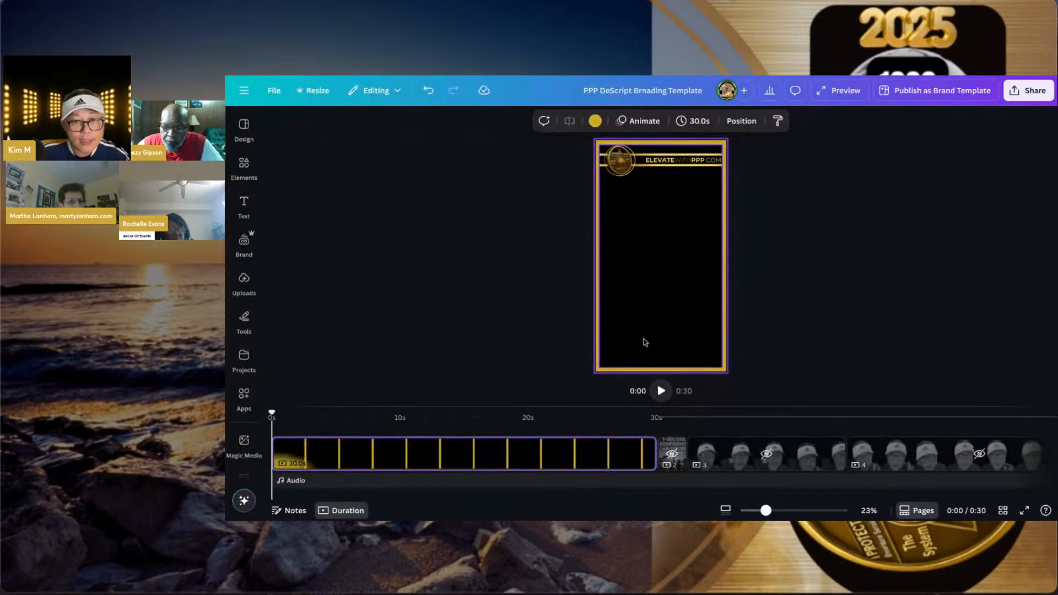
- Duplicate the first 30-second page to make two identical pages running 1:00
click(490, 456)
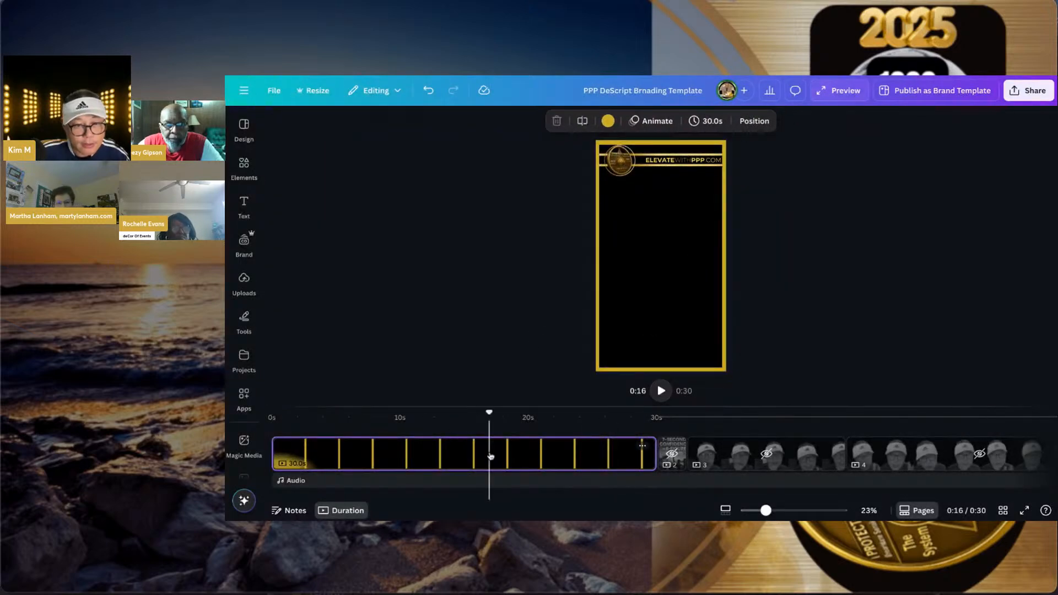
right_click(490, 456)
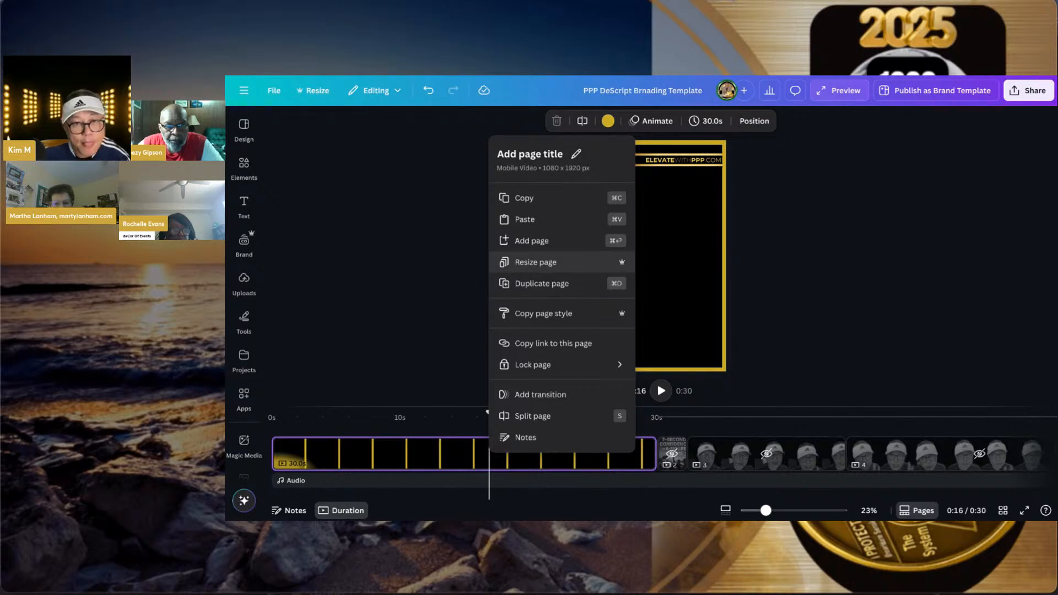
click(527, 284)
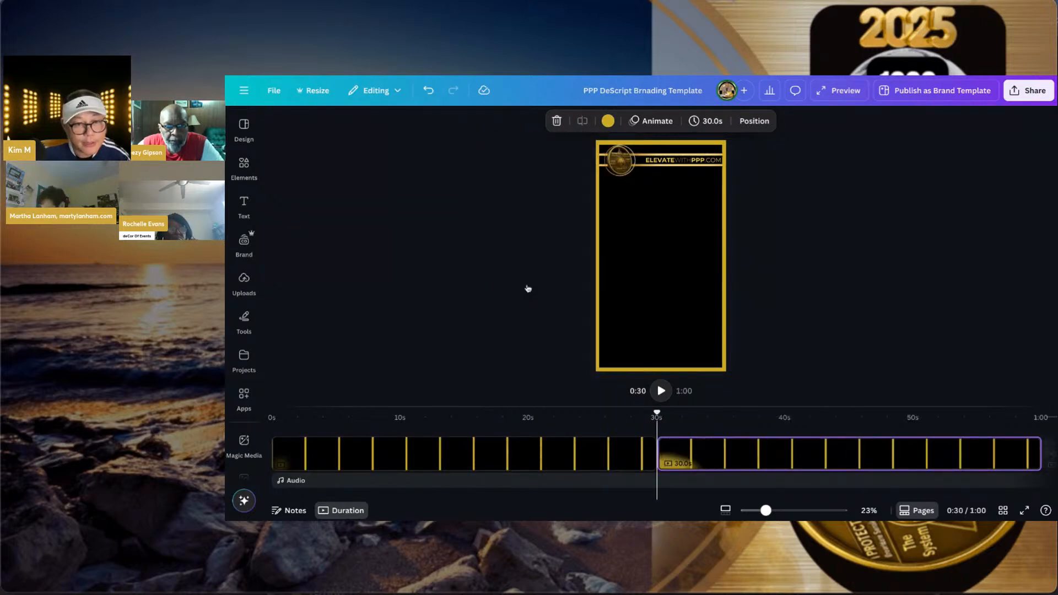
click(408, 463)
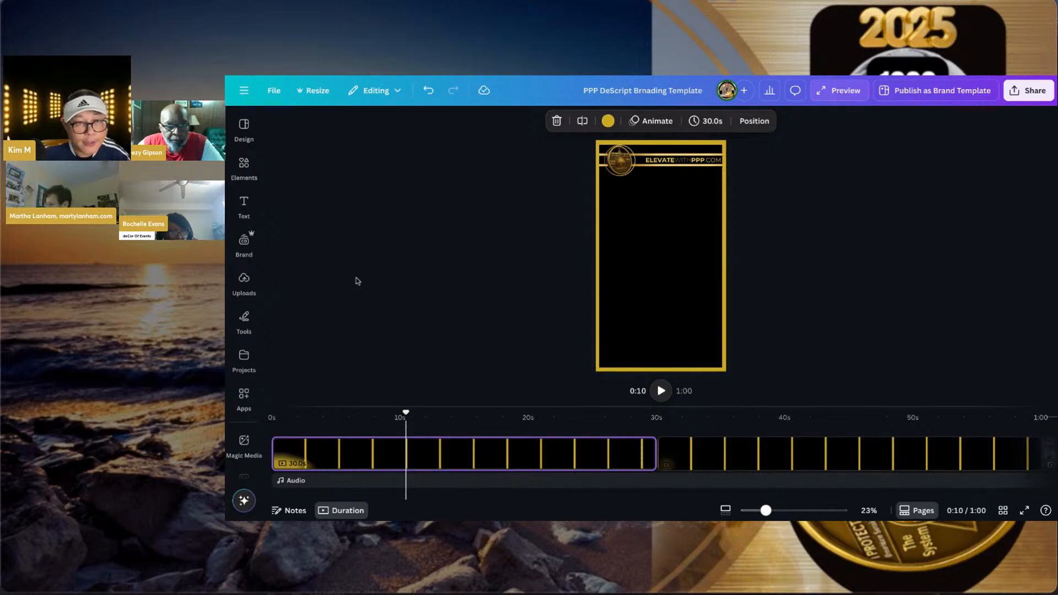
click(244, 279)
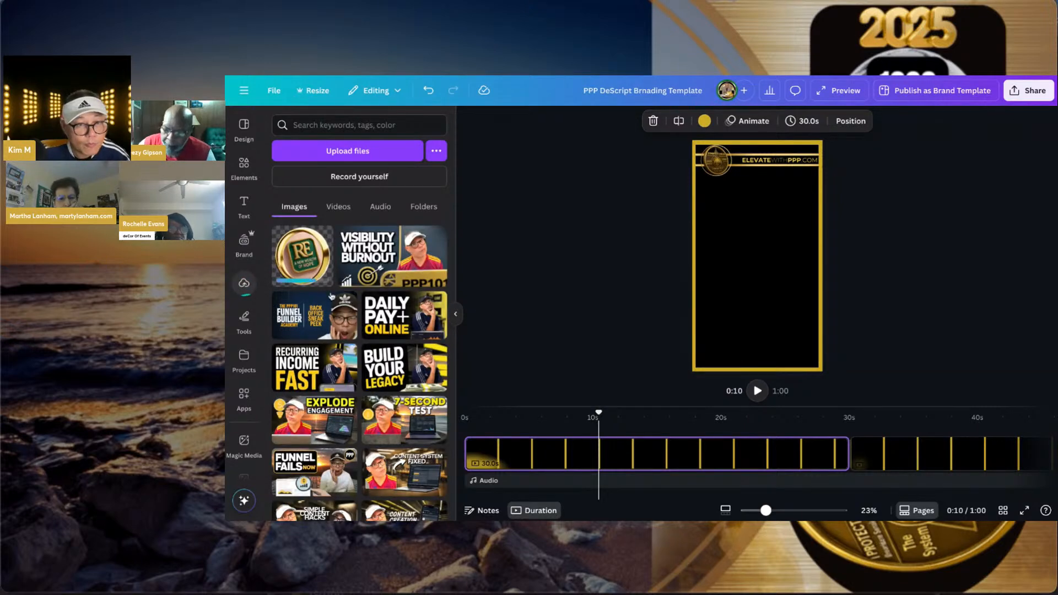
- Add the uploaded RE coin image and place it in the top-left logo circle
click(303, 255)
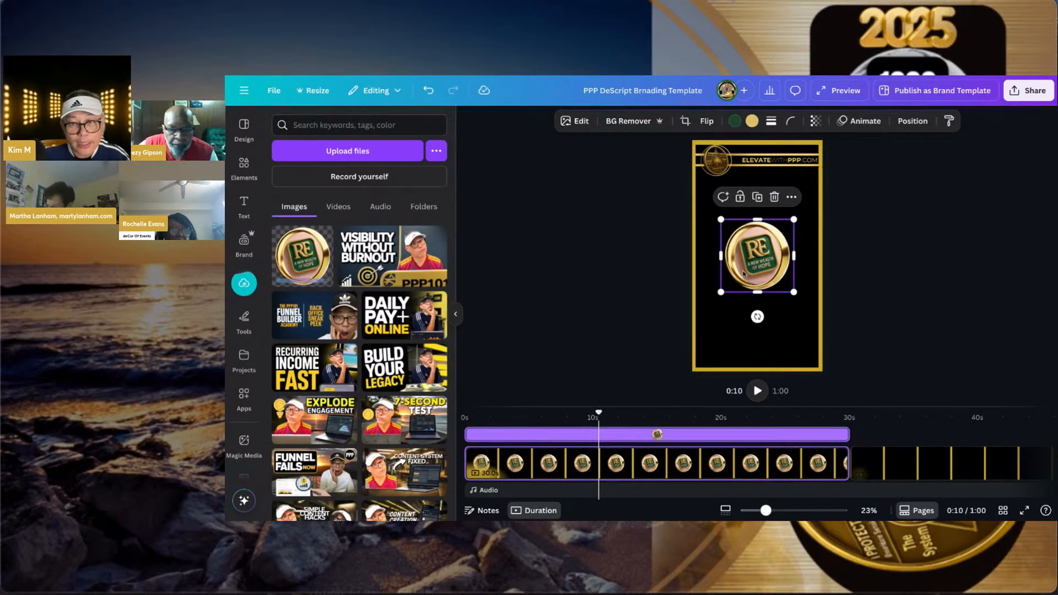
drag(743, 273, 713, 176)
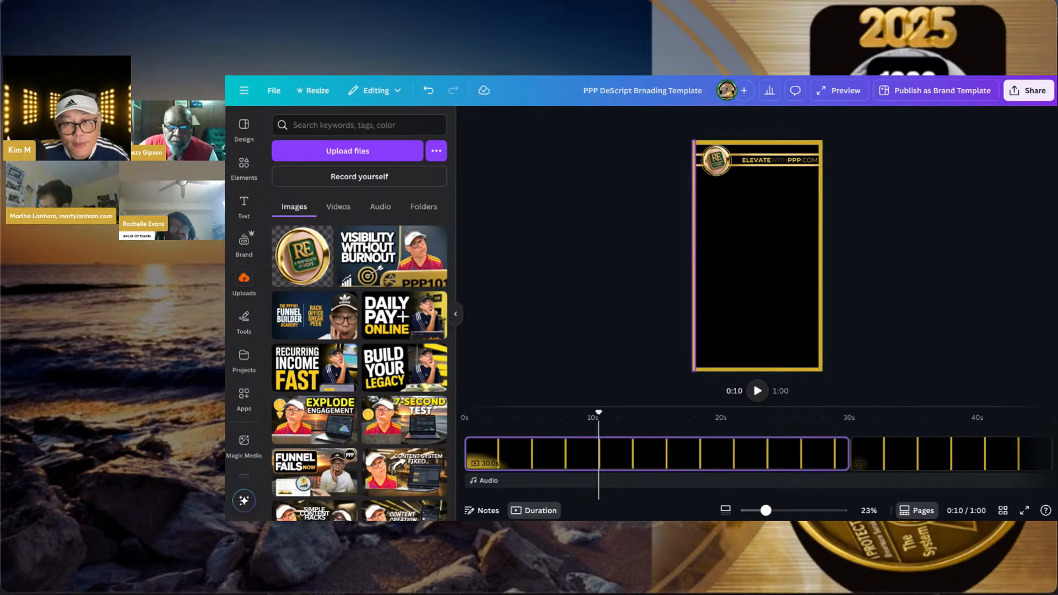
- Recolour the first page's left border line bright green and thicken it to width 28
click(693, 256)
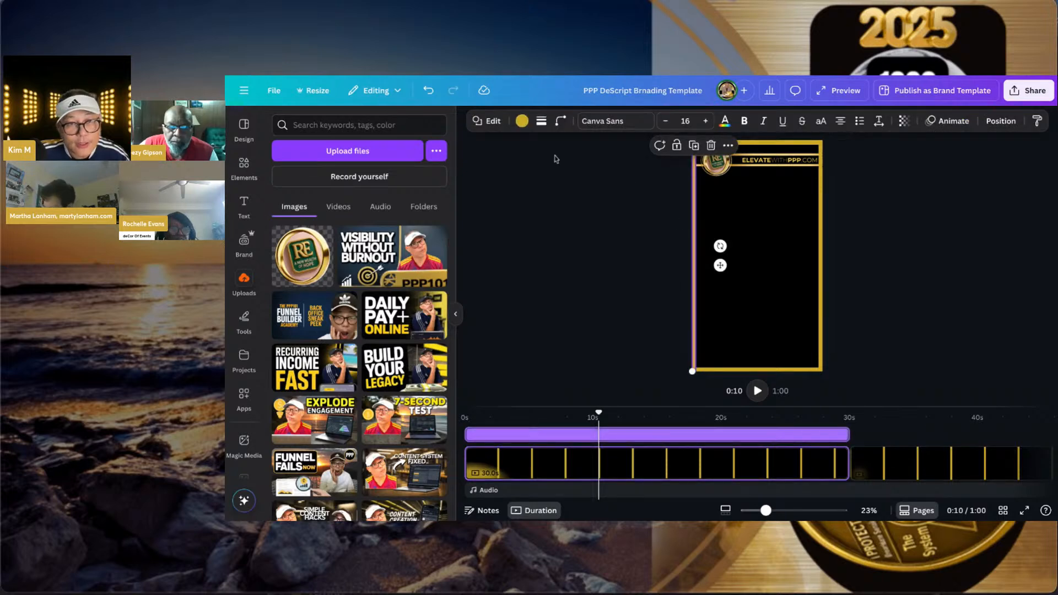
click(522, 122)
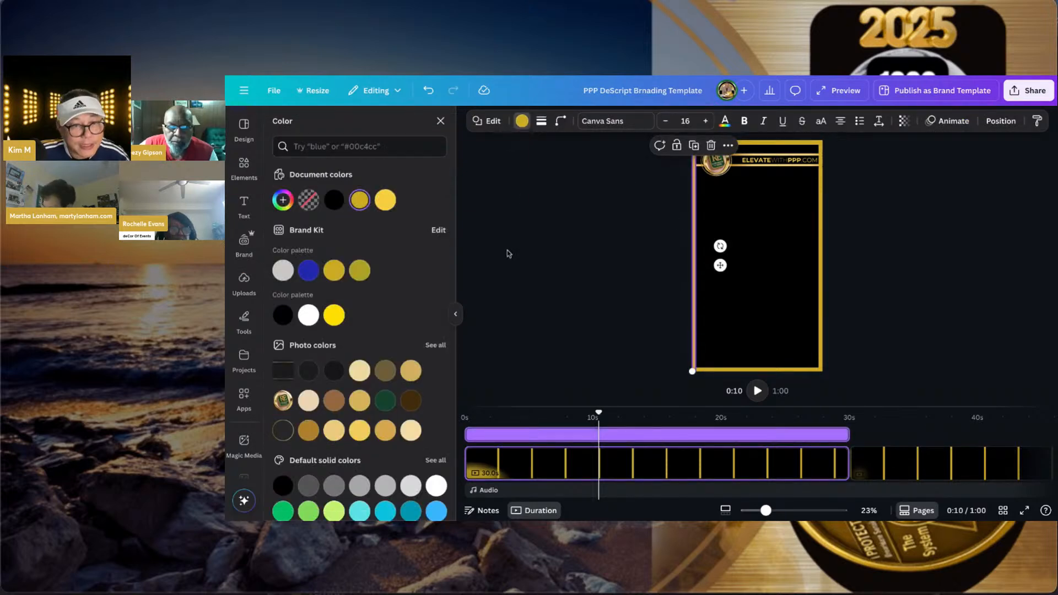
click(387, 406)
click(559, 354)
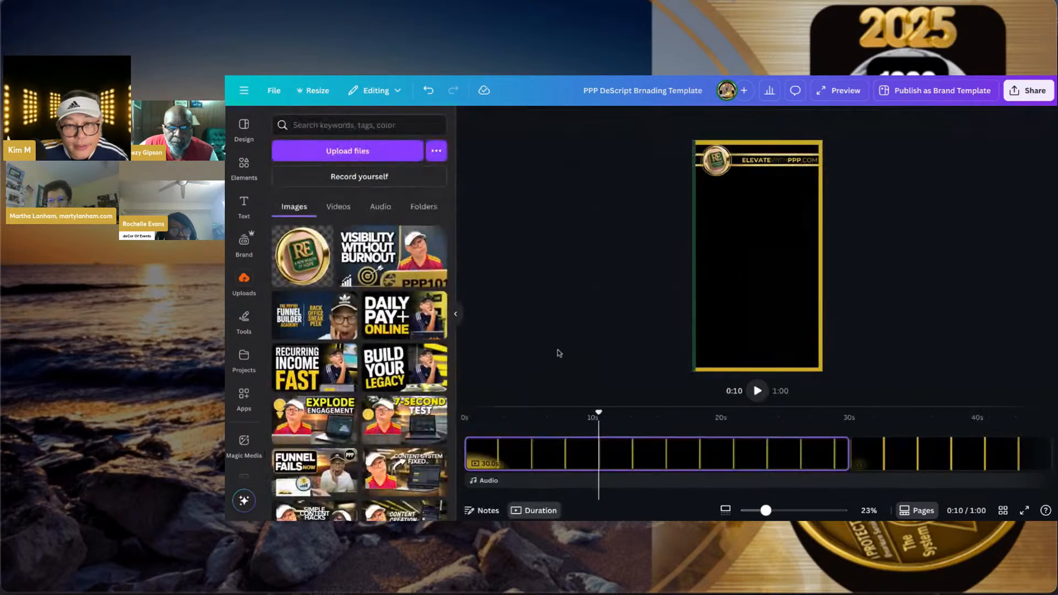
click(693, 296)
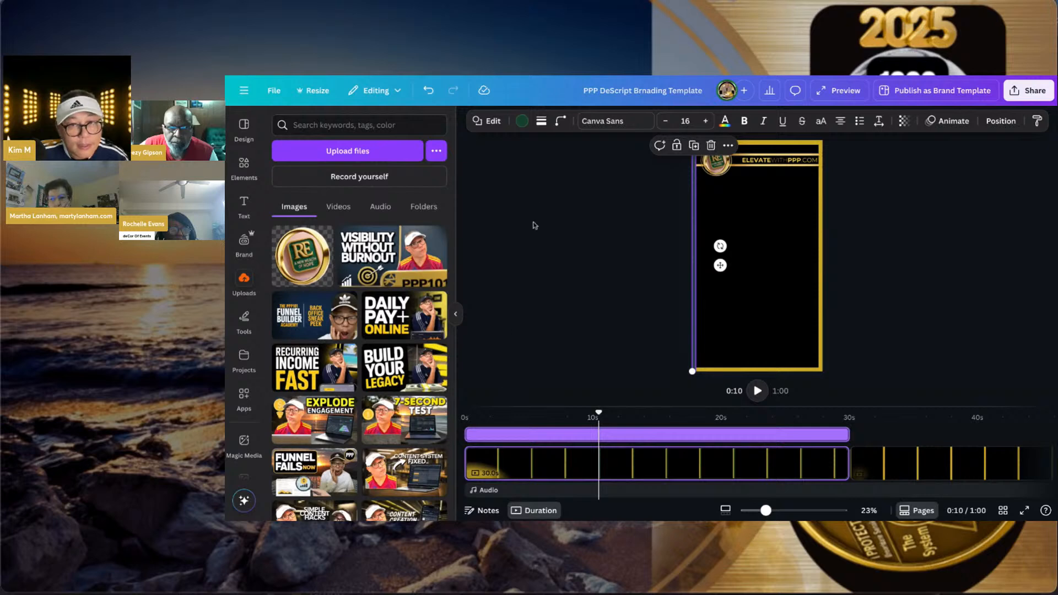
click(521, 121)
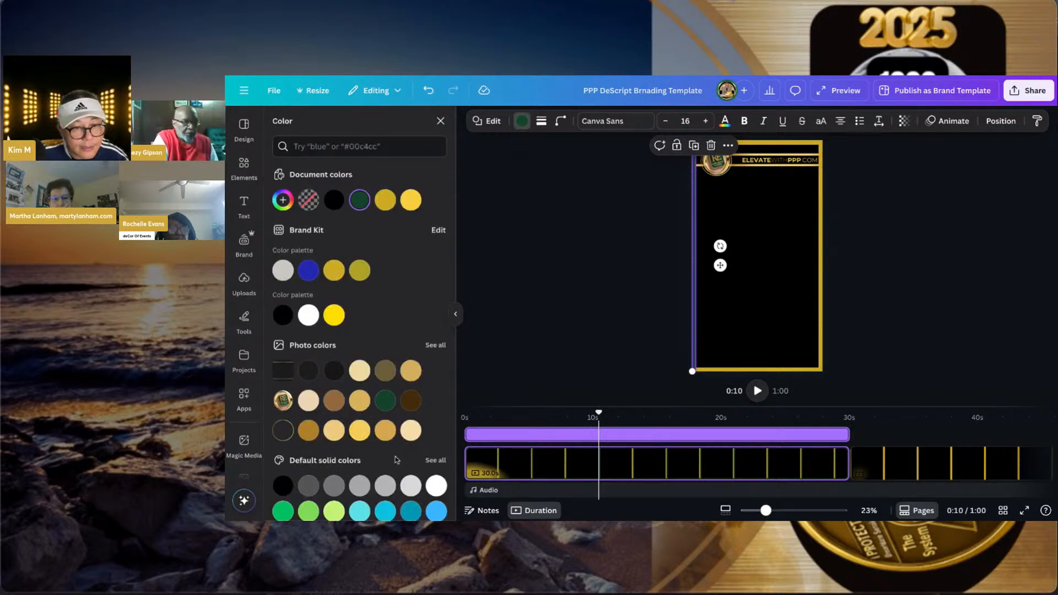
click(283, 512)
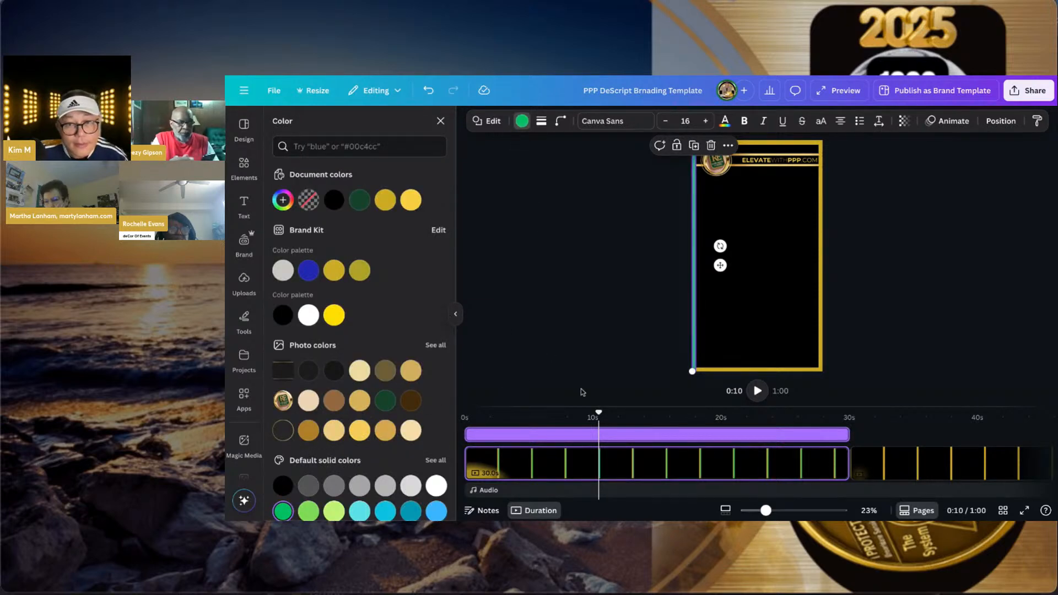
click(610, 327)
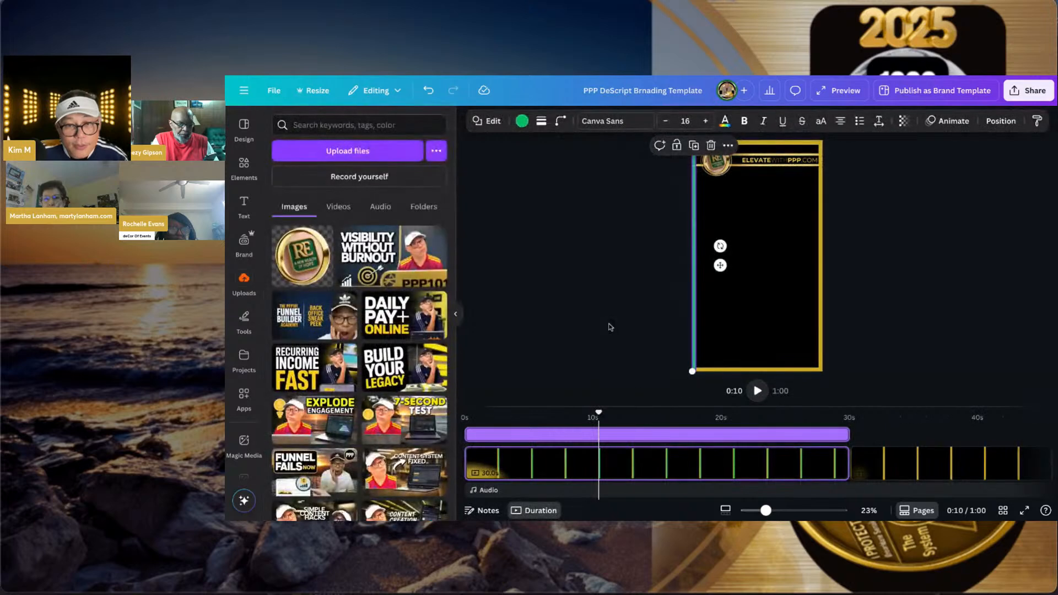
click(693, 290)
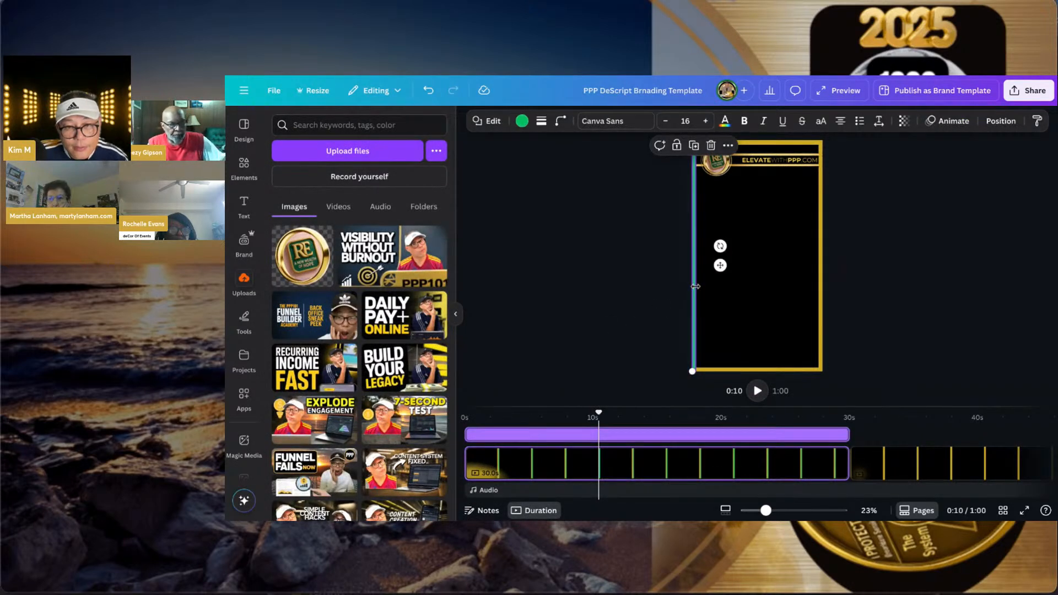
drag(696, 286, 695, 287)
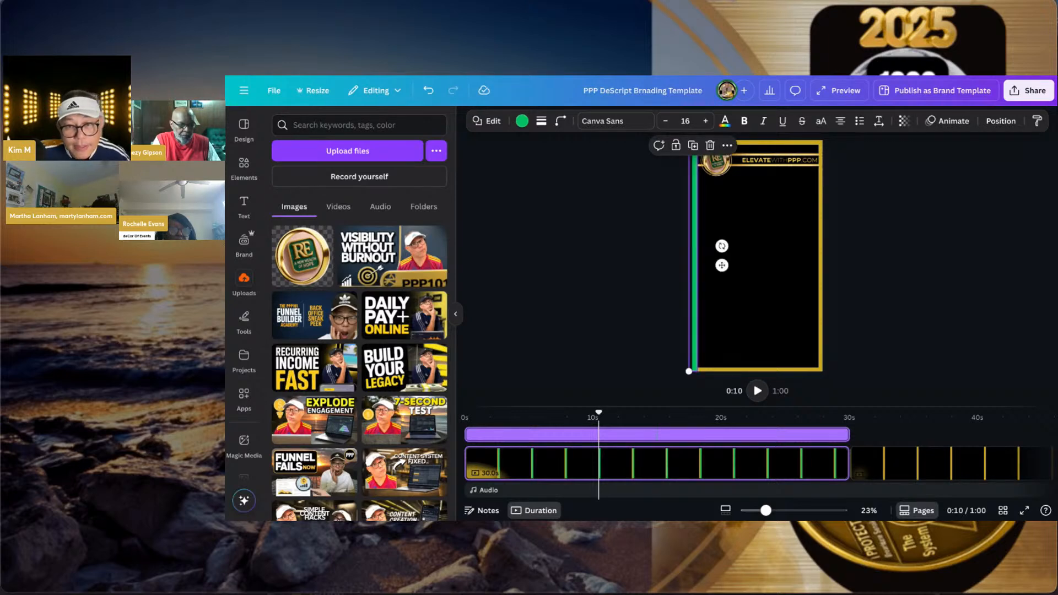
- Make the right border line the same green and widen it to 58
click(822, 328)
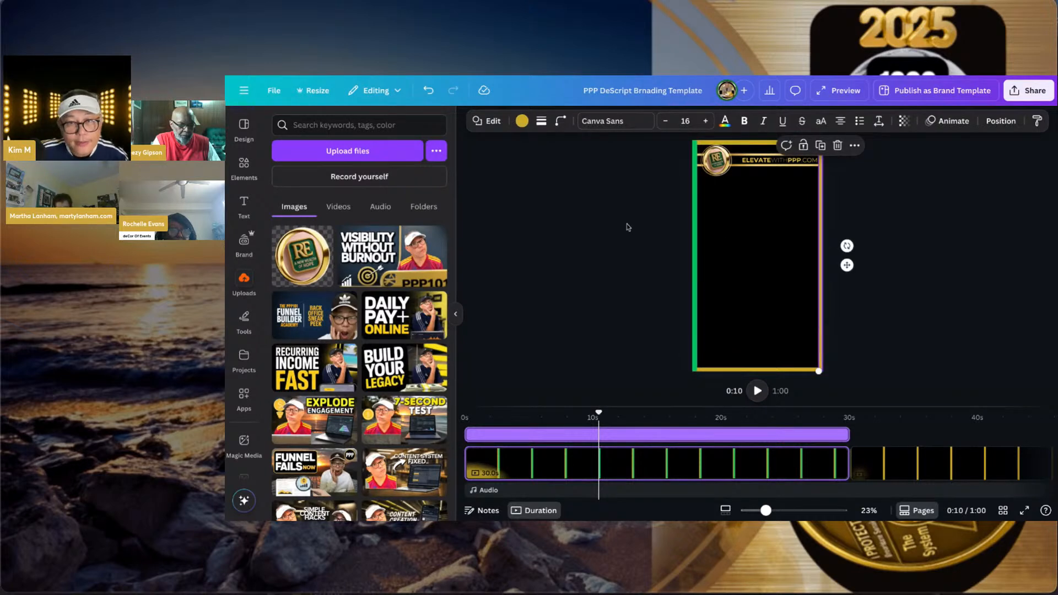
click(522, 120)
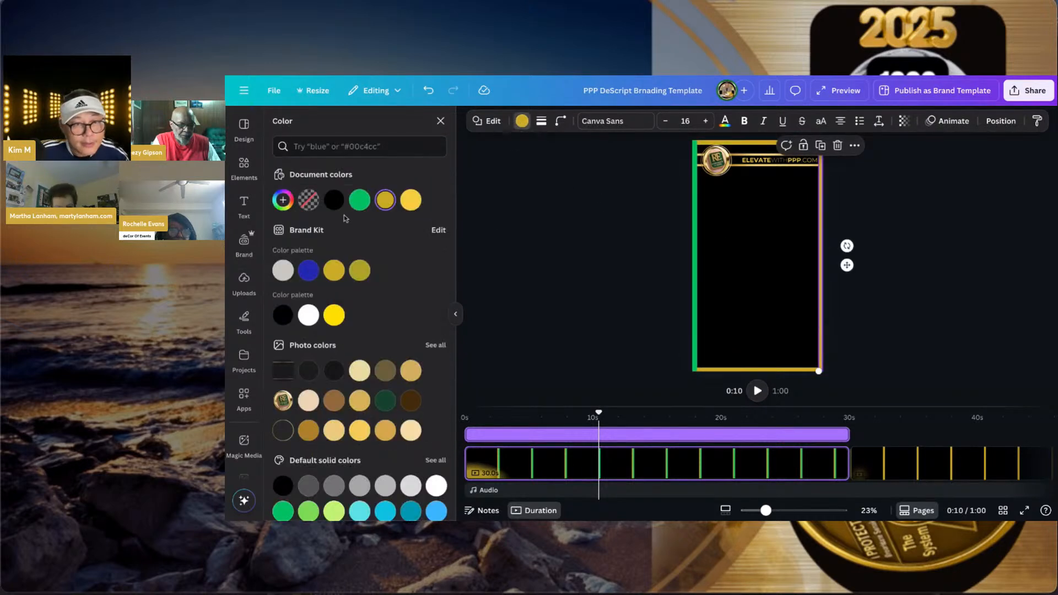
click(358, 205)
click(550, 237)
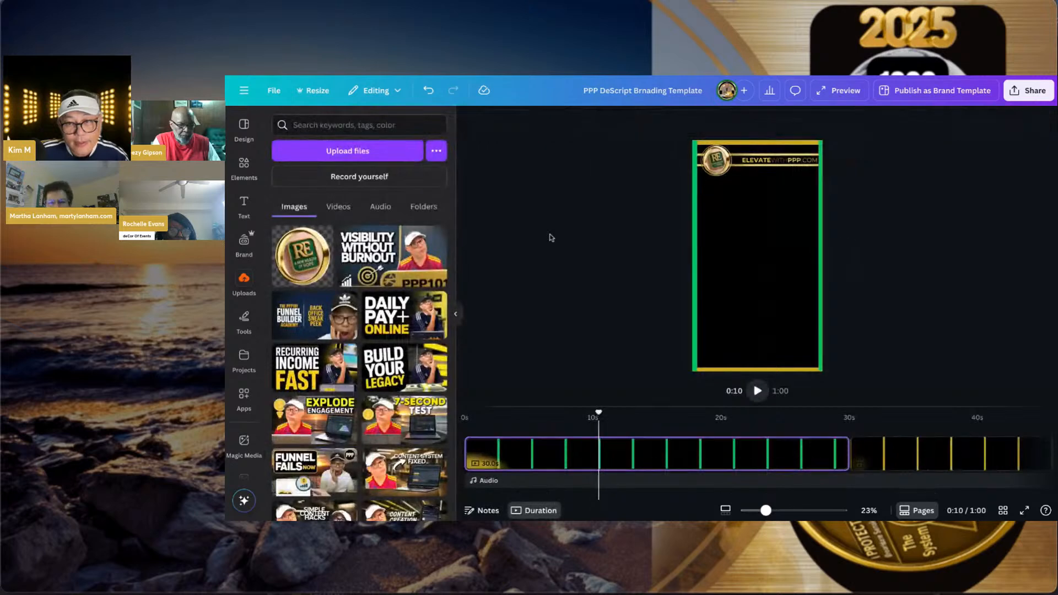
drag(823, 259, 825, 256)
click(825, 256)
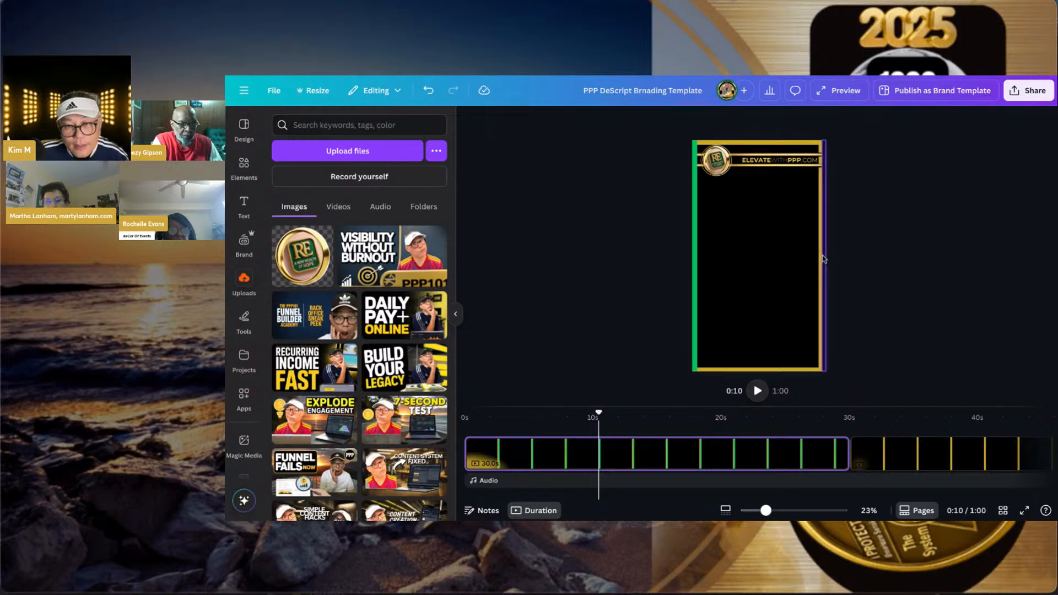
click(825, 257)
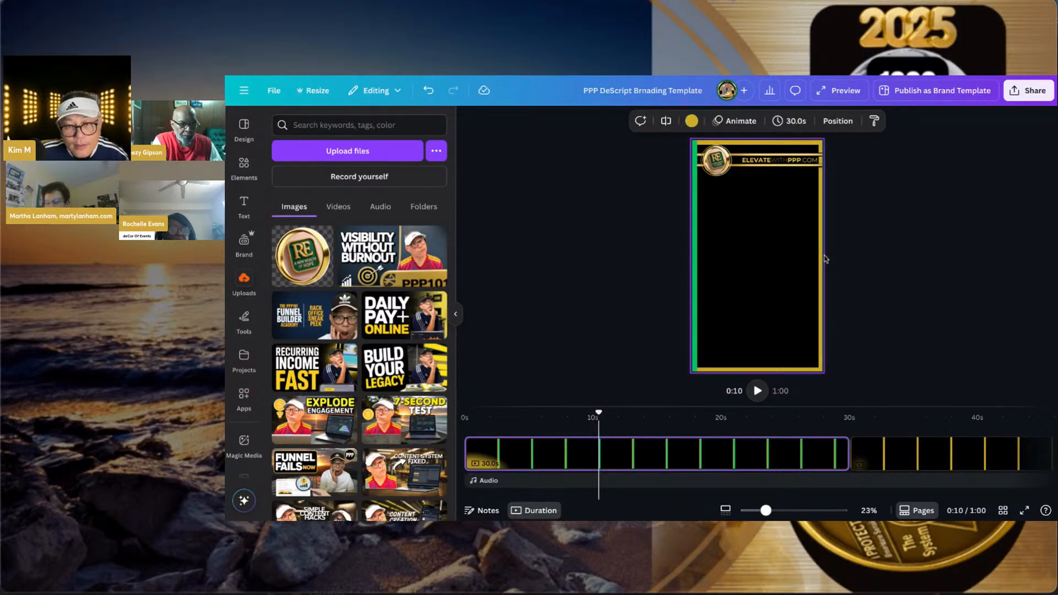
shift+click(808, 258)
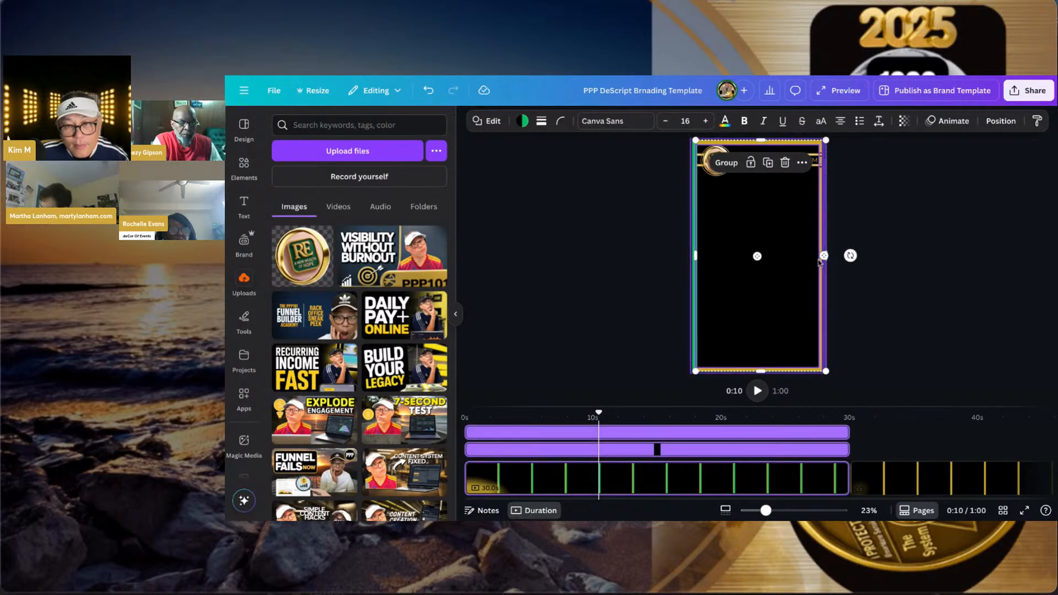
click(843, 232)
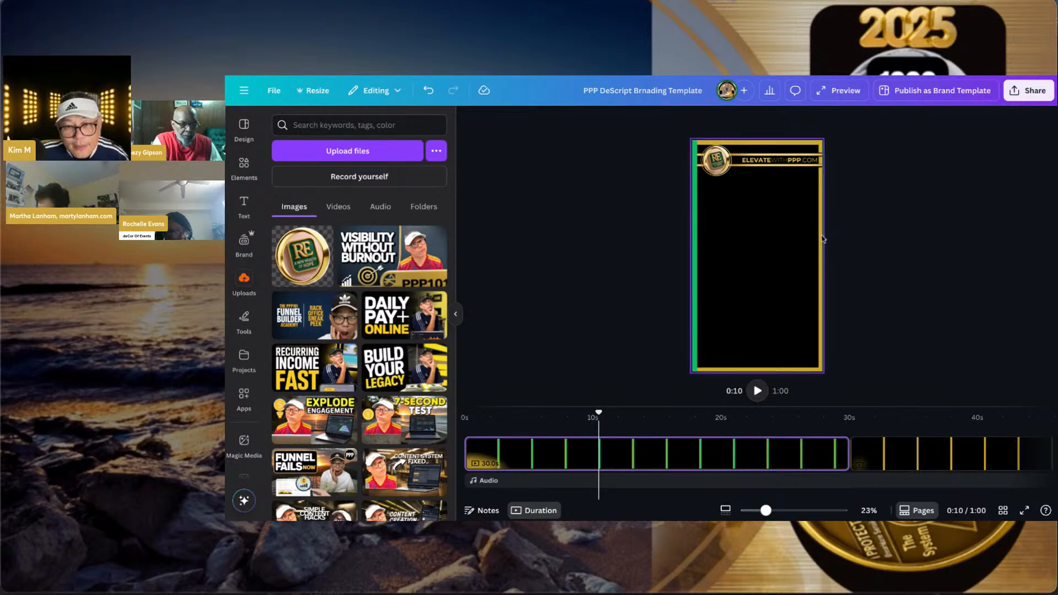
click(824, 238)
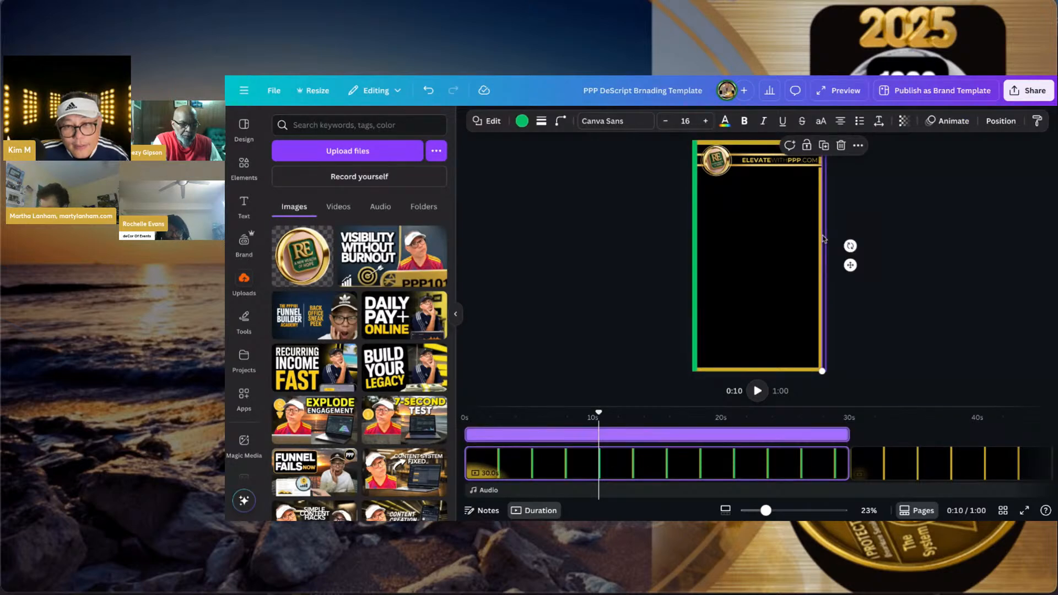
drag(824, 239, 817, 235)
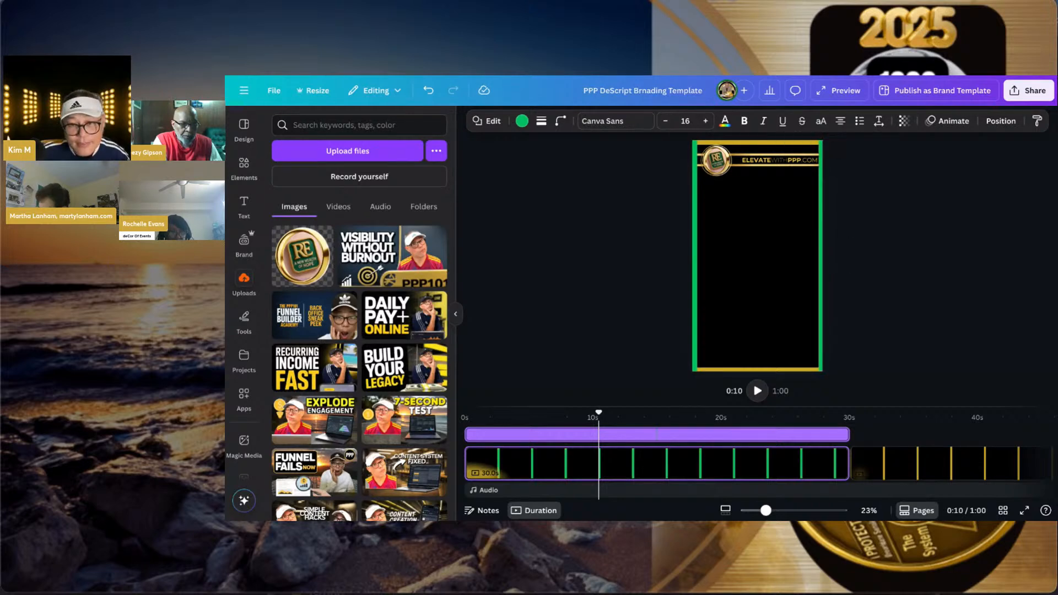
click(877, 313)
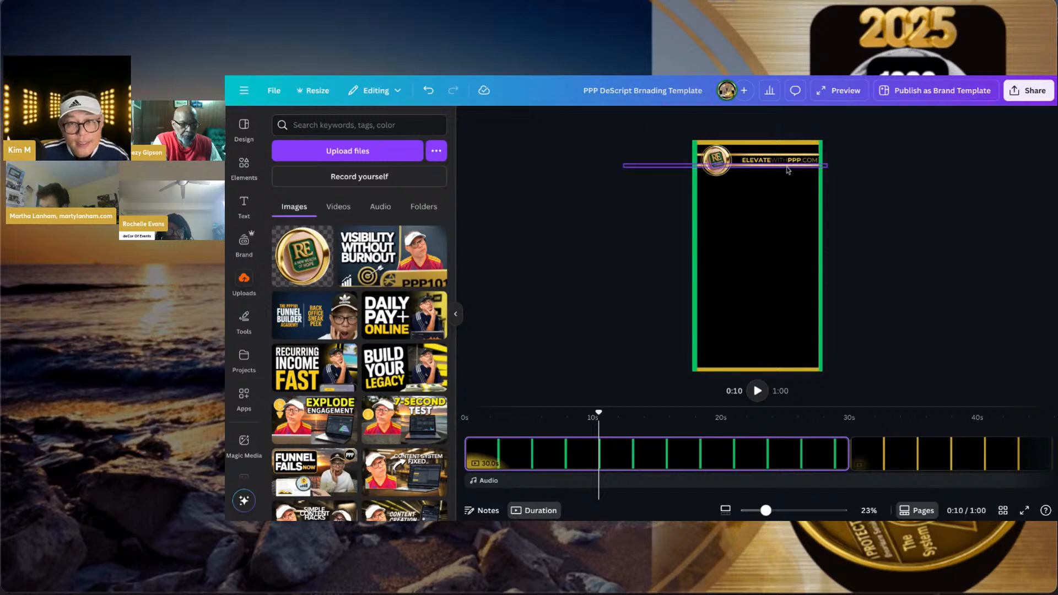
- Try a green background on the page frame, then revert it to black
click(785, 148)
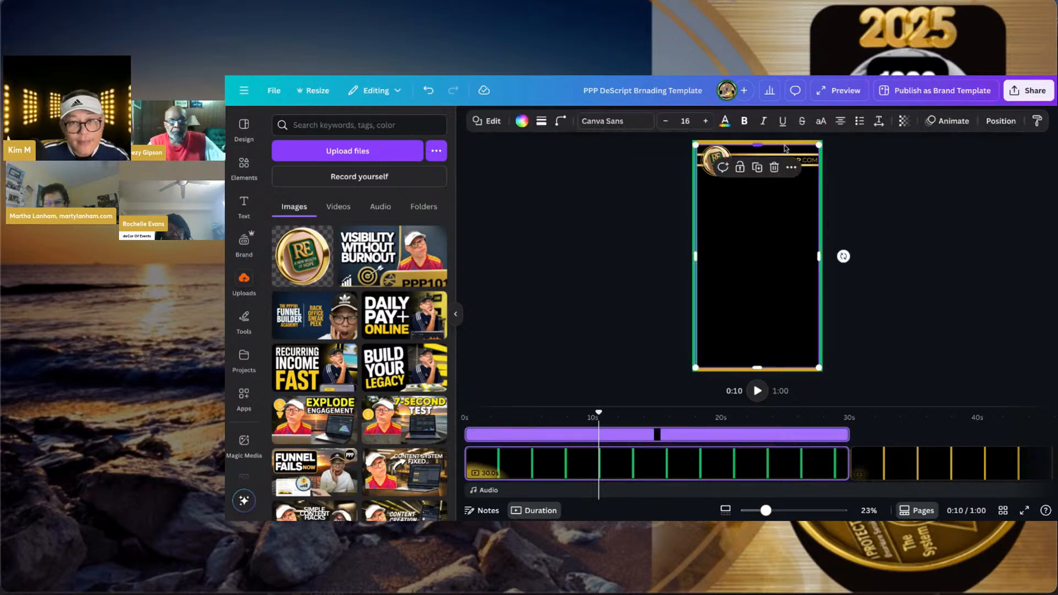
click(522, 121)
click(360, 201)
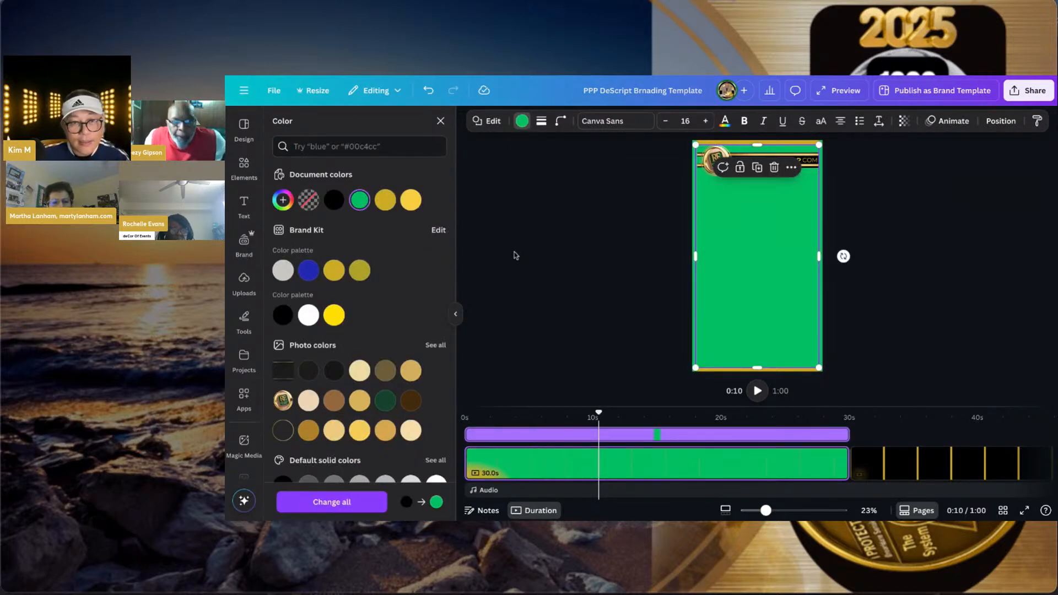
click(336, 207)
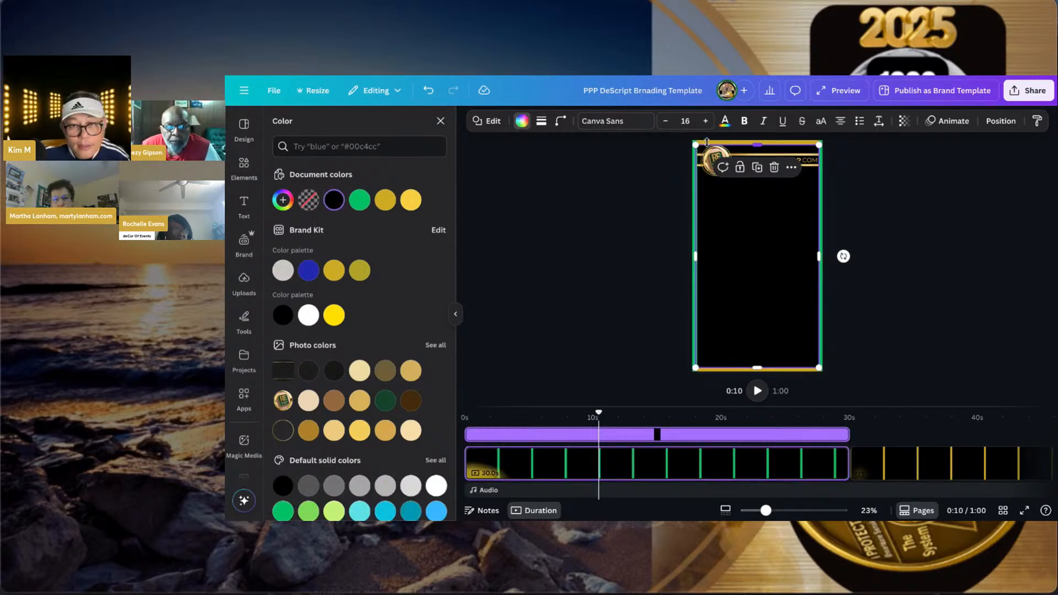
key(Escape)
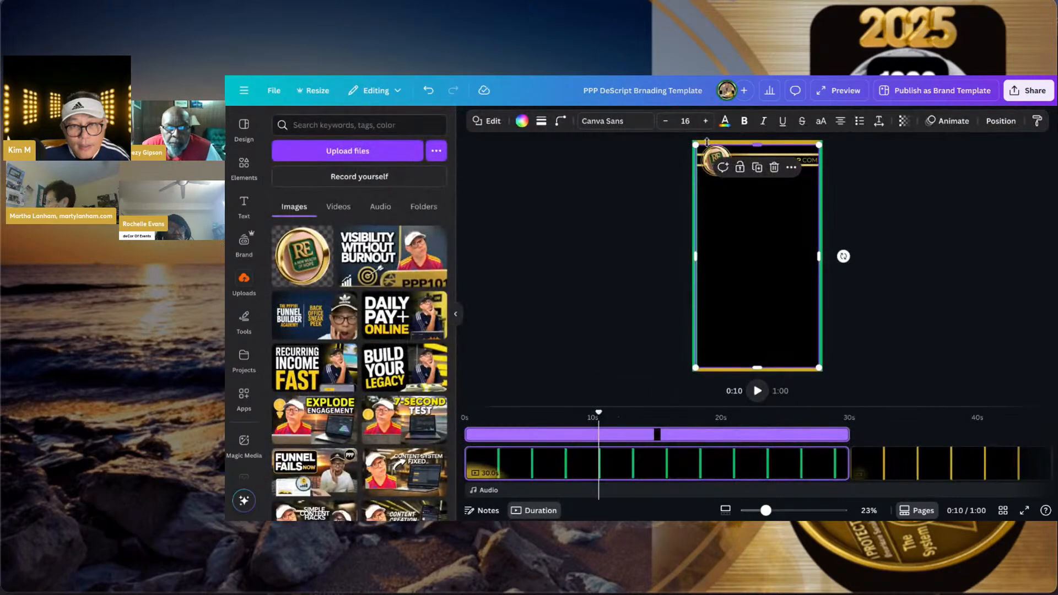
click(641, 150)
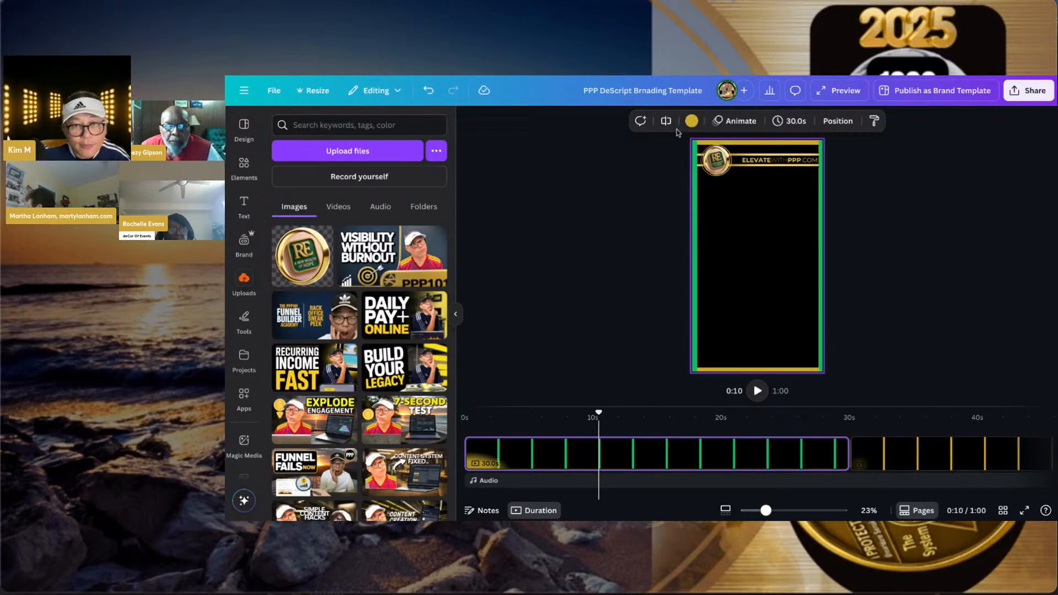
- Set the page colour to the green document colour so the frame turns green
click(690, 122)
click(334, 200)
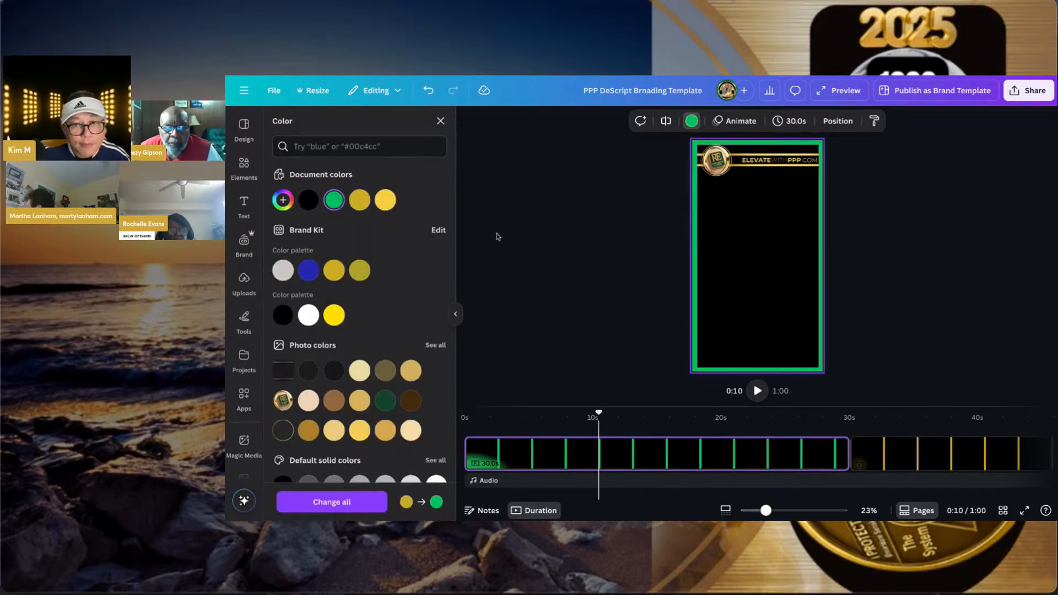
click(553, 232)
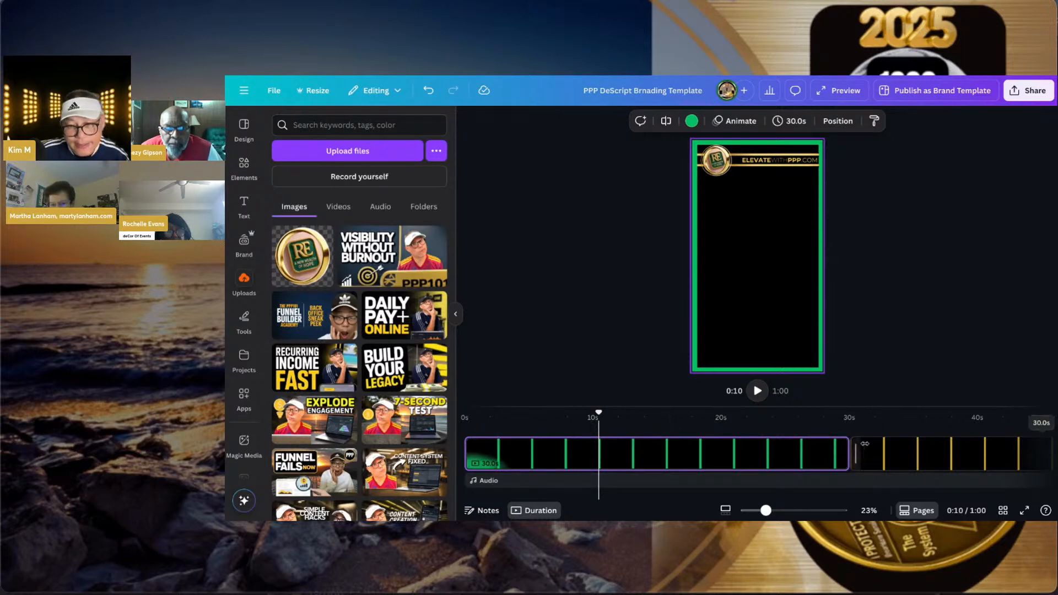
- Download only Page 1 of the design as an MP4 video
click(1028, 90)
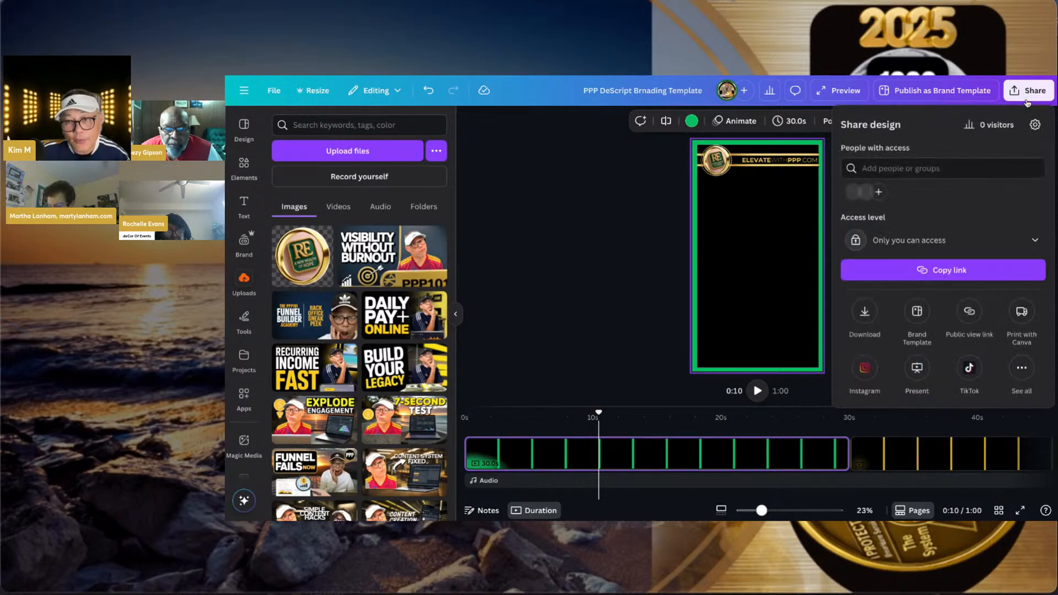
click(865, 314)
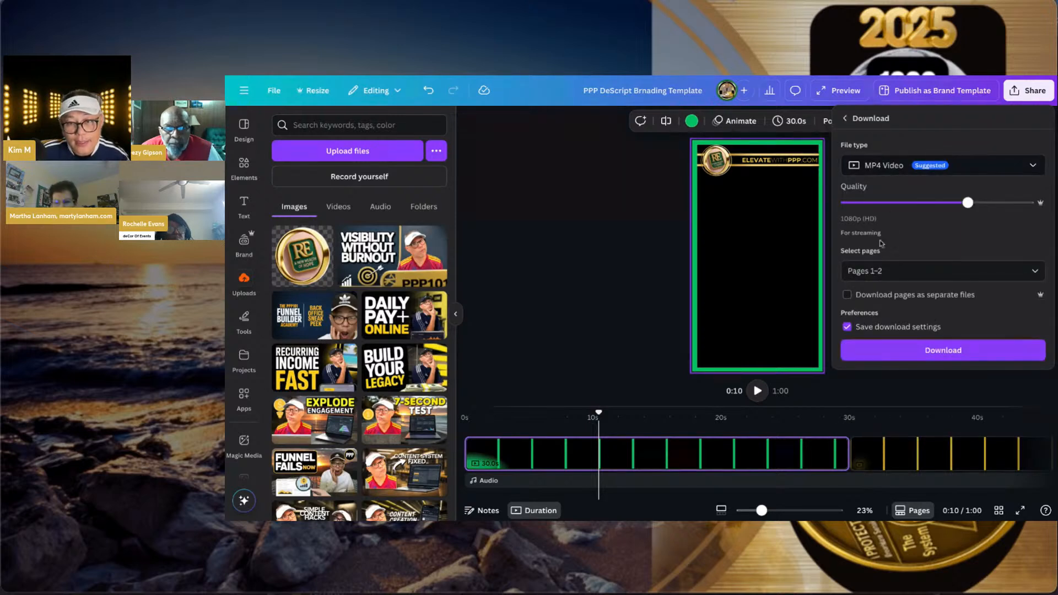
click(883, 271)
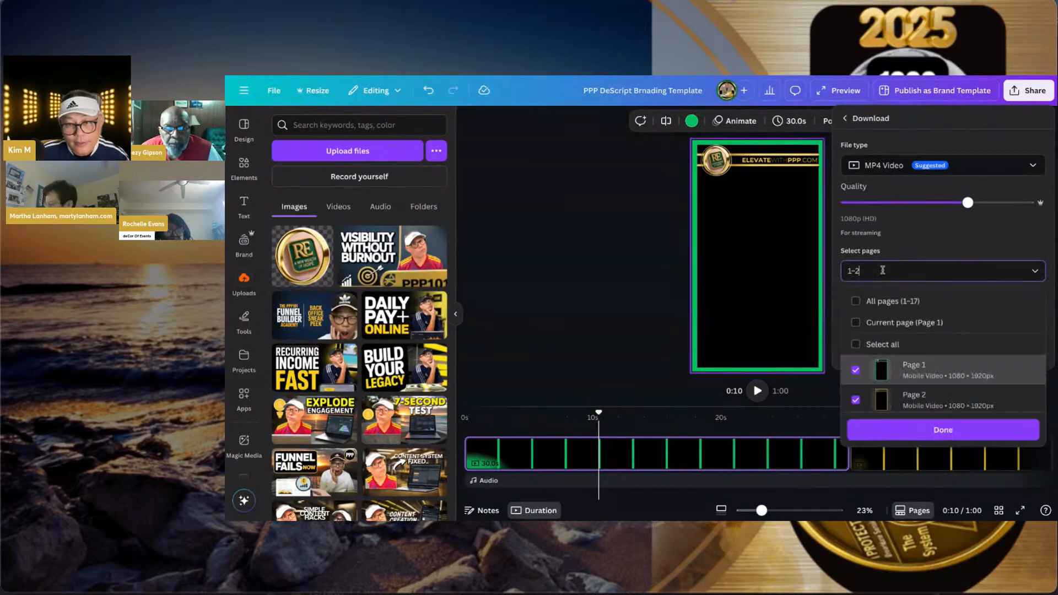
click(887, 324)
click(896, 431)
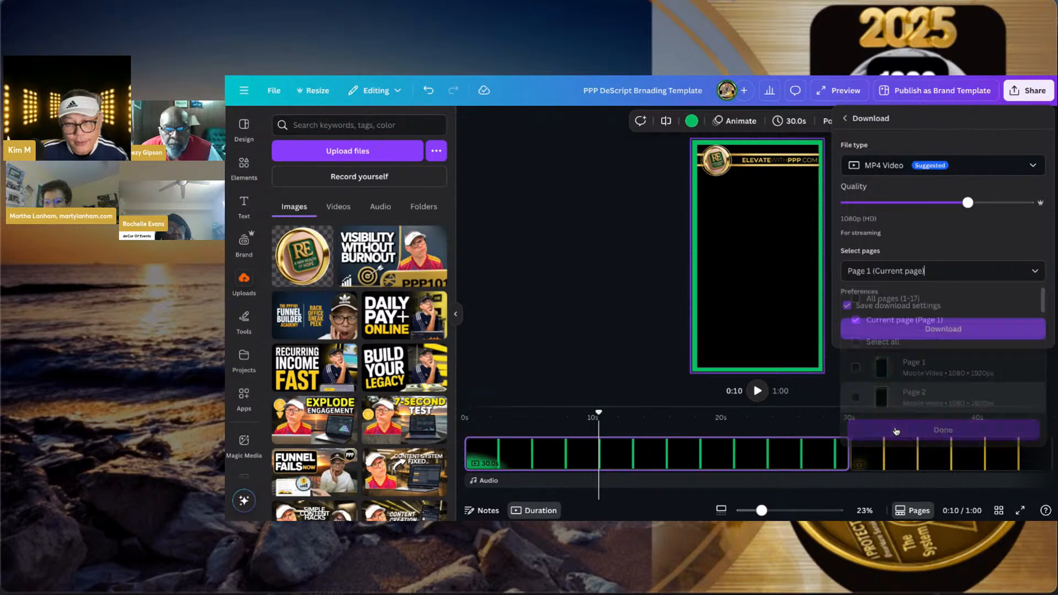
click(900, 332)
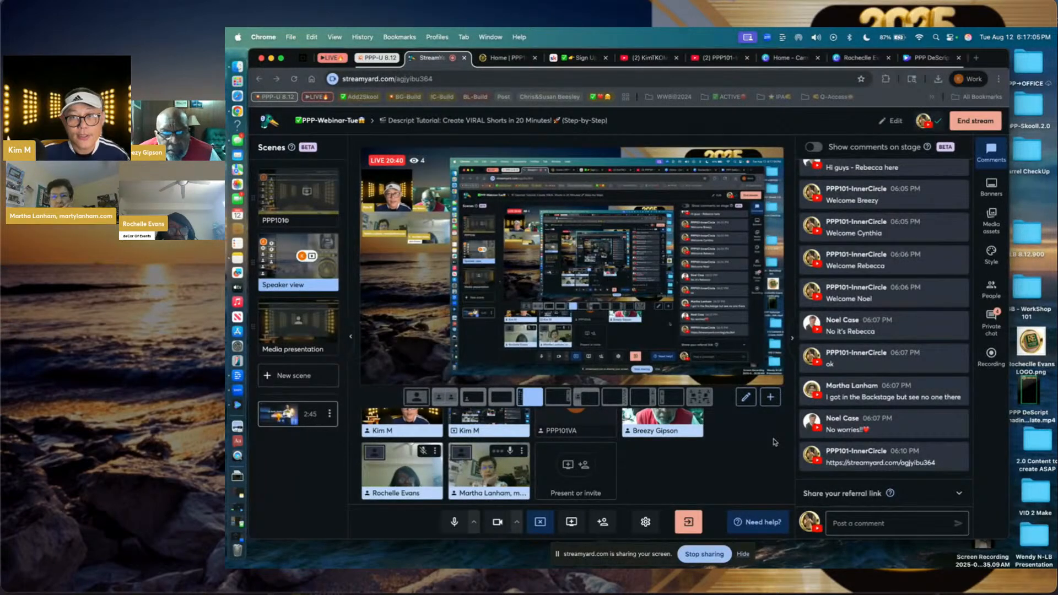
- Switch to the desktop space holding the Descript screen-recording project with Ctrl+Right
key(ctrl+Right)
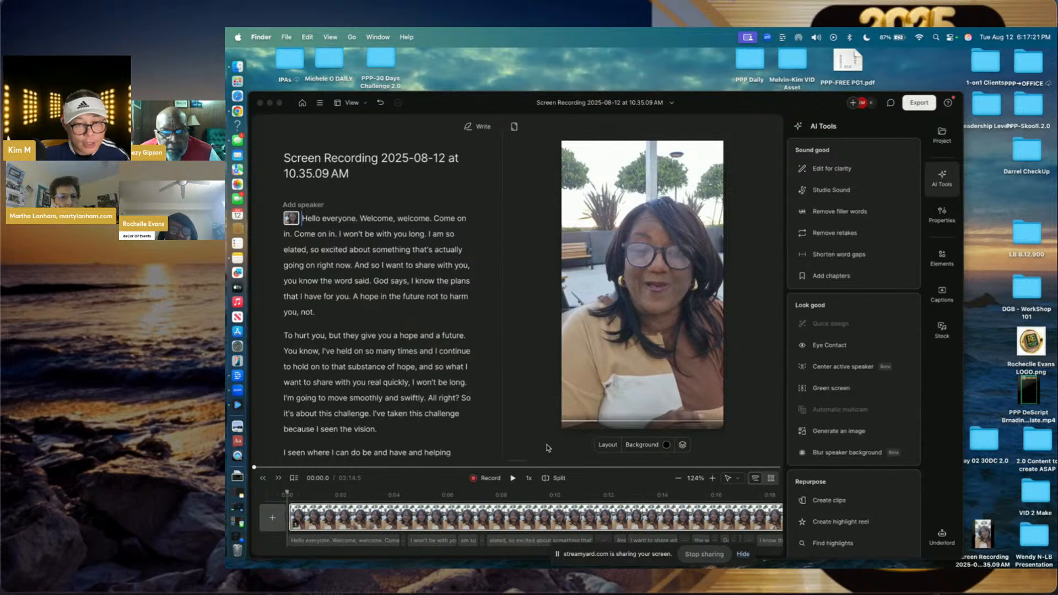
- Raise the preview/timeline divider so the speaker's audio waveform shows below the video
click(524, 466)
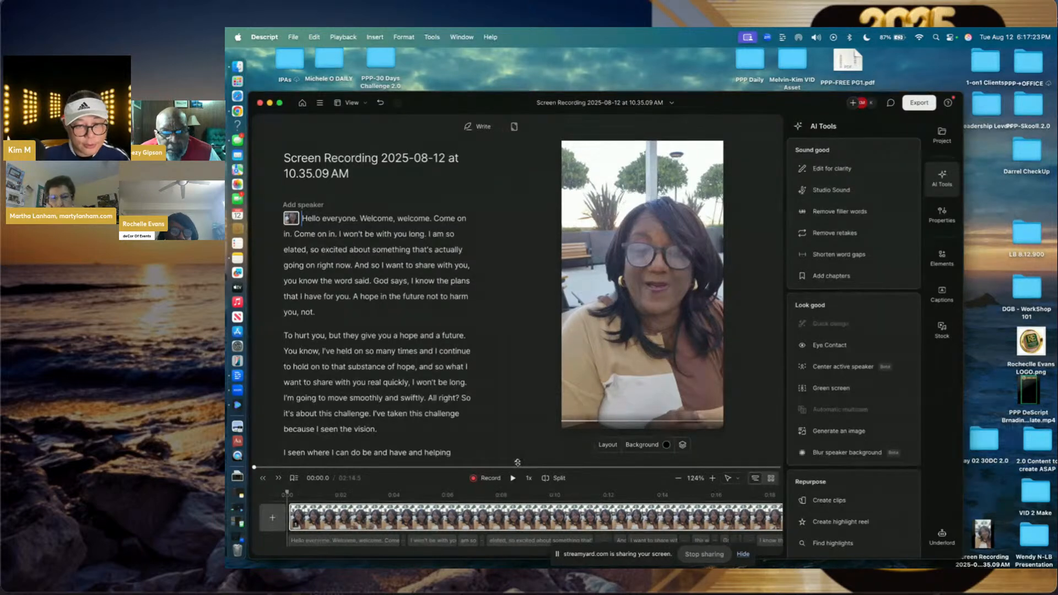
drag(517, 462, 512, 315)
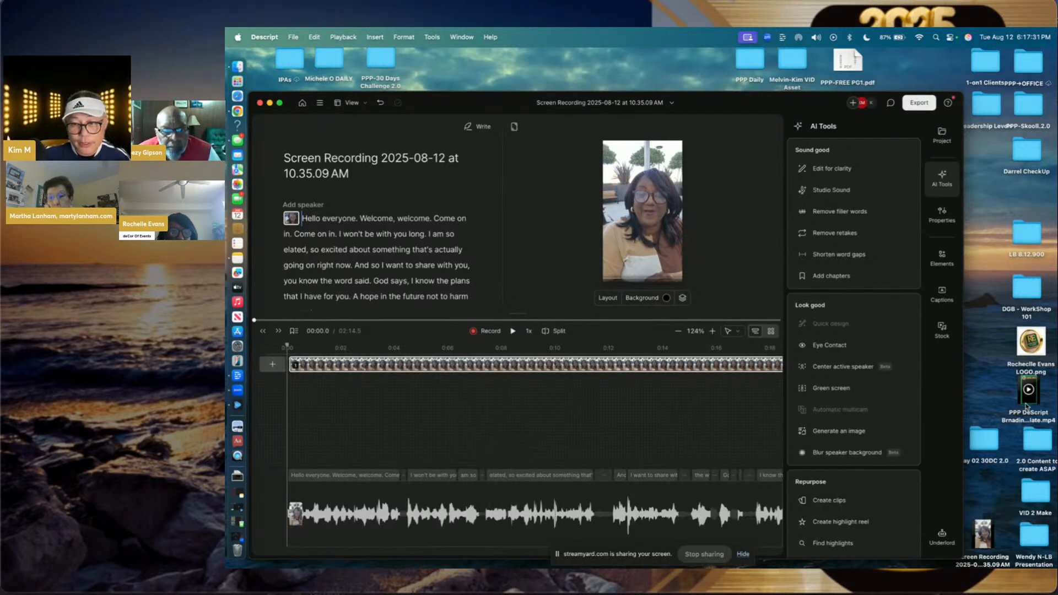
- Add PPP DeScript Brnading Template.mp4 to the timeline as a layer starting at 0:00
drag(1026, 406, 714, 432)
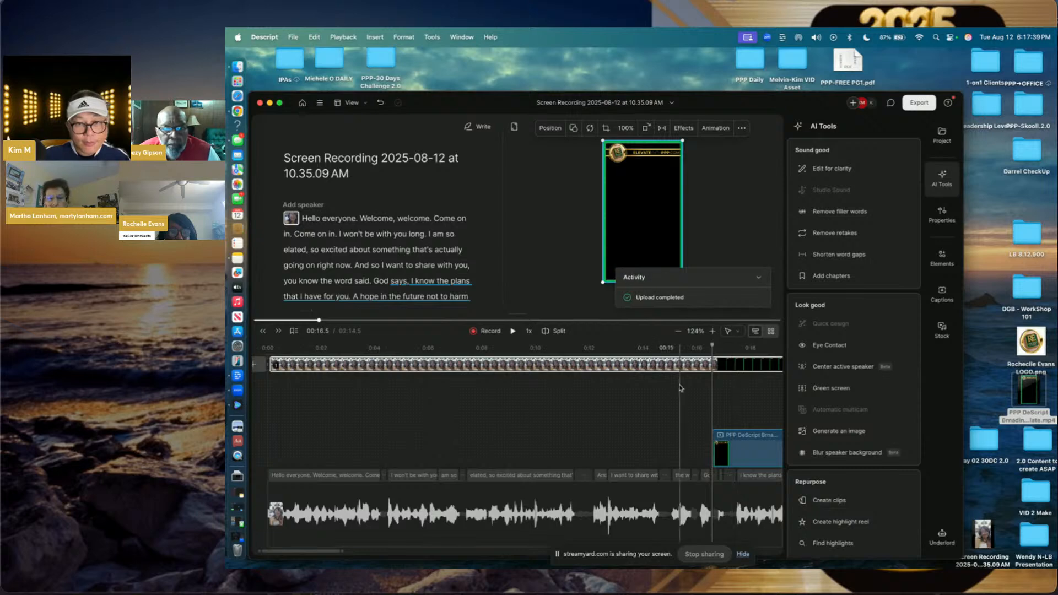
click(732, 459)
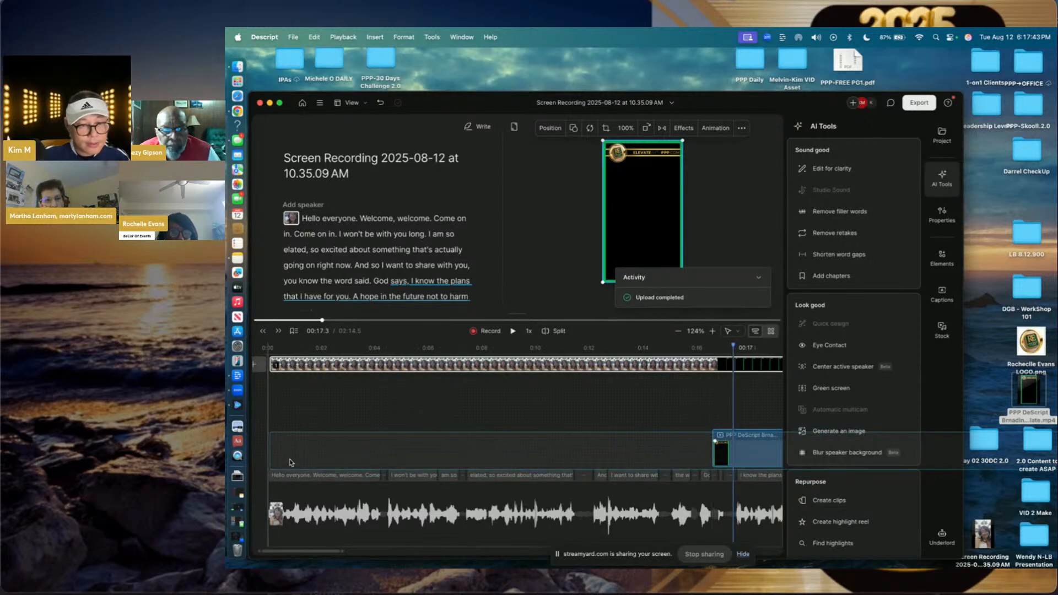
drag(290, 460, 287, 459)
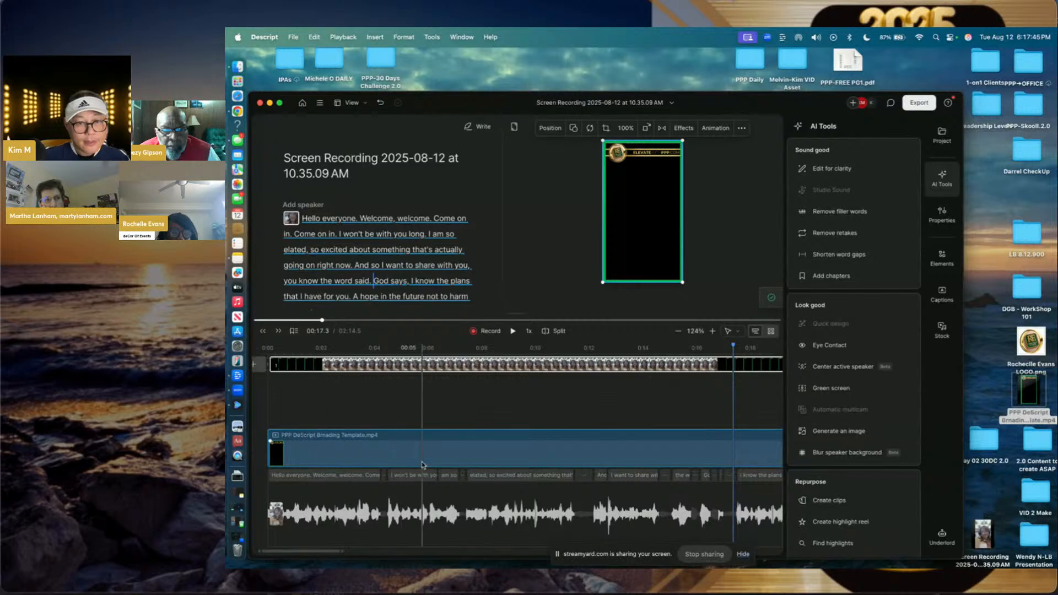
right_click(661, 205)
mouse_move(686, 233)
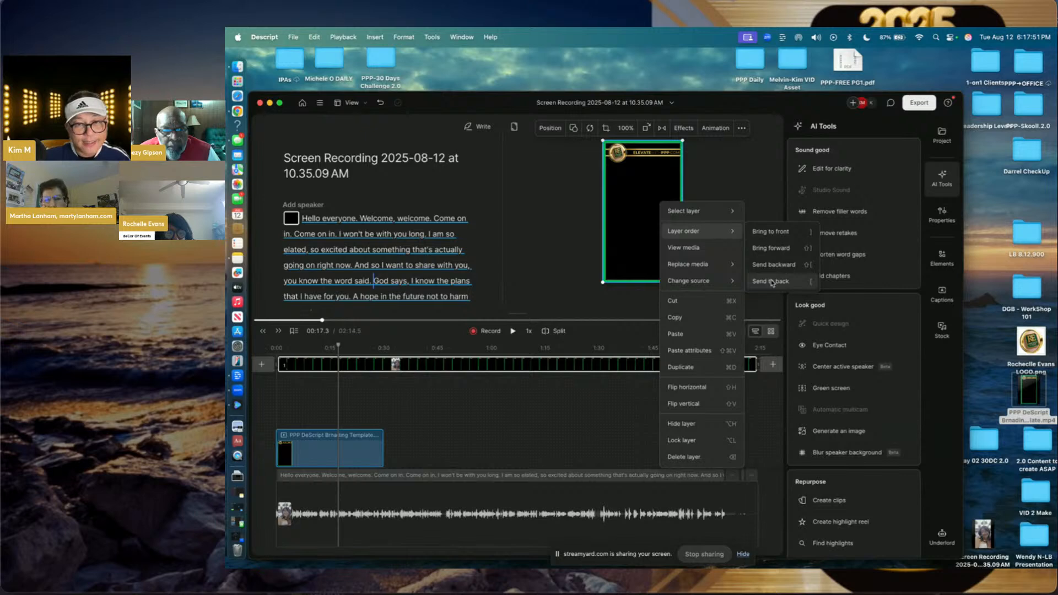
- Send the template to back and fit the speaker video inside the green frame under the banner
click(772, 281)
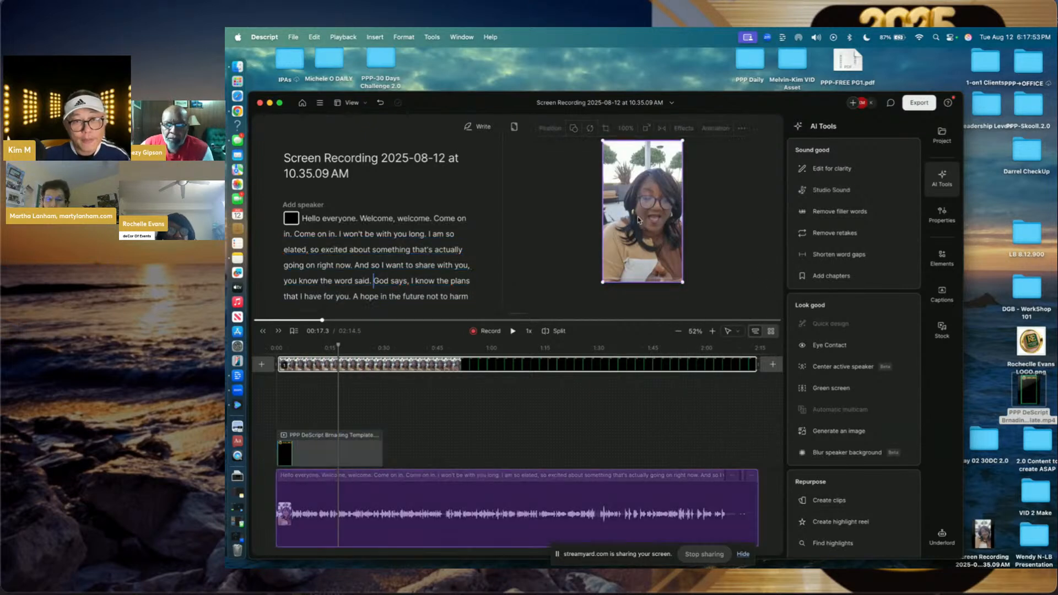
drag(602, 142, 606, 161)
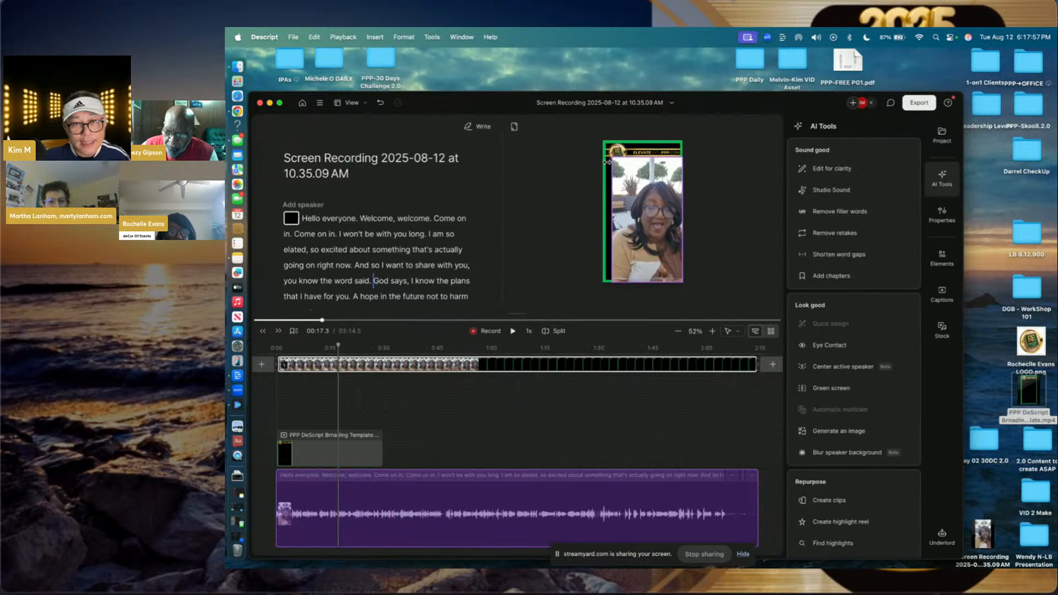
drag(685, 282, 677, 281)
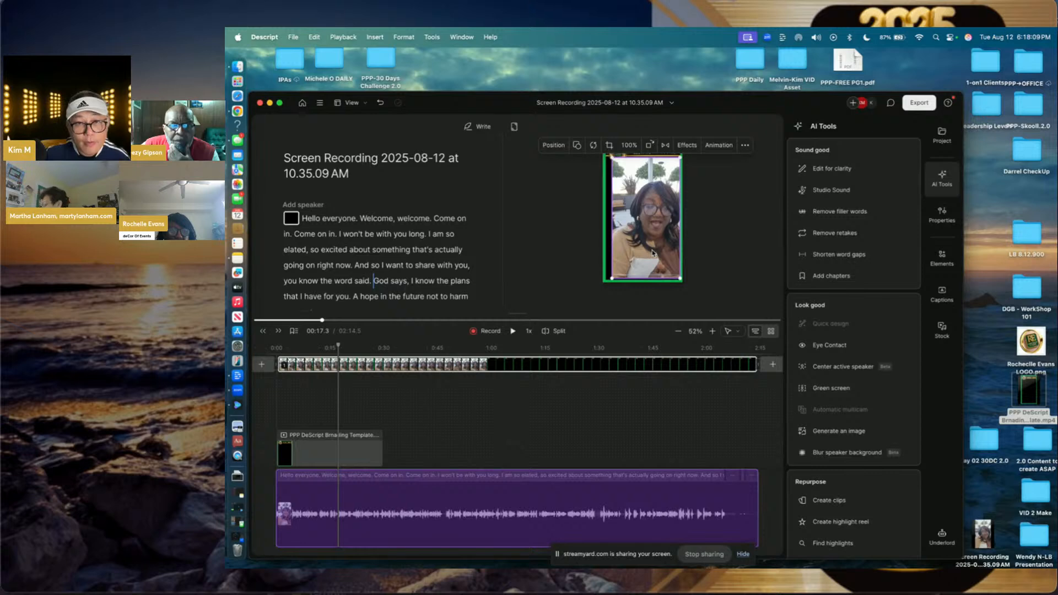
key(Left)
key(Left)
key(Left)
key(Left)
key(Left)
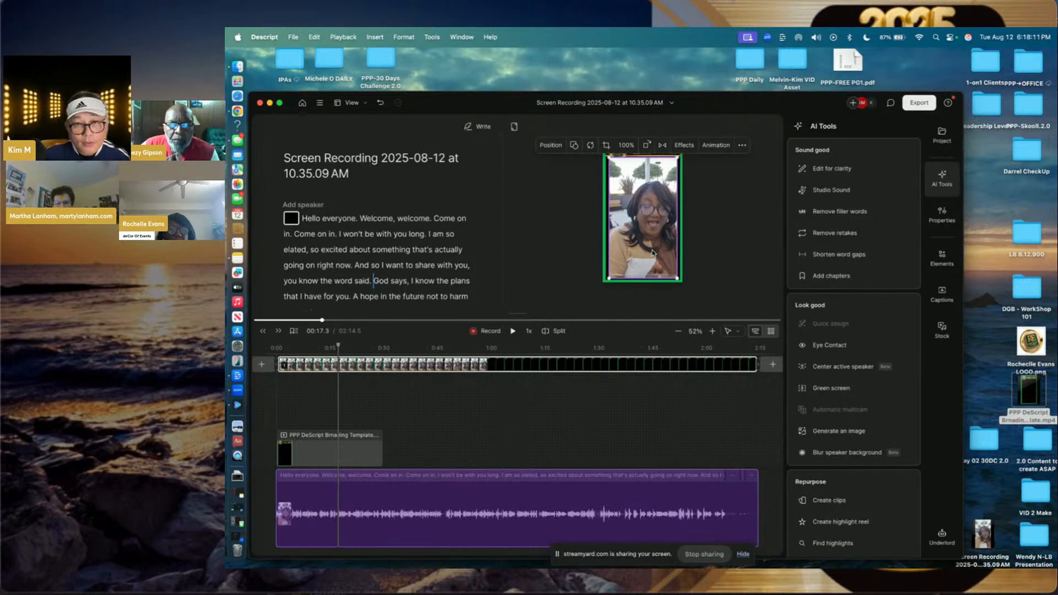
drag(648, 275, 649, 274)
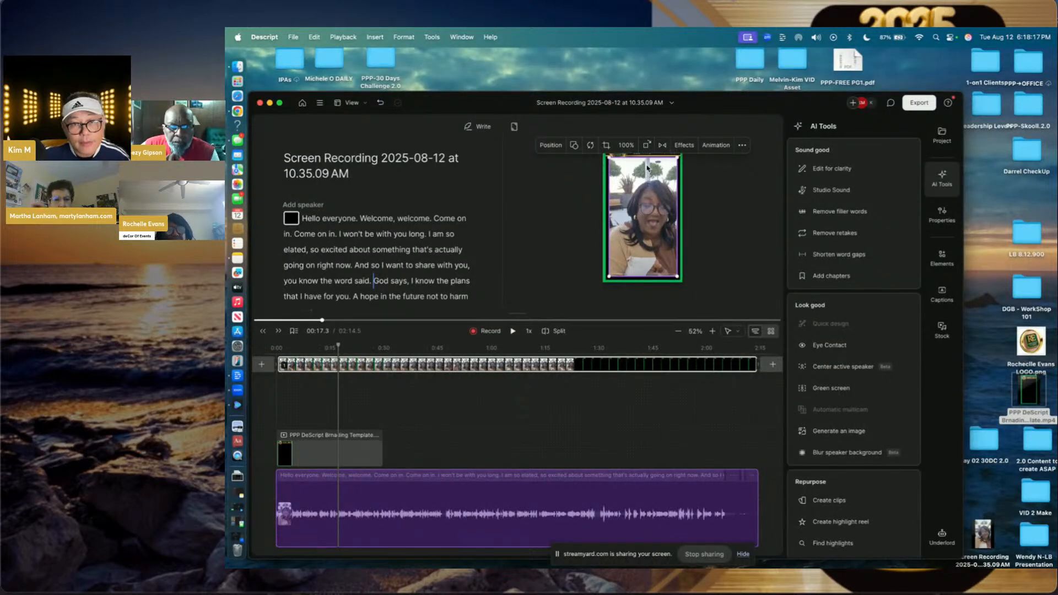
drag(647, 160, 646, 159)
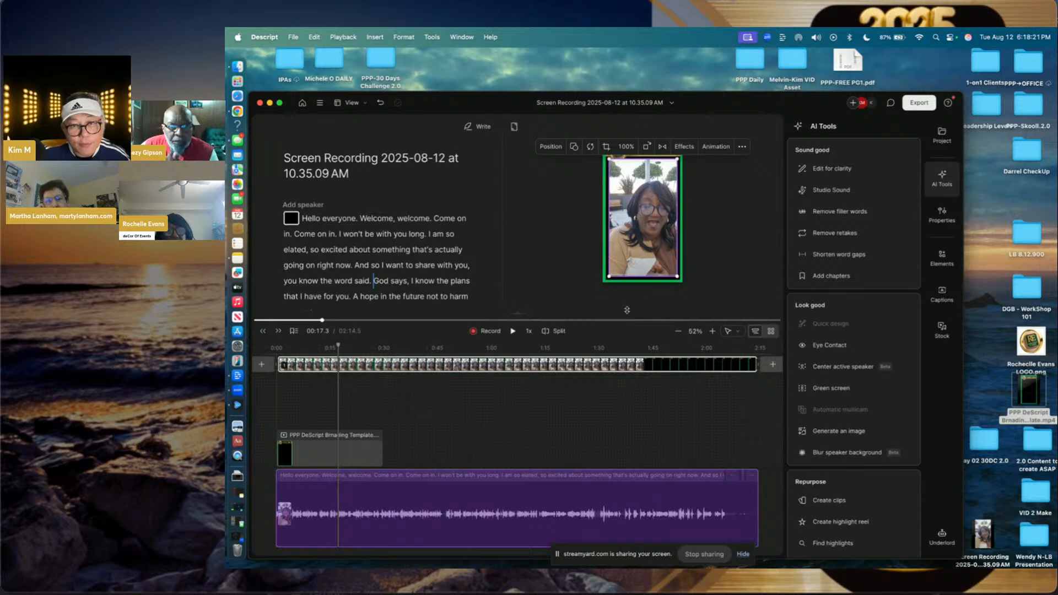
click(730, 233)
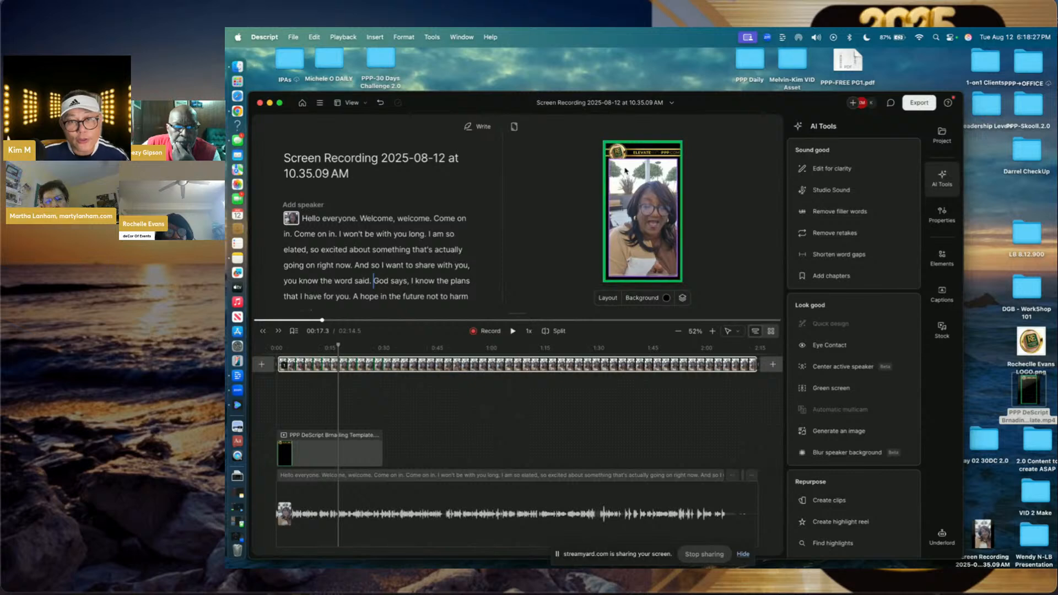
- Add the guest's RE logo image to the project and place its clip at the timeline start
click(1029, 343)
drag(1028, 347, 511, 429)
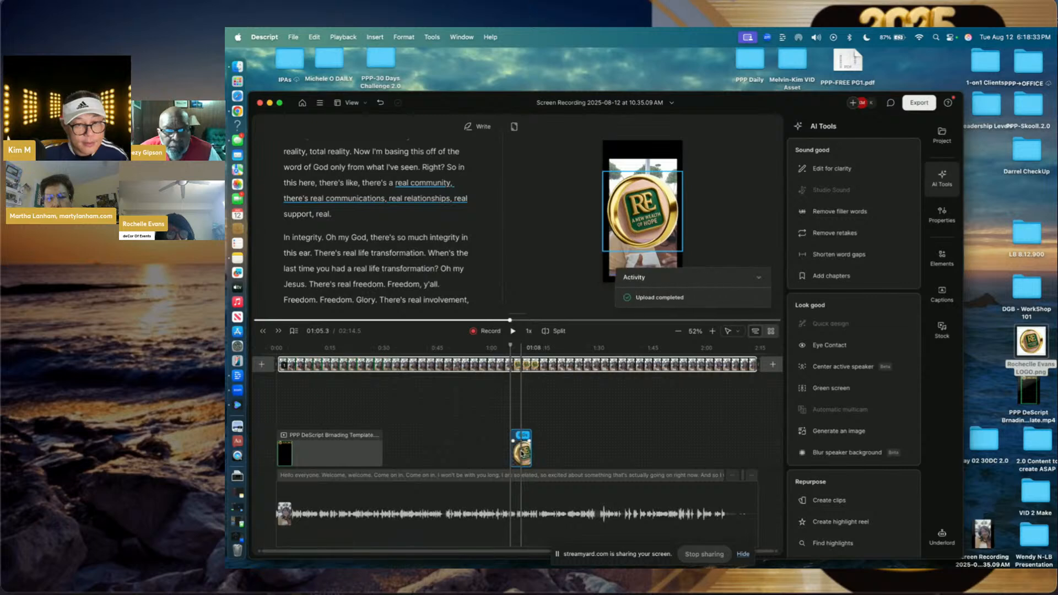
click(522, 453)
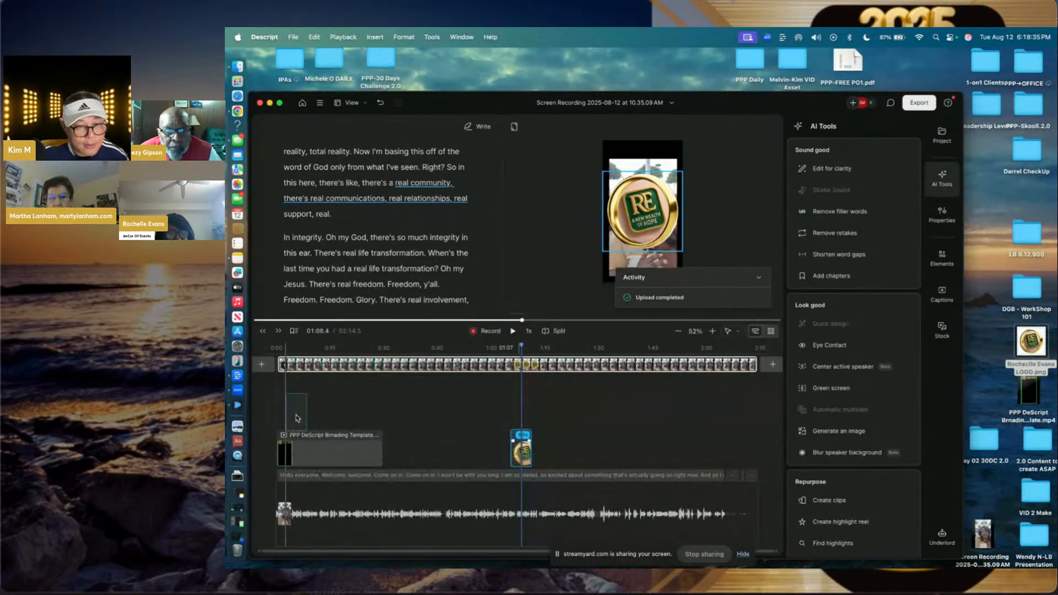
drag(291, 418, 287, 414)
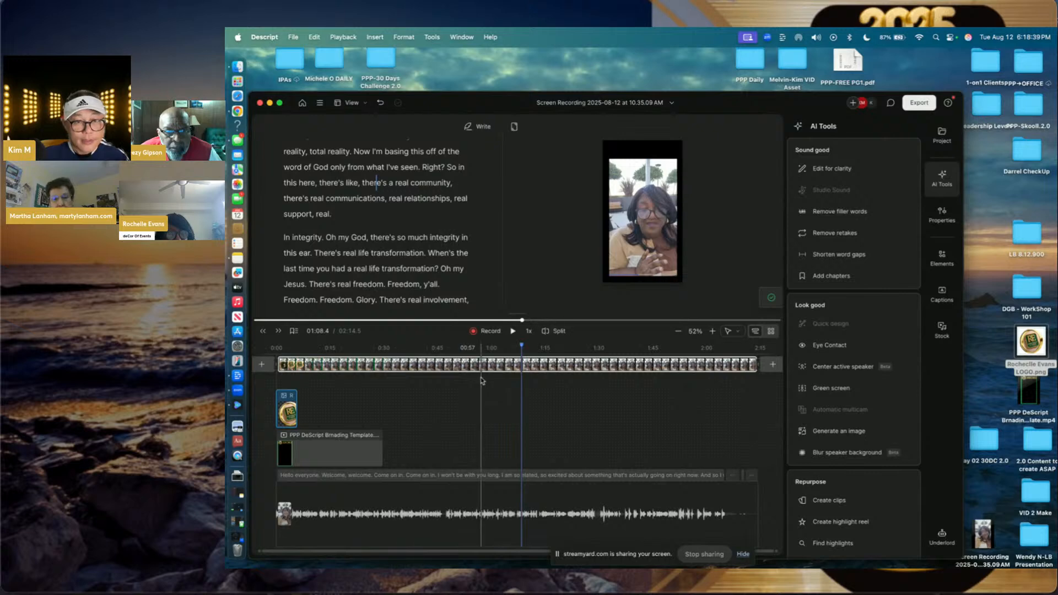
click(354, 463)
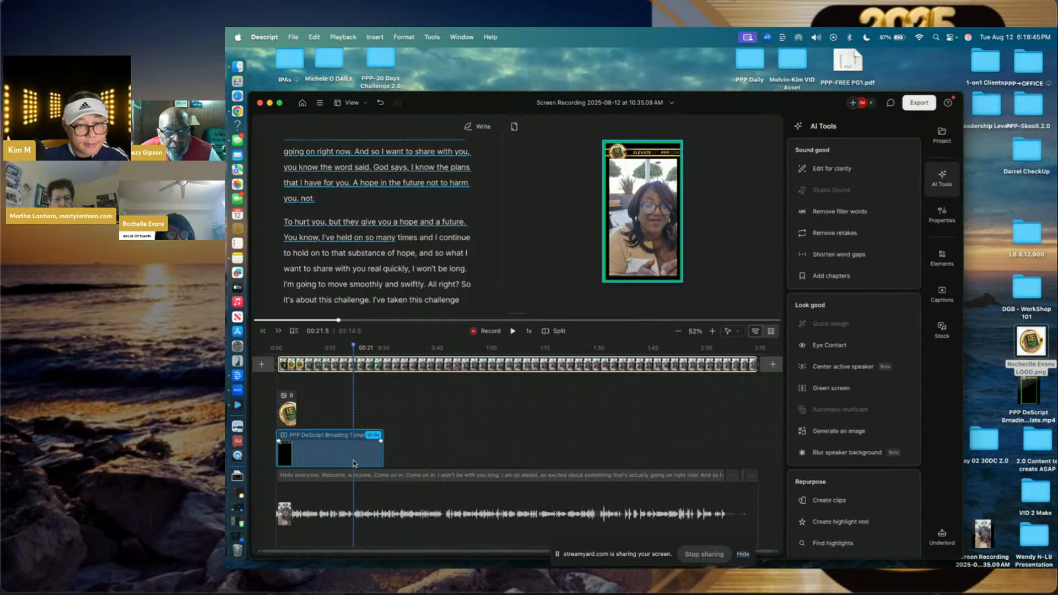
click(287, 410)
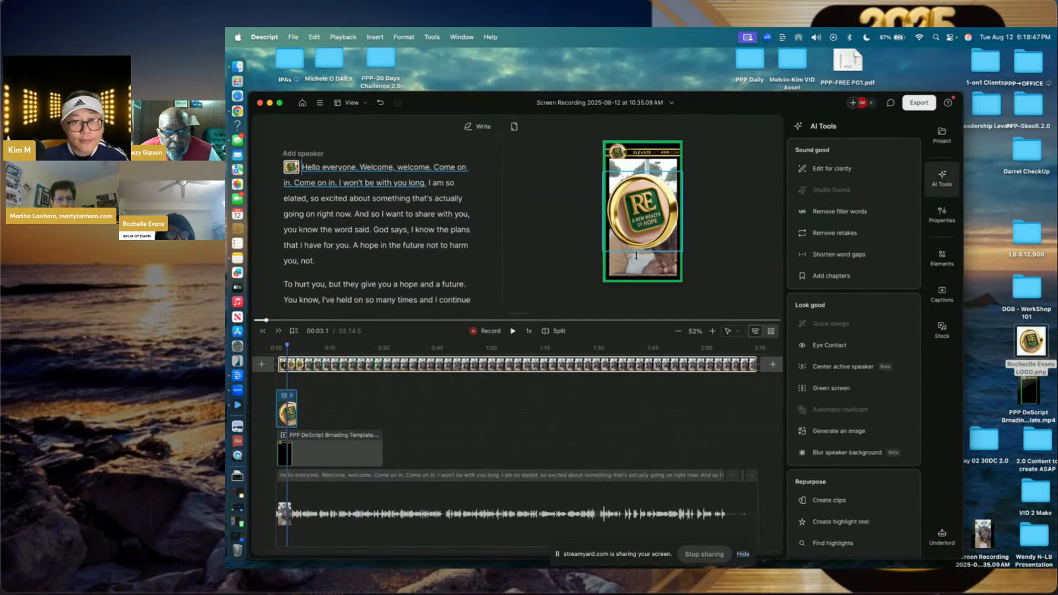
- Shrink the RE logo to a small badge and set it in the top banner's round logo spot
click(675, 243)
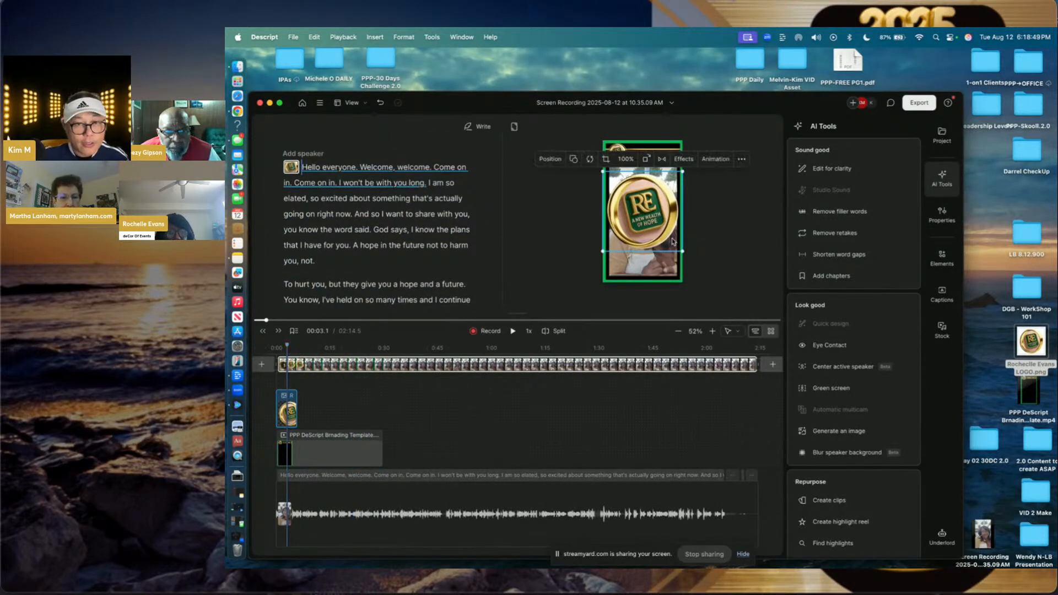
drag(682, 251, 624, 192)
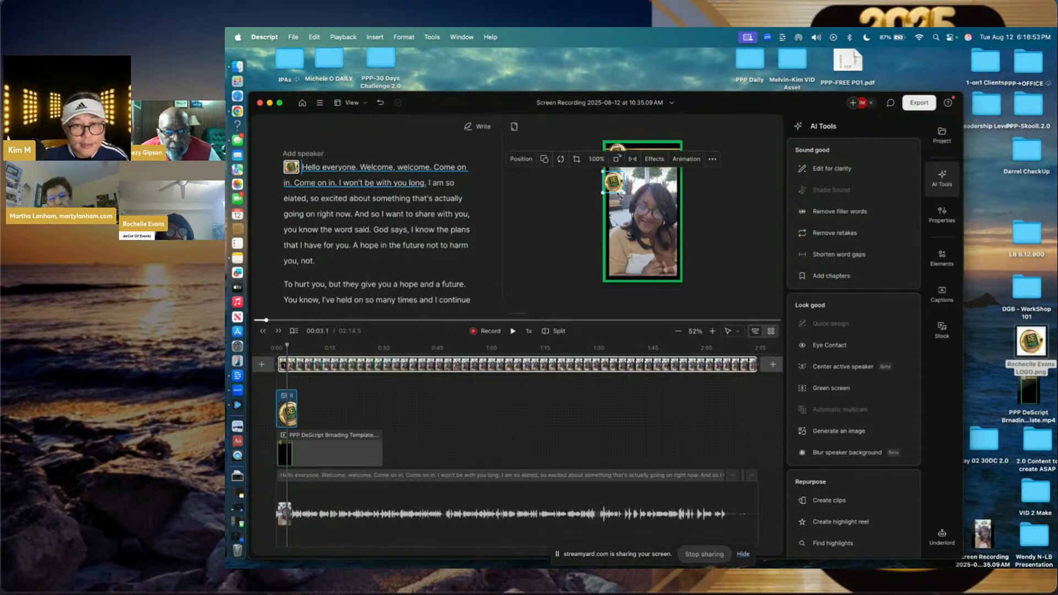
drag(515, 314, 511, 545)
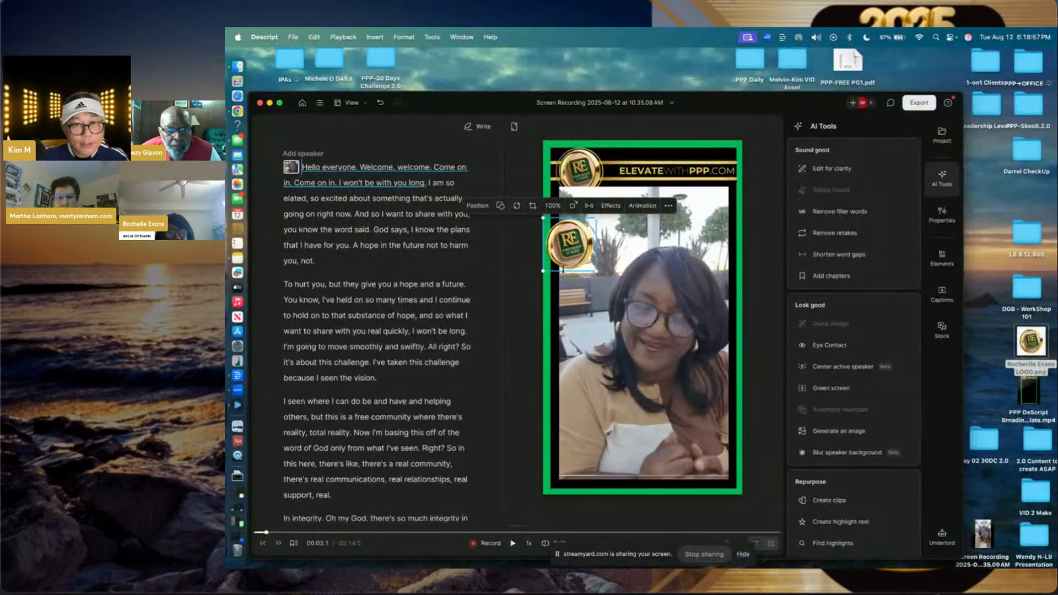
drag(570, 257, 579, 186)
click(528, 223)
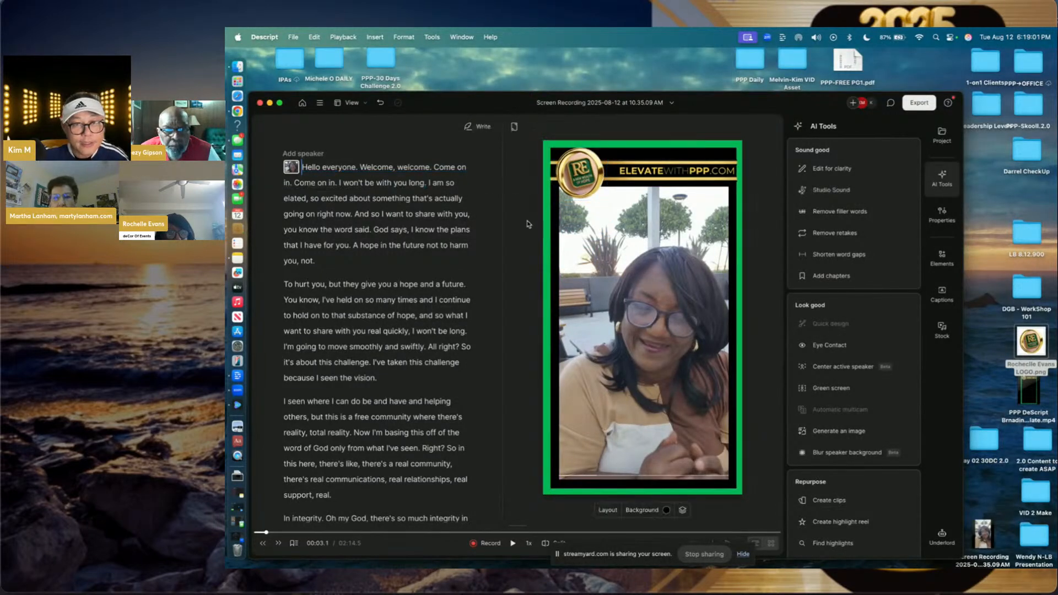
click(518, 528)
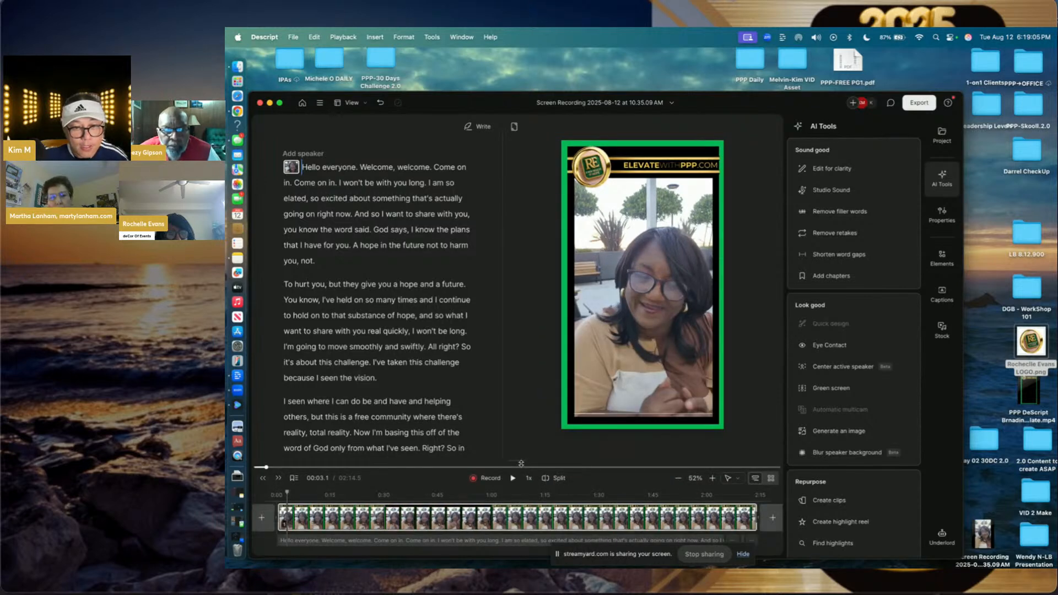
- Line up three PPP DeScript branding template clips end to end on one timeline track
drag(521, 441, 528, 303)
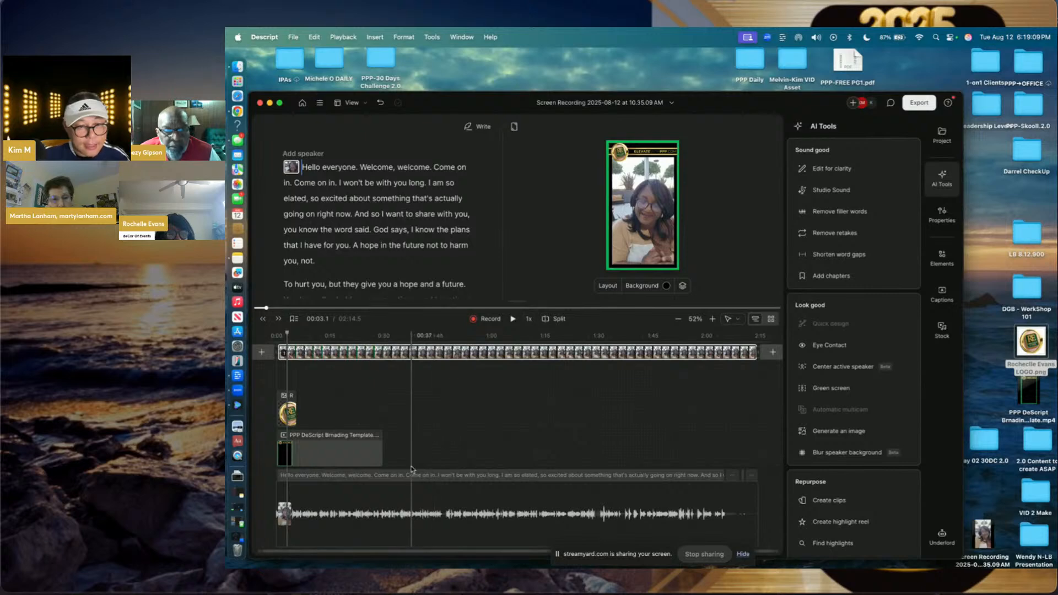
click(384, 462)
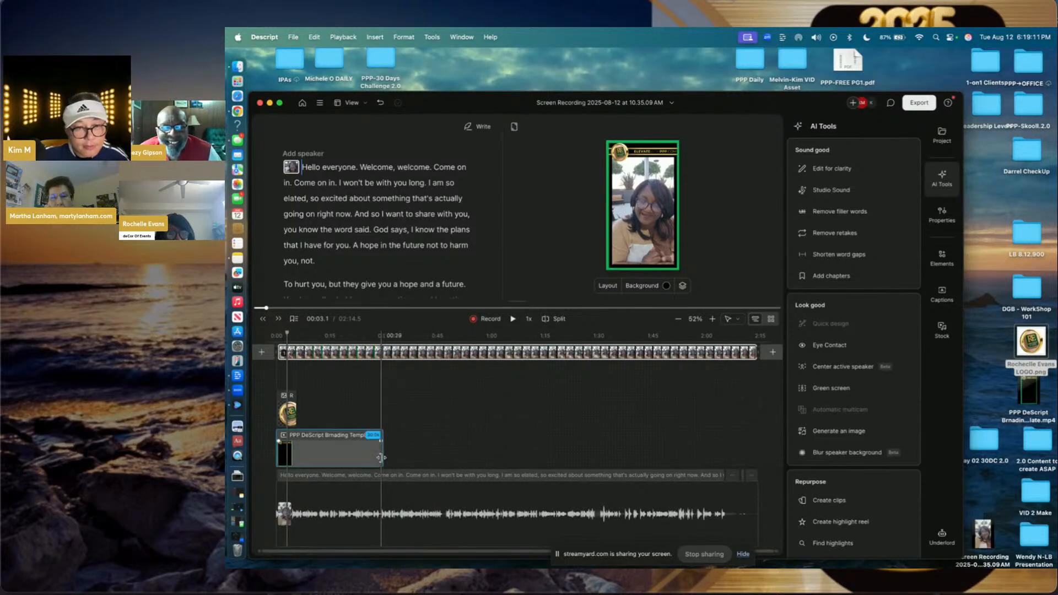
click(362, 458)
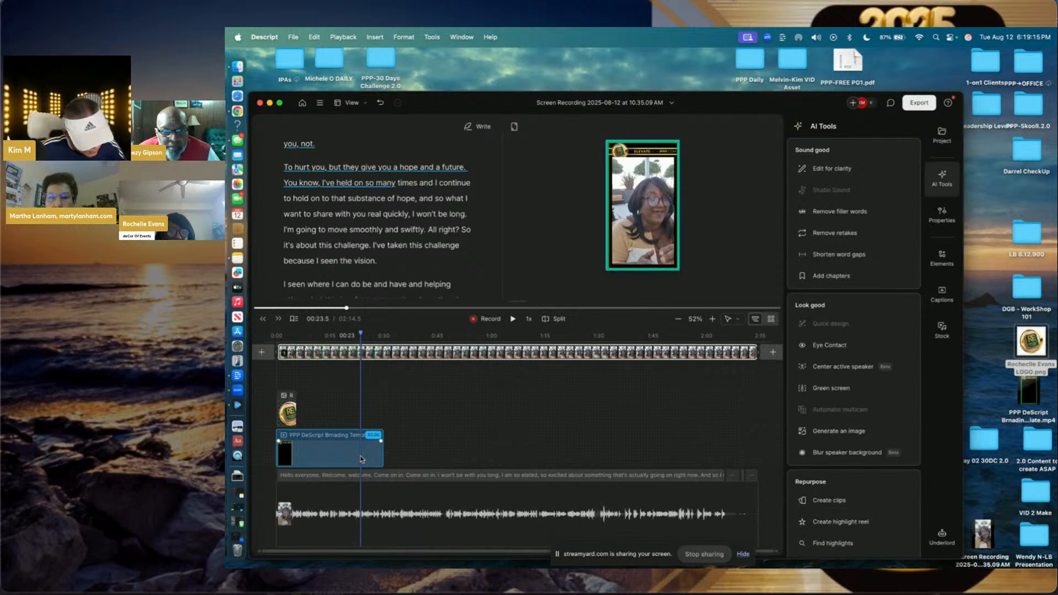
drag(361, 459, 468, 428)
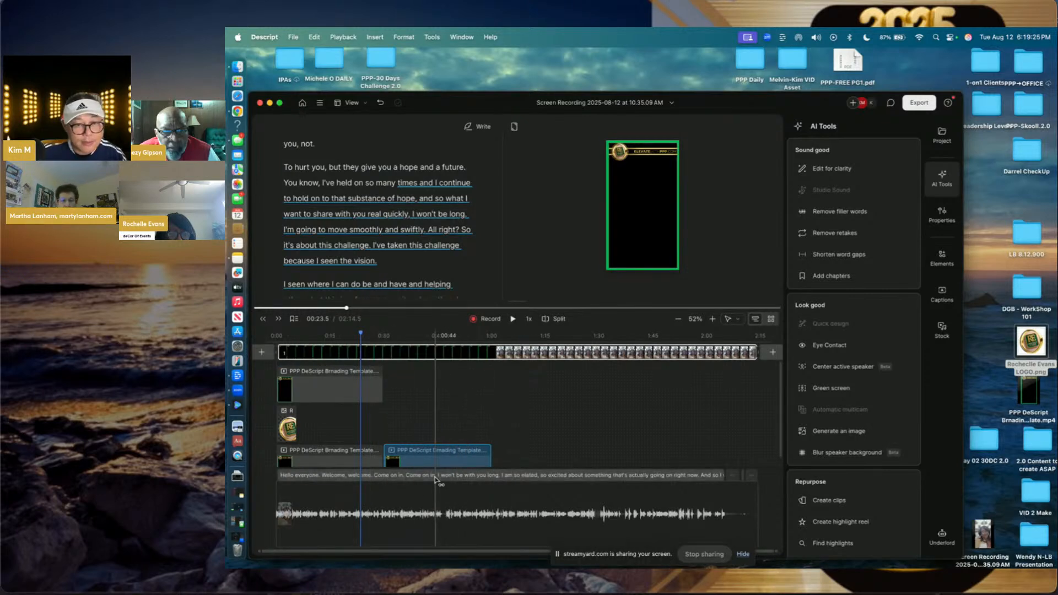
drag(337, 397, 551, 456)
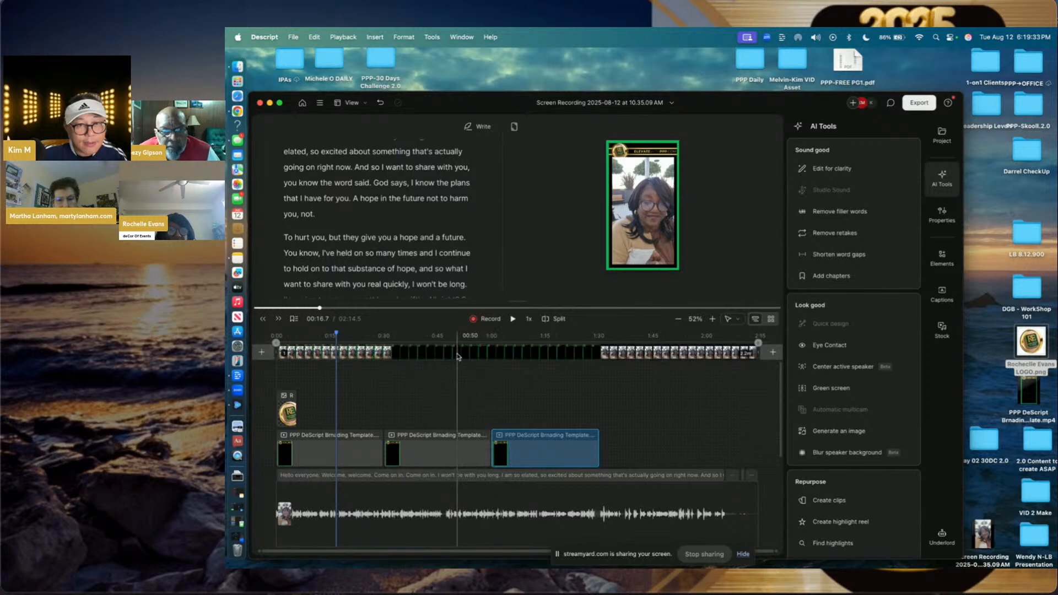
- Send the middle and third template layers to the back, behind the speaker video
click(445, 451)
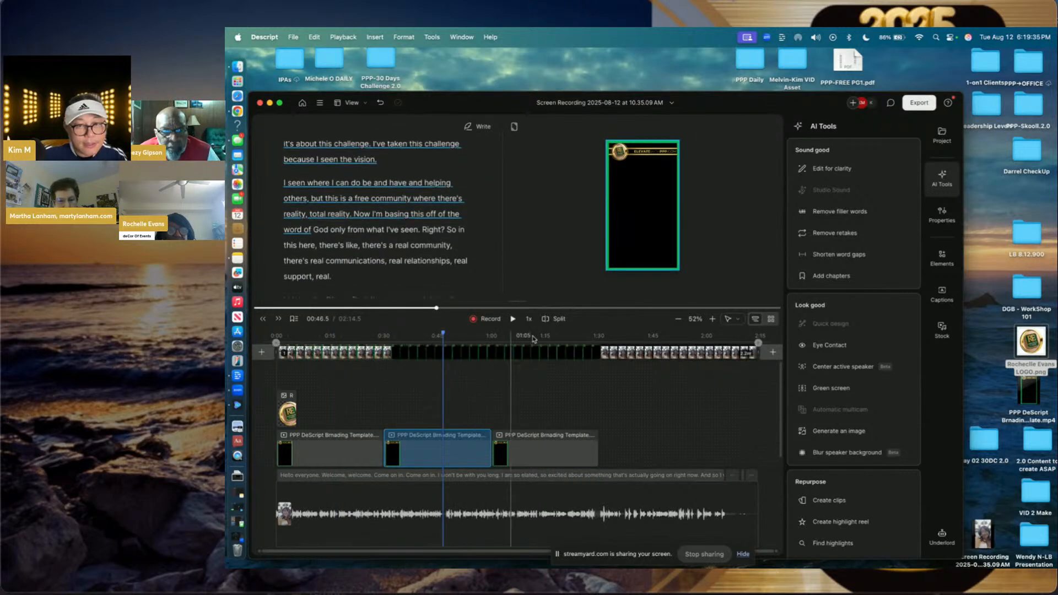
right_click(625, 230)
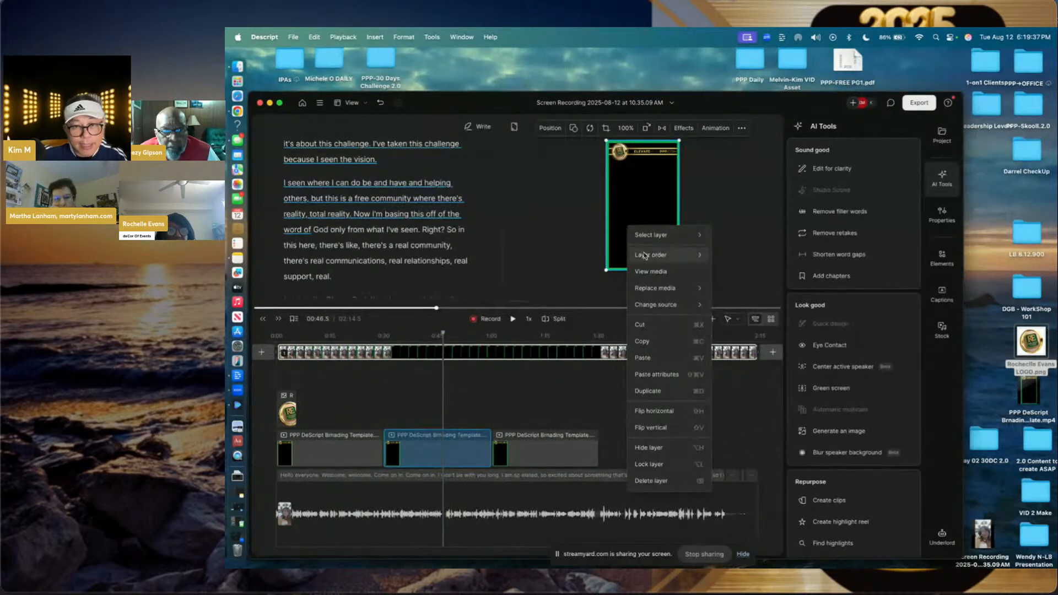
mouse_move(649, 257)
click(739, 306)
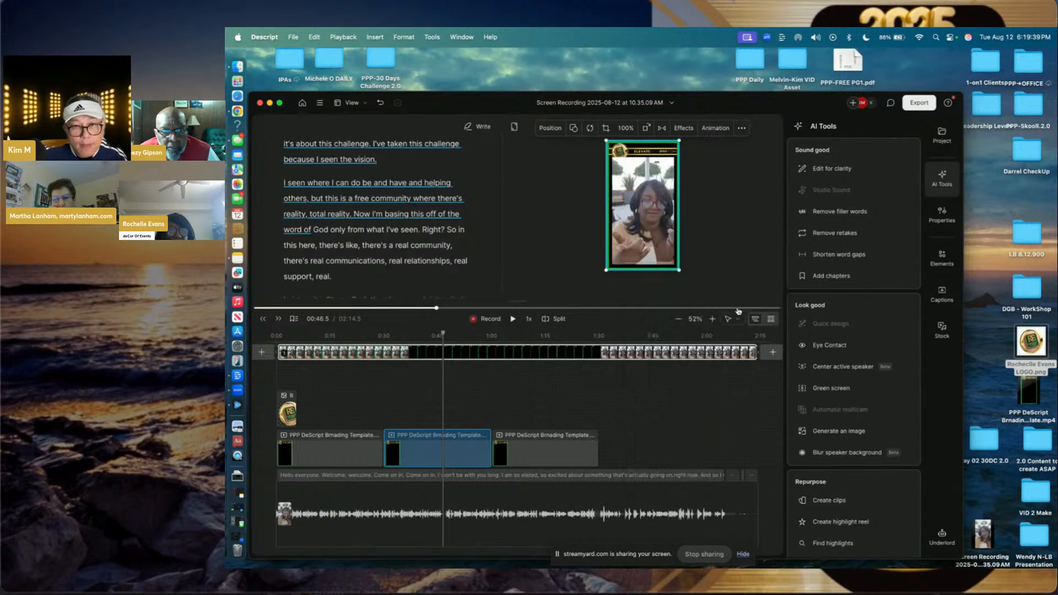
click(553, 446)
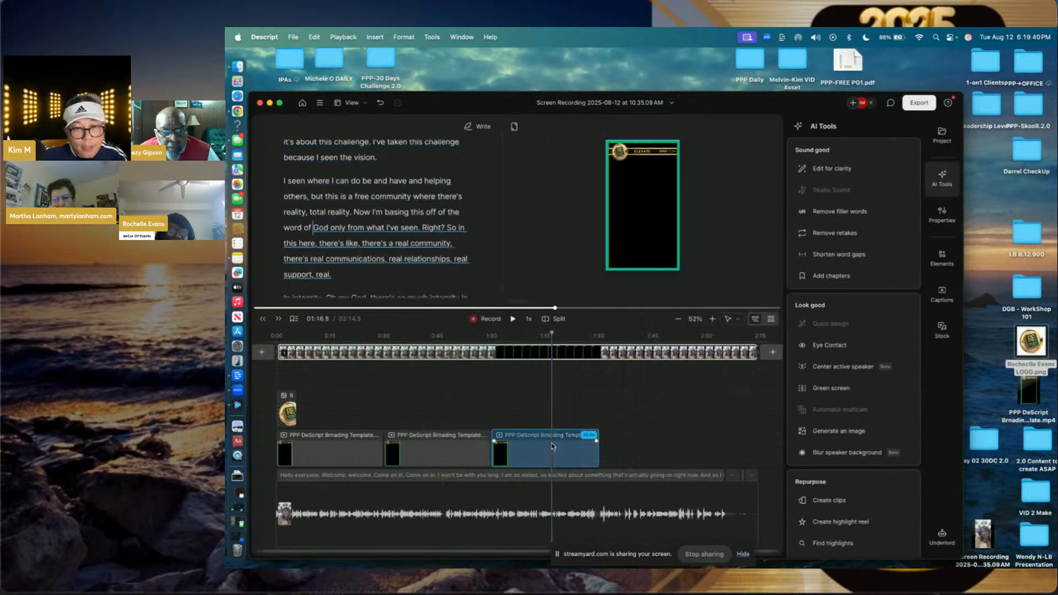
right_click(637, 230)
mouse_move(659, 258)
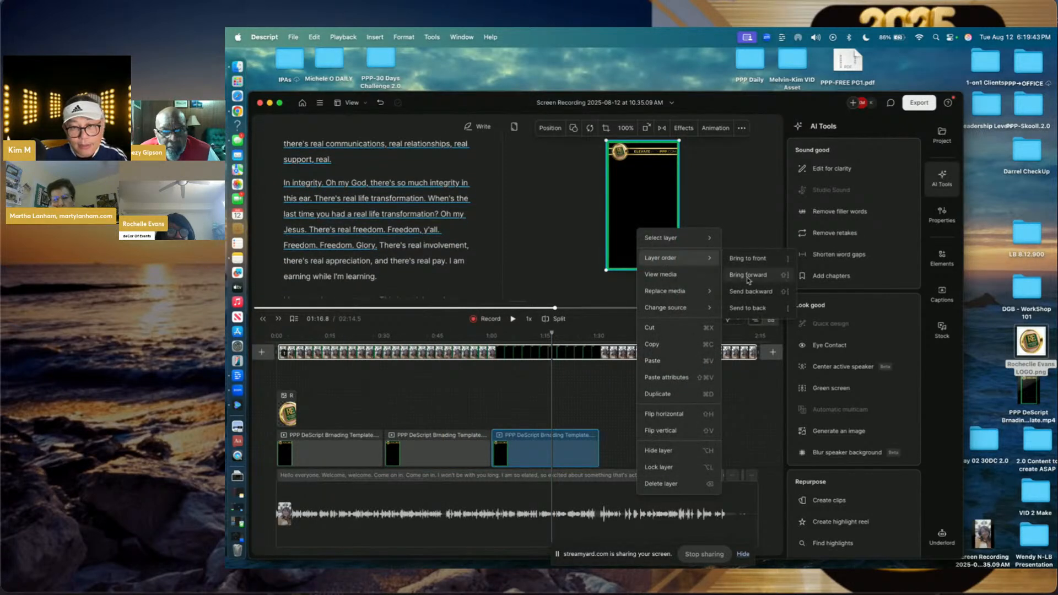
click(746, 309)
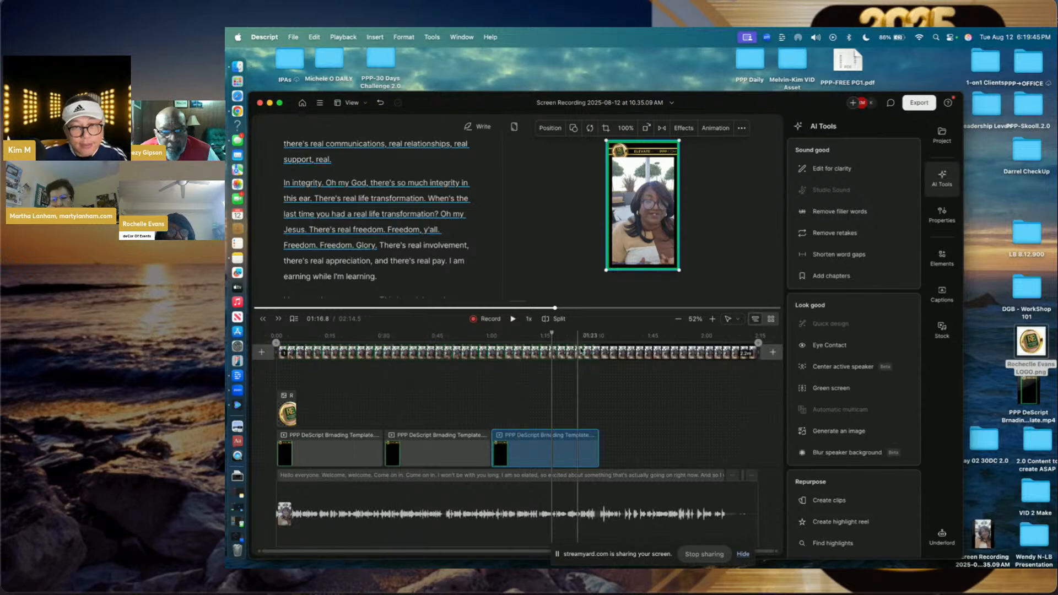
- Copy the template clip, paste two more copies near 01:50, and move and trim them
click(668, 352)
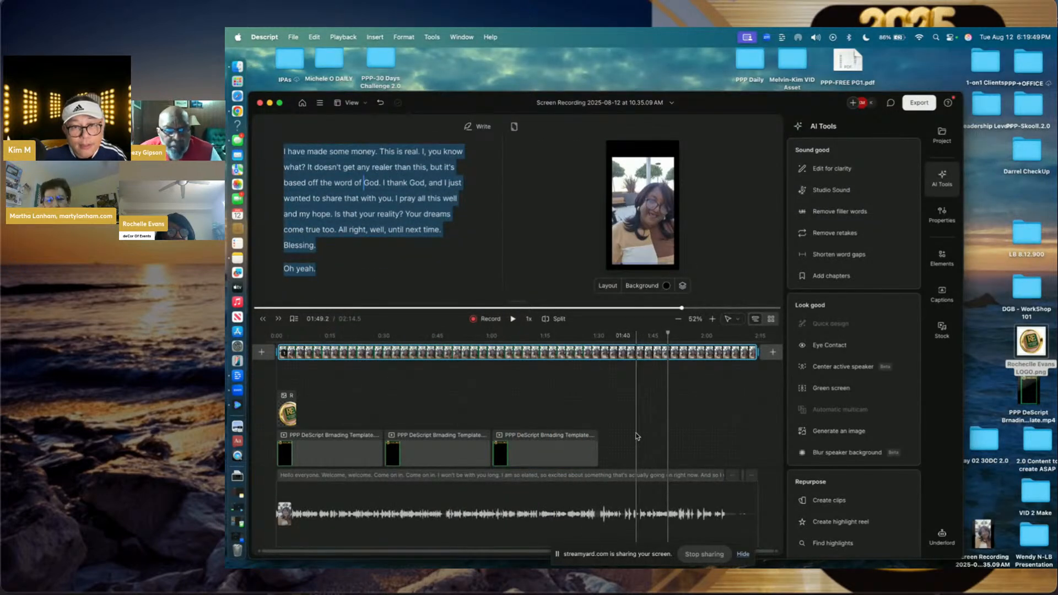
click(593, 450)
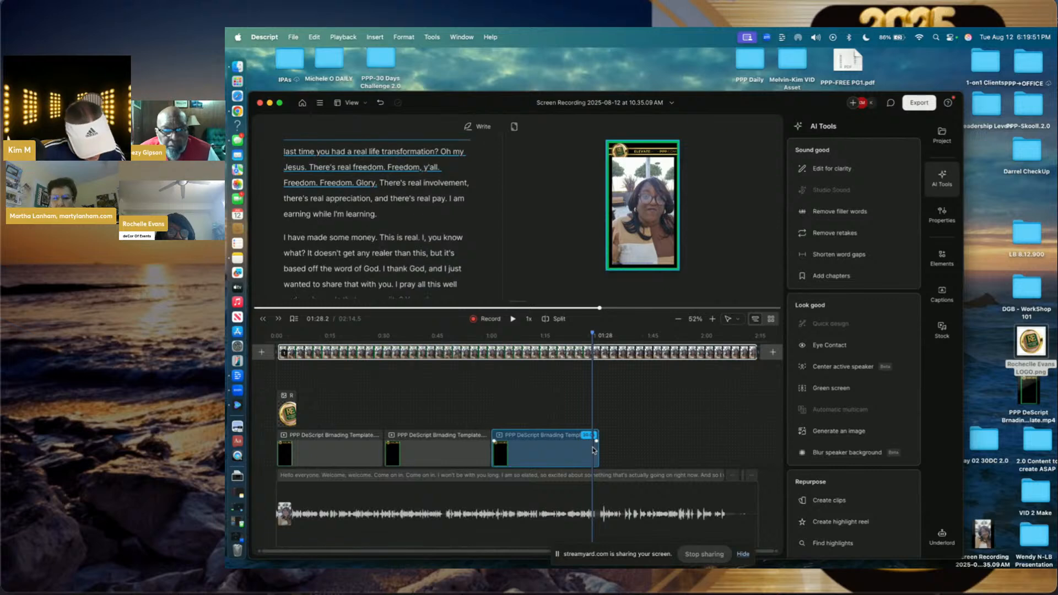
right_click(593, 449)
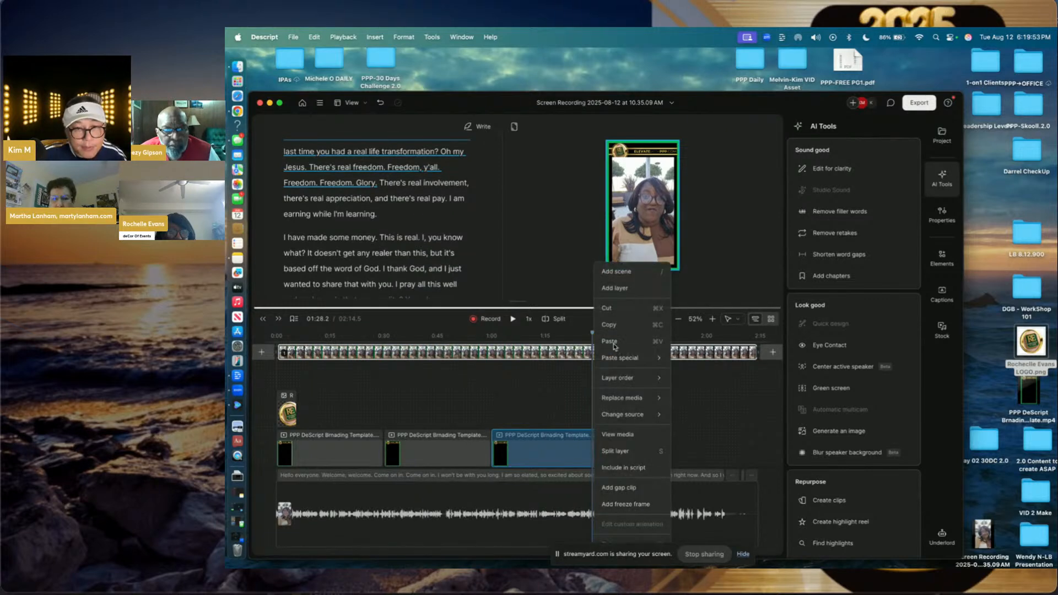
click(609, 325)
click(671, 444)
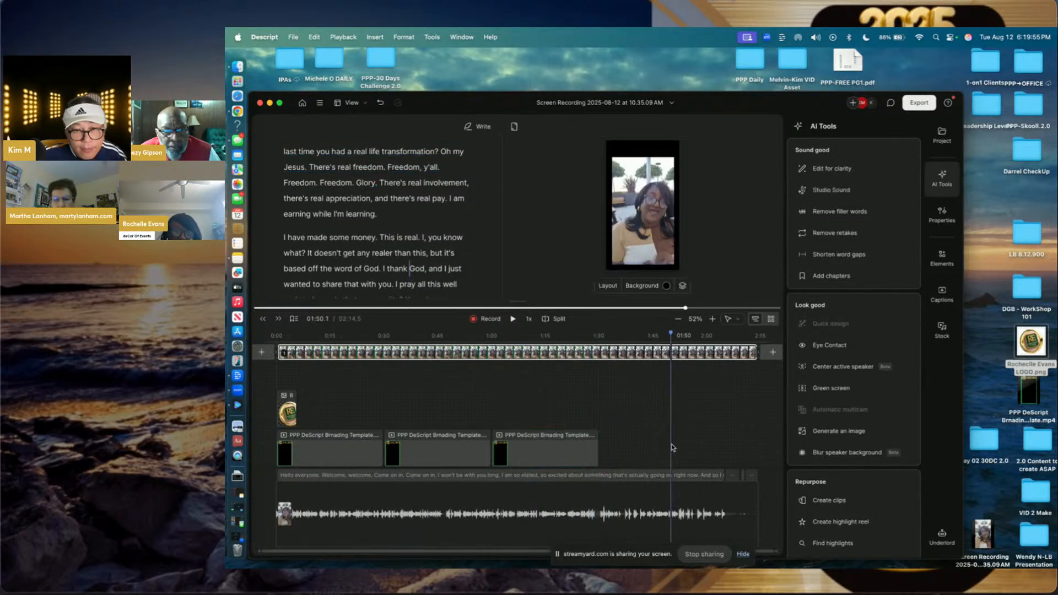
right_click(672, 445)
click(688, 486)
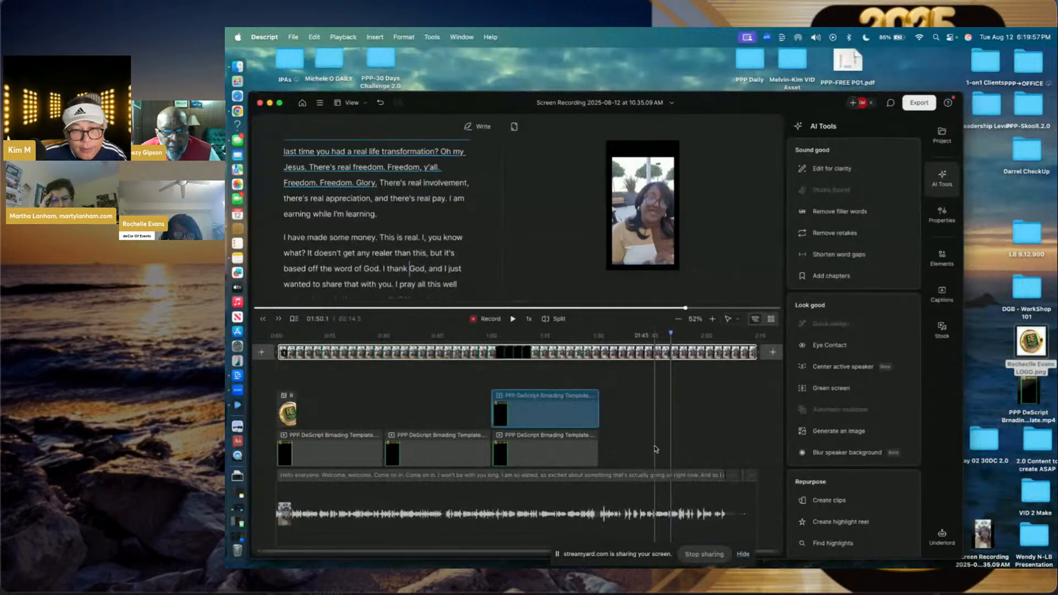
drag(572, 416, 681, 456)
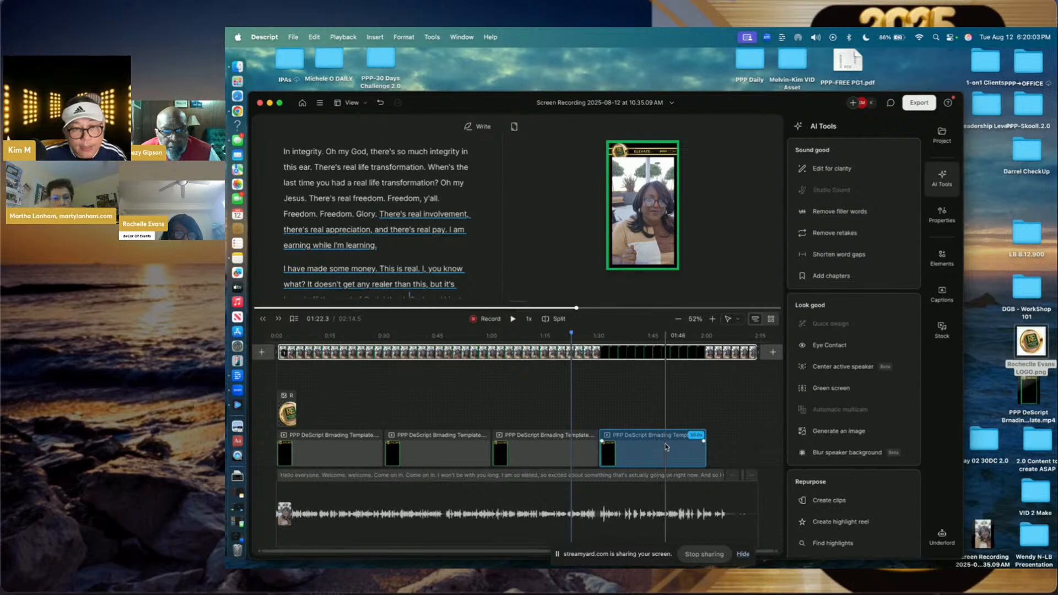
click(667, 447)
right_click(667, 447)
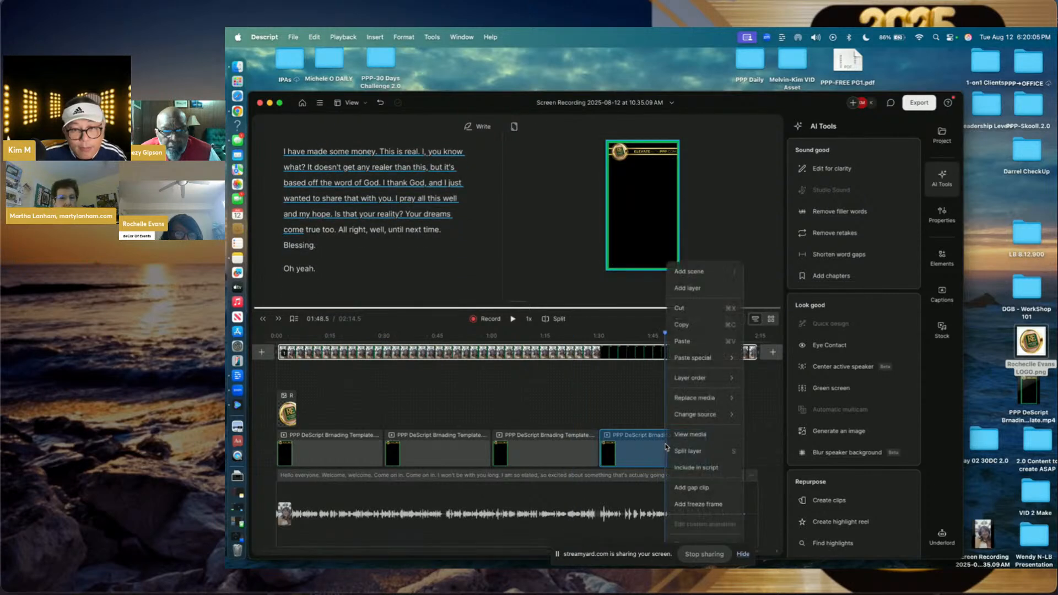
click(683, 344)
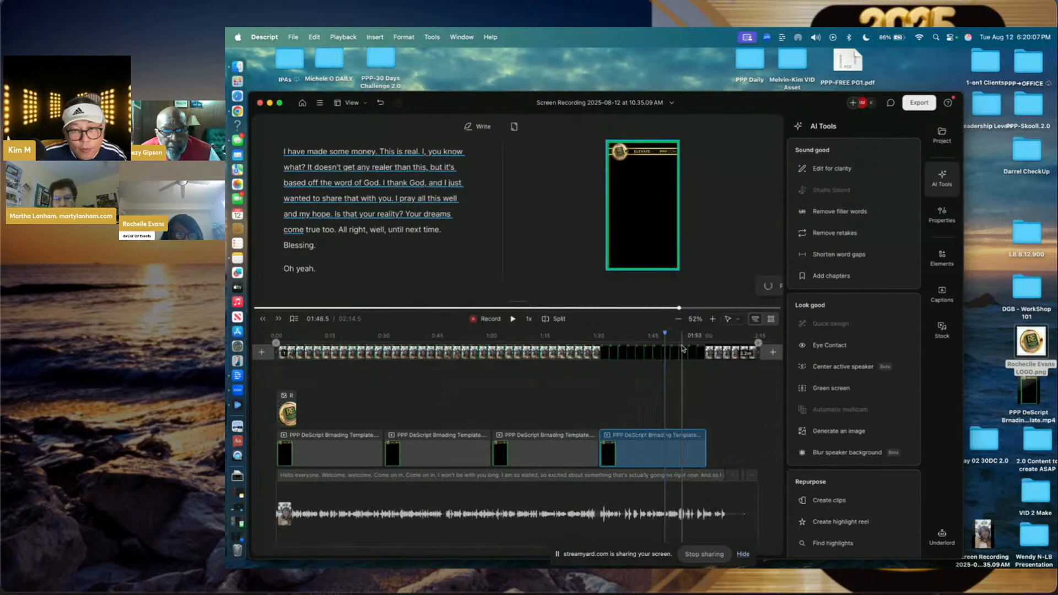
drag(546, 423, 762, 465)
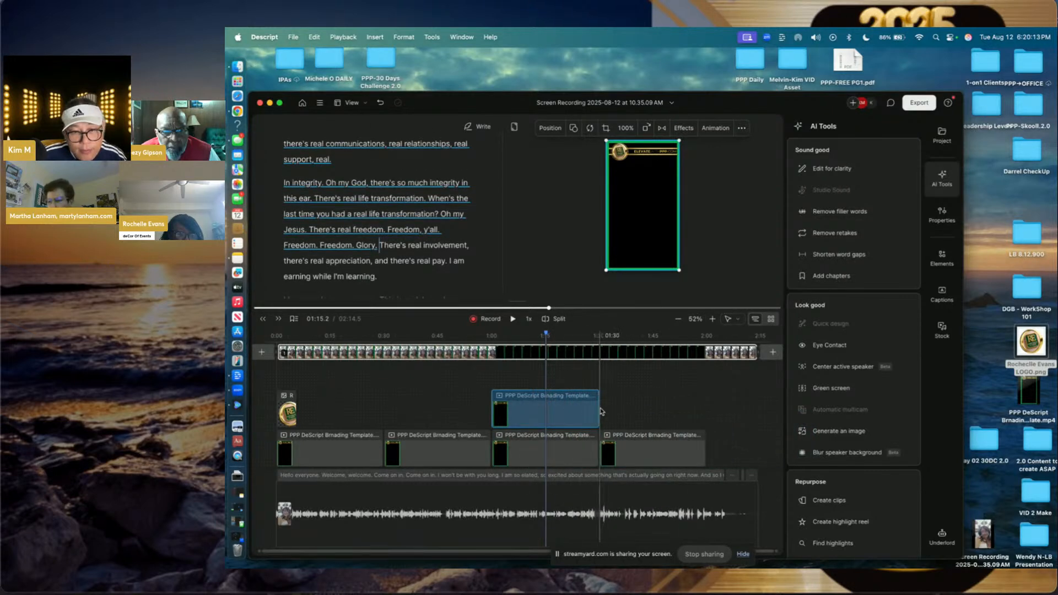
drag(596, 408, 748, 459)
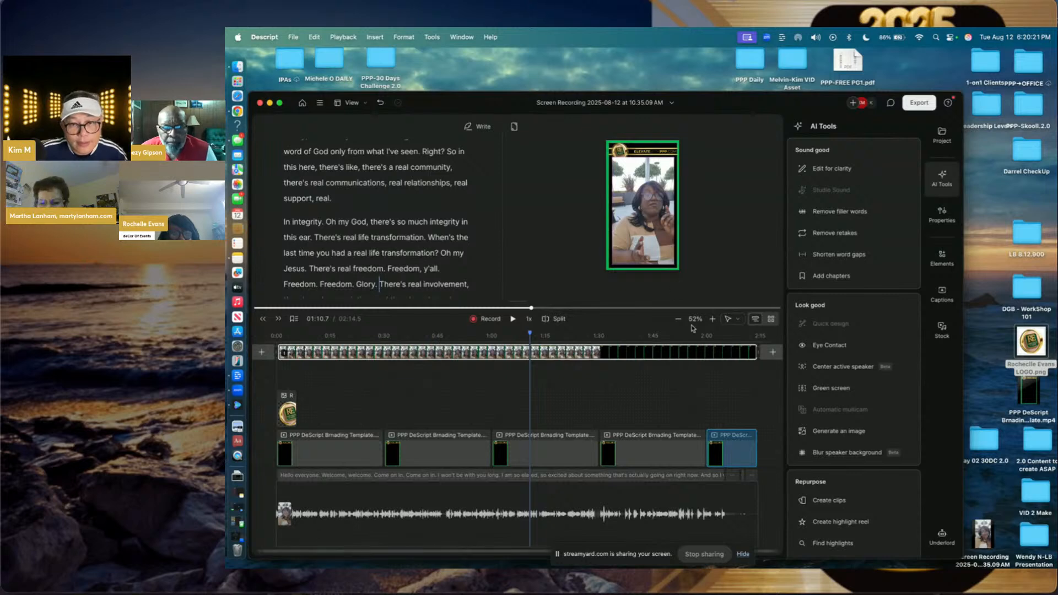
- Send the newest template layer behind the speaker and reposition the scene on the timeline
click(692, 354)
click(642, 243)
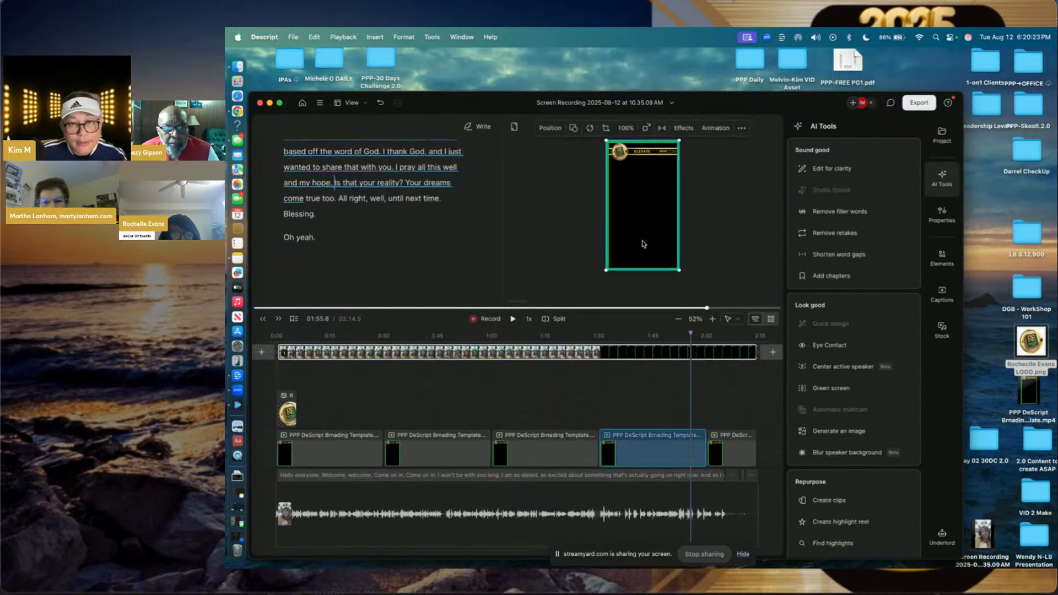
right_click(642, 243)
mouse_move(677, 274)
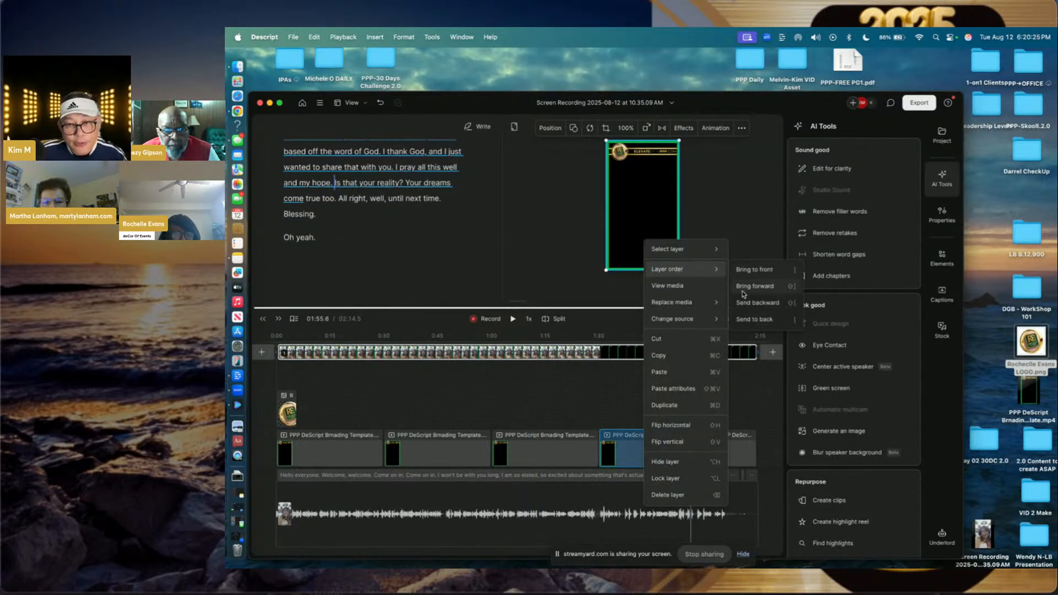
click(748, 321)
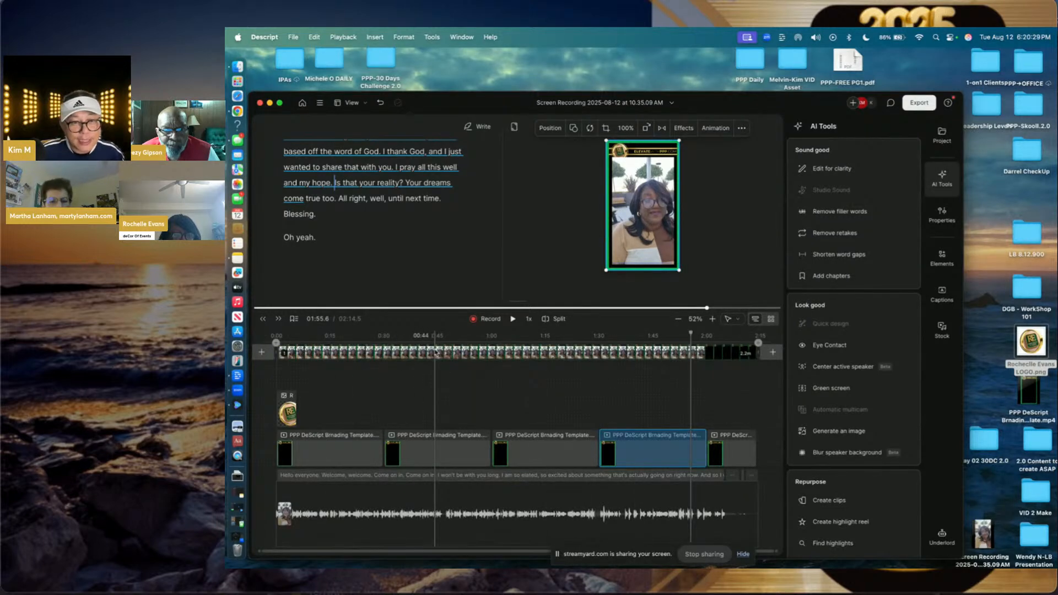
drag(292, 349, 337, 342)
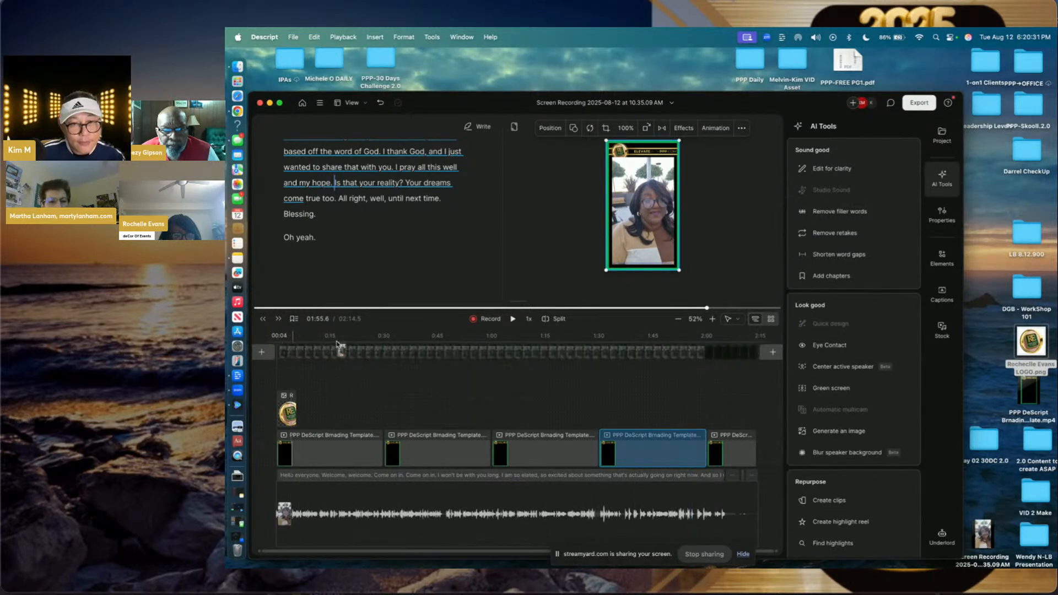
drag(445, 346, 446, 347)
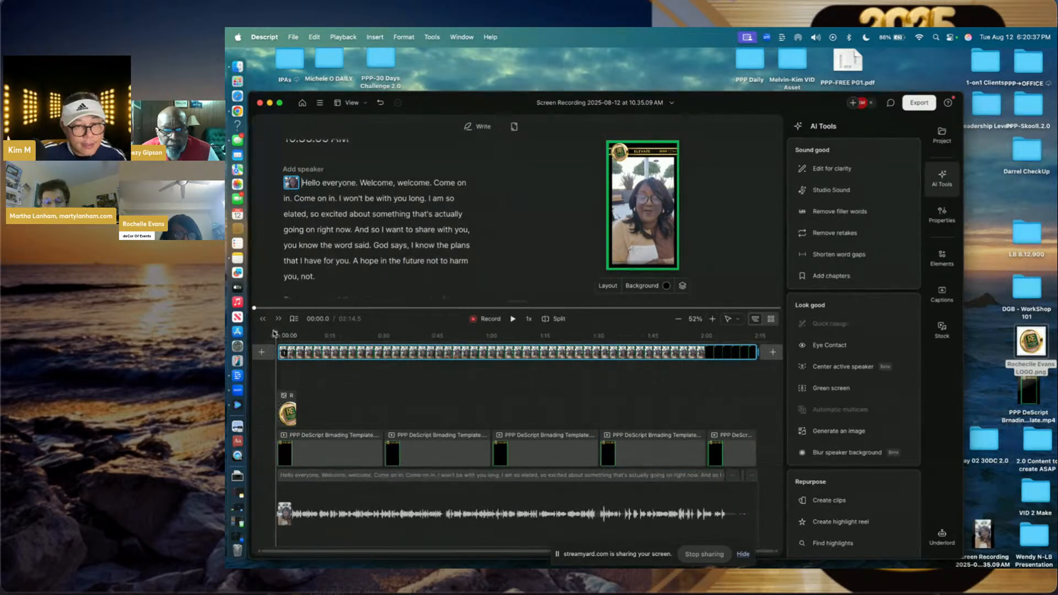
- Send the black template layer at 2:07 backward so the speaker shows inside the green frame
drag(280, 335, 741, 349)
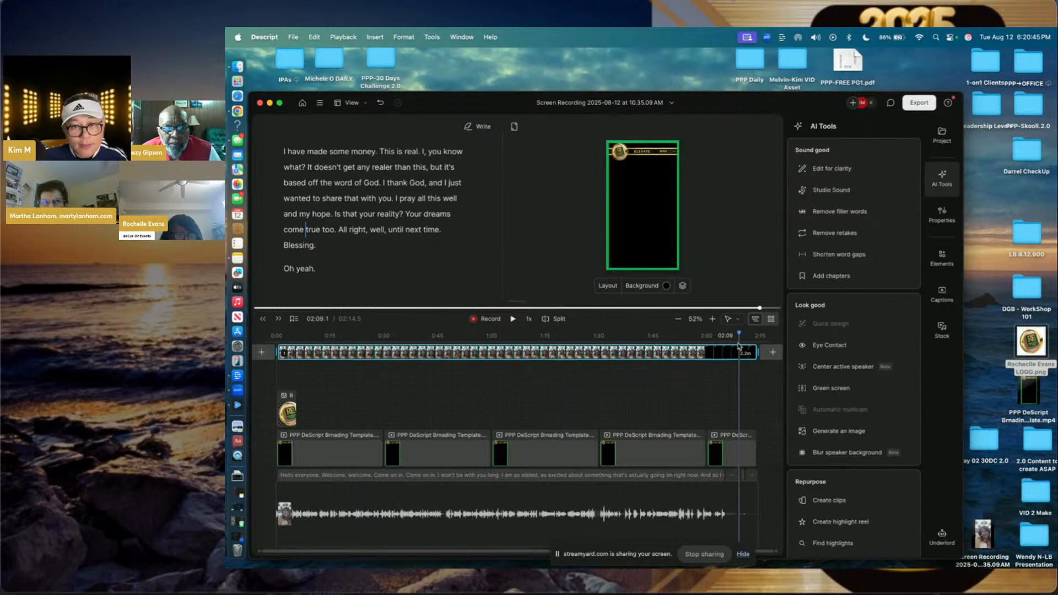
mouse_move(740, 347)
mouse_down()
mouse_move(696, 337)
mouse_move(733, 337)
mouse_up()
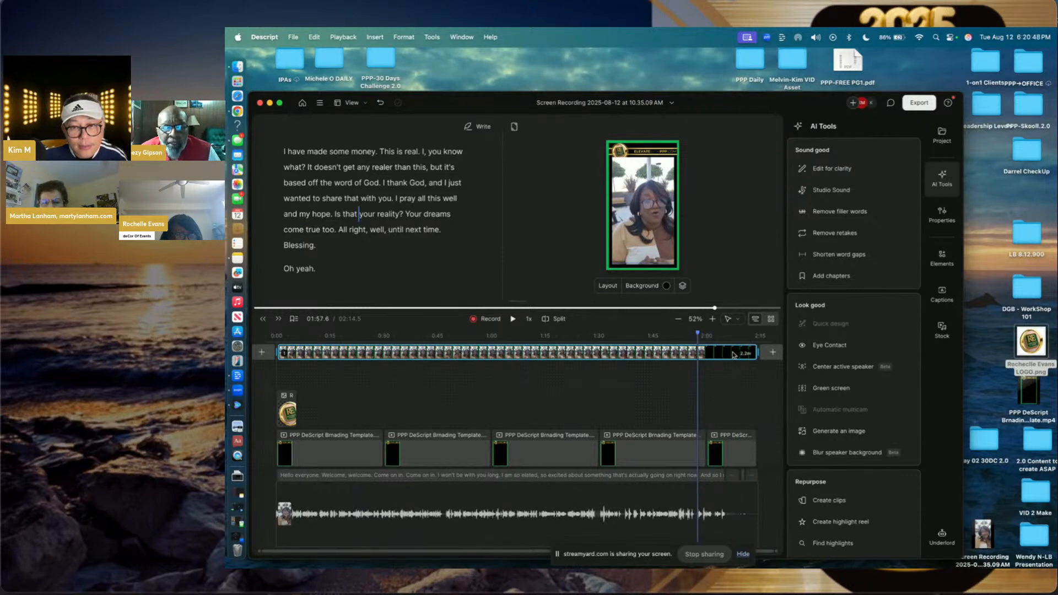
right_click(659, 226)
mouse_move(699, 253)
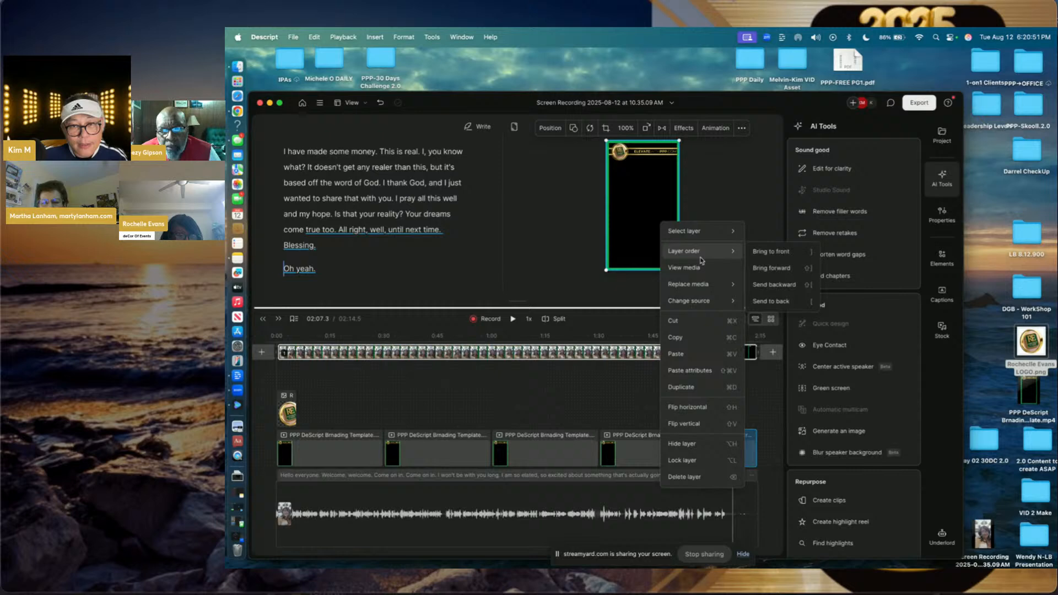
click(766, 302)
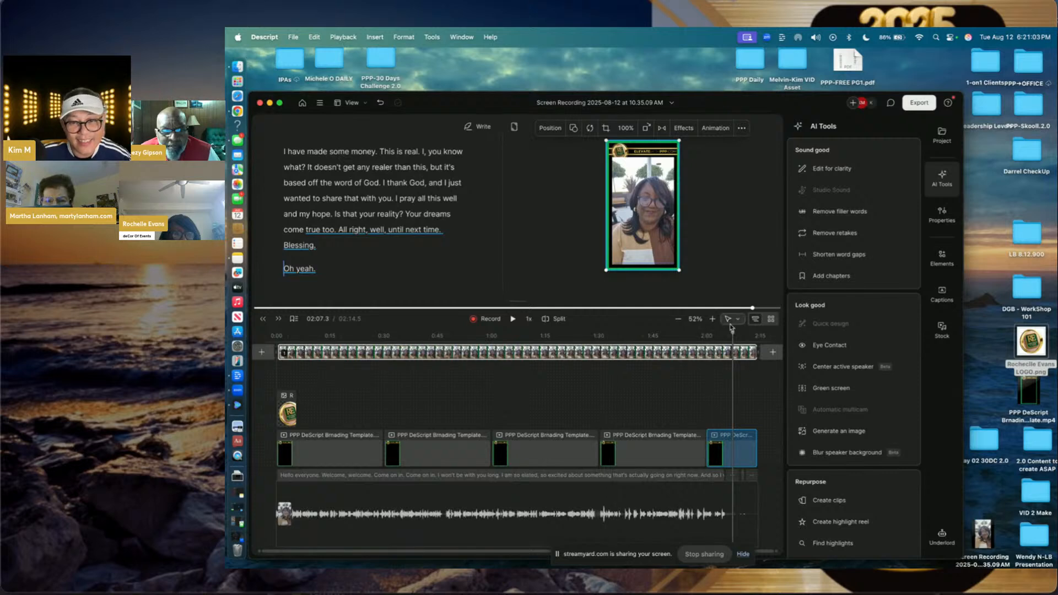
- Zoom the timeline to 127% on the opening seconds and place the playhead near 0:02
click(712, 320)
click(713, 320)
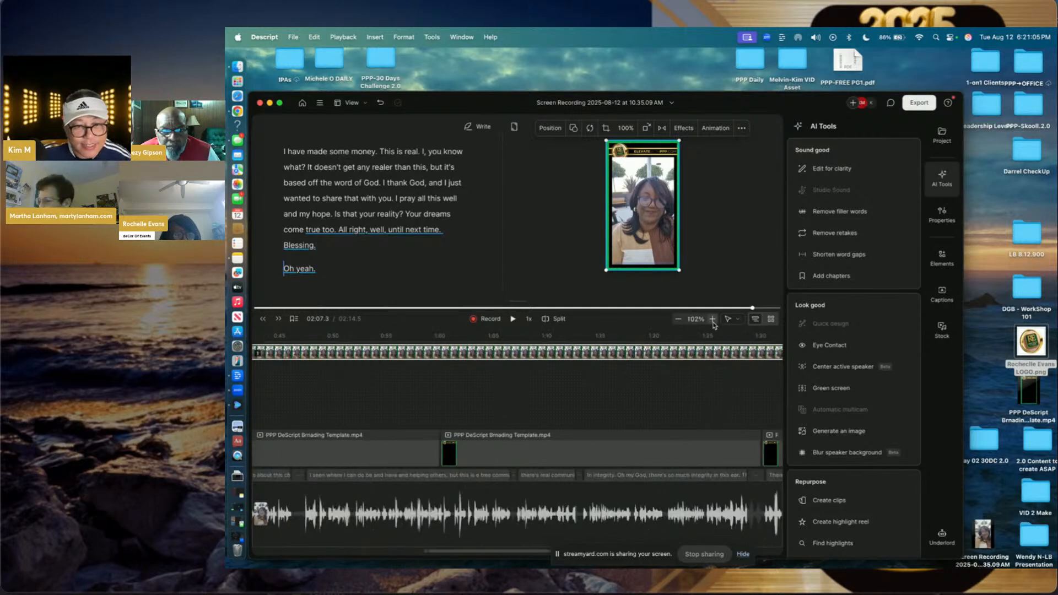
click(713, 320)
scroll(492, 408, left, 10)
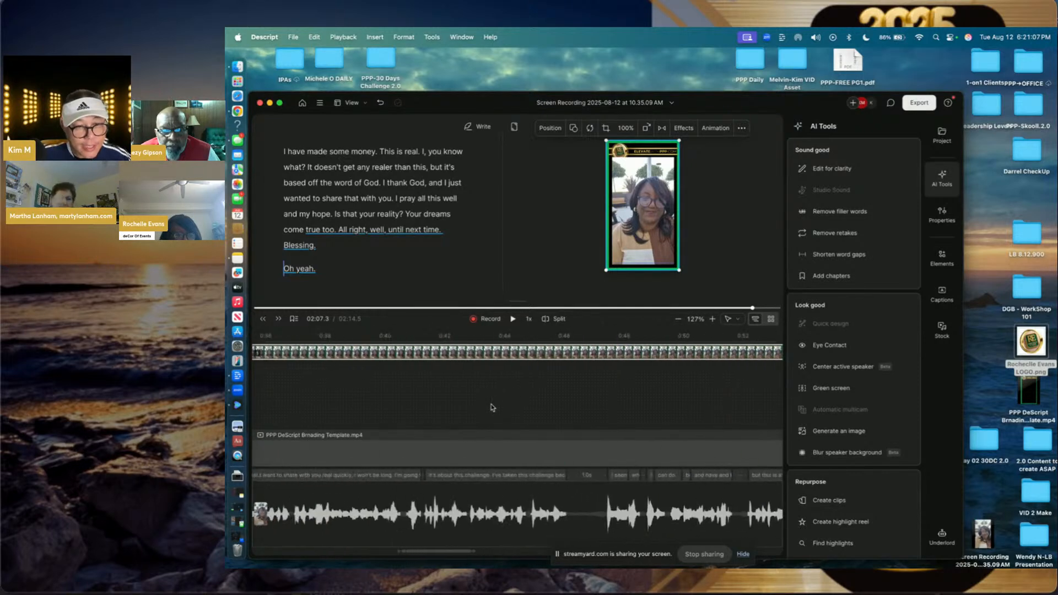
scroll(493, 408, left, 8)
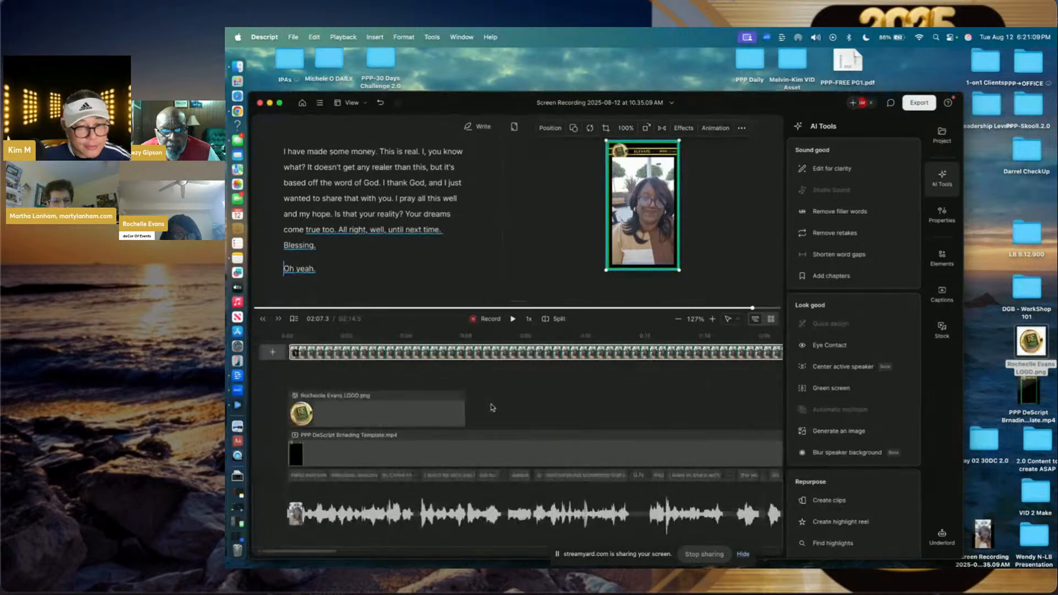
click(411, 410)
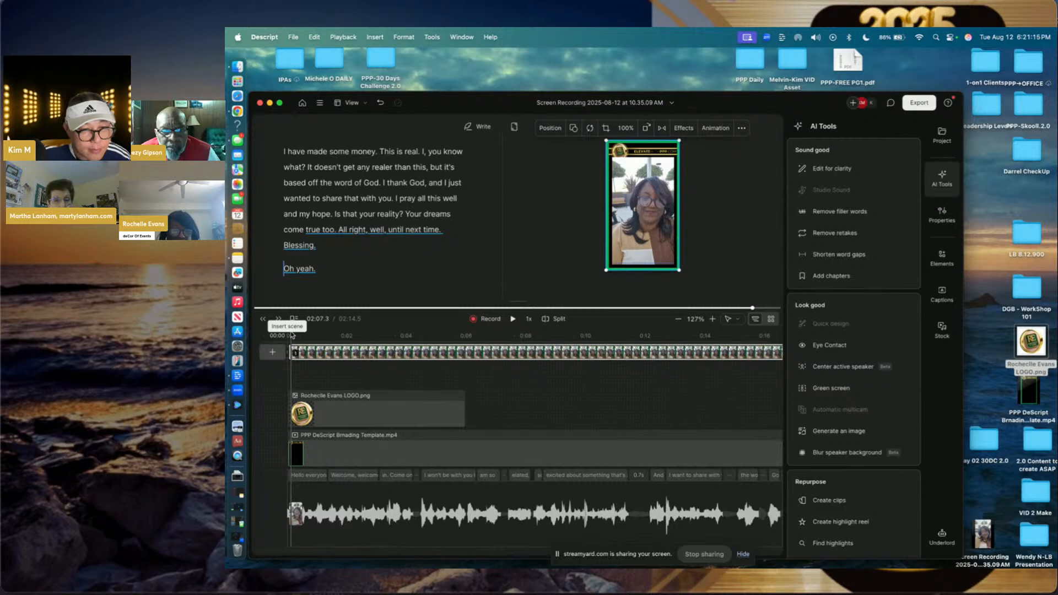
click(290, 337)
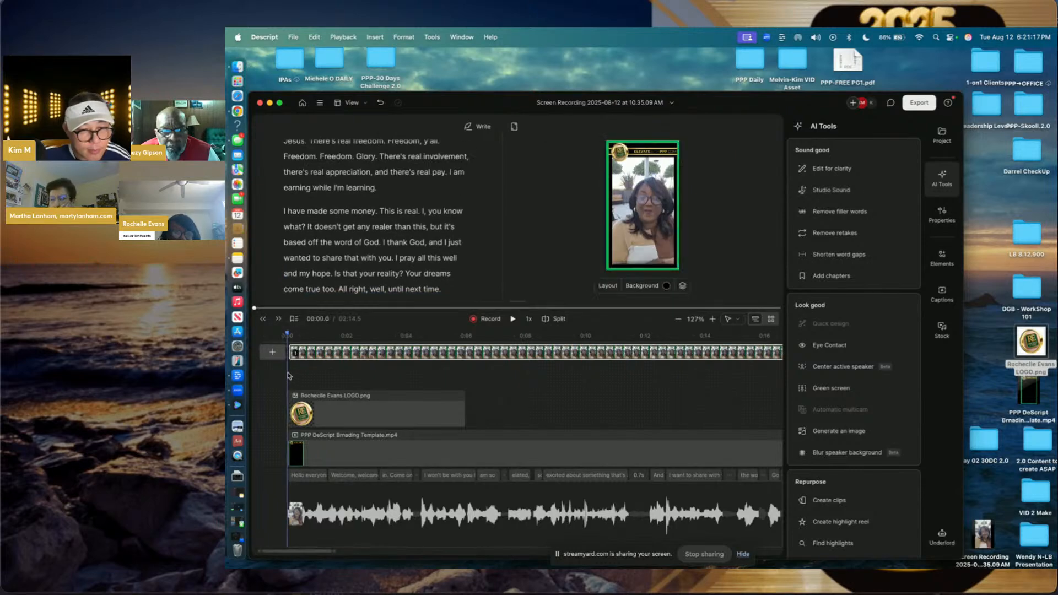
drag(290, 376, 346, 378)
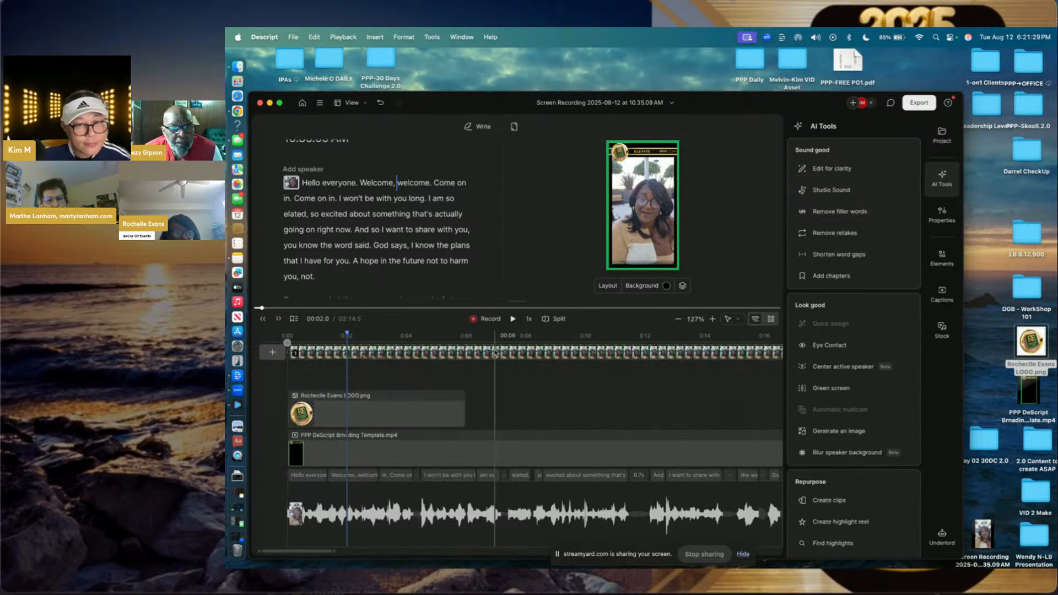
- Split the video at 0:02 and start the logo and branding template clips there
click(550, 318)
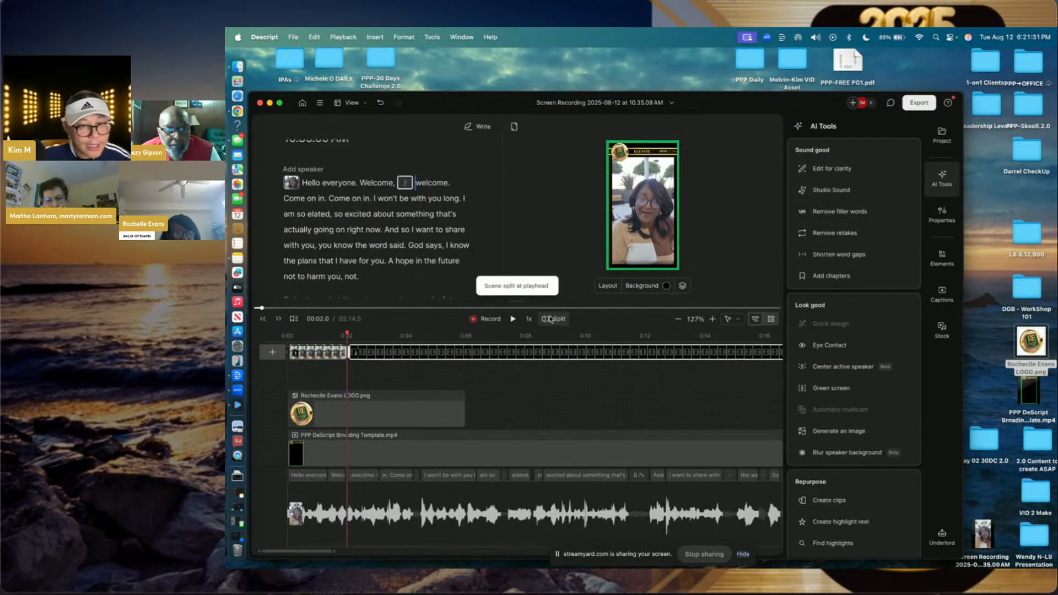
click(407, 419)
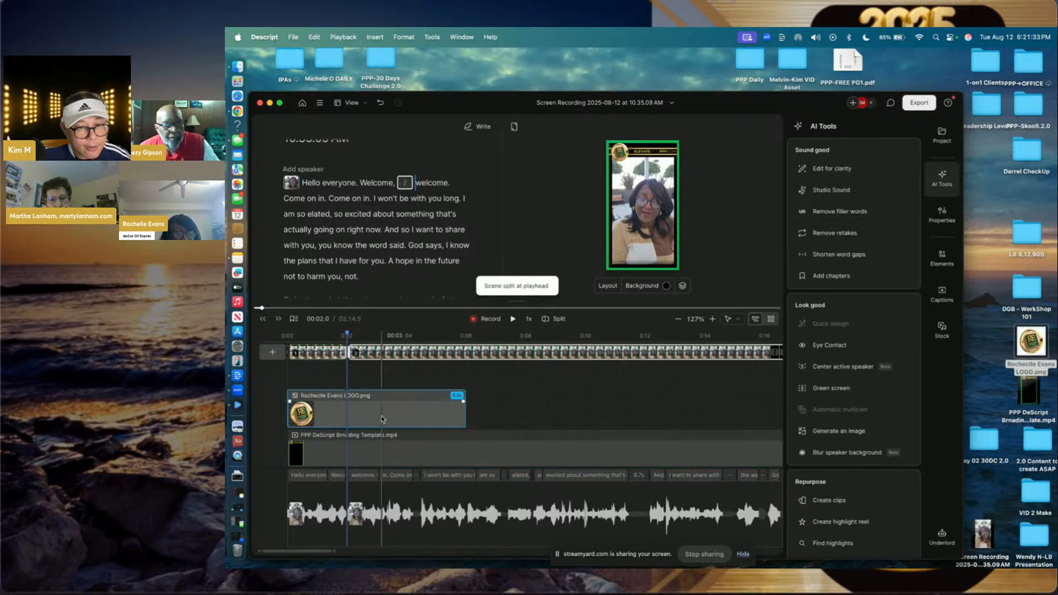
drag(406, 419, 466, 420)
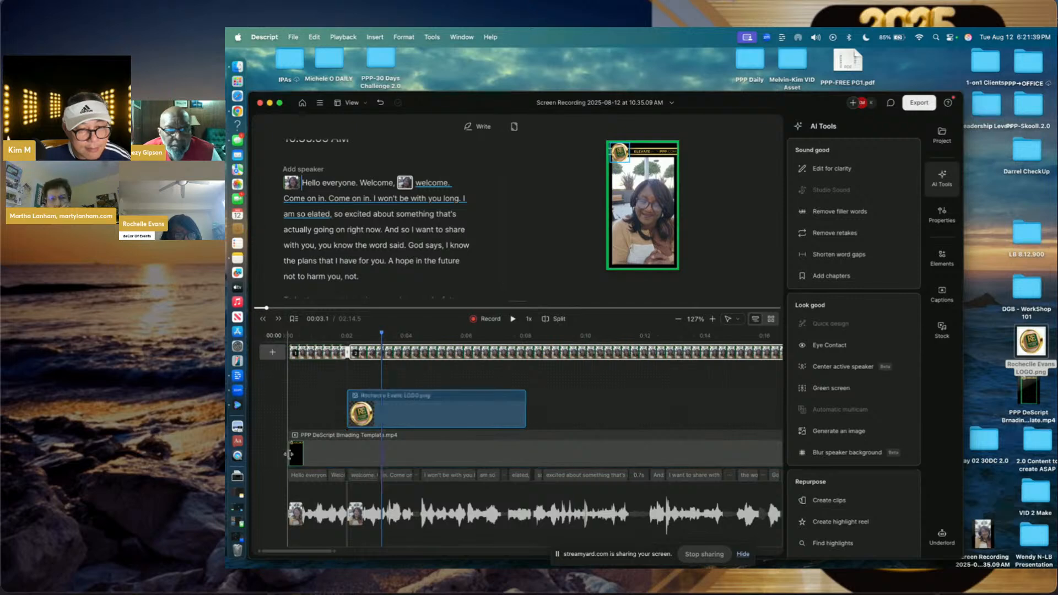
drag(289, 458, 348, 453)
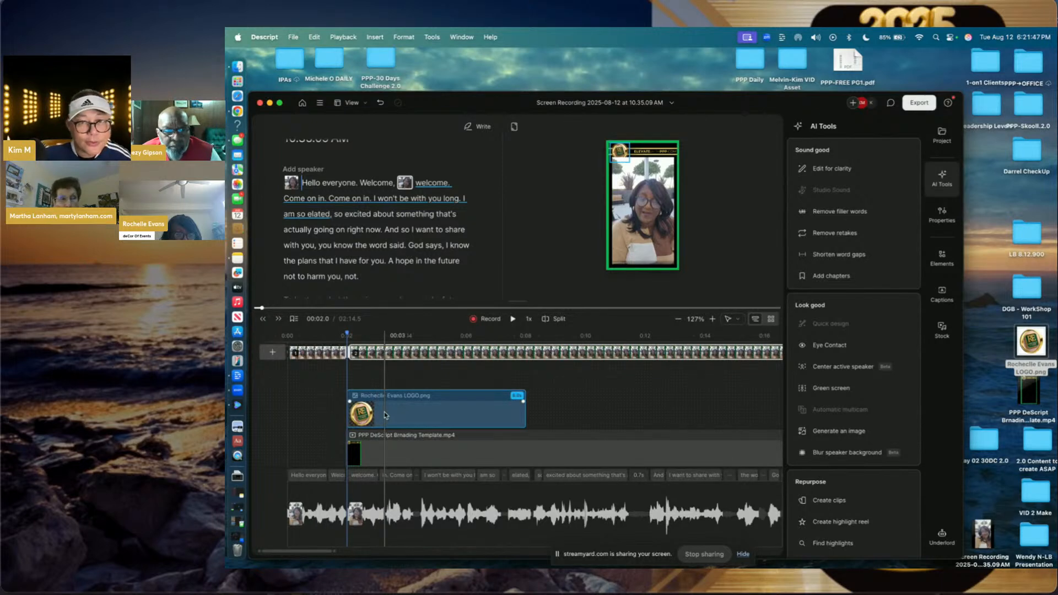
- Realign the logo clip to start at 0:02 and stretch it to about 0:16
key(space)
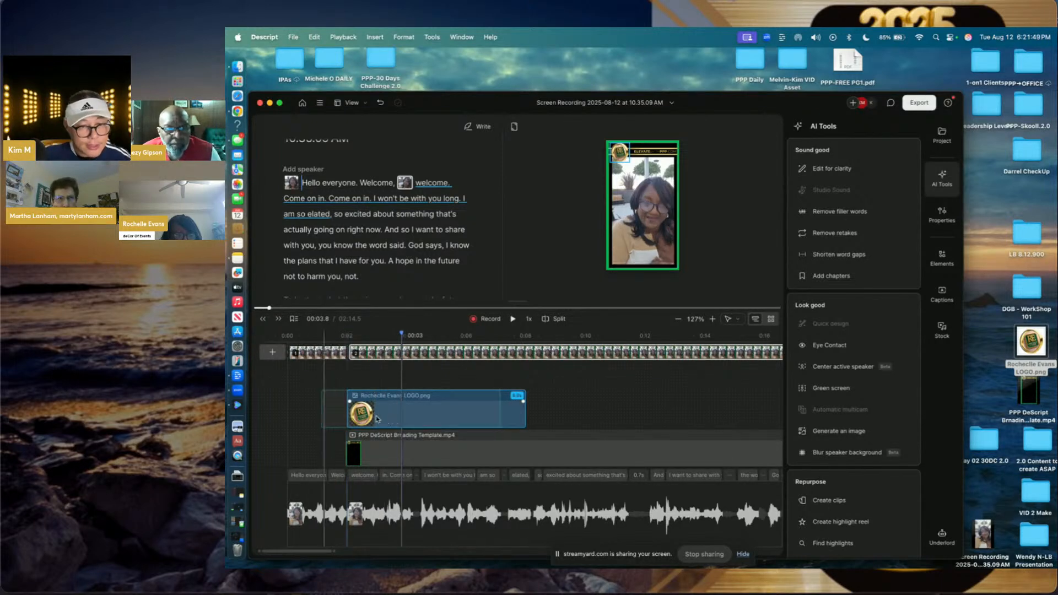
drag(343, 419, 342, 419)
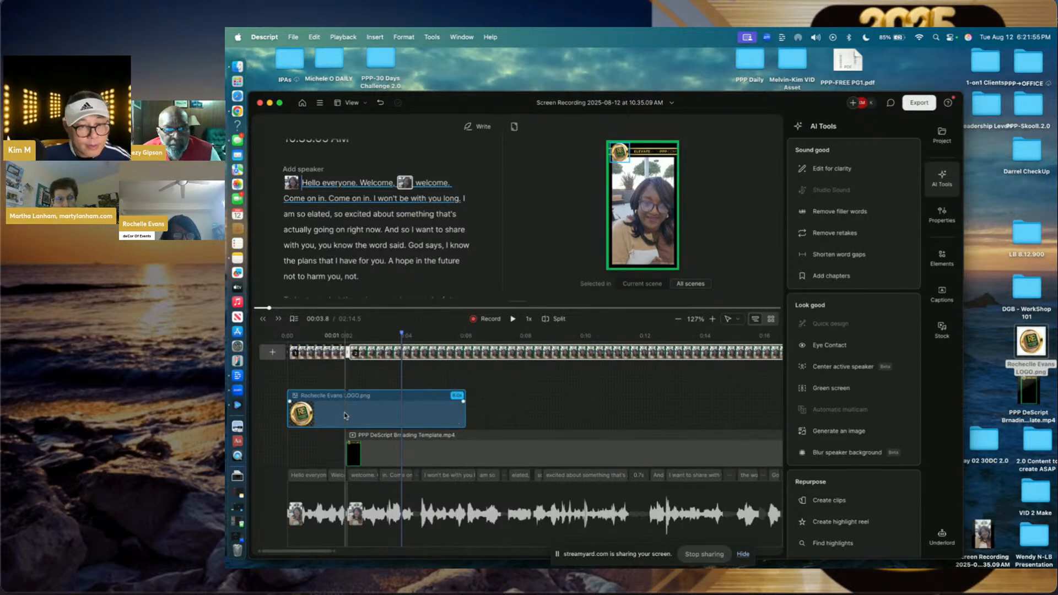
drag(328, 414, 439, 414)
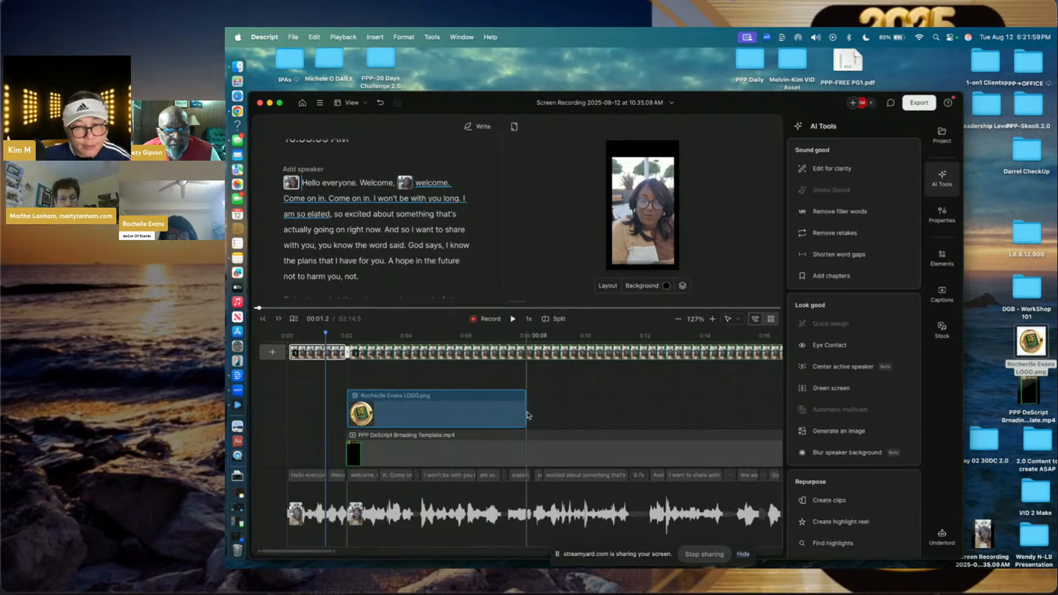
drag(523, 413, 785, 411)
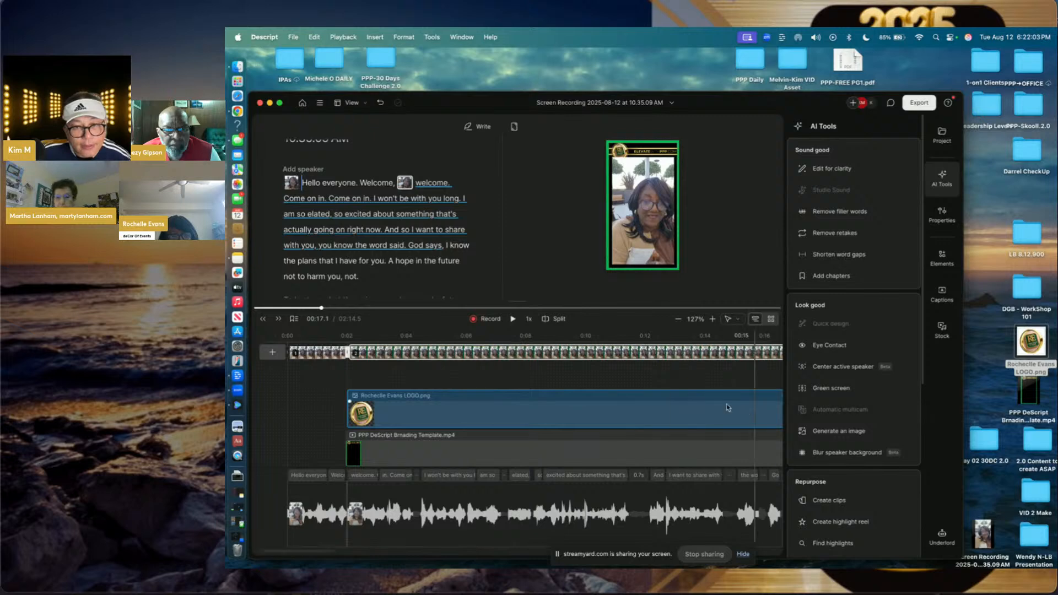
- Stretch the RE logo clip all the way to the end of the video
scroll(579, 412, right, 10)
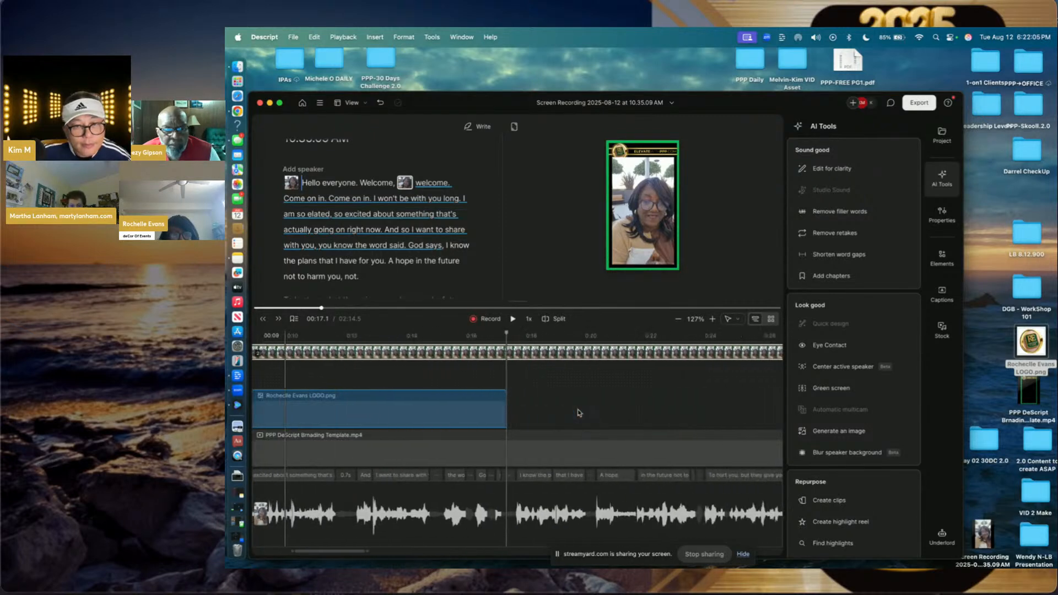
scroll(579, 413, left, 3)
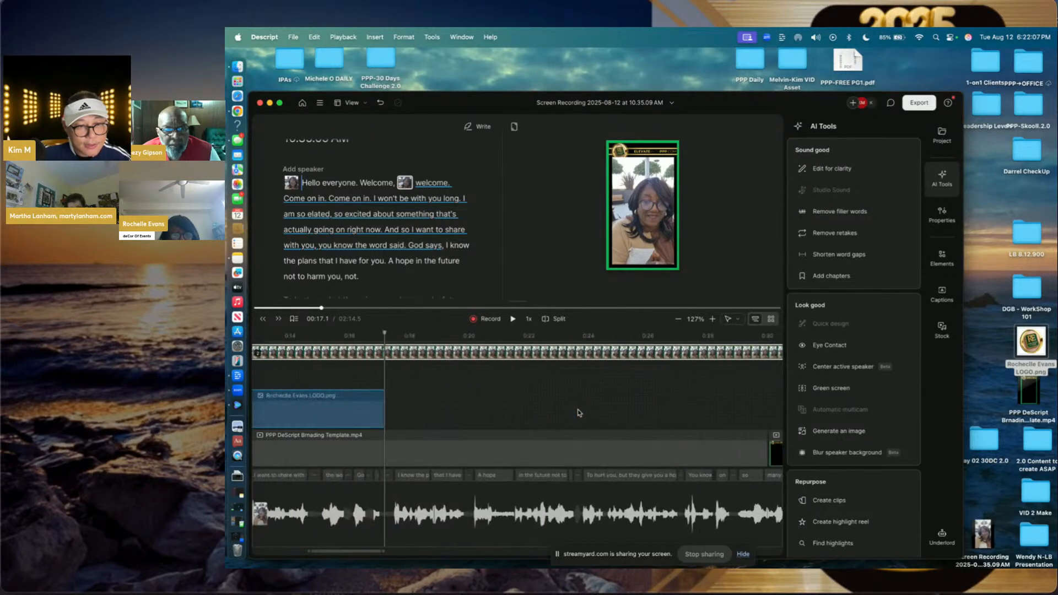
drag(380, 413, 699, 415)
scroll(700, 417, right, 3)
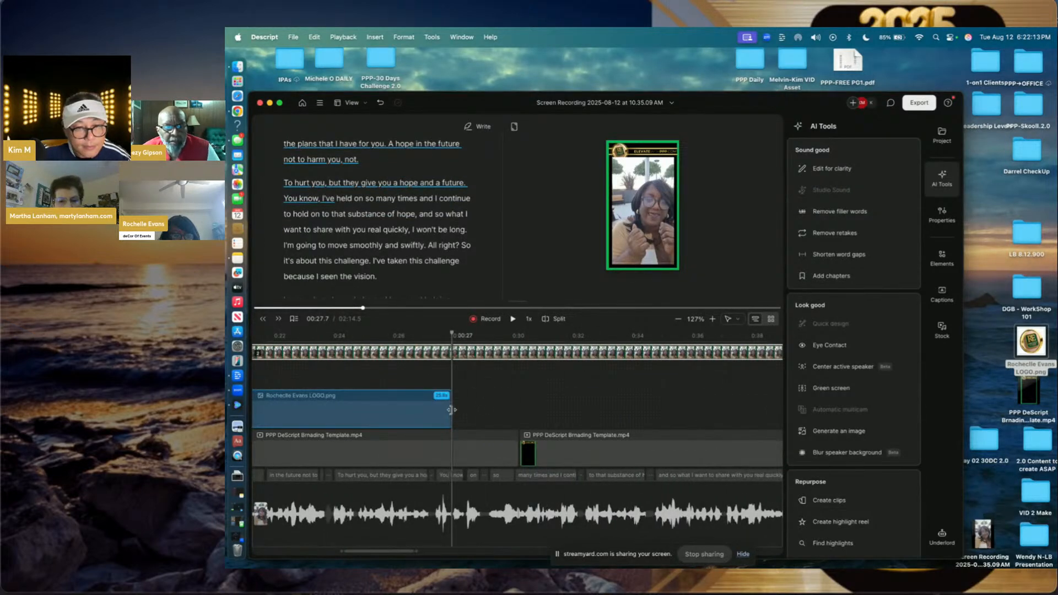
drag(453, 407, 733, 408)
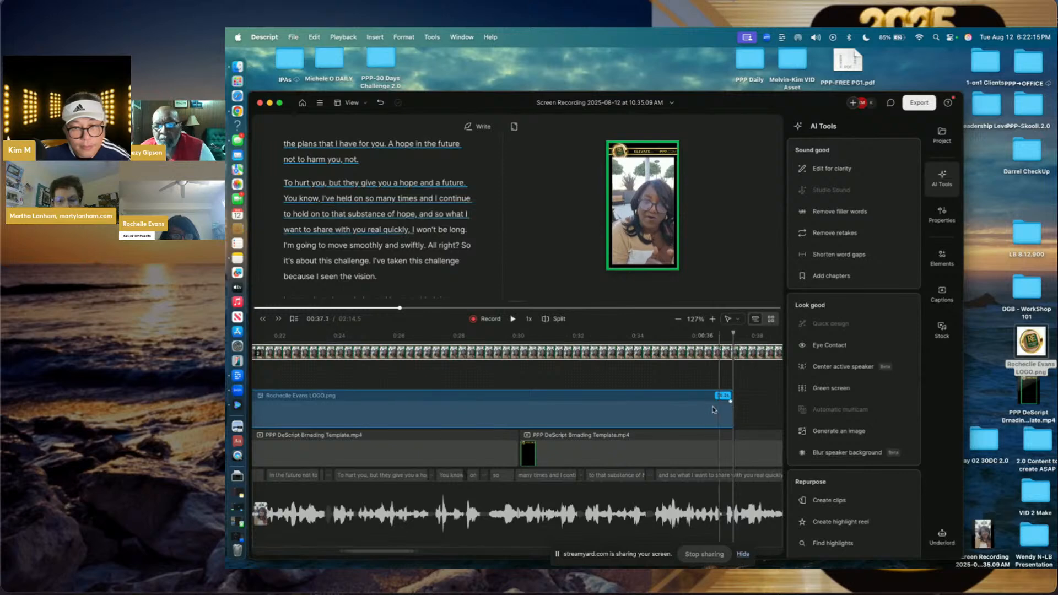
click(678, 319)
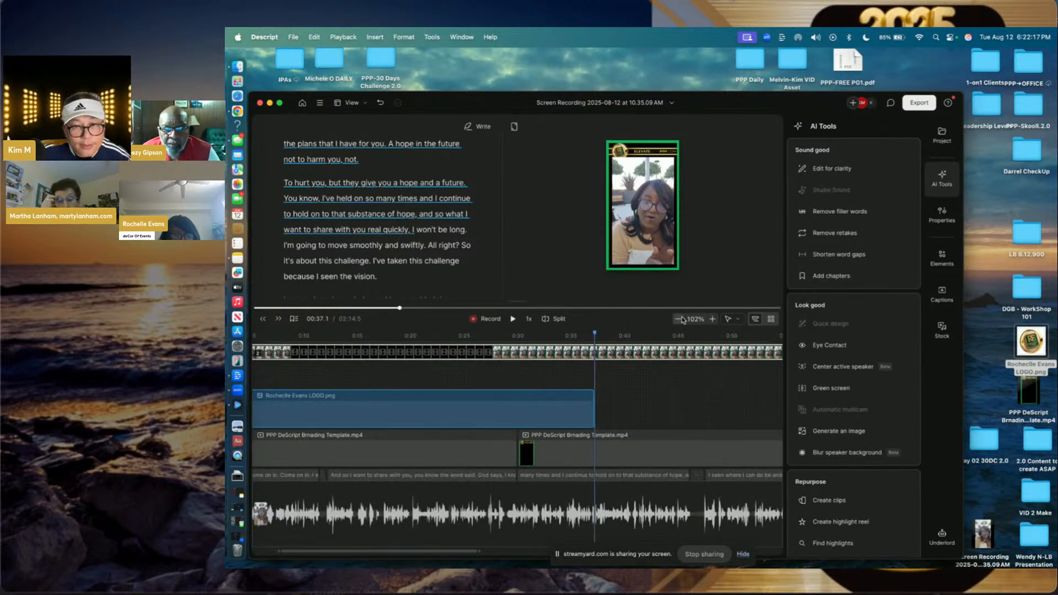
click(678, 319)
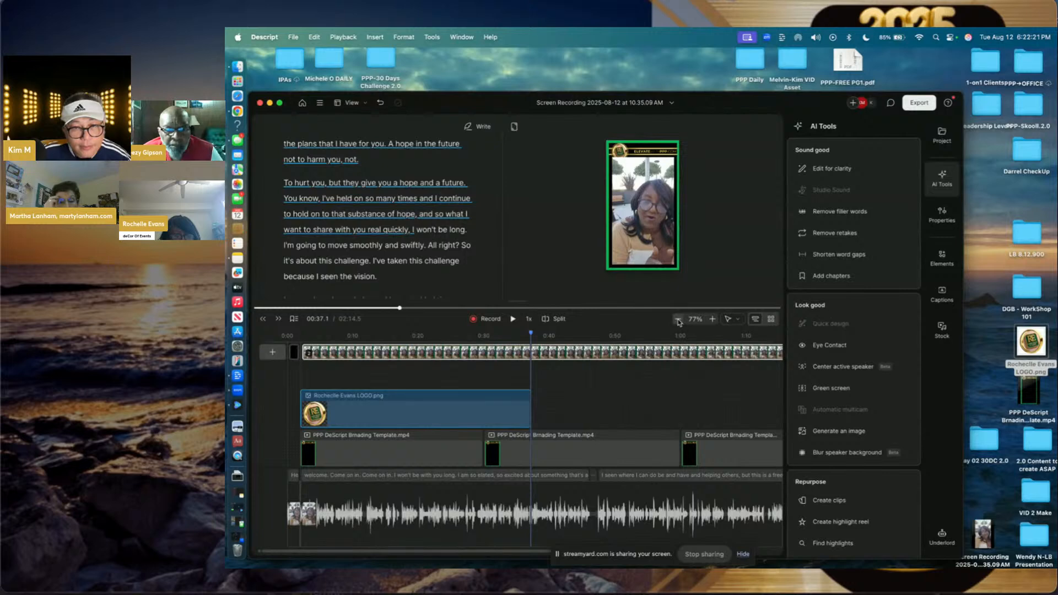
click(678, 319)
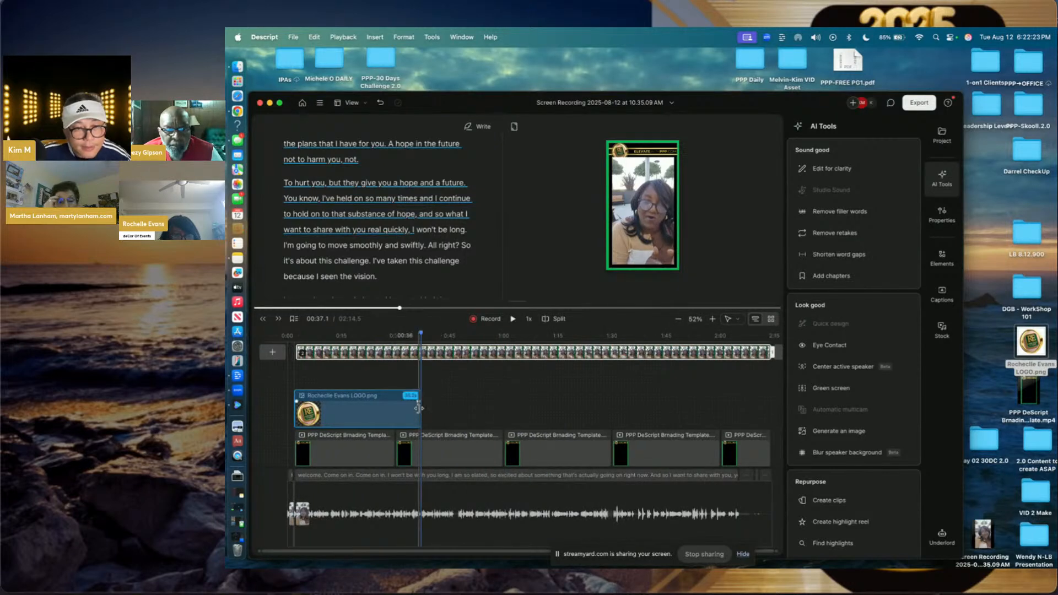
drag(419, 408, 768, 417)
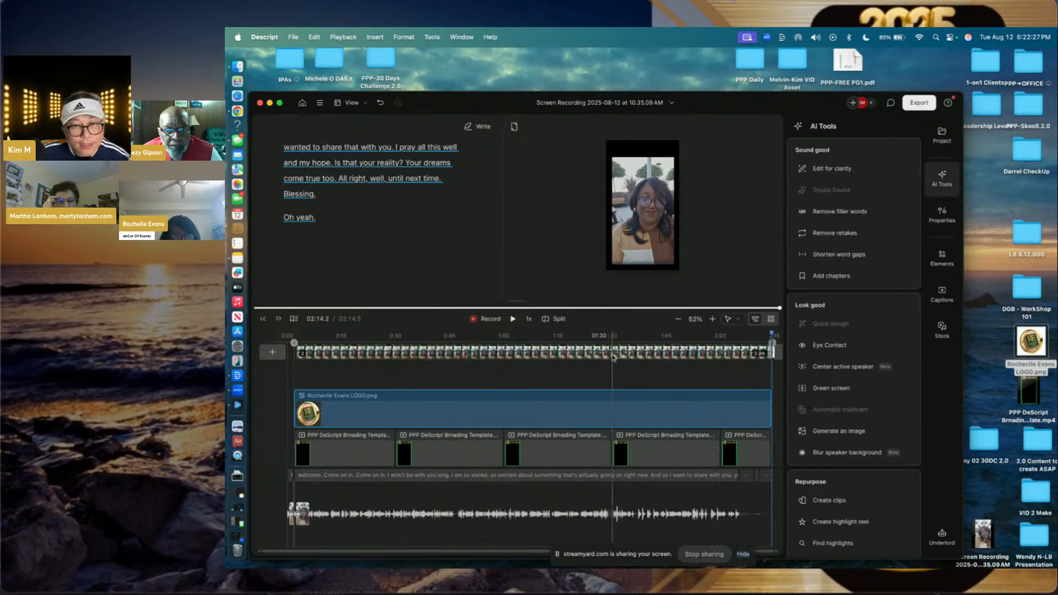
- Zoom back in, park the playhead at 0:02, and switch to the StreamYard desktop
click(712, 319)
click(712, 319)
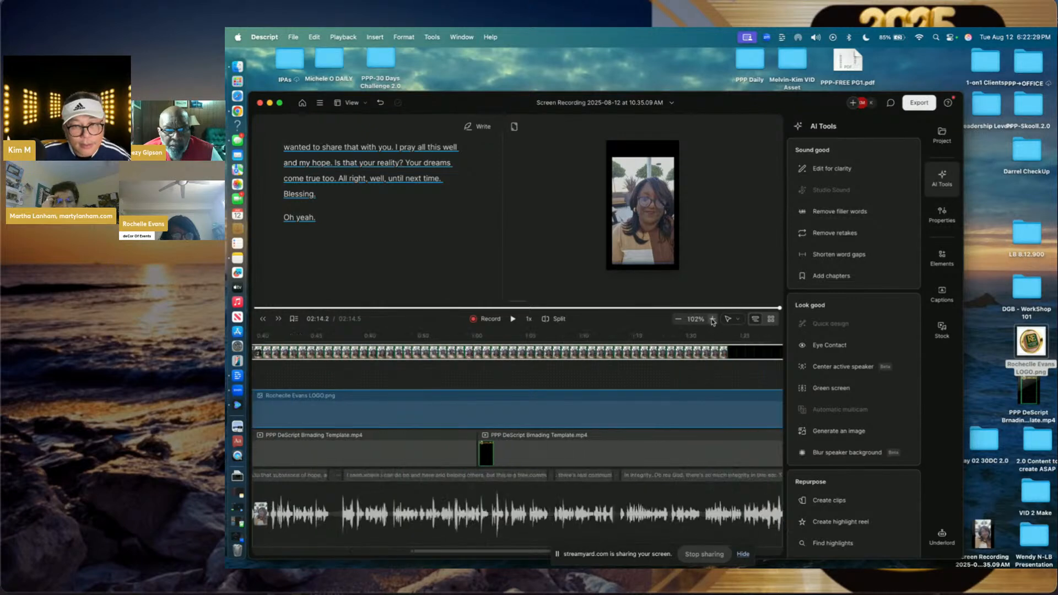
click(713, 319)
click(567, 420)
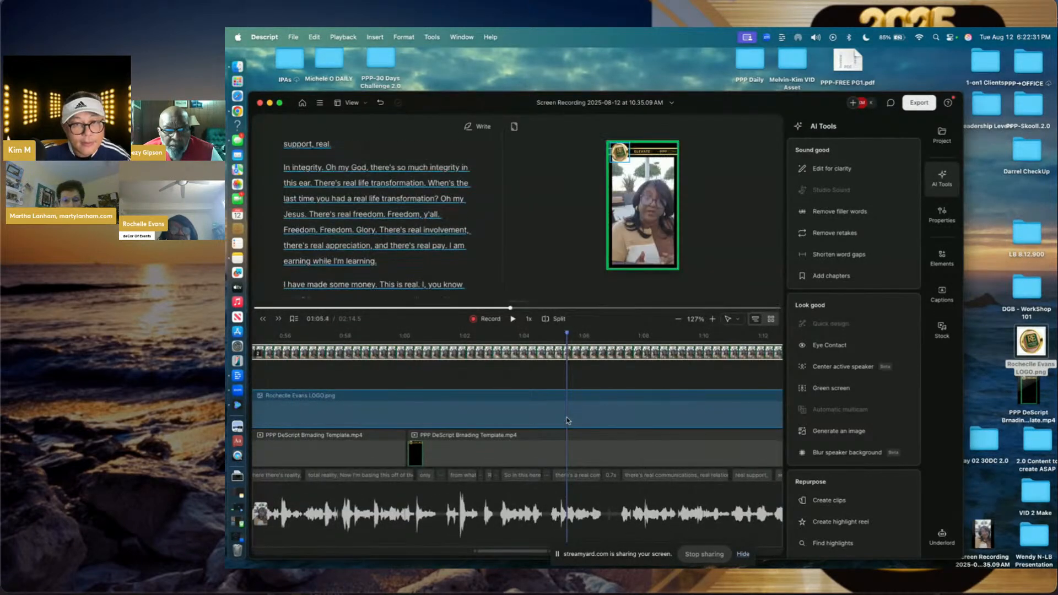
scroll(524, 413, left, 5)
scroll(508, 408, left, 10)
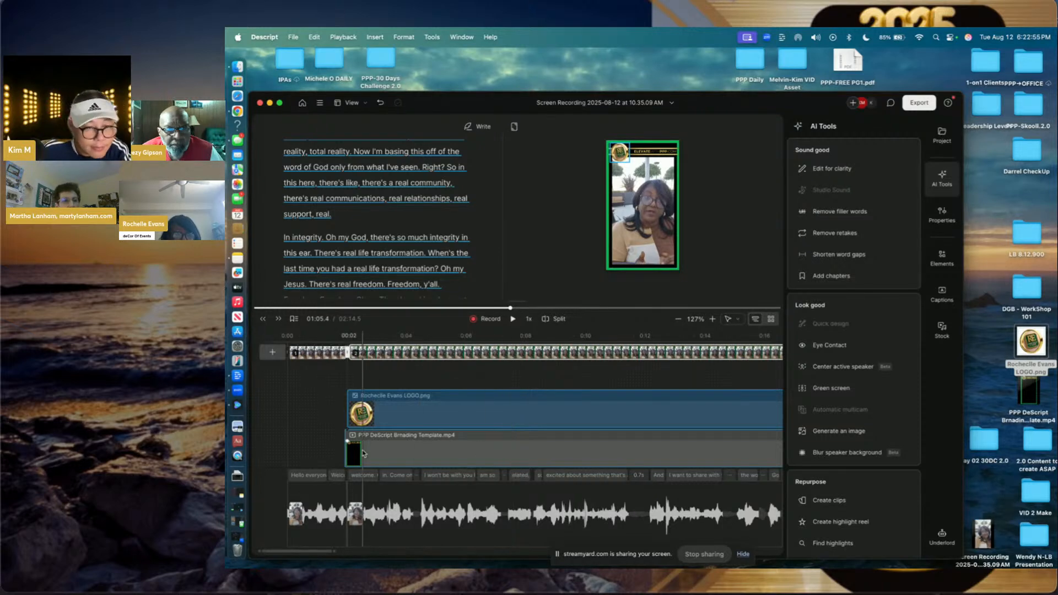
click(347, 452)
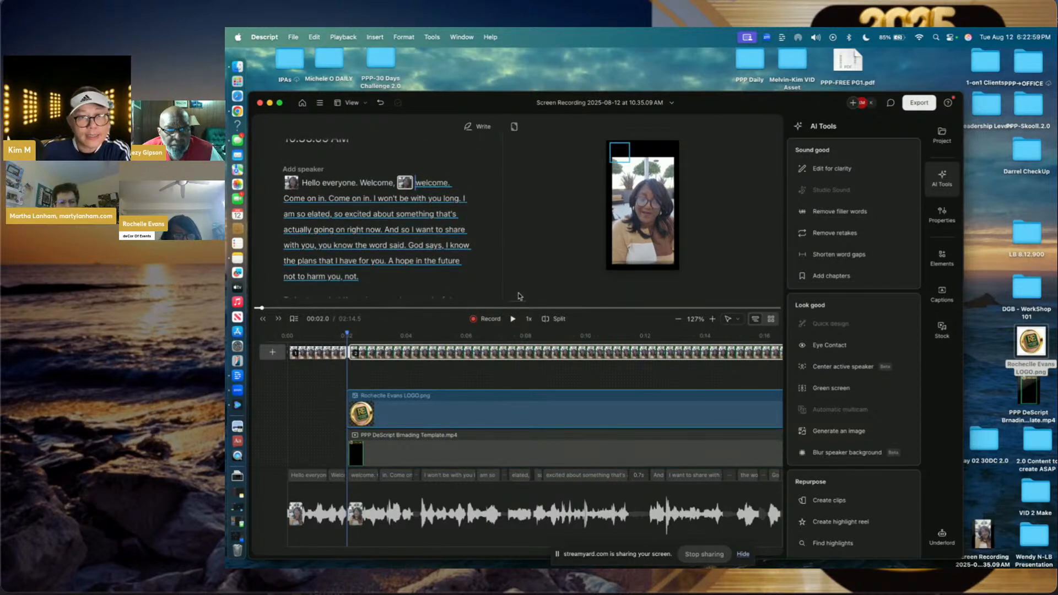
key(ctrl+Left)
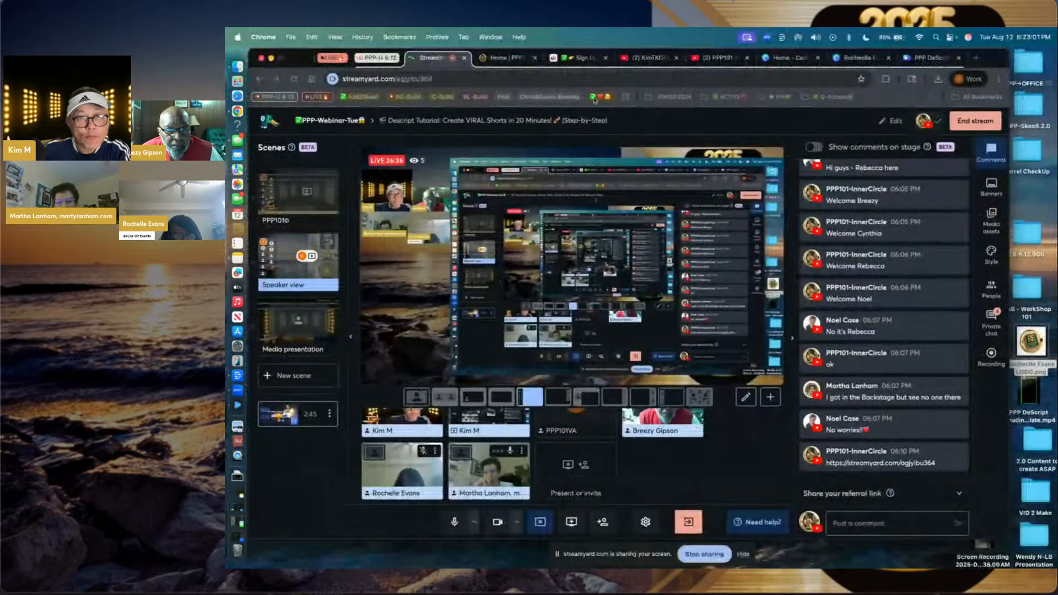
- Trim the PPP DeScript template's video clip in Canva so the design runs 33 seconds
click(857, 58)
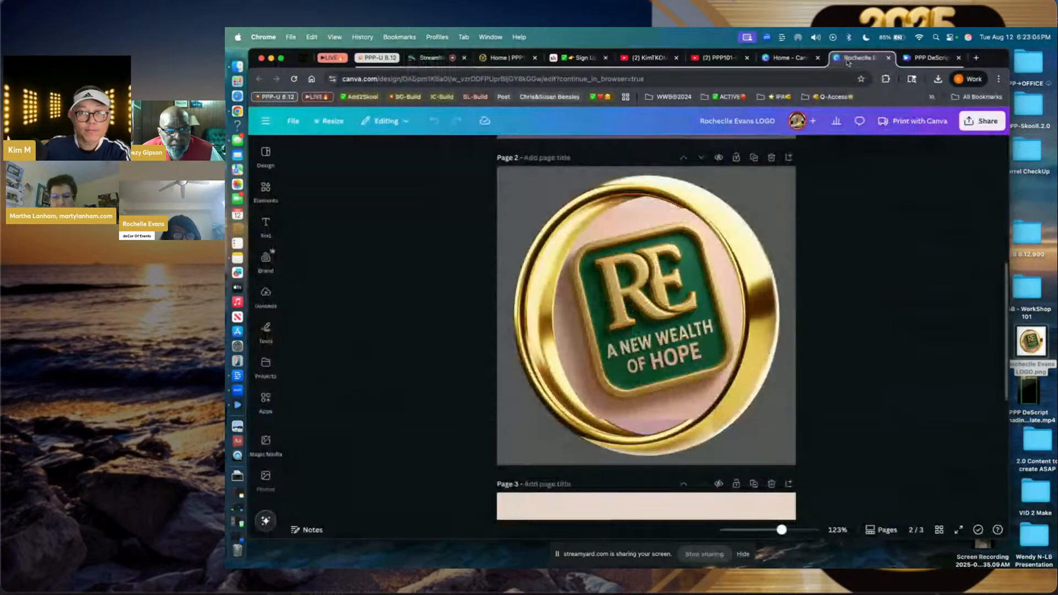
click(918, 58)
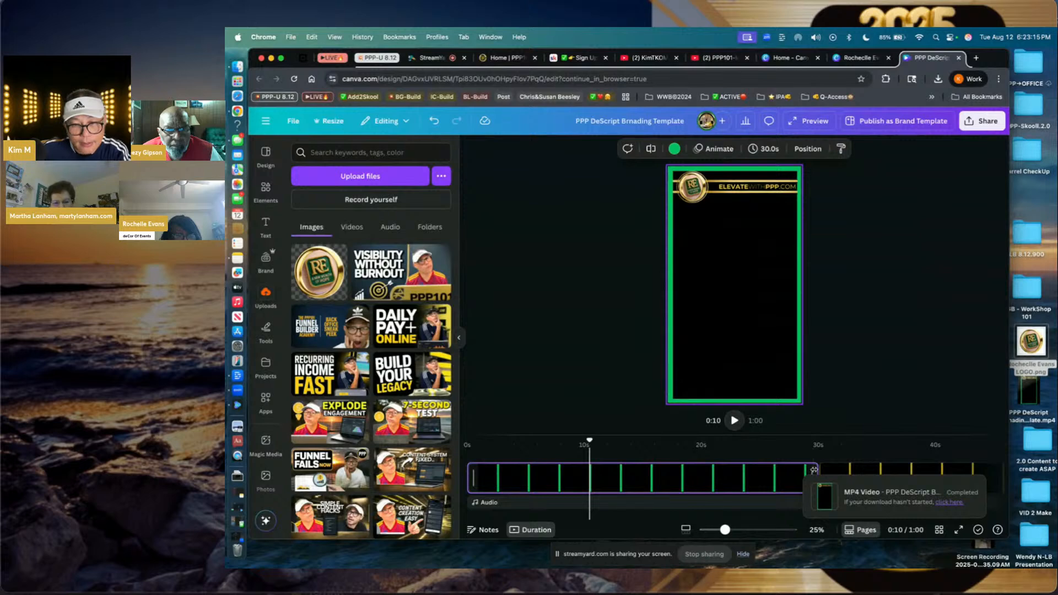
drag(815, 470, 507, 471)
click(488, 483)
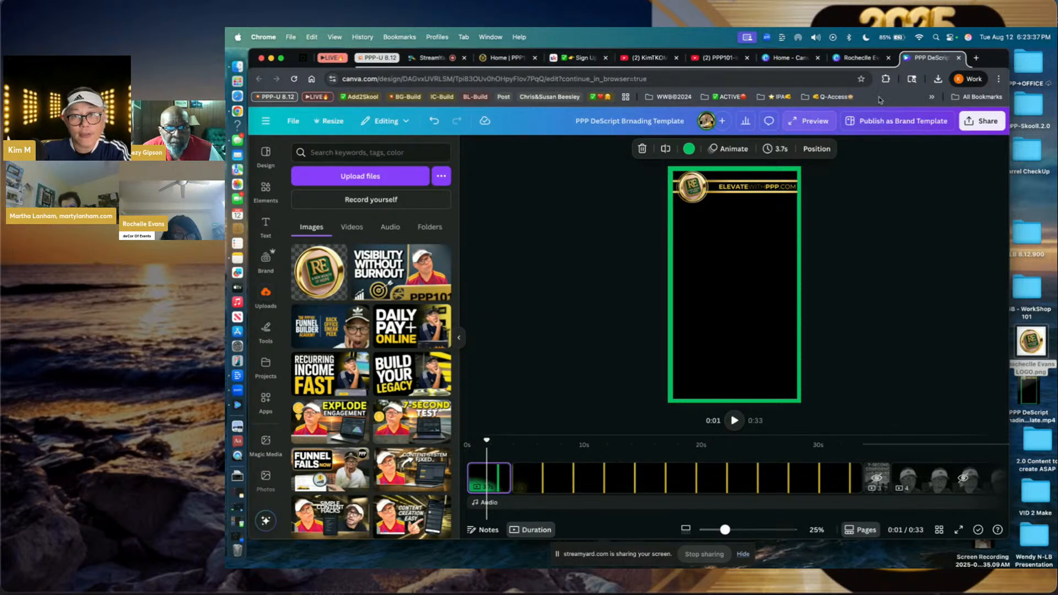
- Open a new tab to the right and search Google for 'vidiq log in'
right_click(927, 63)
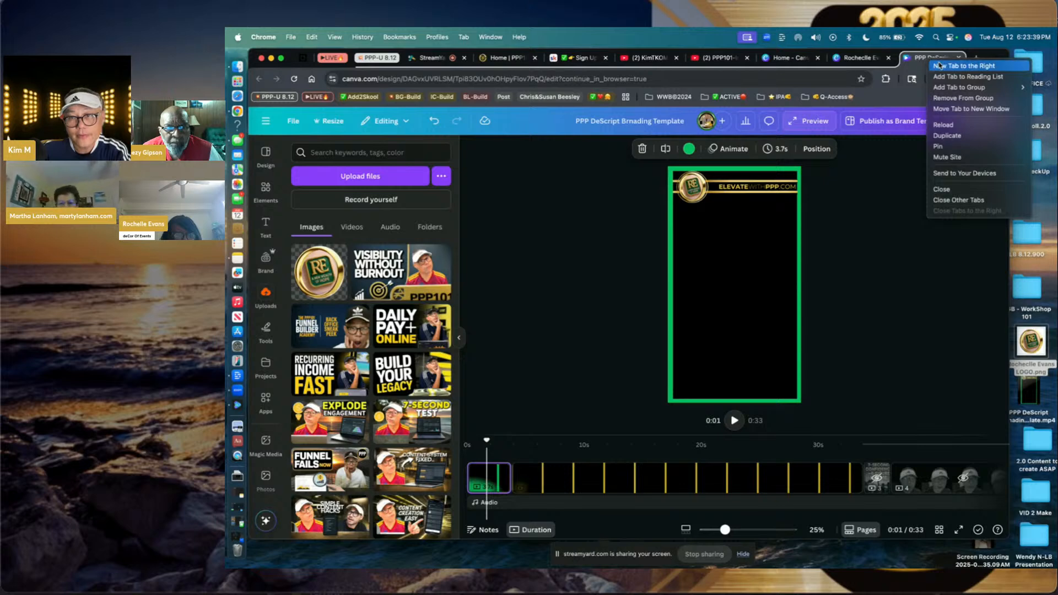
click(935, 64)
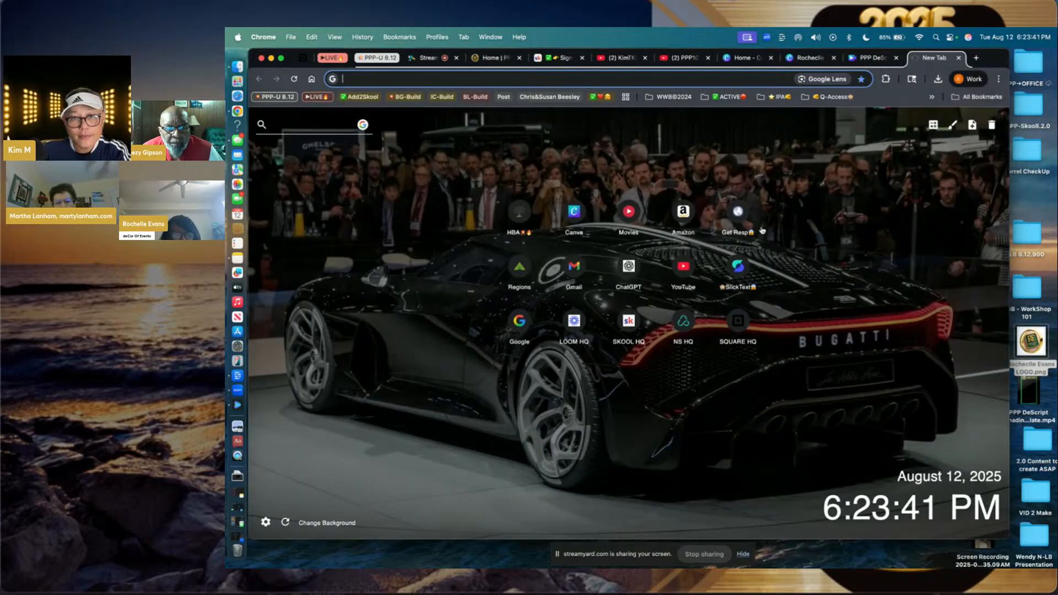
click(671, 75)
text(vidiq)
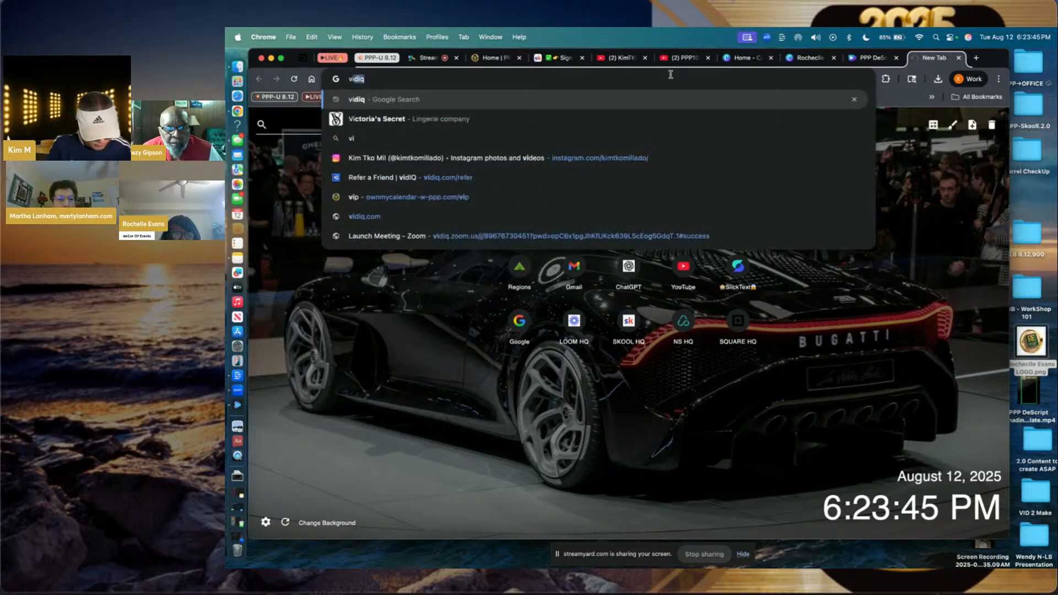
key(Return)
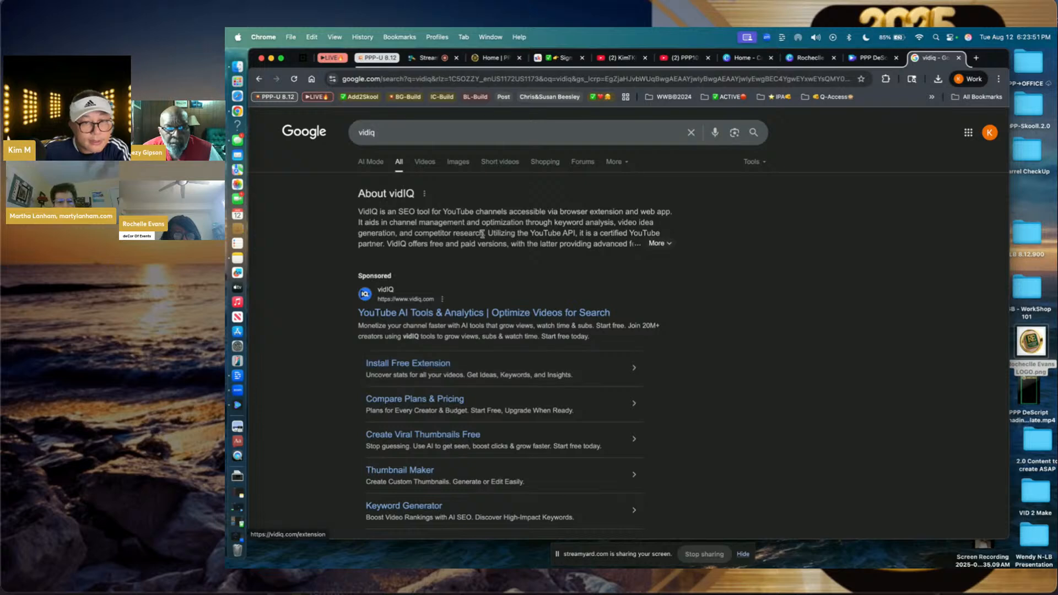
click(482, 131)
text(log in)
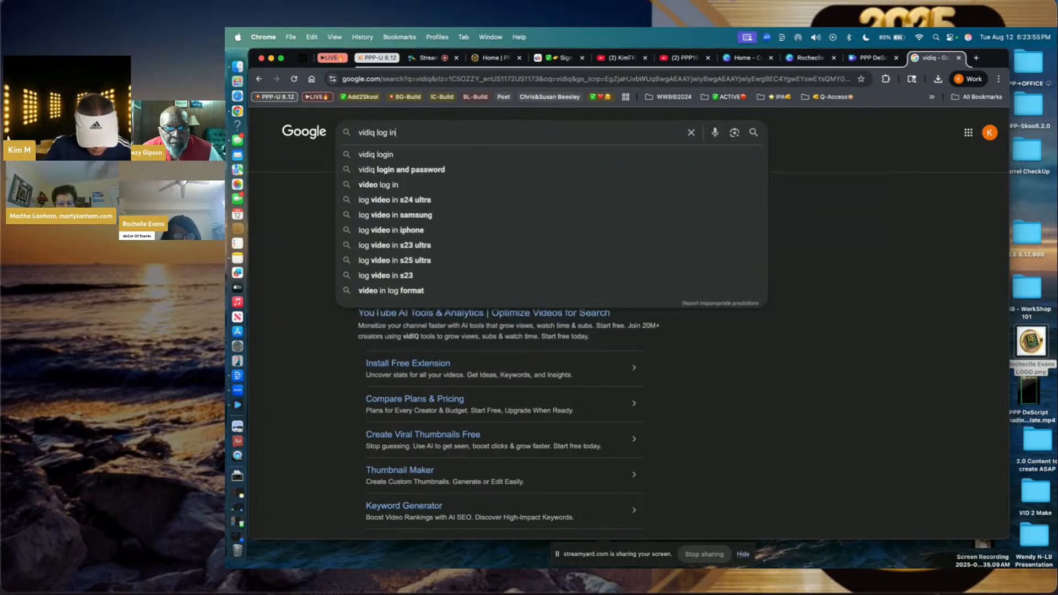
key(Return)
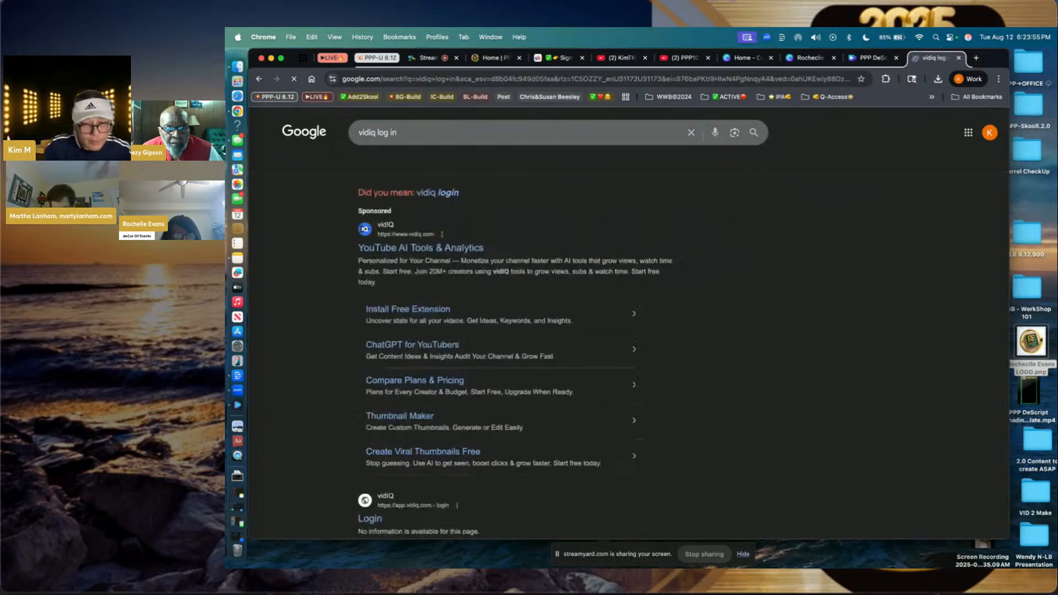
- Open the vidIQ result from the search listings to reach the Today dashboard
scroll(396, 403, down, 2)
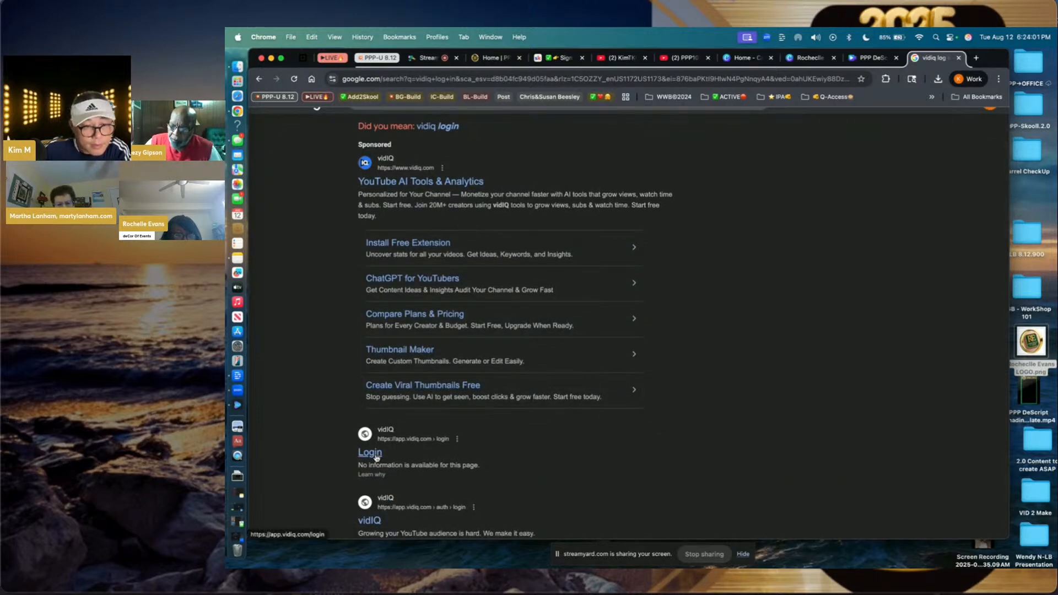
scroll(376, 458, down, 2)
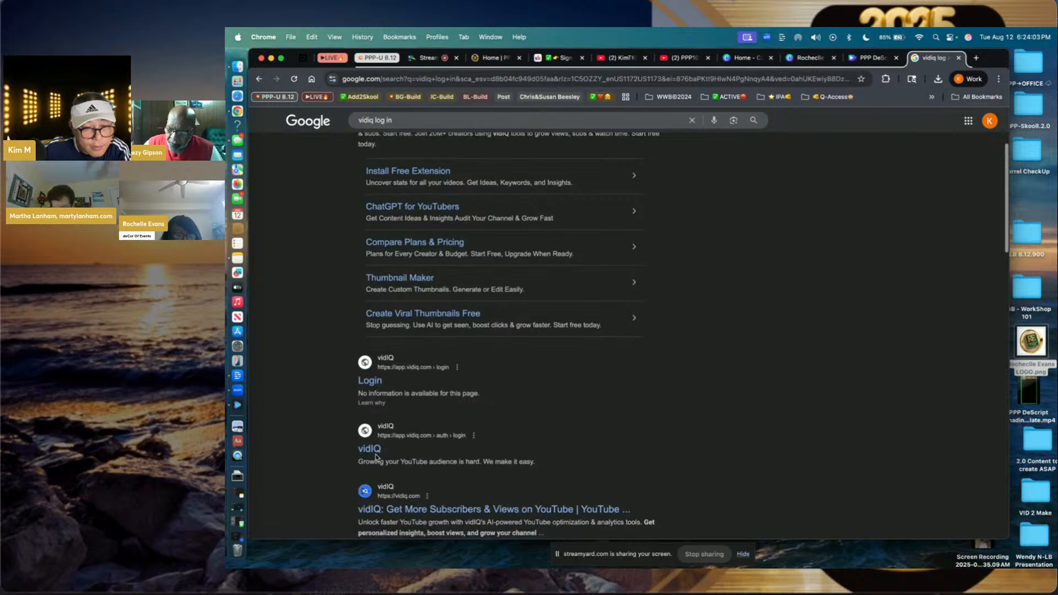
scroll(386, 463, down, 1)
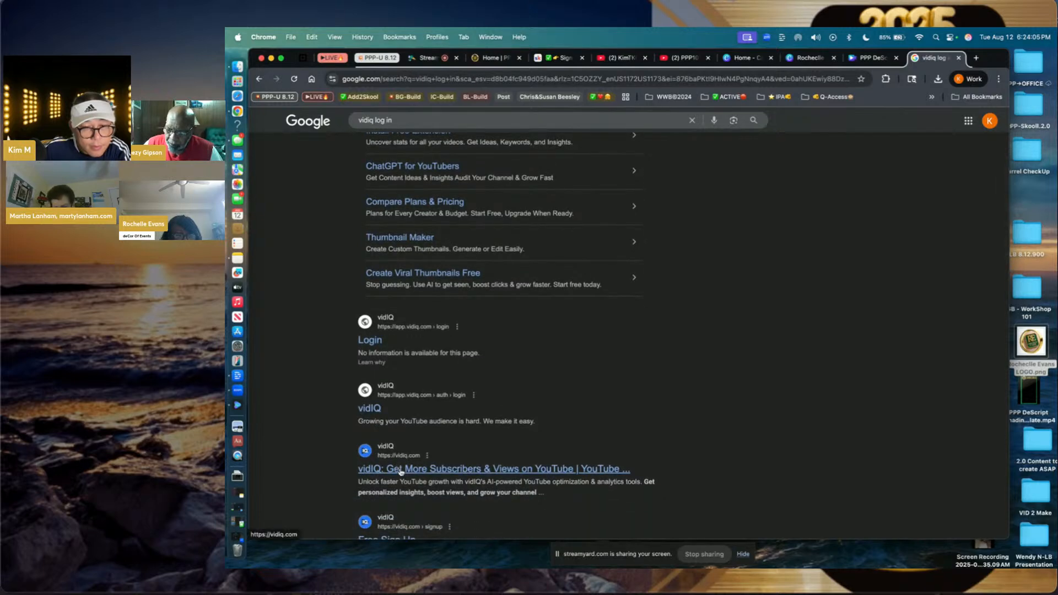
click(397, 468)
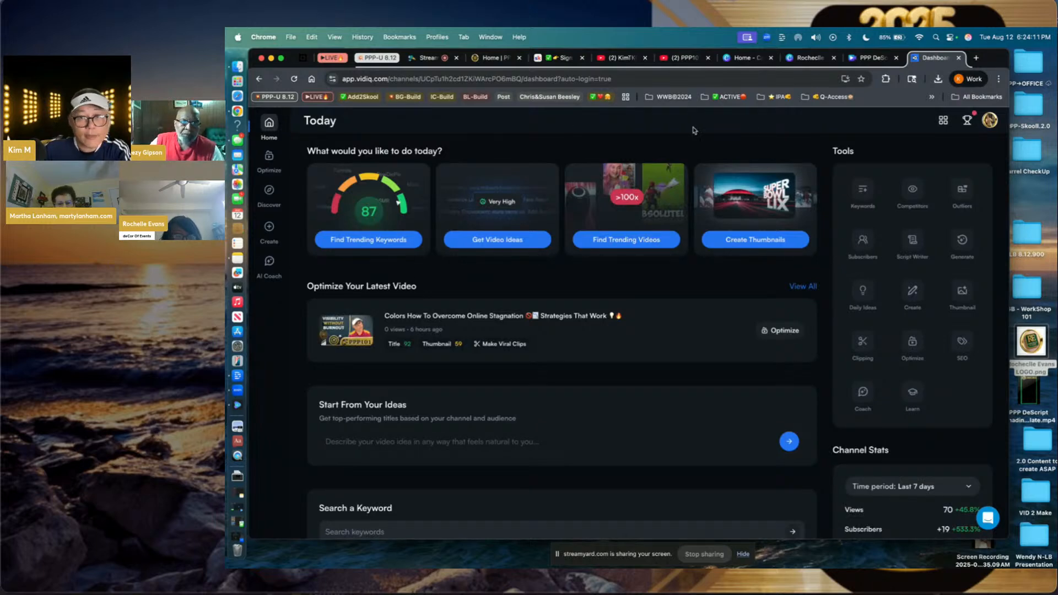
- Duplicate the vidIQ dashboard tab and open the AI Coach chat in the copy
right_click(934, 59)
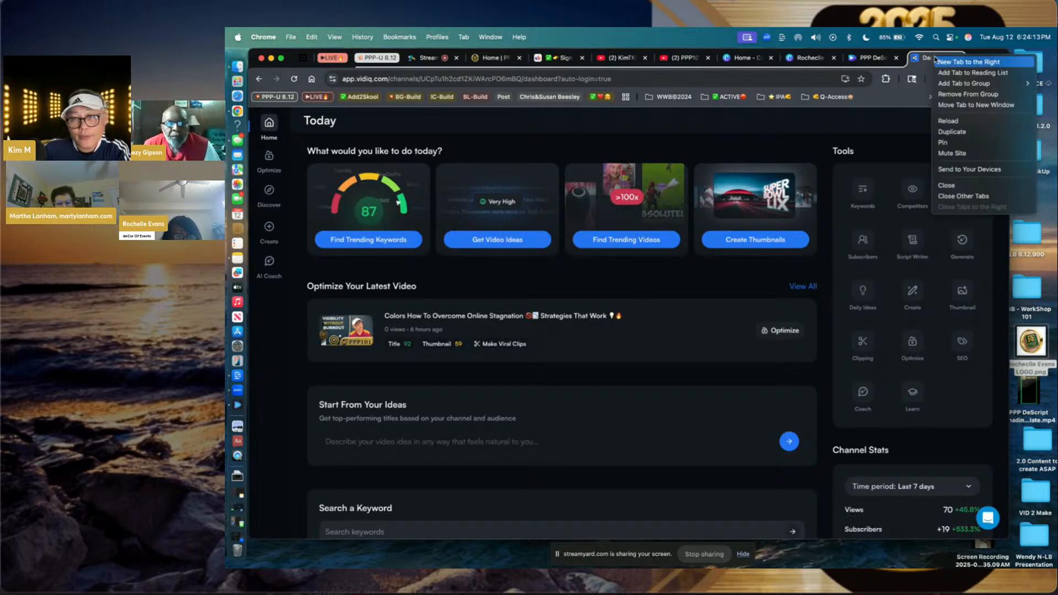
click(948, 132)
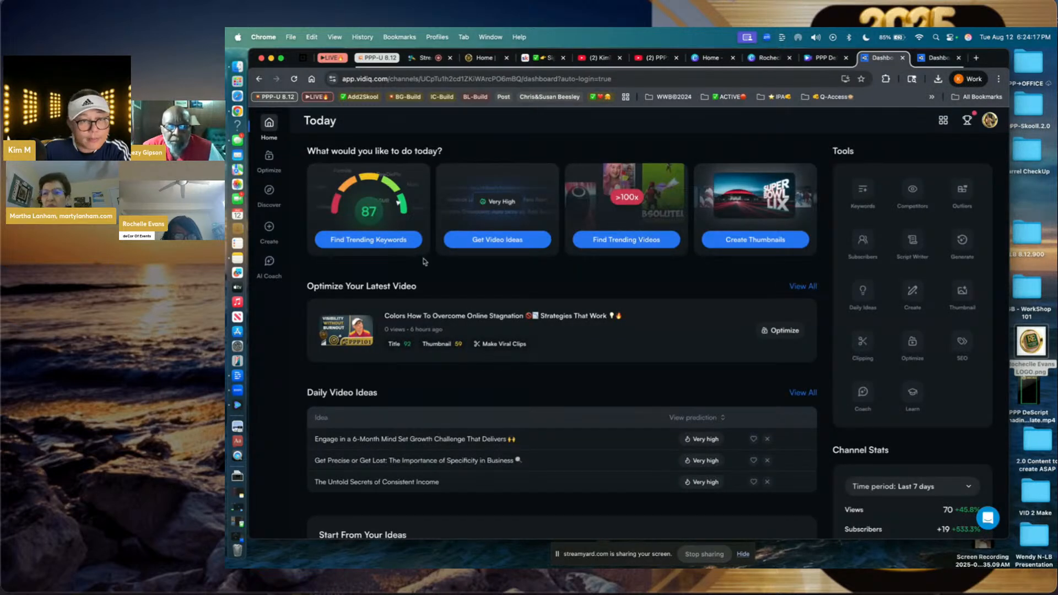
click(270, 264)
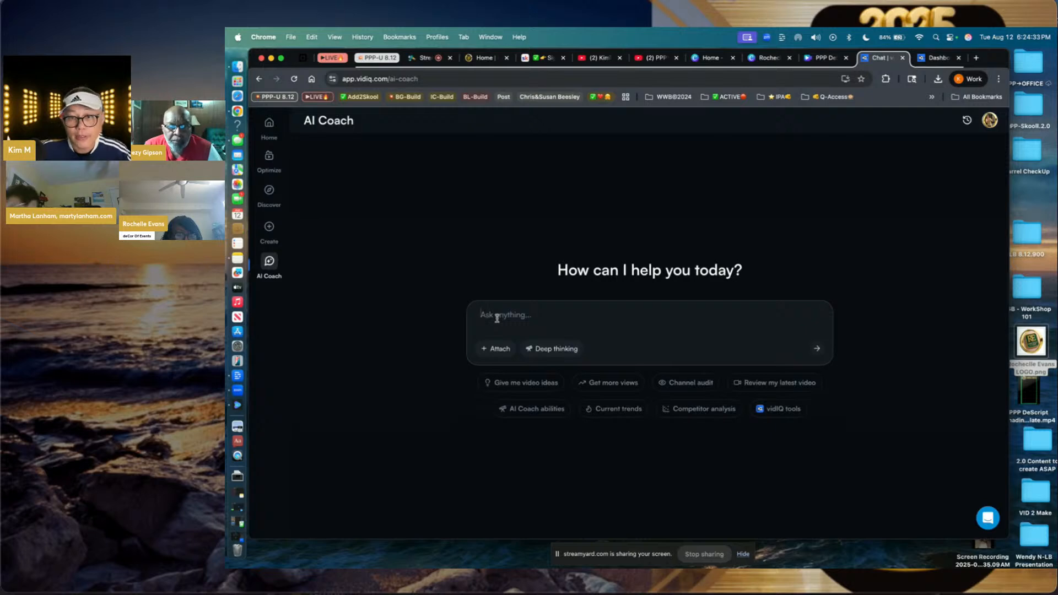
- Ask the AI Coach to optimize 'Why I took this PPP101 Challenge?' for YouTube, with a score and converting emojis
click(926, 62)
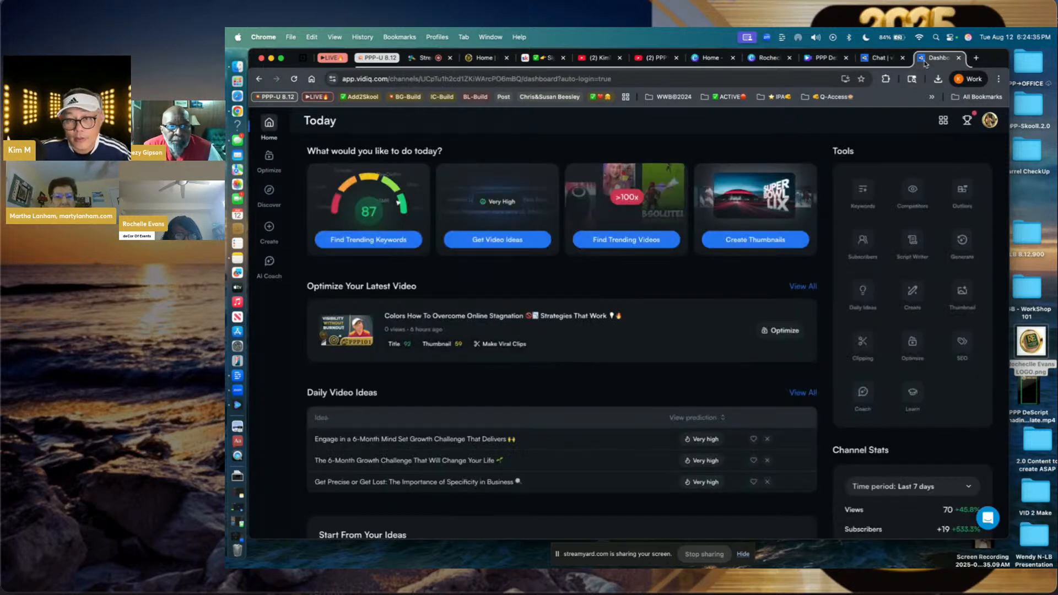
click(872, 59)
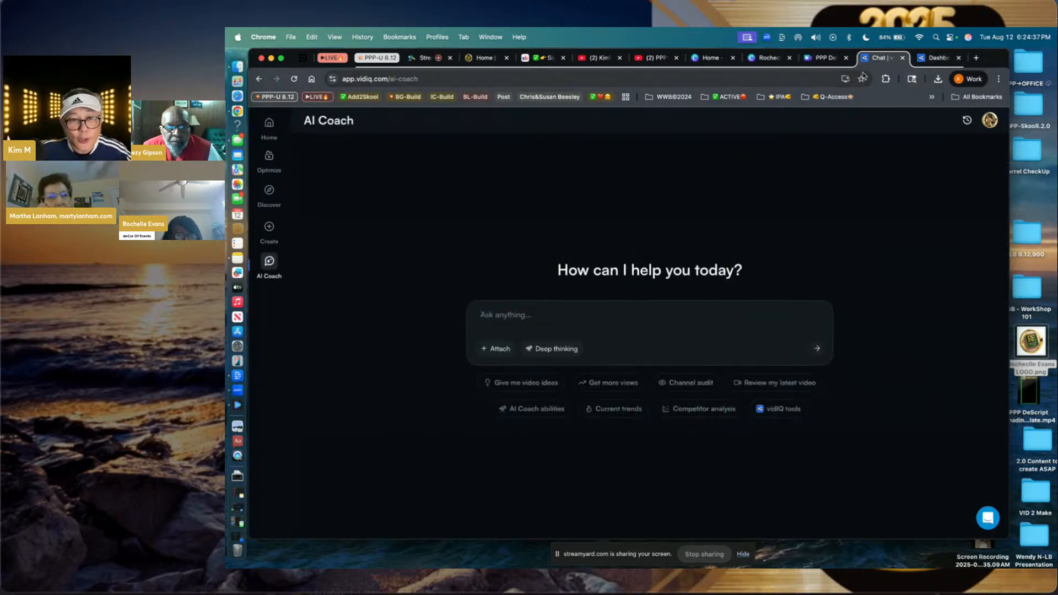
click(608, 314)
text(Why)
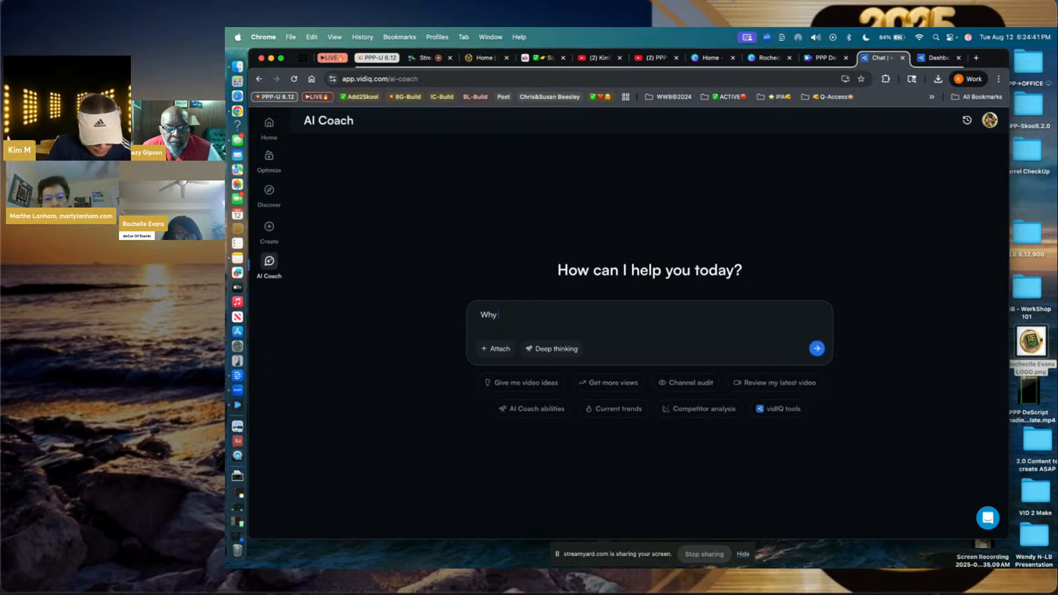
text( I took this)
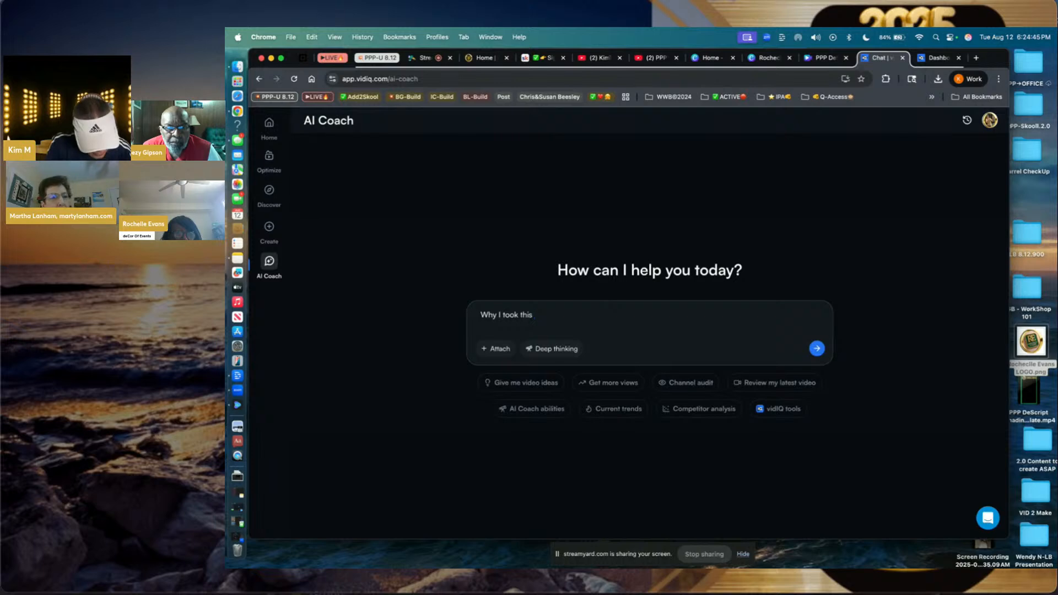
text( PPP1)
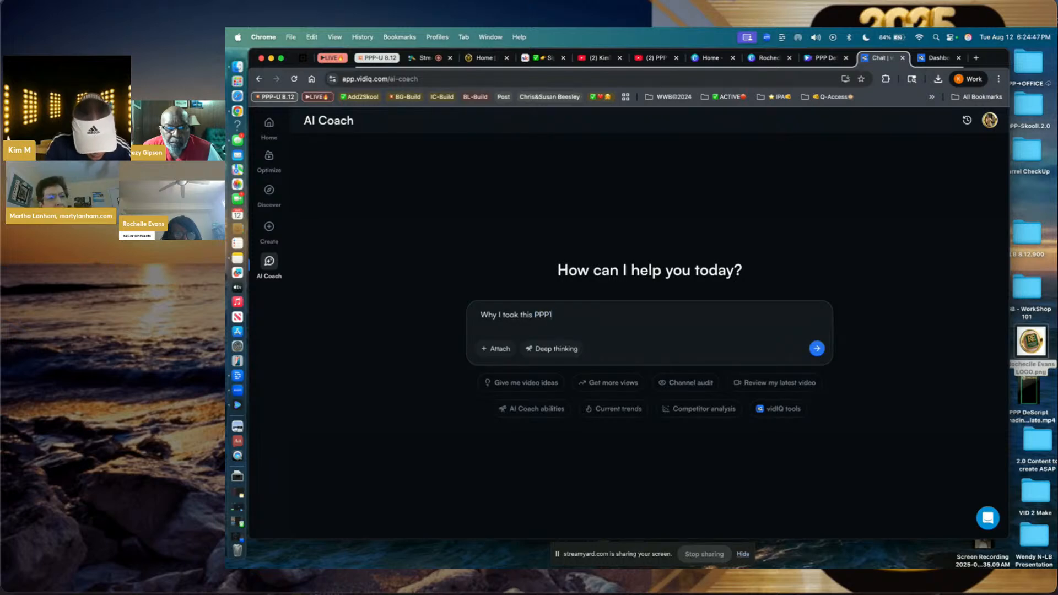
text(01 Challenge? -- need)
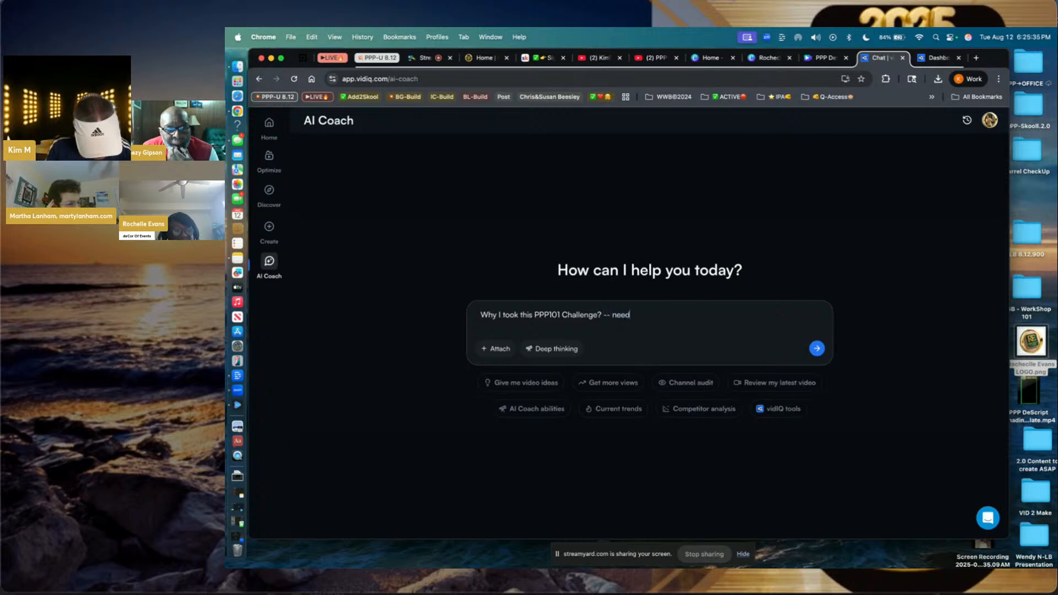
text(to opti)
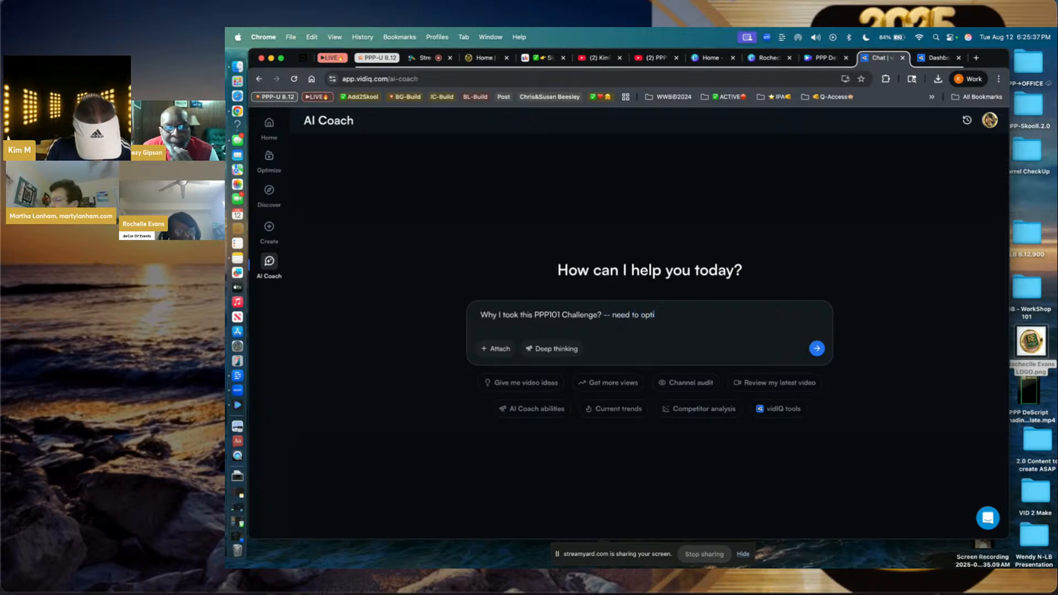
text(mize this)
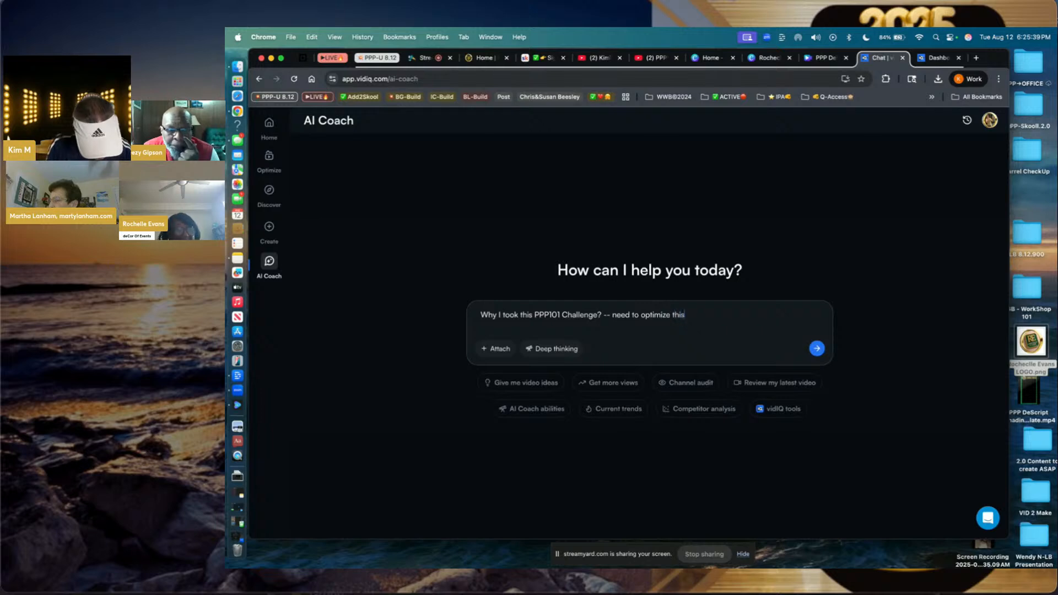
text( title for)
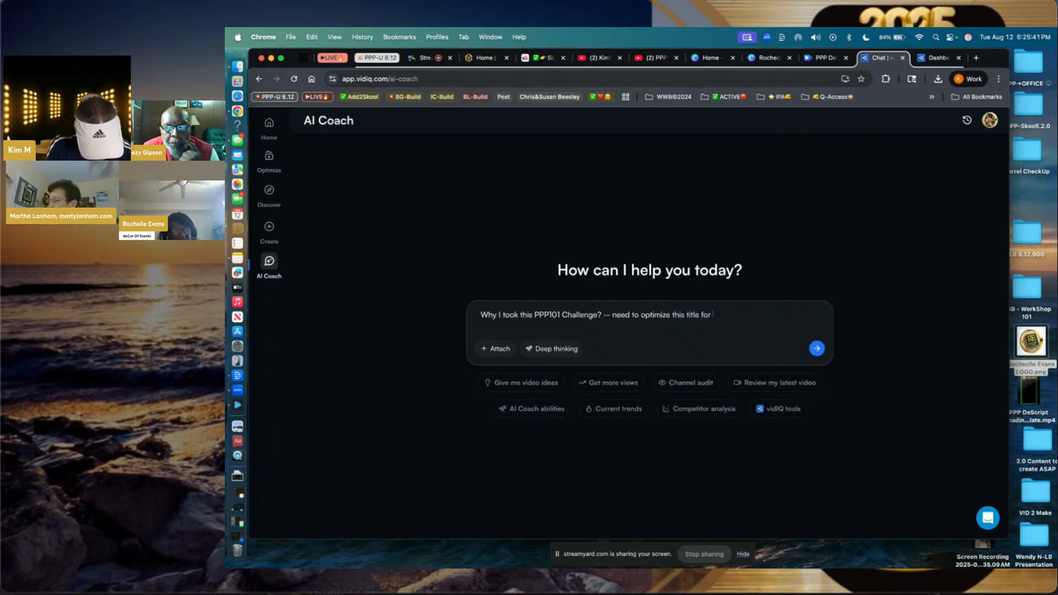
text( youtube)
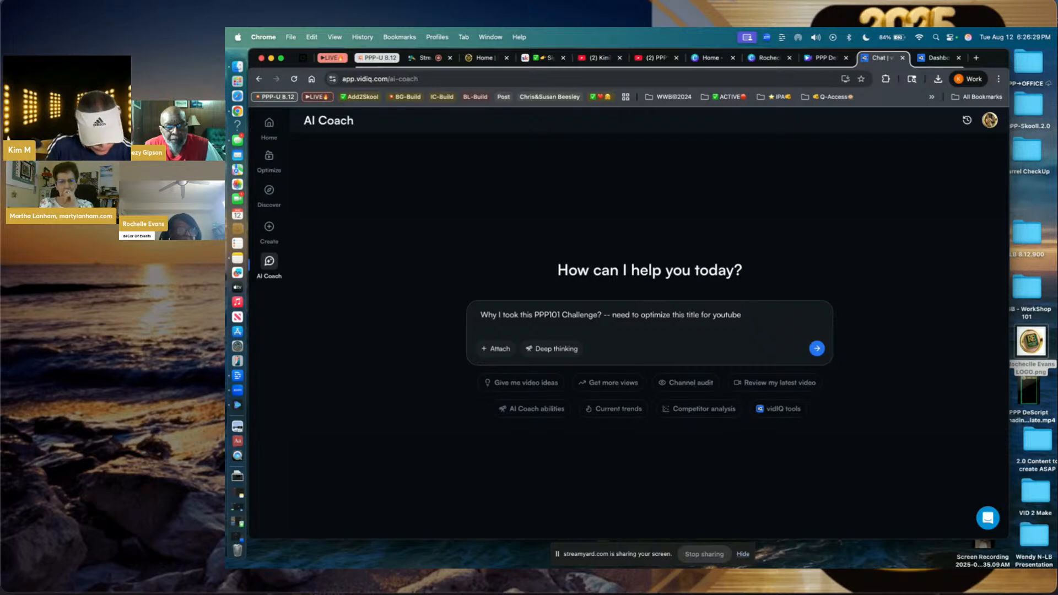
text(incl)
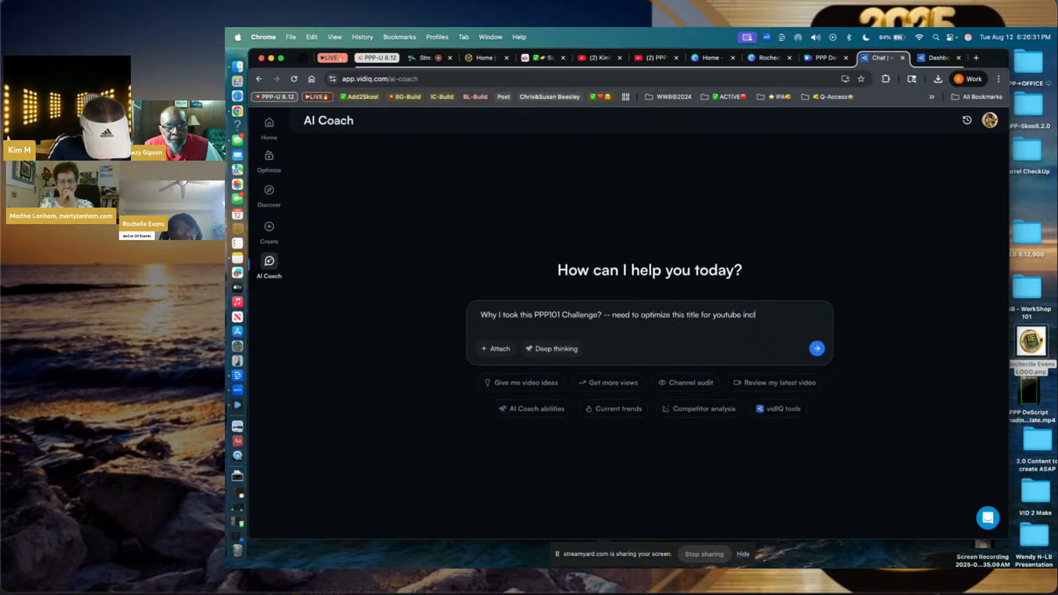
text(ude the)
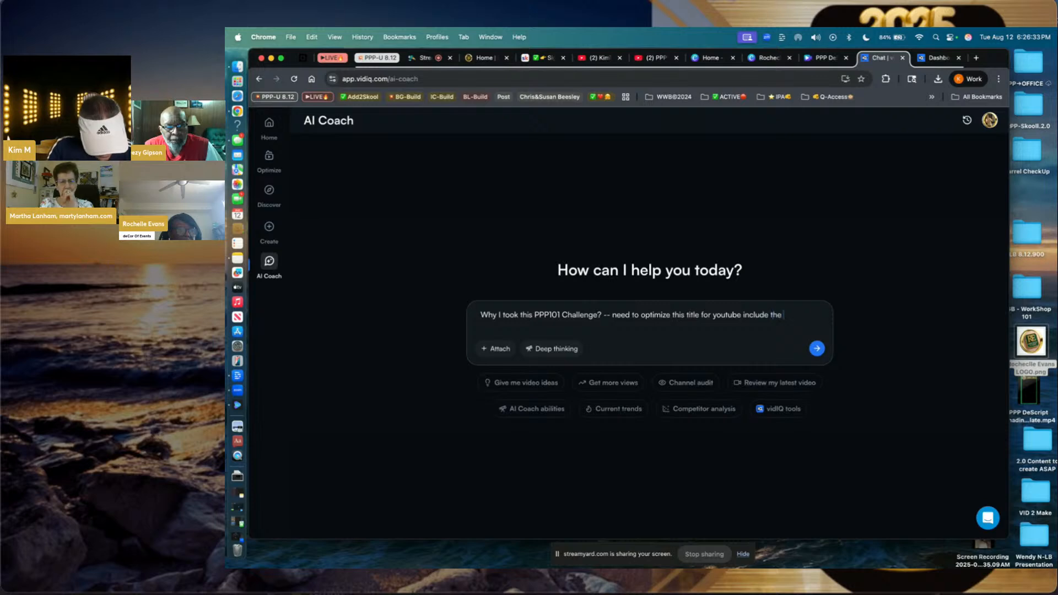
text( score)
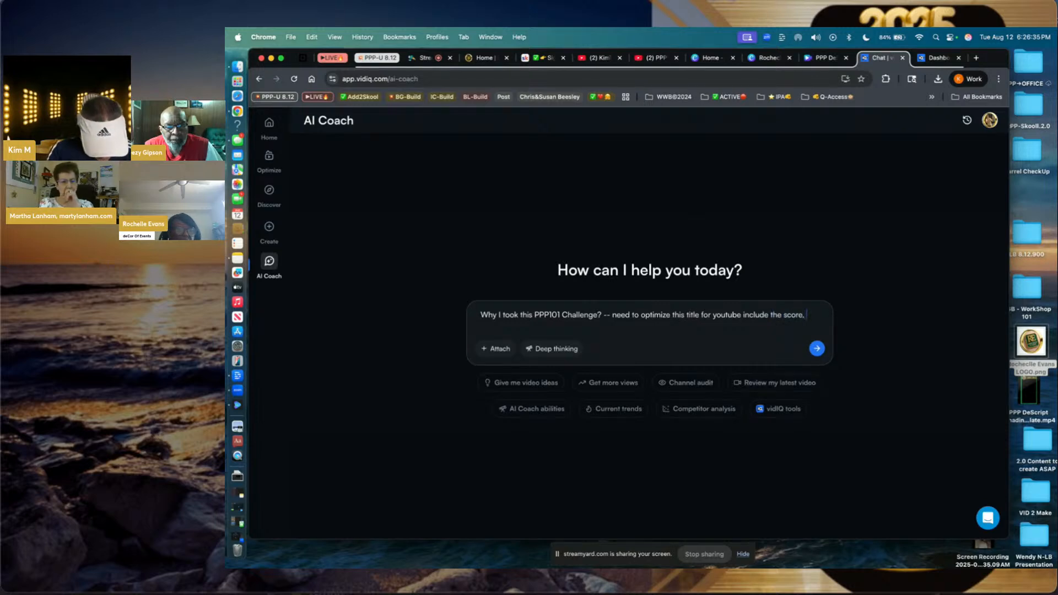
text(, conver)
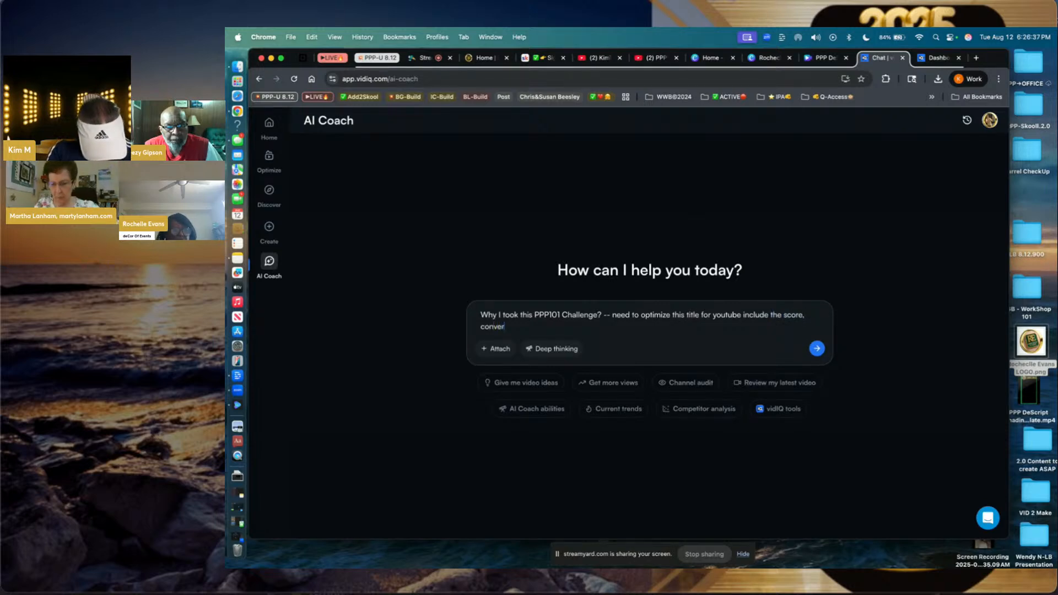
text(tinig emojis)
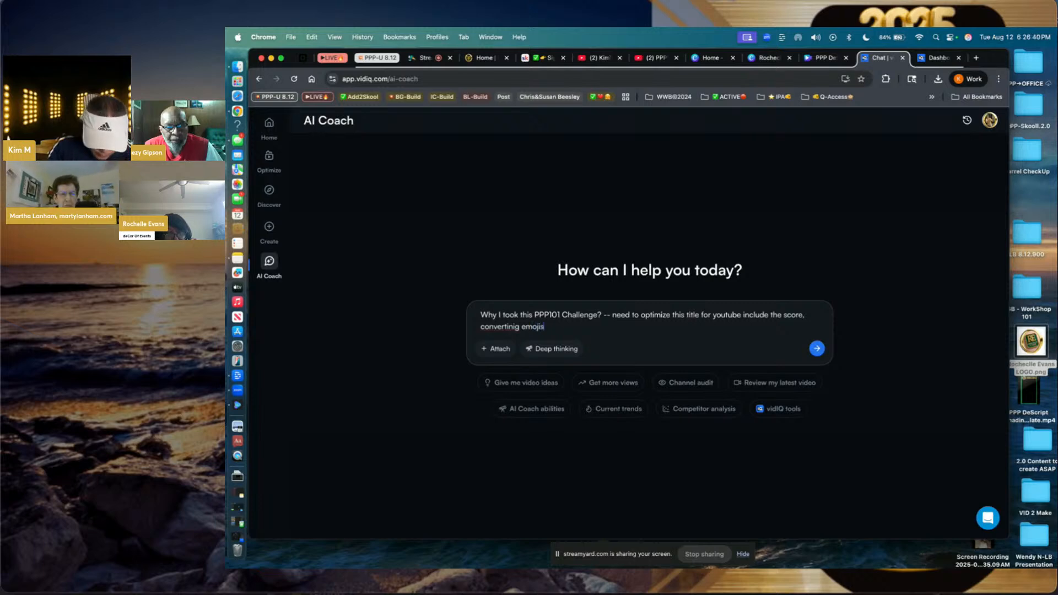
key(Return)
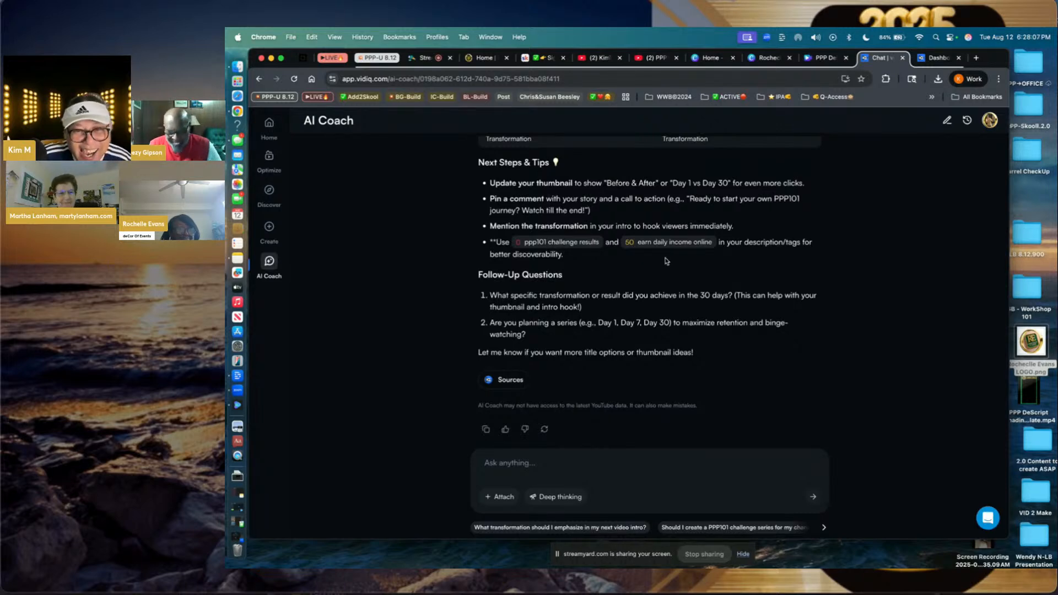
- Review the AI Coach's scored title table and follow up asking 'where emojis'
scroll(667, 340, up, 5)
scroll(667, 341, up, 2)
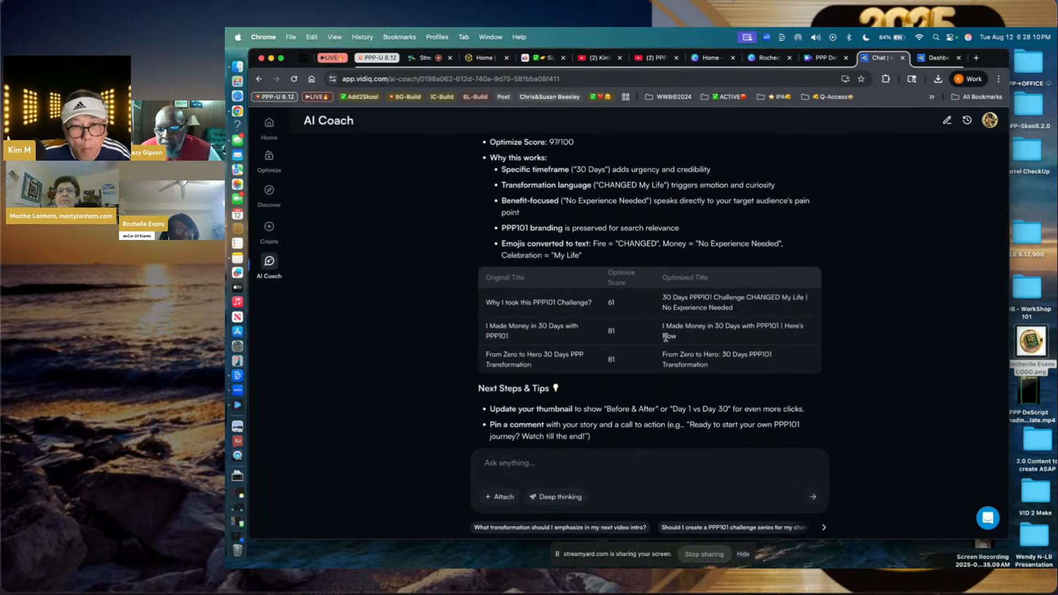
scroll(666, 337, down, 7)
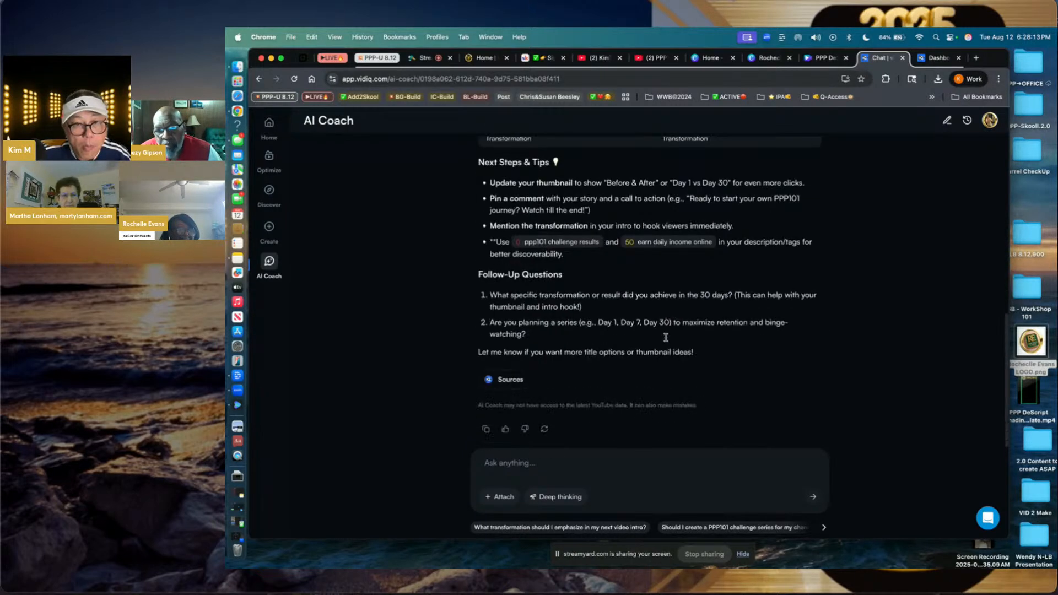
click(638, 461)
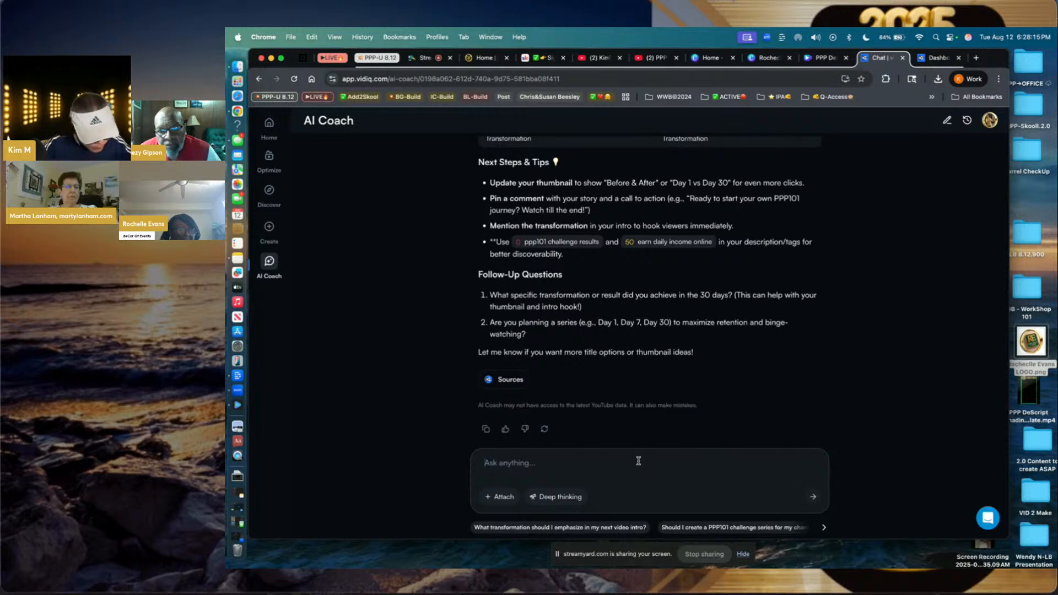
text(where emojis)
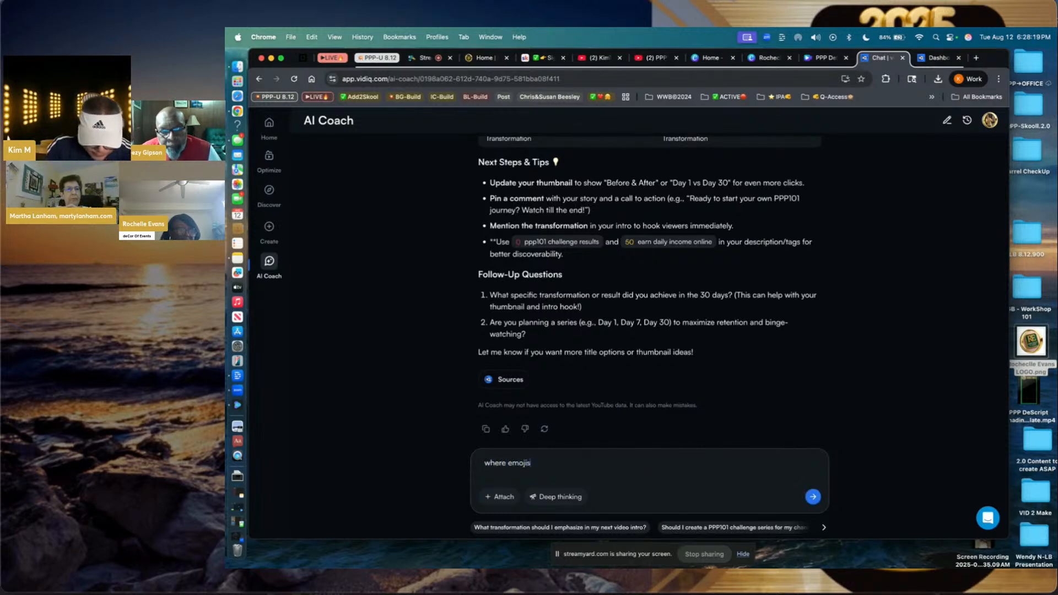
key(Return)
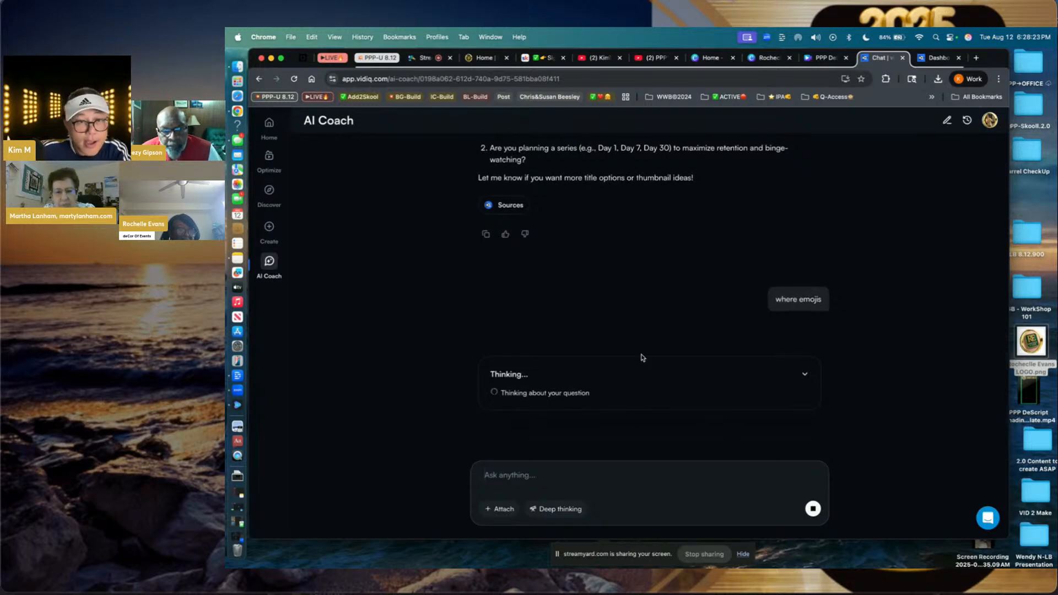
scroll(644, 255, up, 5)
scroll(643, 255, up, 8)
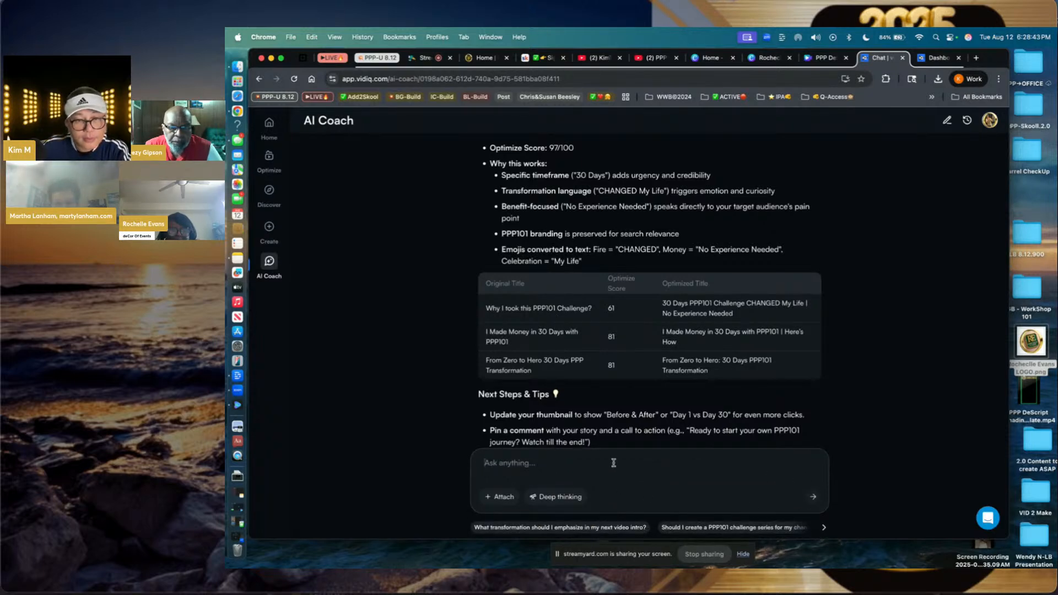
- Ask the AI Coach to add '30 day challenge' and give high-converting emojis
text(add)
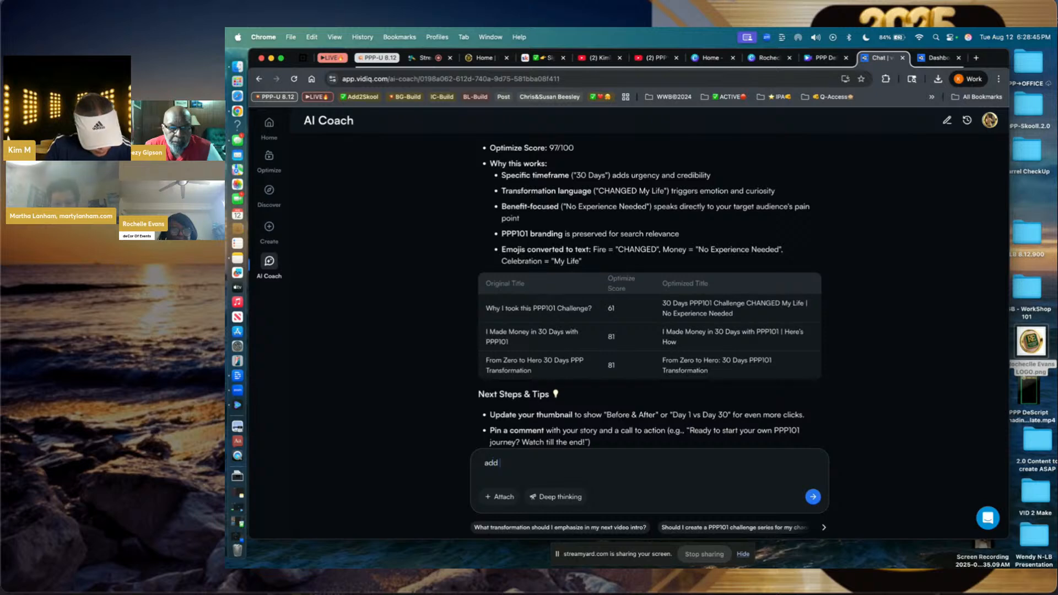
text( 30 day challenge)
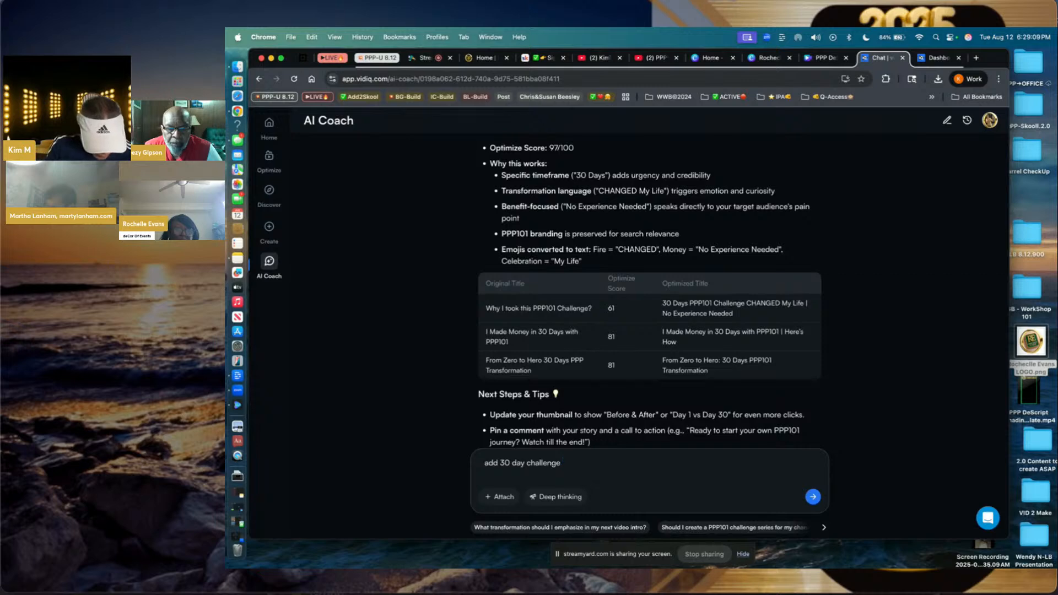
text(but make sure )
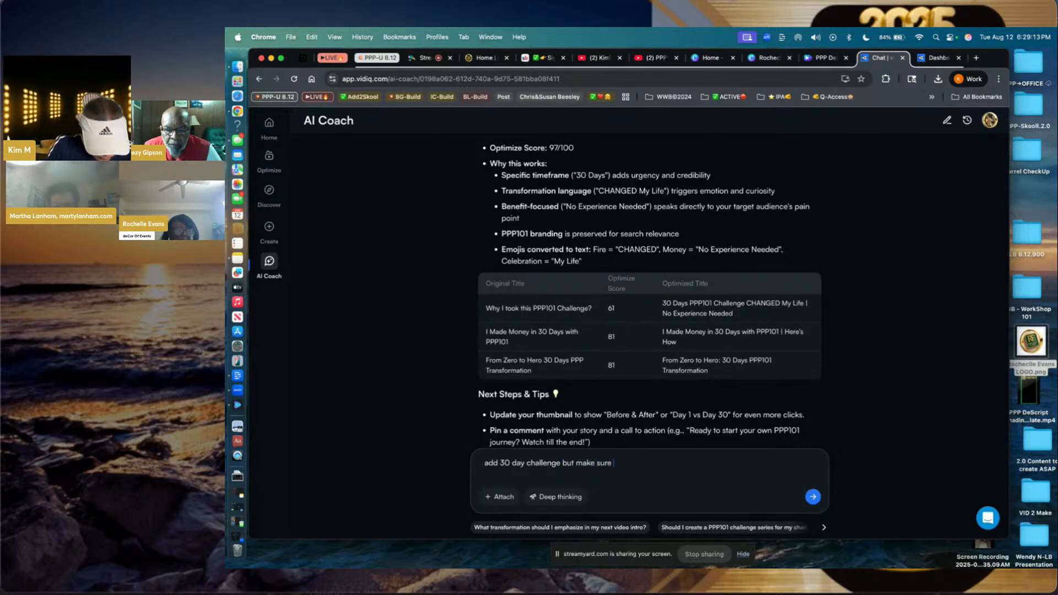
text(you )
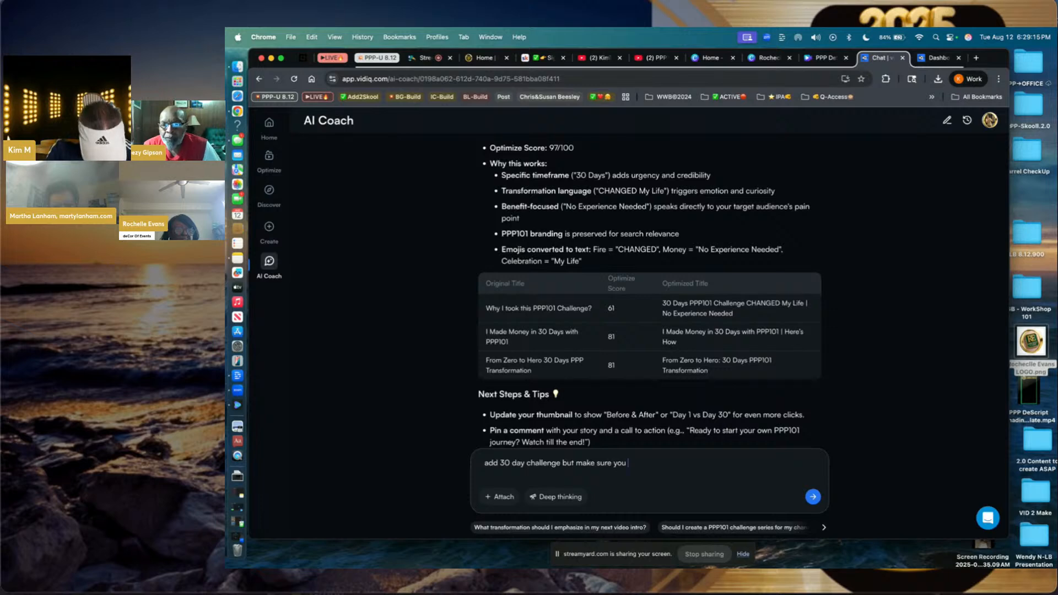
text(give)
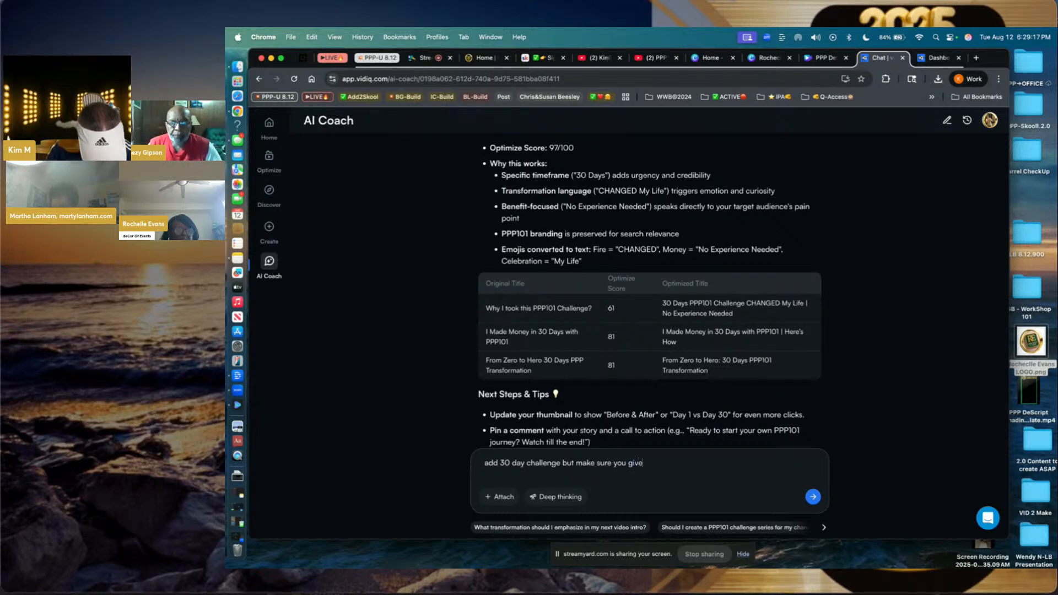
text( high co)
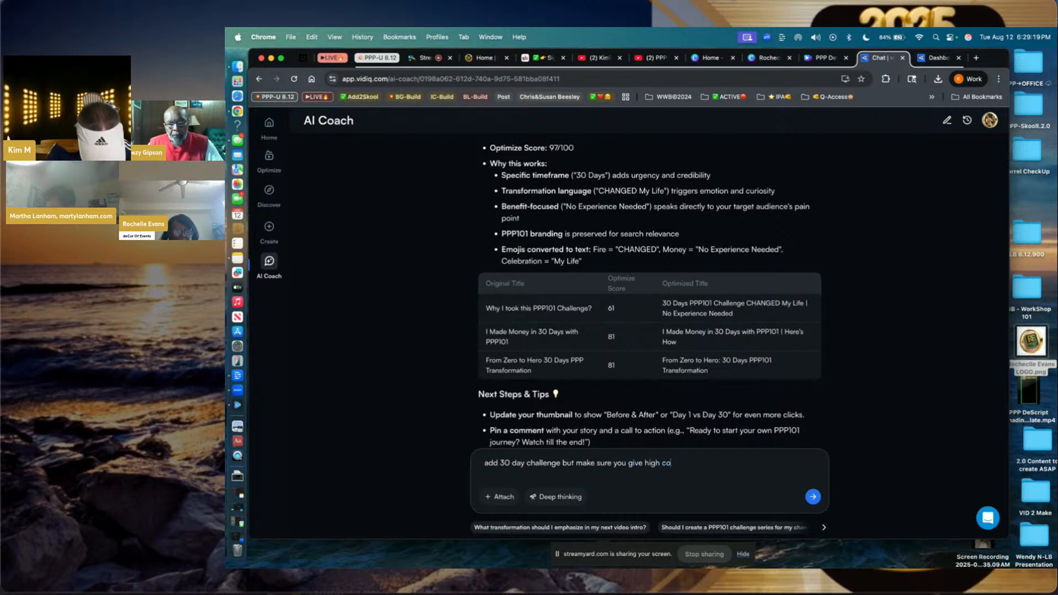
text(nverting)
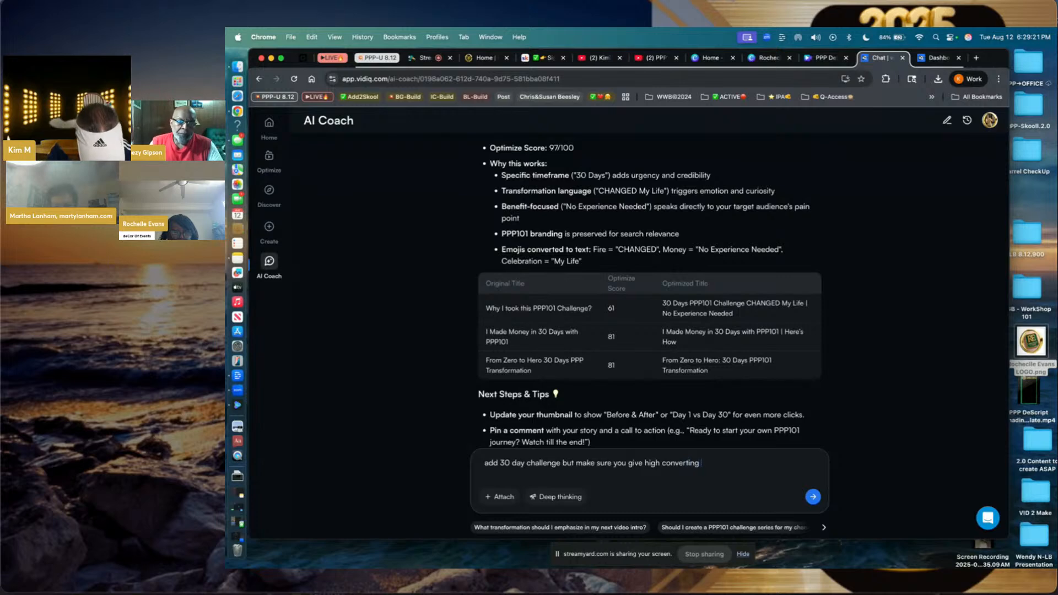
text( emojis)
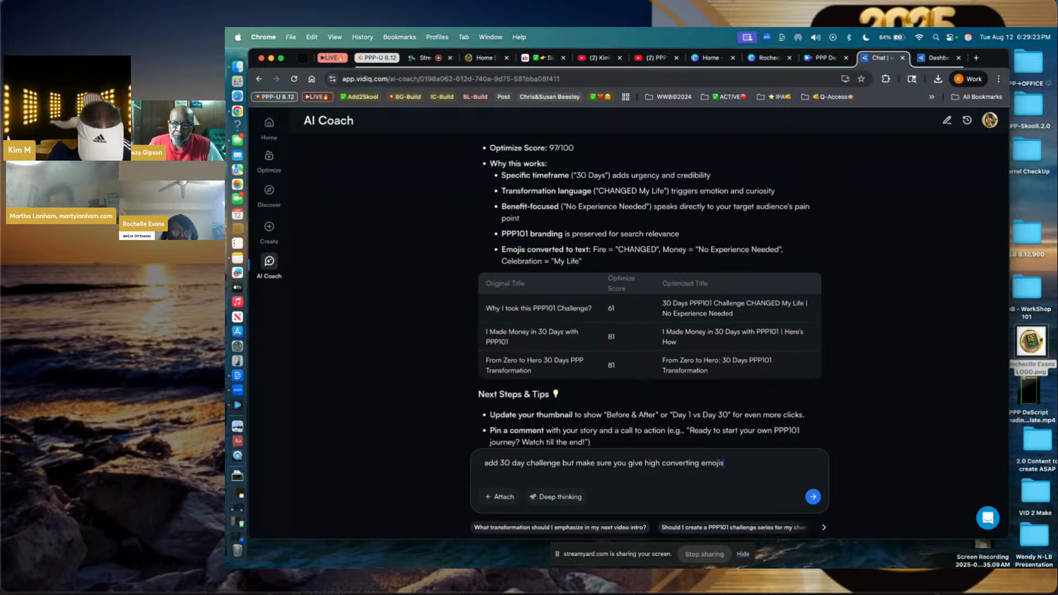
key(Return)
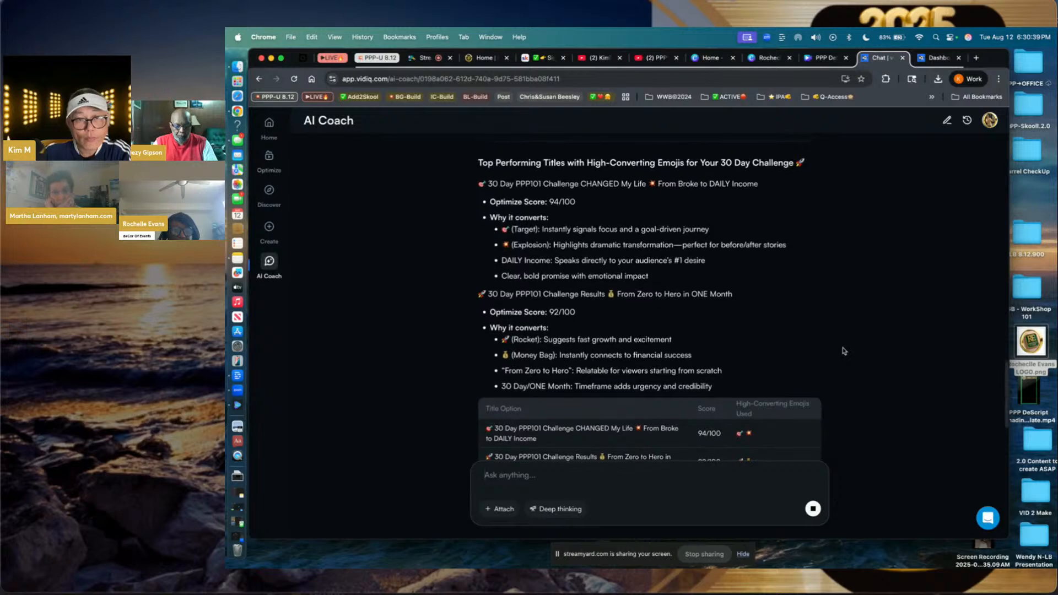
- Copy the top 94/100 title '30 Day PPP101 Challenge CHANGED My Life' from the AI Coach reply
scroll(844, 351, up, 1)
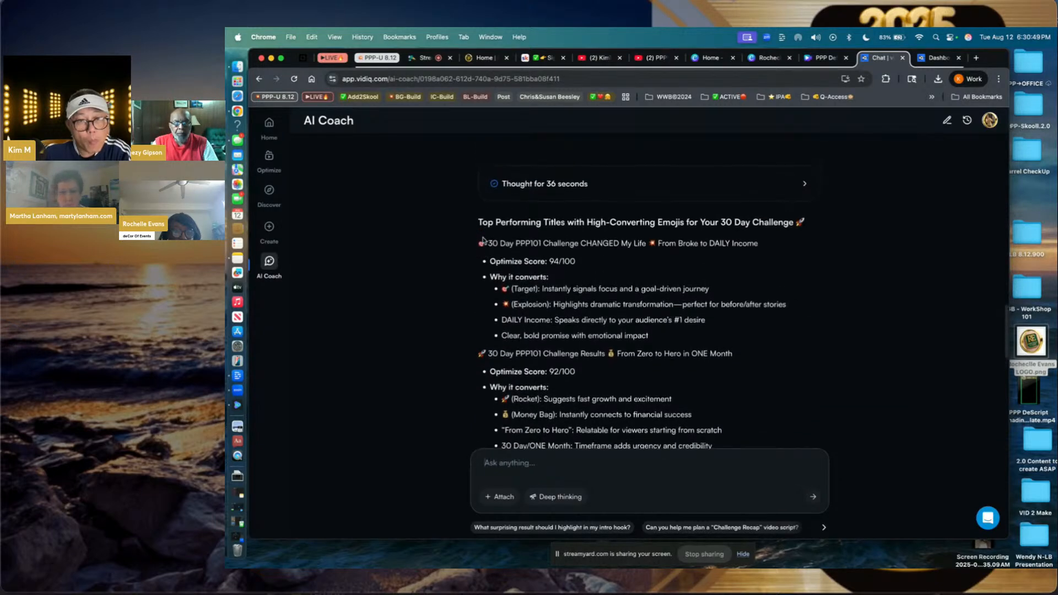
drag(478, 243, 758, 251)
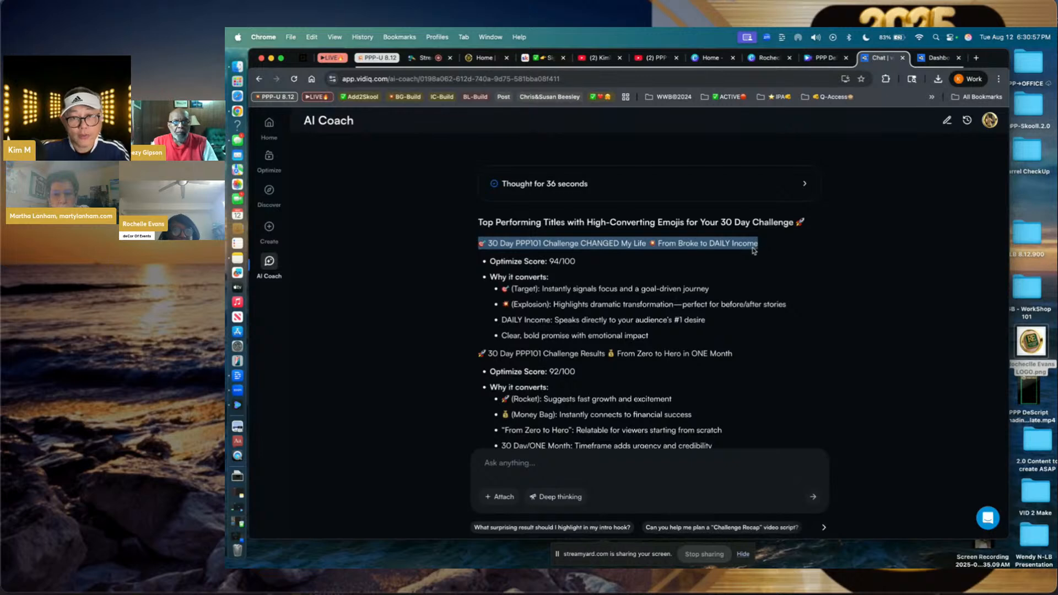
right_click(742, 247)
click(753, 268)
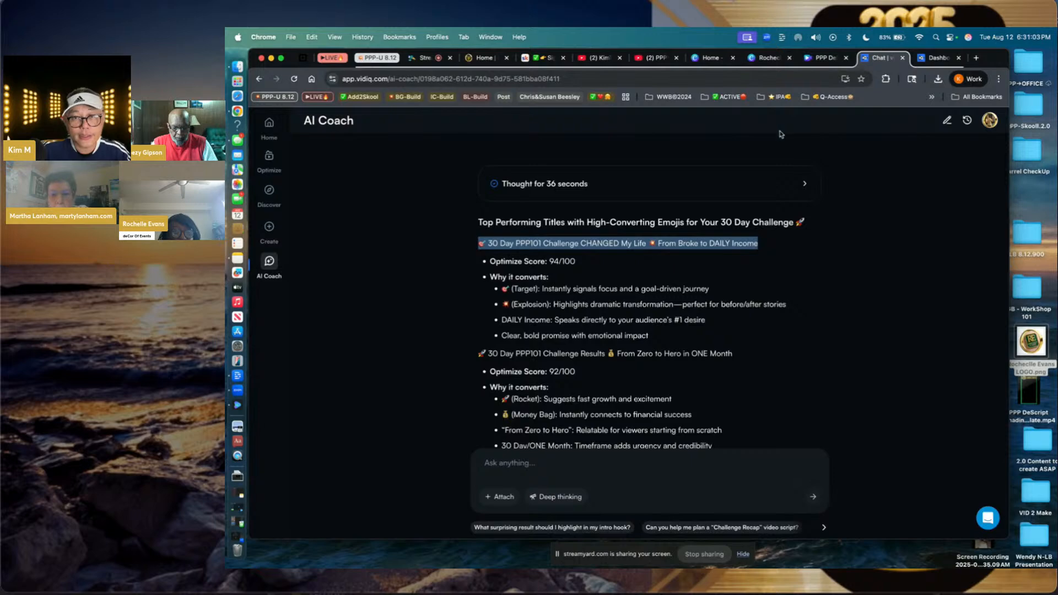
key(ctrl+Right)
- Replace the 'Screen Recording 2025-08-12 at 10.35.09 AM' heading with the copied emoji title
scroll(468, 166, up, 2)
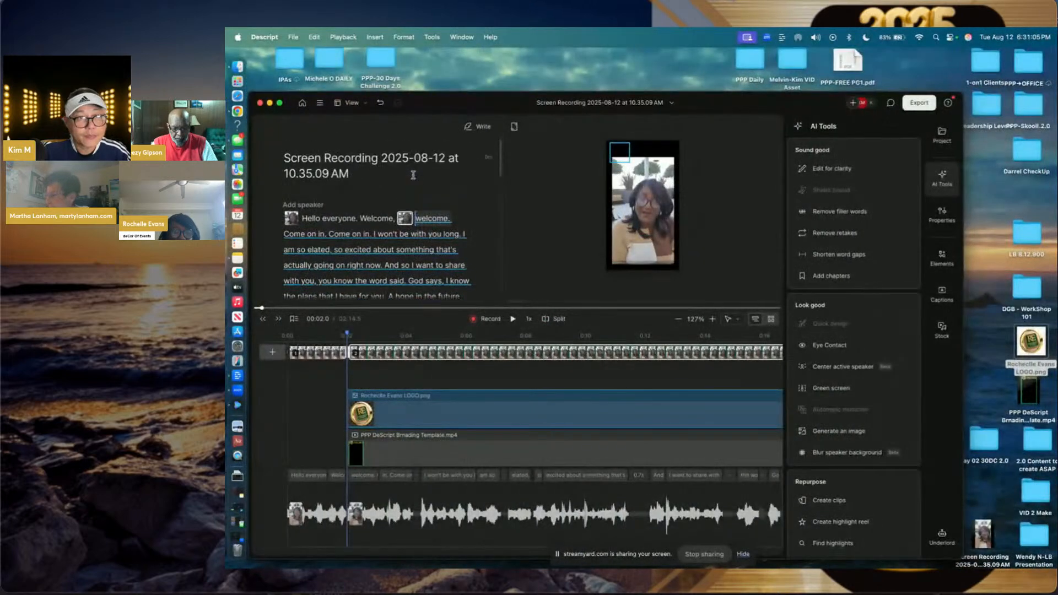
drag(352, 174, 277, 168)
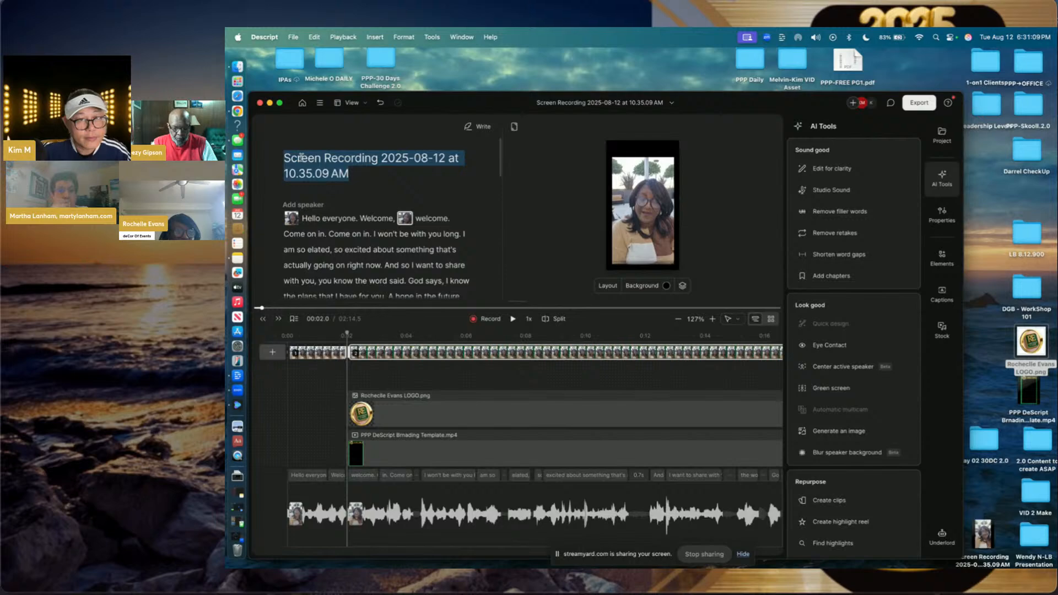
key(super+v)
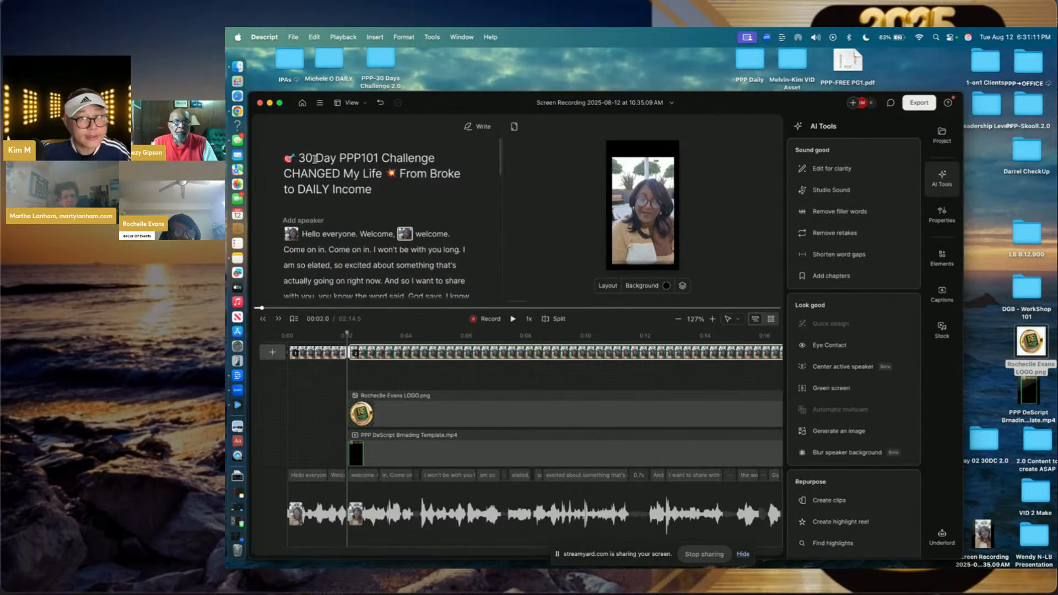
key(ctrl+Left)
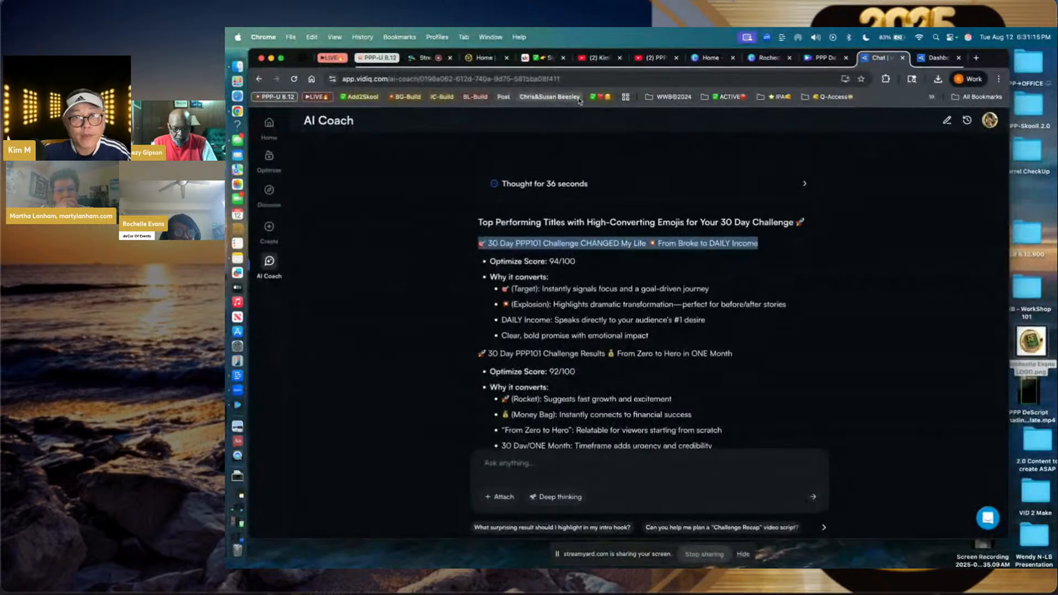
- Write a vidIQ thumbnail prompt: the pasted emoji title plus 'need high converting thumbnail'
click(937, 57)
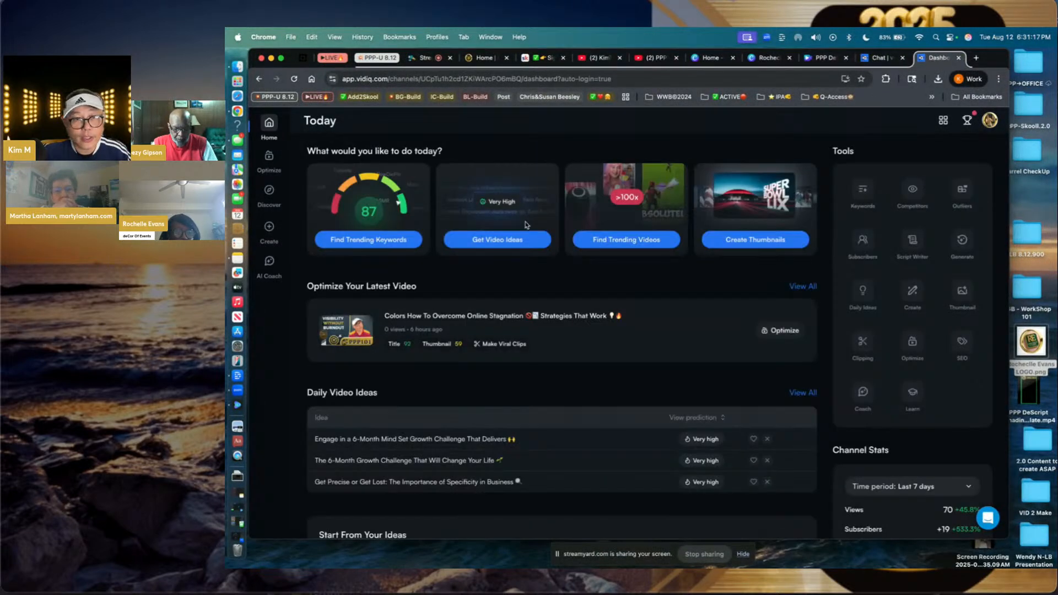
mouse_move(269, 227)
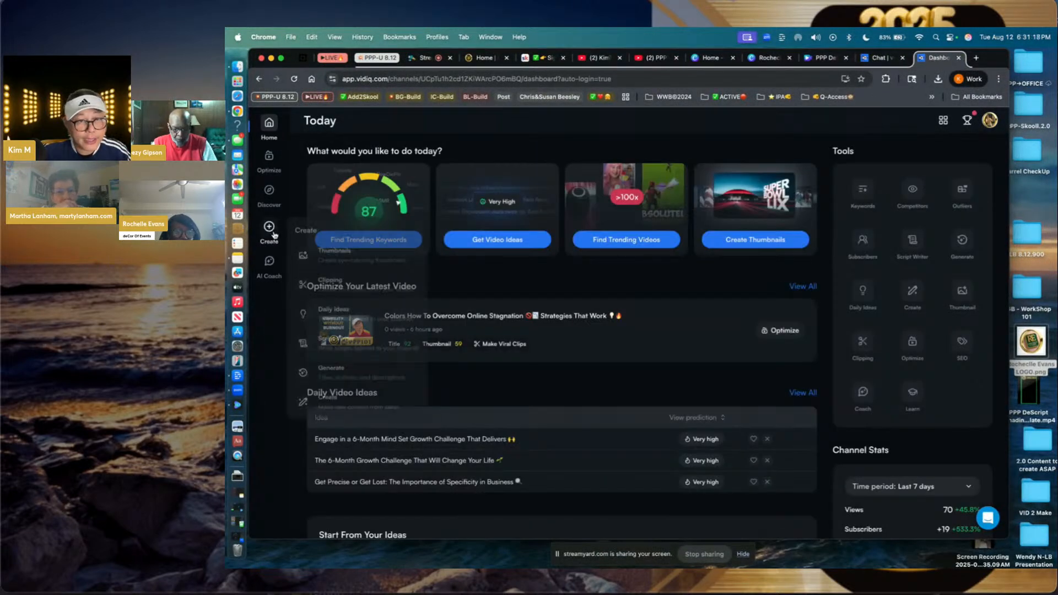
click(343, 258)
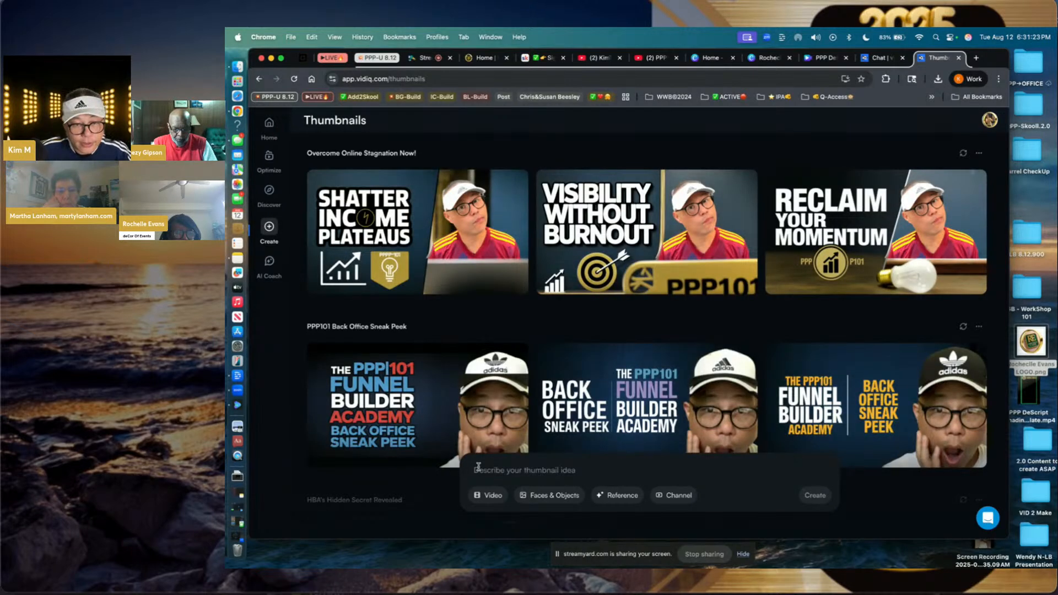
click(483, 469)
key(cmd+v)
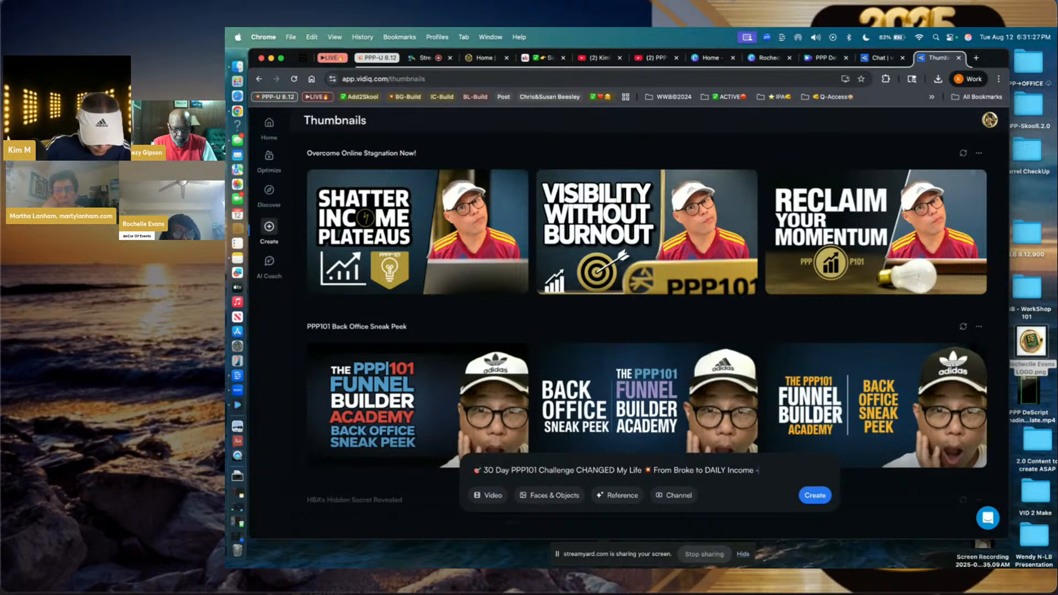
text(this)
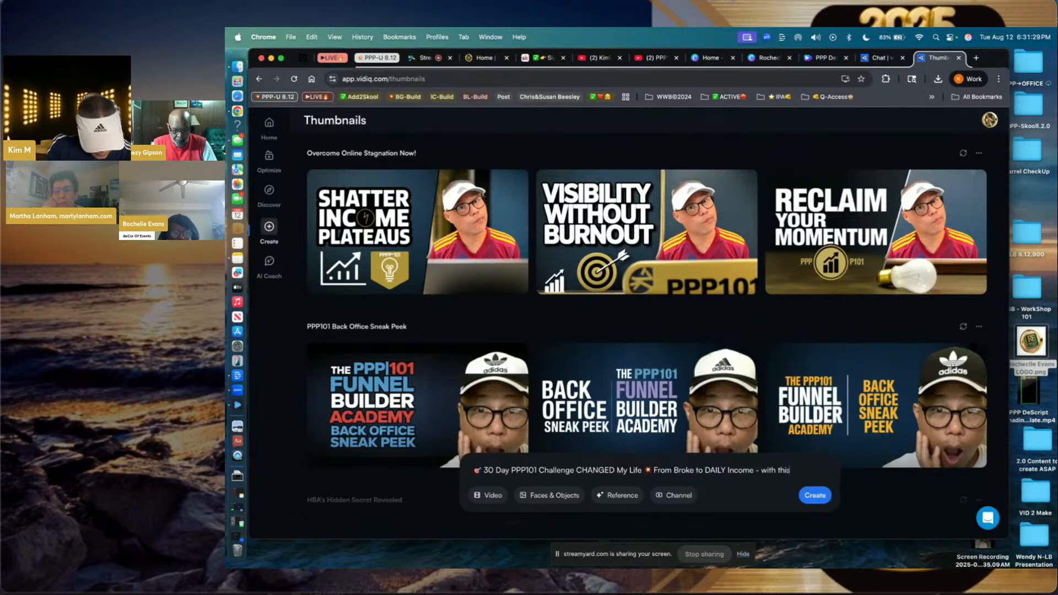
text( des)
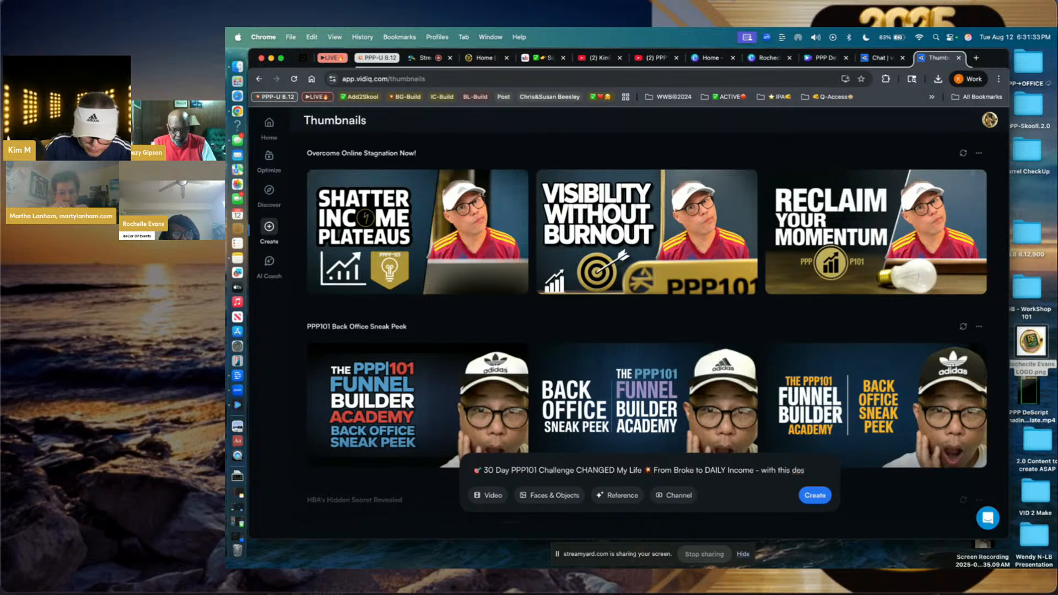
key(BackSpace)
key(BackSpace)
key(BackSpace)
key(BackSpace)
key(BackSpace)
key(BackSpace)
key(BackSpace)
key(BackSpace)
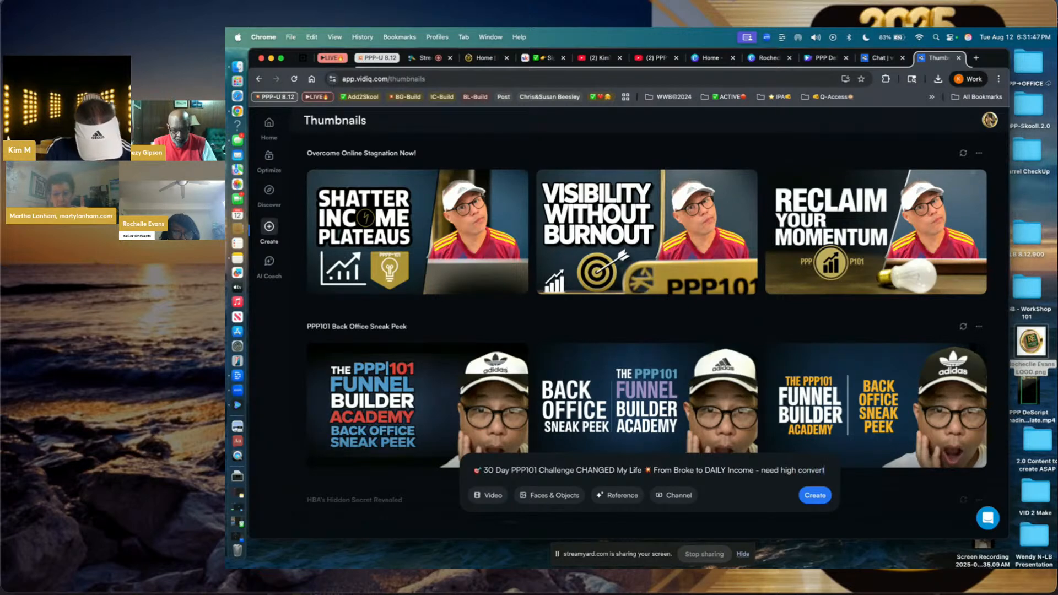
text(ing thu)
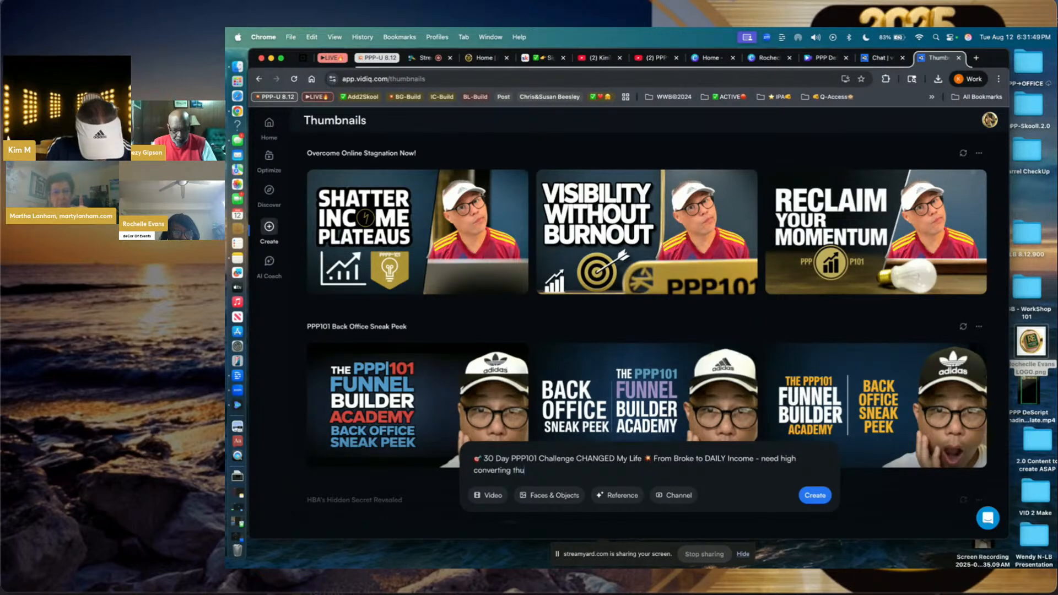
text(mbnail)
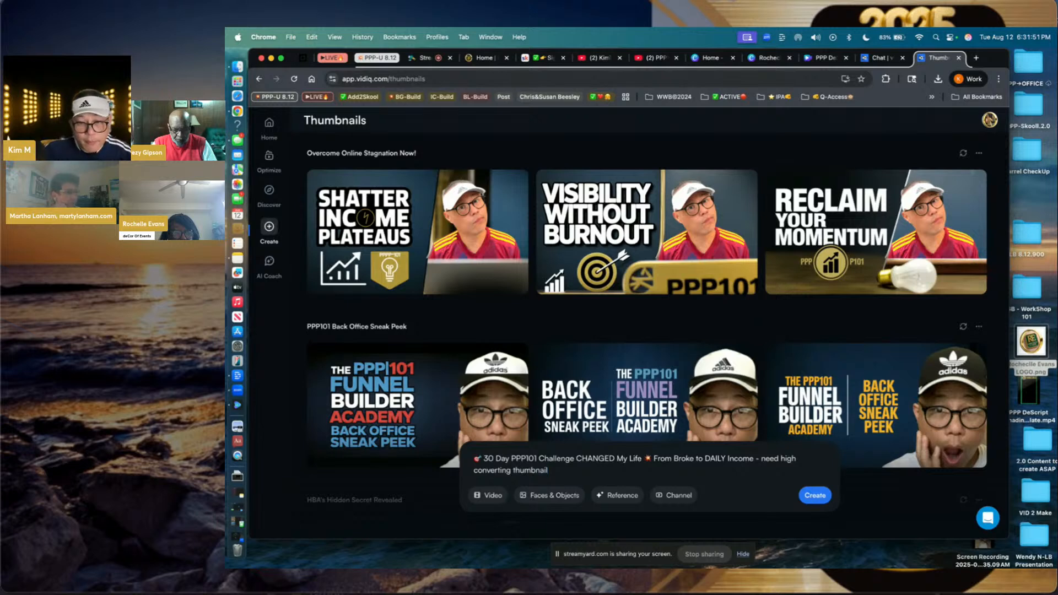
- Start a Faces & Objects subject upload, browsing into PPP→OFFICE and 02. PPP→CLIENTS
click(552, 496)
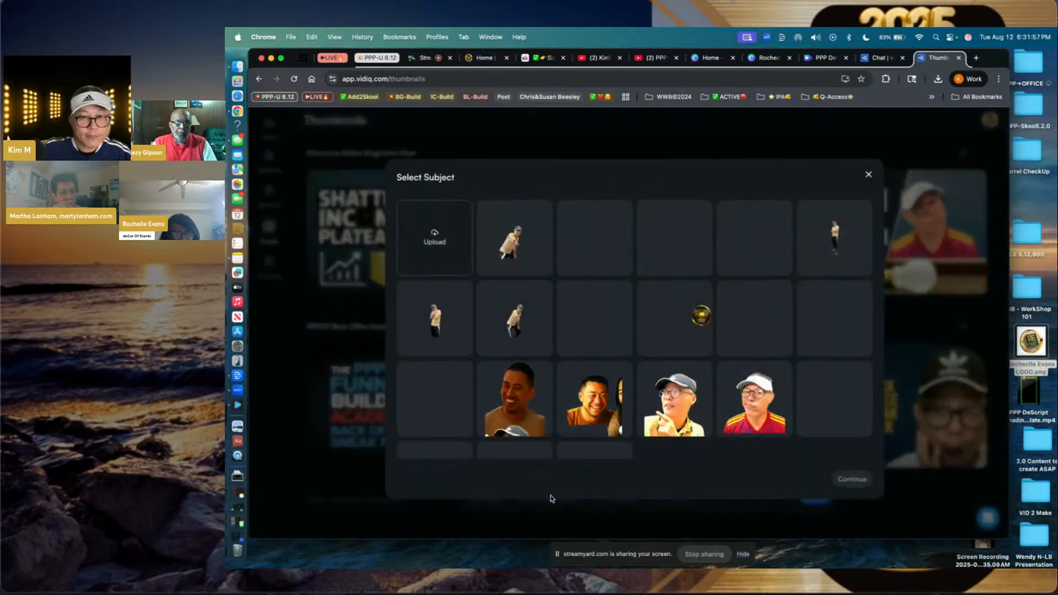
click(436, 243)
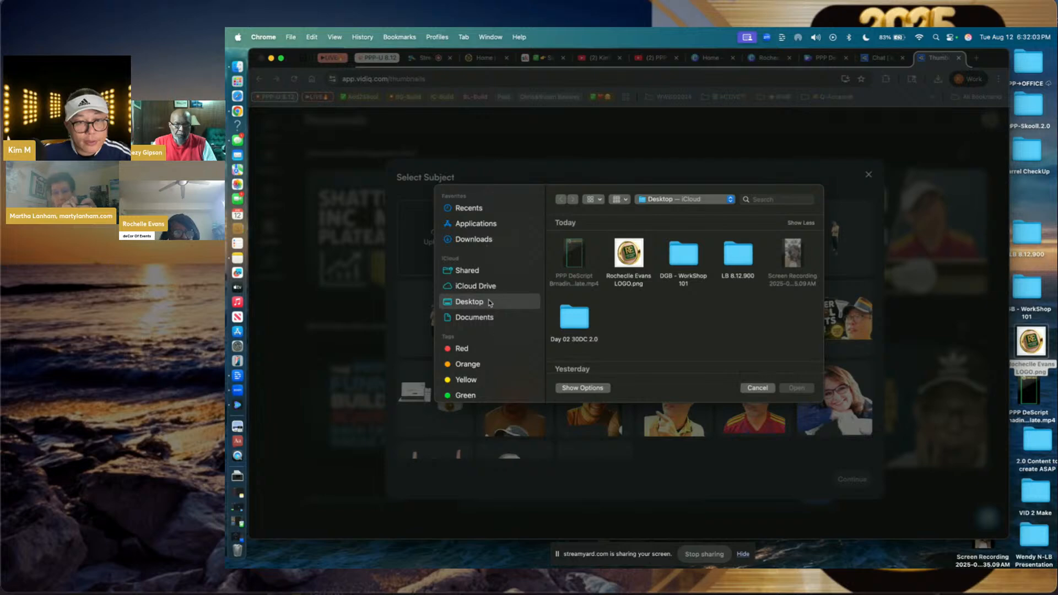
scroll(620, 309, down, 5)
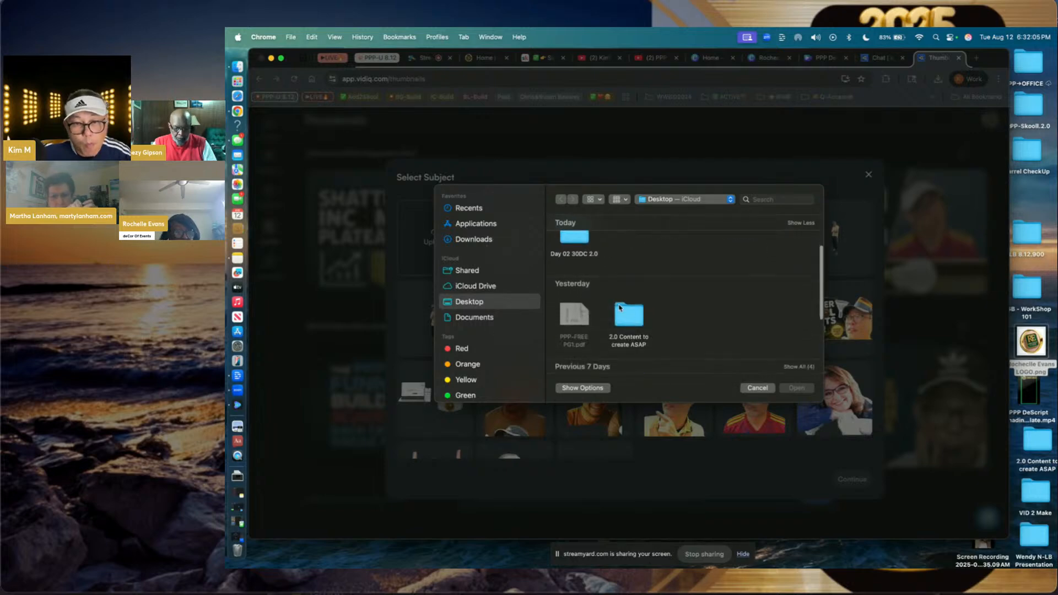
scroll(619, 308, down, 3)
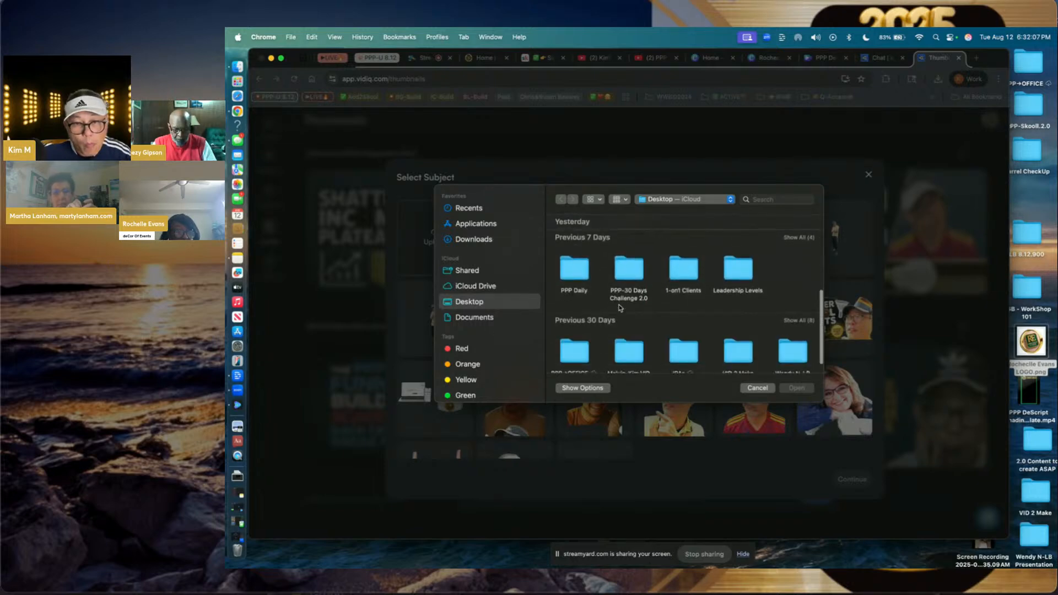
double_click(578, 328)
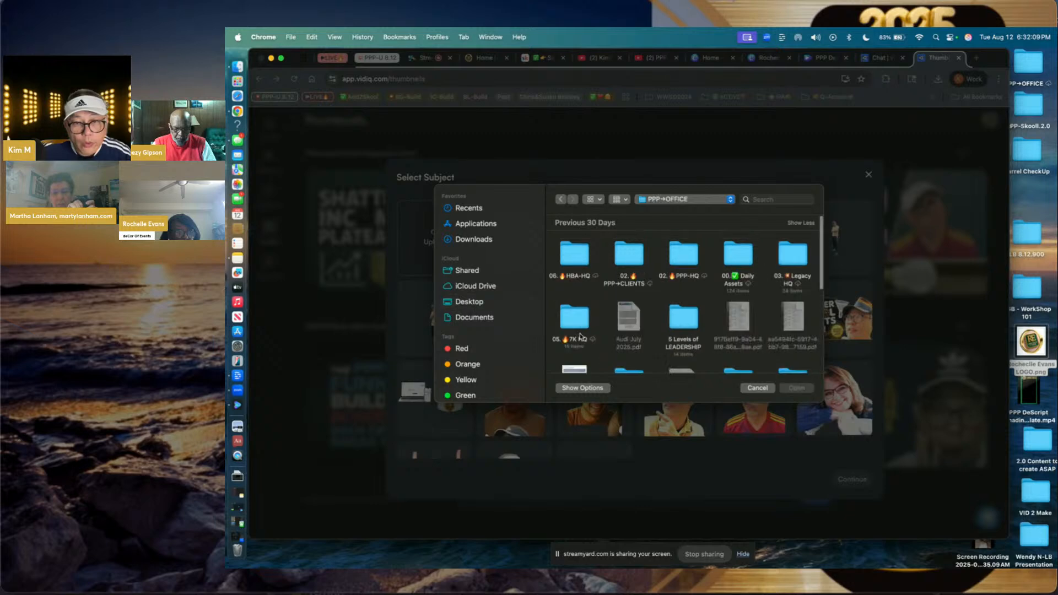
double_click(629, 255)
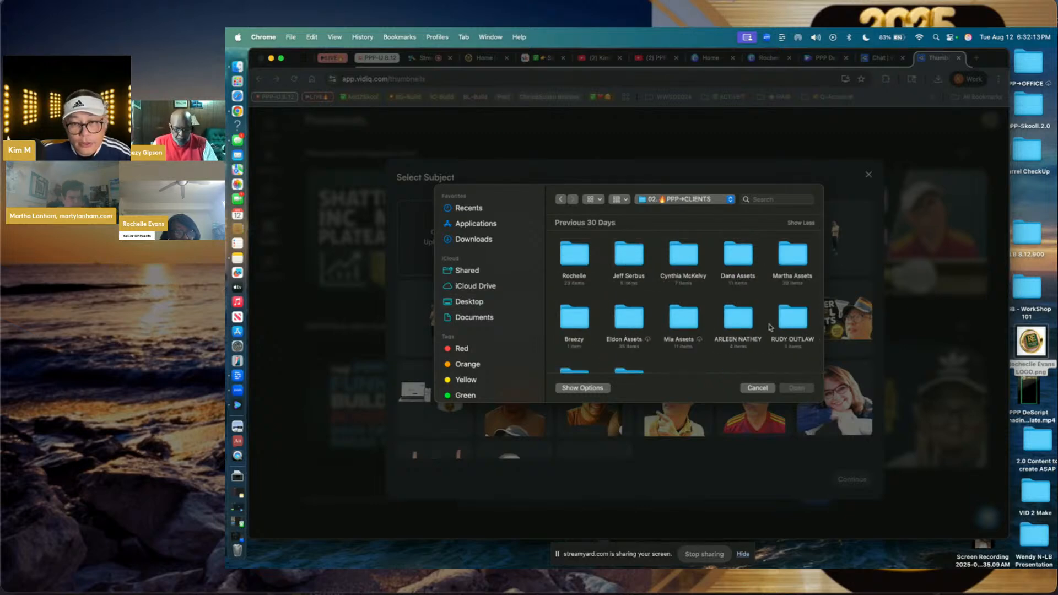
- Upload 20250728_192110.jpg from the guest's pictures folder; it's rejected as over 5MB
scroll(675, 313, down, 2)
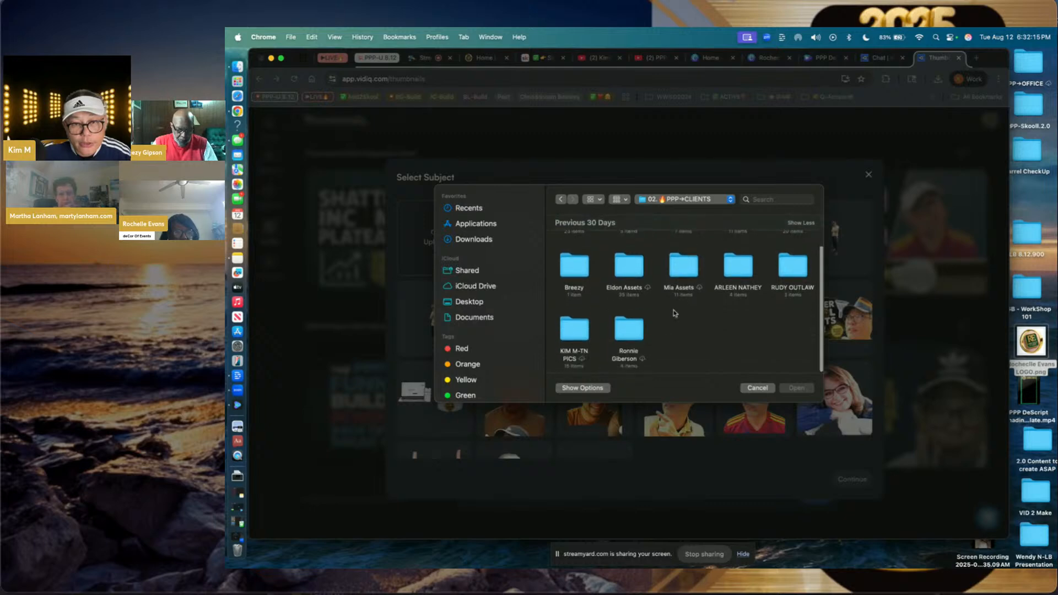
scroll(601, 343, up, 2)
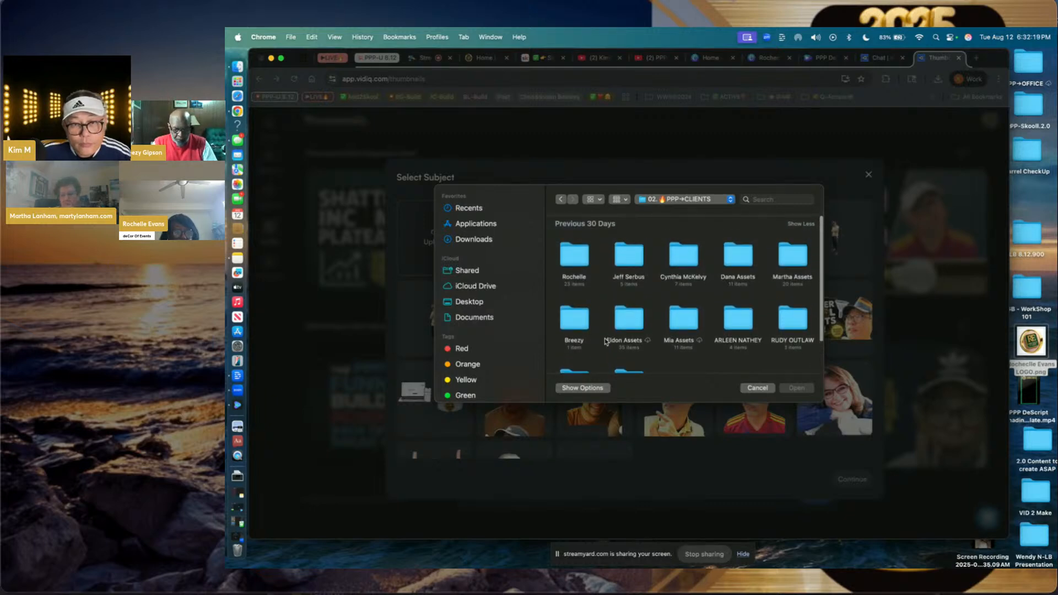
double_click(576, 254)
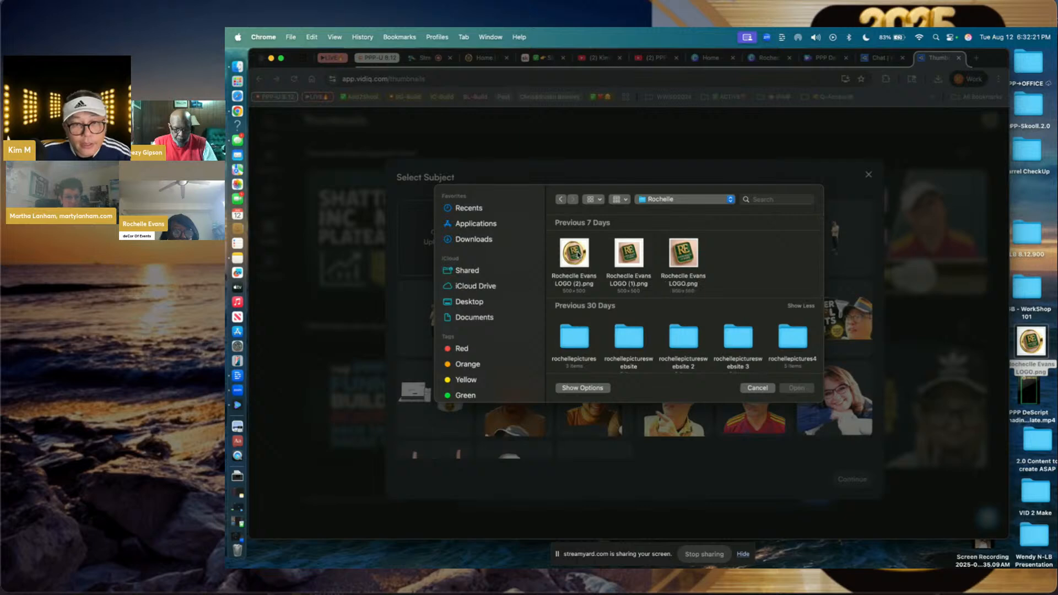
scroll(608, 287, down, 2)
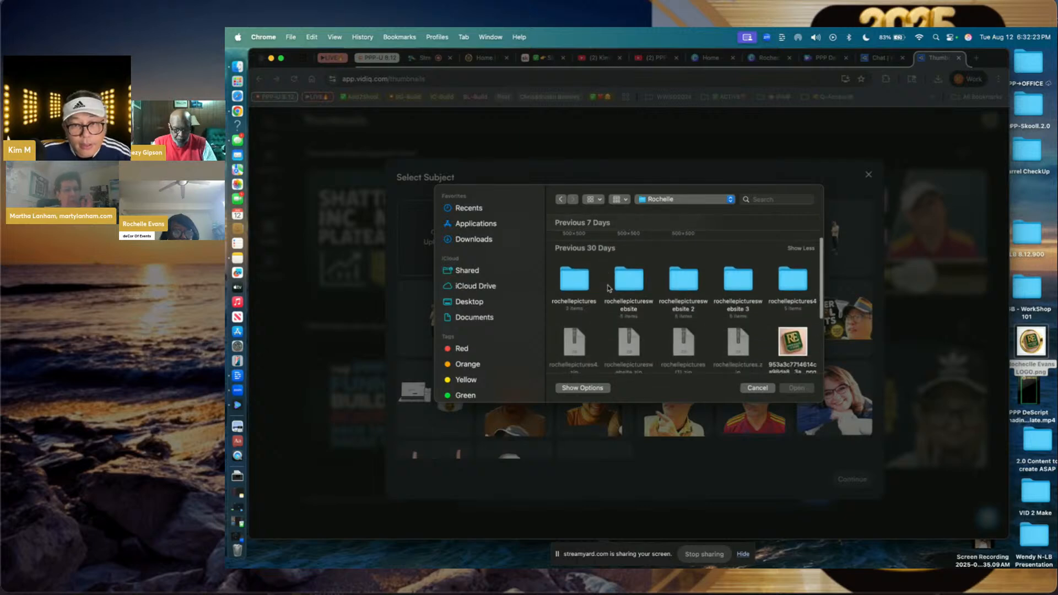
double_click(576, 286)
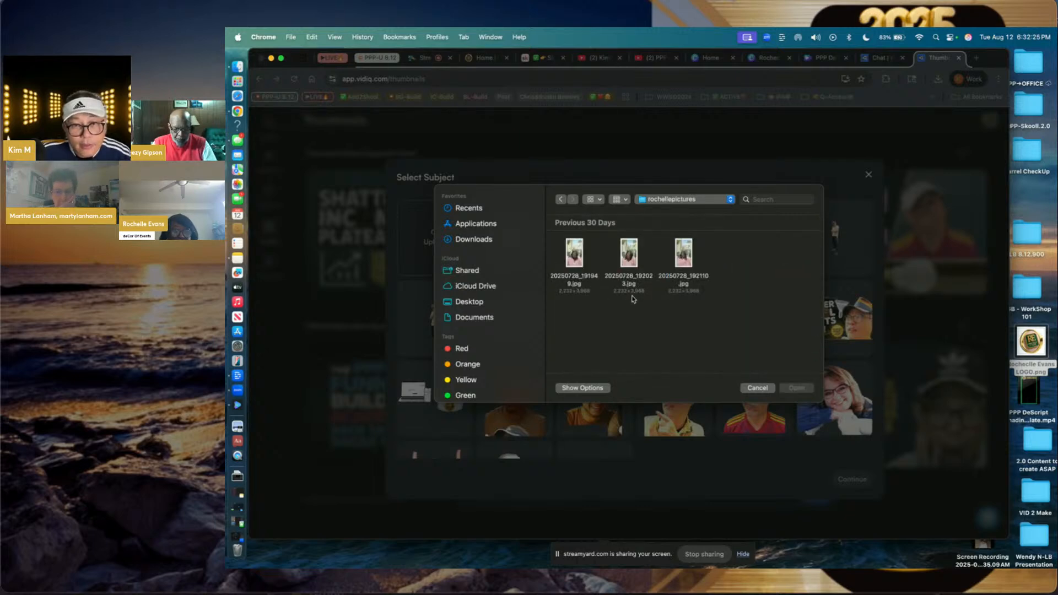
click(683, 265)
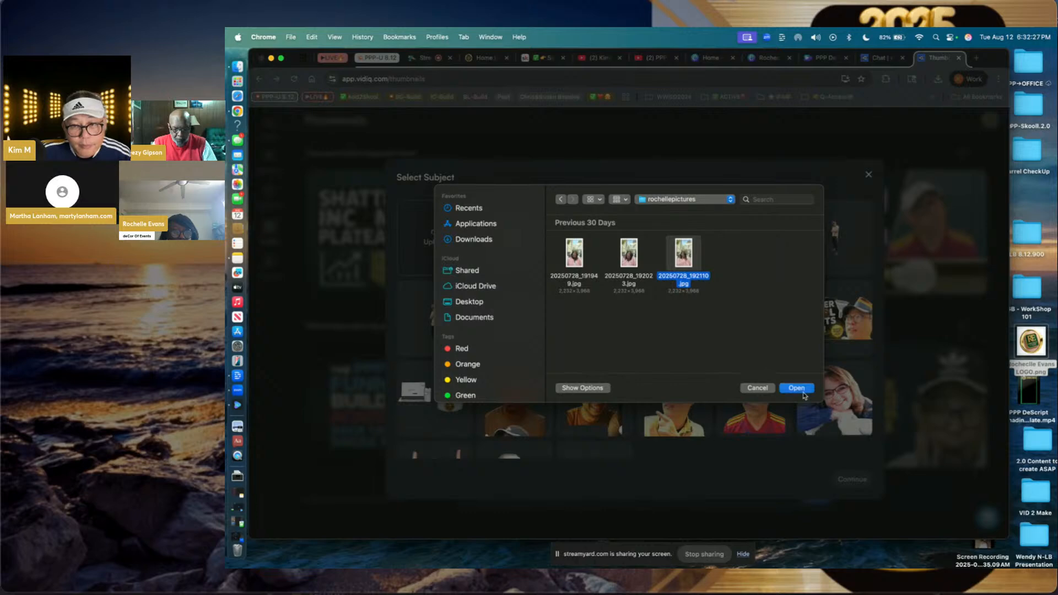
click(799, 389)
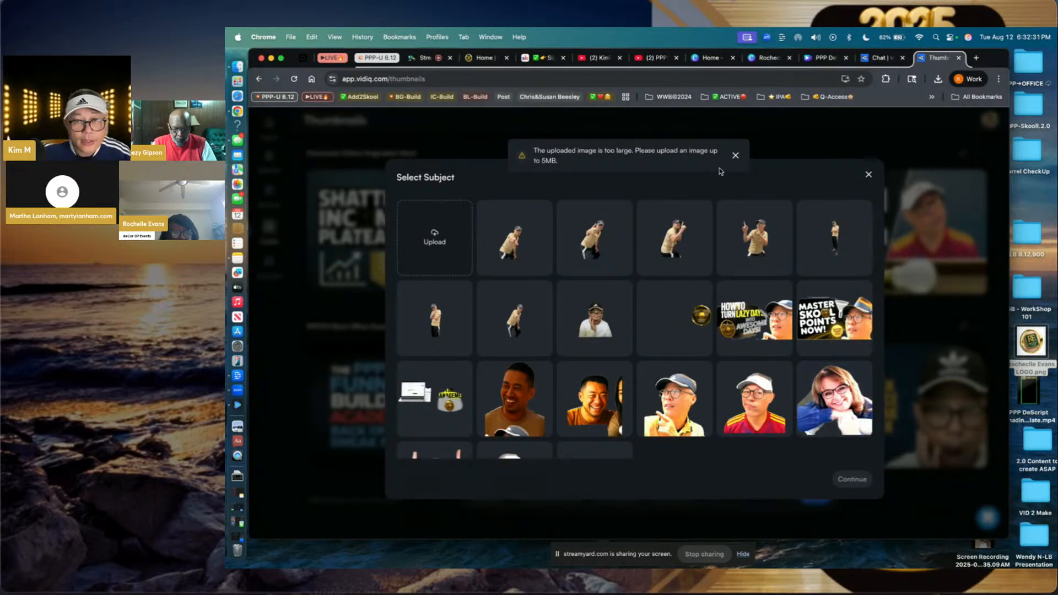
- Dismiss the too-large error, cancel the retried upload, and go to the guest's Canva logo design
click(736, 156)
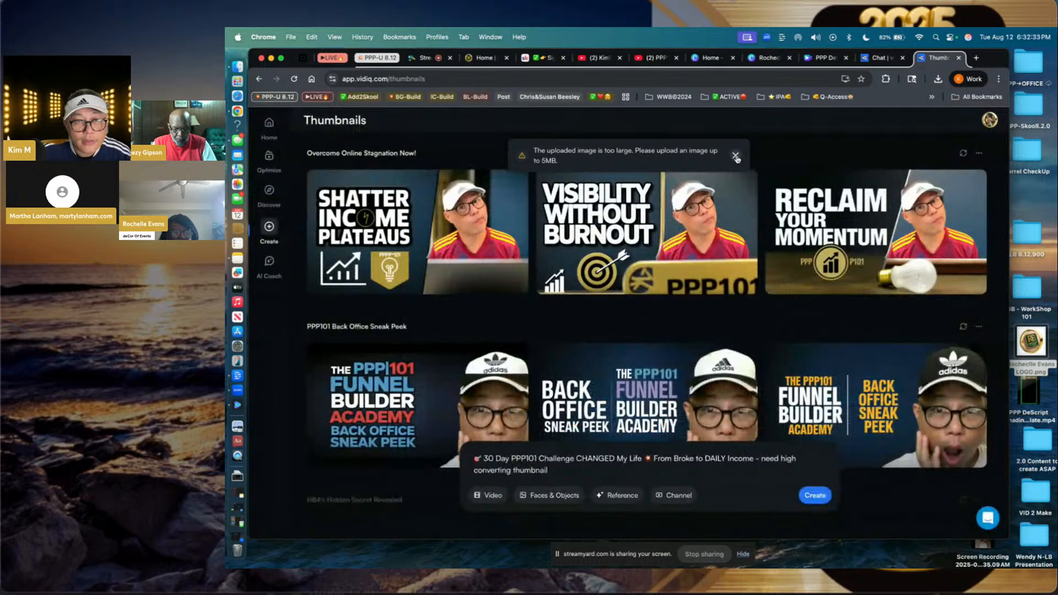
click(736, 157)
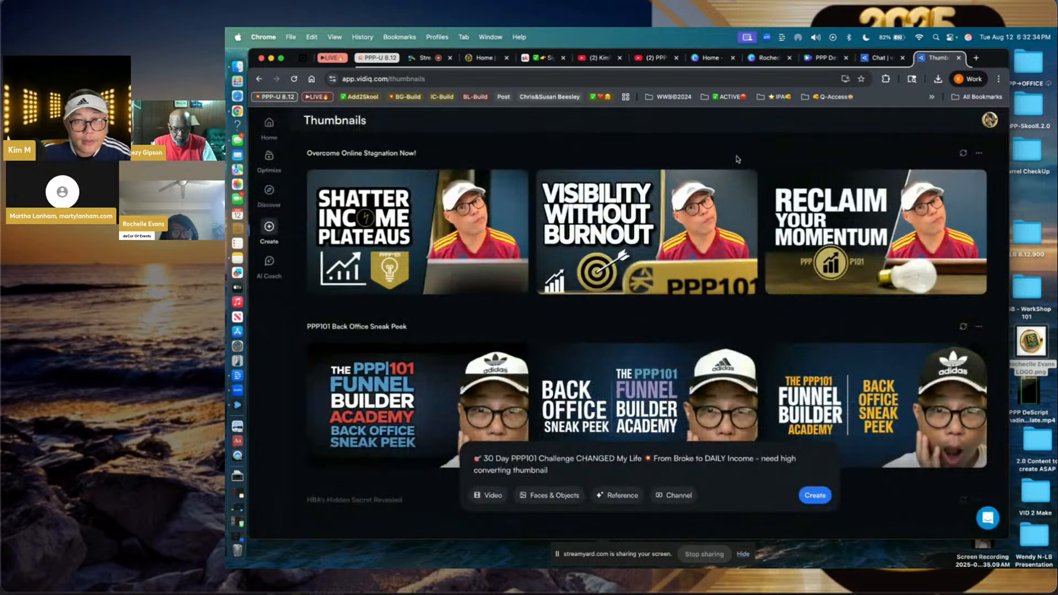
click(561, 495)
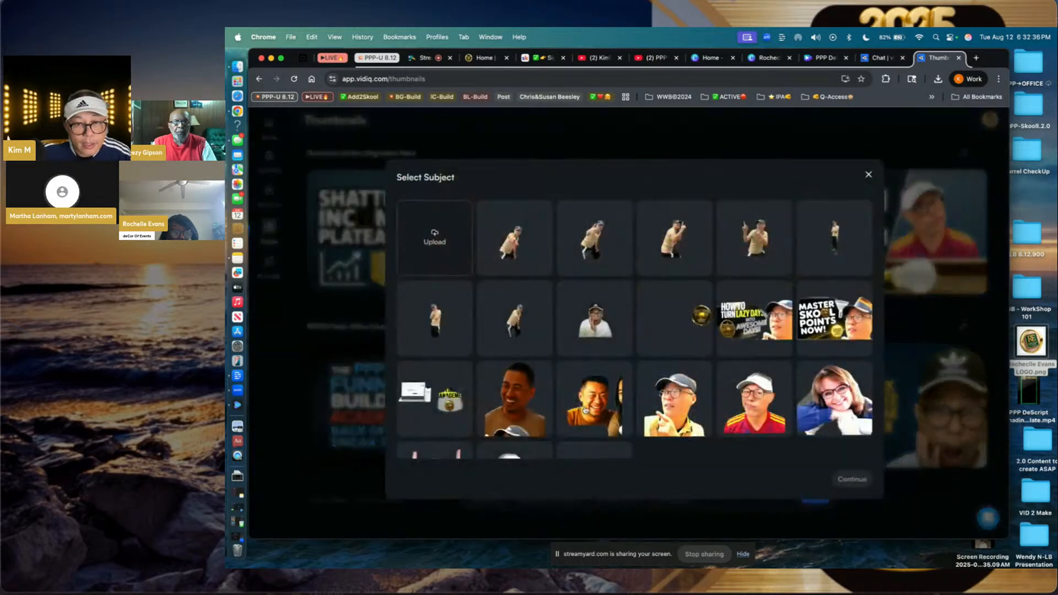
click(435, 242)
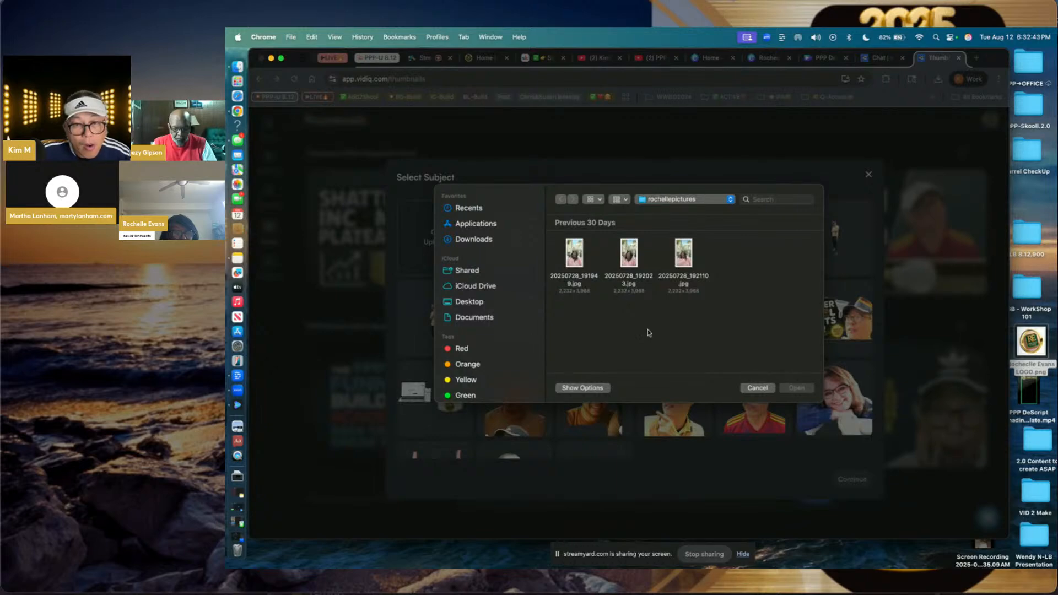
click(764, 391)
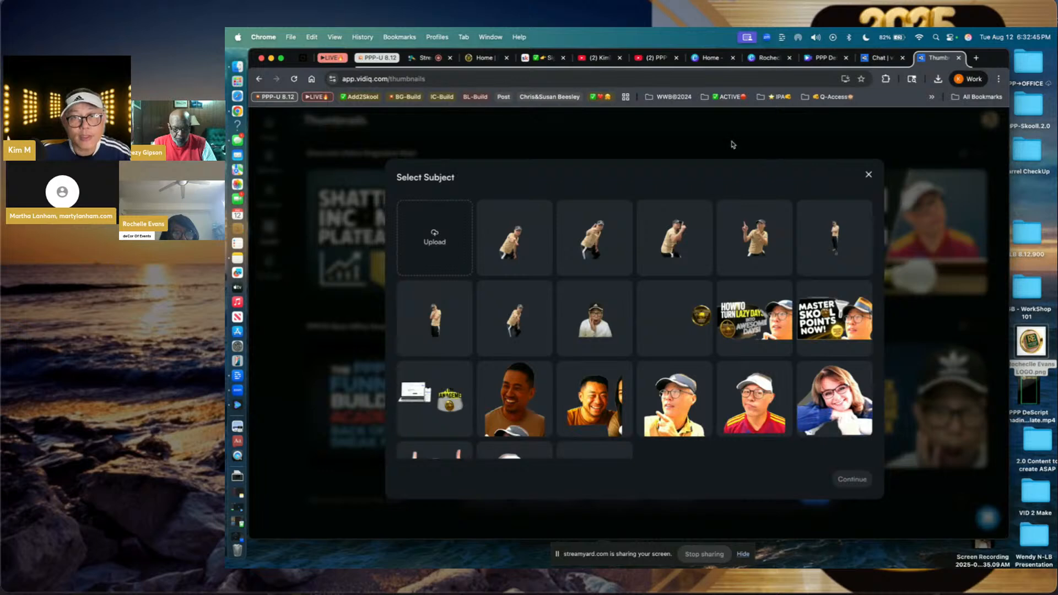
click(759, 61)
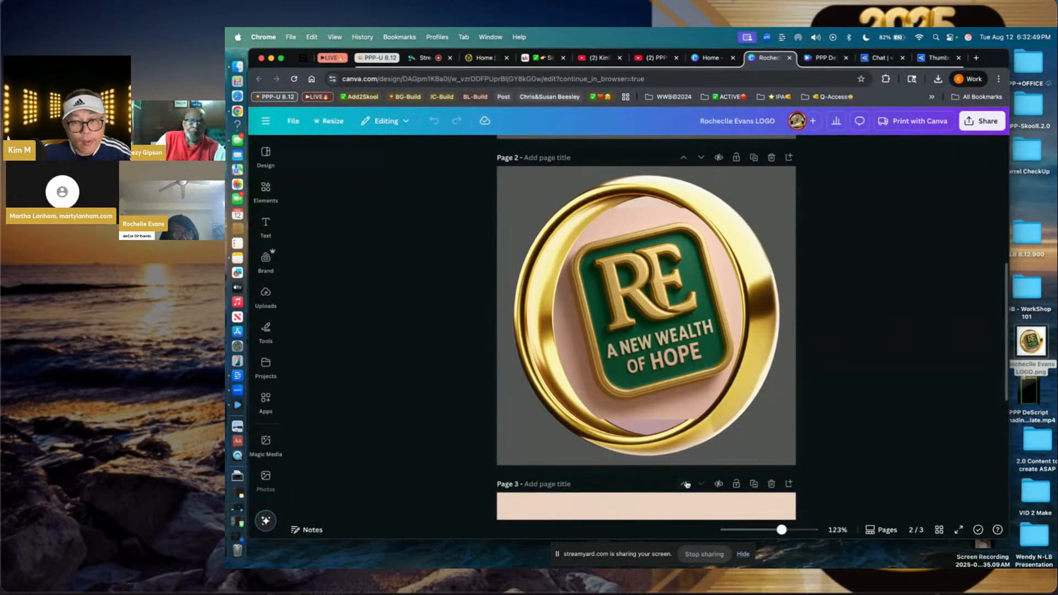
- Add a blank page 3 and place the uploaded guest photo 20250728_191949.jpg on it
click(790, 157)
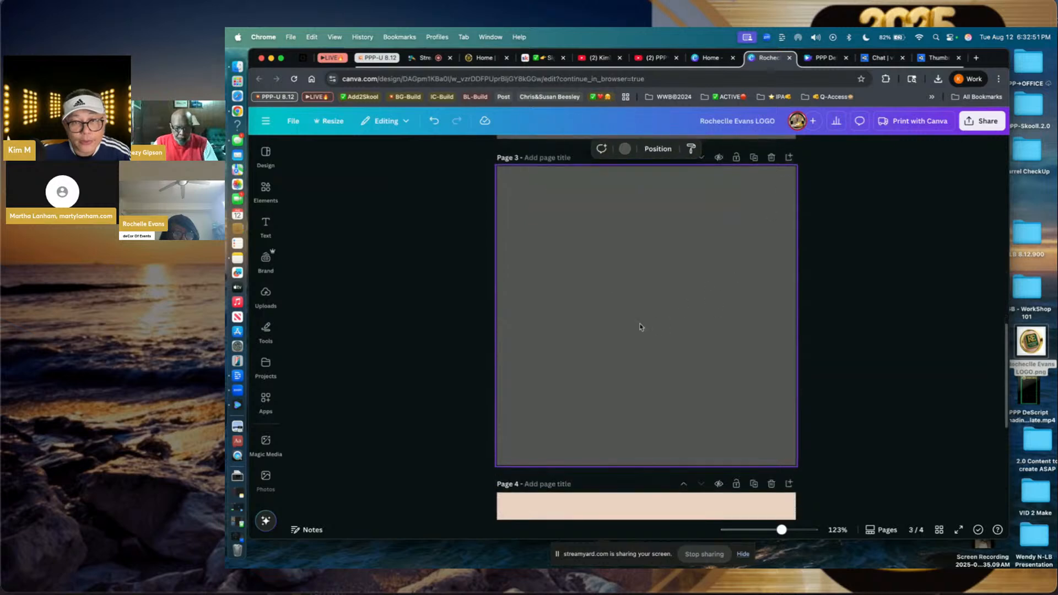
click(266, 295)
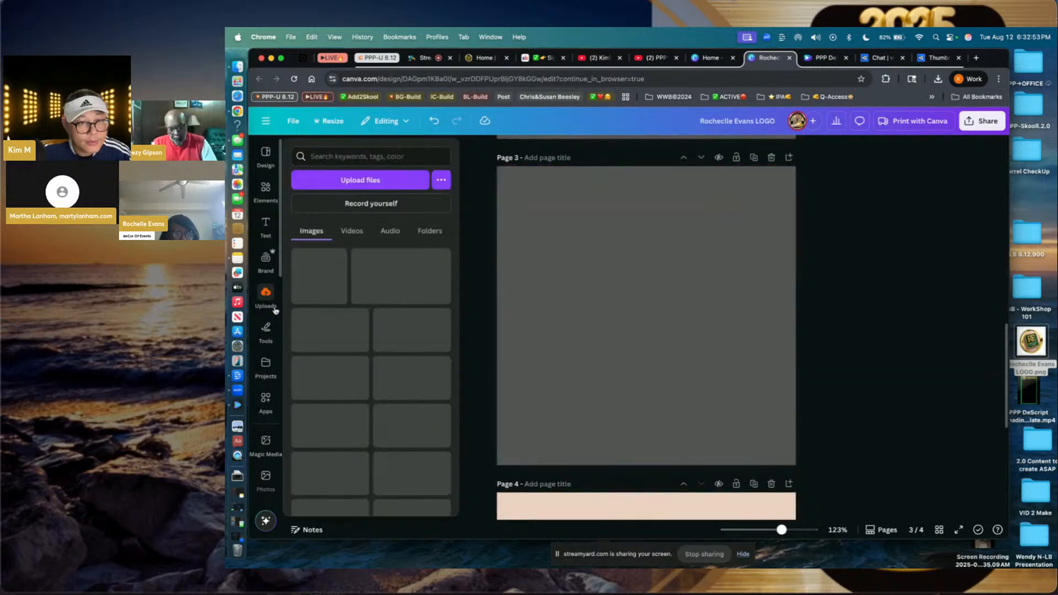
click(364, 176)
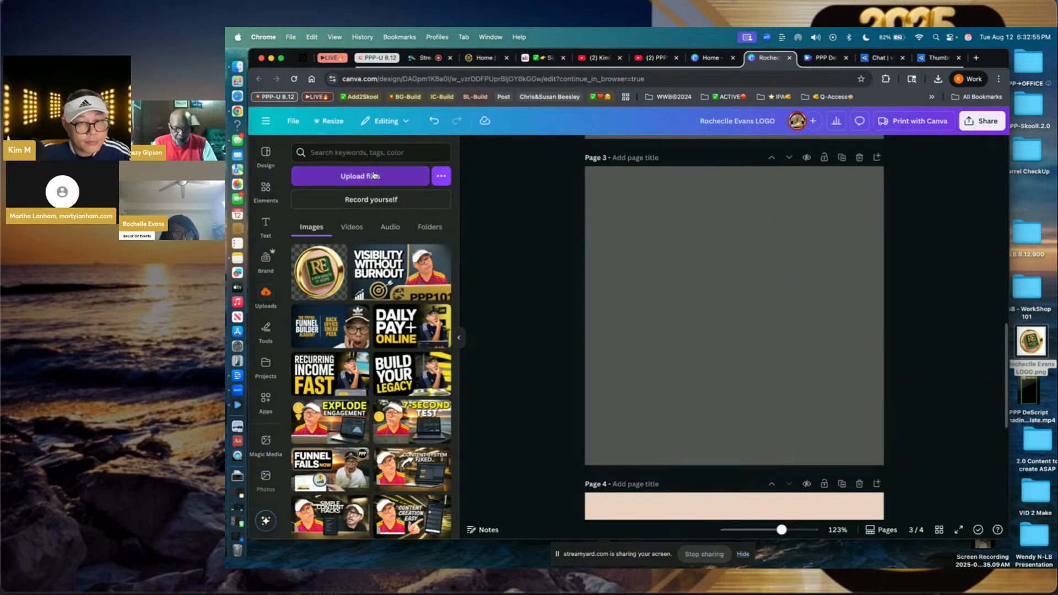
click(576, 256)
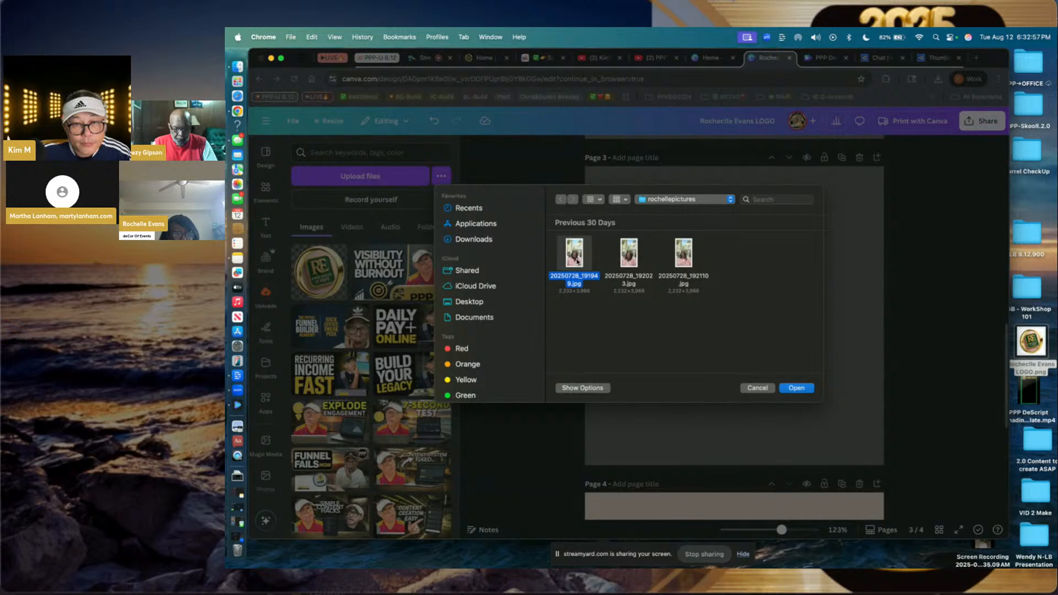
click(793, 388)
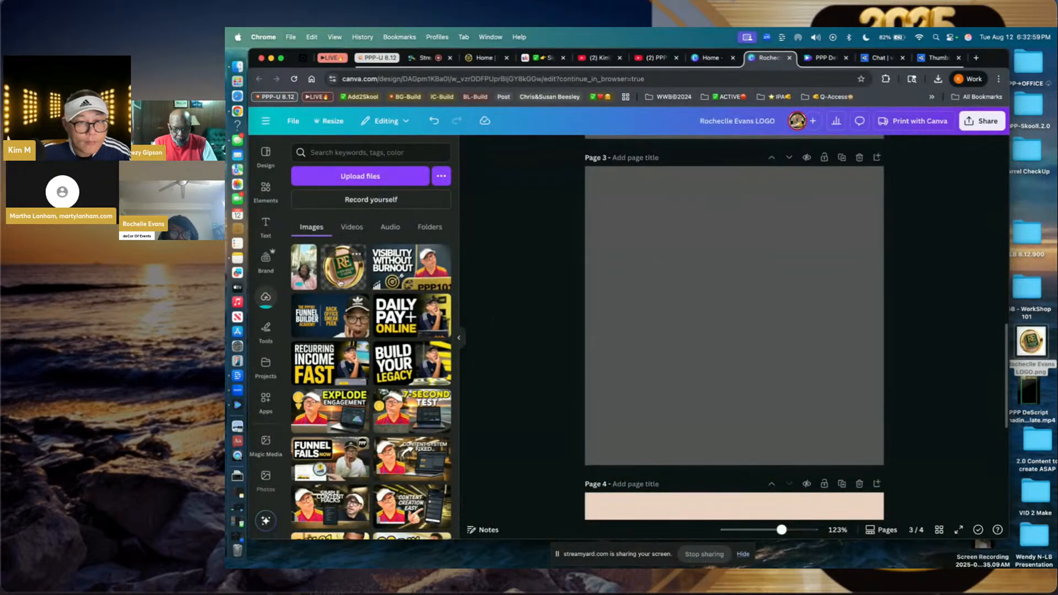
click(304, 267)
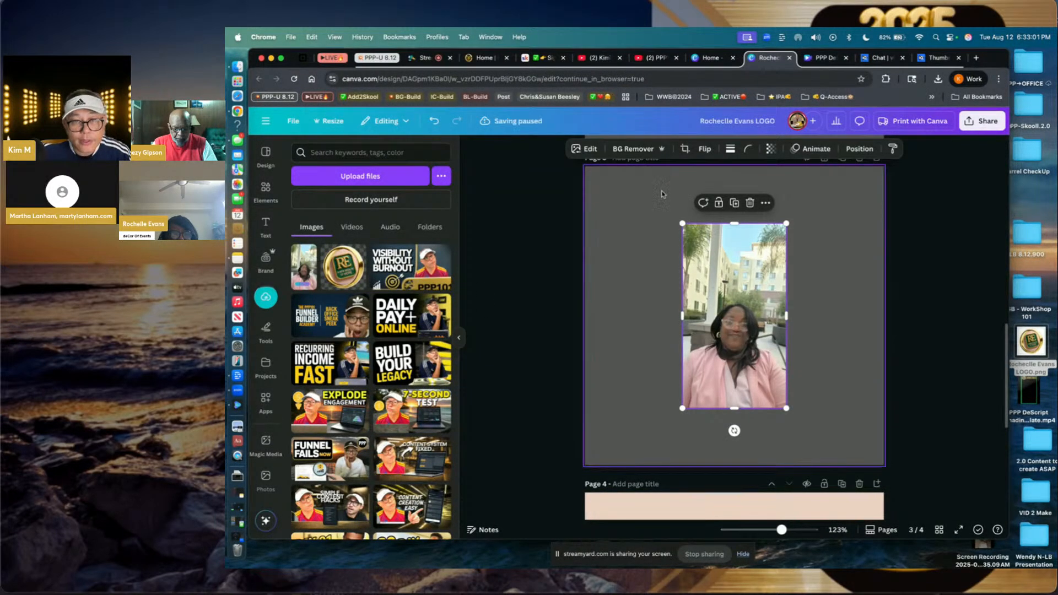
- Remove the photo's background with BG Remover and crop away the empty top
click(636, 148)
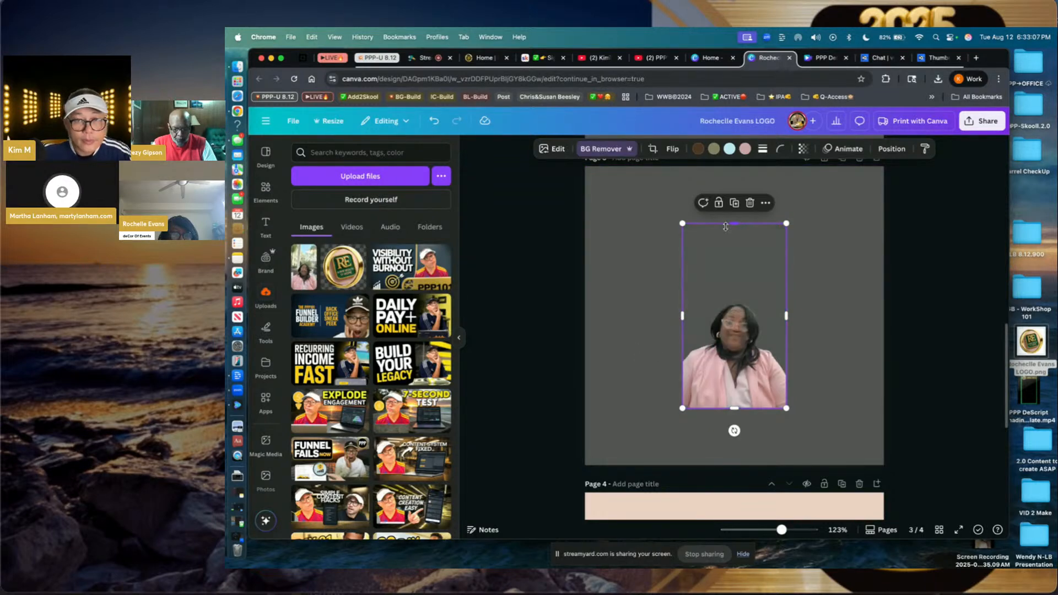
drag(734, 223, 734, 287)
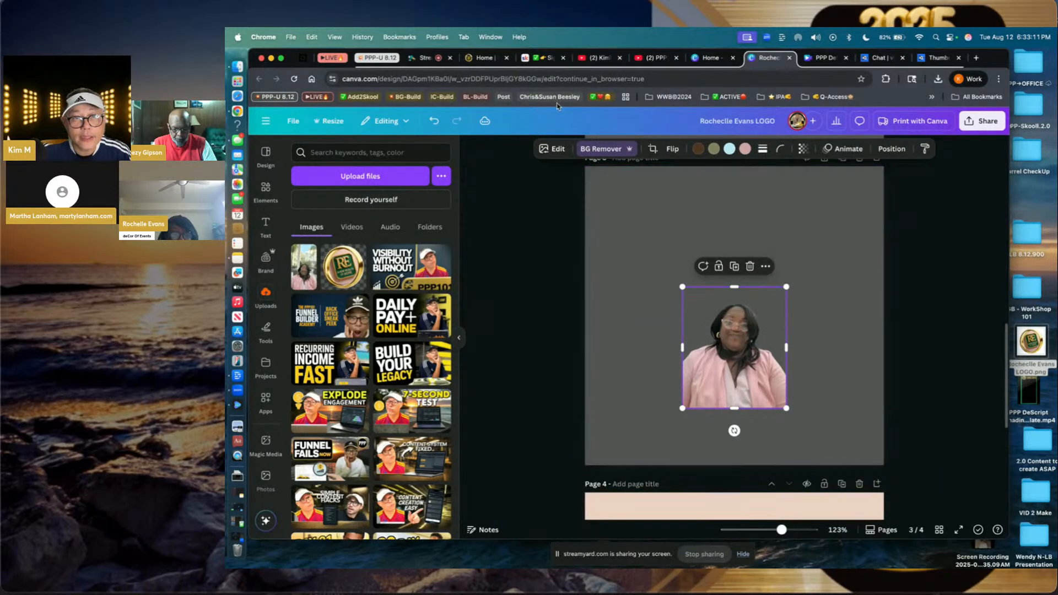
click(426, 57)
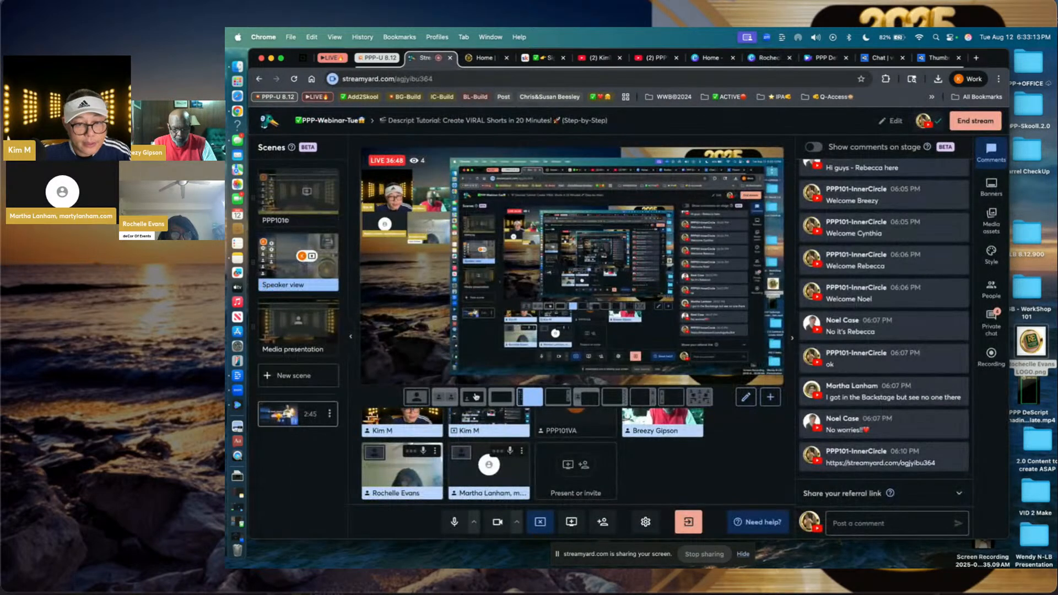
- Leave the StreamYard studio for the guest's Canva logo design with the cropped cutout
mouse_move(508, 467)
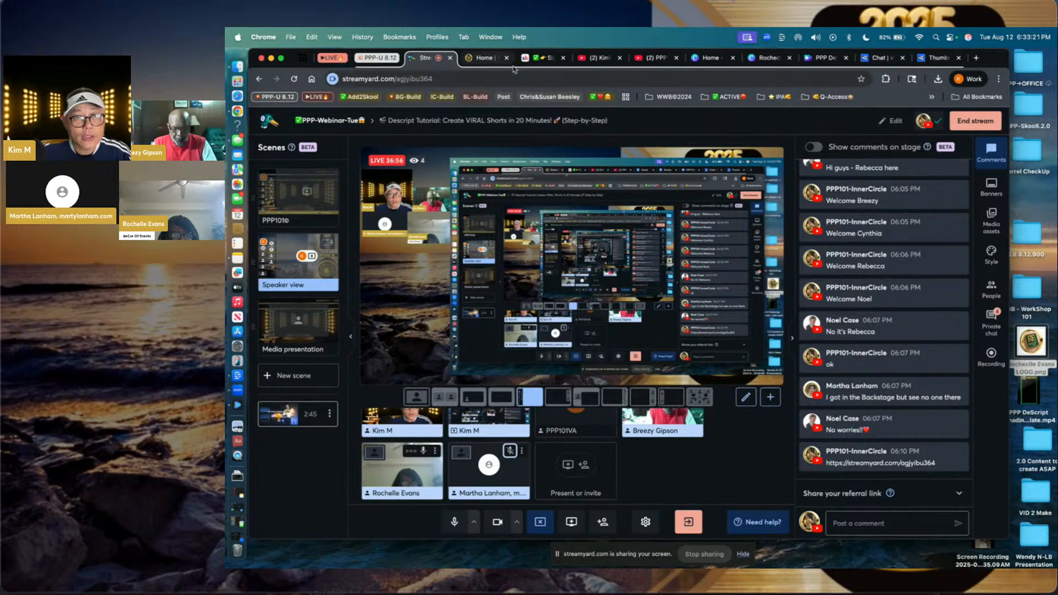
click(767, 58)
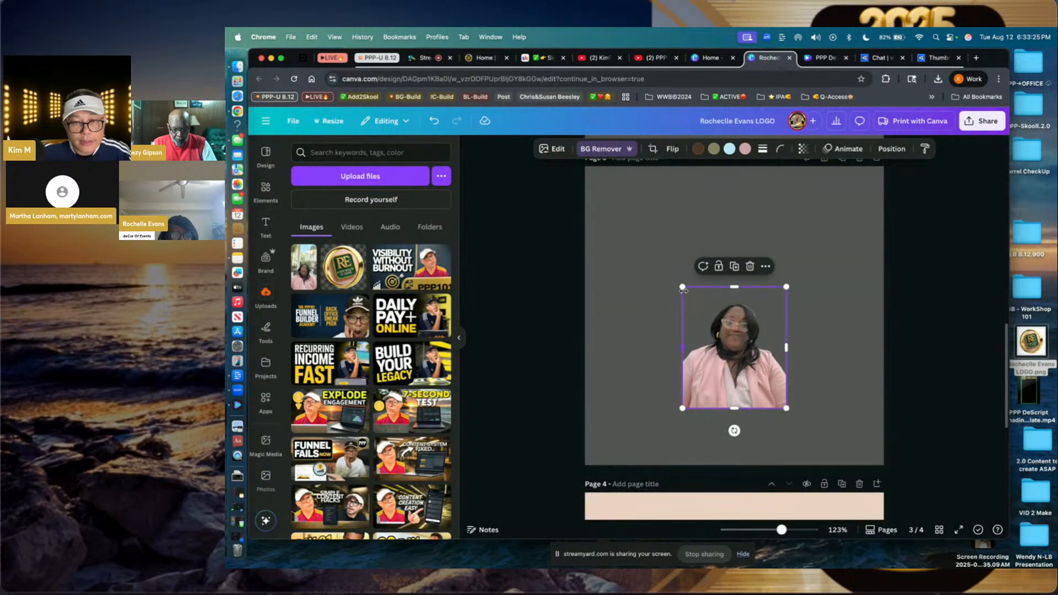
- Stretch the guest photo's corners and edges until it fills Canva page 3
drag(682, 288, 578, 184)
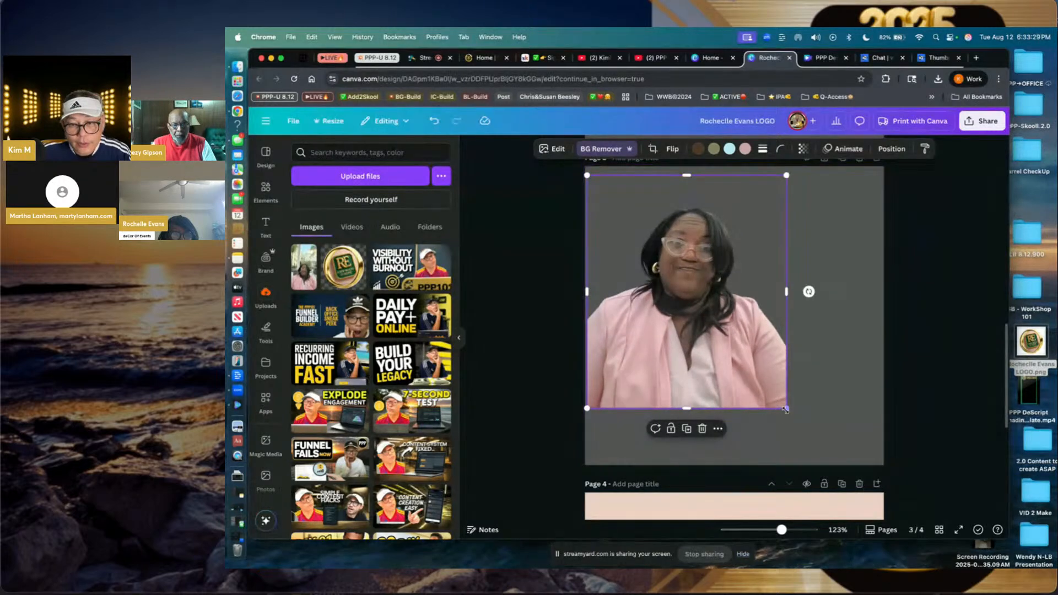
drag(786, 408, 859, 441)
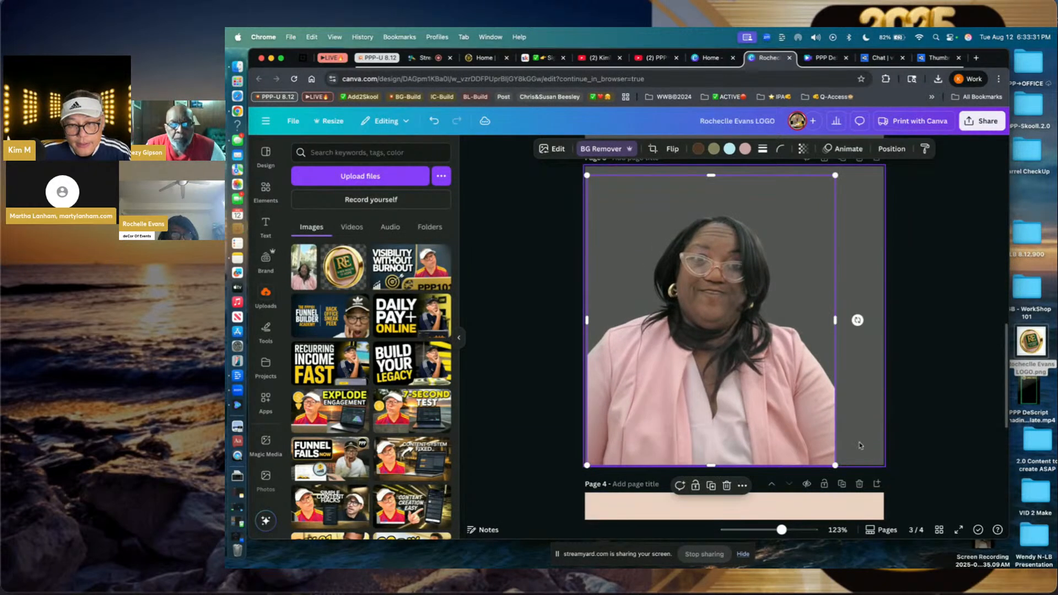
drag(834, 320, 884, 332)
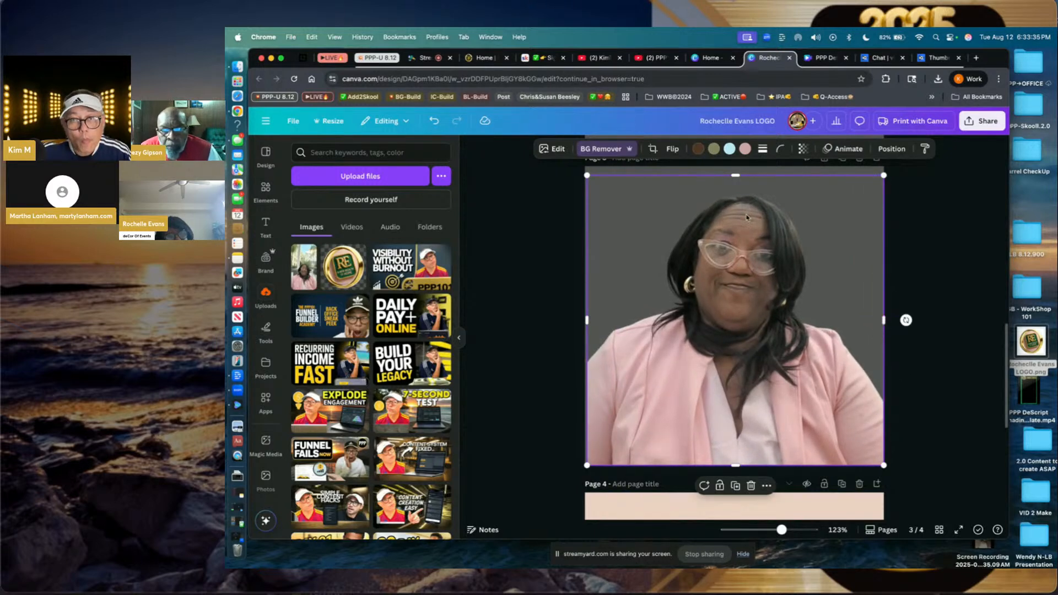
drag(736, 175, 737, 164)
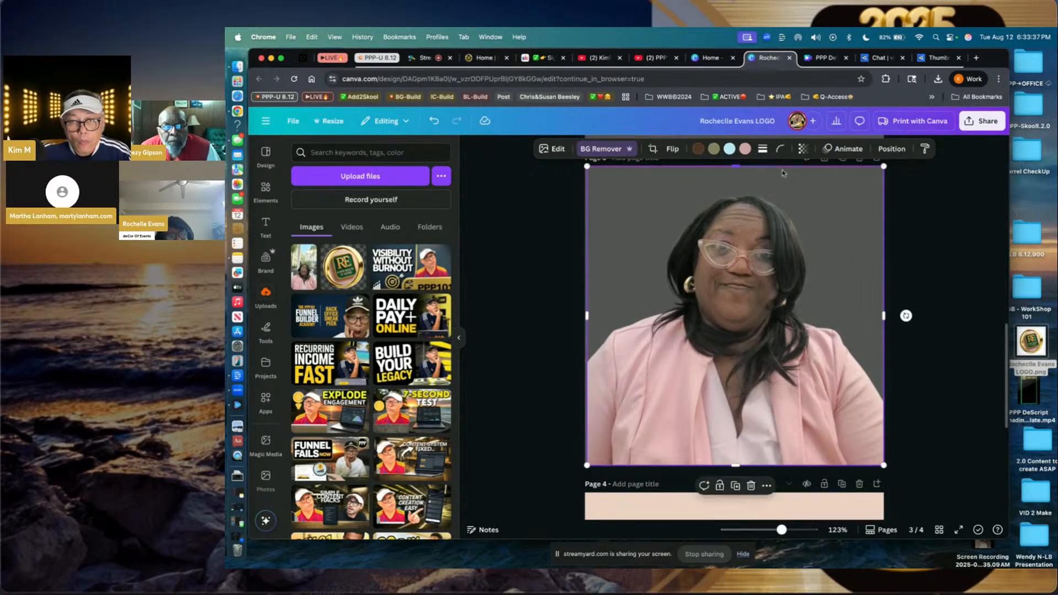
- Download only the current page 3 as a transparent PNG, then go to vidIQ Thumbnails
click(978, 122)
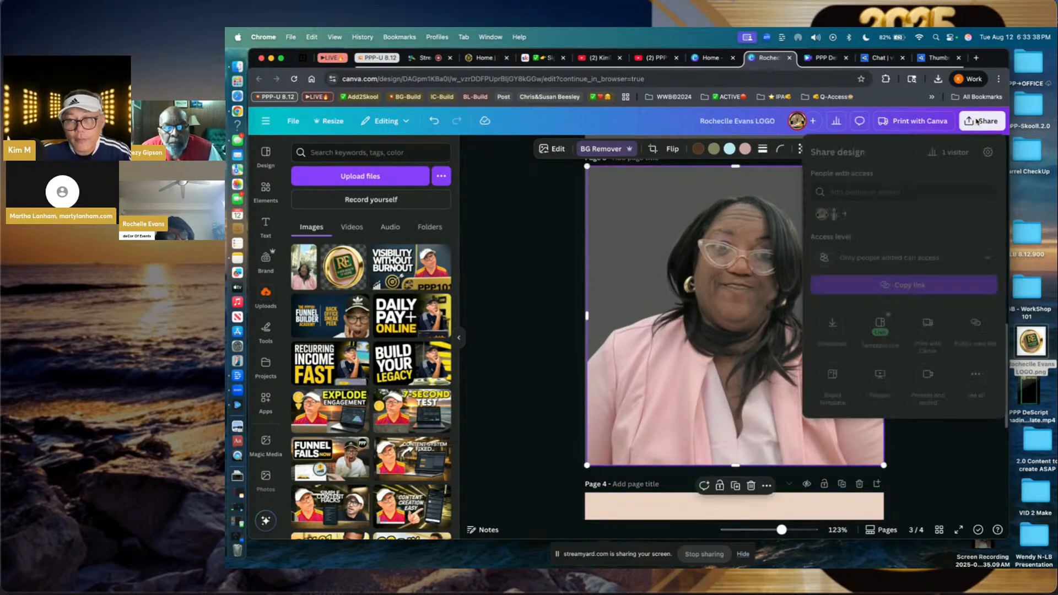
click(832, 323)
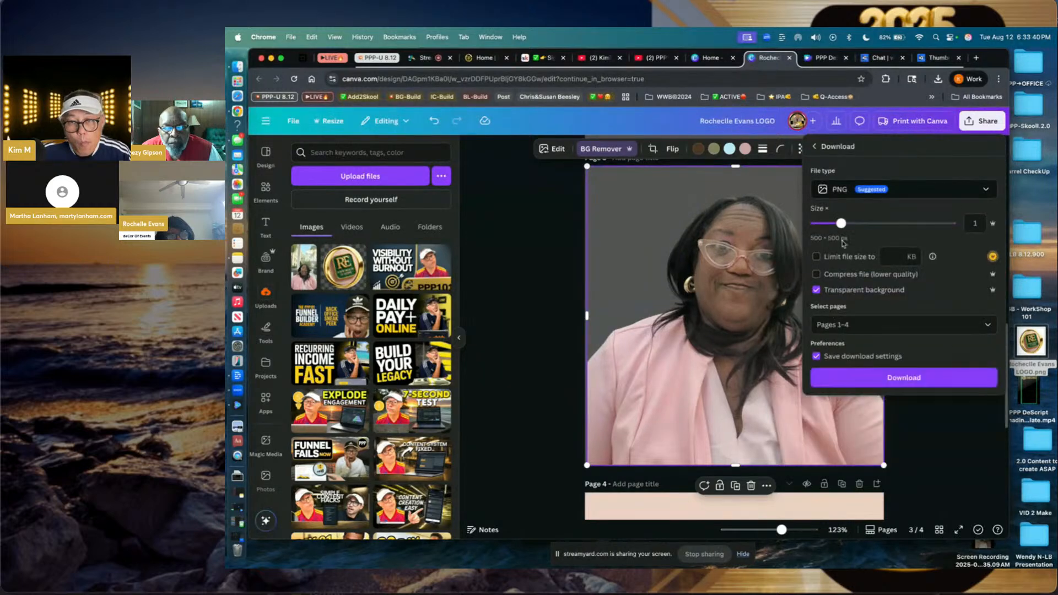
click(854, 328)
click(848, 369)
click(865, 470)
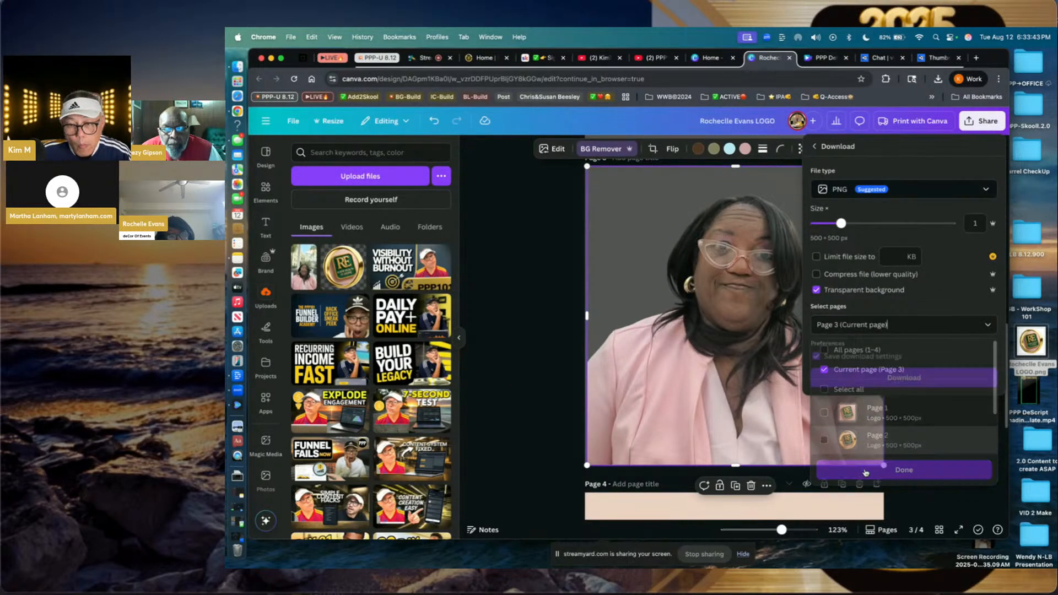
click(875, 378)
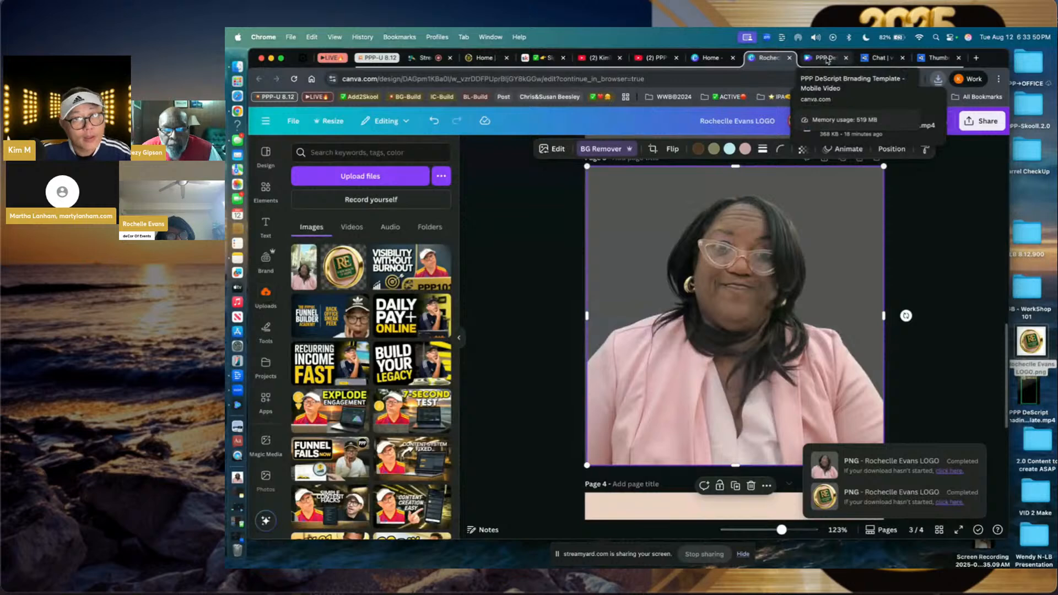
click(933, 64)
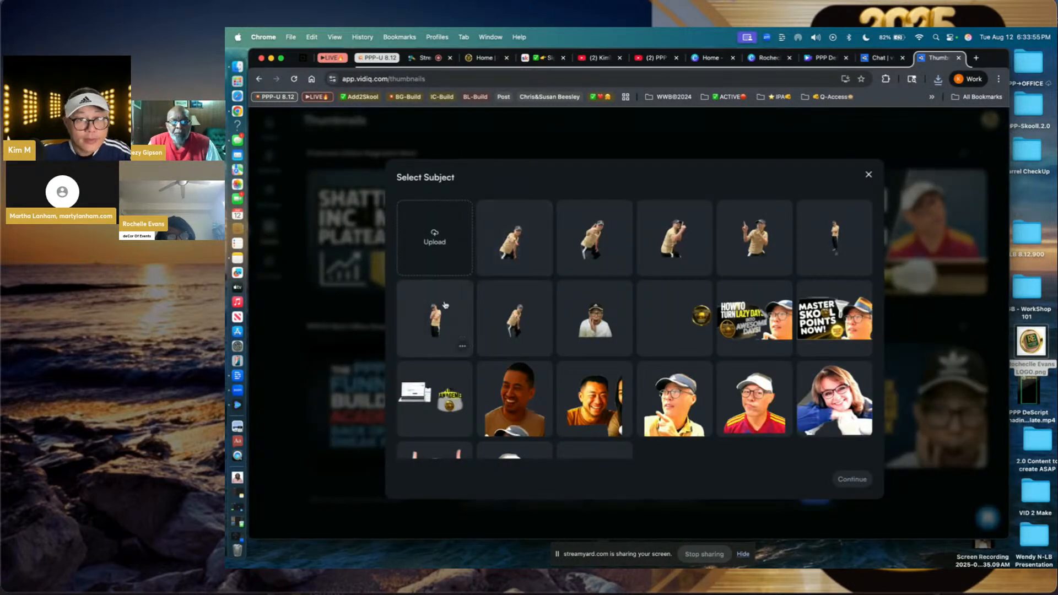
- Upload the guest logo PNG from Downloads and attach it as the thumbnail's subject
click(430, 243)
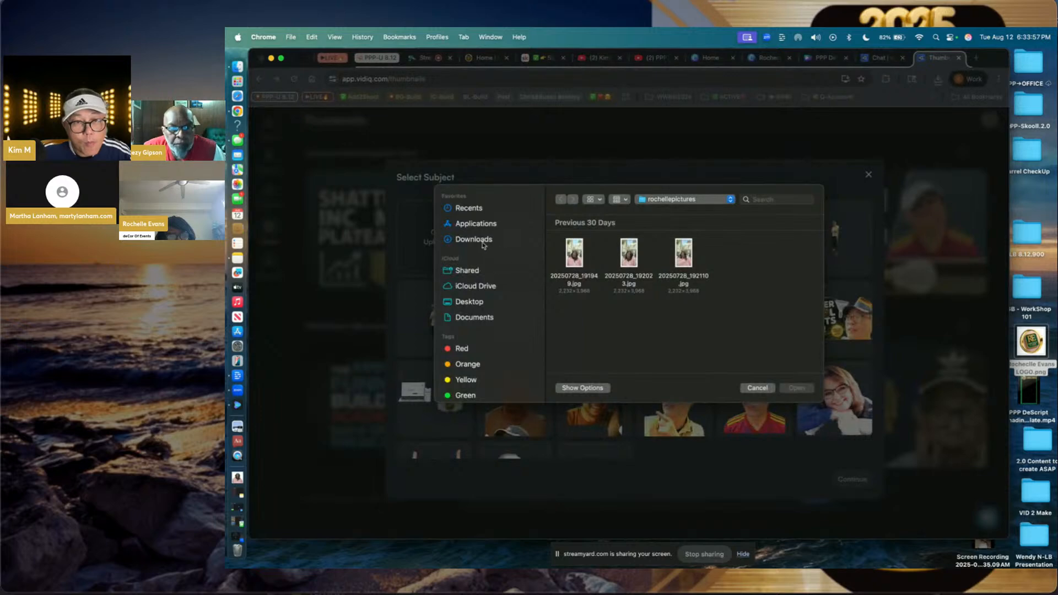
click(477, 239)
click(568, 254)
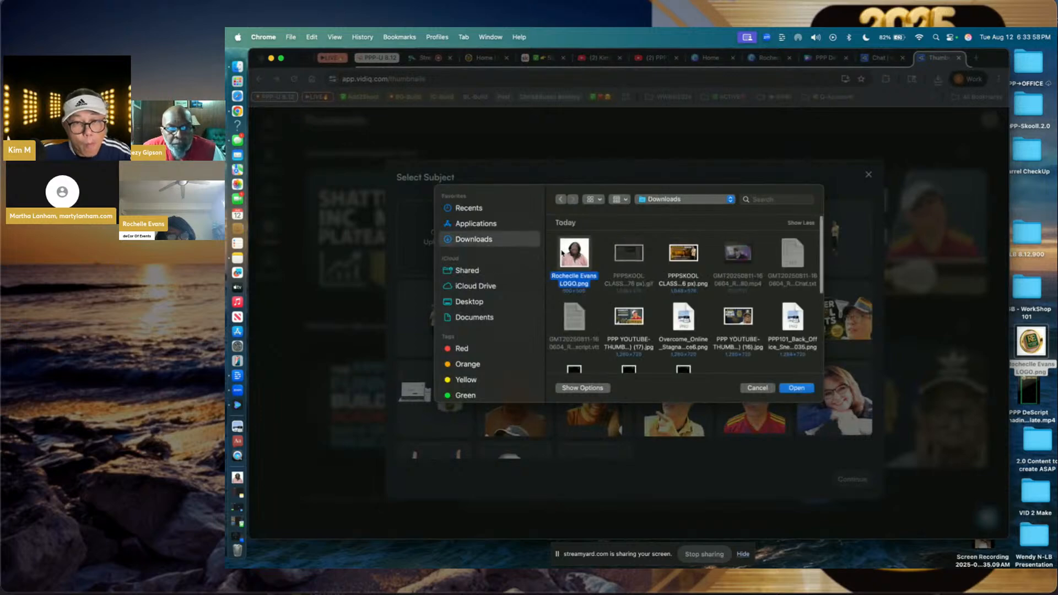
click(796, 388)
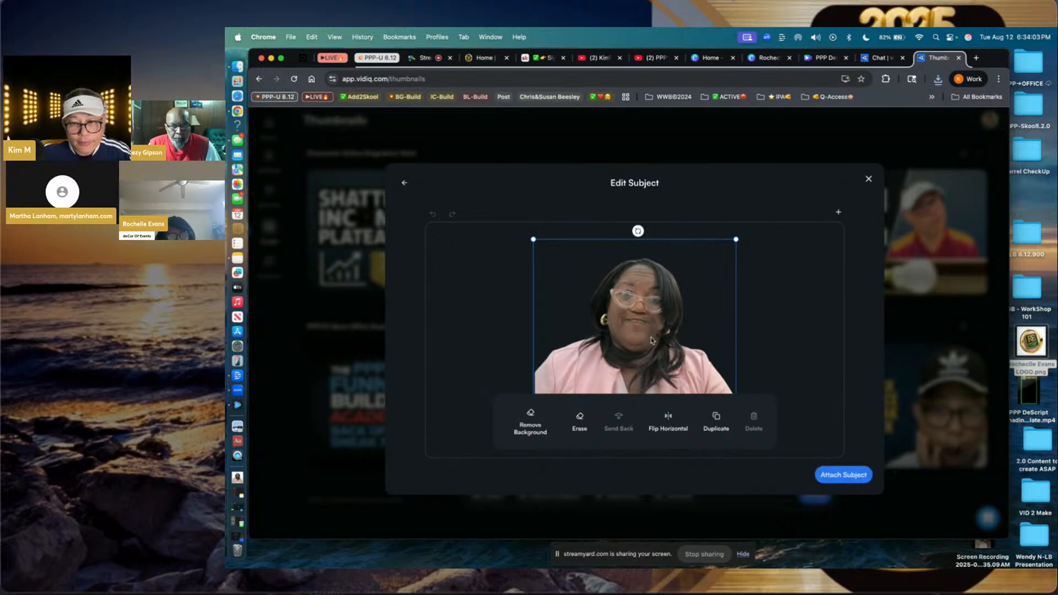
click(834, 477)
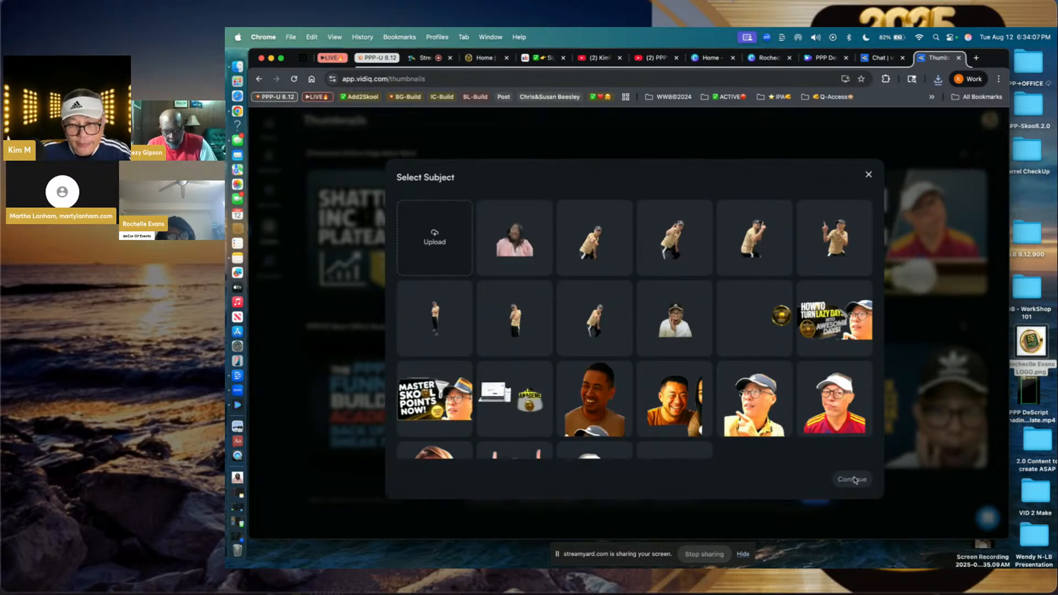
click(536, 259)
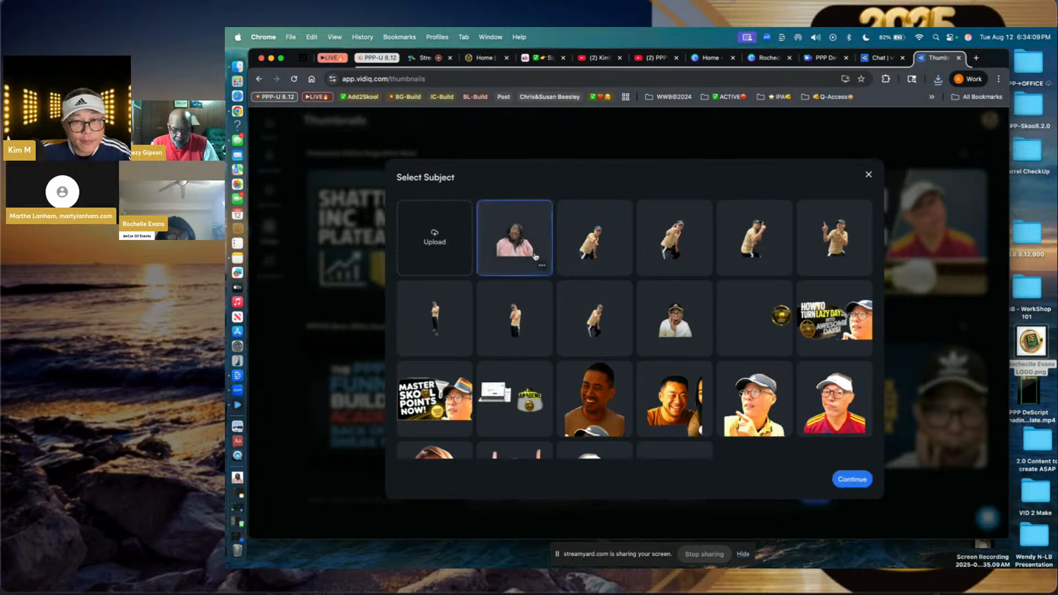
click(852, 480)
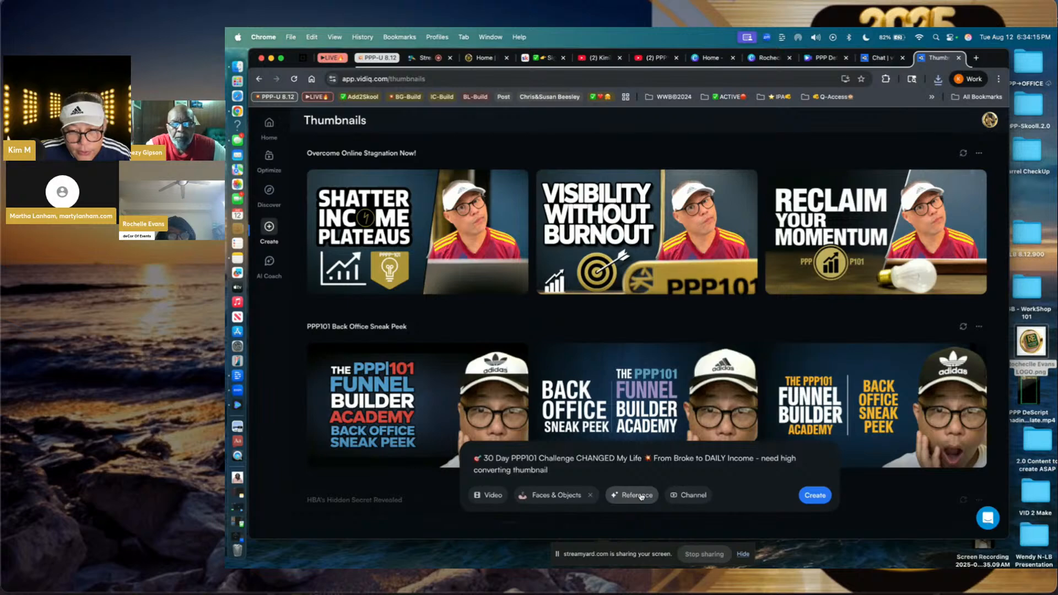
- Link your YouTube channel to the prompt and create three new thumbnails
click(681, 495)
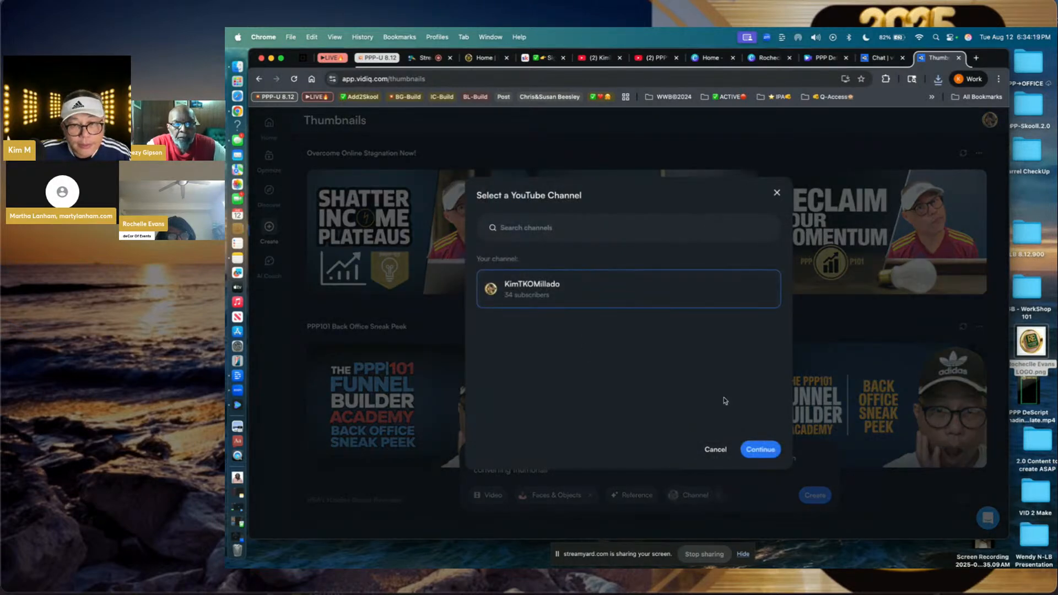
click(761, 449)
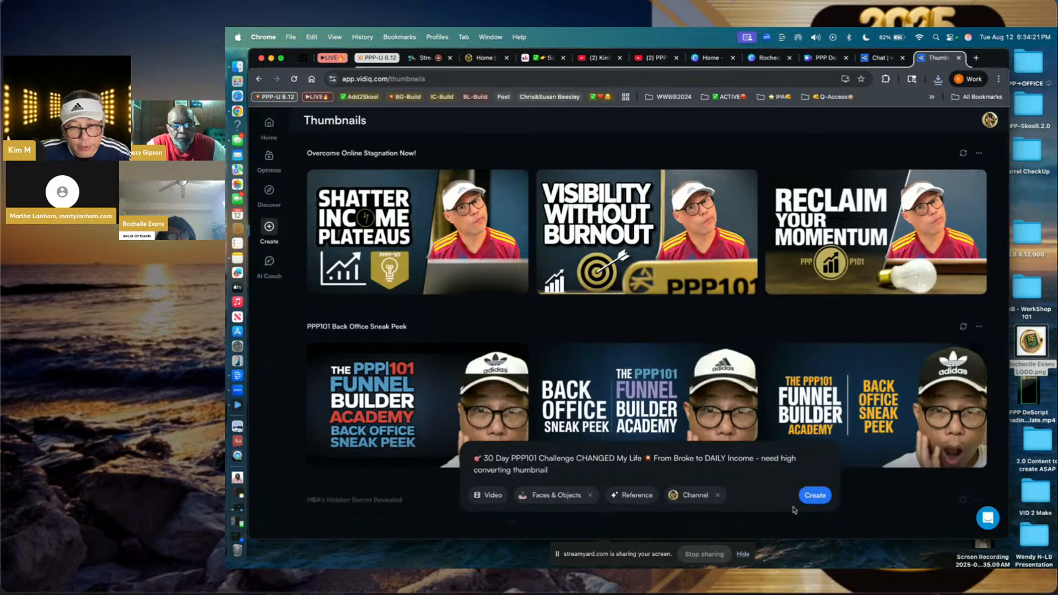
click(816, 497)
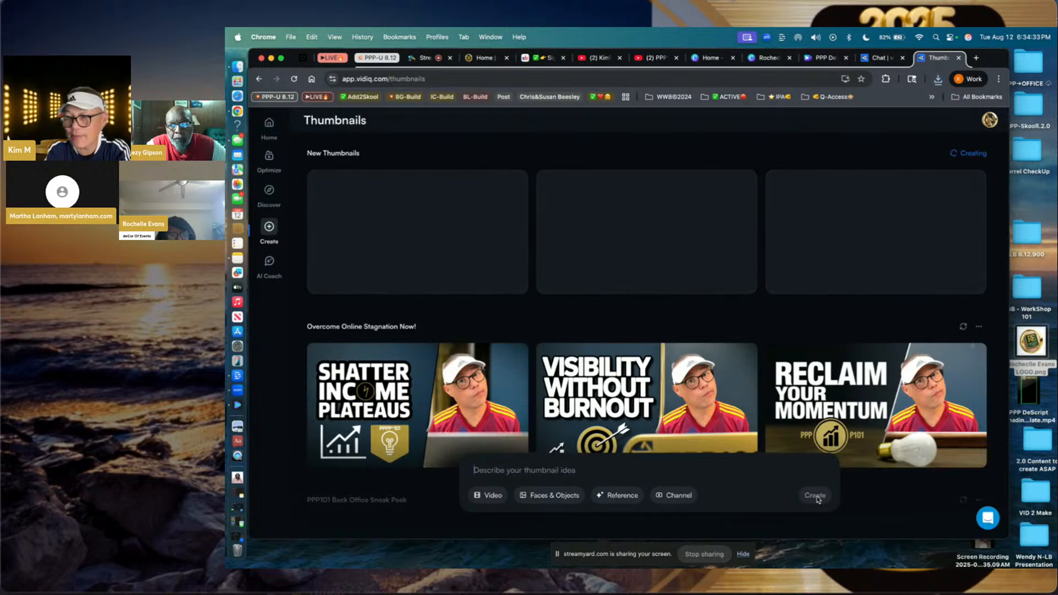
- In the StreamYard studio, remove the shared-screen tile from the live stage
click(428, 58)
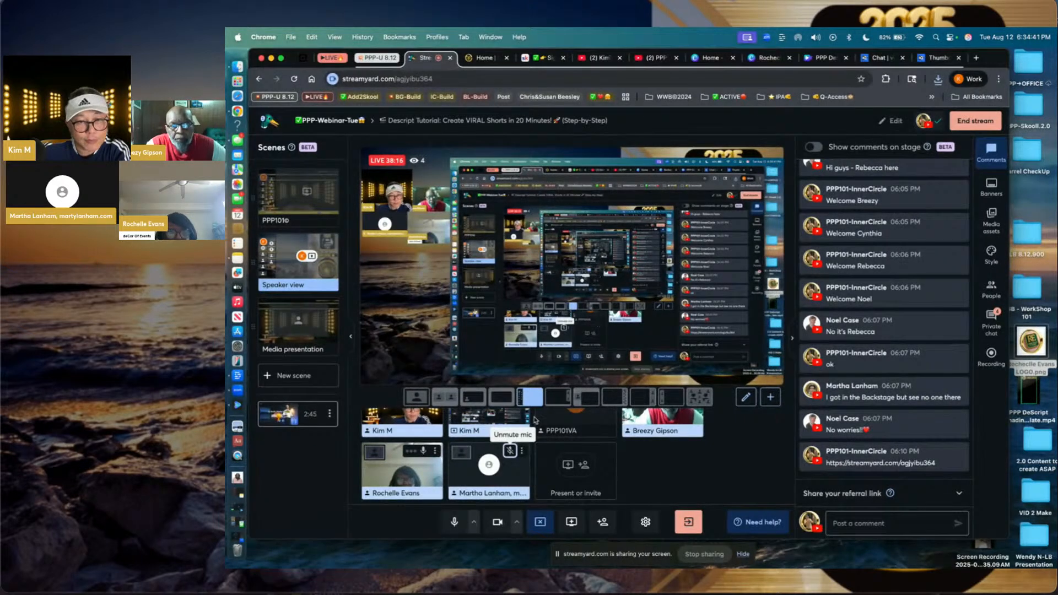
mouse_move(499, 467)
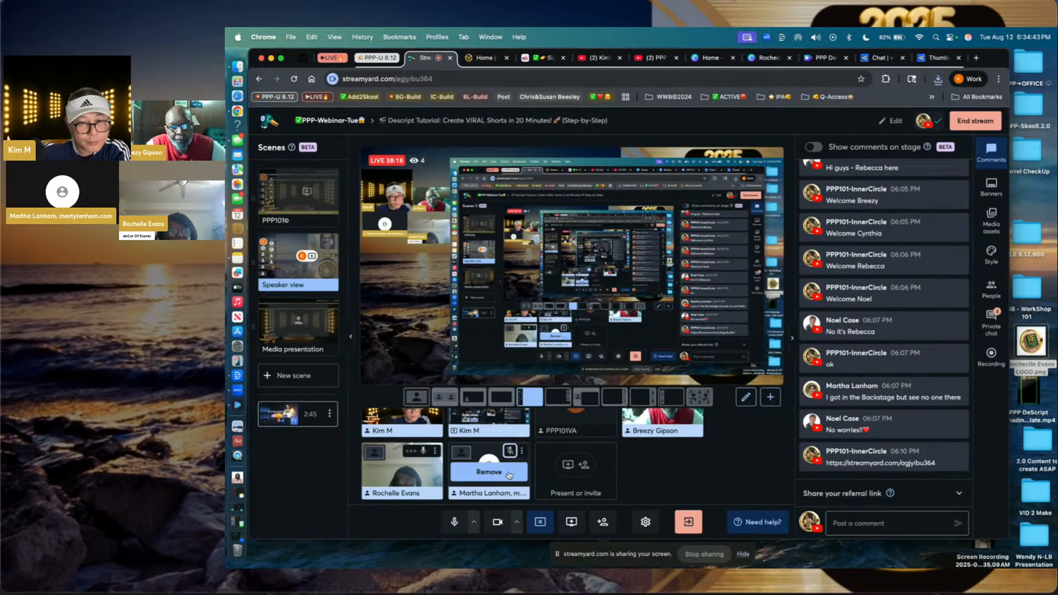
scroll(517, 468, up, 1)
click(492, 428)
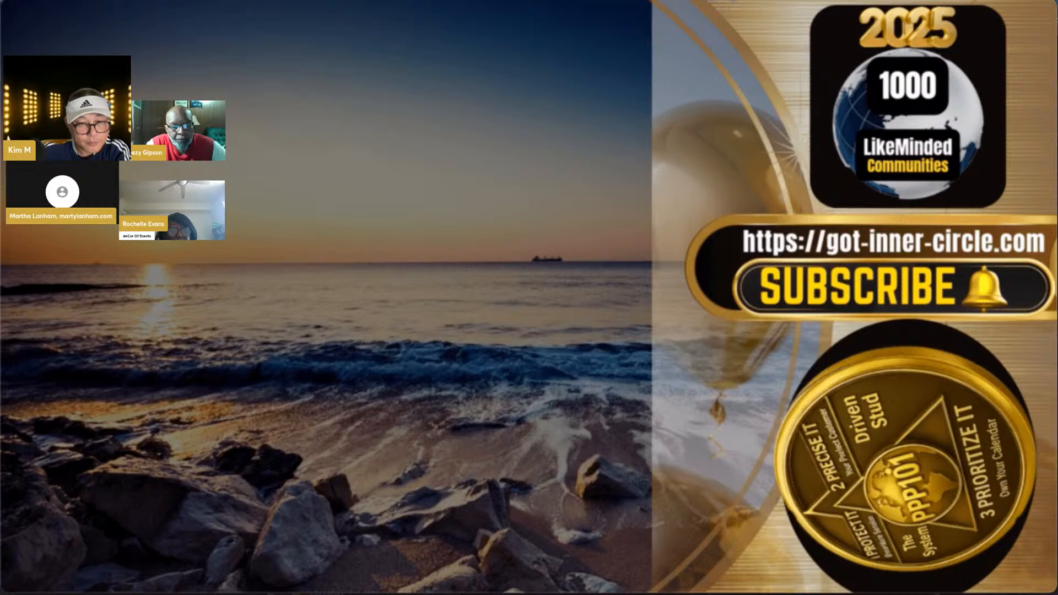
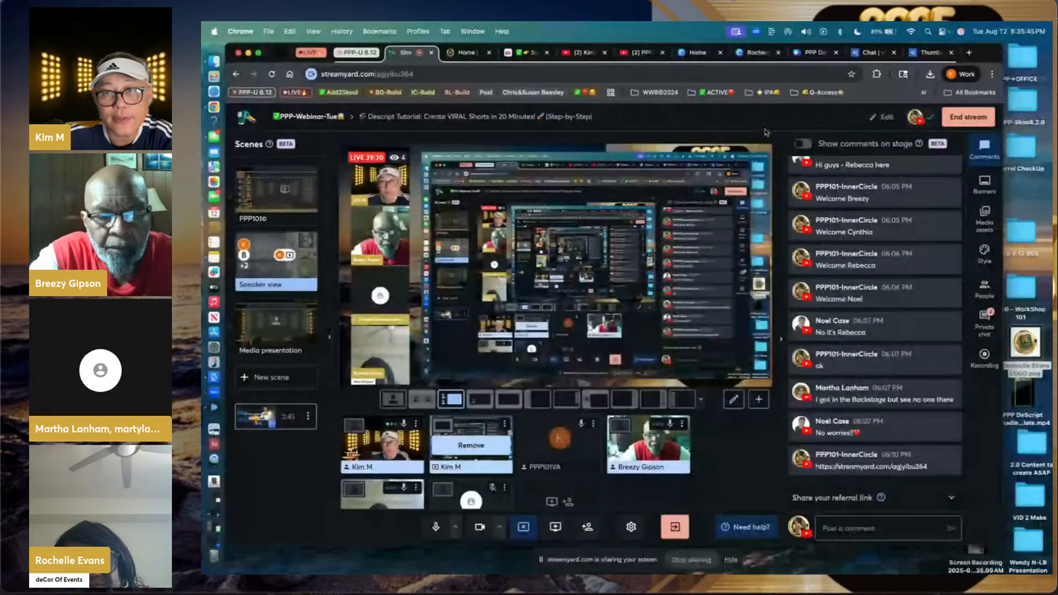
- Bring the vidIQ Thumbnails page into view in the shared Chrome window
click(926, 53)
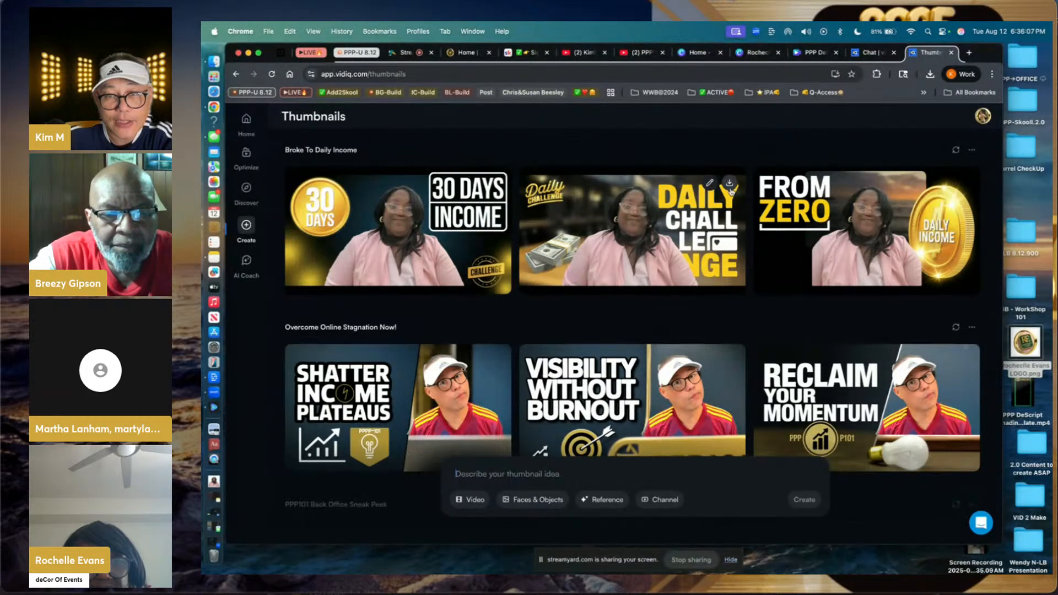
- Download the Daily Challenge and From Zero thumbnails, then reuse the Broke To Daily Income prompt
click(730, 184)
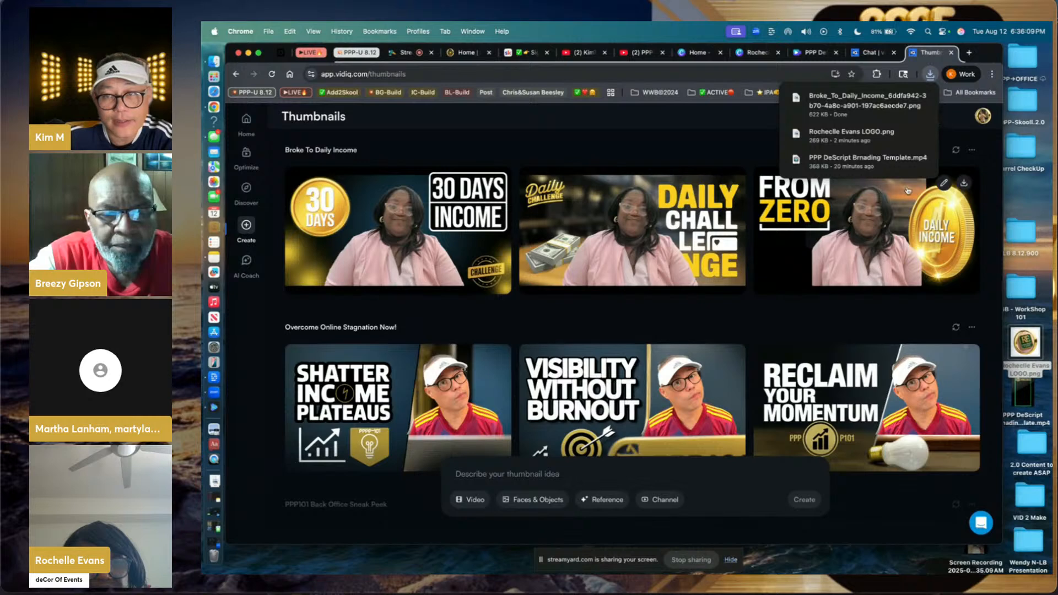
click(964, 184)
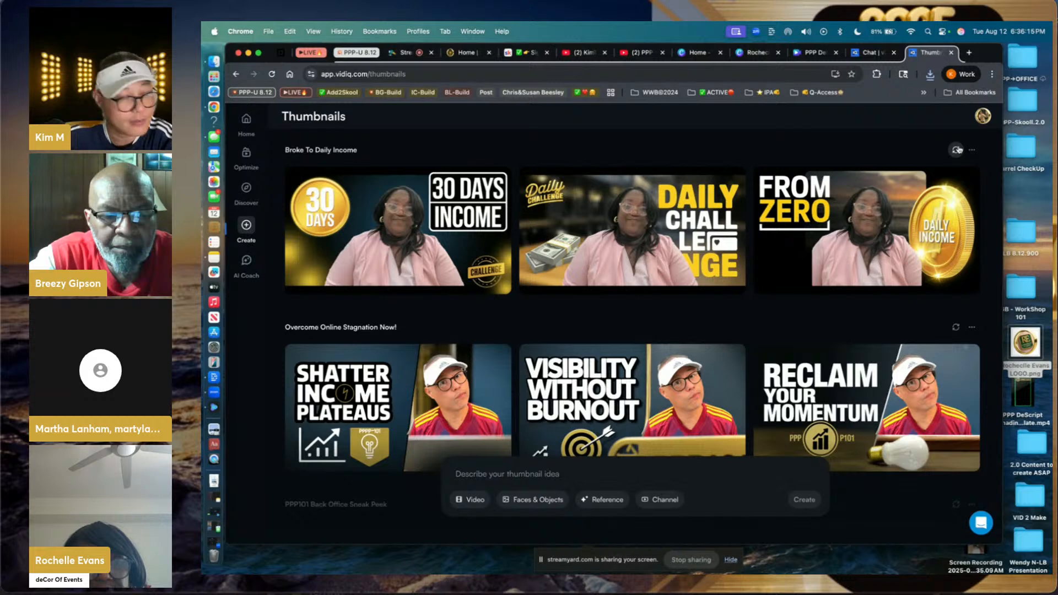
click(956, 150)
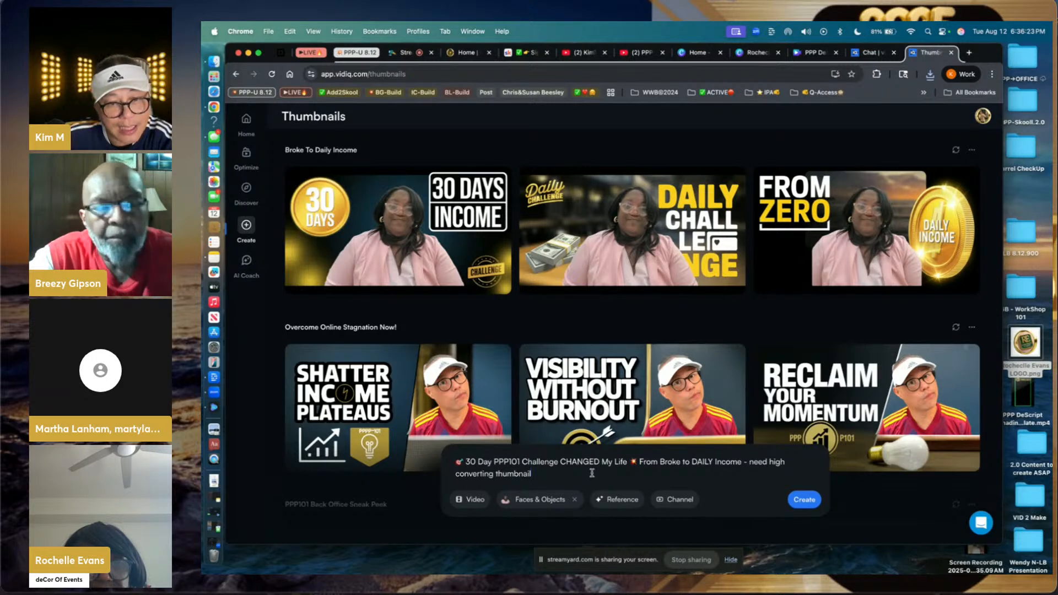
- Attach the woman in pink as the face and link your channel, leaving no video attached
click(535, 500)
click(497, 237)
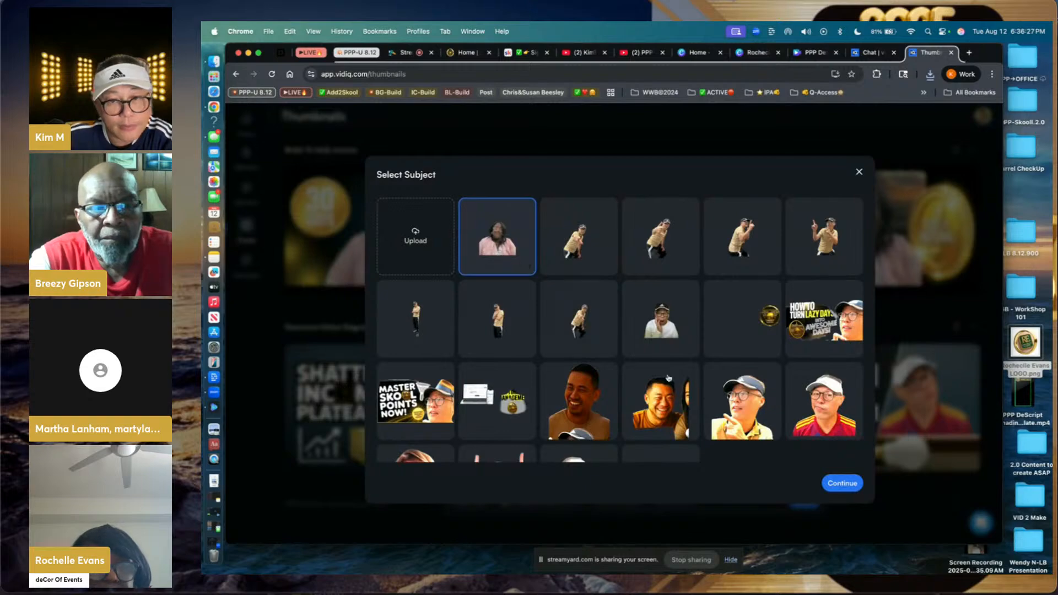
click(841, 483)
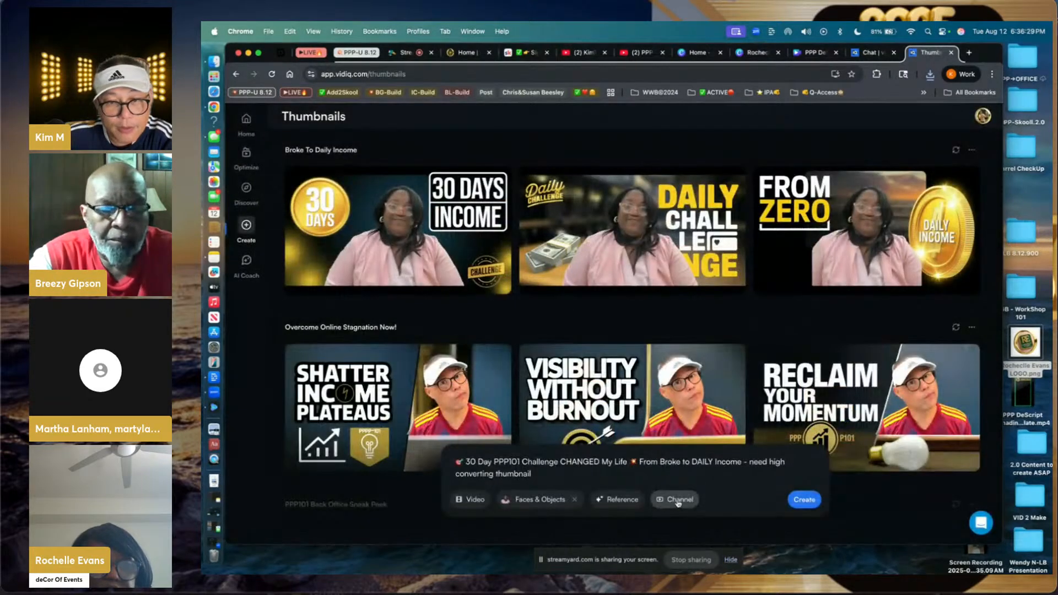
click(676, 500)
click(609, 287)
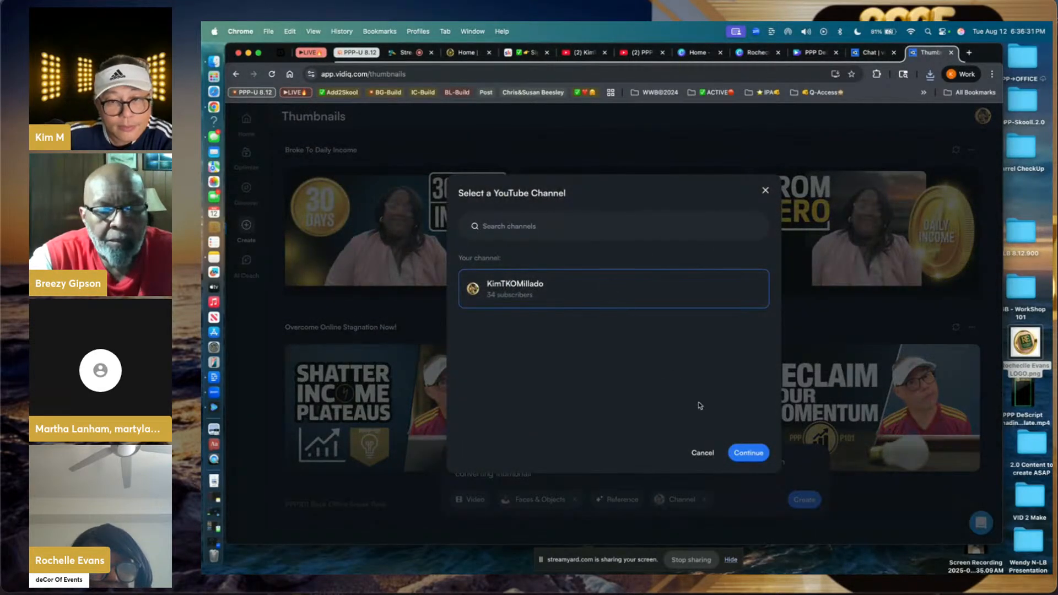
click(748, 452)
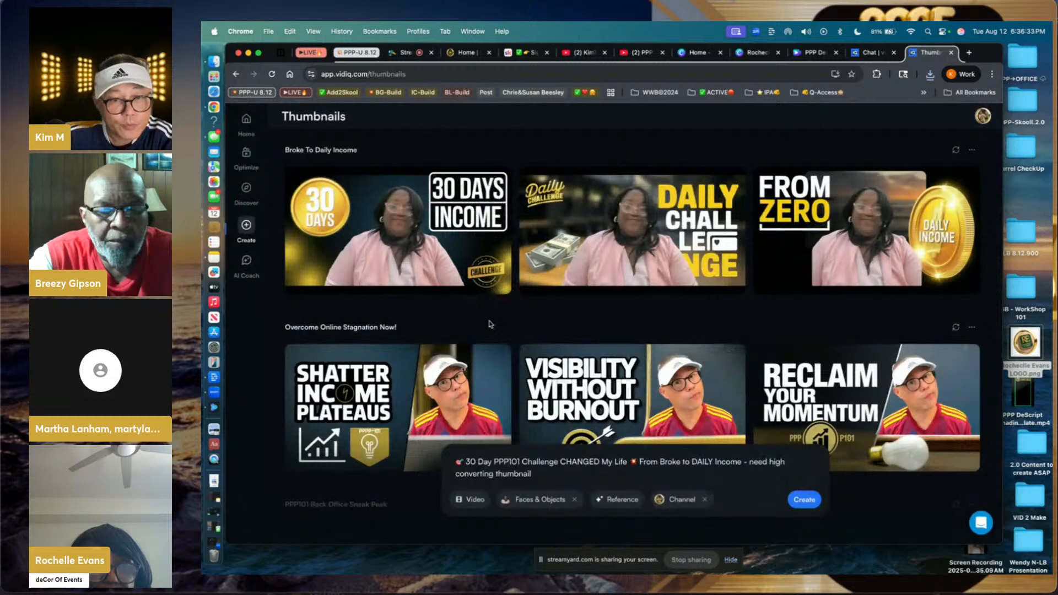
click(472, 501)
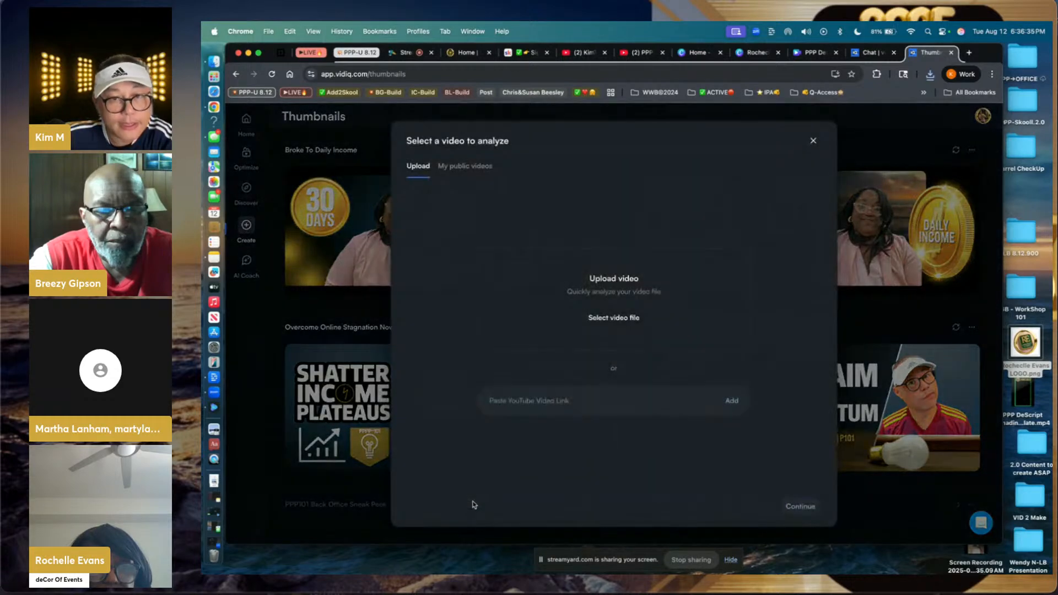
click(813, 141)
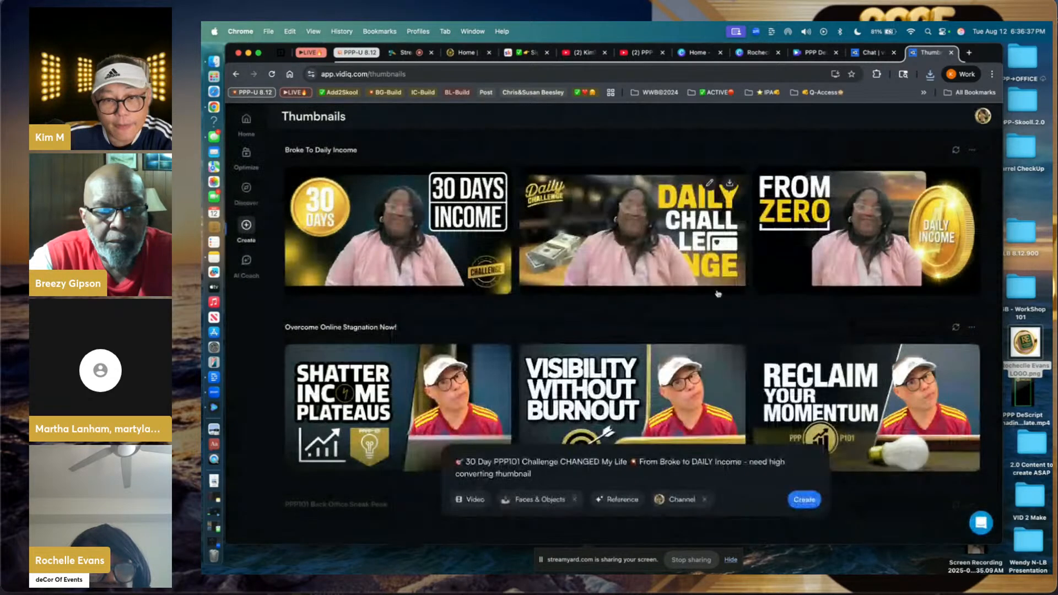
click(614, 499)
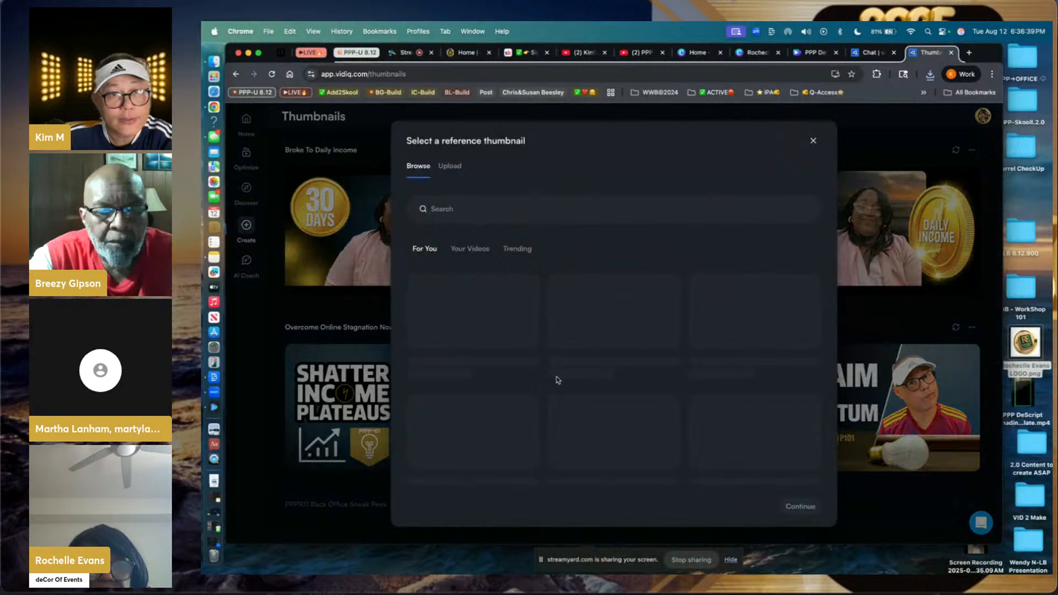
- Search reference thumbnails for '30 days challenge' and browse the results
click(470, 210)
text(30)
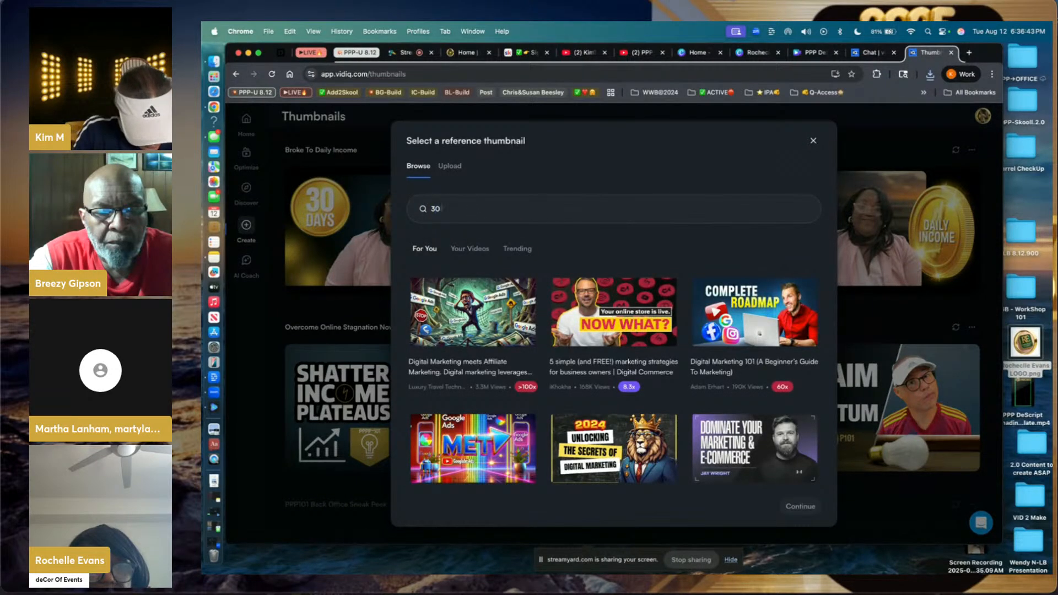
text( days challenge)
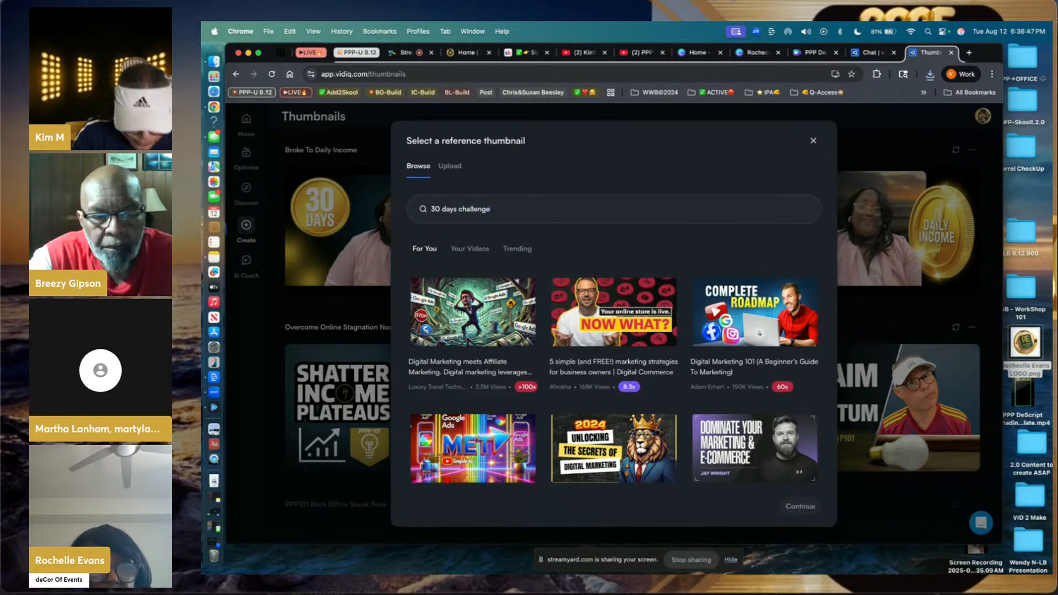
key(Return)
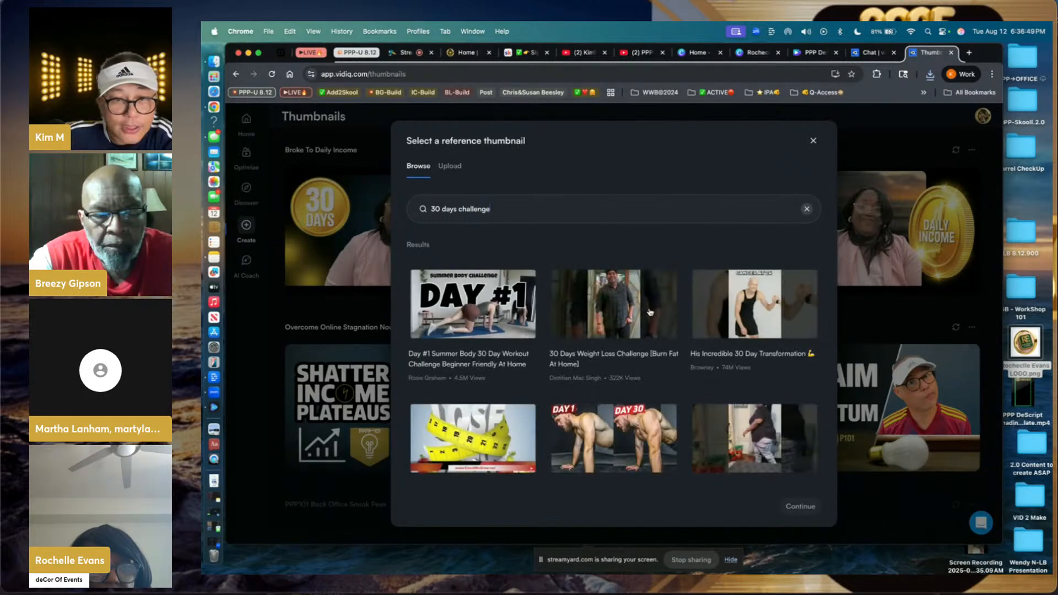
scroll(597, 416, down, 5)
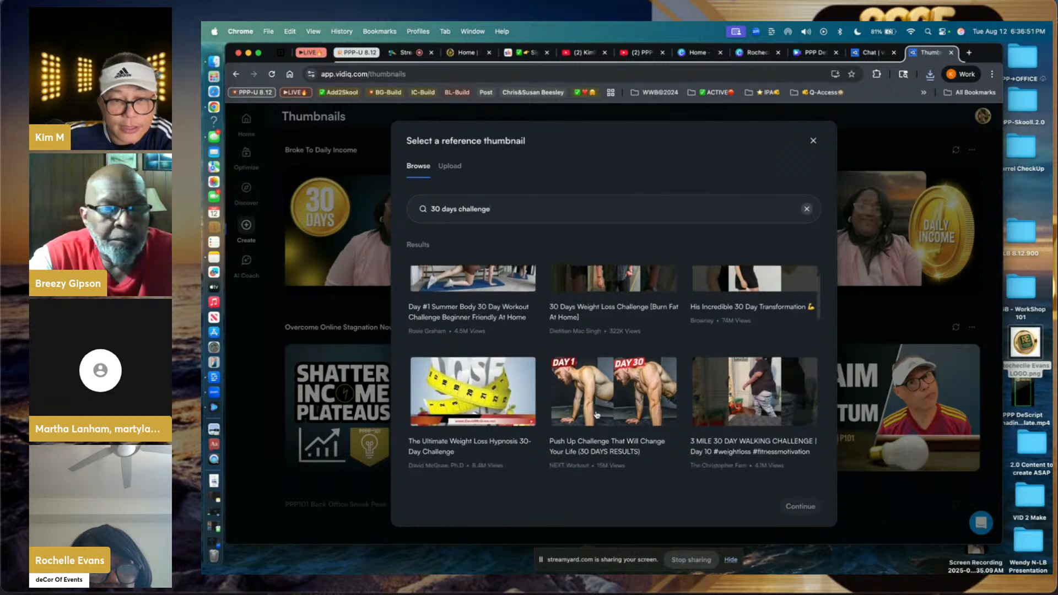
scroll(597, 416, down, 5)
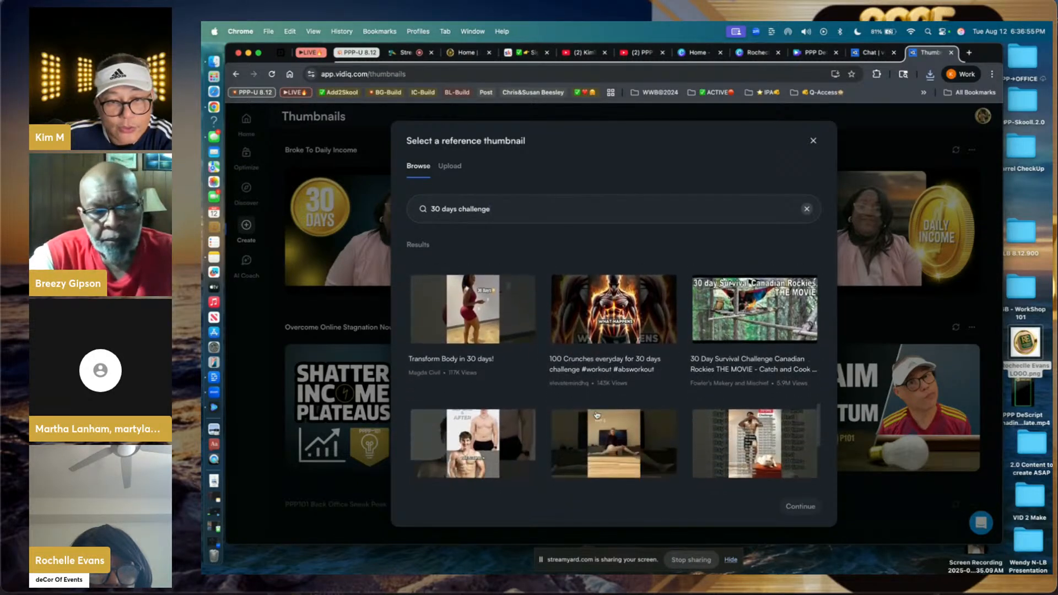
scroll(597, 415, down, 1)
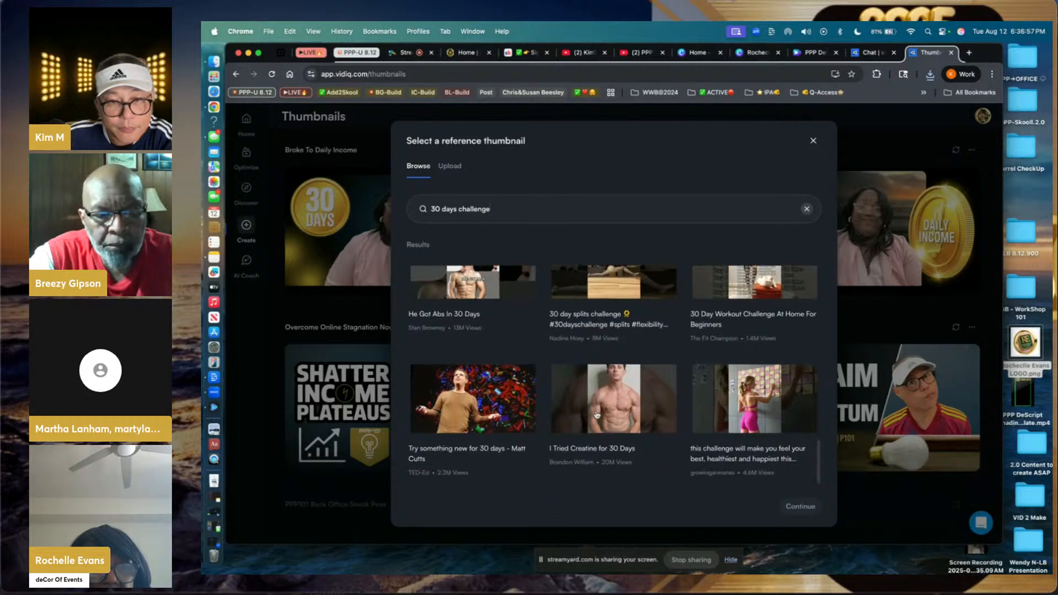
scroll(597, 415, up, 3)
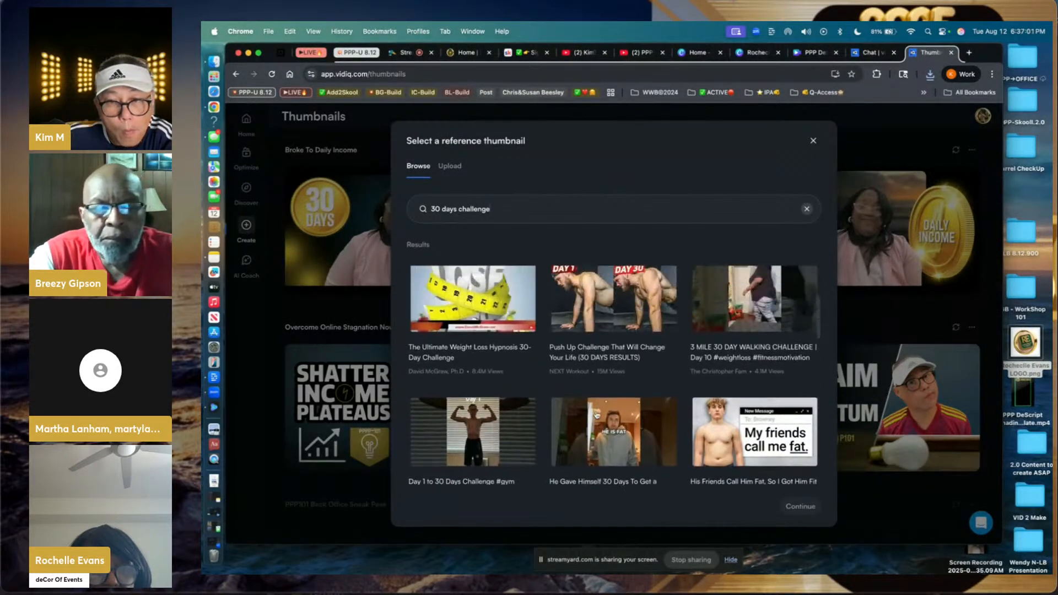
scroll(597, 414, down, 1)
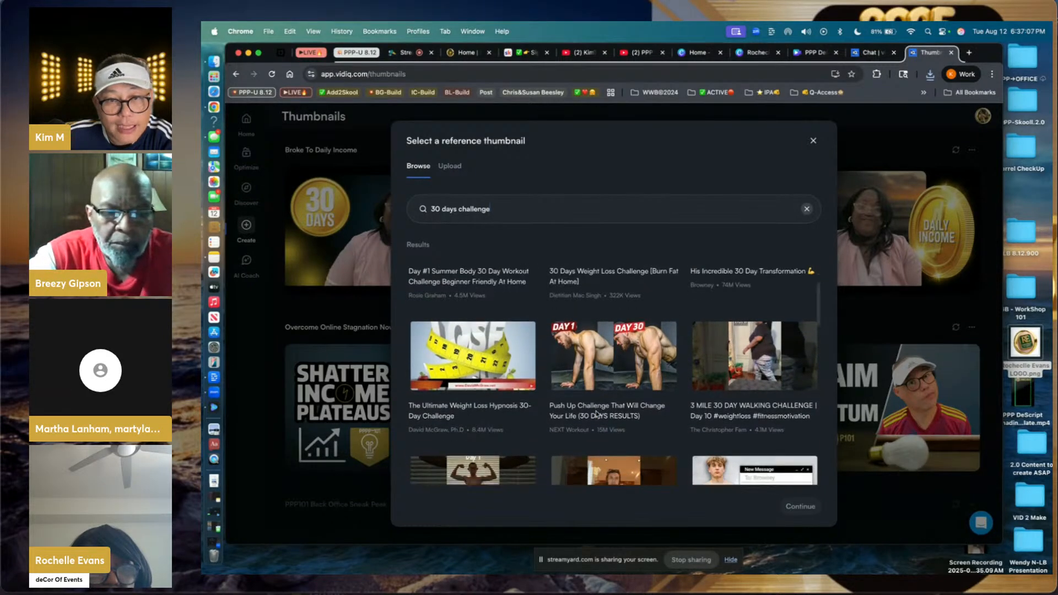
scroll(597, 414, down, 5)
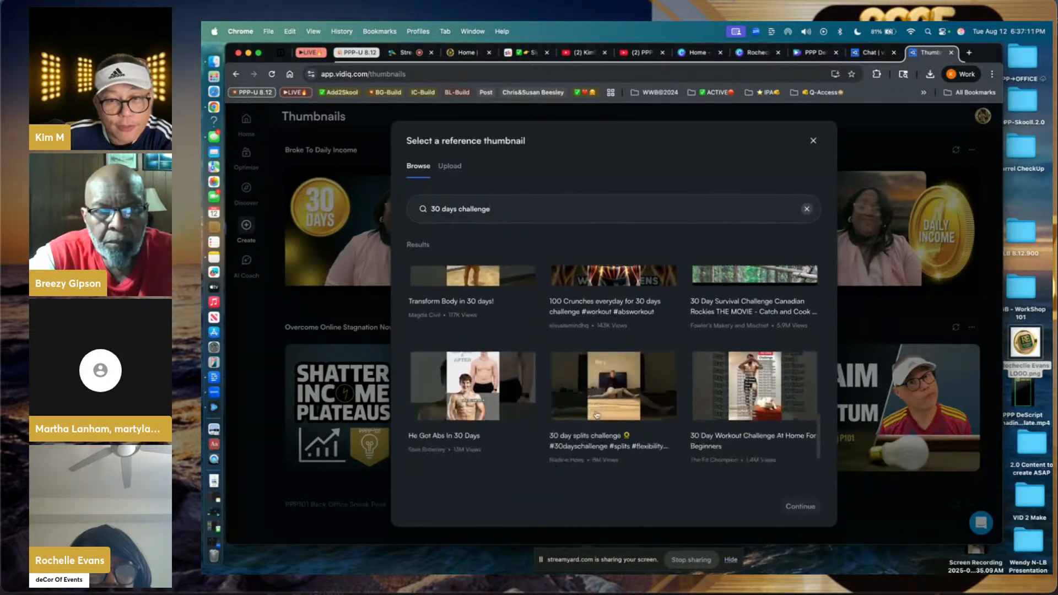
scroll(597, 415, down, 2)
scroll(597, 415, down, 6)
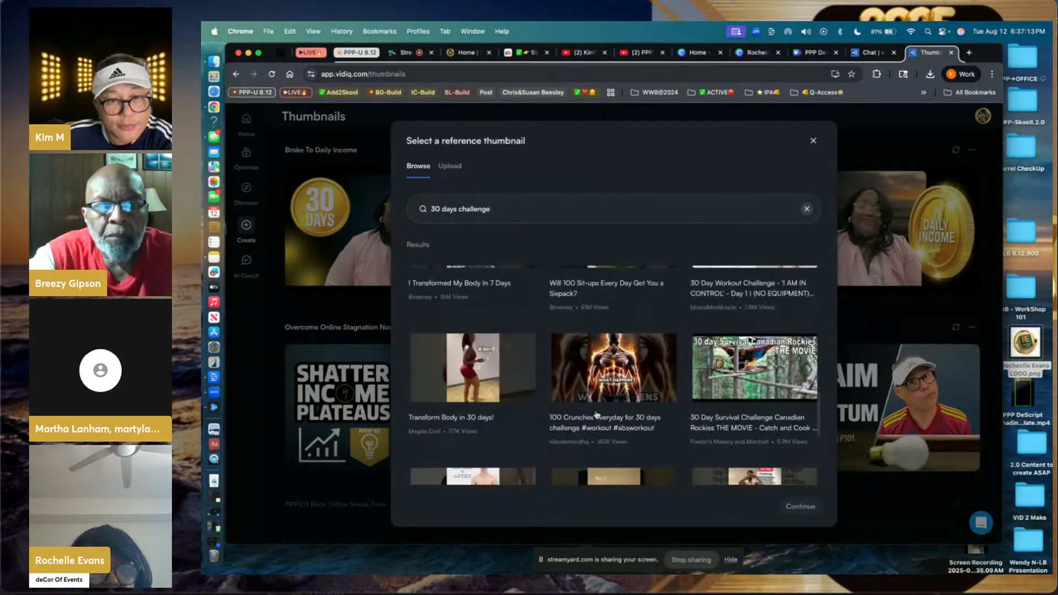
scroll(597, 415, up, 15)
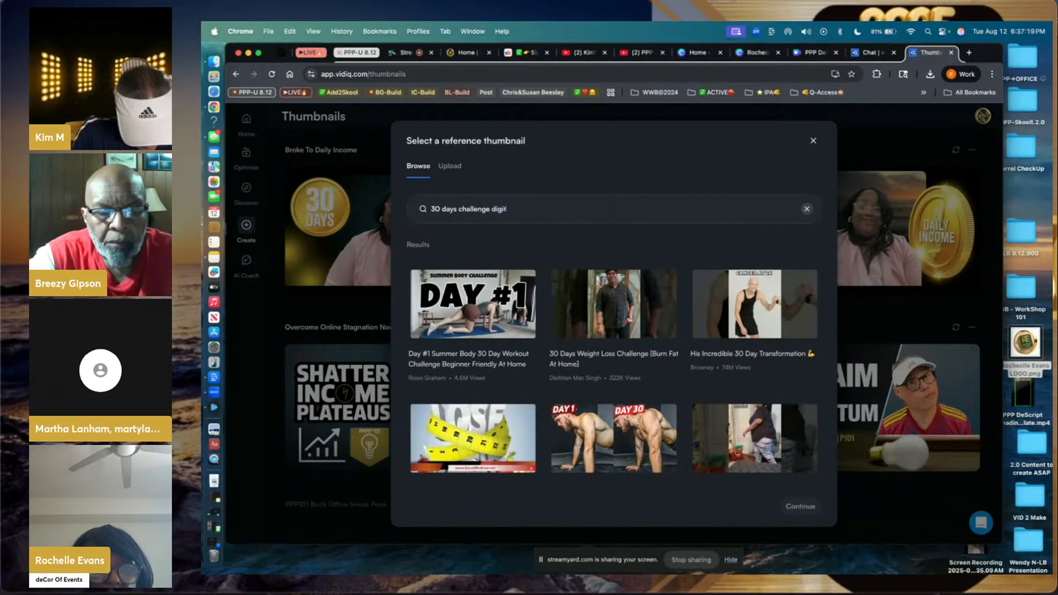
- Refine the search to '30 days challenge digital' and attach the 30-Day Digital Minimalism Challenge thumbnail
key(Return)
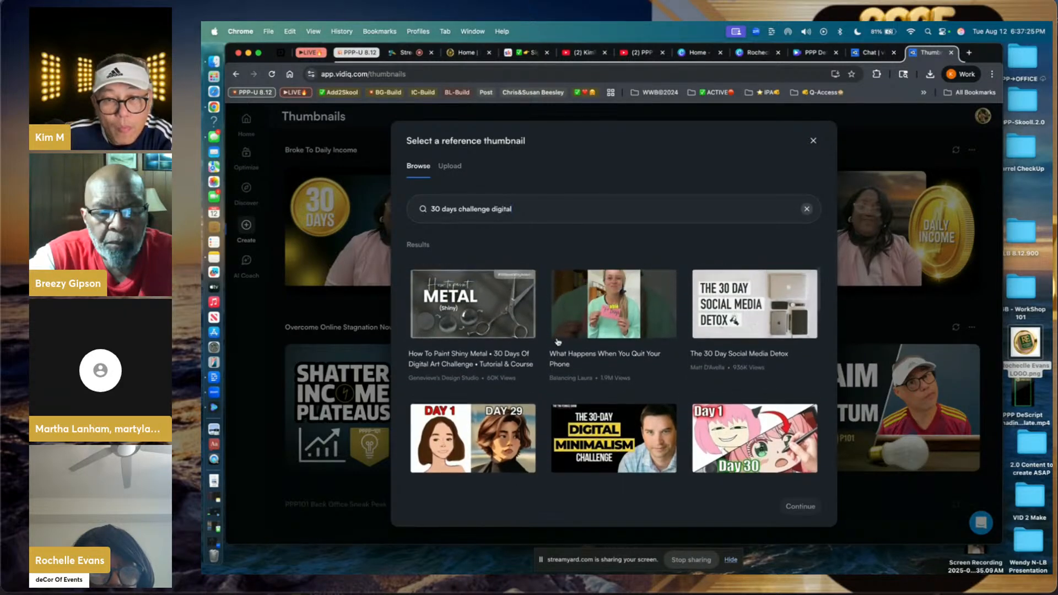
scroll(558, 341, down, 3)
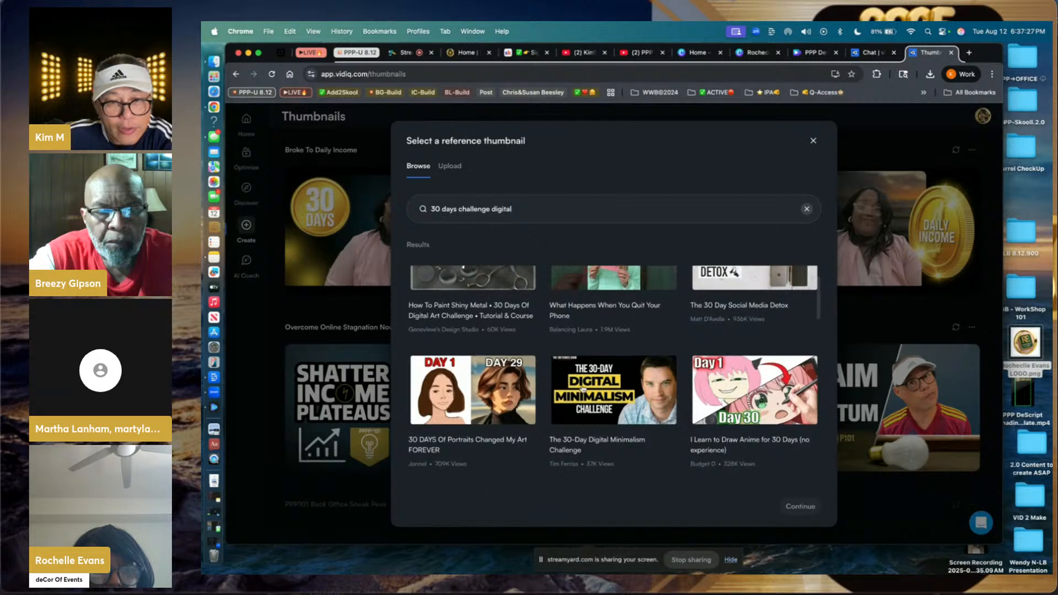
click(583, 388)
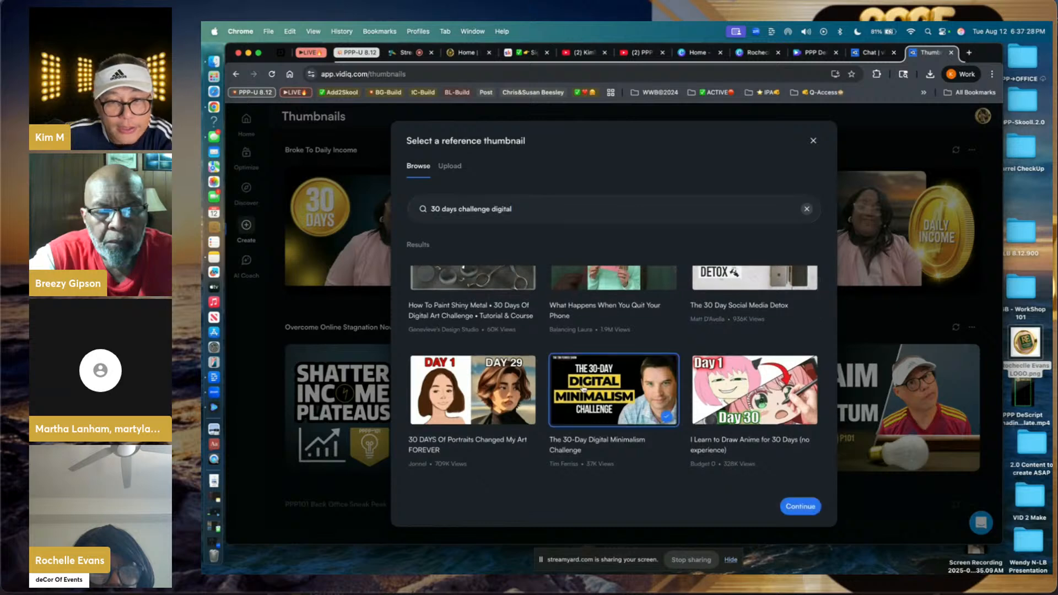
click(801, 506)
- Generate the set and download Broke To Daily Income, PPP101 Life Changed and PPP101 Changed
click(805, 500)
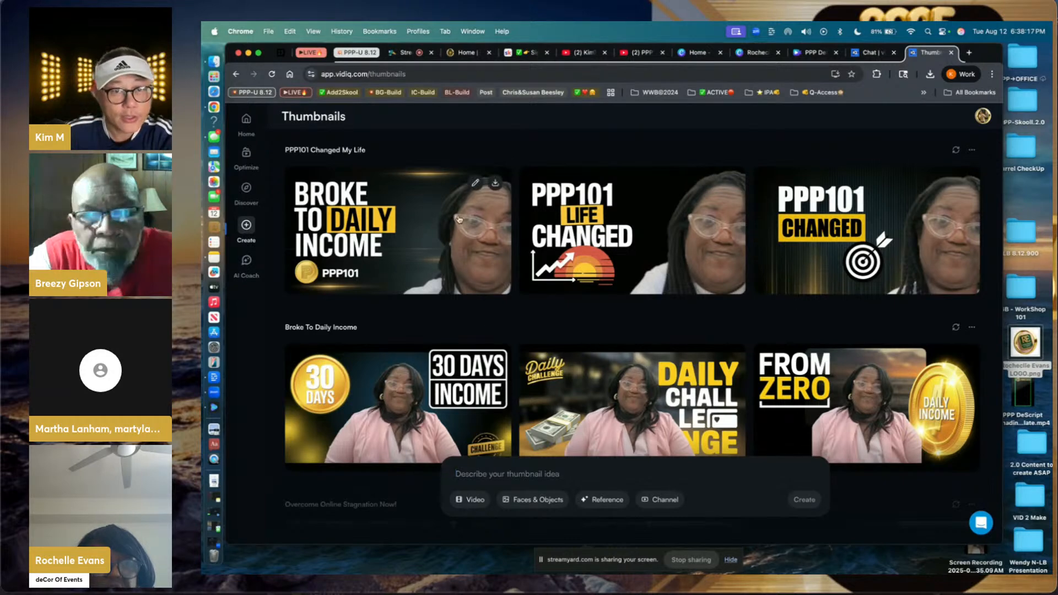
click(495, 186)
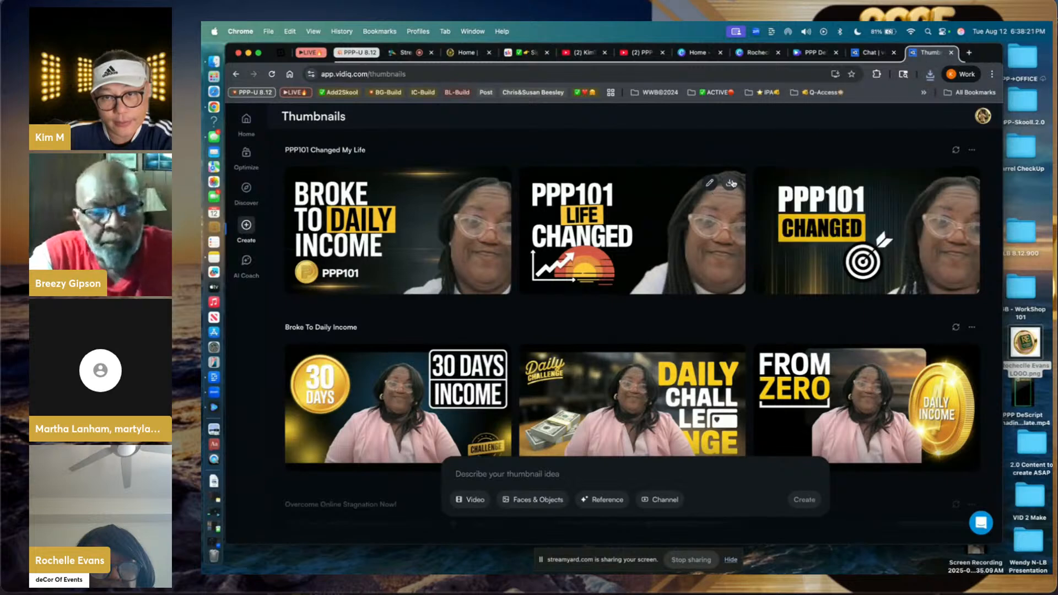
click(732, 184)
click(970, 185)
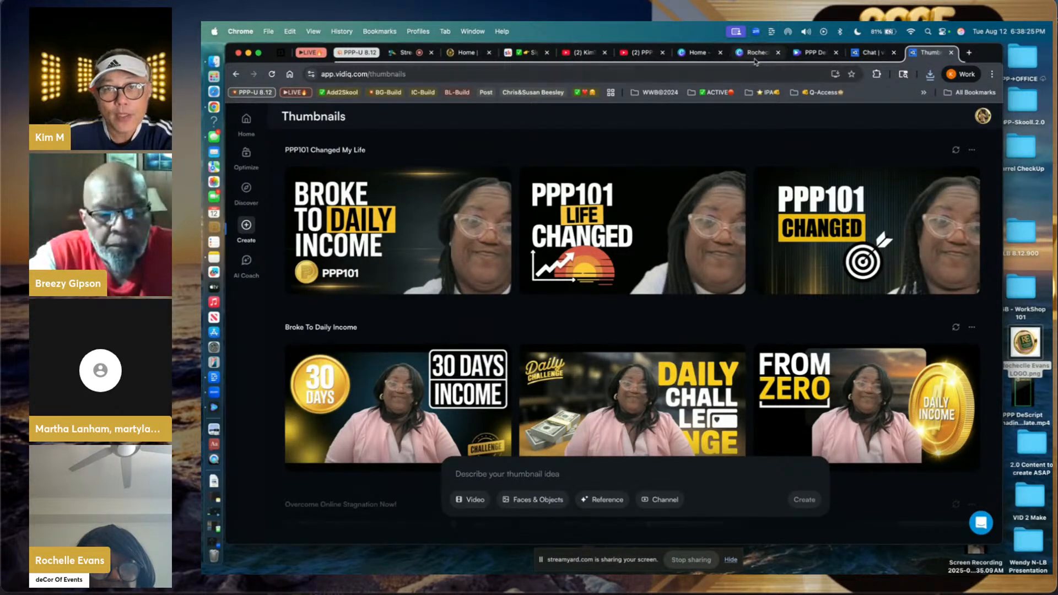
- Reopen the PPP DeScript Brnading Template design from Canva's Recent designs on the Home page
click(801, 55)
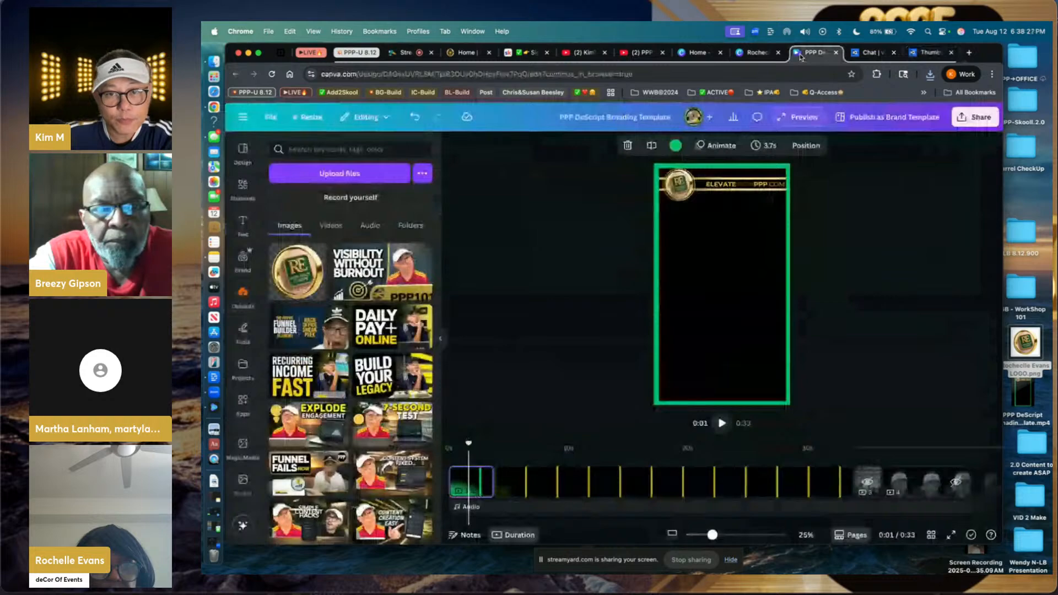
click(757, 56)
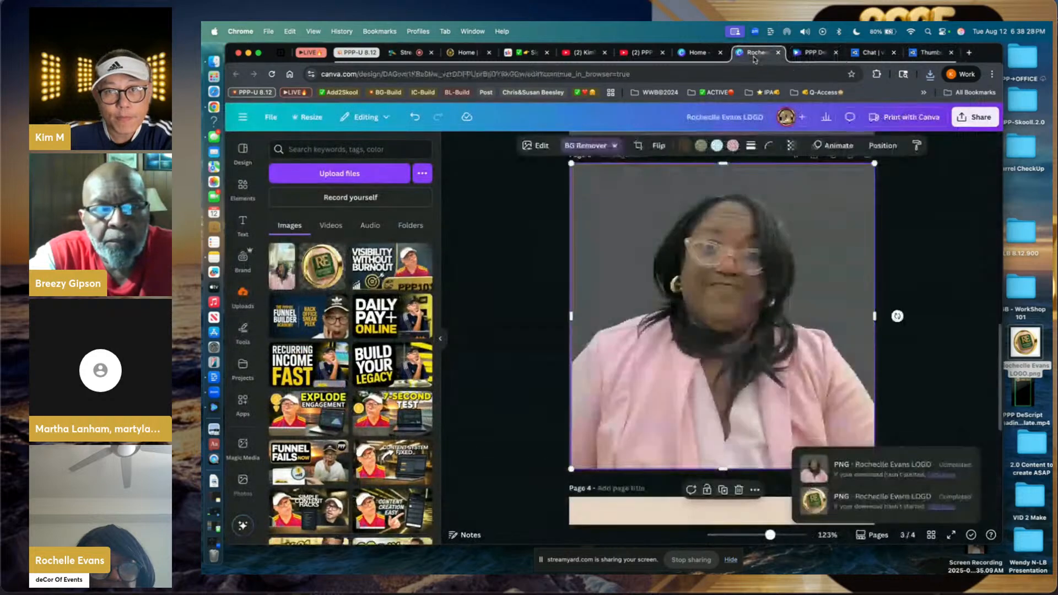
click(697, 58)
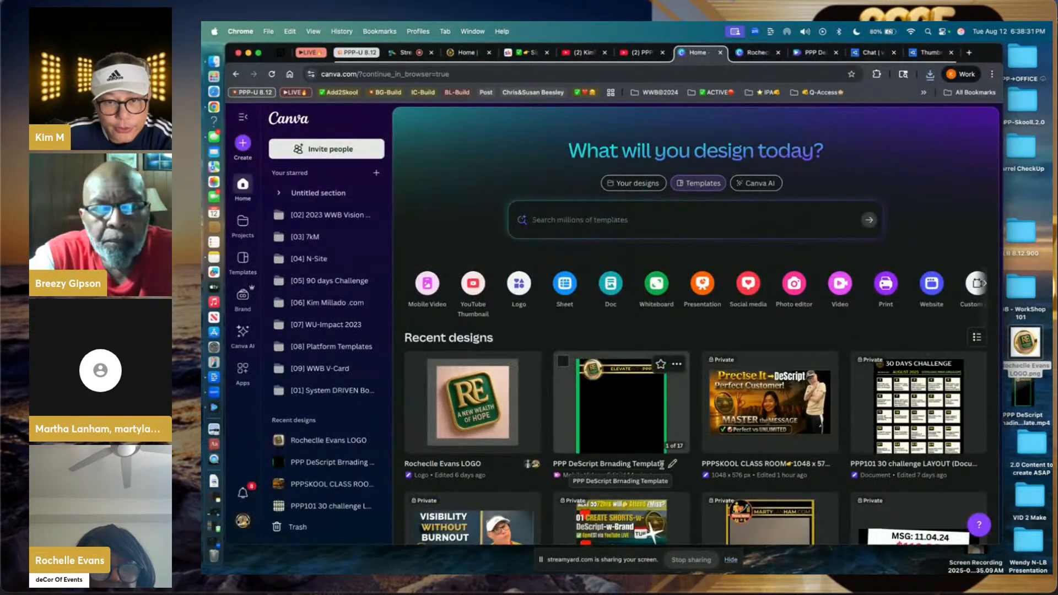
scroll(661, 465, down, 5)
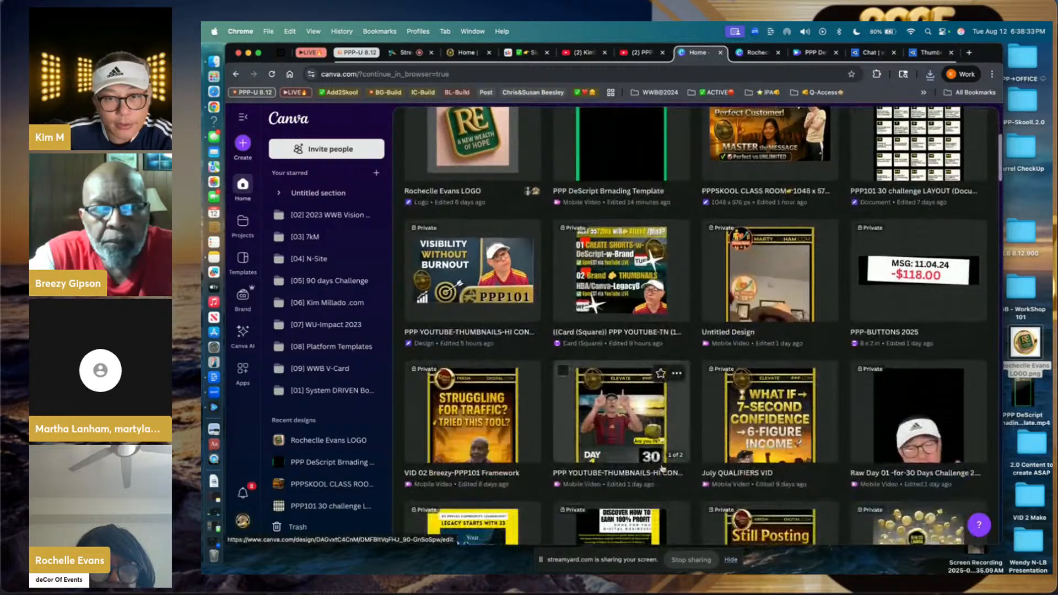
scroll(662, 469, up, 2)
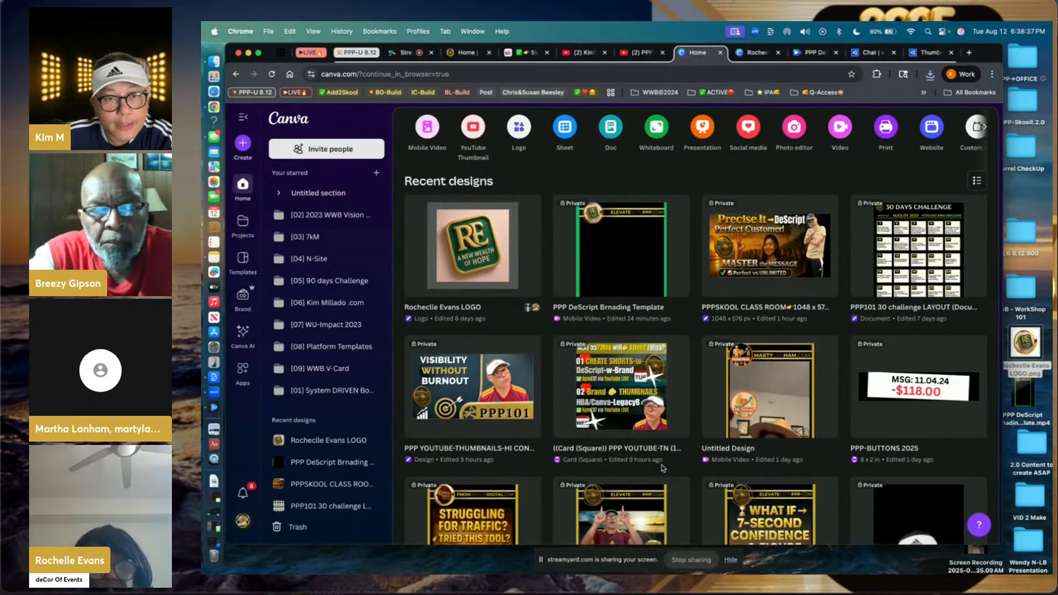
click(626, 294)
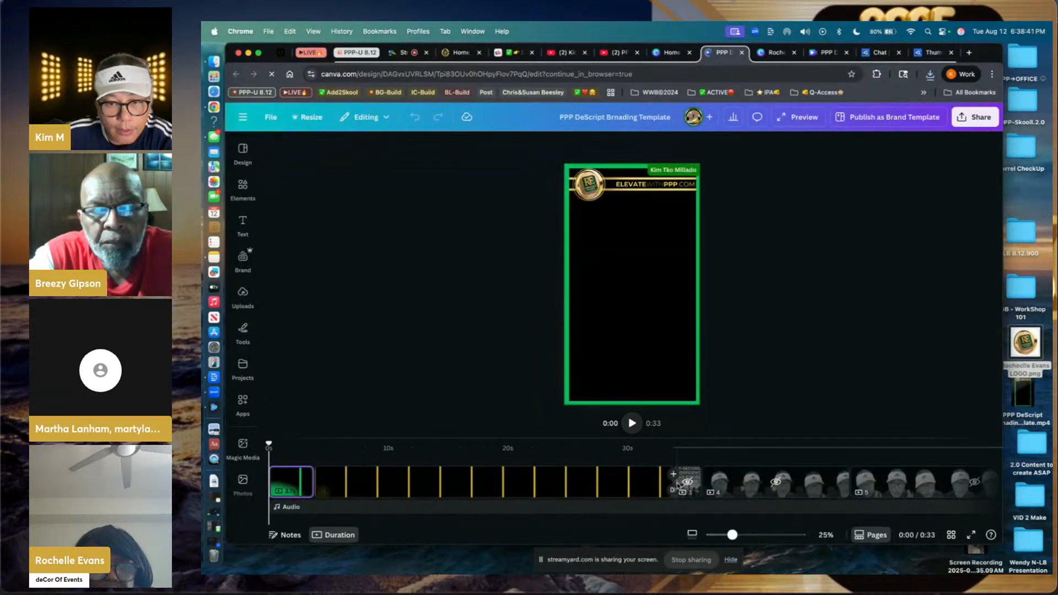
- In grid view, insert blank pages after page 2, then open the new page 3
click(951, 534)
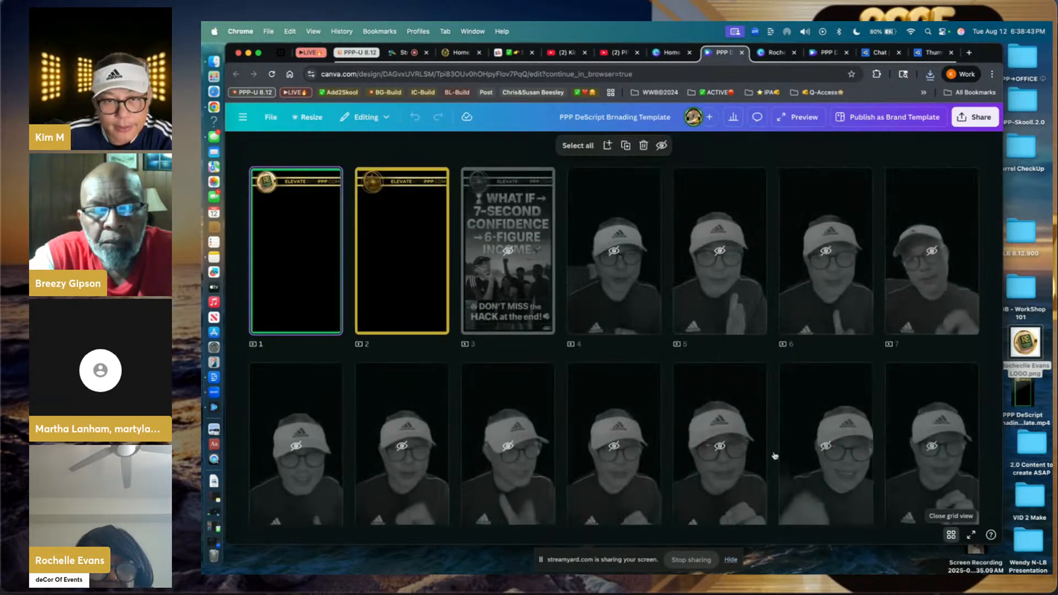
click(455, 252)
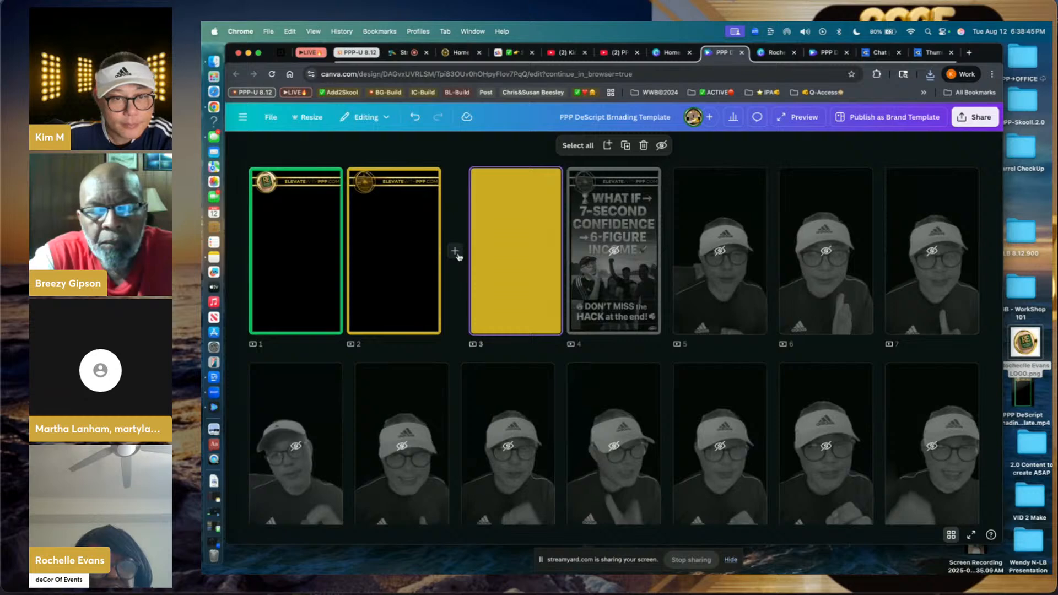
click(456, 253)
click(457, 254)
click(457, 254)
click(457, 254)
click(456, 253)
click(457, 253)
click(456, 254)
click(457, 253)
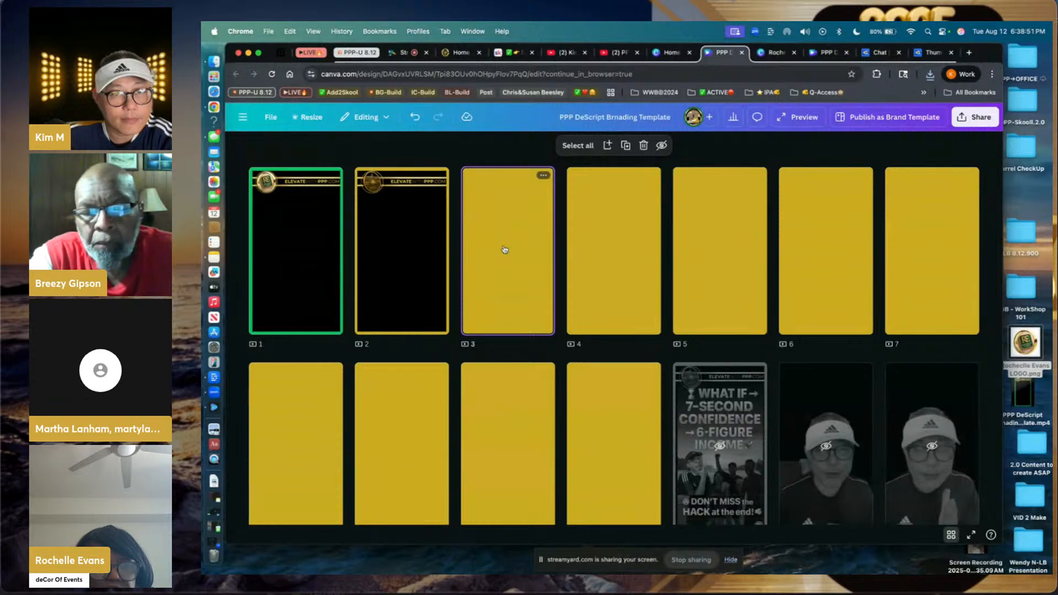
double_click(505, 250)
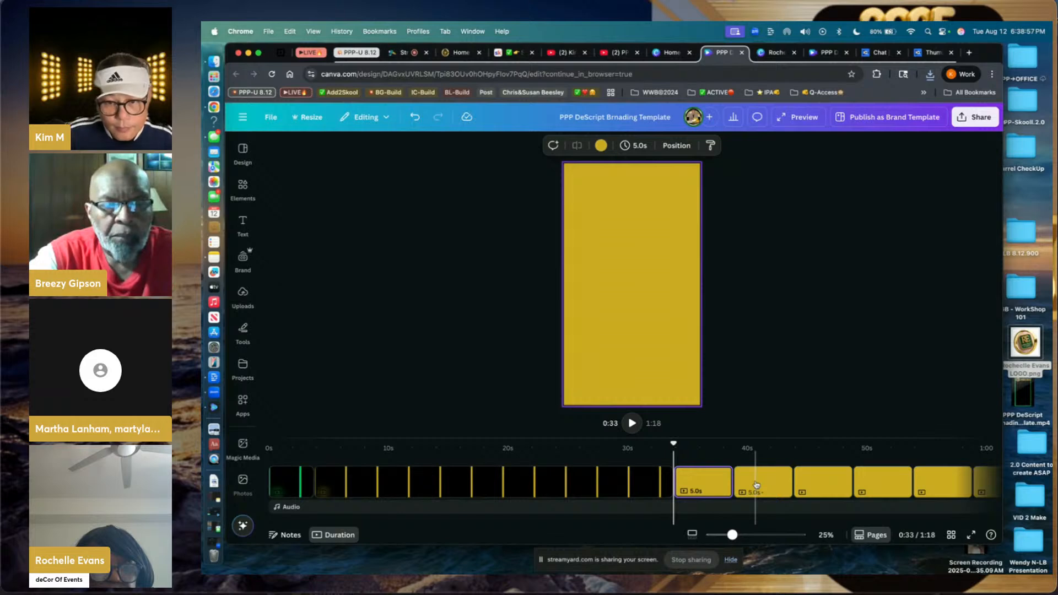
- Select all the new yellow pages in the timeline and turn them black
click(705, 485)
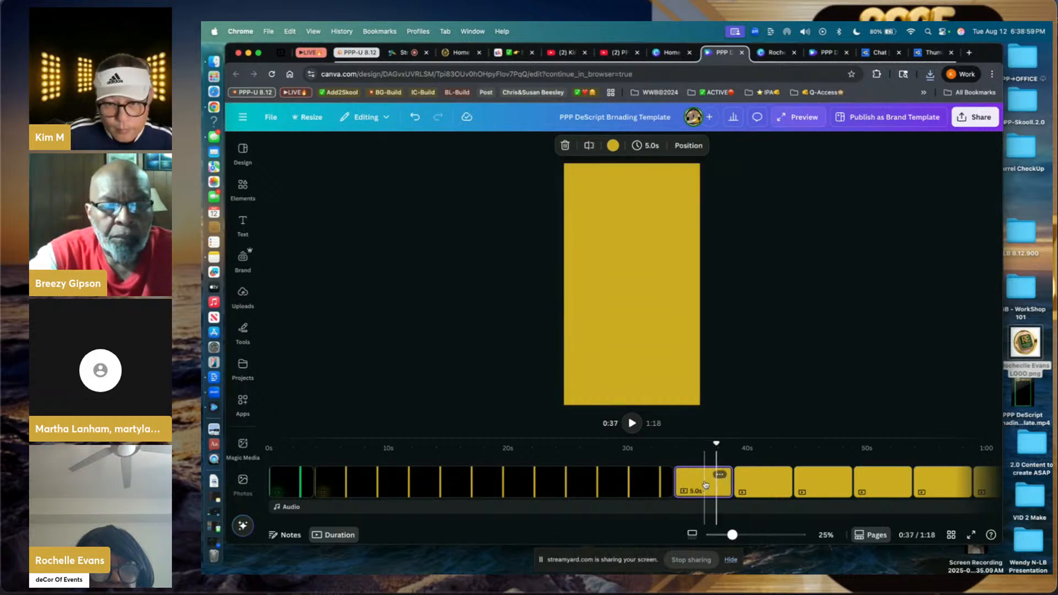
shift+click(762, 483)
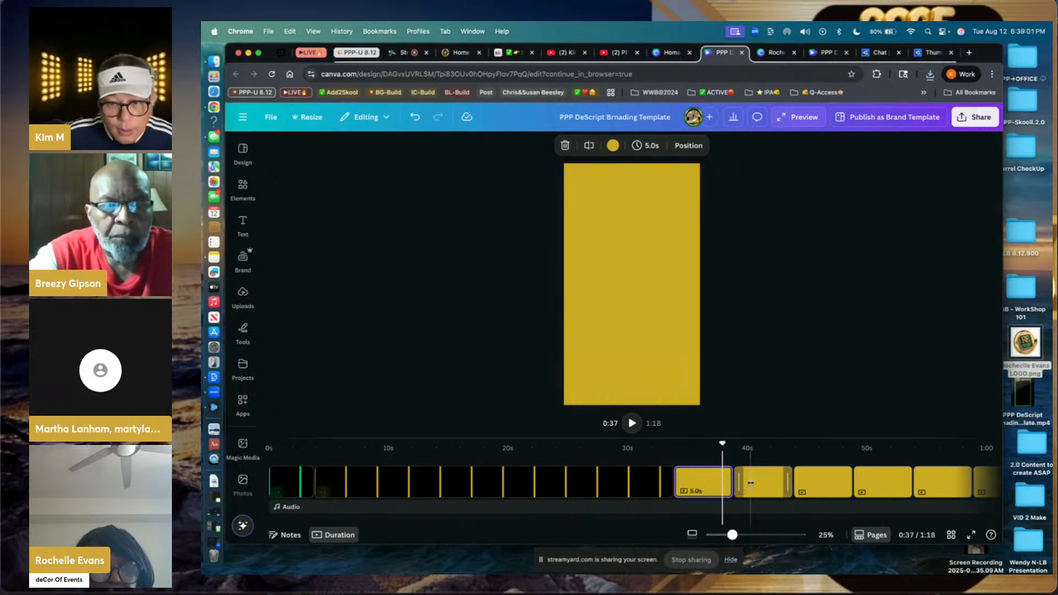
shift+click(823, 483)
shift+click(876, 481)
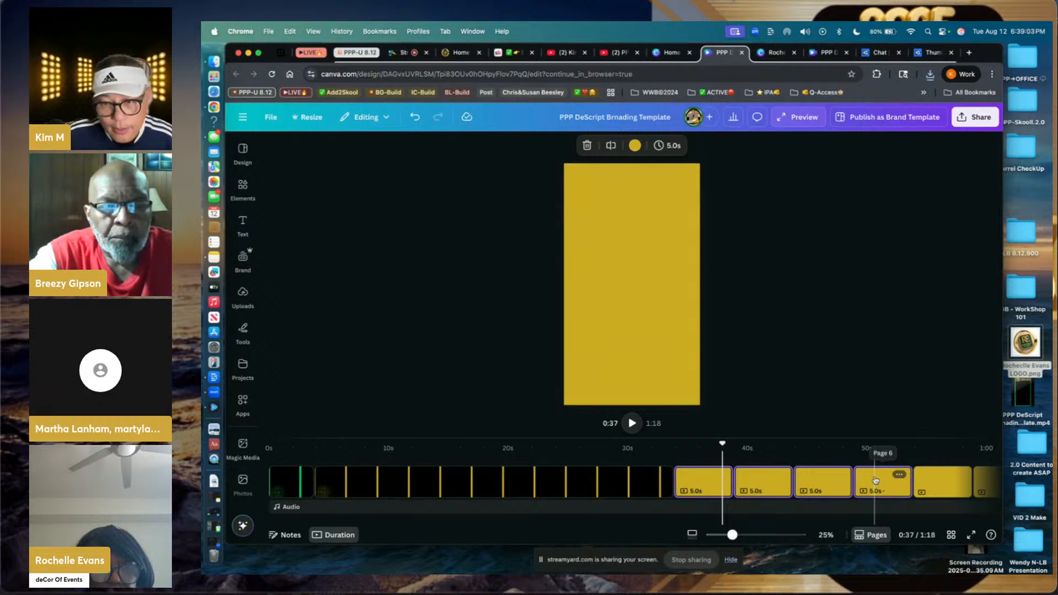
scroll(876, 481, right, 5)
shift+click(779, 483)
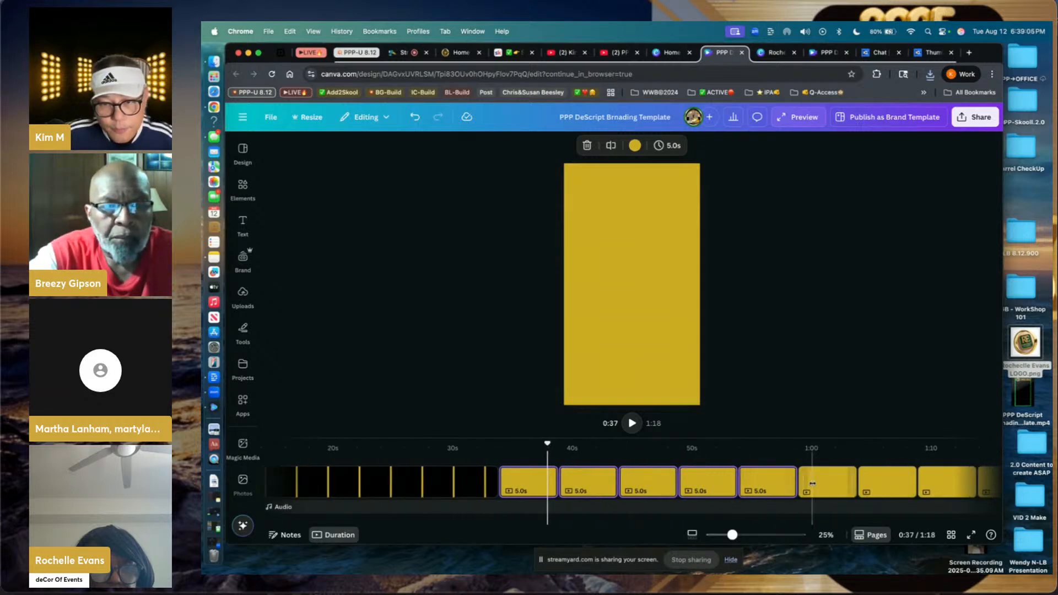
shift+click(827, 483)
shift+click(889, 484)
shift+click(925, 481)
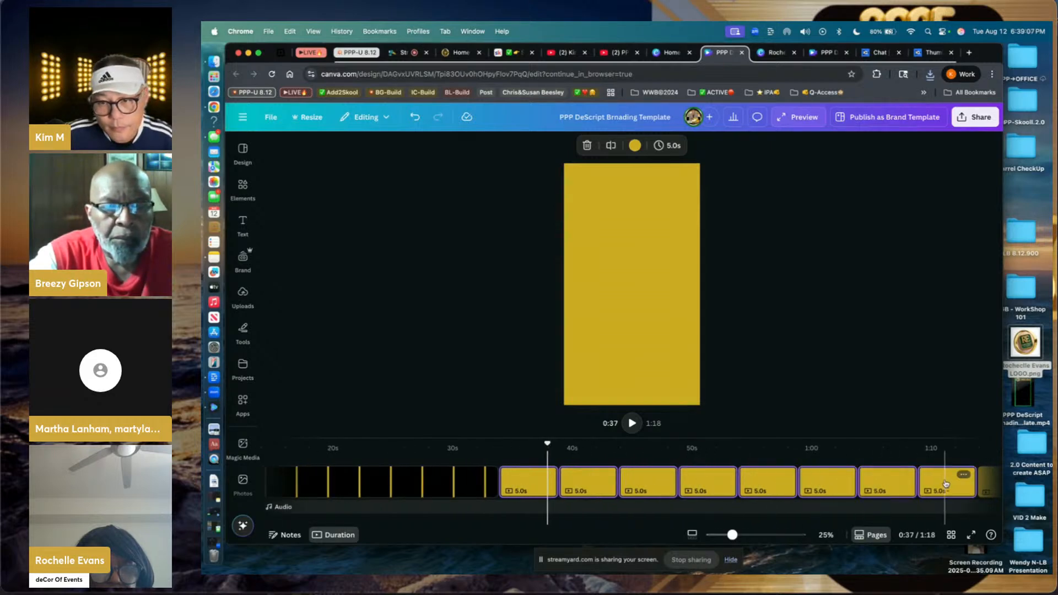
click(635, 146)
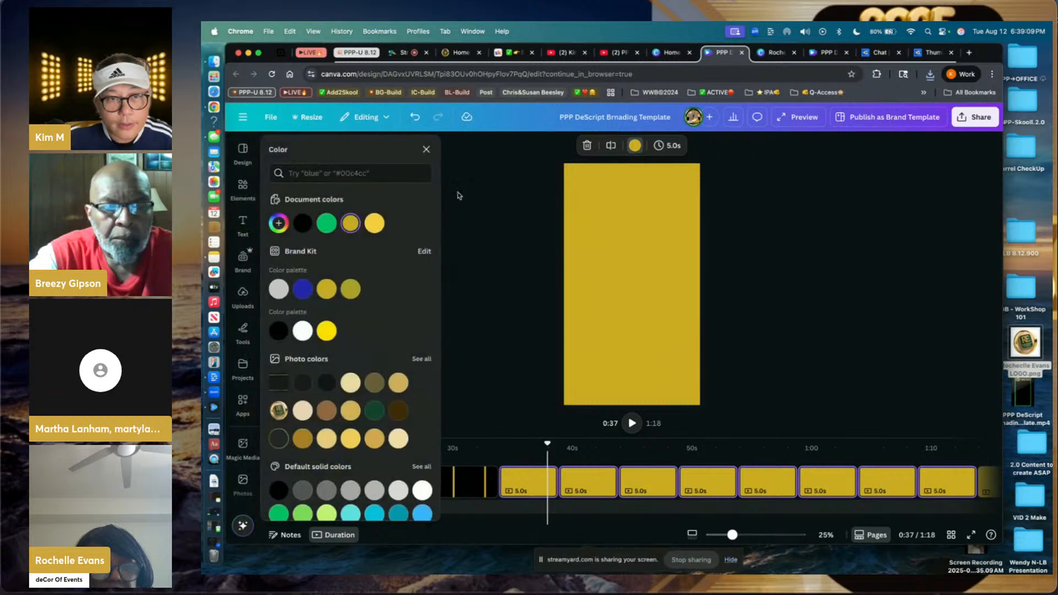
click(298, 225)
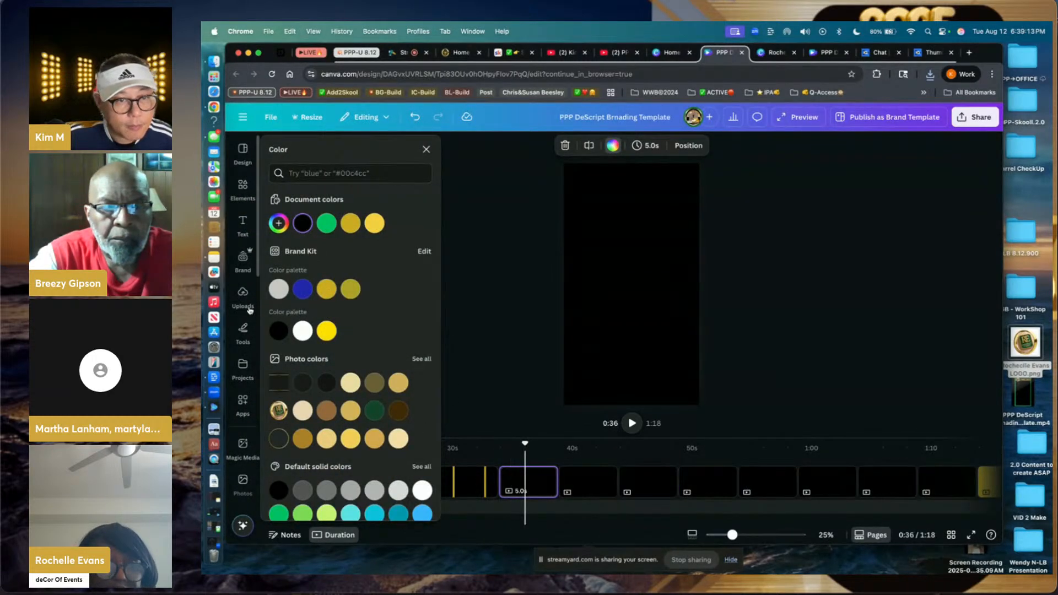
- Upload five PPP101 thumbnail PNGs and place the Daily Challenge image on the first black page
click(243, 295)
click(340, 174)
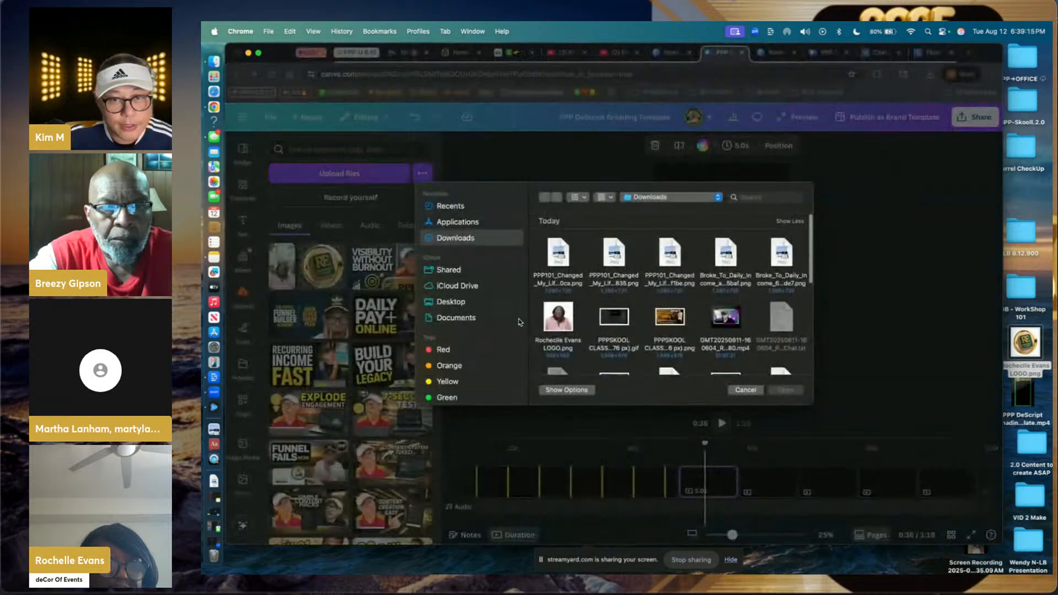
click(574, 282)
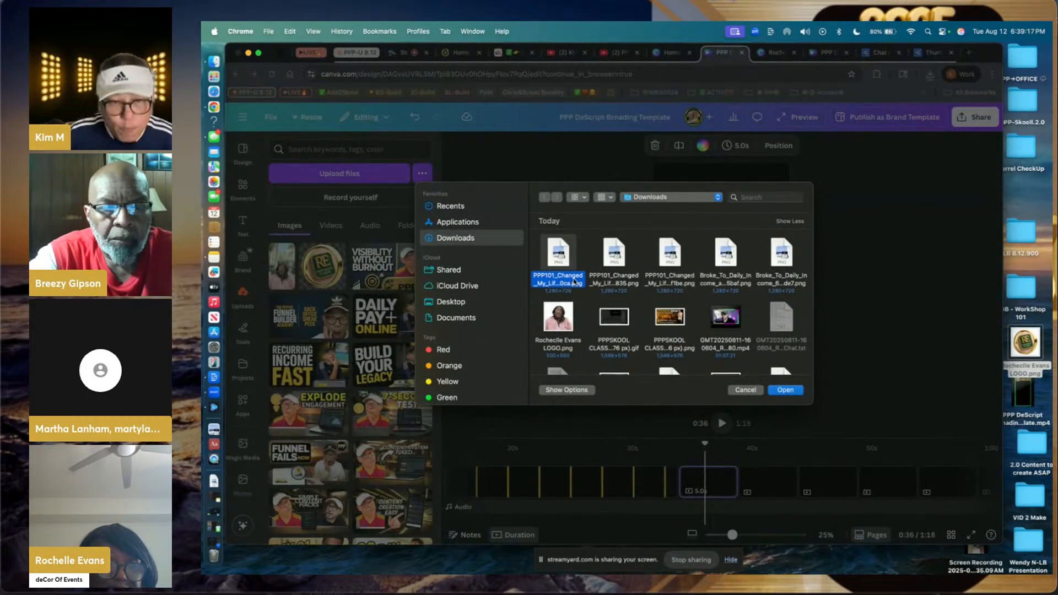
key(shift+Right)
key(shift+Right)
key(shift+Right)
key(shift+Right)
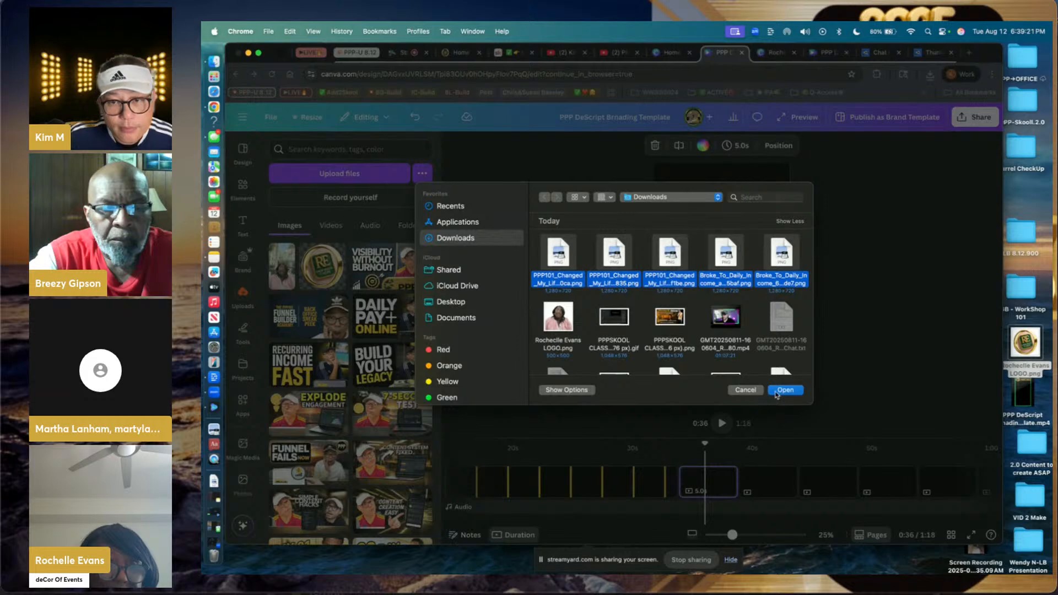
click(776, 392)
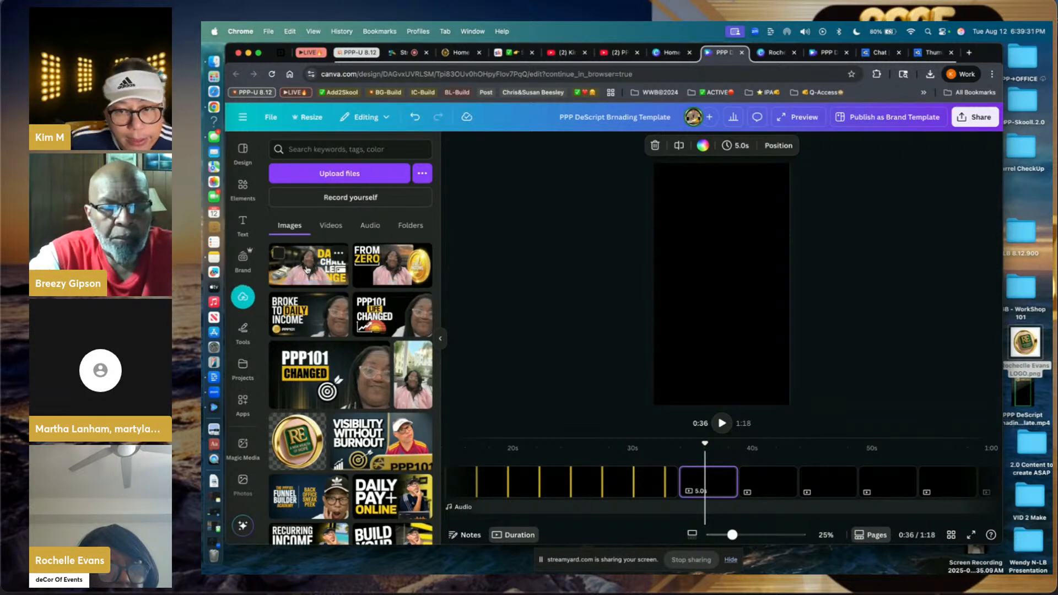
click(307, 269)
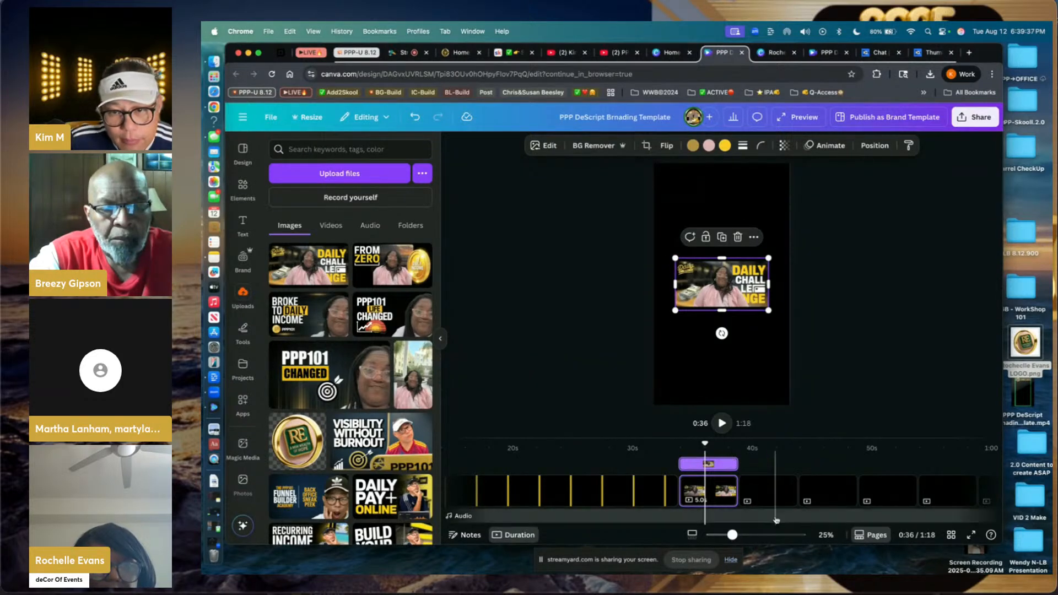
- Zoom in and enlarge the Daily Challenge image to span the page width near the top
drag(740, 538, 757, 535)
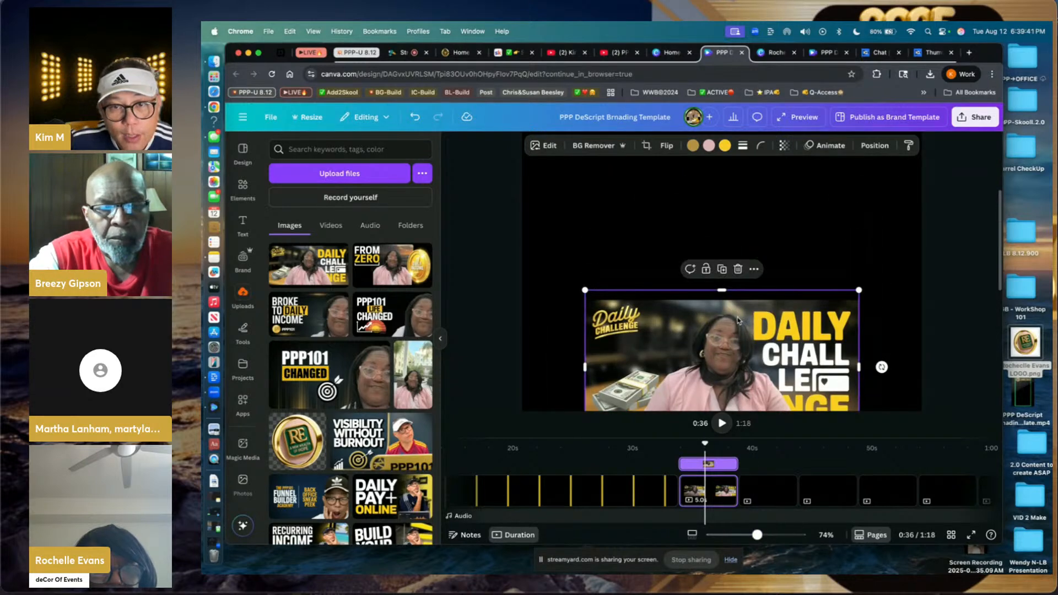
drag(738, 235, 675, 204)
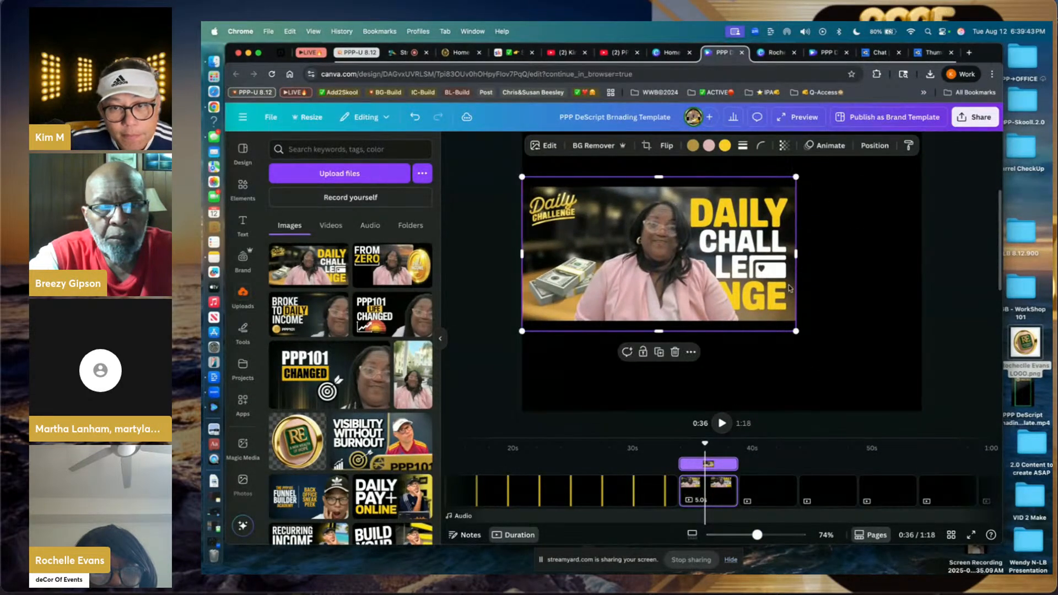
drag(797, 332, 927, 396)
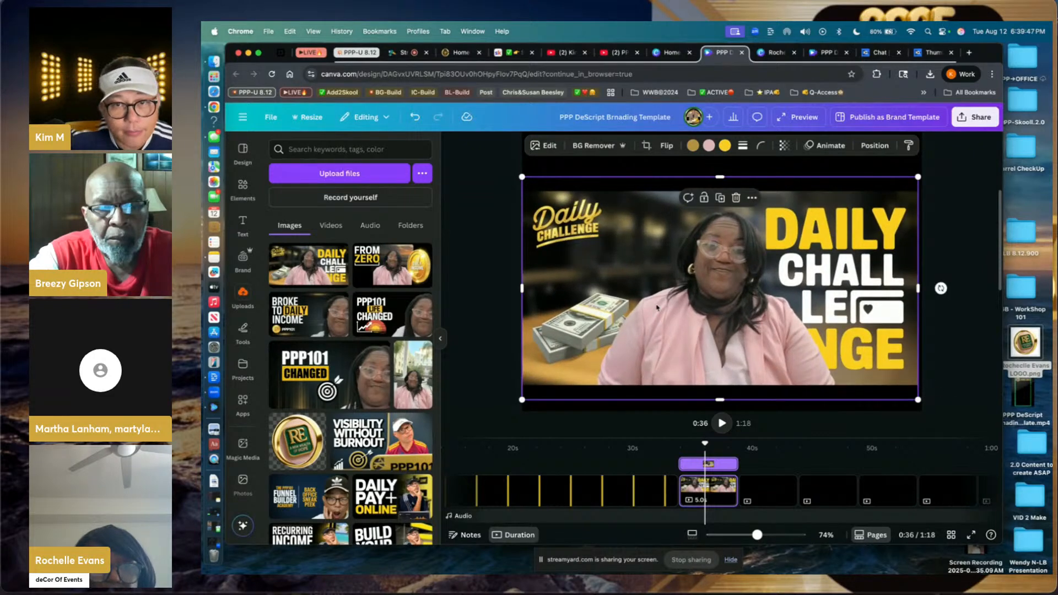
- Use Magic Grab to lift the woman out of the Daily Challenge thumbnail
click(548, 147)
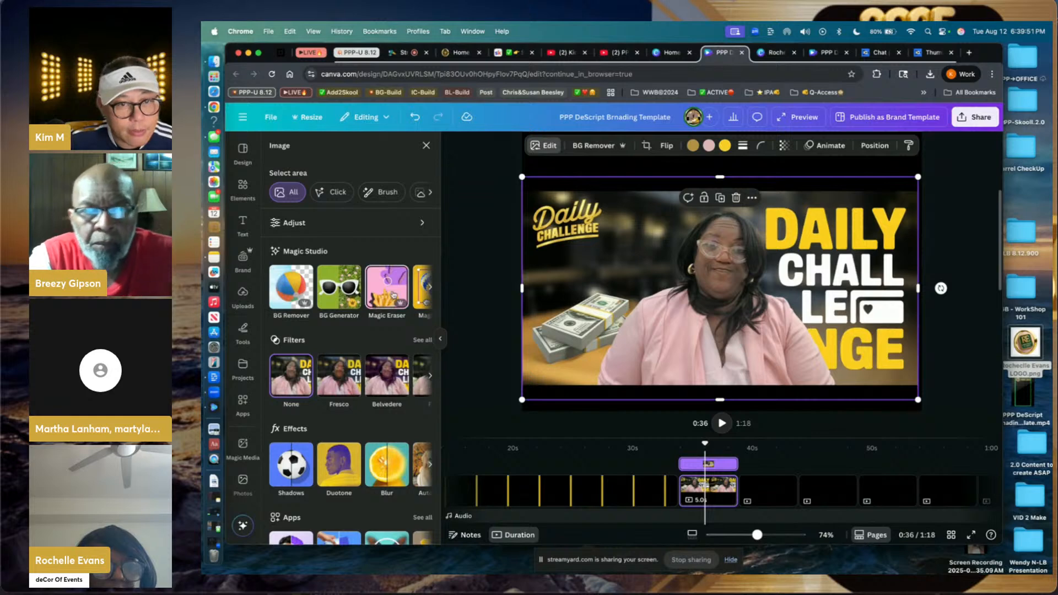
click(380, 290)
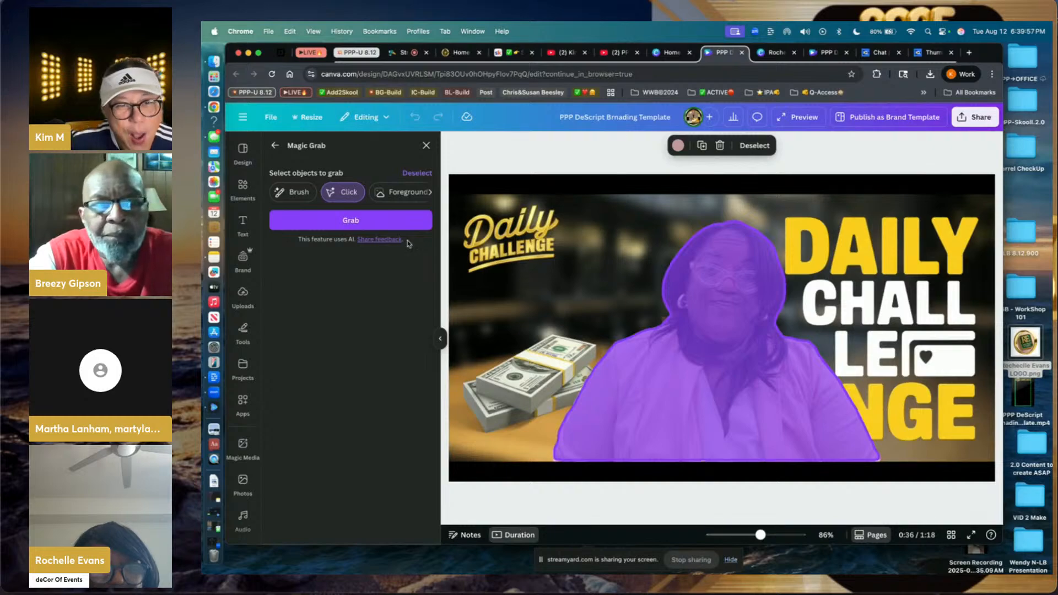
click(396, 222)
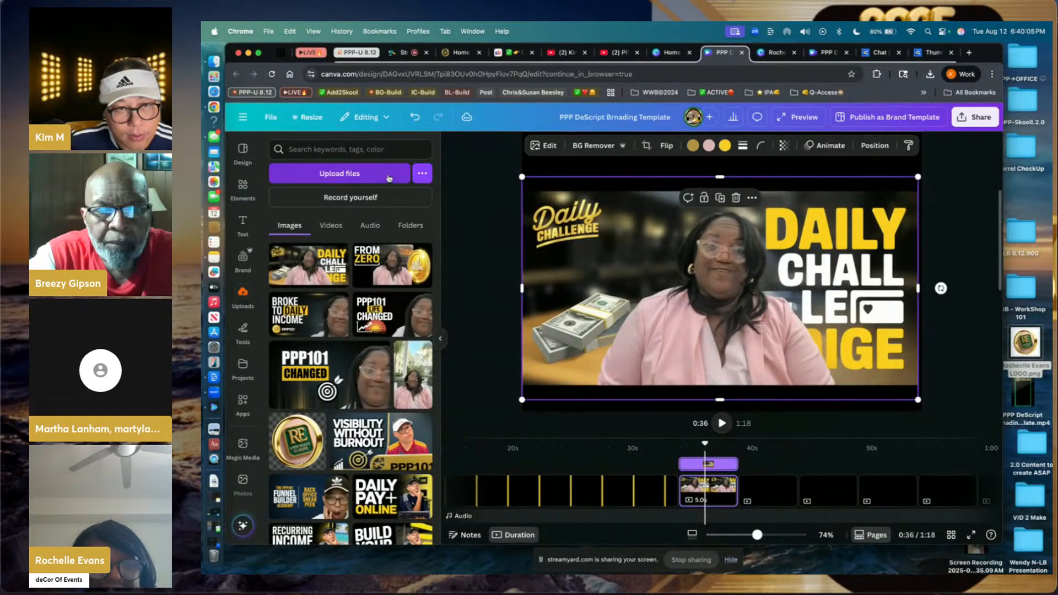
- Brush over the money stack with Magic Grab to separate it into its own element
click(551, 147)
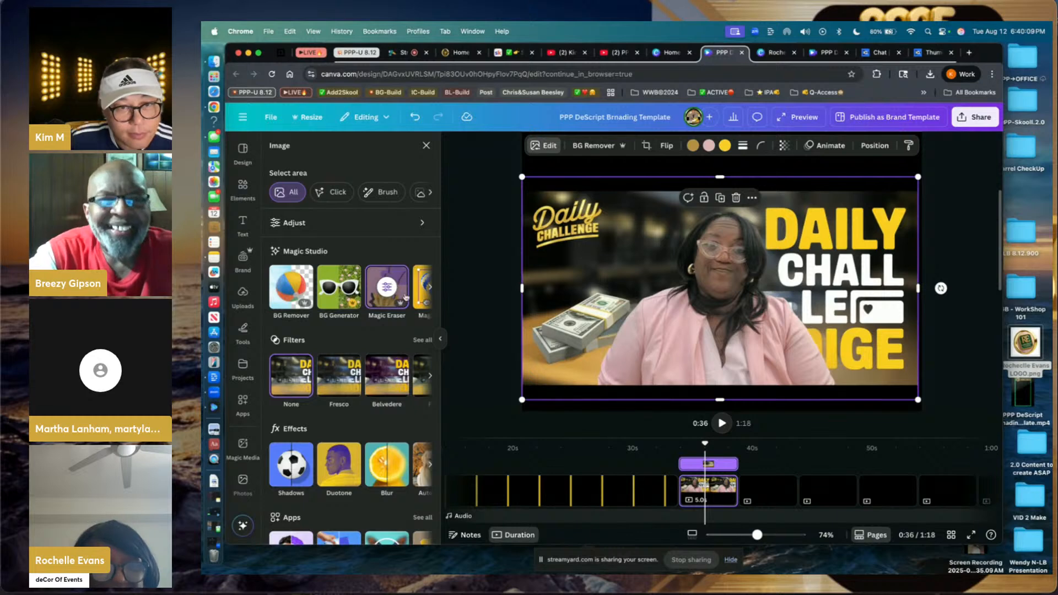
scroll(406, 298, right, 2)
click(378, 290)
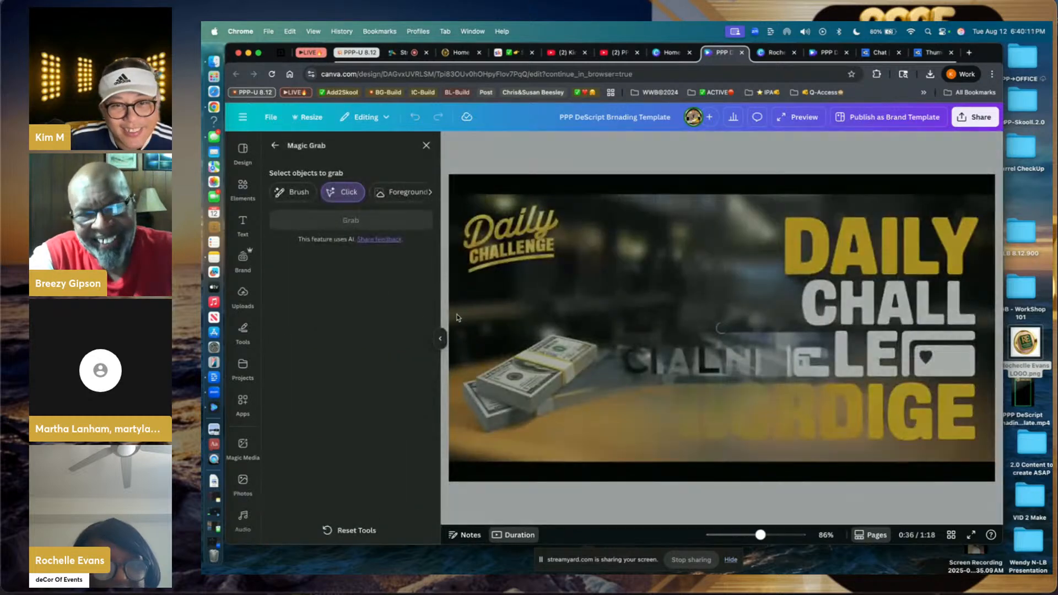
click(535, 383)
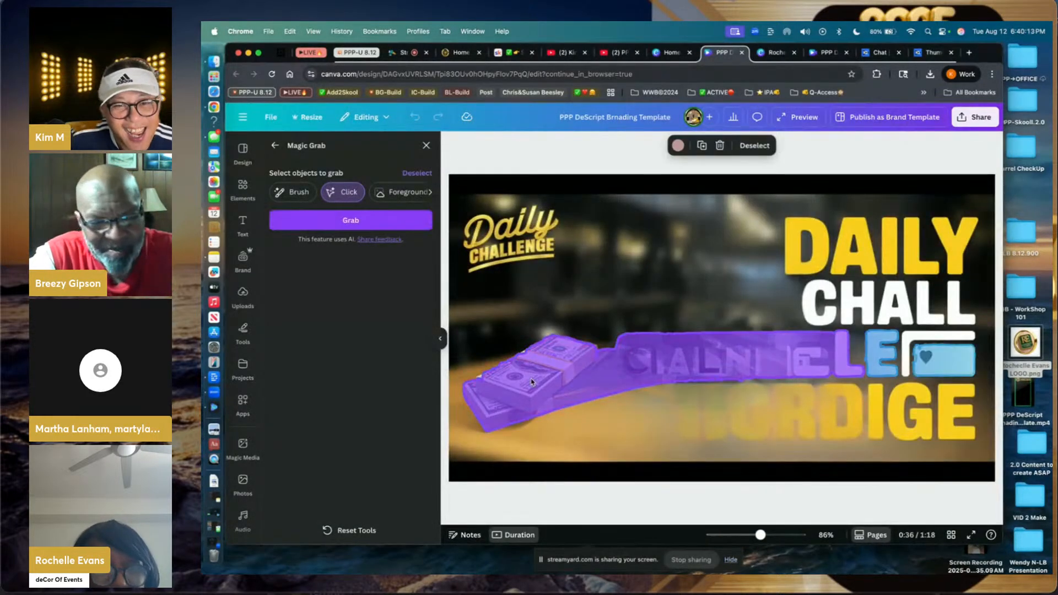
click(418, 173)
click(293, 192)
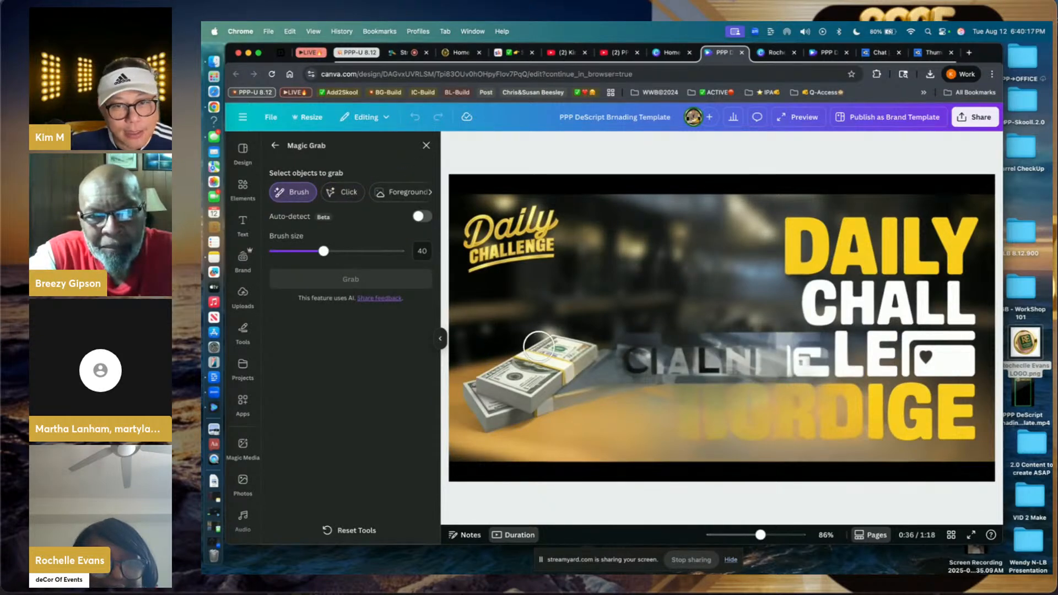
mouse_move(539, 346)
mouse_down()
mouse_move(578, 351)
mouse_move(589, 369)
mouse_move(536, 404)
mouse_move(560, 370)
mouse_move(518, 361)
mouse_move(475, 384)
mouse_move(484, 414)
mouse_move(522, 404)
mouse_move(560, 359)
mouse_up()
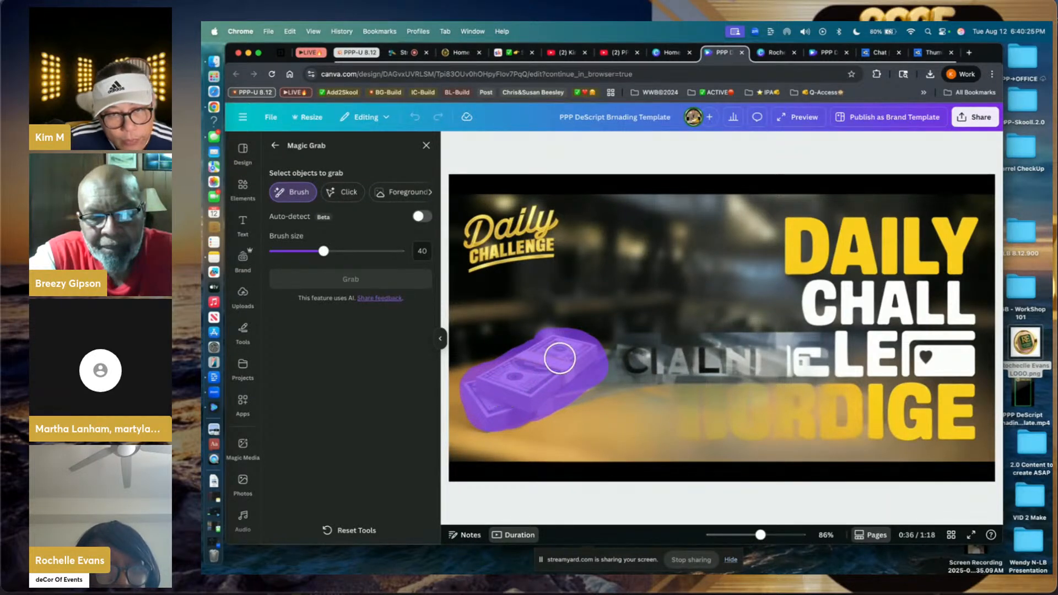
mouse_move(491, 381)
mouse_down()
mouse_move(467, 405)
mouse_move(492, 416)
mouse_up()
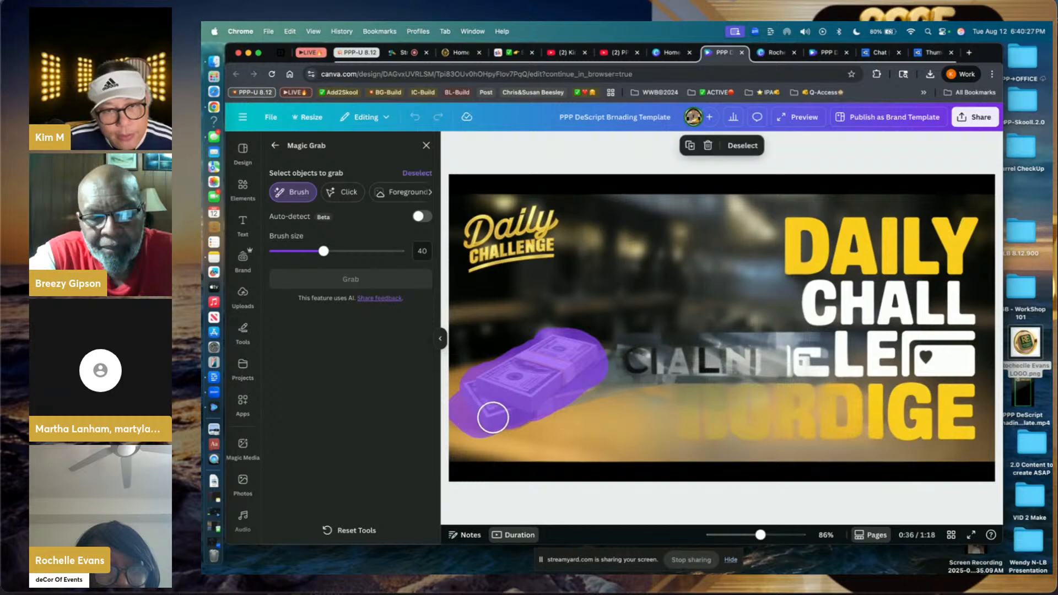
click(370, 284)
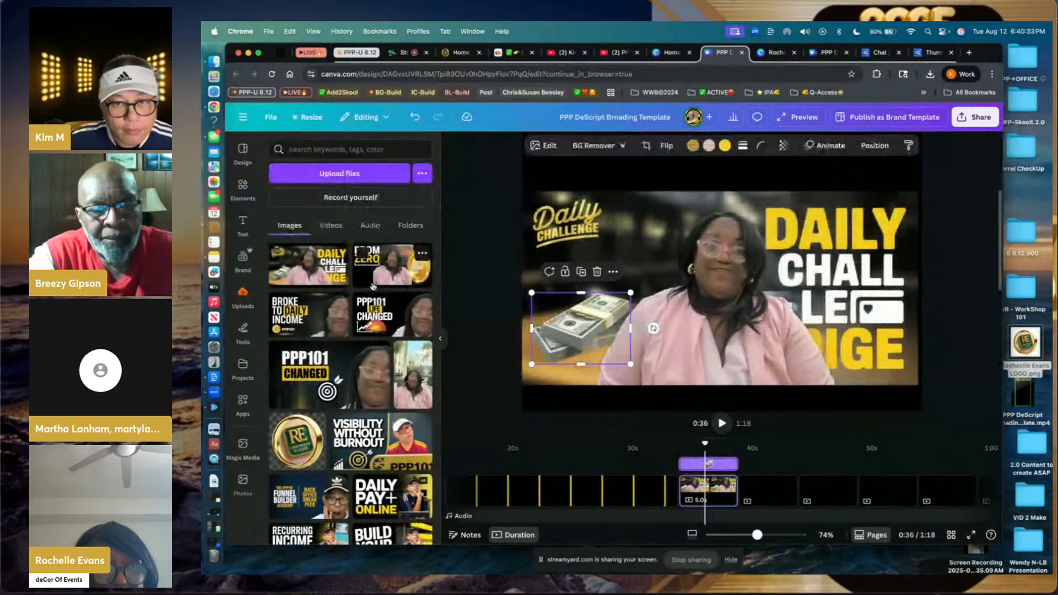
- Magic Grab the small Daily Challenge logo out of the background as a separate element
click(563, 225)
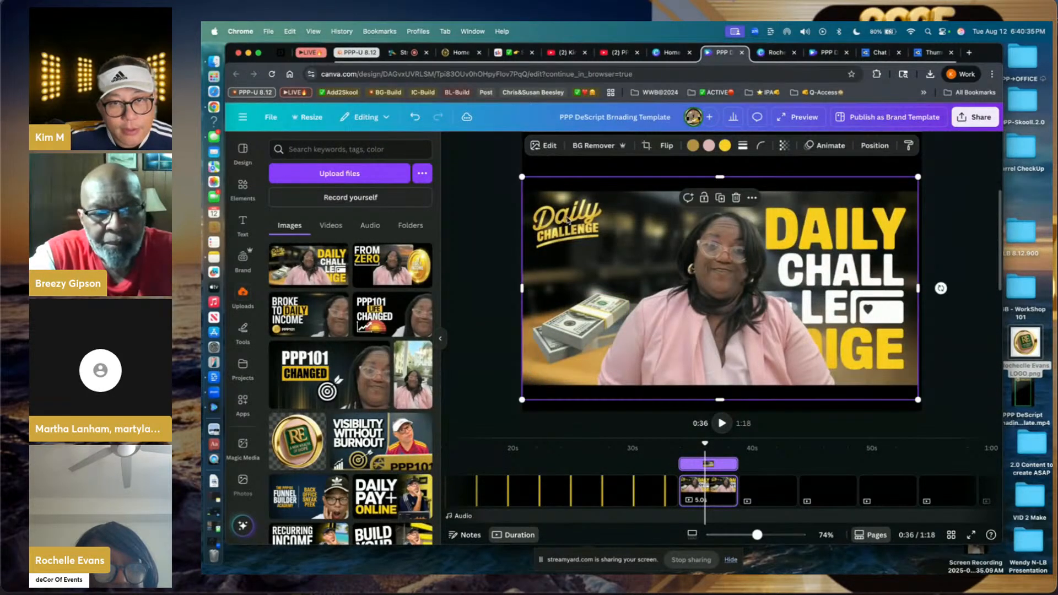
click(549, 146)
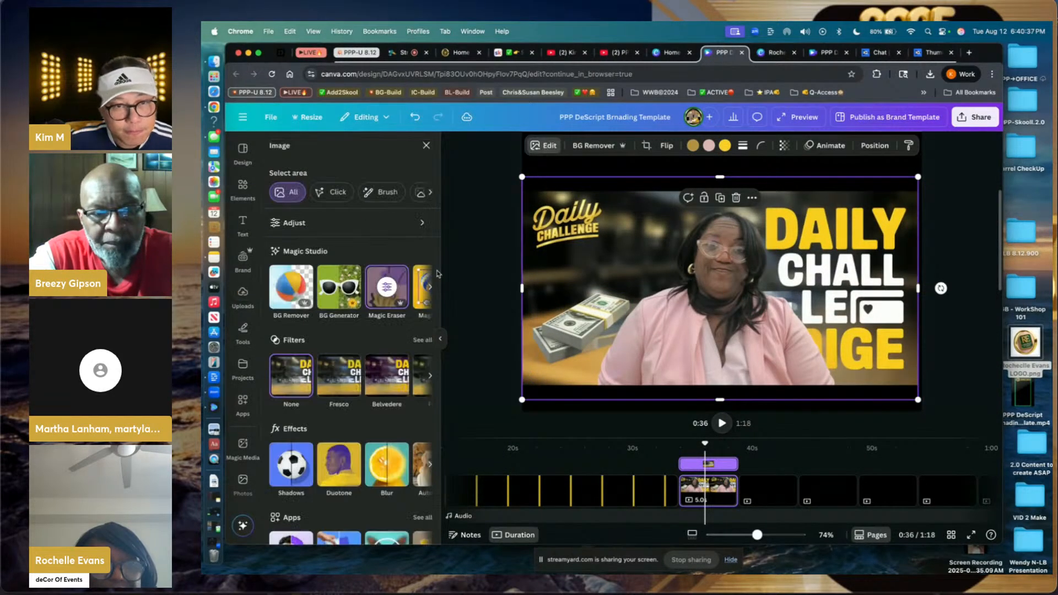
scroll(402, 292, right, 2)
click(373, 290)
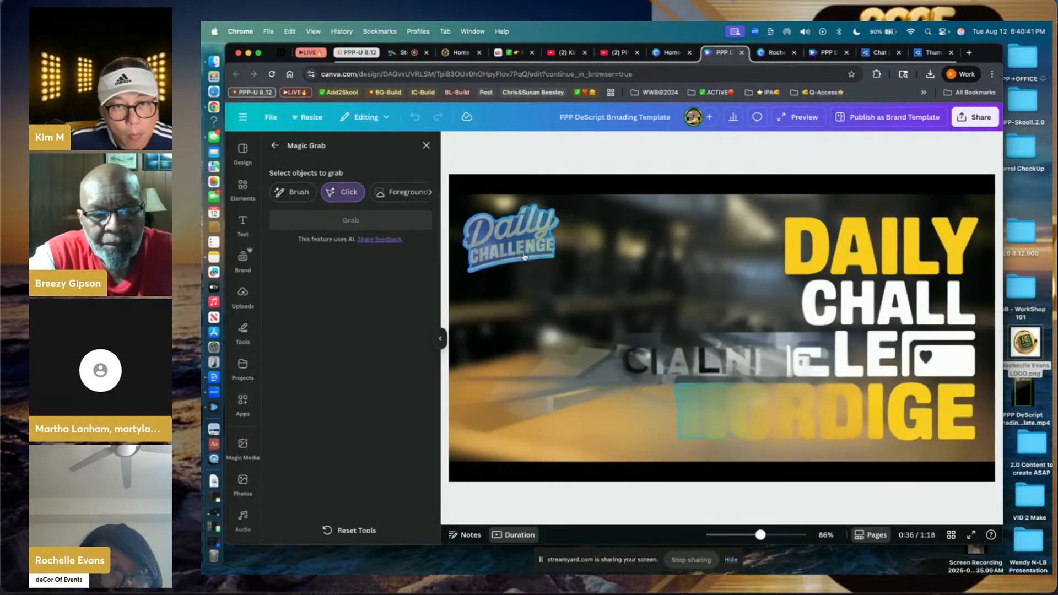
click(396, 221)
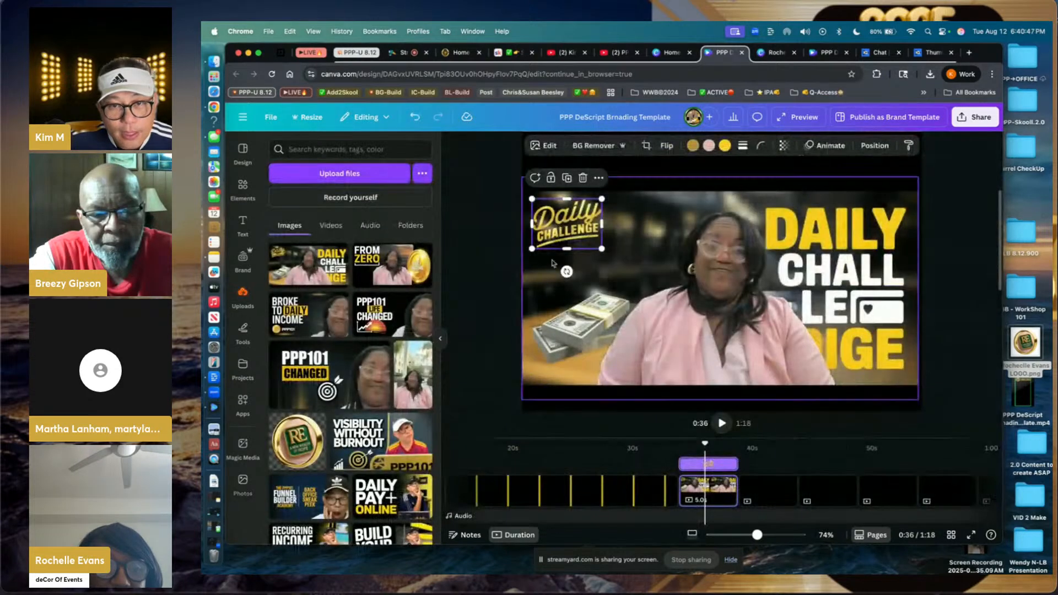
click(656, 205)
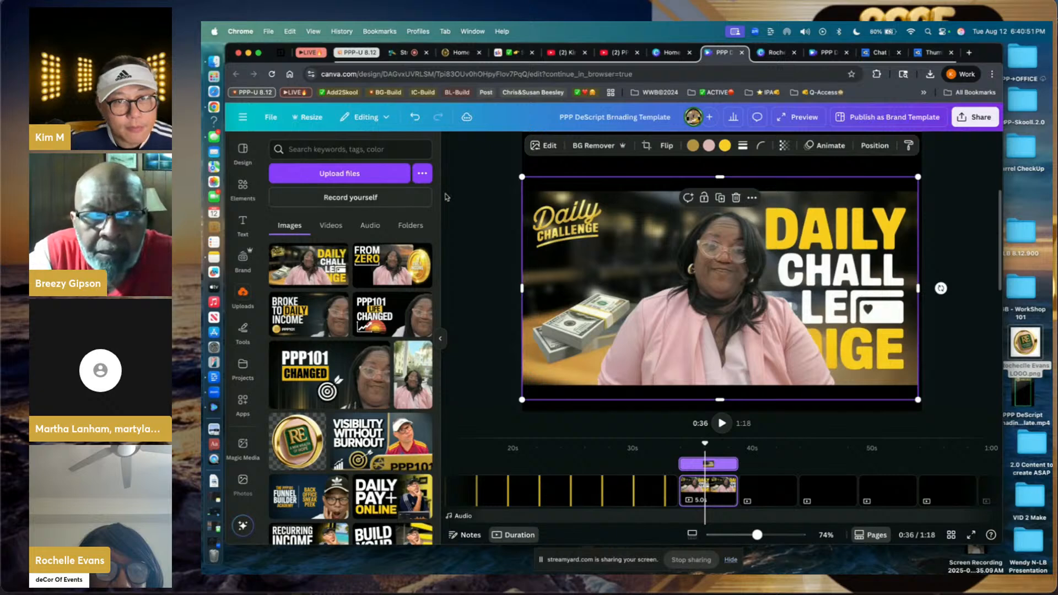
click(543, 146)
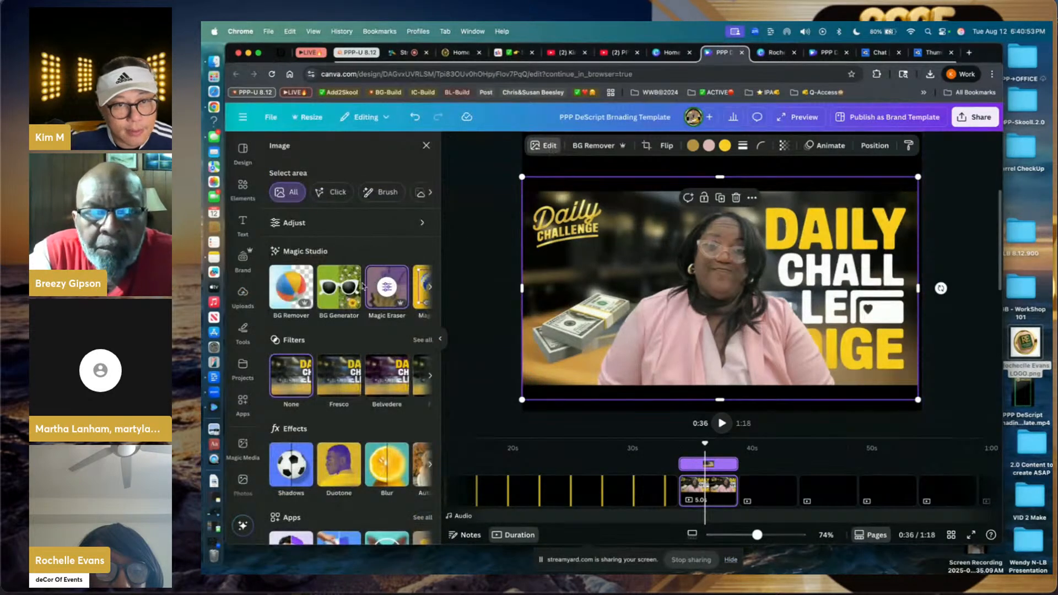
- Magic Erase the DAILY CHALLENGE headline, garbled middle text and bottom text row
click(385, 275)
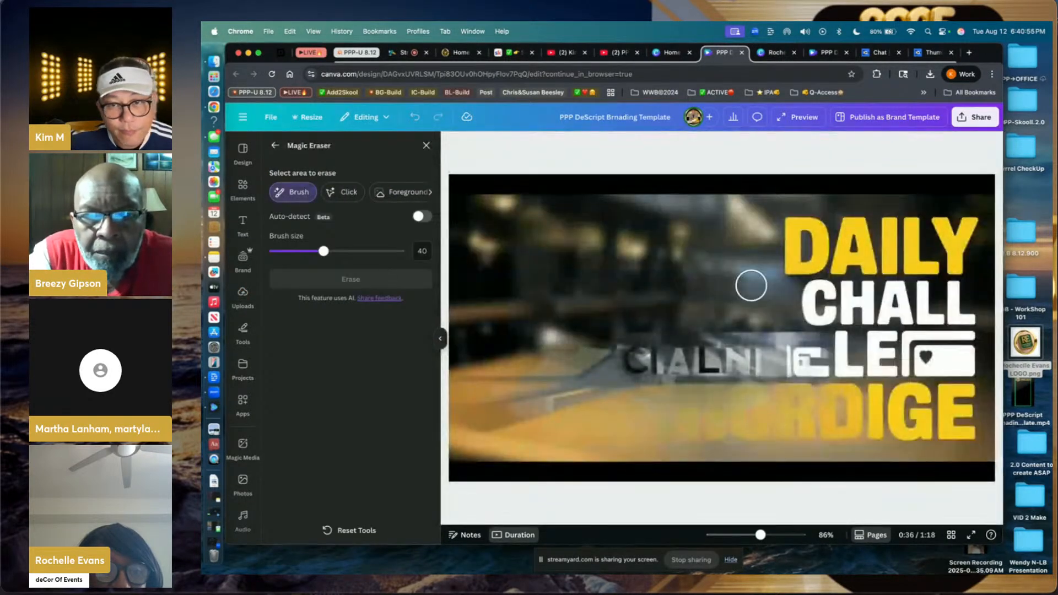
mouse_move(787, 248)
mouse_down()
mouse_move(789, 228)
mouse_move(961, 230)
mouse_move(905, 246)
mouse_move(789, 250)
mouse_move(949, 276)
mouse_move(799, 297)
mouse_move(772, 316)
mouse_move(959, 312)
mouse_move(932, 298)
mouse_move(854, 339)
mouse_move(718, 353)
mouse_move(643, 345)
mouse_move(915, 331)
mouse_move(964, 338)
mouse_move(966, 359)
mouse_move(893, 371)
mouse_move(633, 369)
mouse_move(938, 349)
mouse_up()
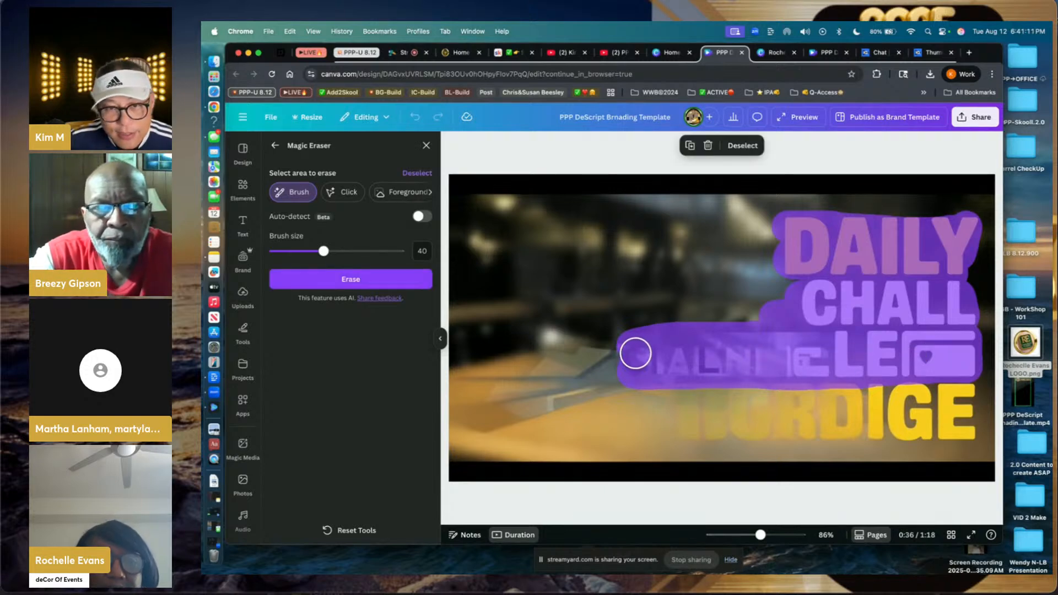
mouse_move(633, 352)
mouse_down()
mouse_move(463, 381)
mouse_move(468, 401)
mouse_move(496, 420)
mouse_move(635, 369)
mouse_move(484, 396)
mouse_up()
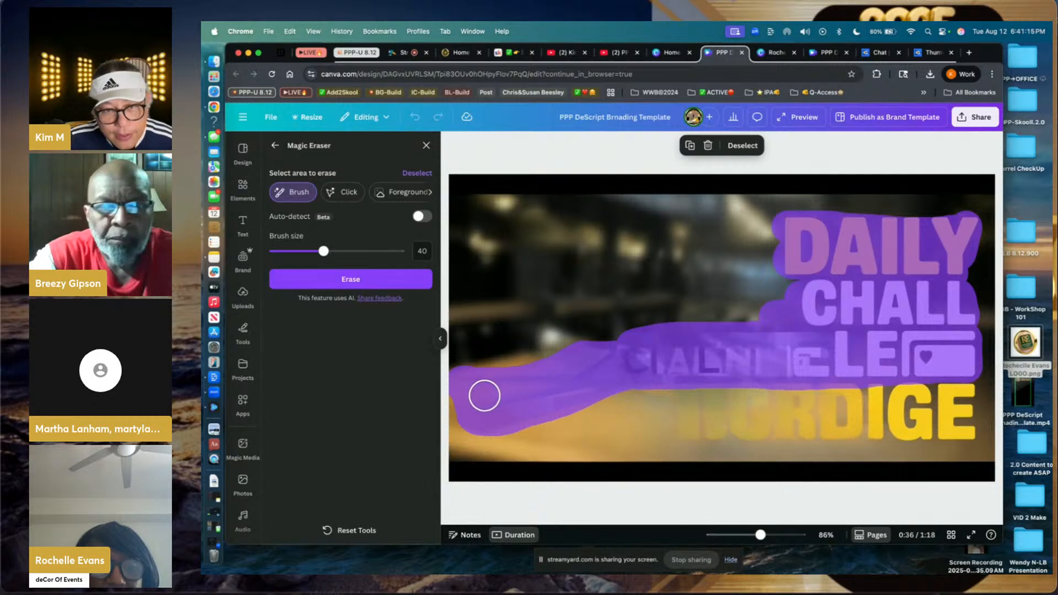
mouse_move(617, 377)
mouse_down()
mouse_move(680, 415)
mouse_move(746, 425)
mouse_move(841, 416)
mouse_move(795, 421)
mouse_move(964, 425)
mouse_move(962, 399)
mouse_move(965, 429)
mouse_move(933, 391)
mouse_move(686, 400)
mouse_move(944, 406)
mouse_up()
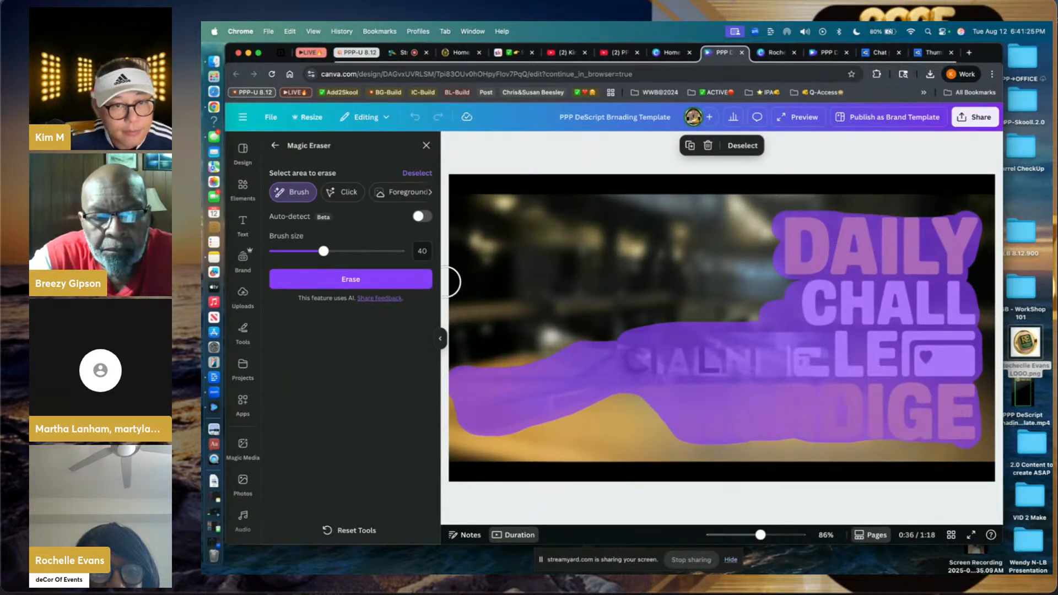
click(423, 284)
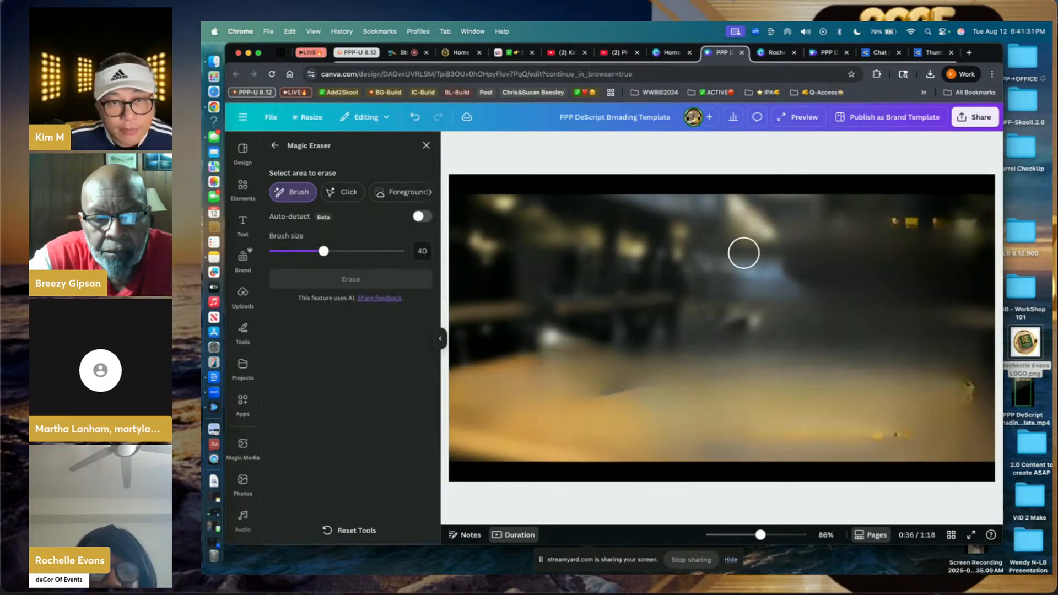
- Erase the leftover marks at the top and lower right, then close Magic Eraser
drag(888, 224, 970, 225)
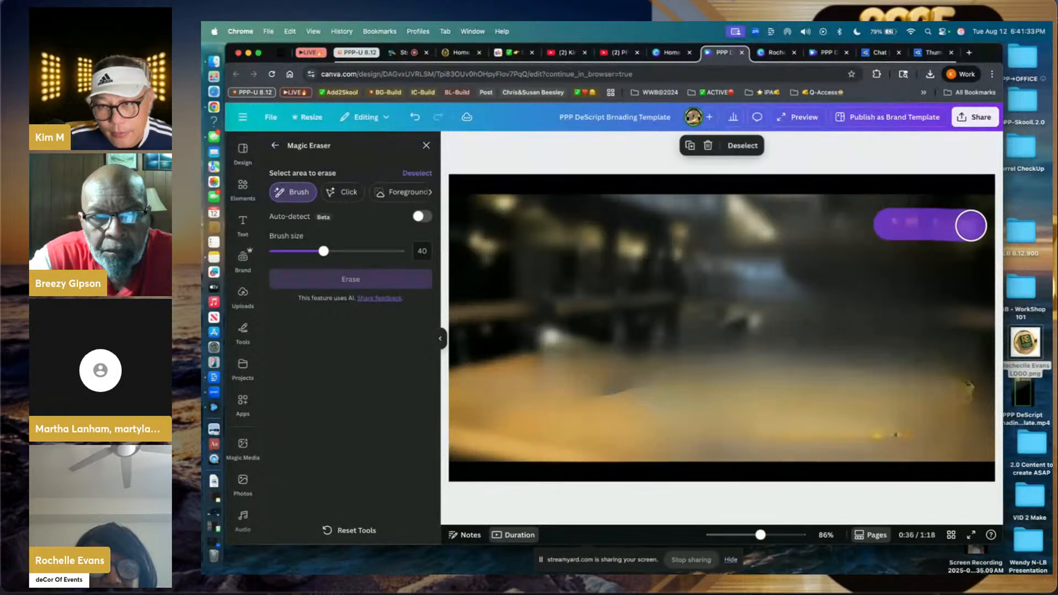
mouse_move(950, 393)
mouse_down()
mouse_move(959, 387)
mouse_move(960, 419)
mouse_move(865, 430)
mouse_up()
click(375, 277)
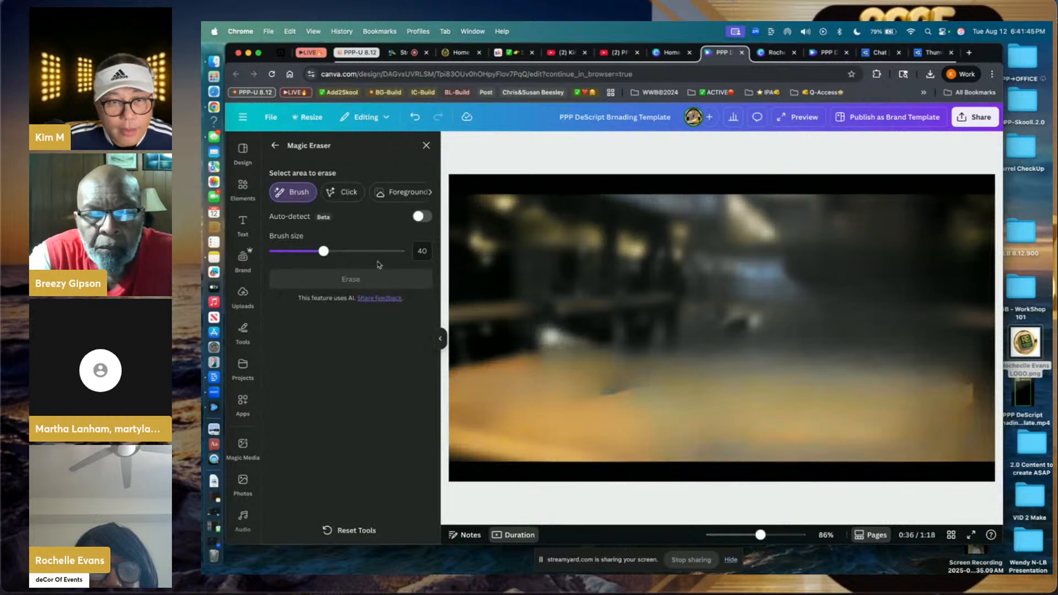
click(426, 146)
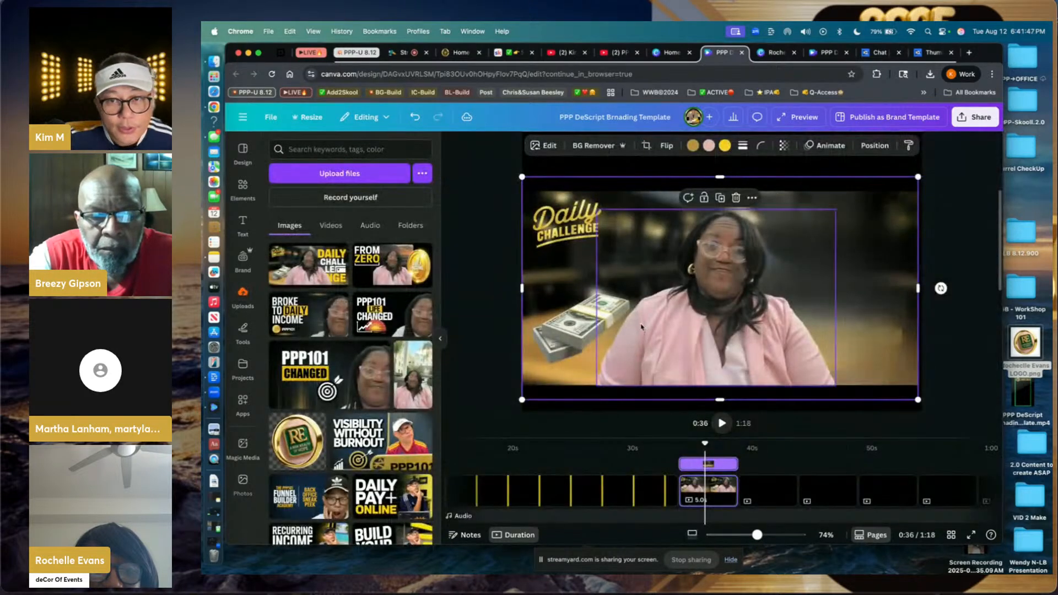
- Make the cleaned blurred office image the page background
right_click(853, 240)
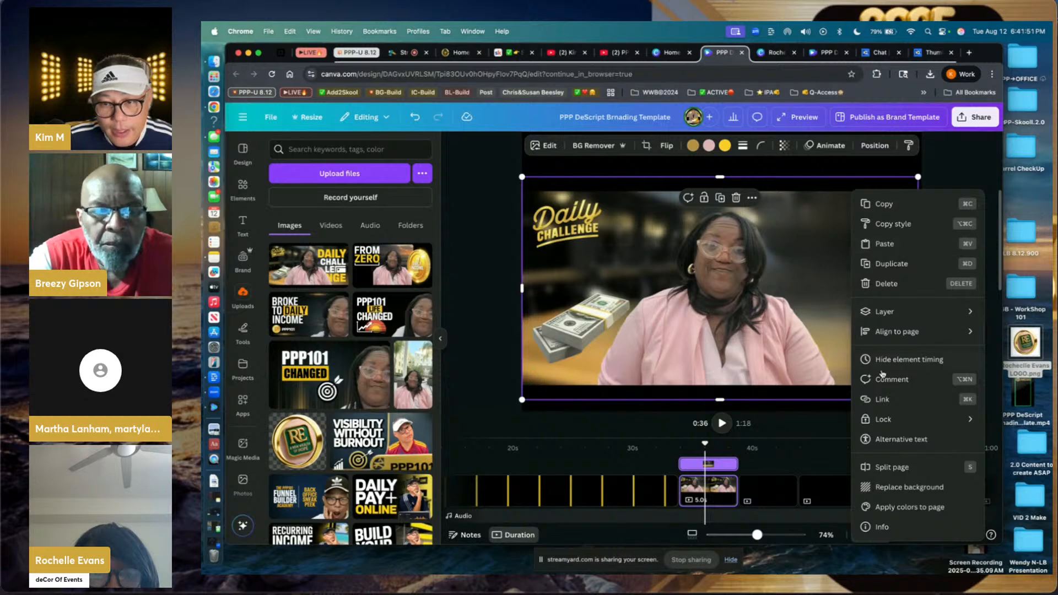
click(886, 487)
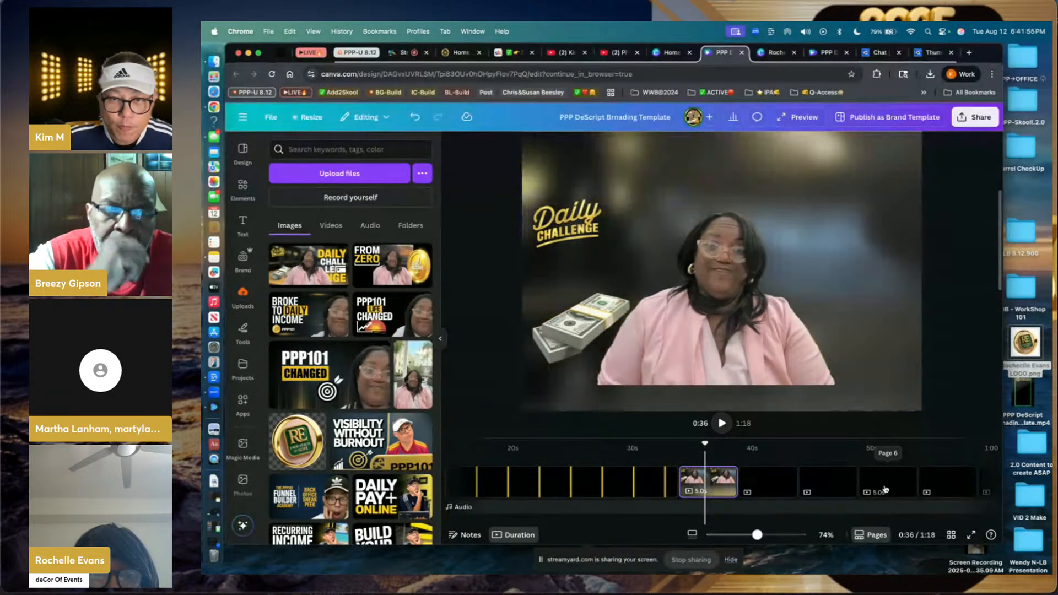
scroll(868, 370, up, 3)
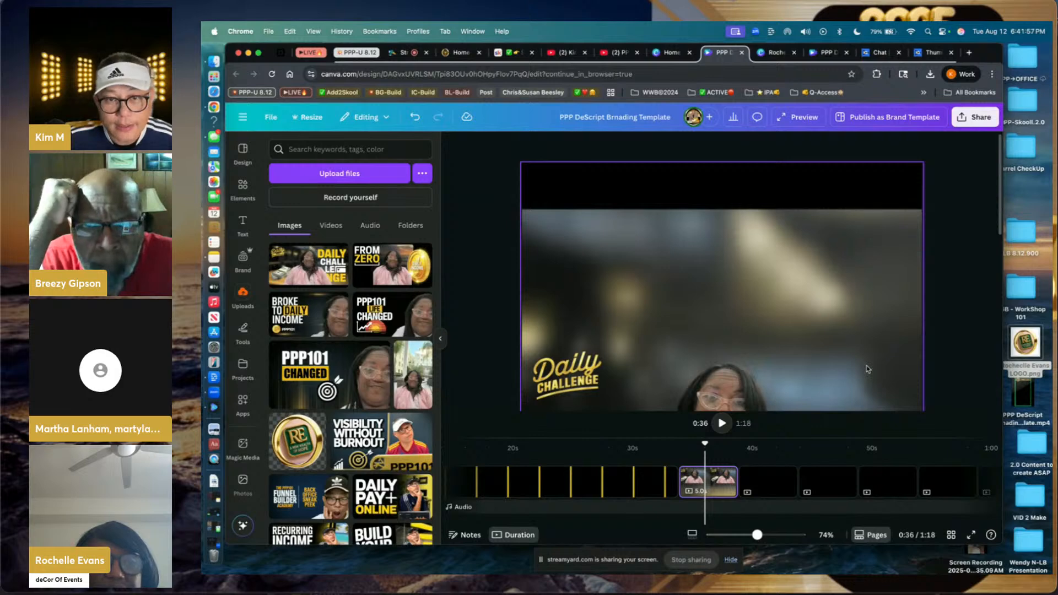
click(749, 297)
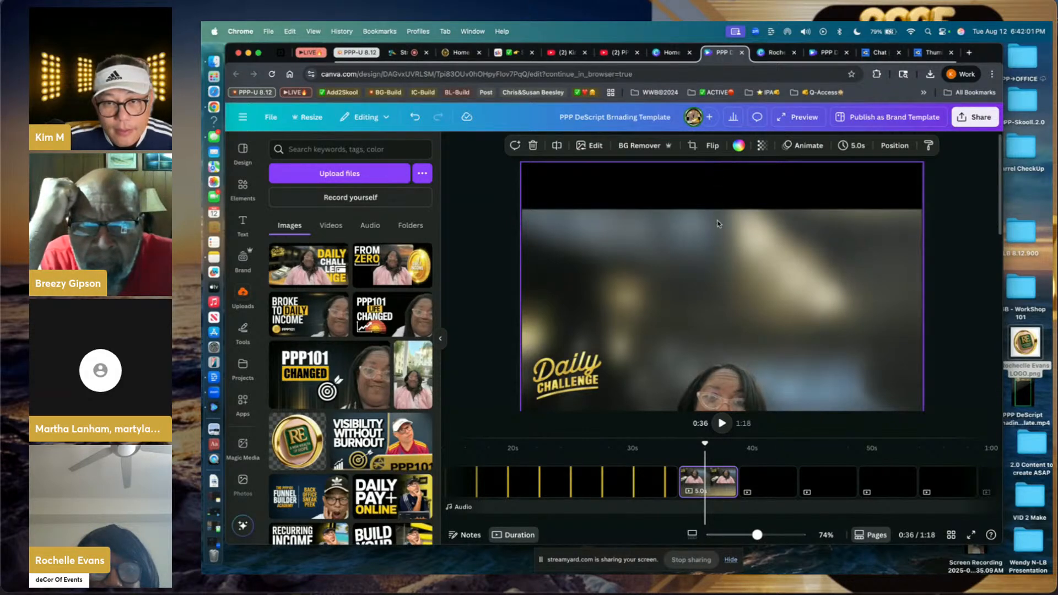
- Recrop the office background so it fills the whole vertical page behind the presenter
double_click(717, 238)
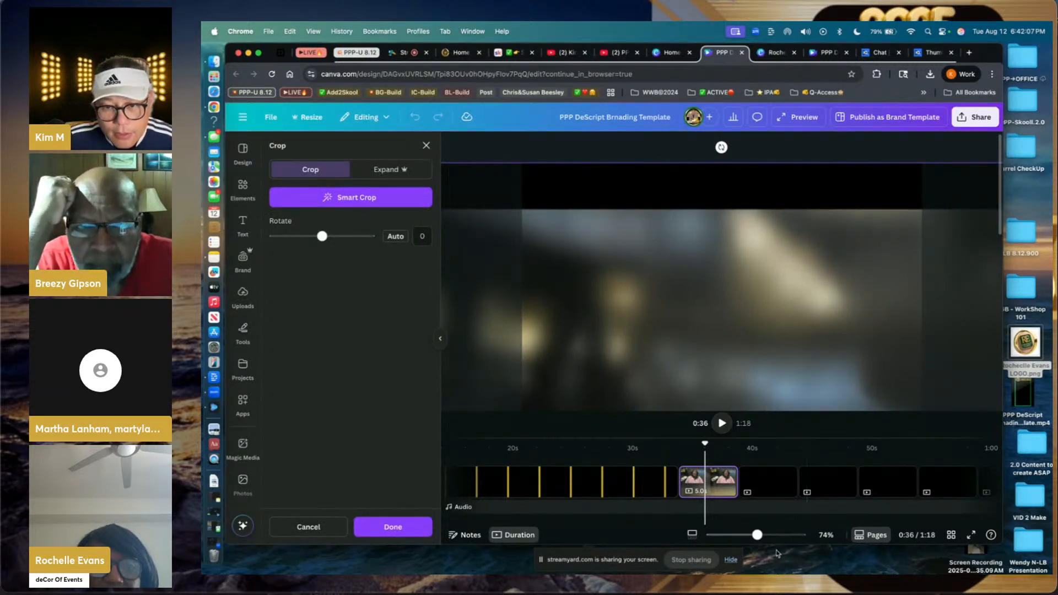
drag(760, 544, 727, 542)
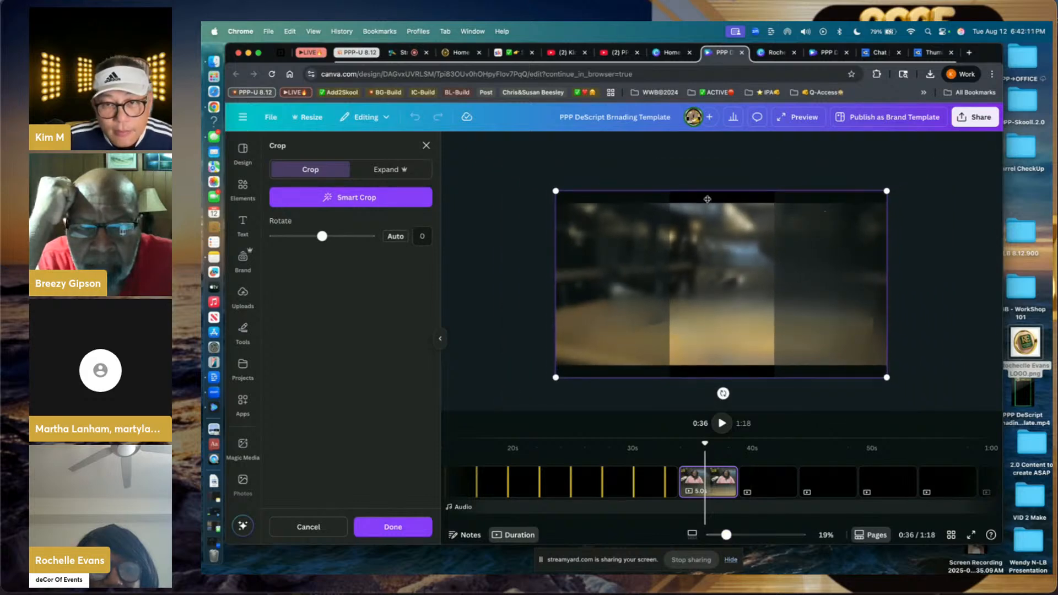
drag(888, 189, 908, 167)
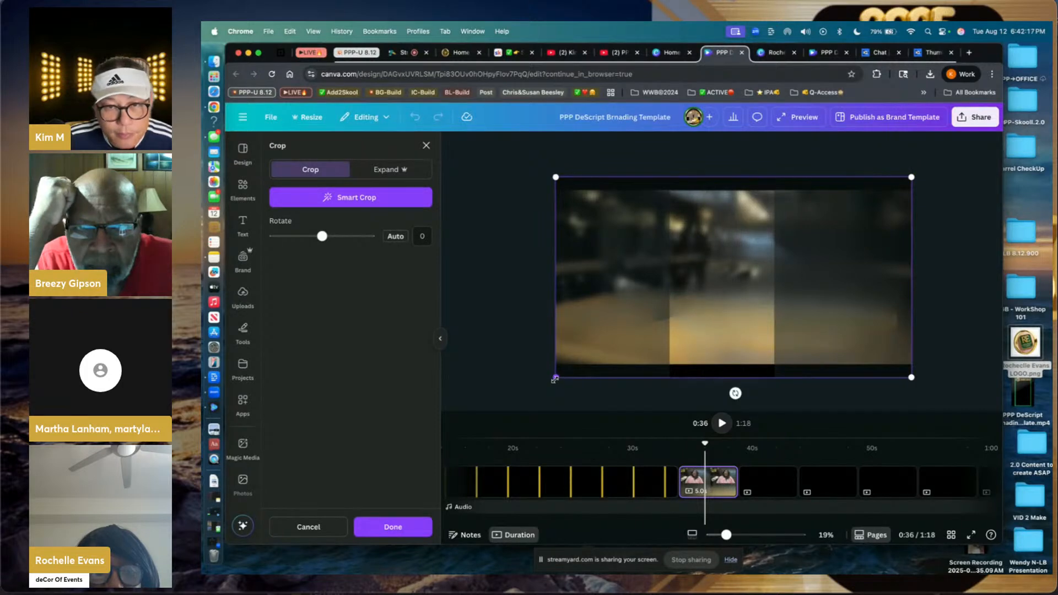
drag(555, 380, 533, 404)
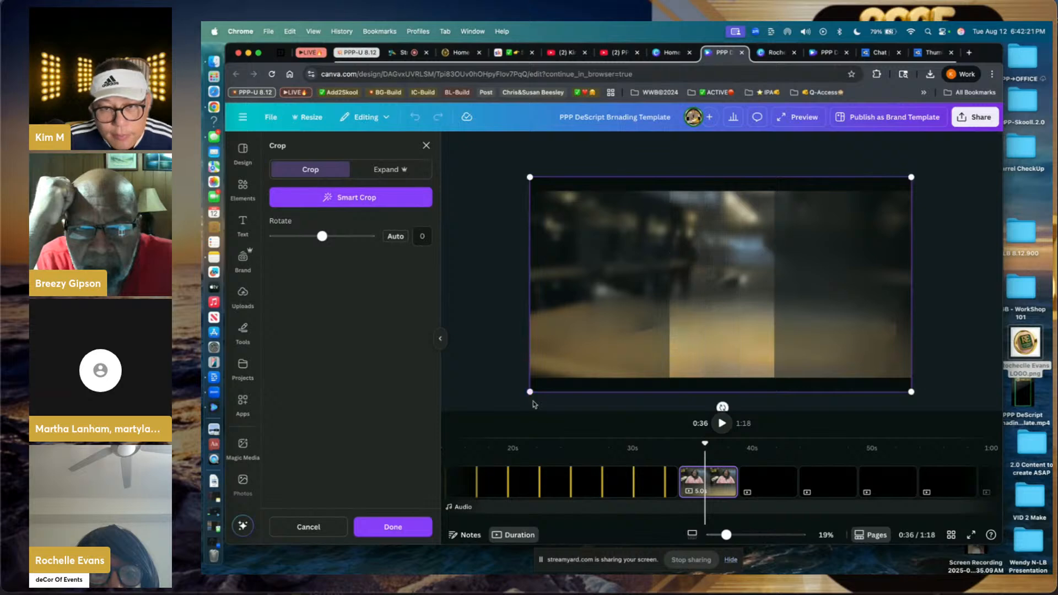
drag(700, 296, 797, 296)
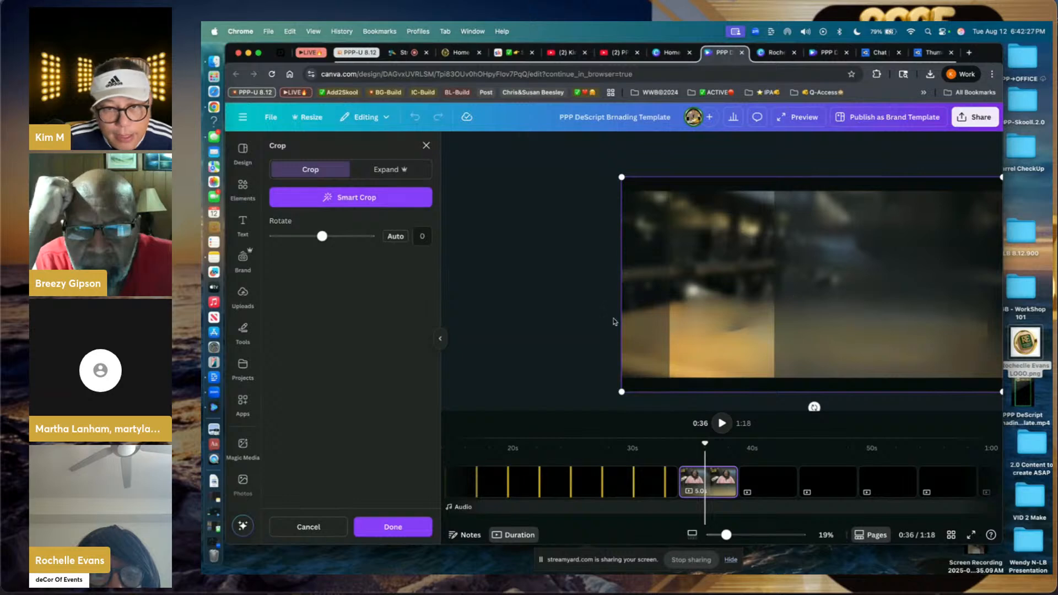
click(582, 313)
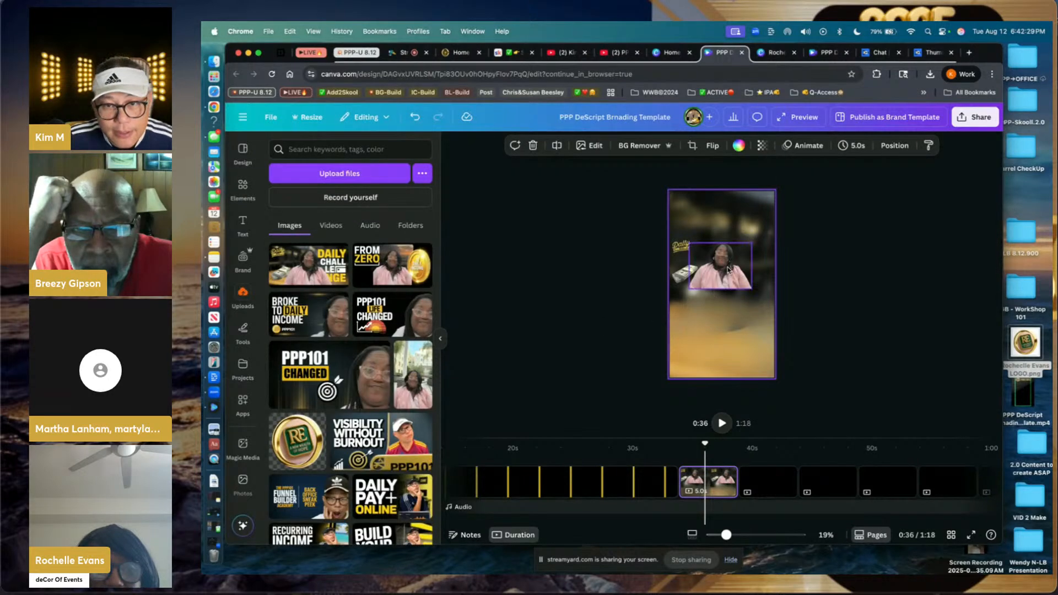
- Move the presenter video lower on the page and enlarge it
drag(727, 282, 750, 367)
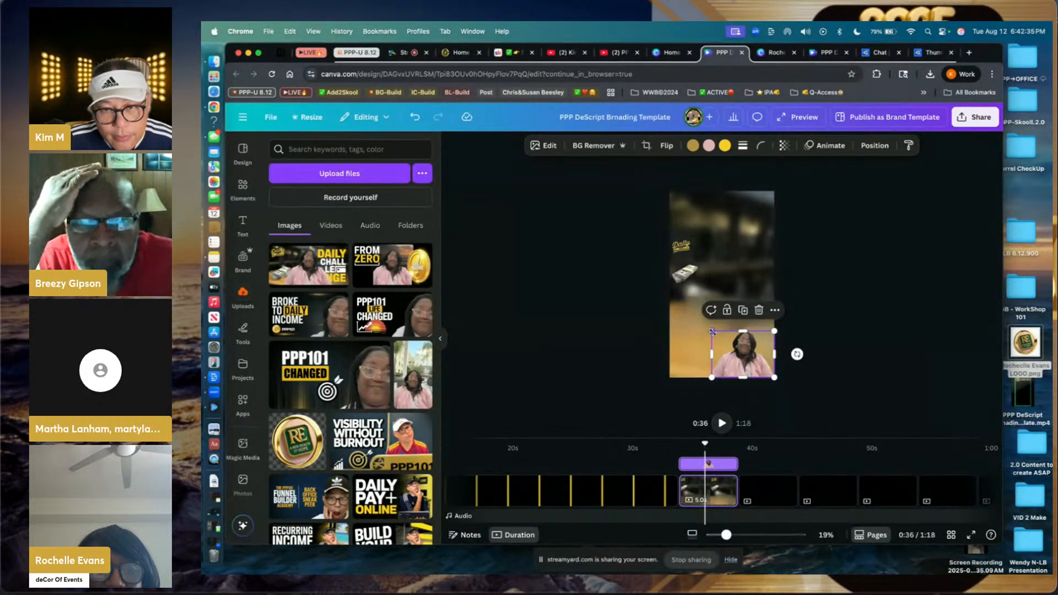
drag(712, 331, 716, 240)
click(635, 291)
- Raise the Daily Challenge logo, set the money image beside the title, and go to the next page
drag(683, 251, 744, 225)
click(742, 223)
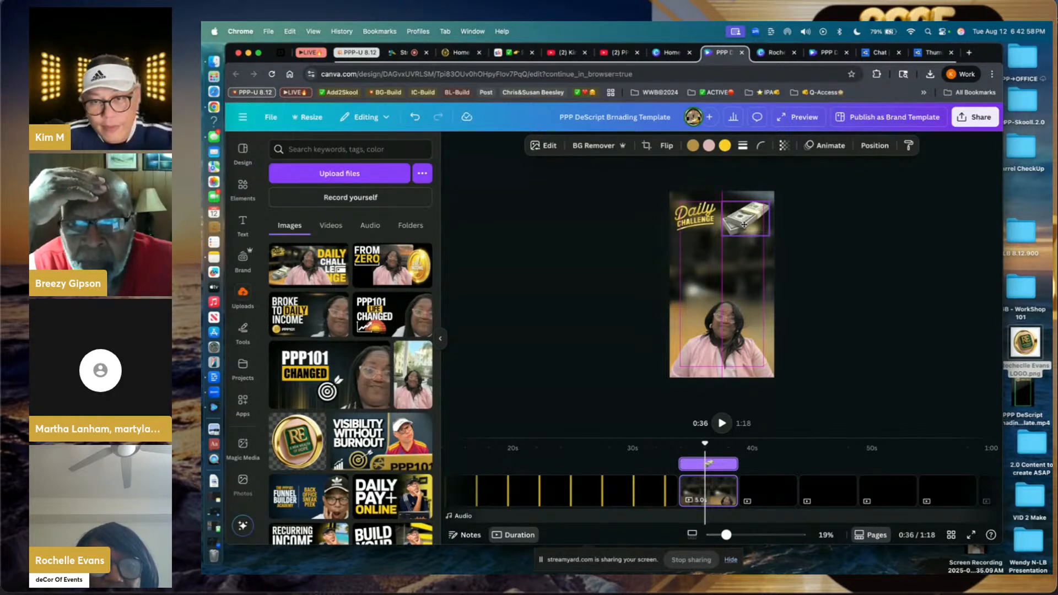
drag(744, 225, 744, 226)
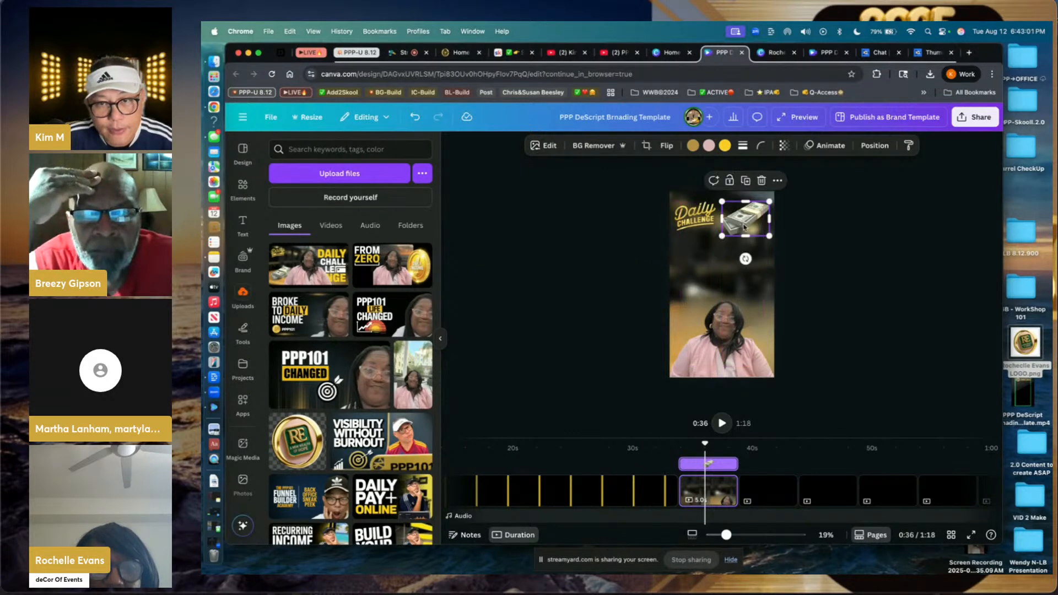
click(649, 240)
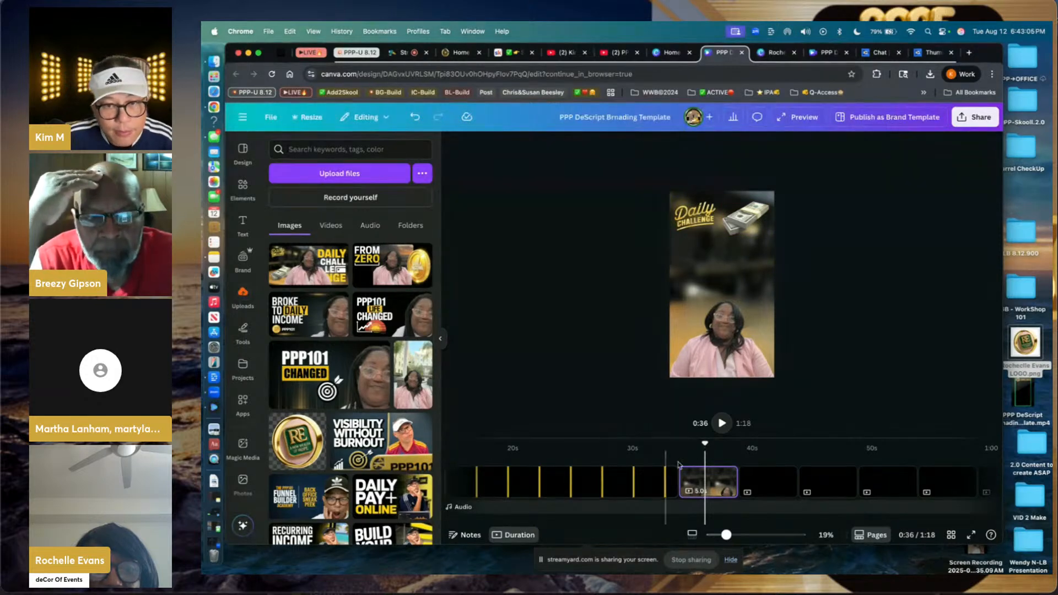
click(741, 486)
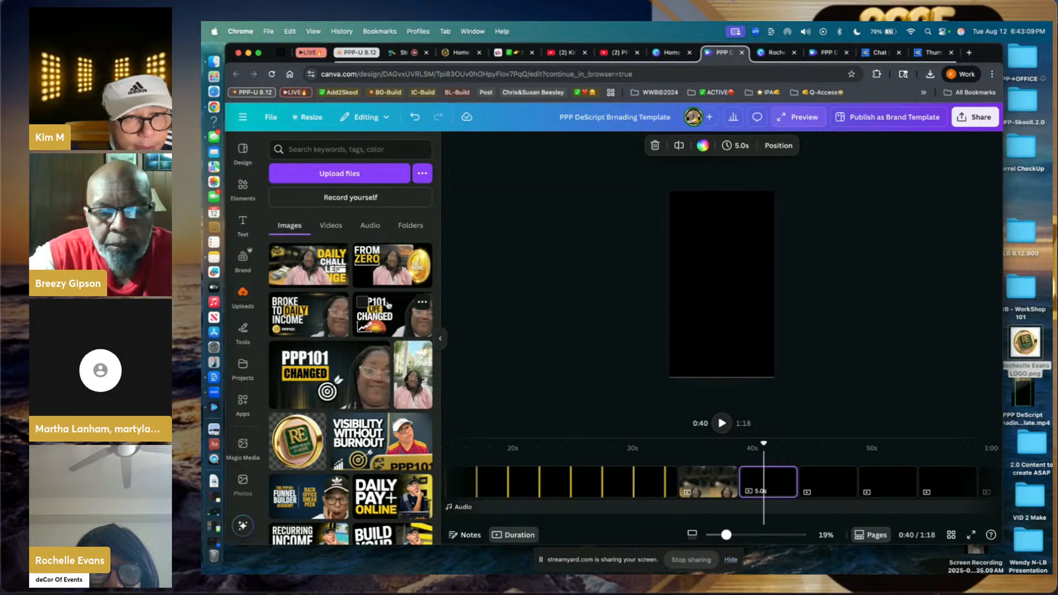
- Place the Broke to Daily Income thumbnail on the black page and stretch it past the page width
click(315, 333)
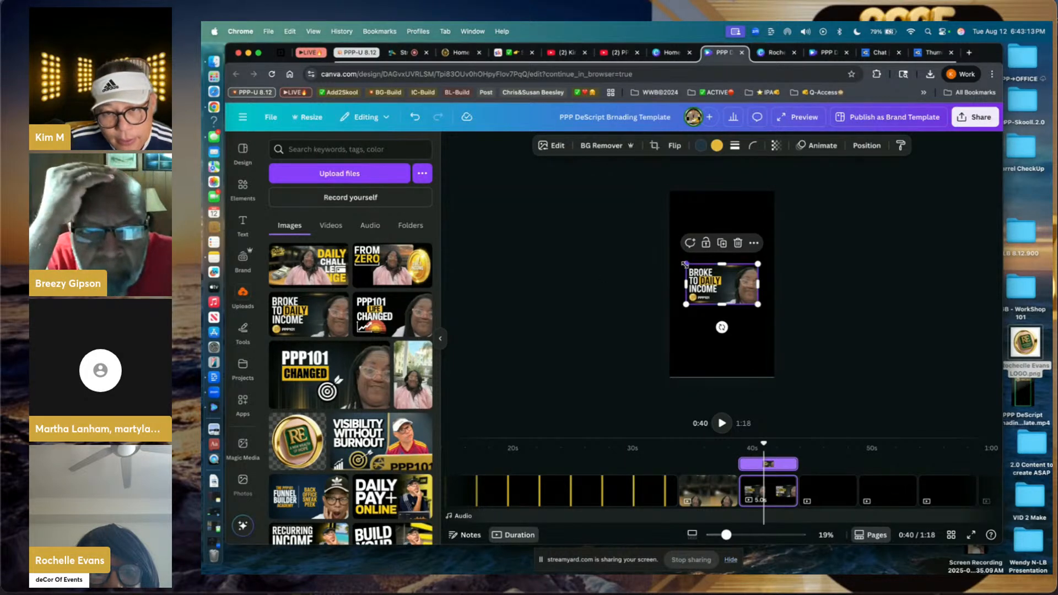
drag(685, 265, 669, 255)
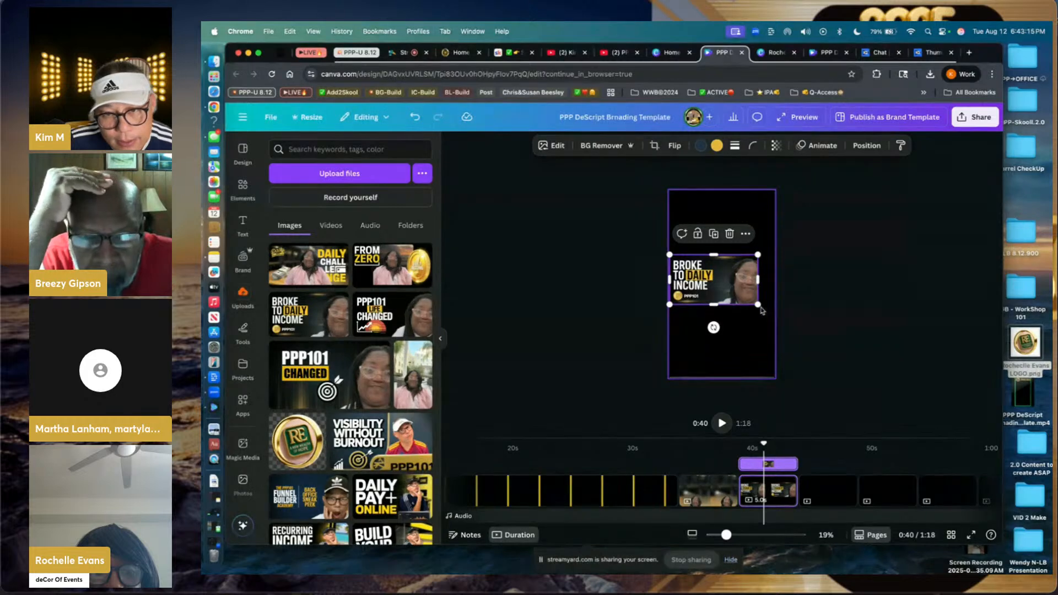
drag(758, 305, 817, 356)
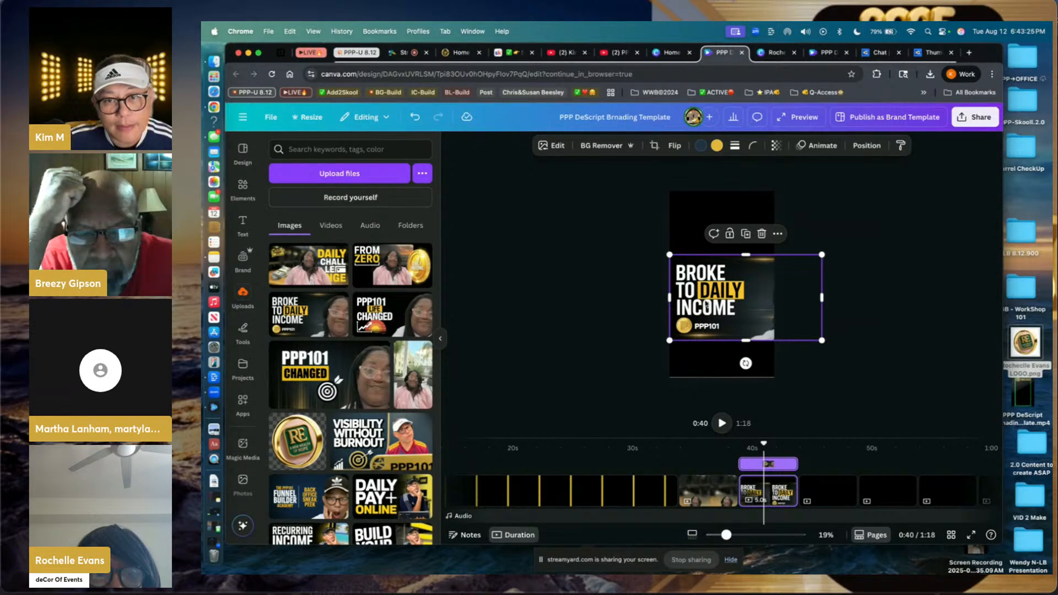
click(551, 145)
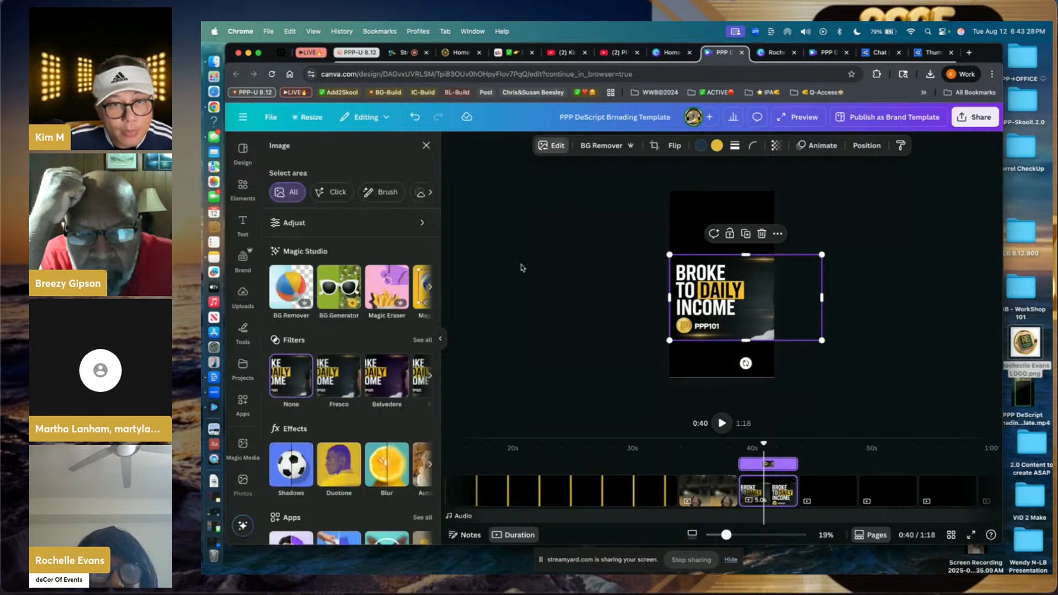
- Extract the thumbnail's headline with Grab Text, cut it, and return to the Daily Challenge page
click(376, 296)
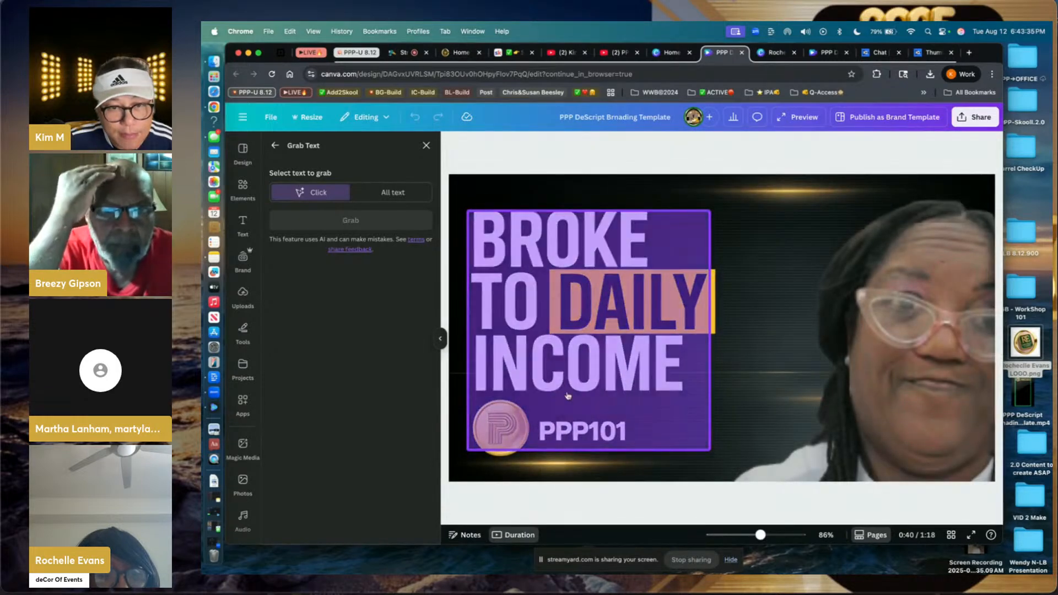
click(574, 362)
click(396, 225)
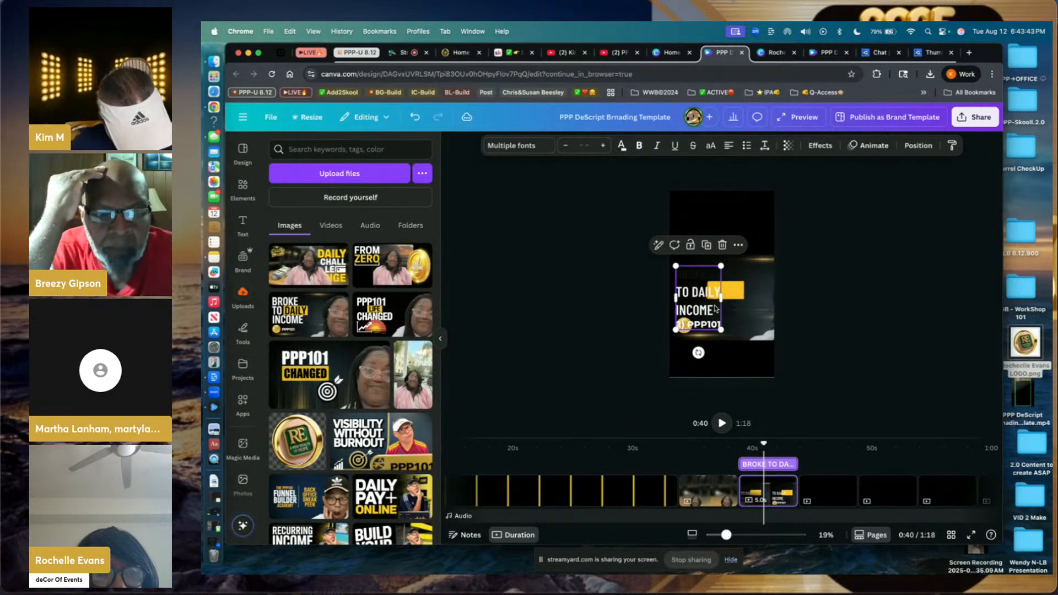
key(Delete)
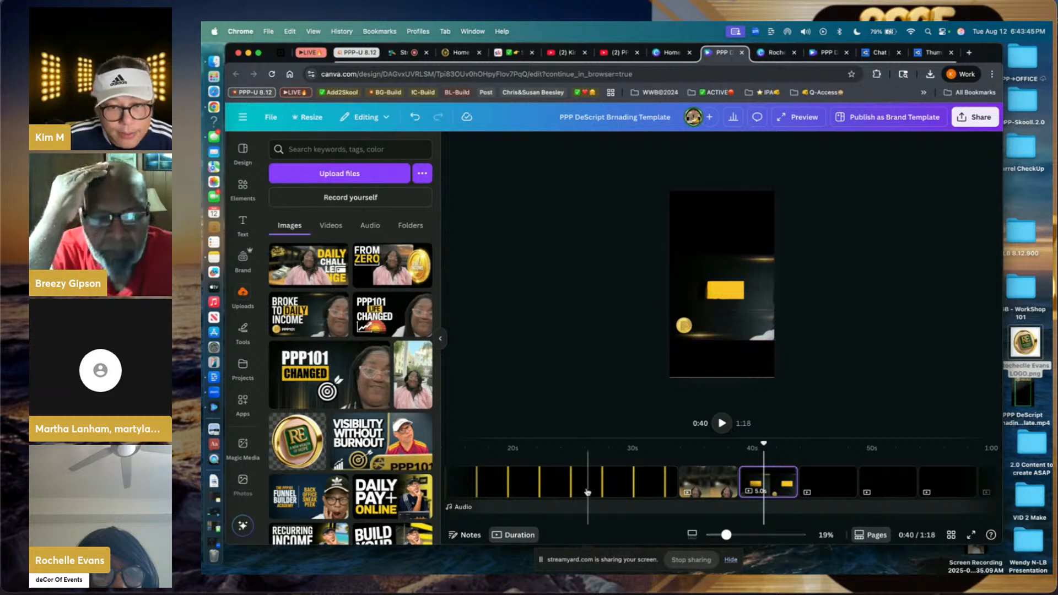
click(712, 493)
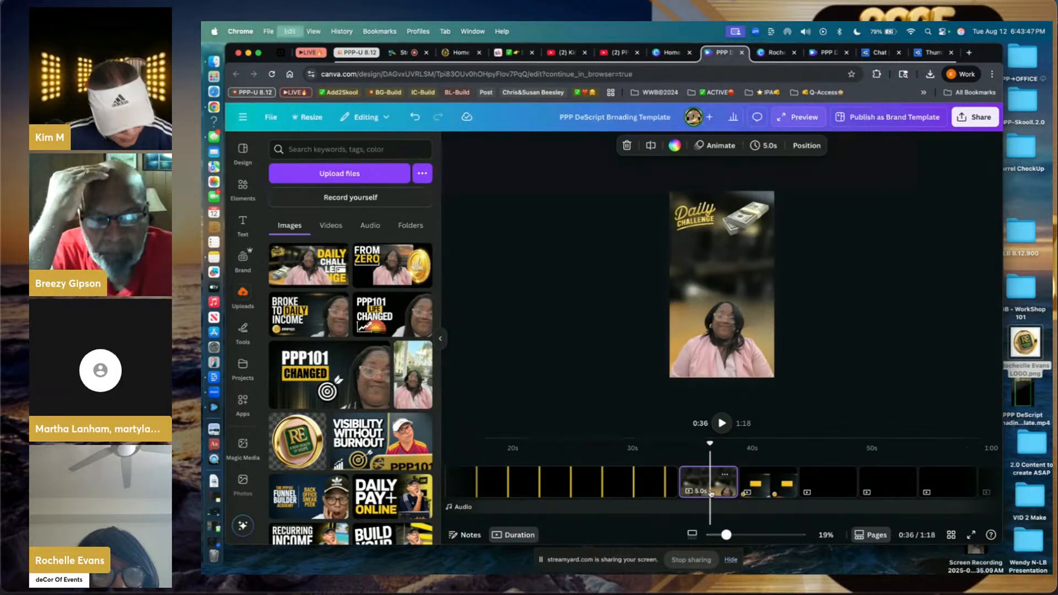
- Paste the BROKE TO DAILY INCOME headline onto the Daily Challenge page, move it up, and bold it
key(ctrl+z)
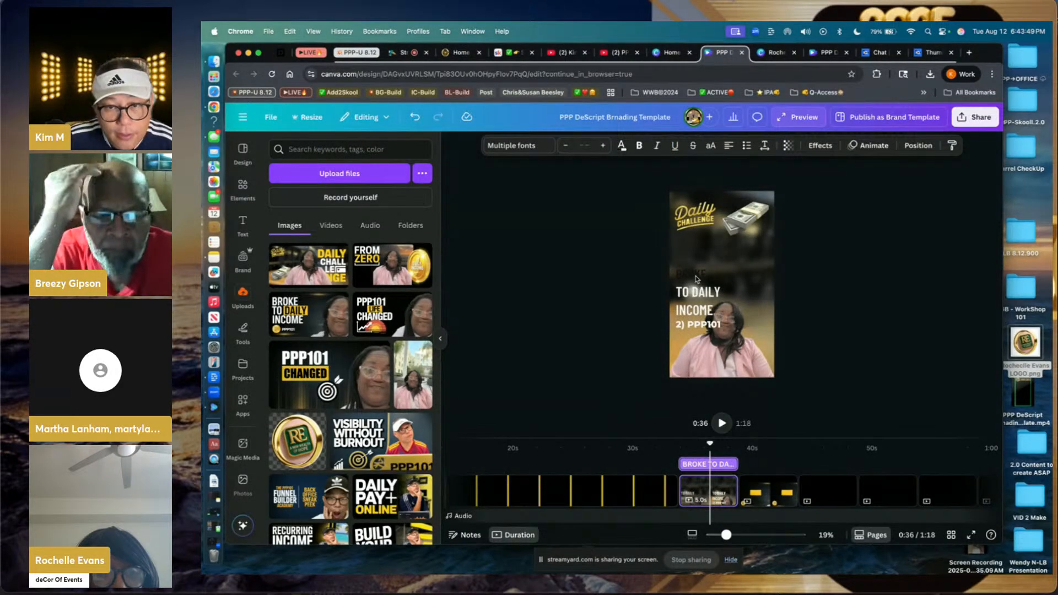
click(695, 319)
drag(699, 307, 705, 286)
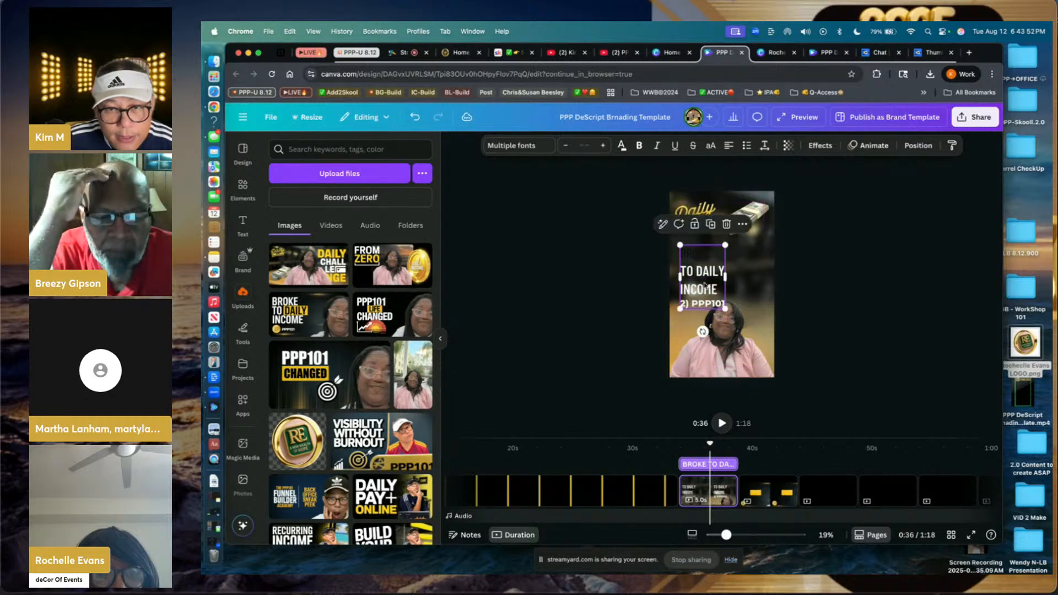
click(622, 146)
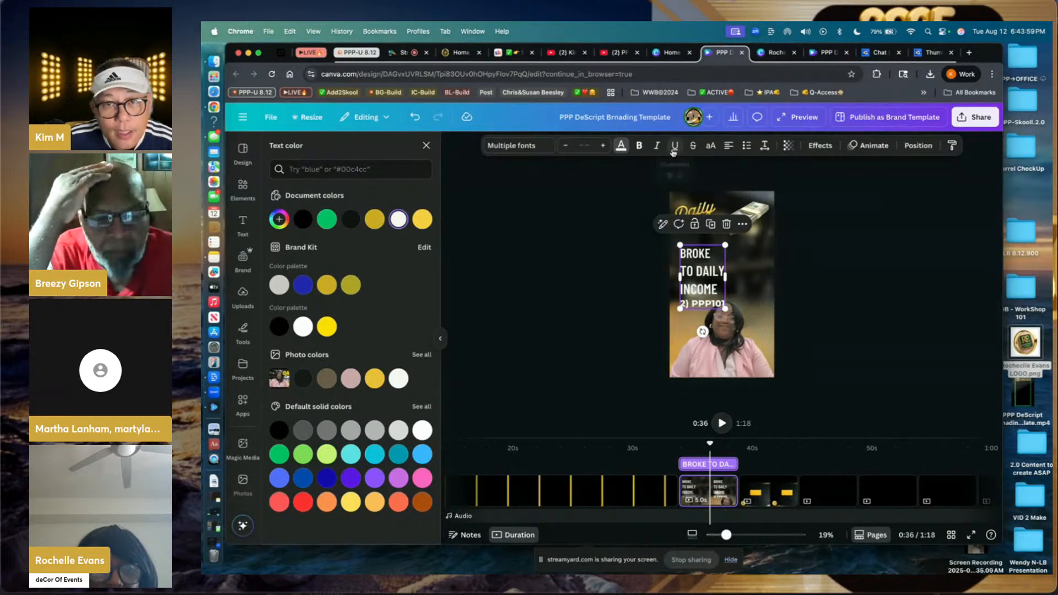
click(641, 146)
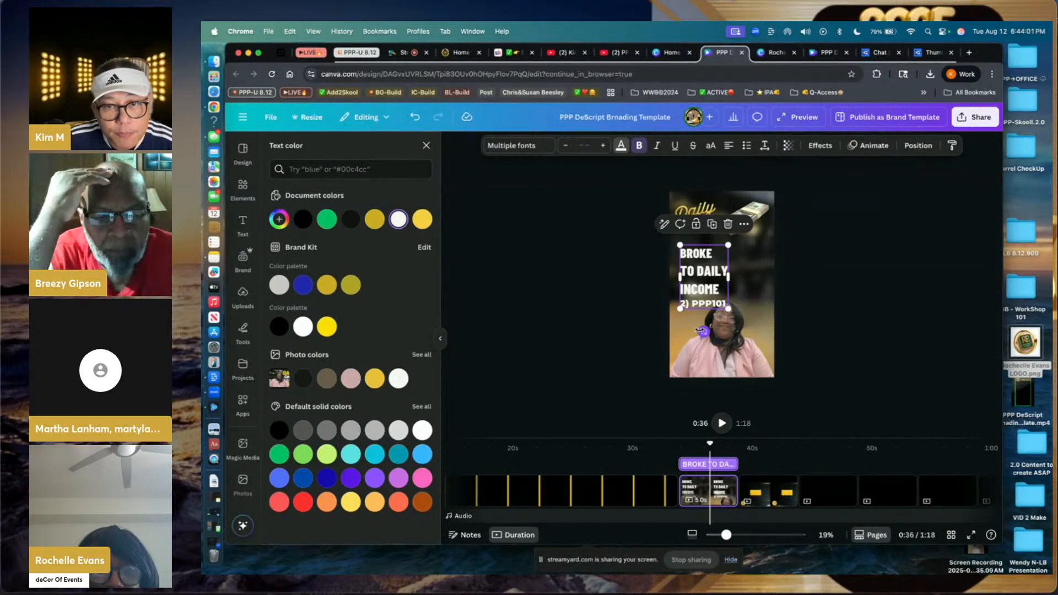
- Delete the '2) PPP101' line from the headline and nudge the text box into place
double_click(713, 304)
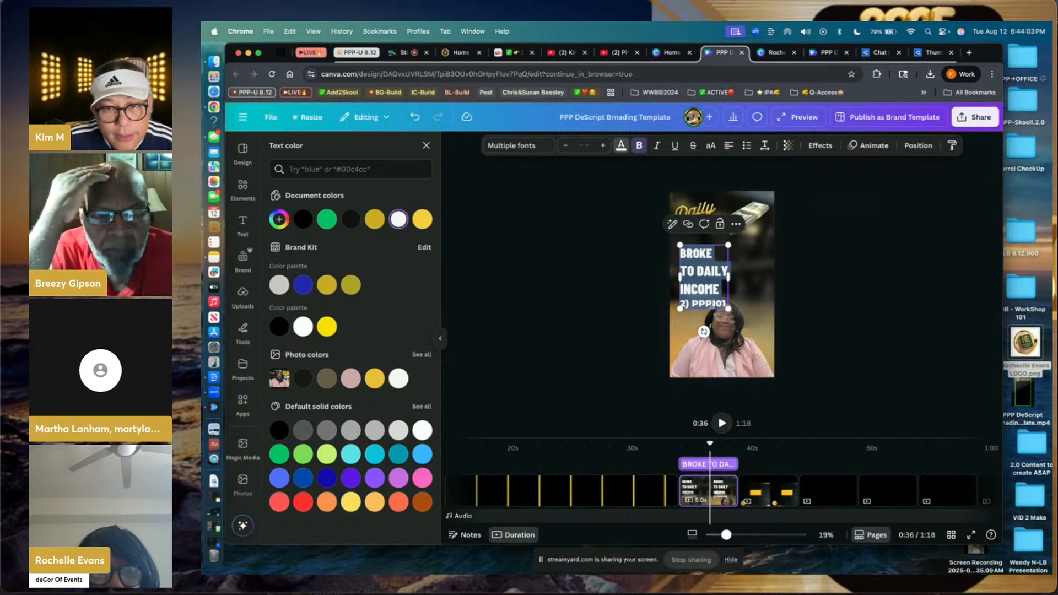
click(712, 304)
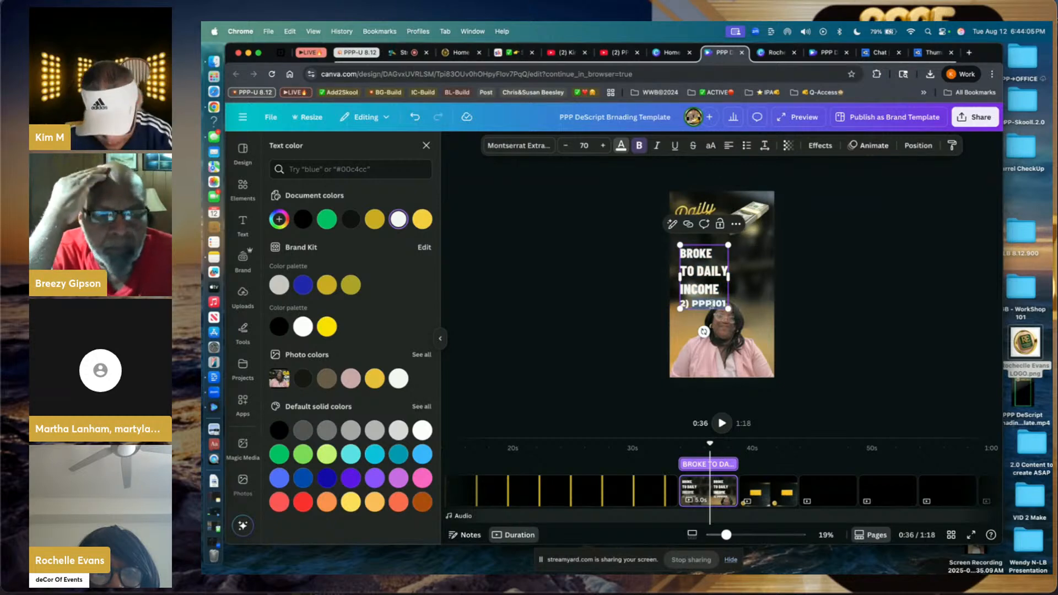
key(BackSpace)
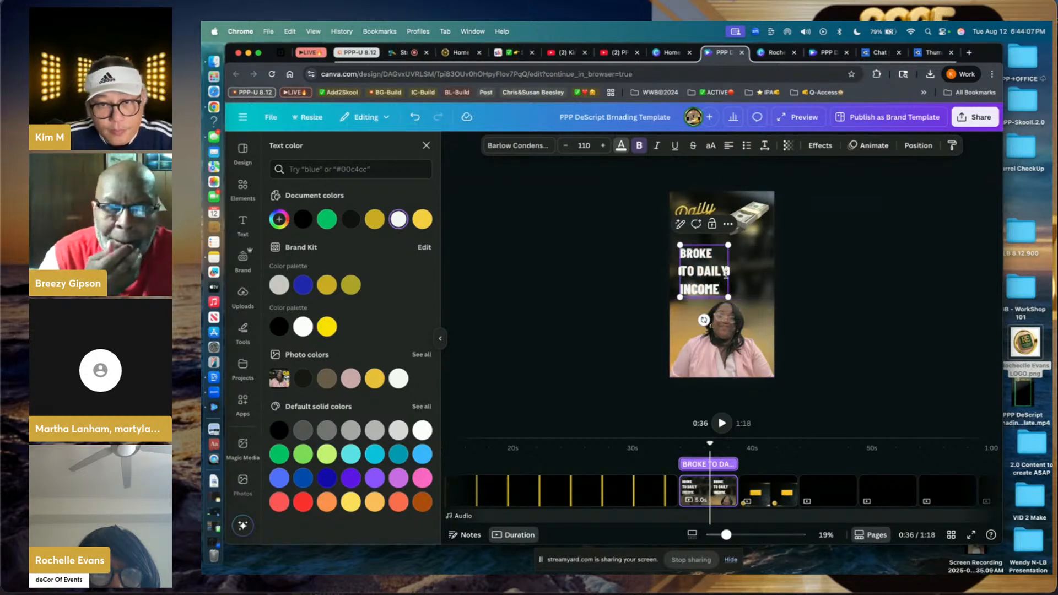
click(590, 274)
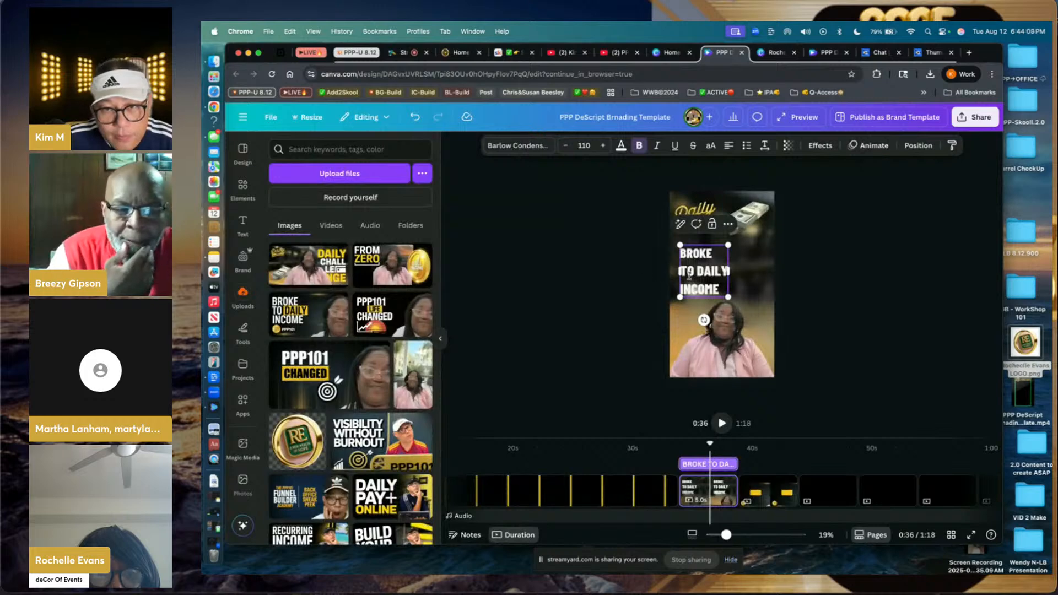
click(810, 278)
click(708, 278)
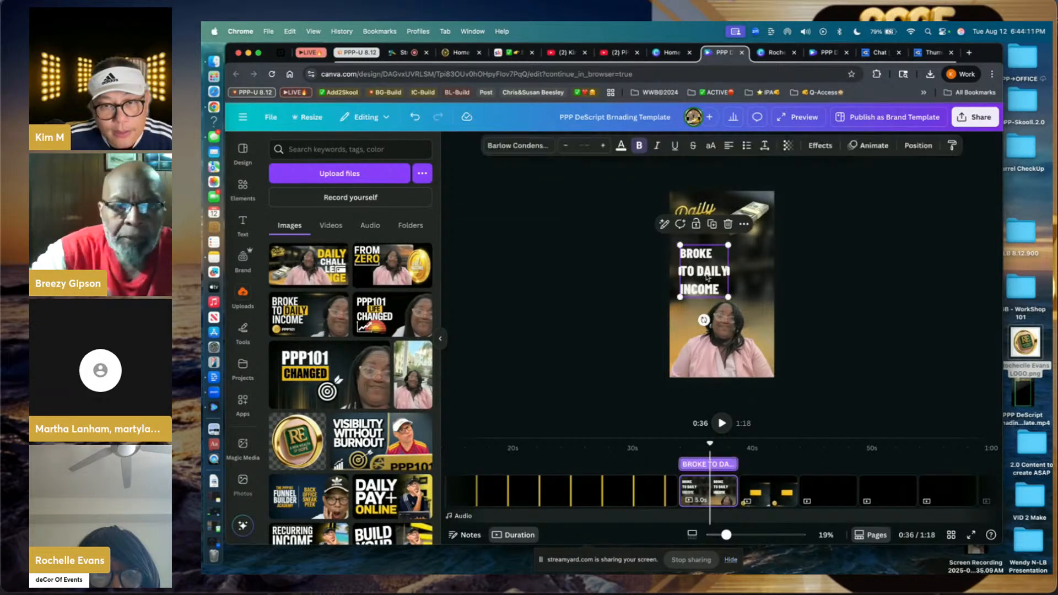
mouse_move(708, 278)
mouse_down()
mouse_move(737, 303)
mouse_move(702, 279)
mouse_up()
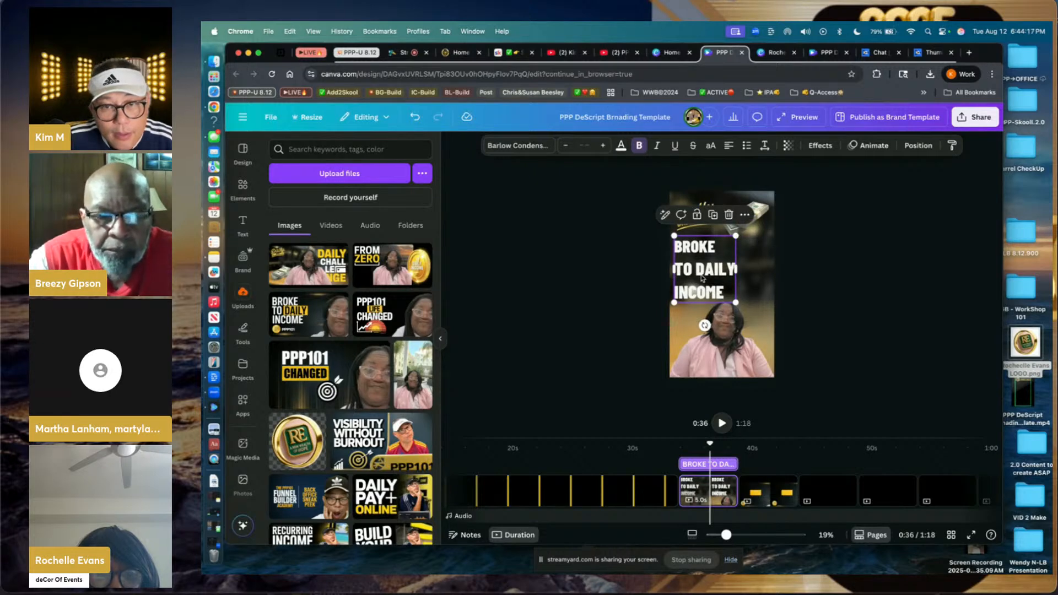
- Change the headline to '30 day Transformation' and drop the font size to 130 so it fits two lines
double_click(697, 248)
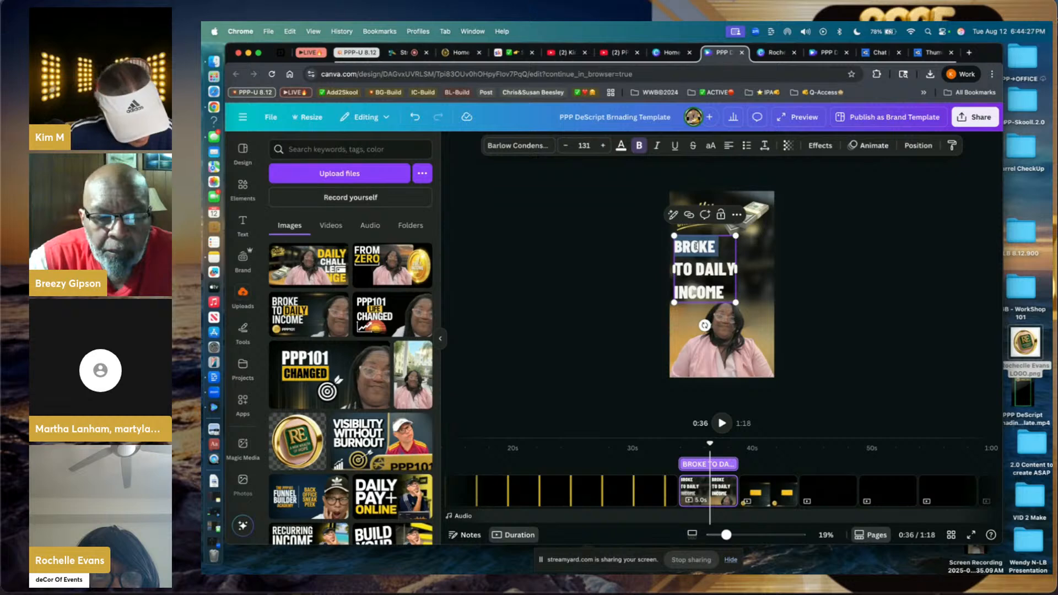
text(30)
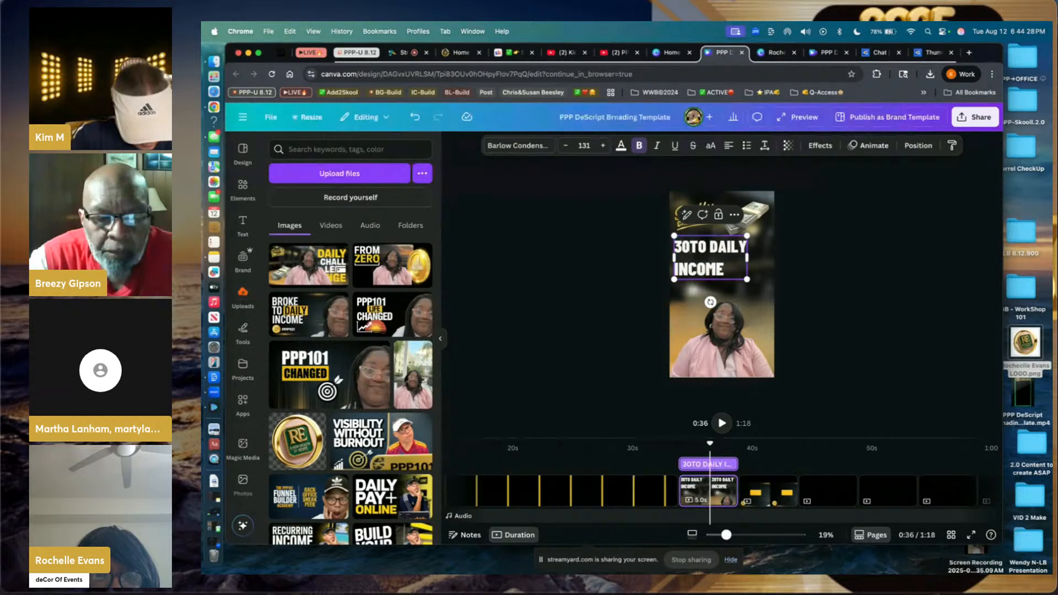
text( day)
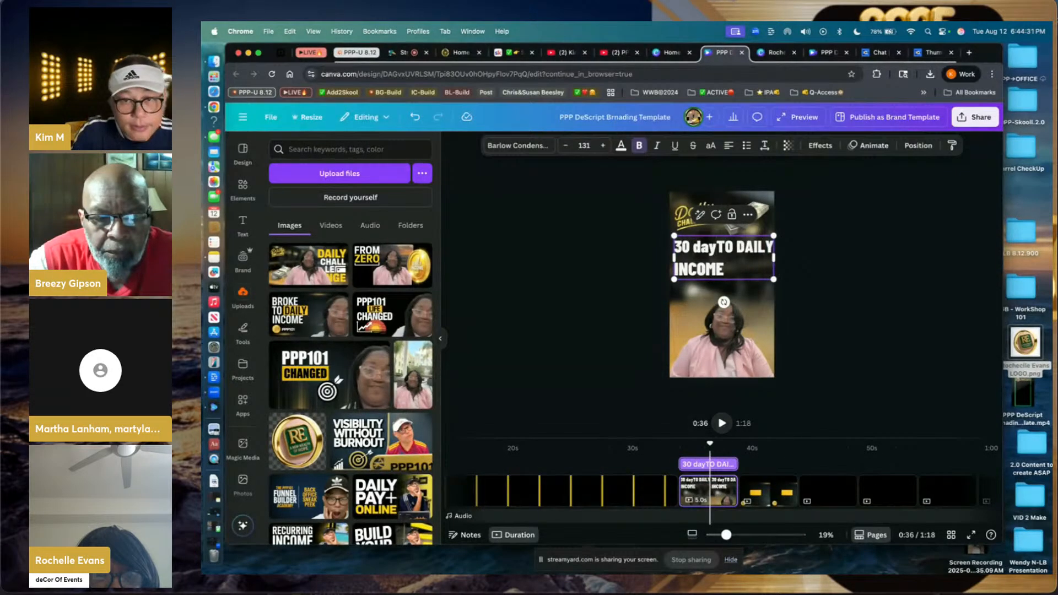
text(s)
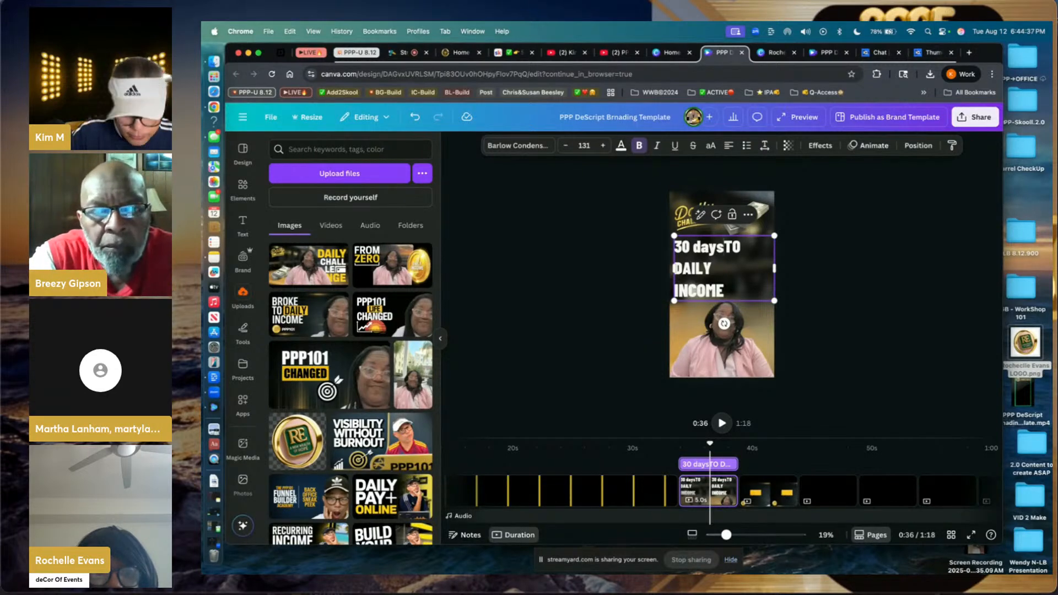
key(BackSpace)
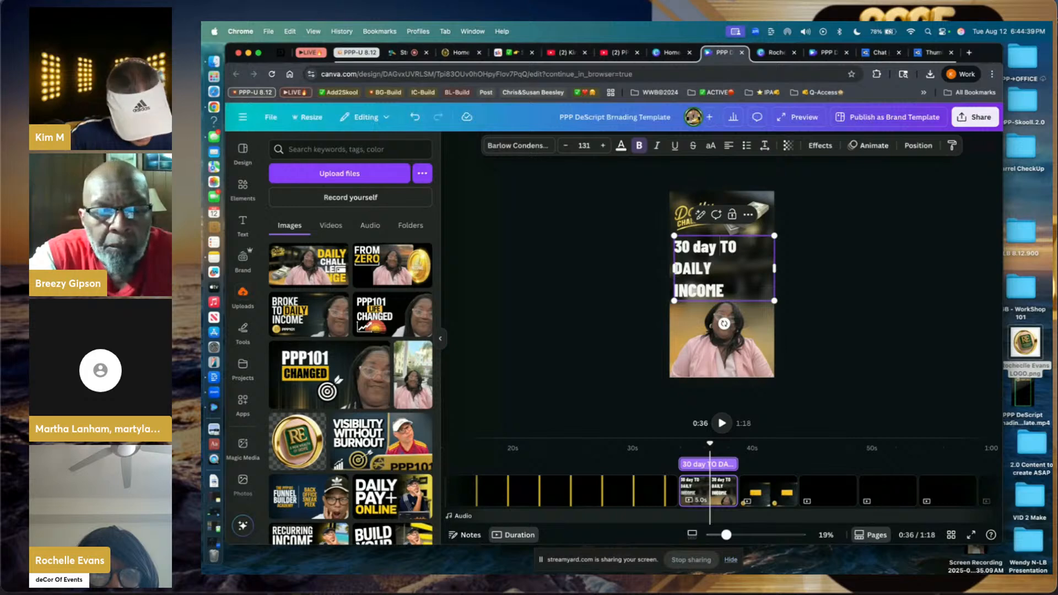
key(super+a)
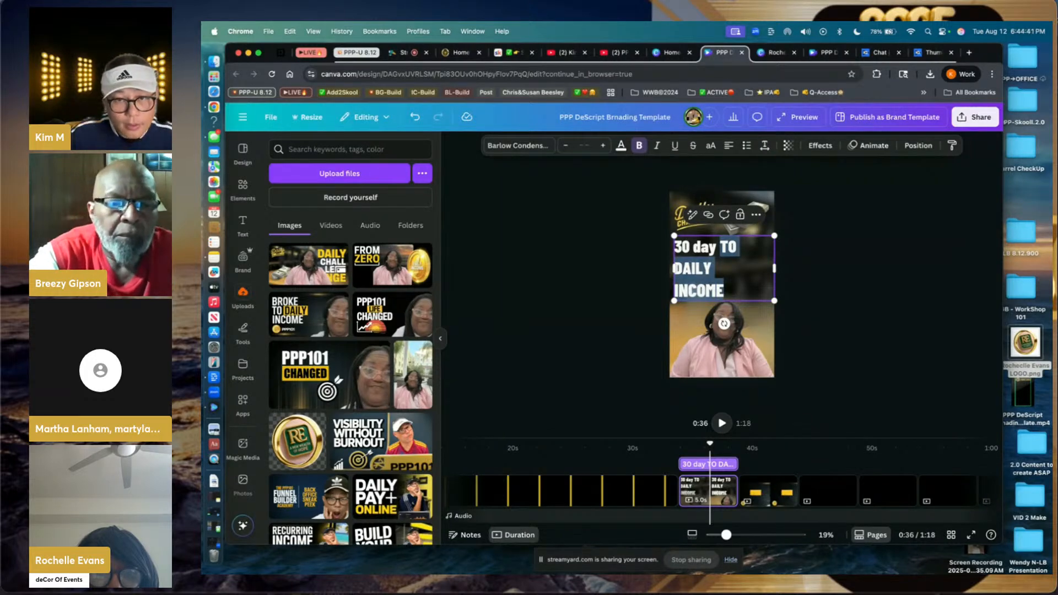
text(Tra)
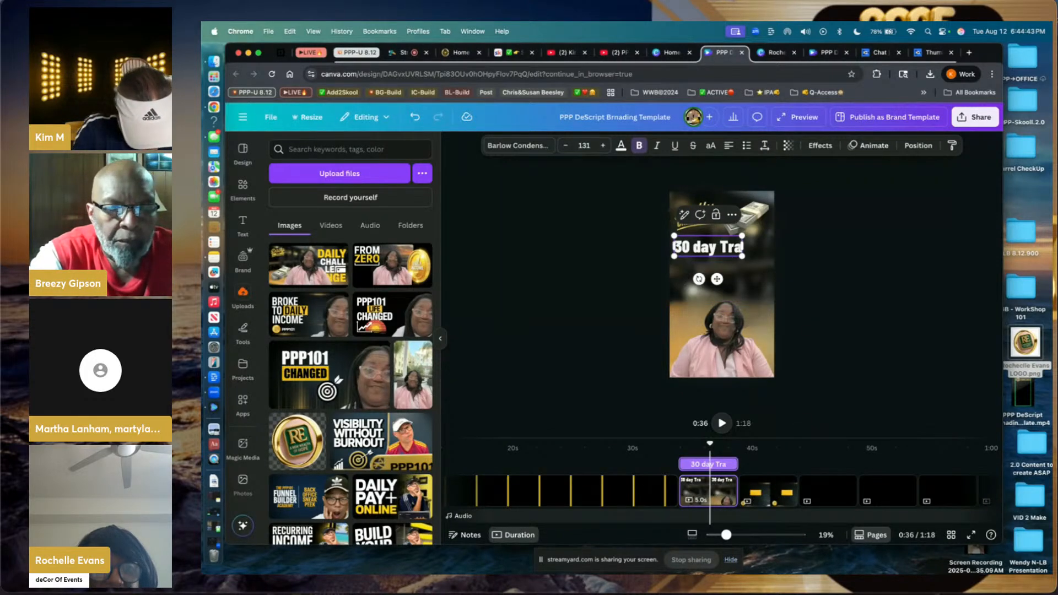
text(nsformation)
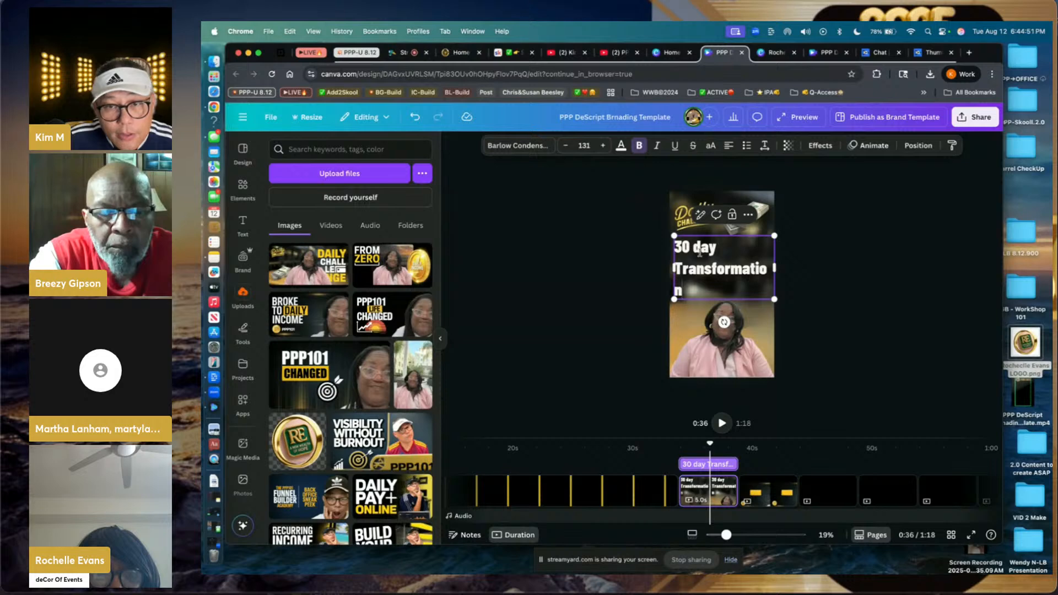
click(566, 146)
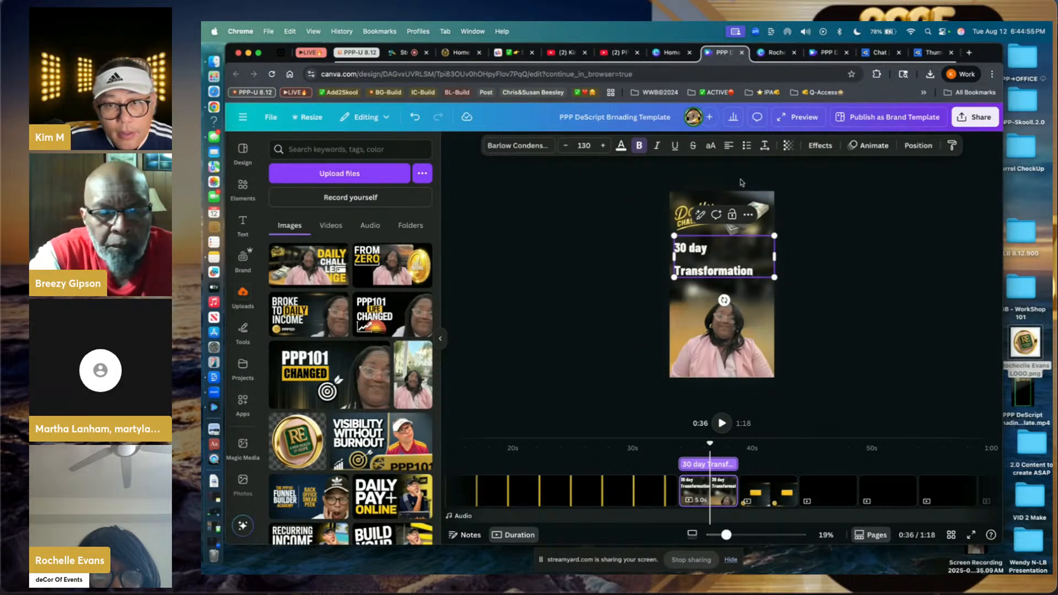
click(765, 147)
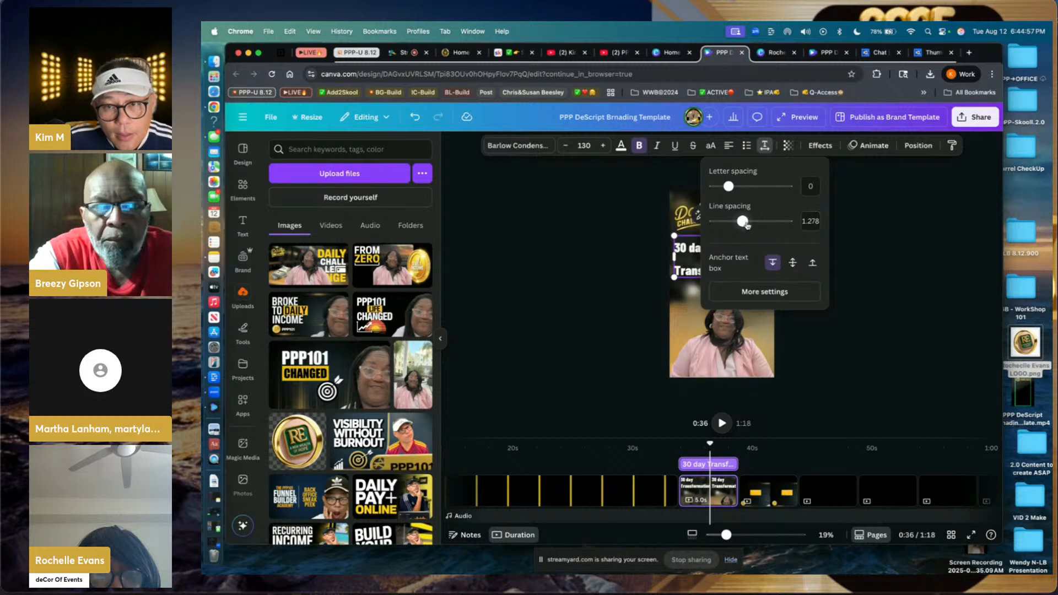
- Tighten the title's line spacing, centre-align and narrow it, then add 'Challenge!' as a third line
drag(742, 221, 726, 223)
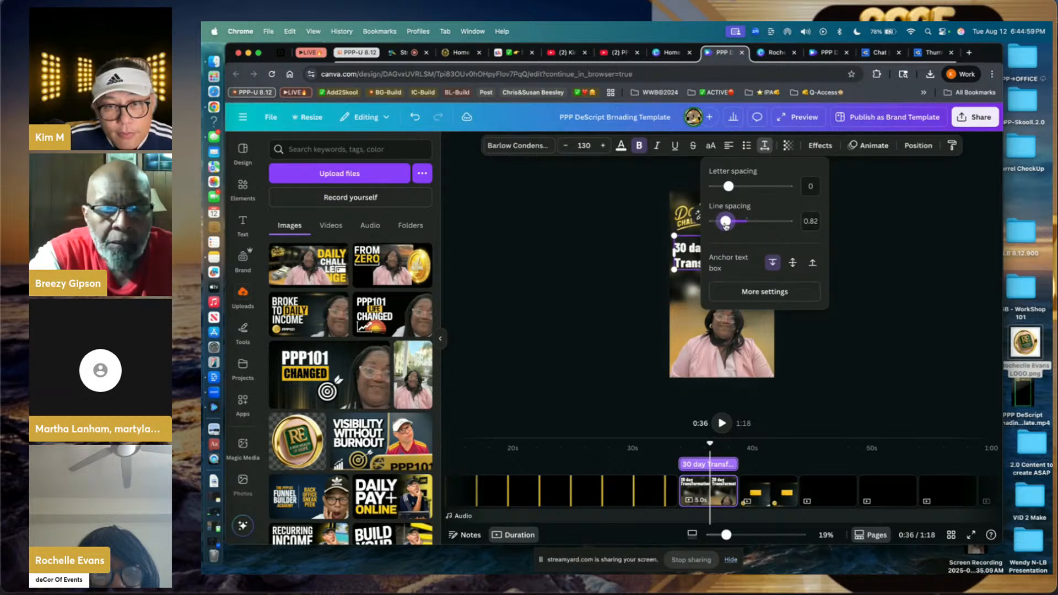
click(624, 254)
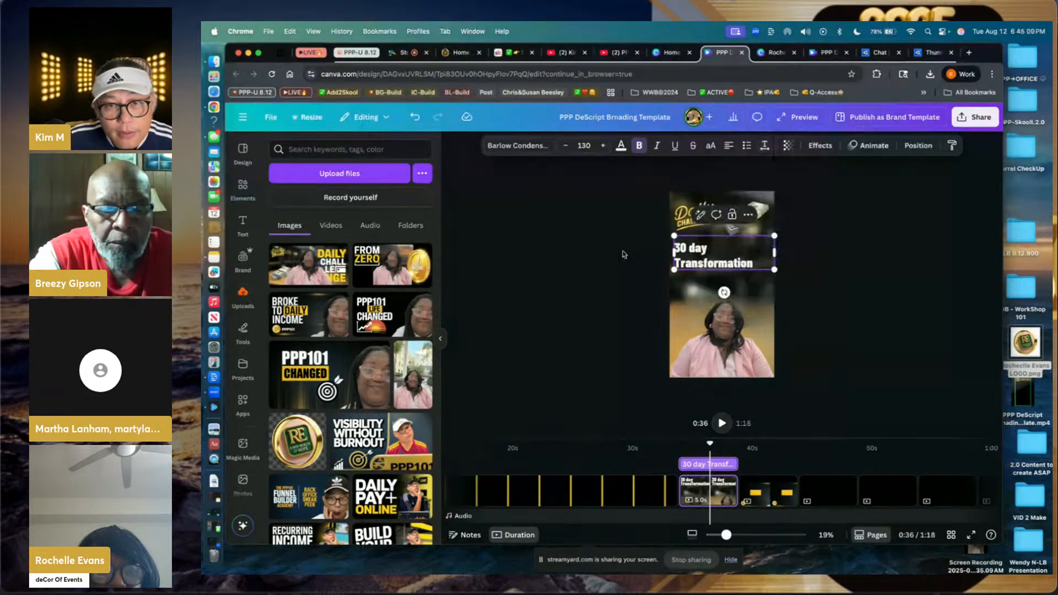
click(729, 146)
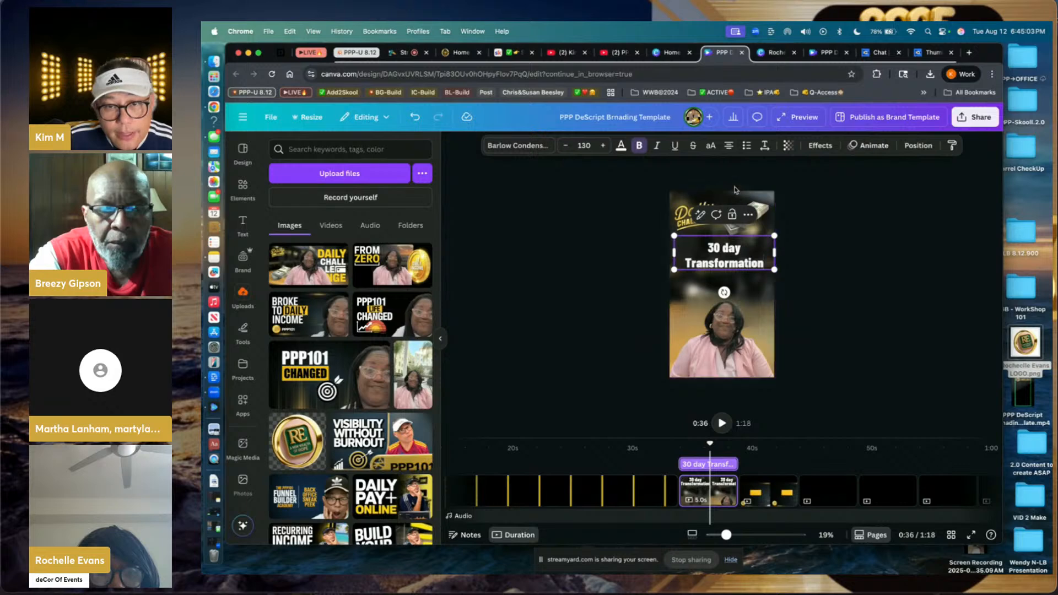
drag(775, 254, 764, 259)
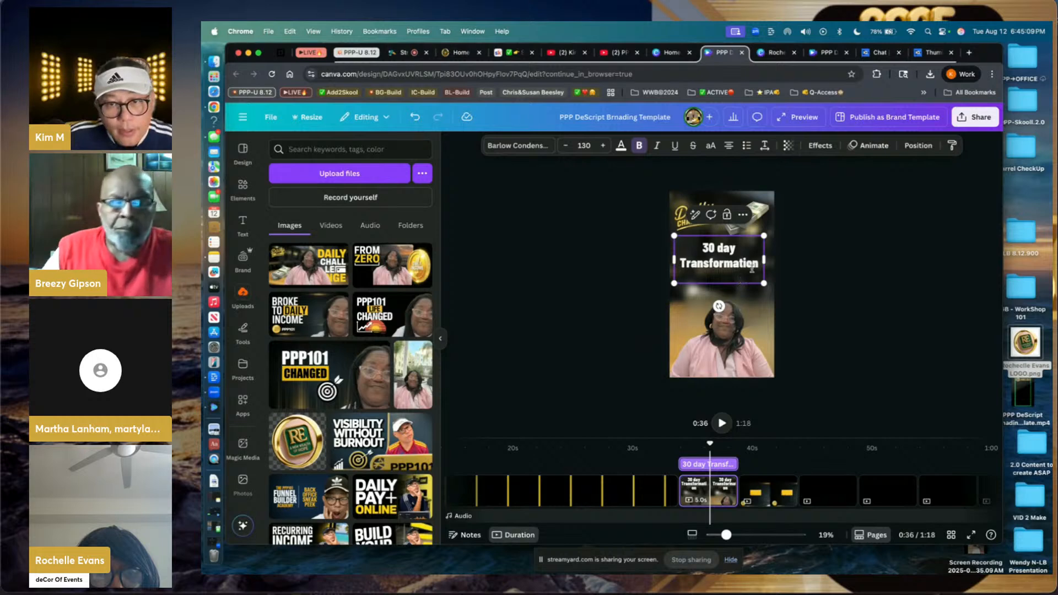
key(Return)
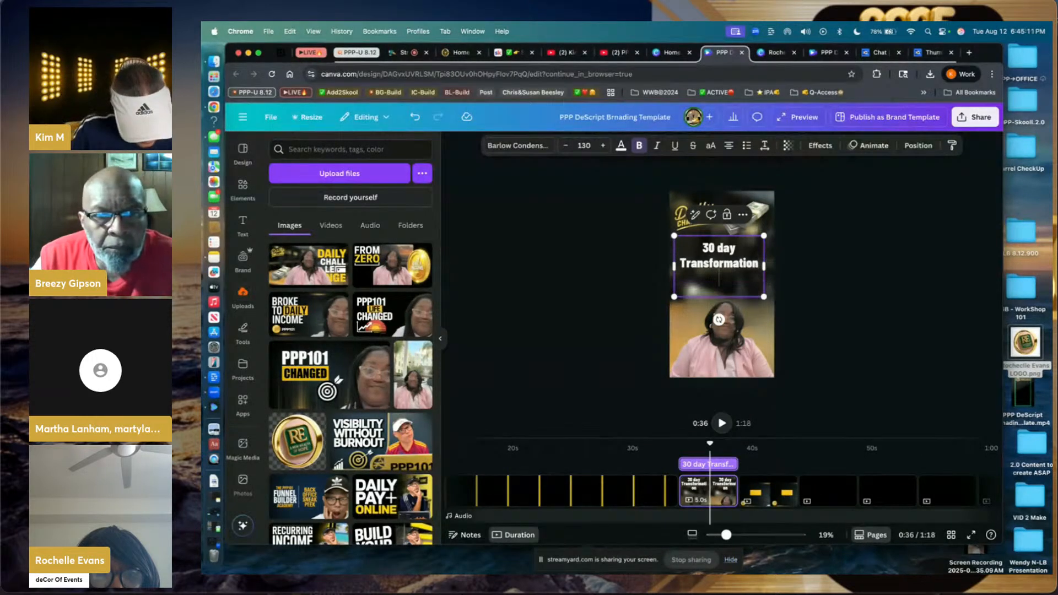
text(Chall)
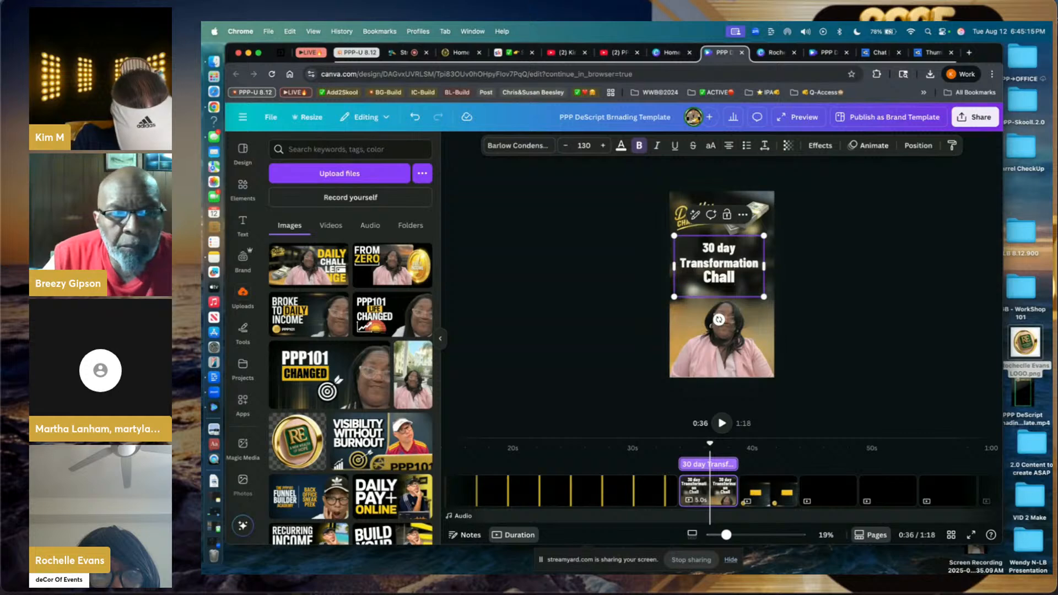
text(enge)
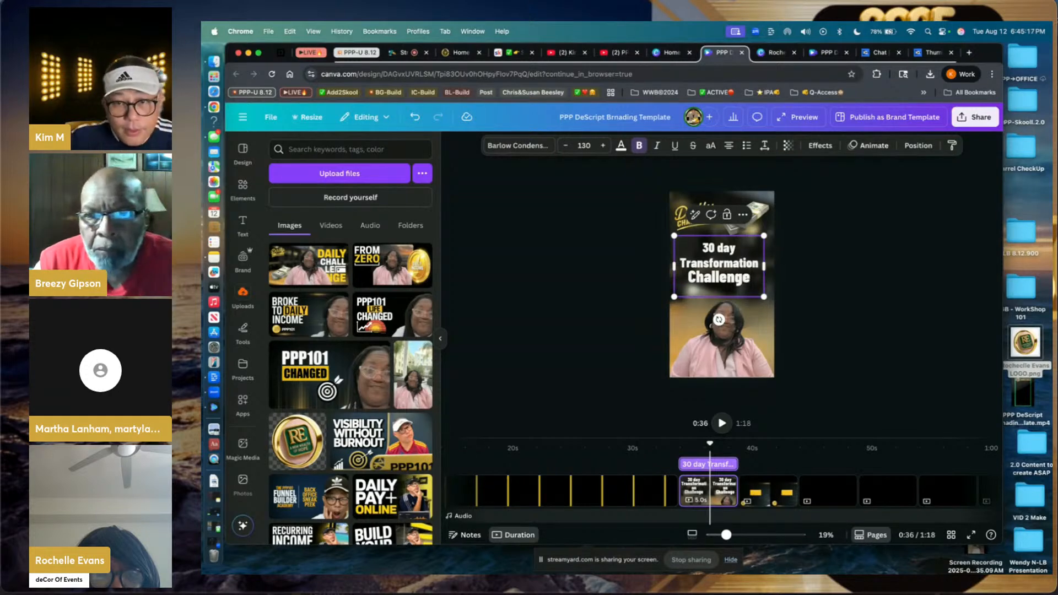
text(!)
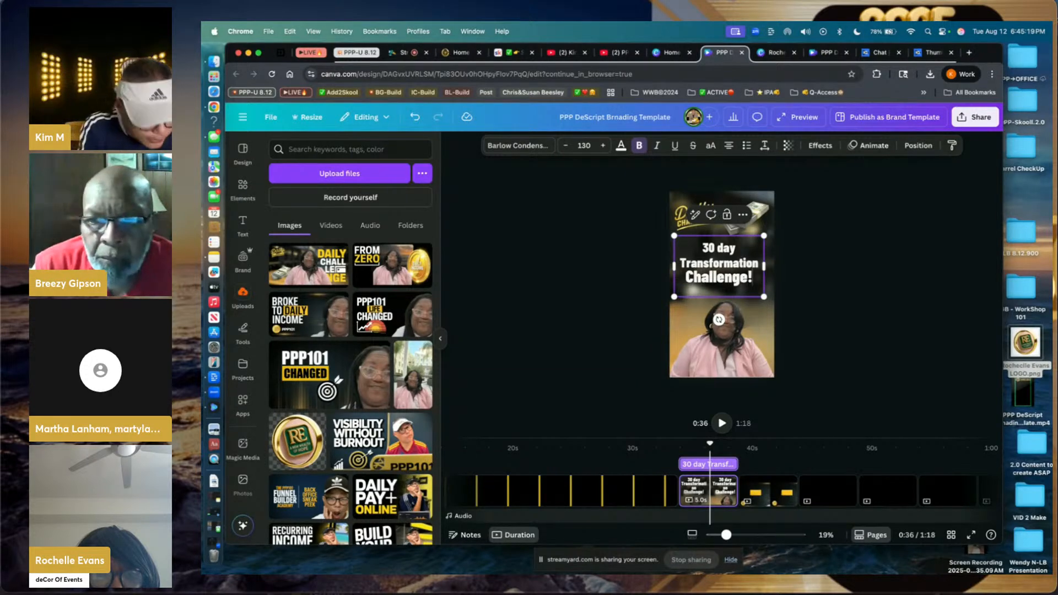
- Colour '30 day' yellow and 'Transformation' green, widening the box so Transformation fits one line
click(812, 267)
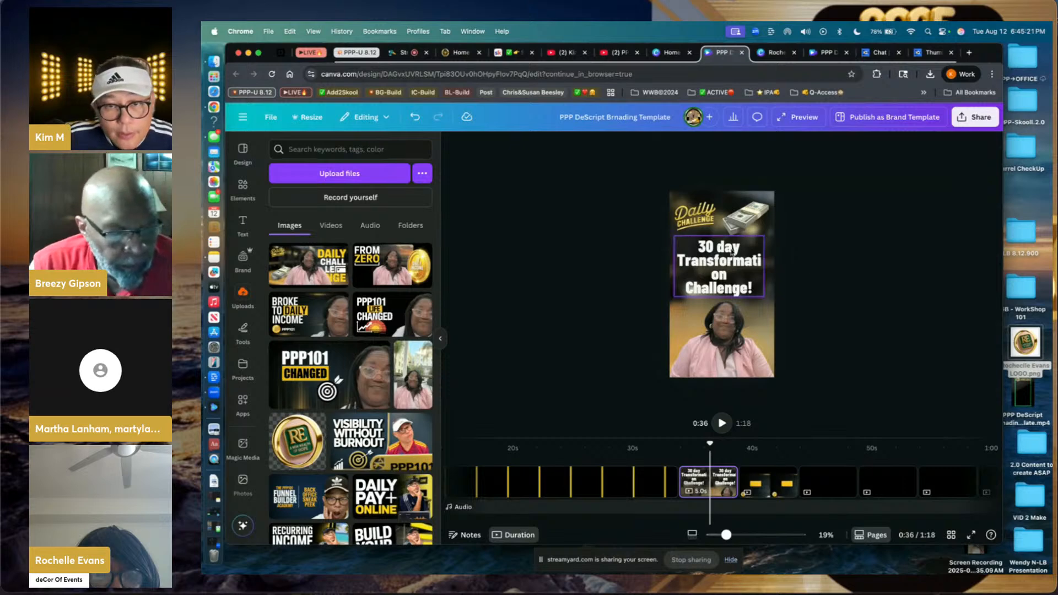
click(705, 248)
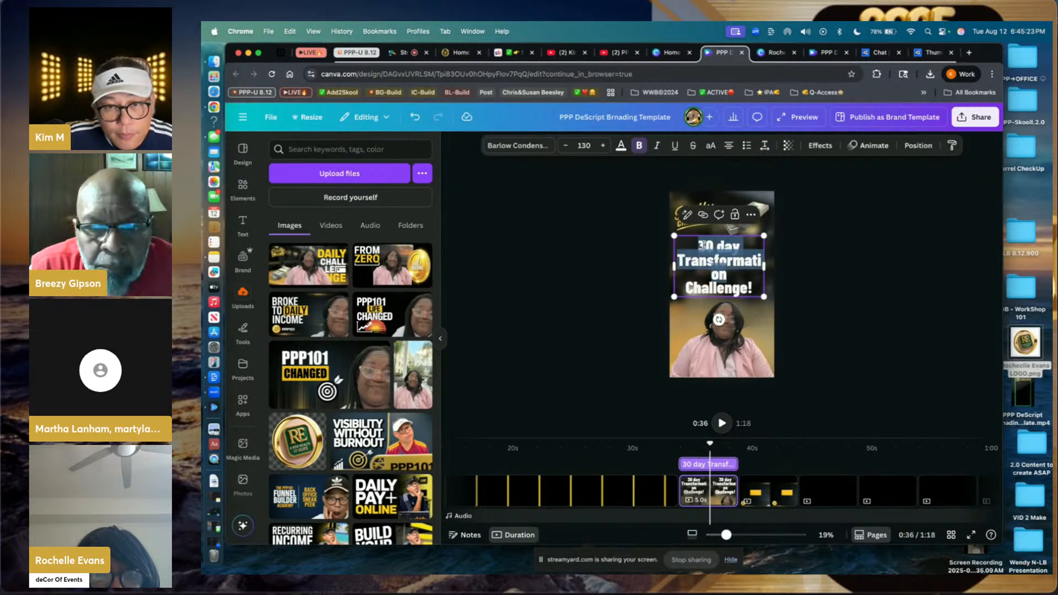
drag(705, 246, 739, 247)
click(621, 145)
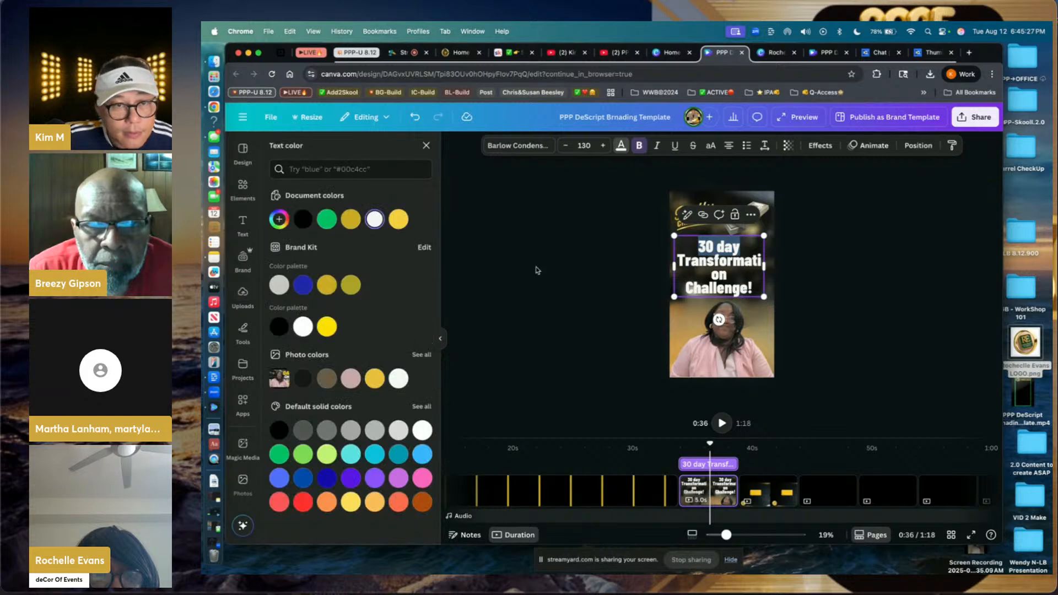
click(400, 221)
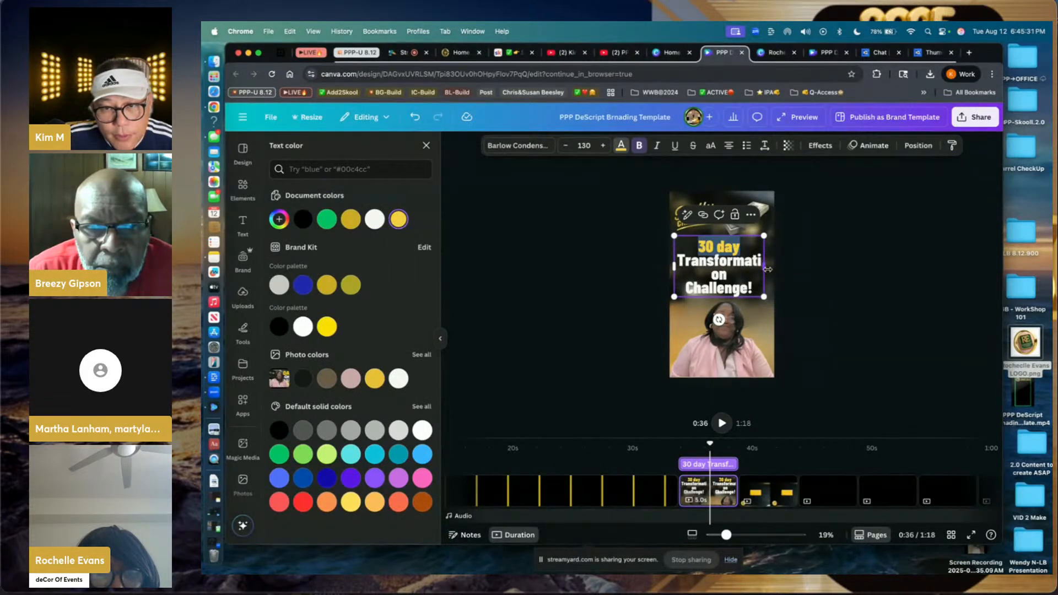
drag(768, 269, 777, 273)
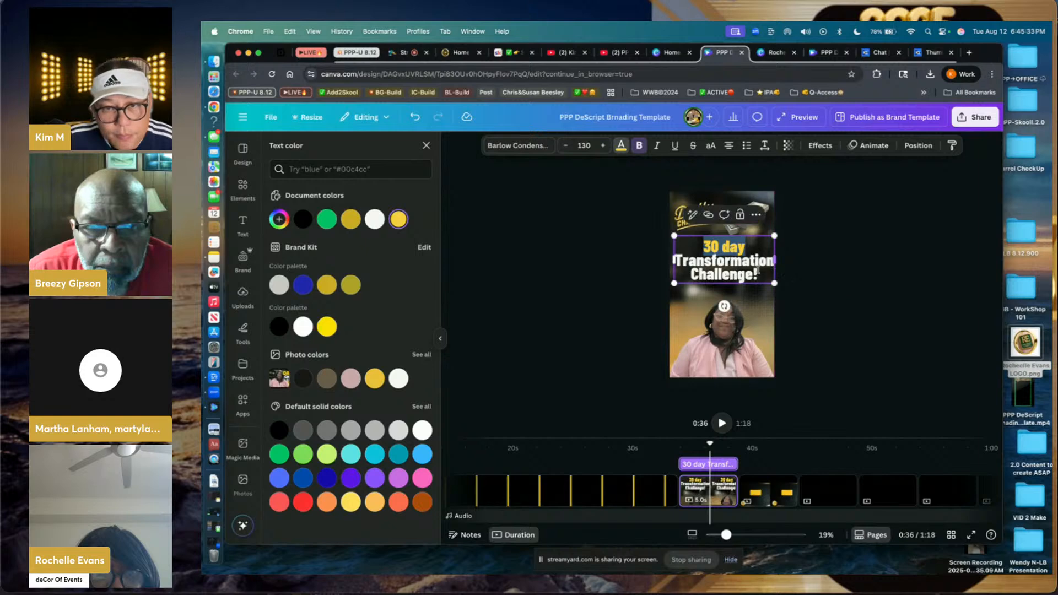
double_click(700, 260)
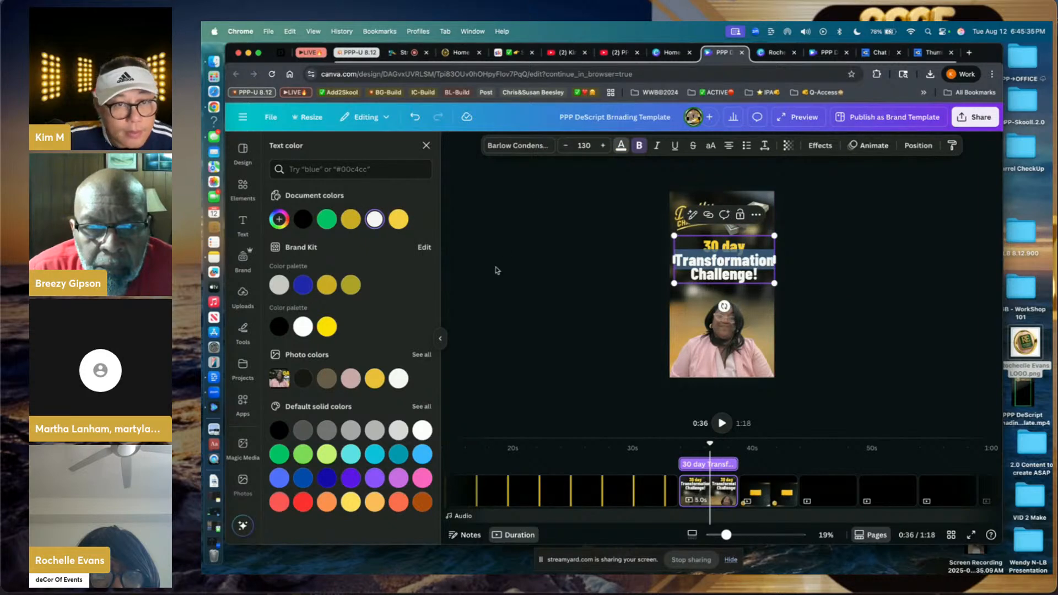
click(327, 219)
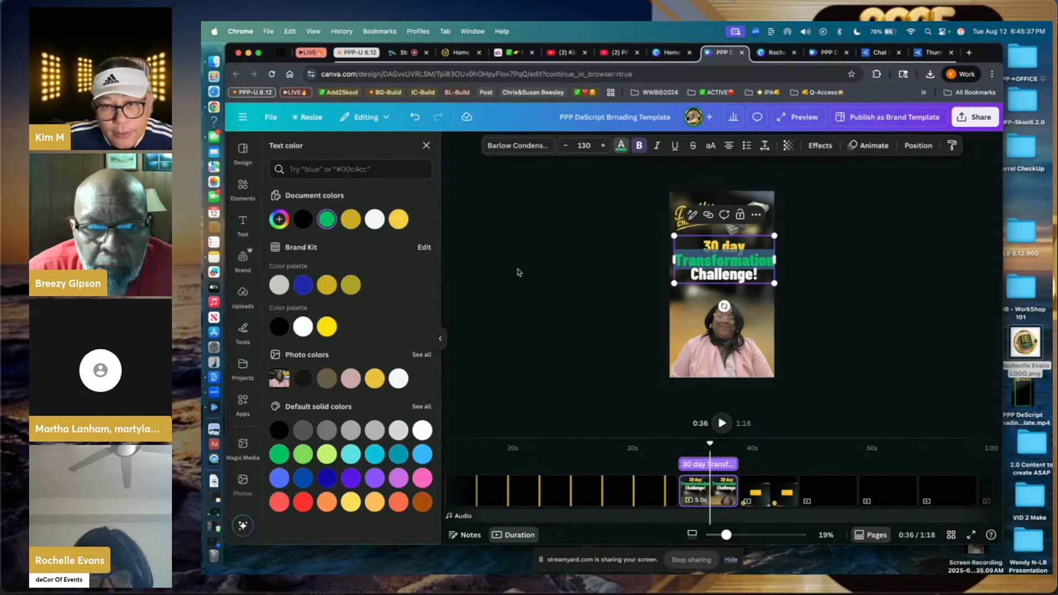
click(541, 270)
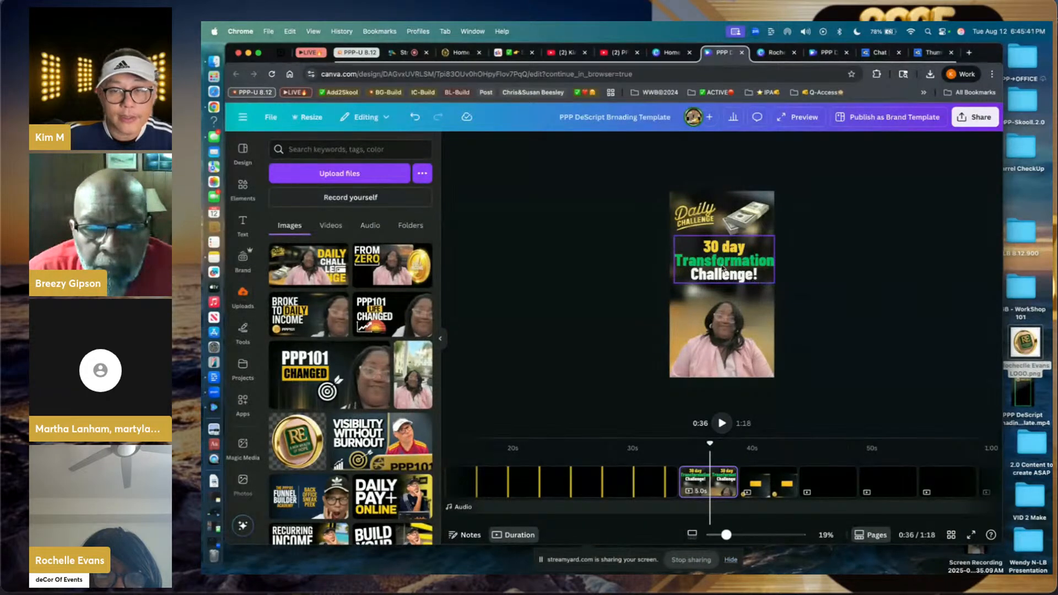
click(710, 273)
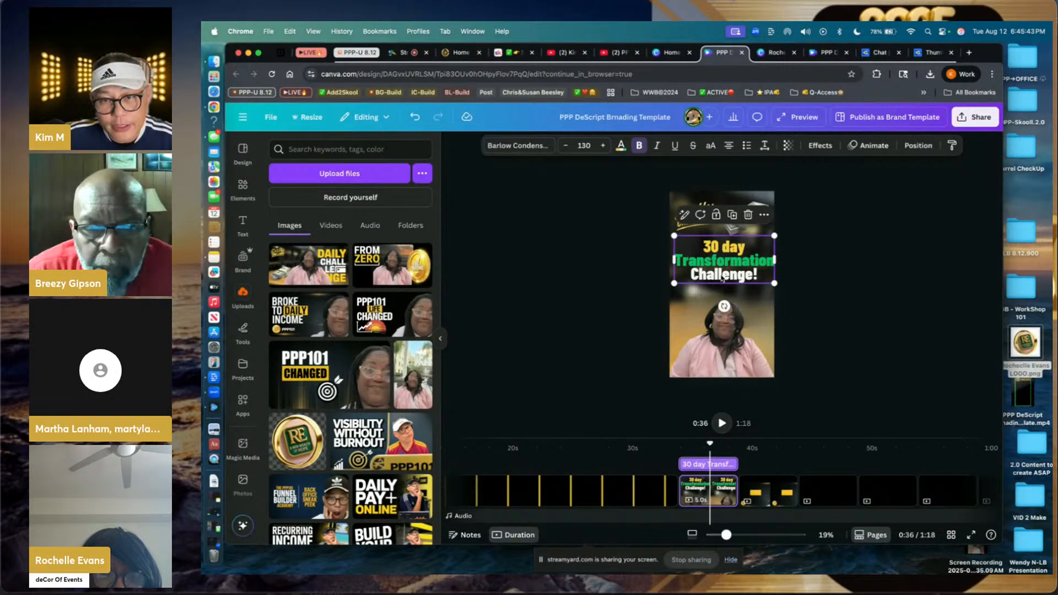
- Add a black Shadow effect to the title with transparency set to 100
click(820, 147)
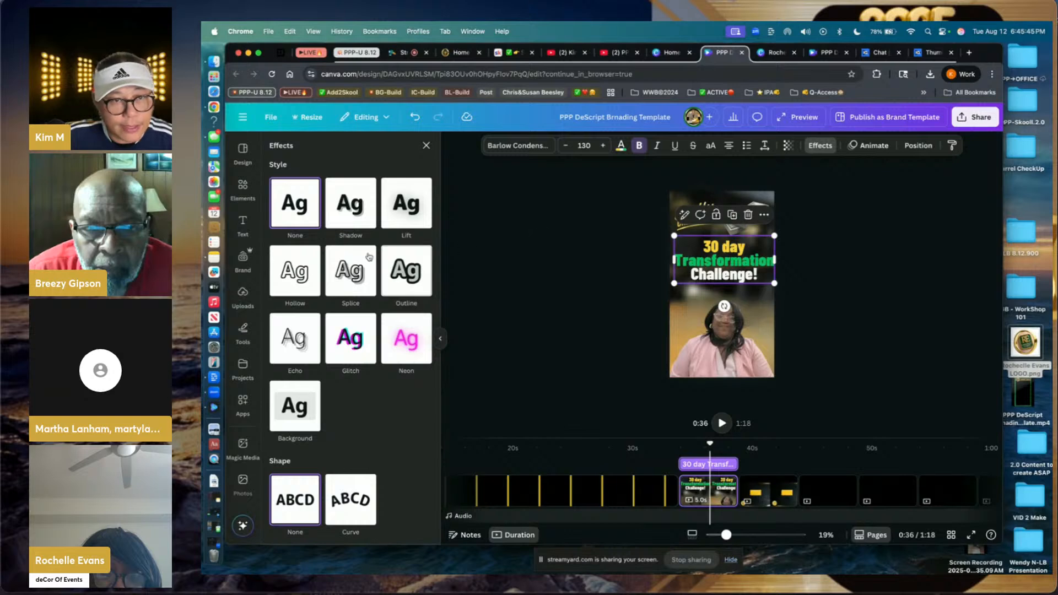
click(353, 208)
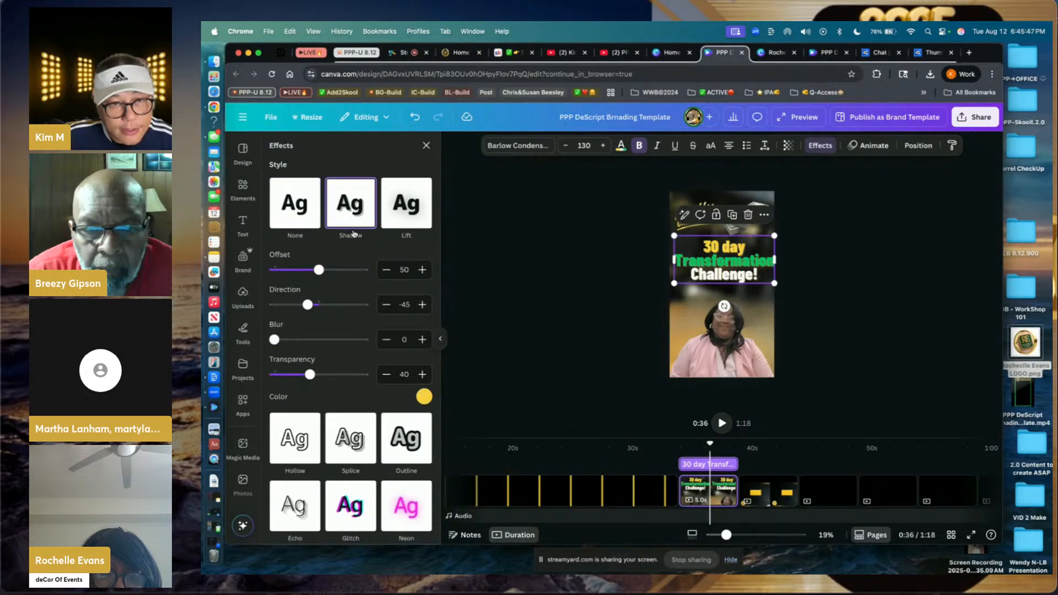
click(424, 397)
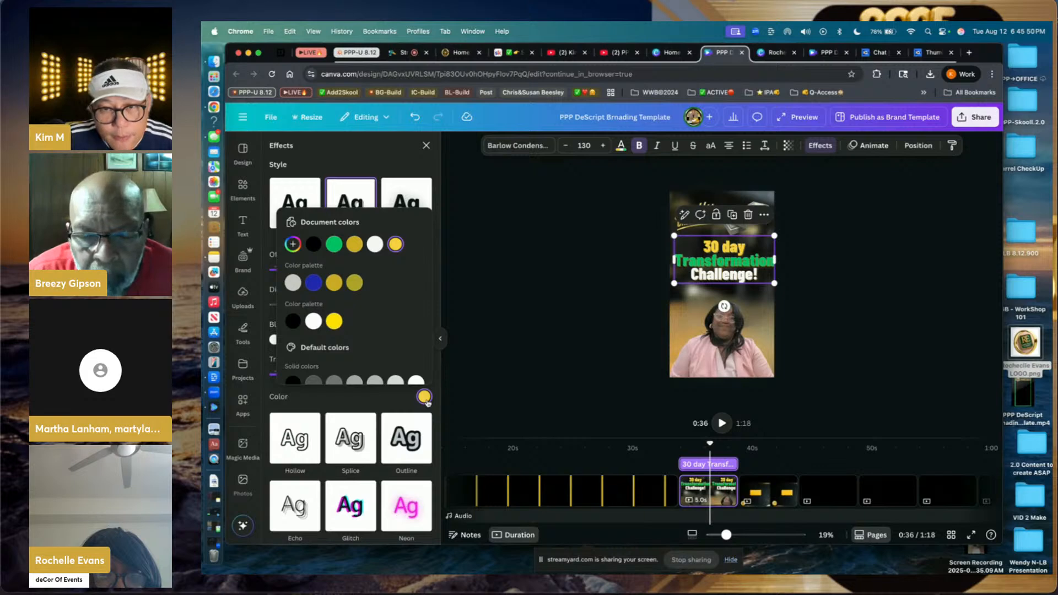
click(313, 244)
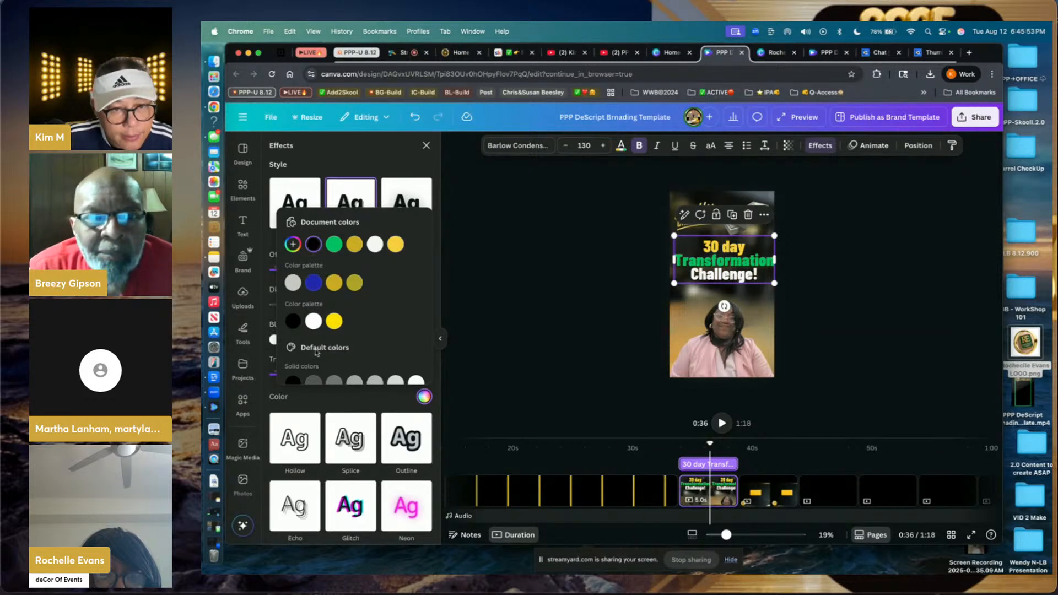
click(319, 398)
drag(312, 375, 365, 375)
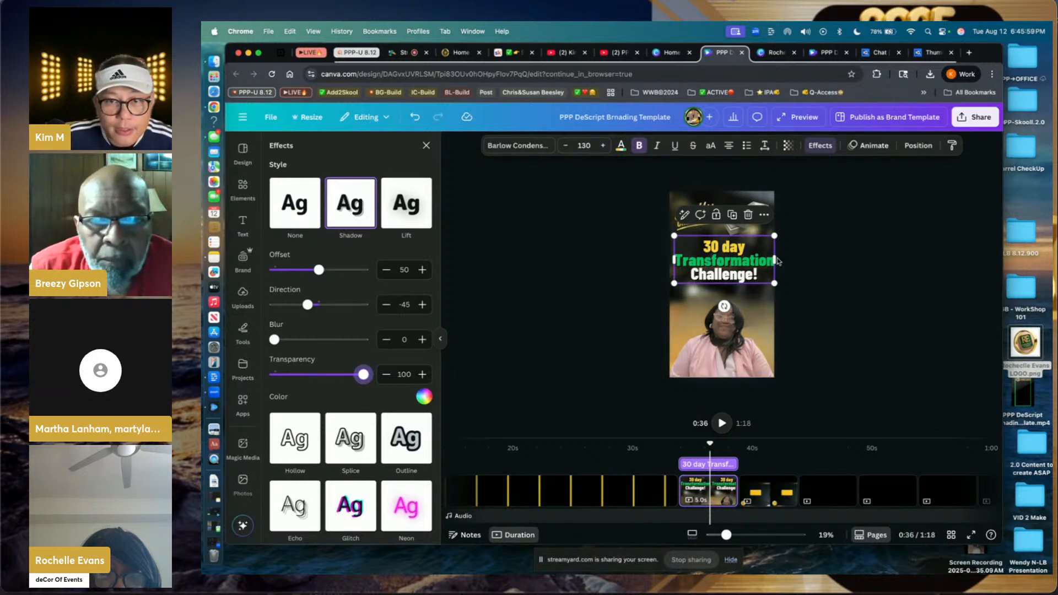
click(841, 259)
click(840, 258)
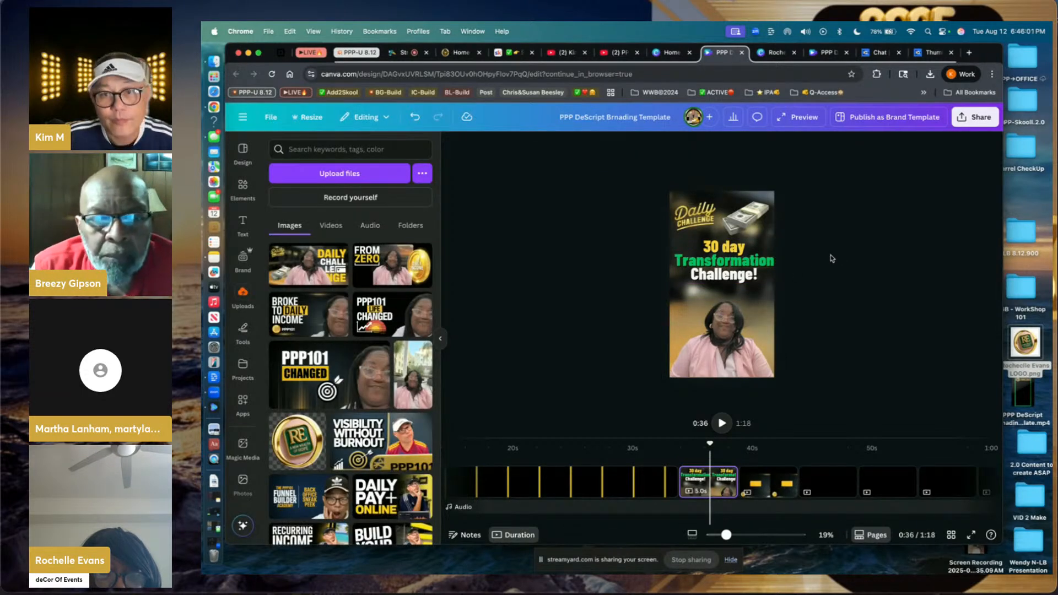
click(742, 225)
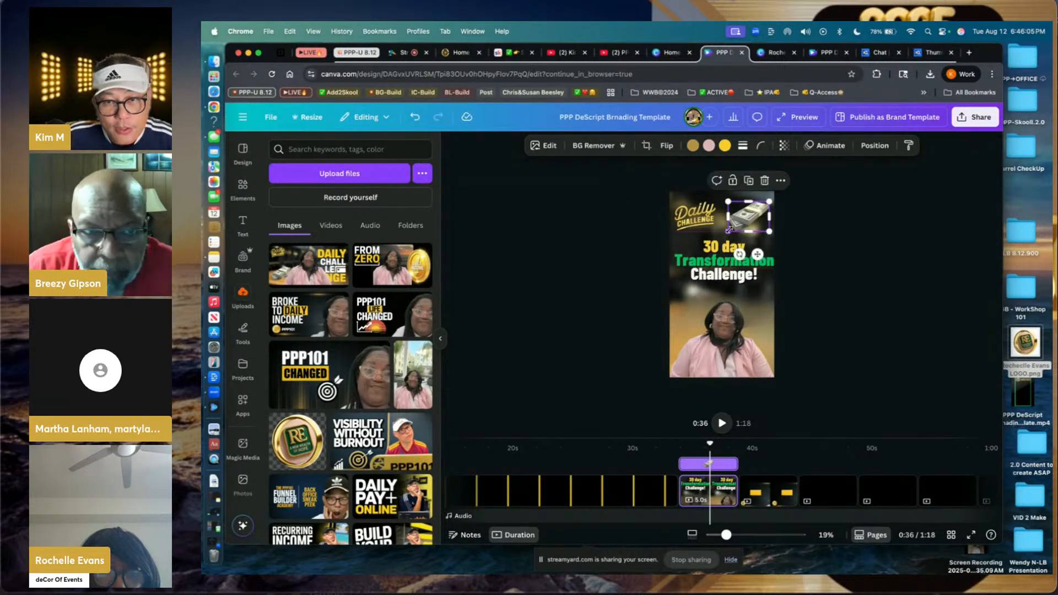
- Add the RE gold logo at about 74 px wide and move the money stack beside 'Challenge!'
click(815, 235)
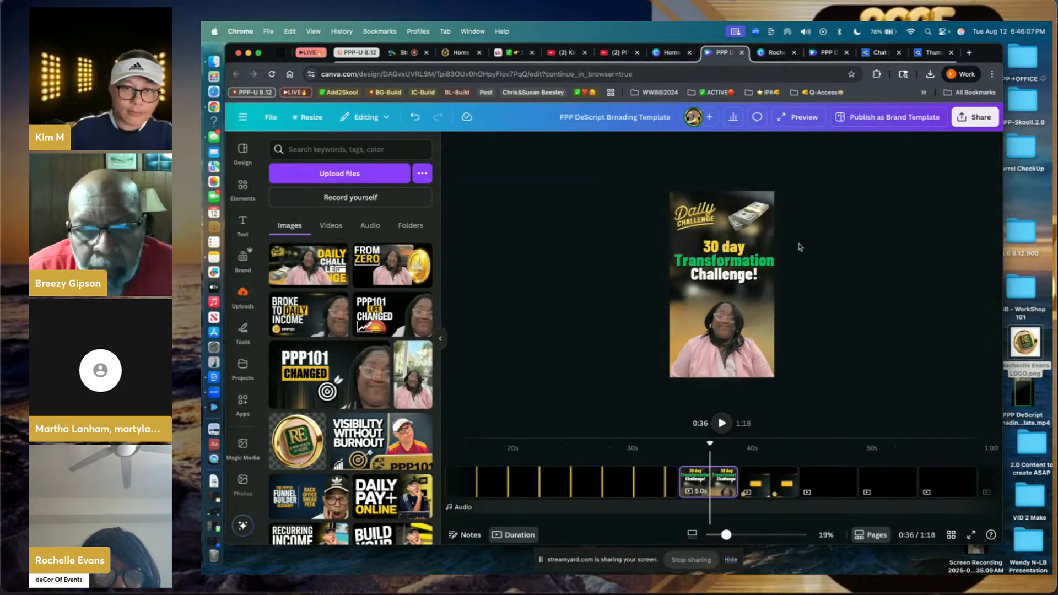
click(744, 256)
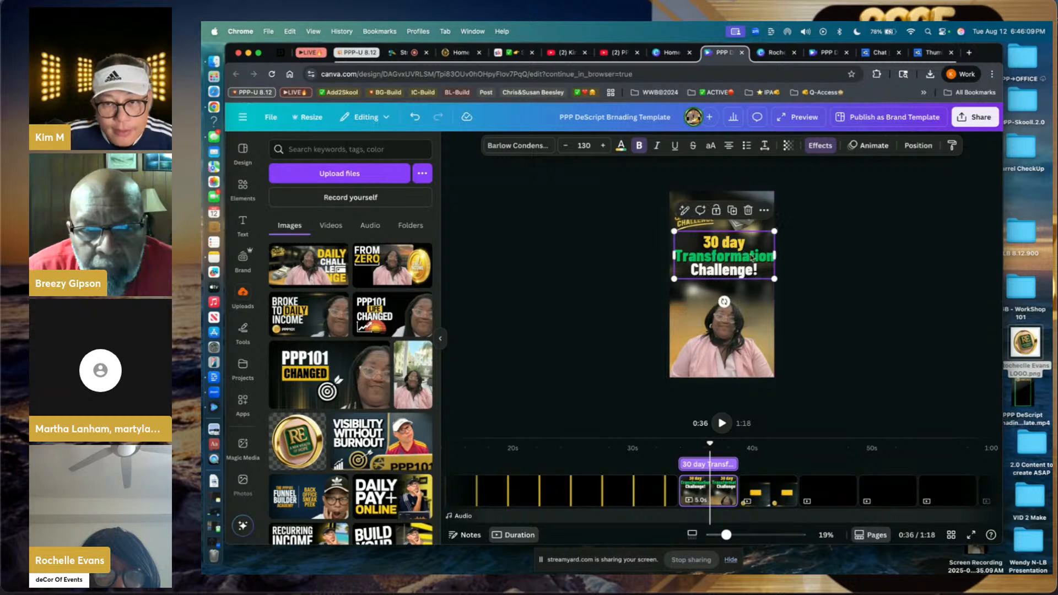
click(801, 264)
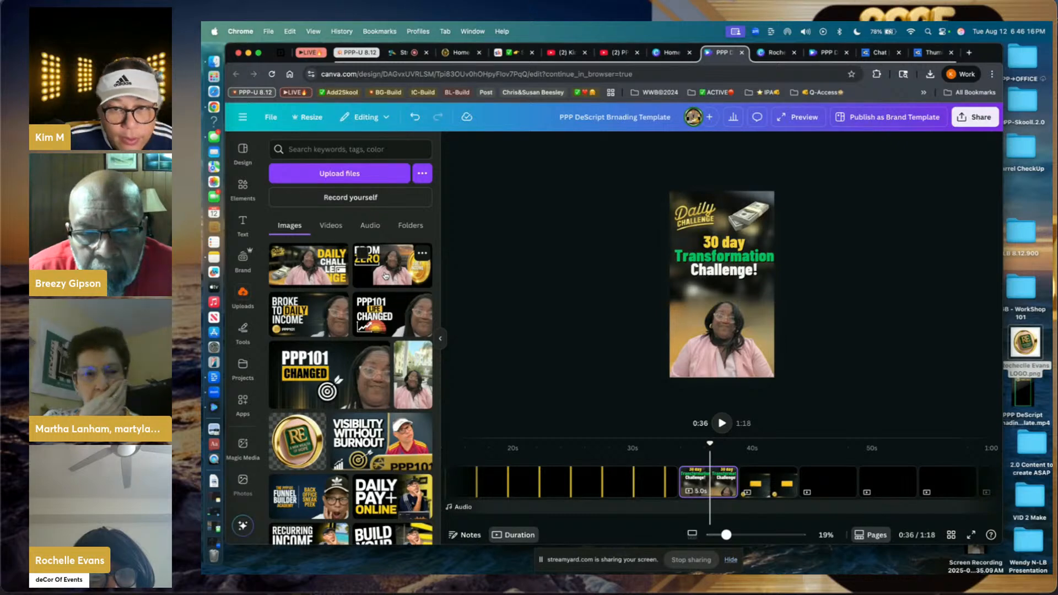
click(678, 312)
click(315, 419)
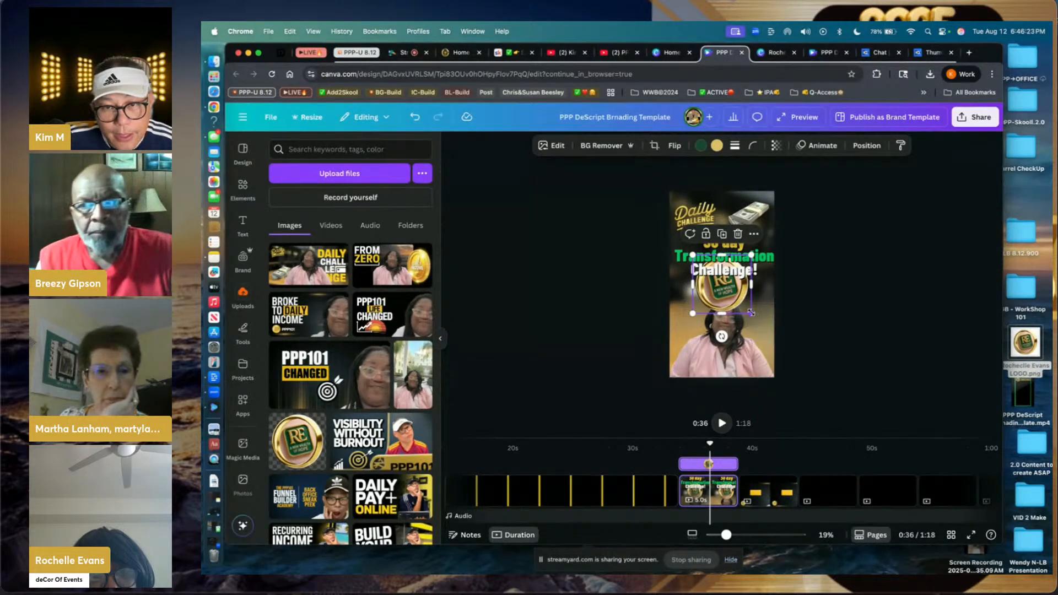
drag(751, 313, 827, 270)
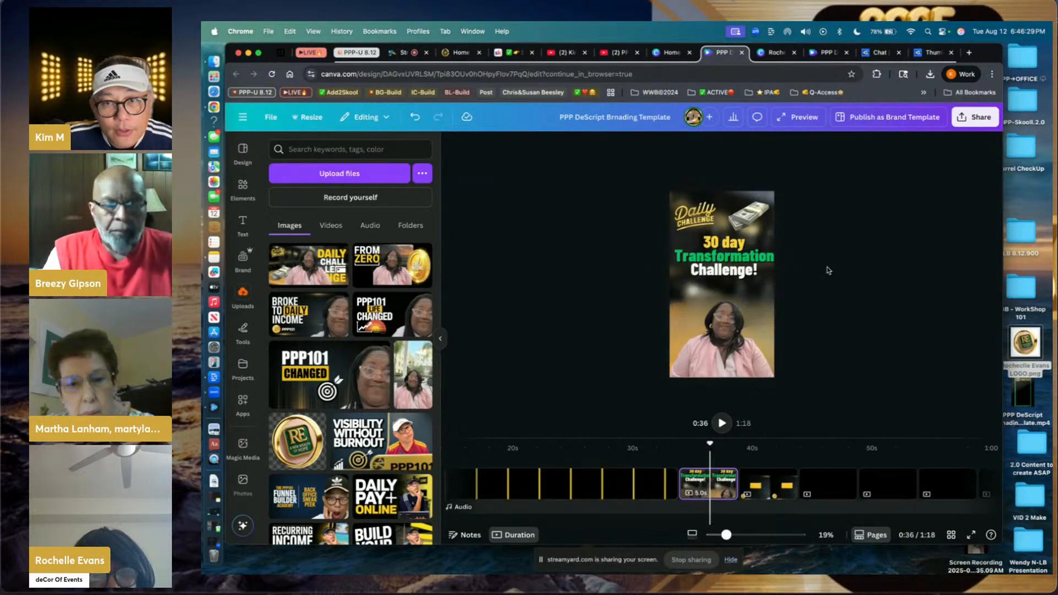
drag(760, 216, 672, 275)
- Add the RE logo image to the page, then delete it again
click(649, 279)
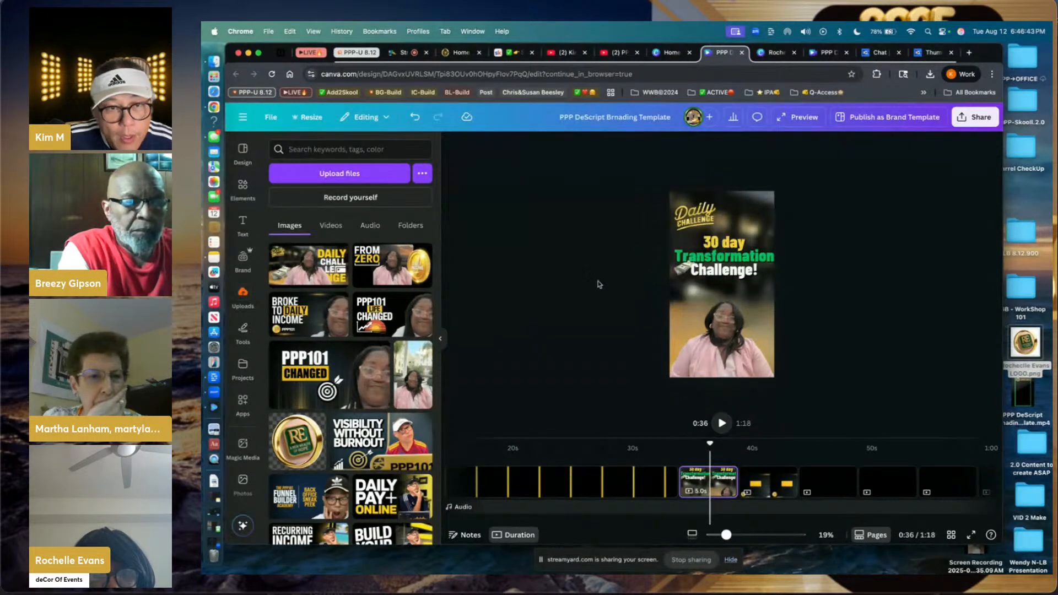
drag(300, 438, 746, 225)
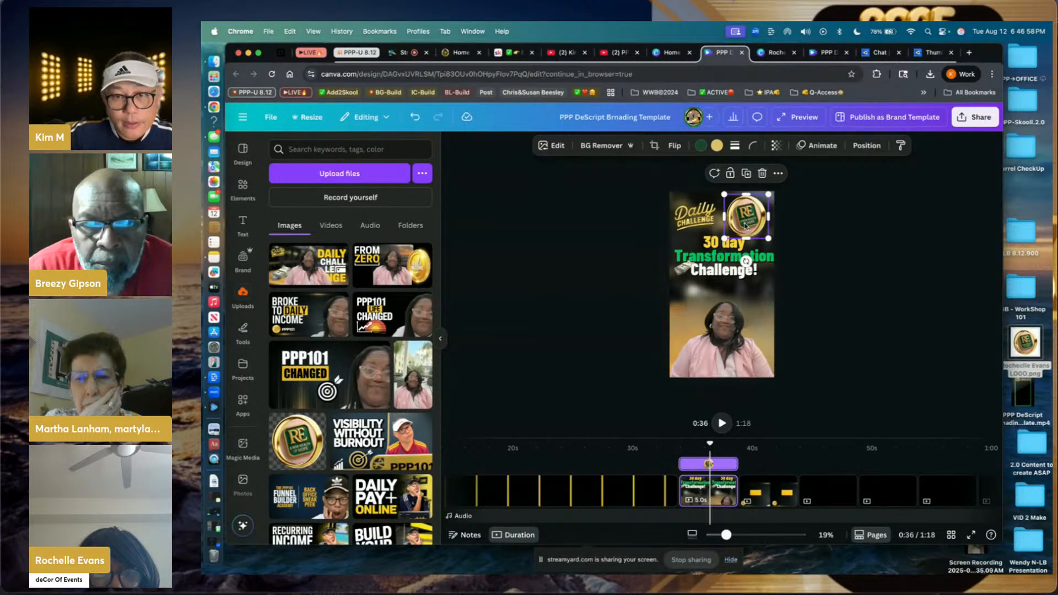
key(Delete)
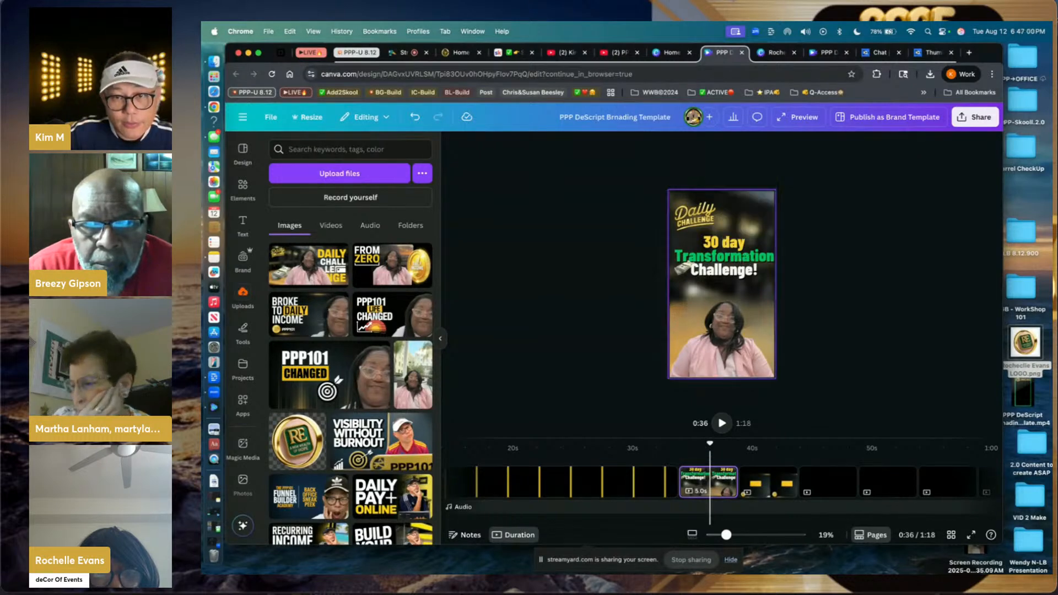
- Shift the Daily Challenge logo slightly to the left
click(710, 219)
mouse_move(729, 218)
mouse_down()
mouse_move(716, 218)
mouse_move(741, 195)
mouse_move(728, 218)
mouse_up()
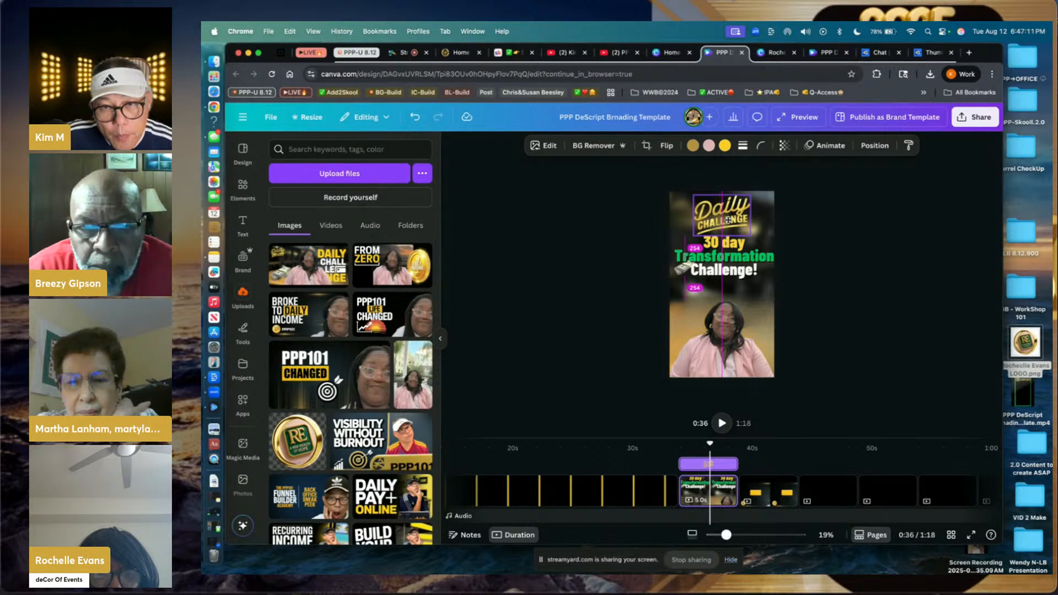
drag(728, 219, 729, 222)
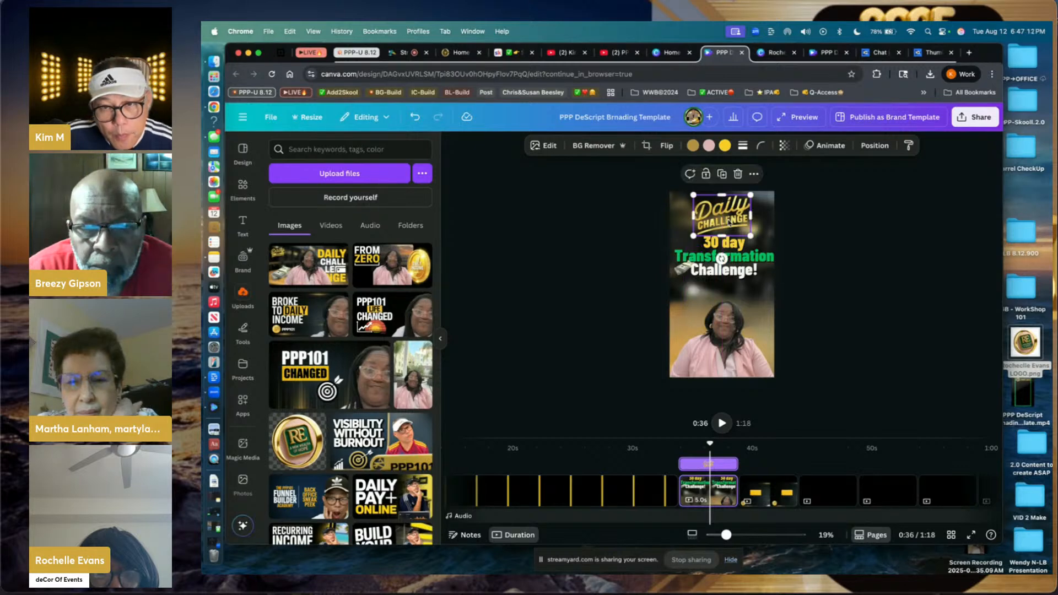
- Move the 30 day Transformation Challenge! text block slightly lower
click(679, 271)
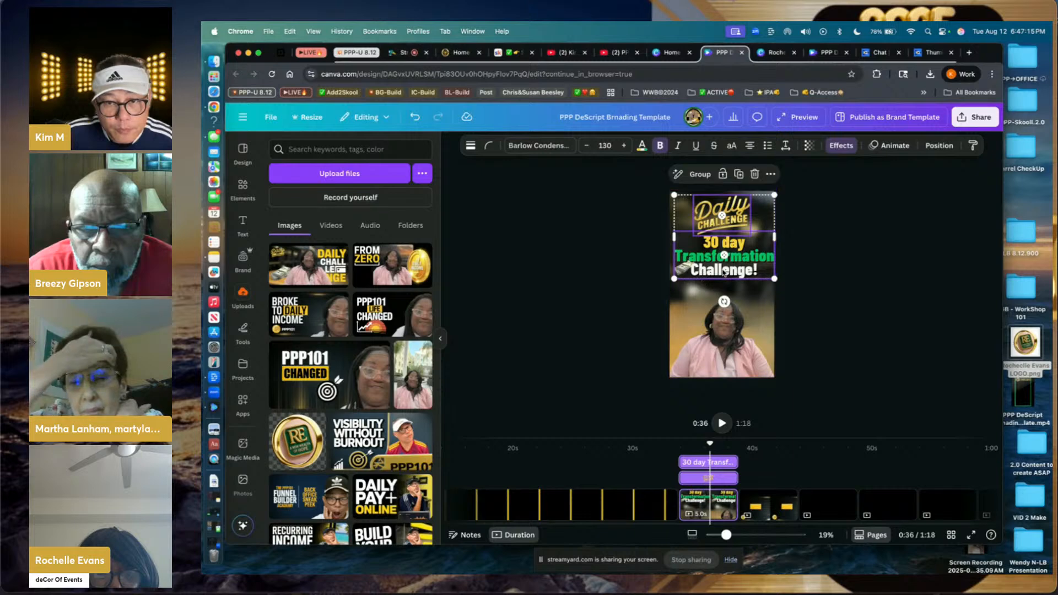
drag(723, 271, 724, 283)
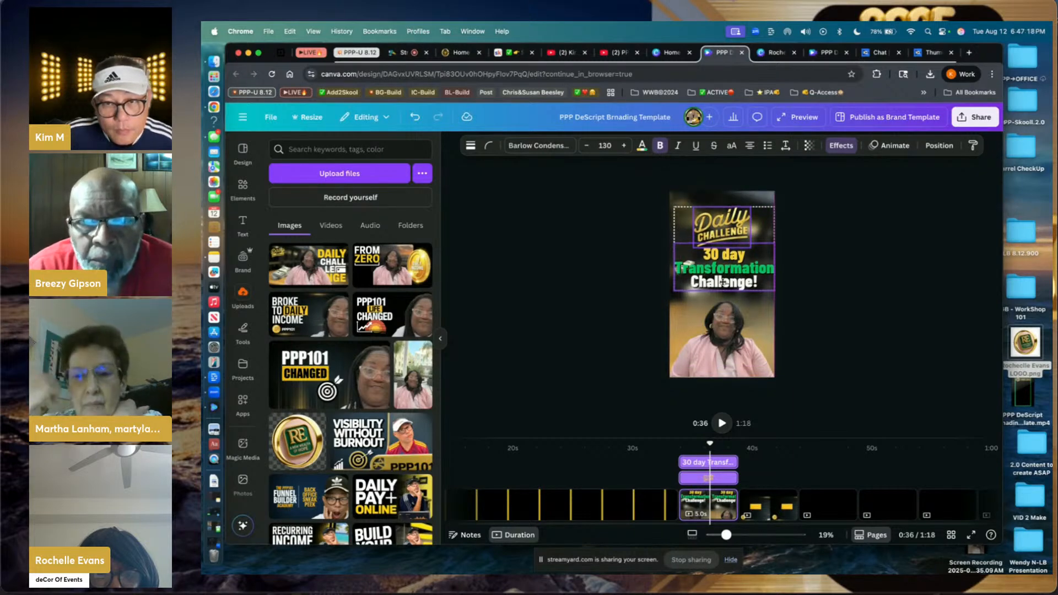
click(611, 292)
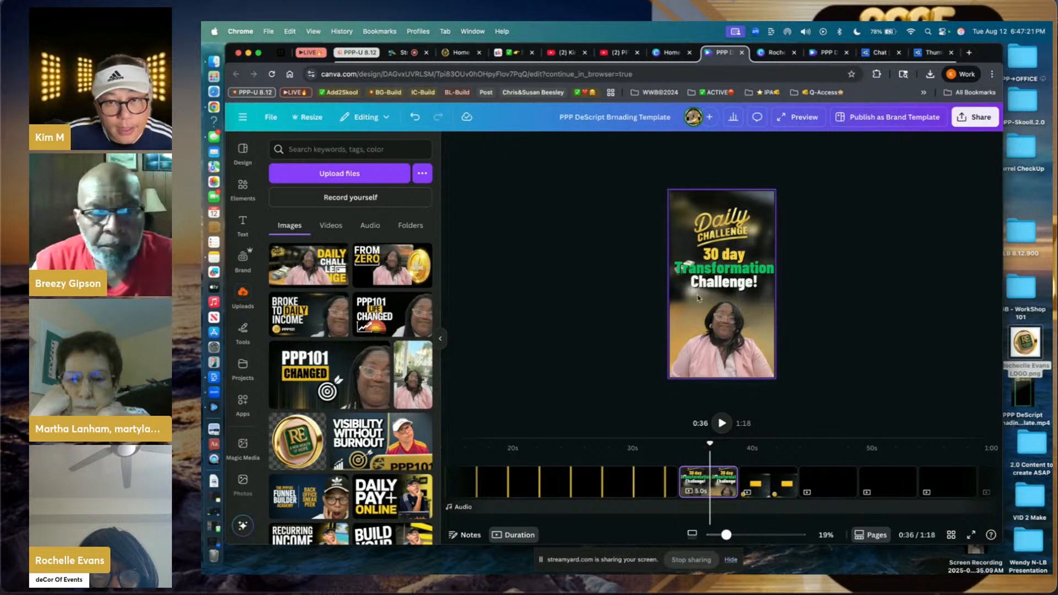
- Copy the photo of the woman from its options menu
click(681, 320)
right_click(682, 320)
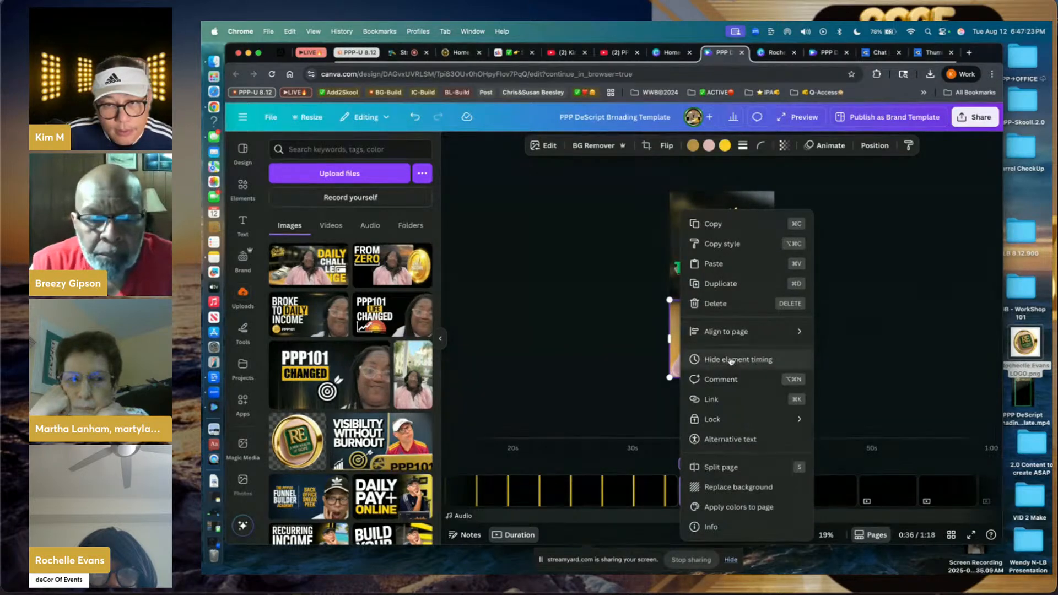
click(735, 225)
right_click(737, 204)
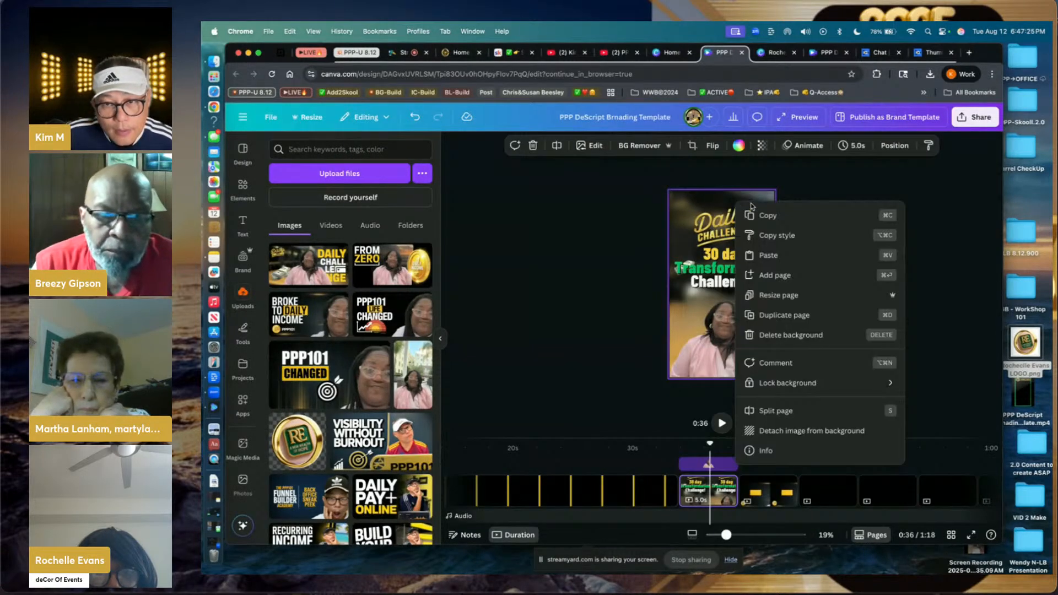
click(717, 241)
- Bring the money-stack layer to the front and place it below the Challenge! text
right_click(717, 241)
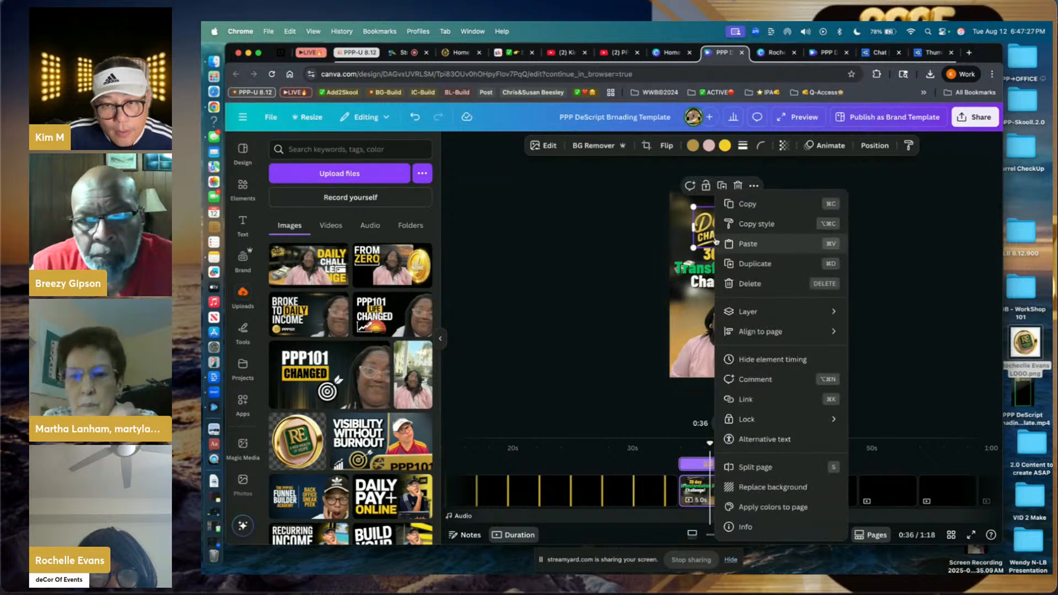
mouse_move(832, 312)
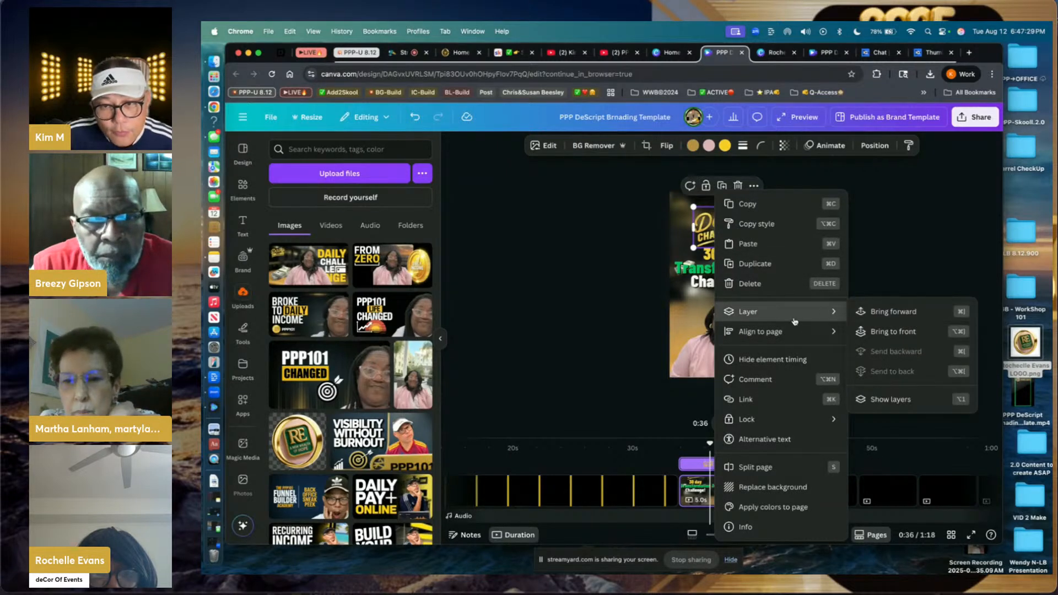
click(890, 399)
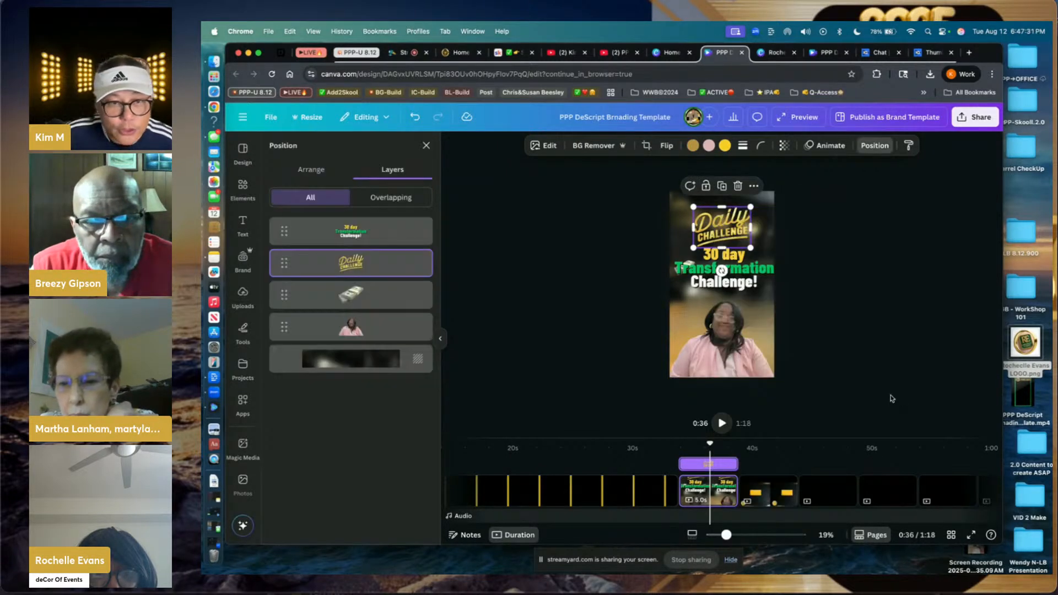
click(397, 300)
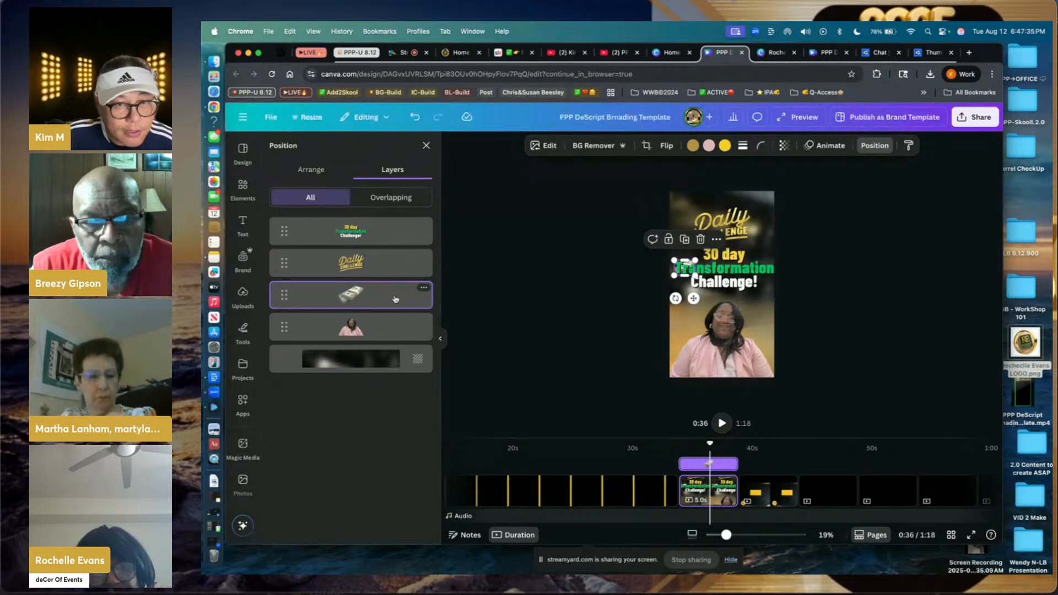
drag(395, 299, 398, 222)
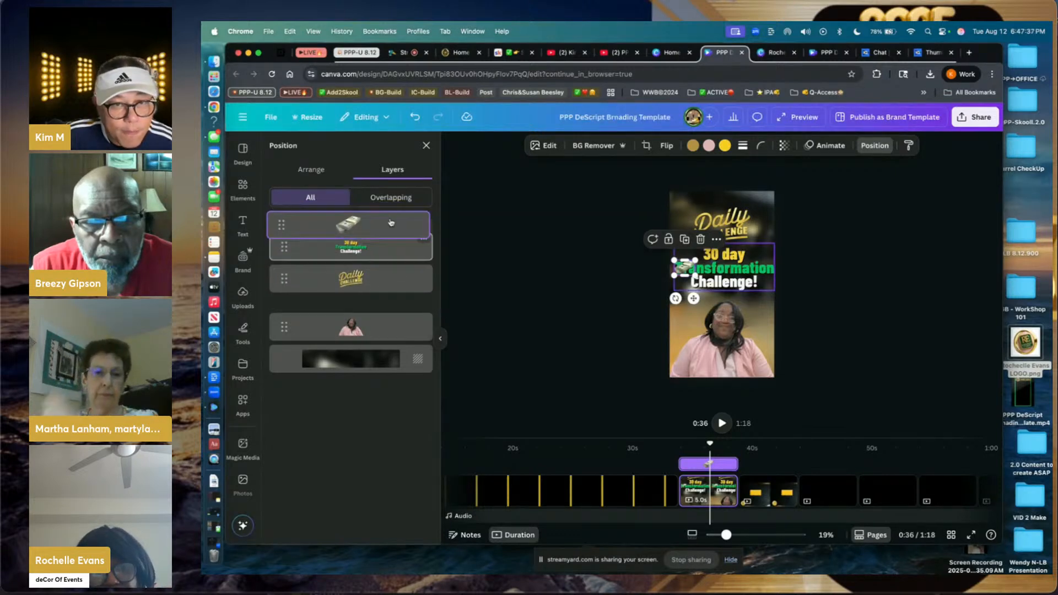
click(596, 286)
mouse_move(686, 269)
mouse_down()
mouse_move(685, 298)
mouse_move(709, 316)
mouse_move(665, 284)
mouse_move(689, 305)
mouse_move(683, 286)
mouse_up()
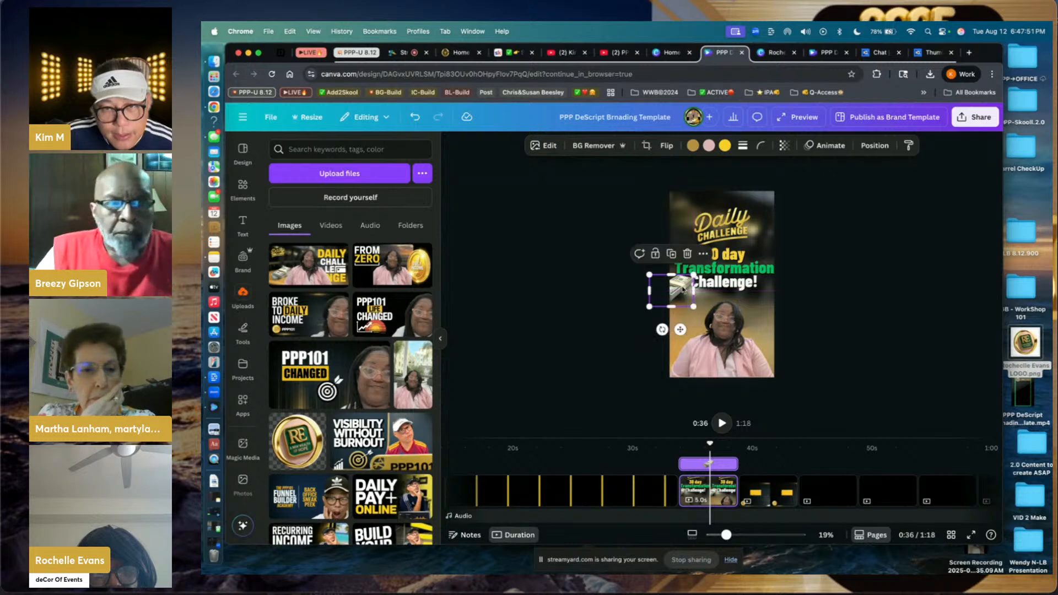
click(610, 285)
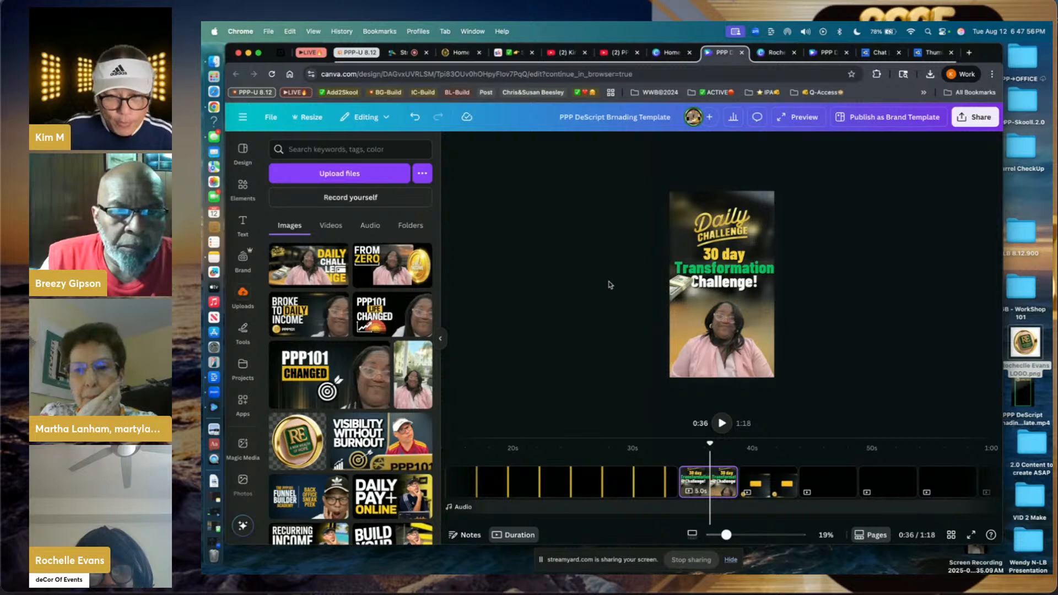
- Download only the current page, Page 3, as a JPG
click(972, 123)
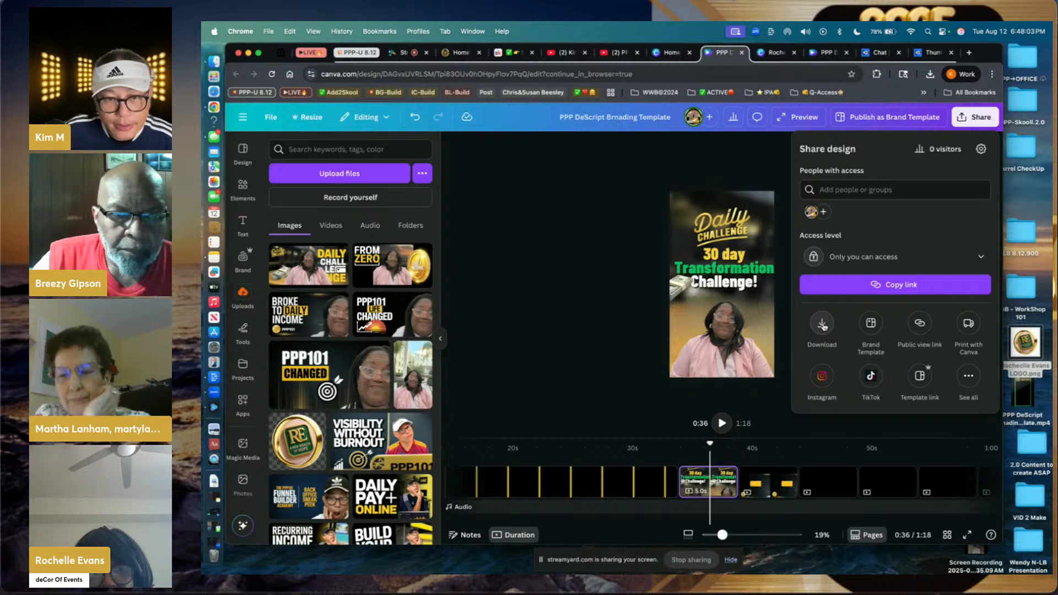
click(822, 324)
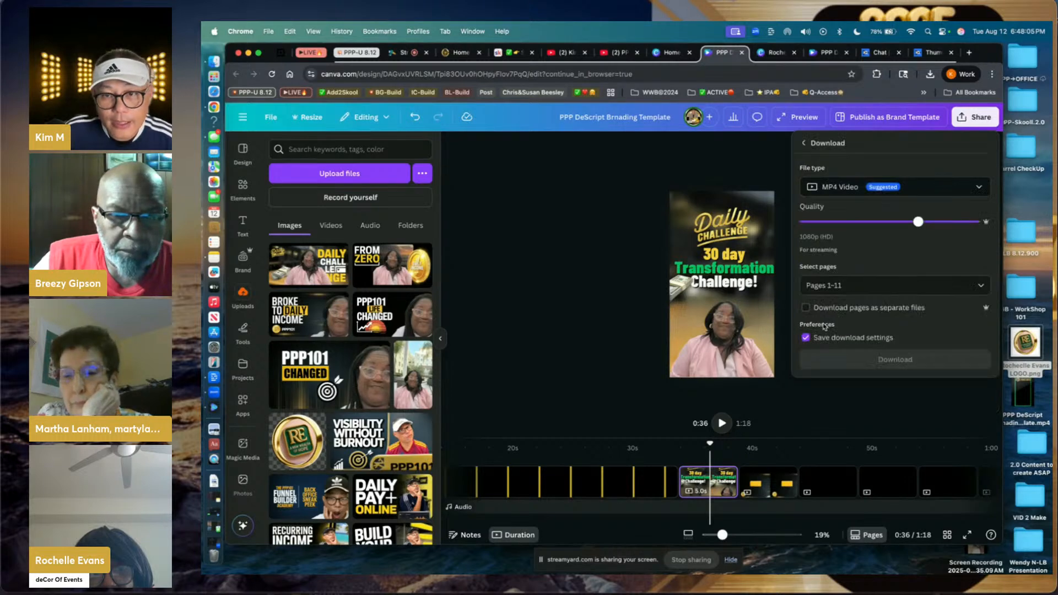
click(833, 187)
click(830, 218)
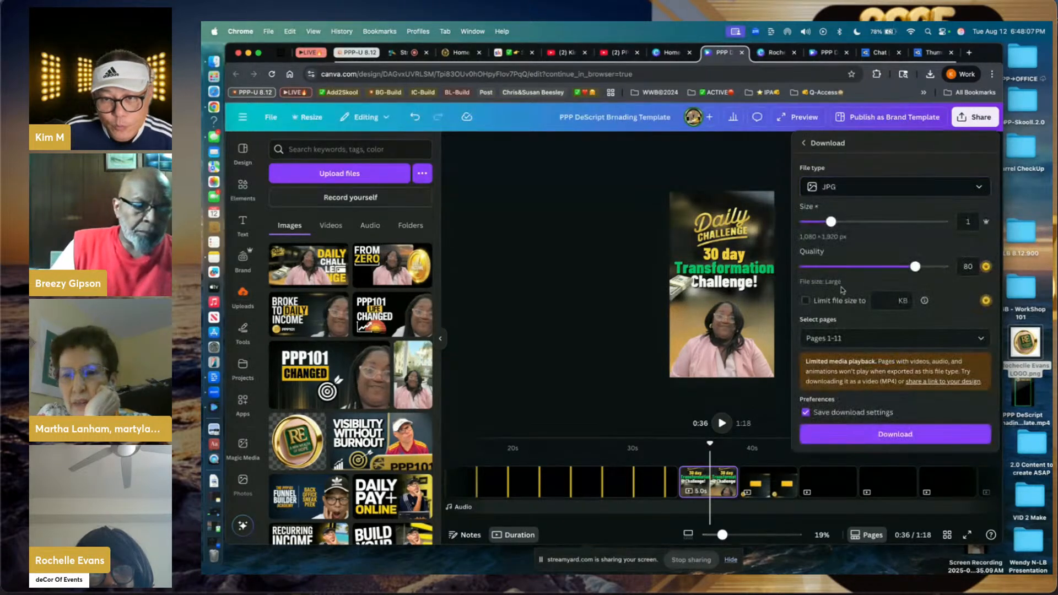
click(843, 342)
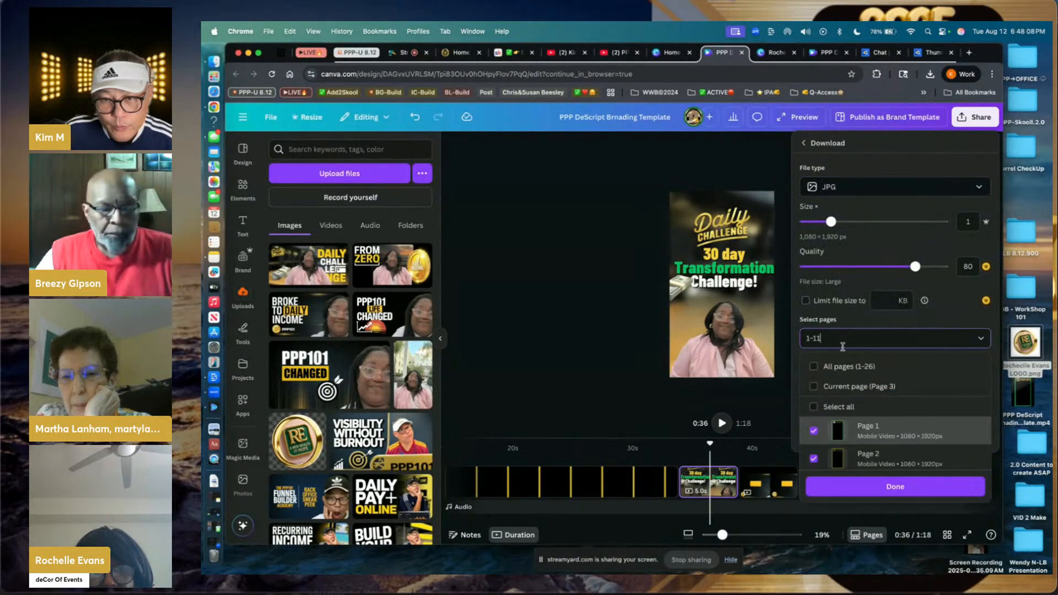
click(851, 386)
click(853, 486)
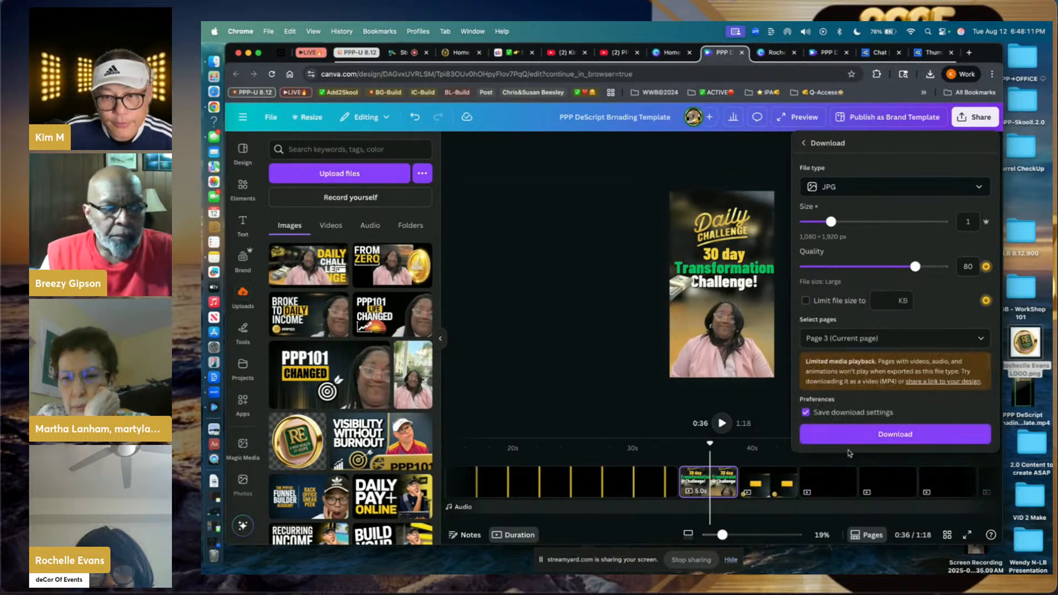
click(854, 431)
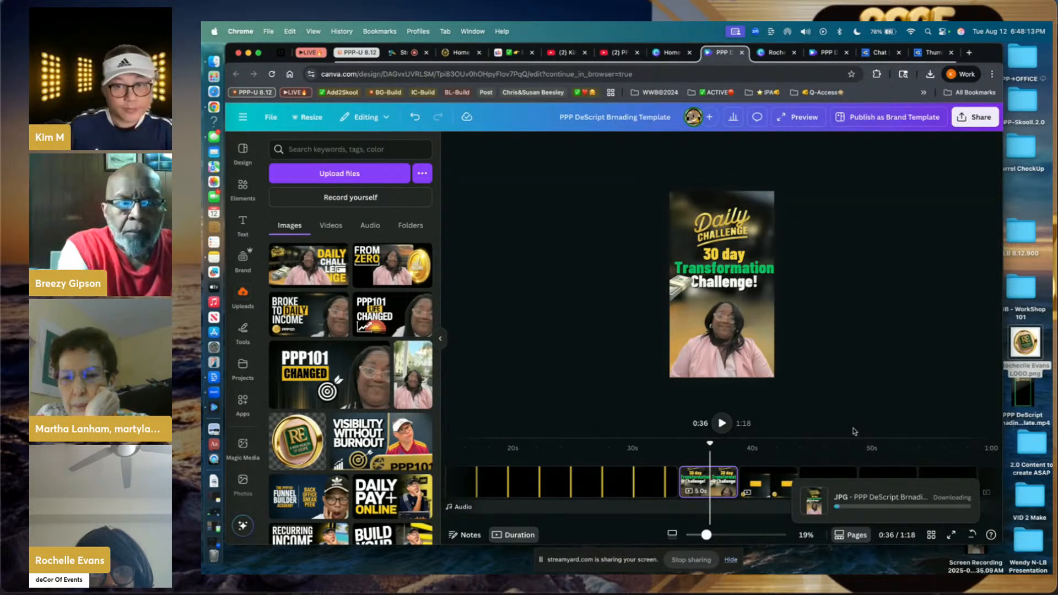
- Scroll back to the first page and select it
scroll(606, 480, left, 3)
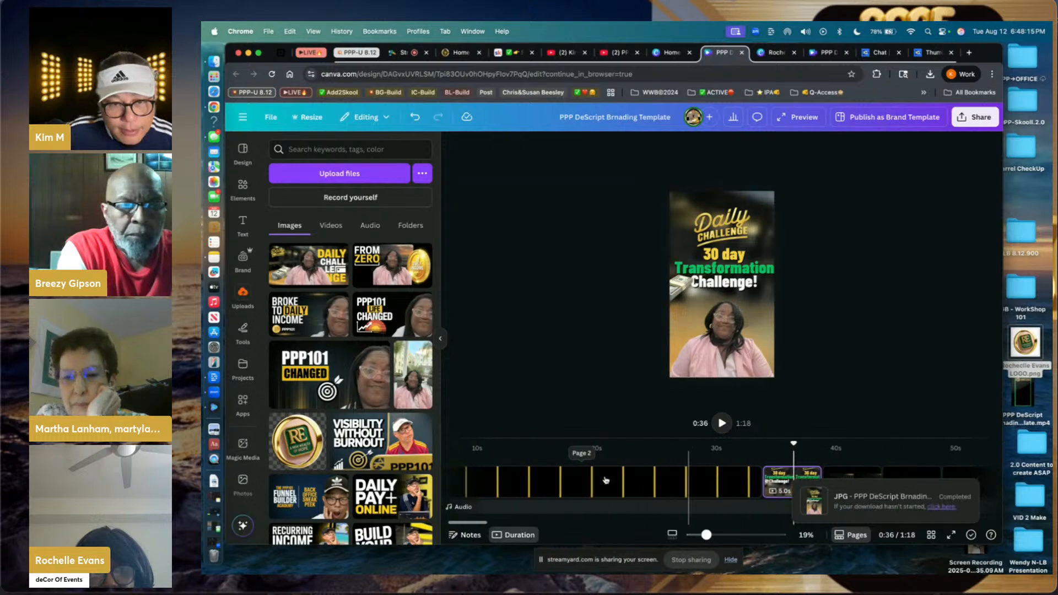
scroll(551, 479, left, 3)
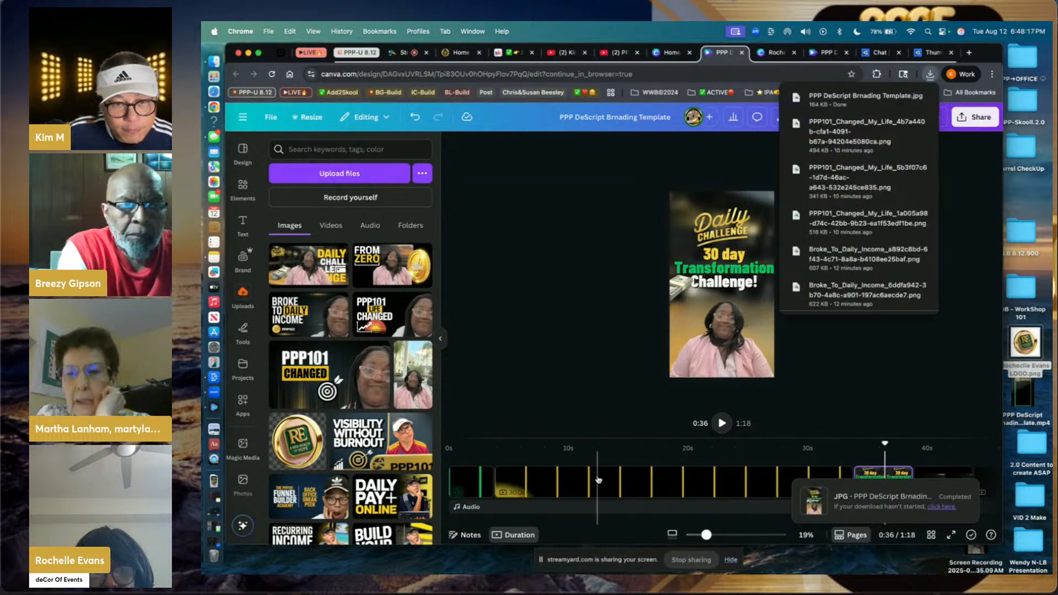
click(481, 474)
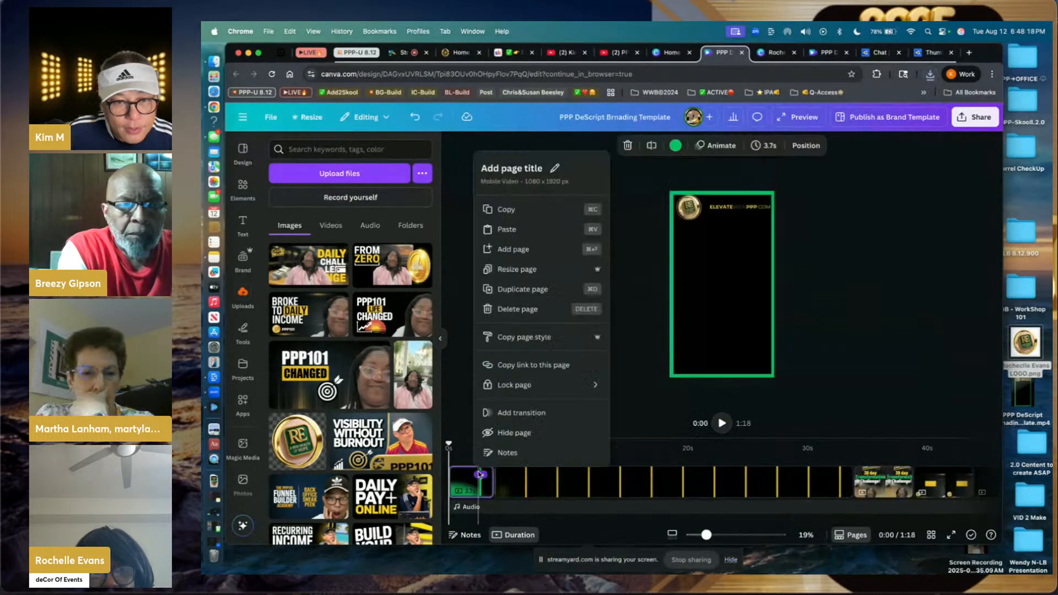
- Upload the exported Daily Challenge JPG and place it on the first page
click(344, 170)
click(341, 172)
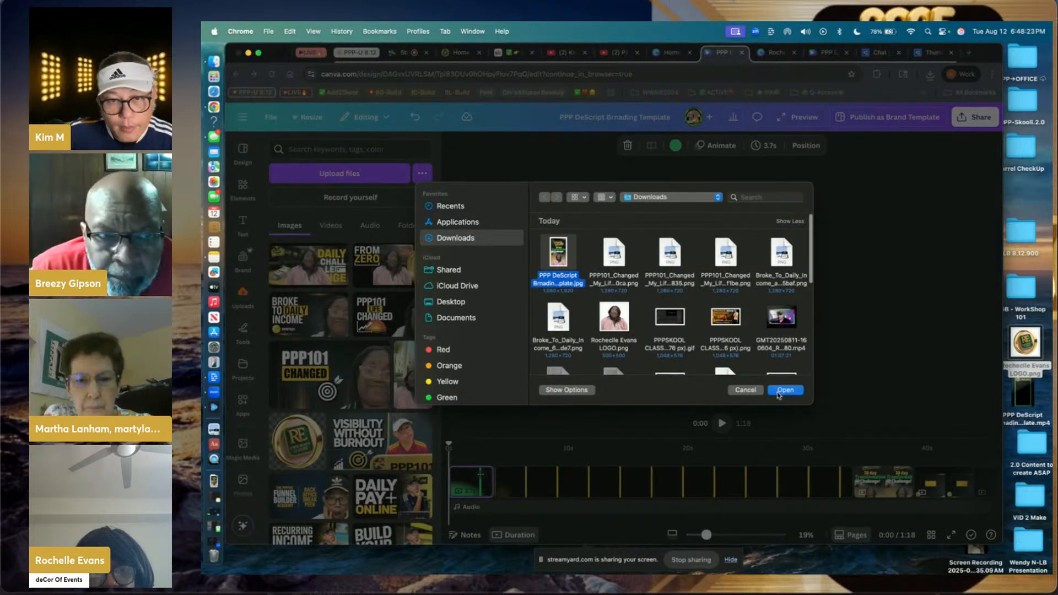
click(785, 391)
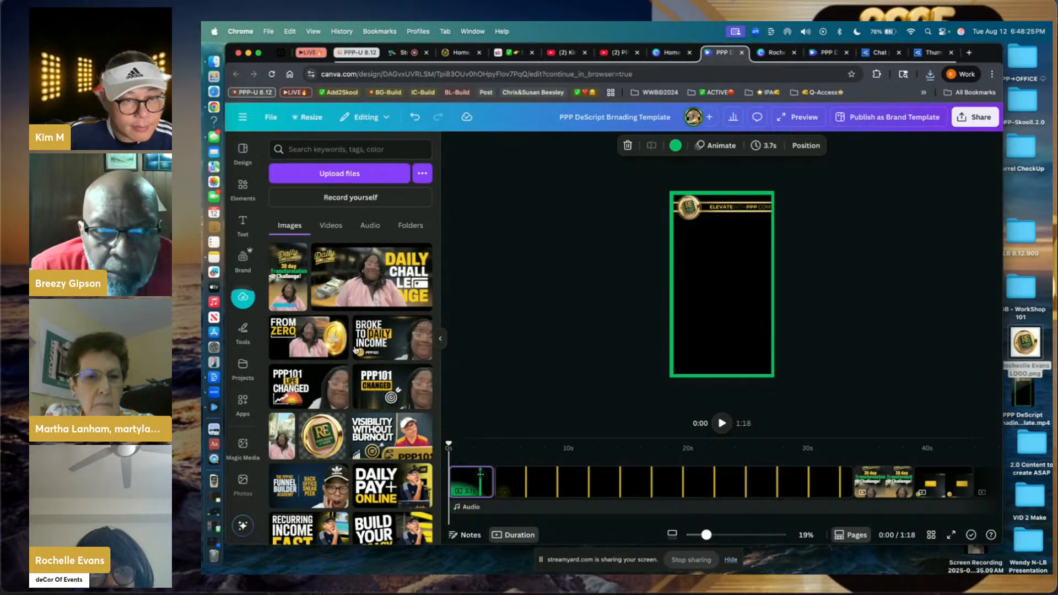
click(288, 275)
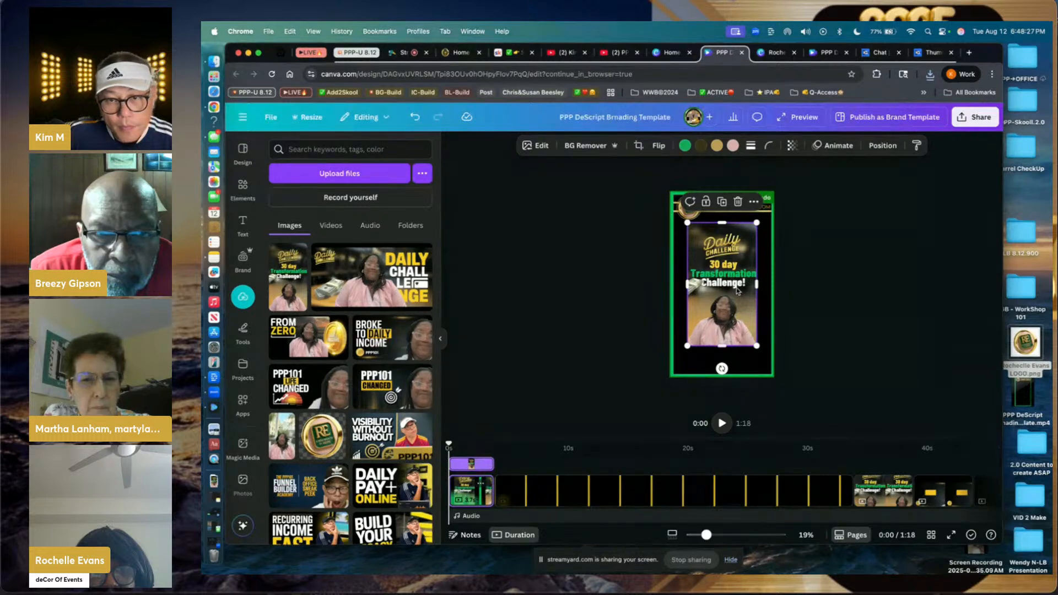
- Enlarge the image to about 923 × 1,556 and nudge it down into position
mouse_move(687, 345)
mouse_down()
mouse_move(674, 371)
mouse_move(678, 363)
mouse_up()
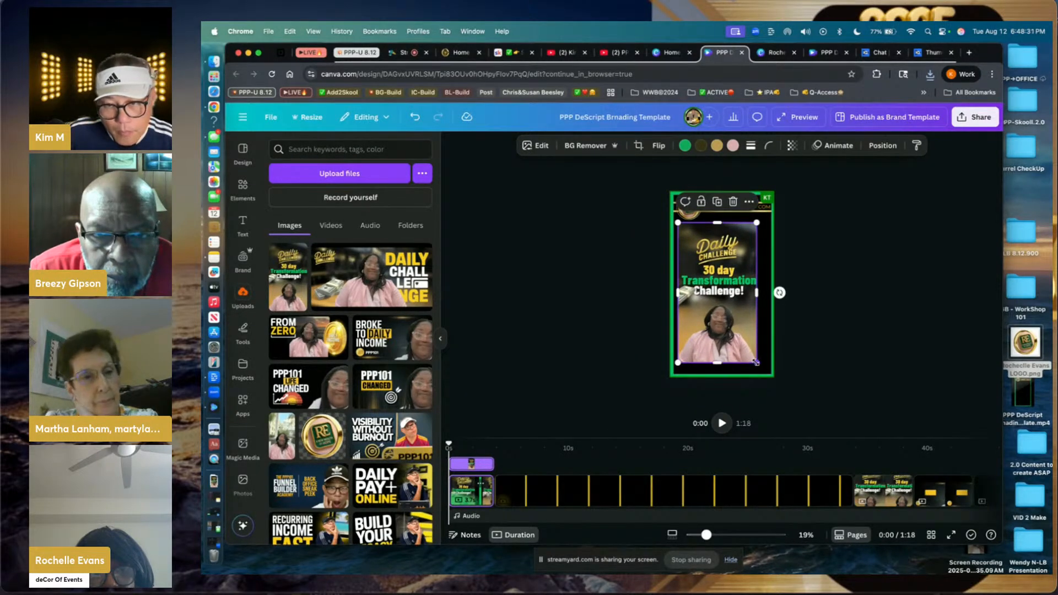
drag(756, 363, 765, 370)
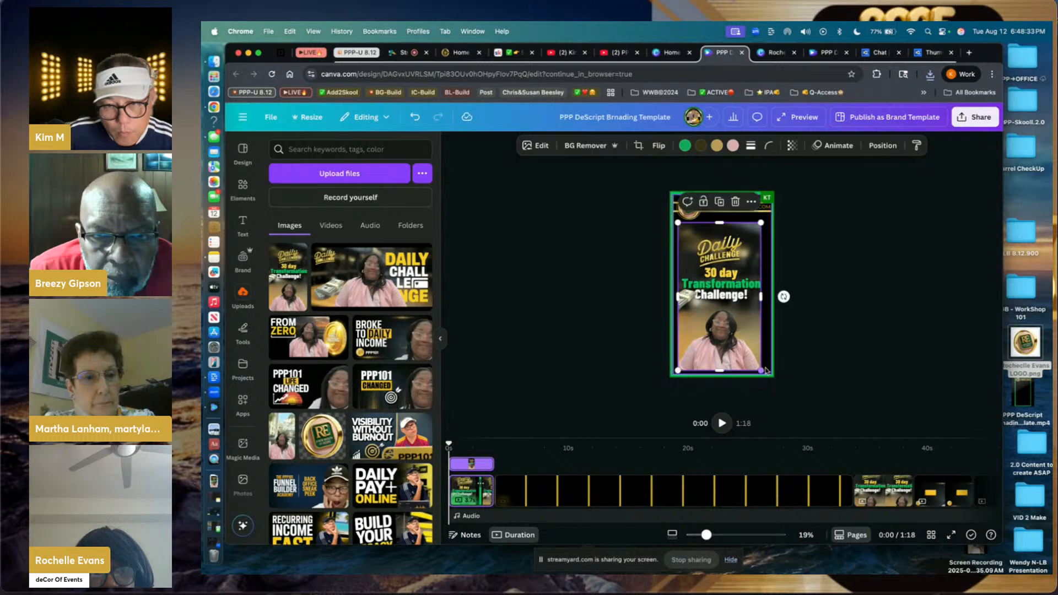
drag(763, 297, 767, 297)
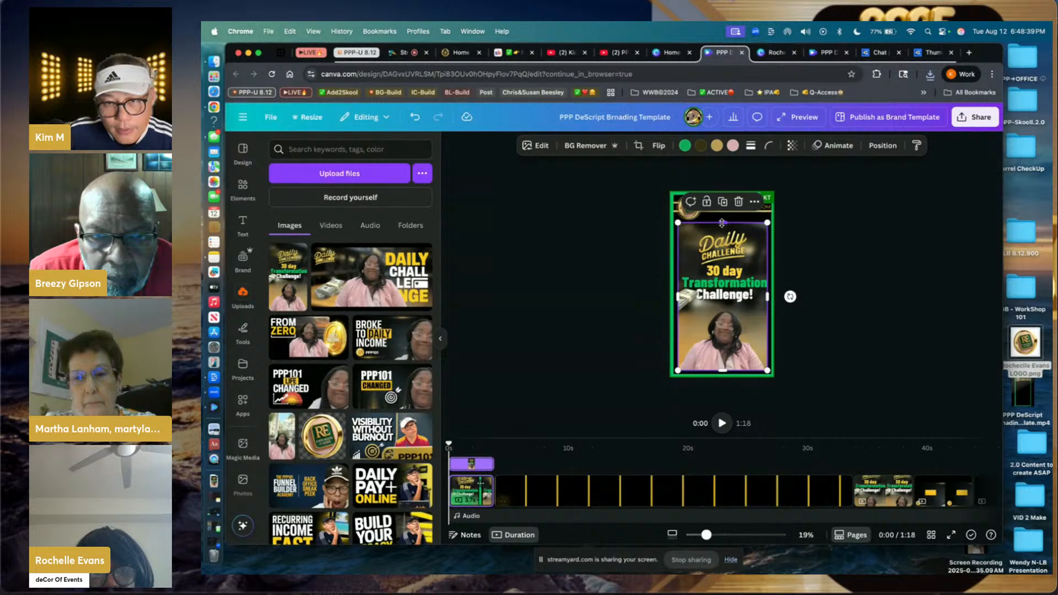
drag(722, 223, 722, 218)
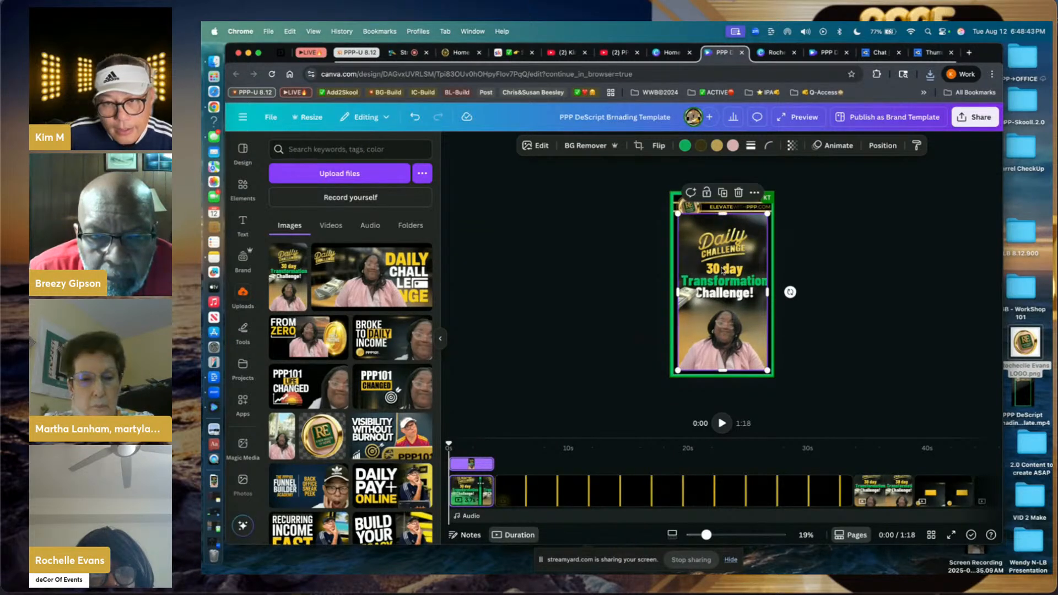
click(821, 247)
click(733, 254)
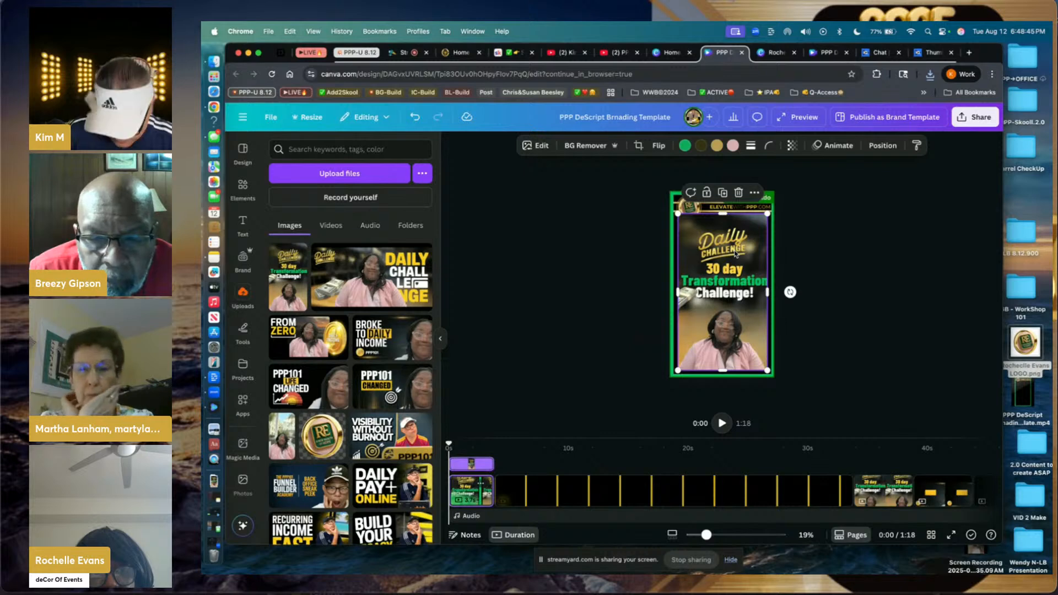
key(Down)
key(Down)
key(Down)
key(Down)
key(Down)
key(Down)
key(Down)
key(Down)
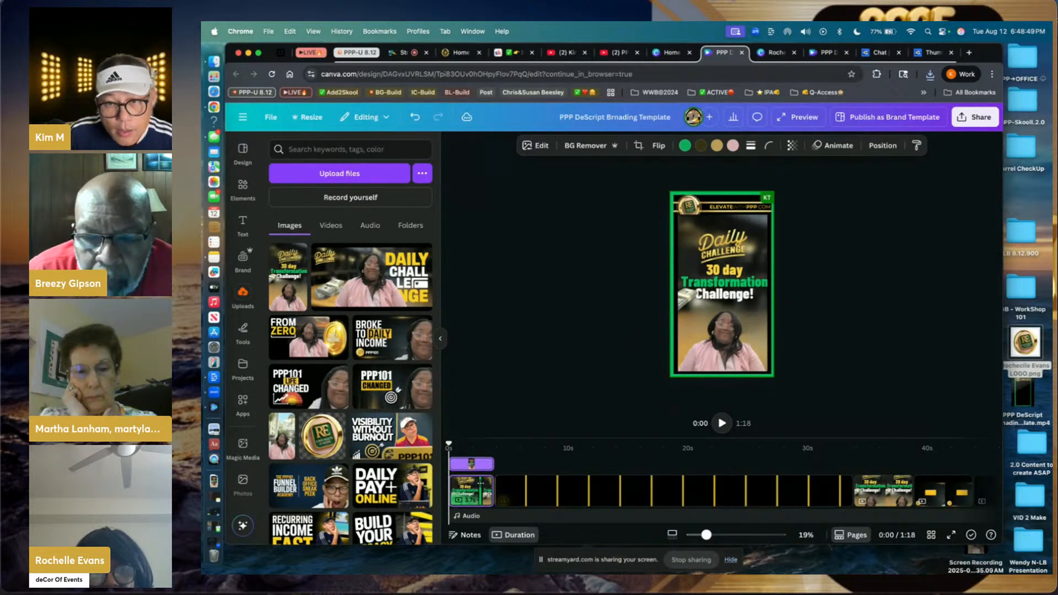
- Drag the thumbnail layer below the header layers, then select the ELEVATEWITHPPP.COM header text
click(815, 210)
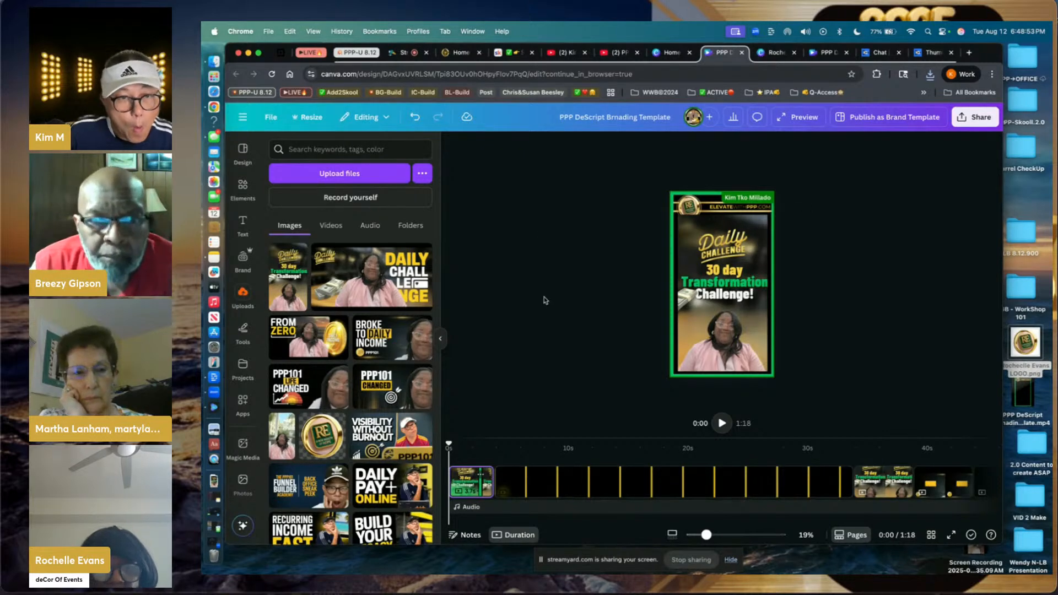
right_click(700, 245)
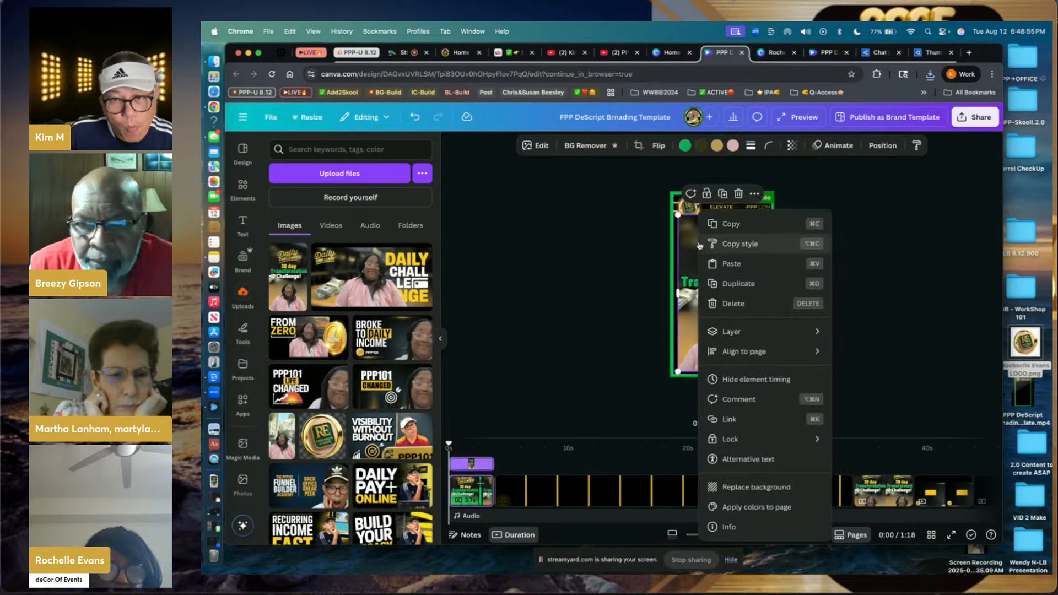
mouse_move(771, 331)
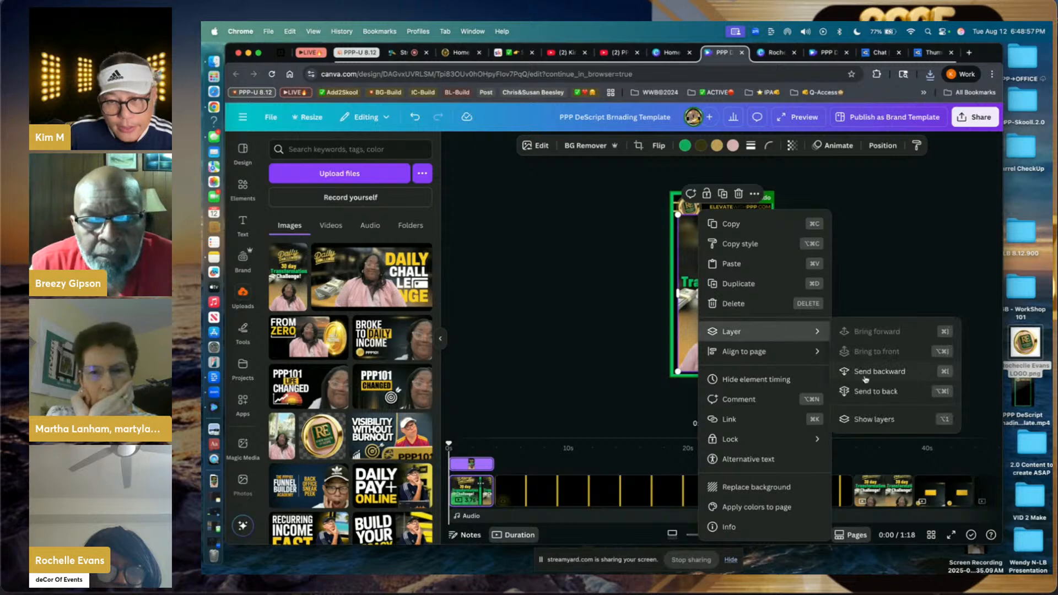
click(863, 420)
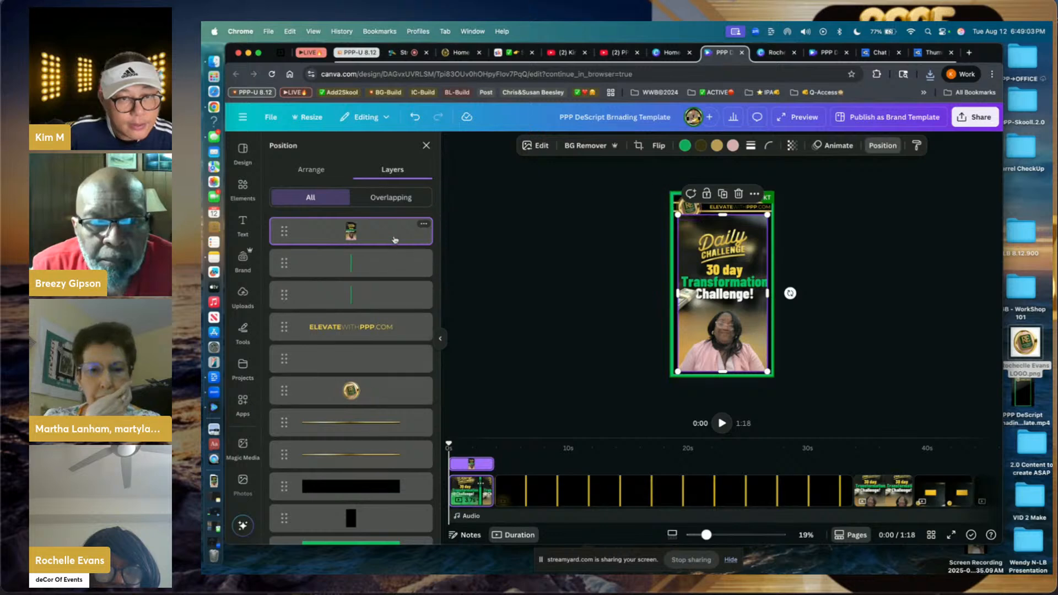
drag(394, 234, 394, 393)
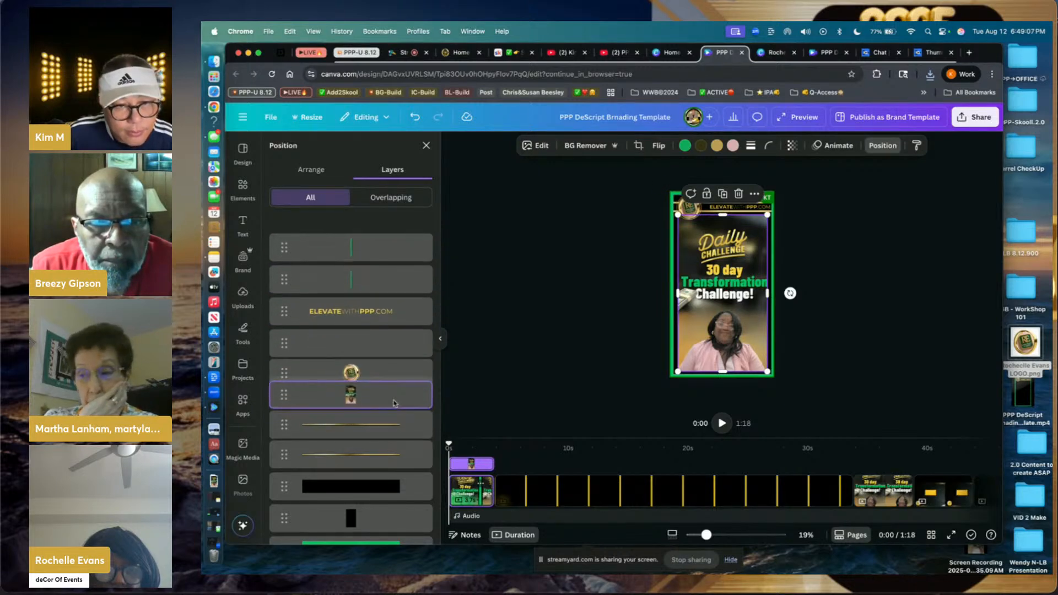
click(620, 227)
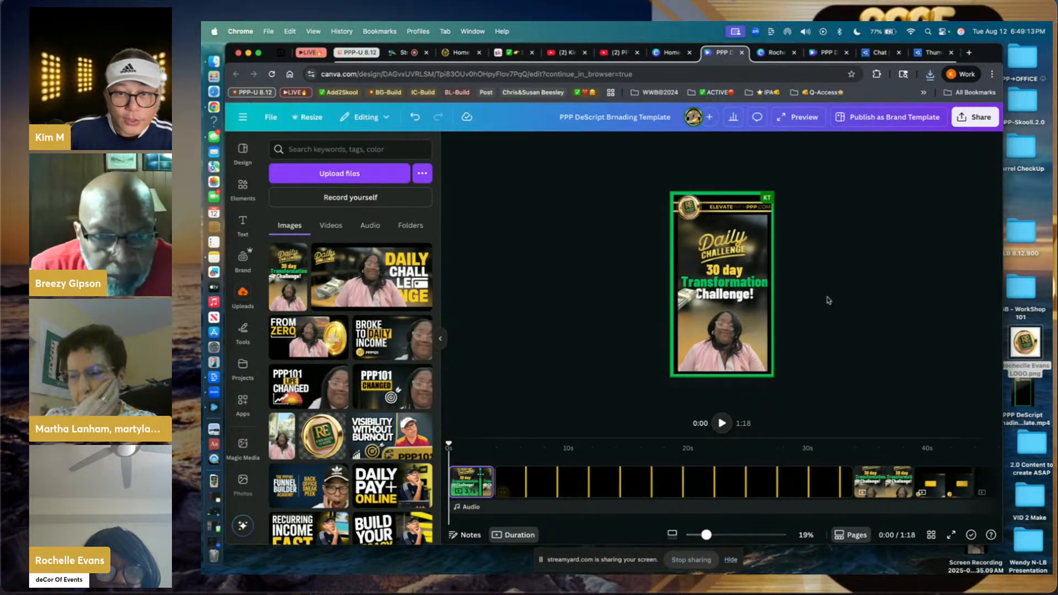
click(763, 209)
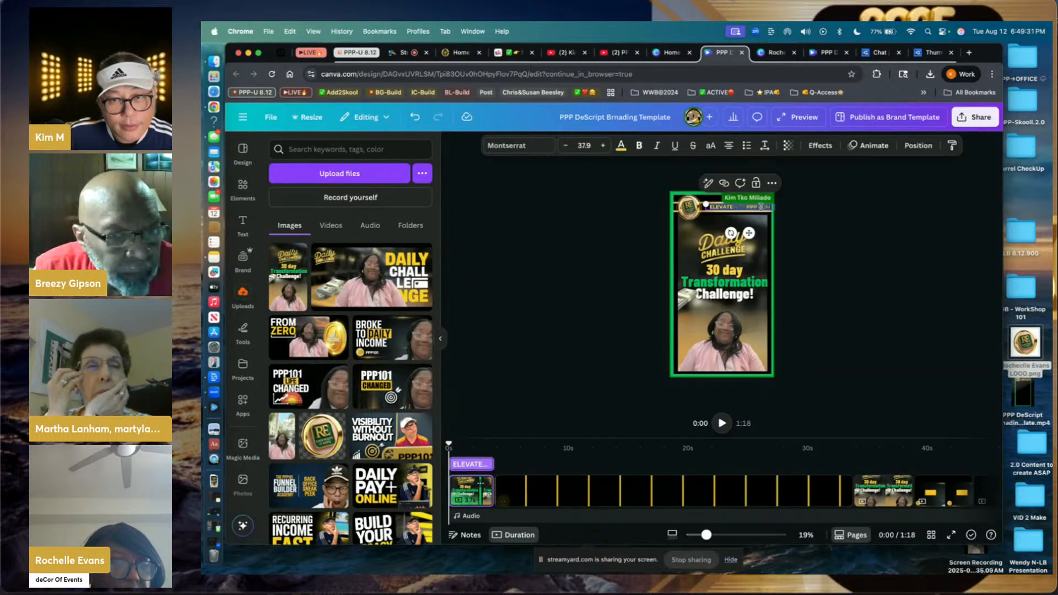
click(757, 207)
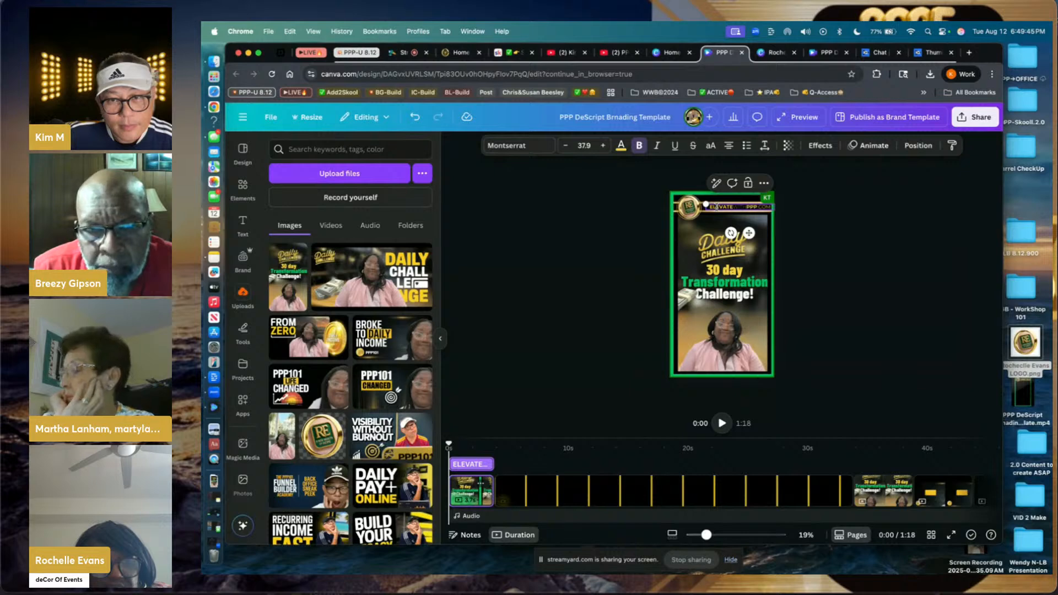
- Get the caret into the ELEVATEWITHPPP.COM header text for editing
double_click(716, 208)
click(729, 208)
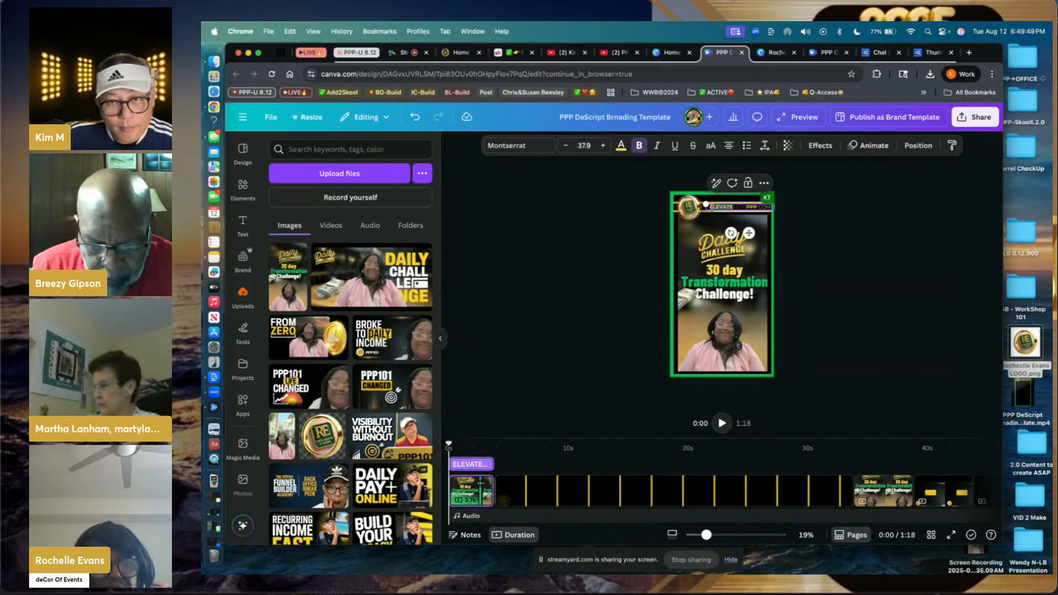
double_click(711, 208)
click(628, 216)
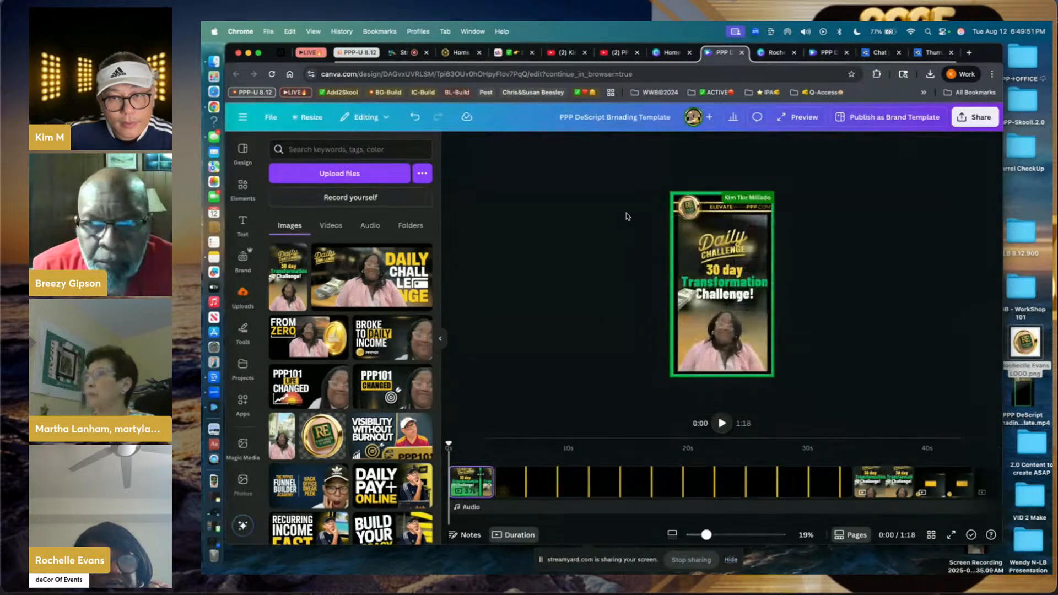
click(707, 207)
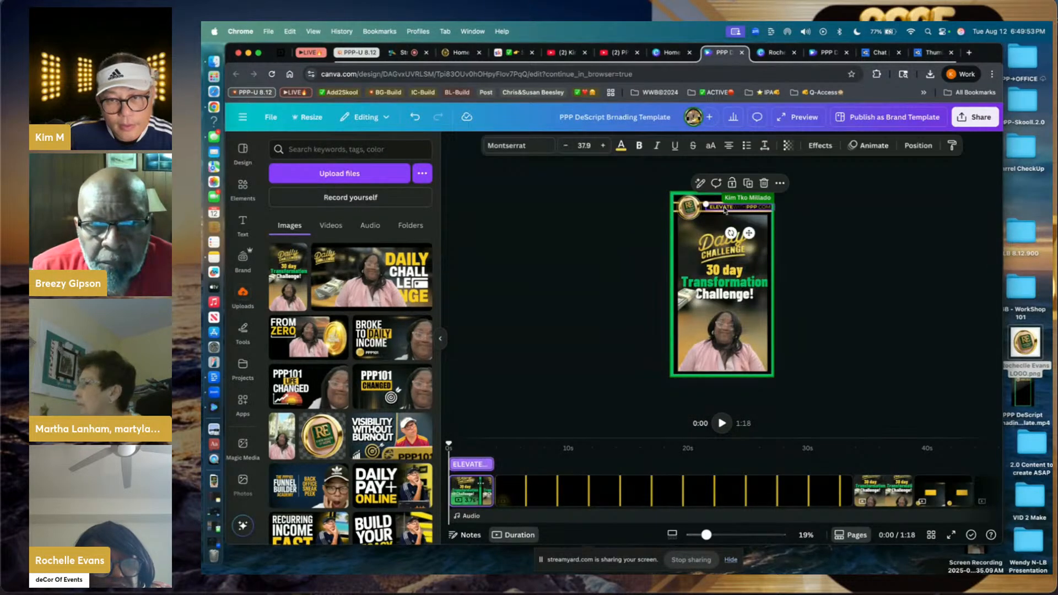
click(730, 207)
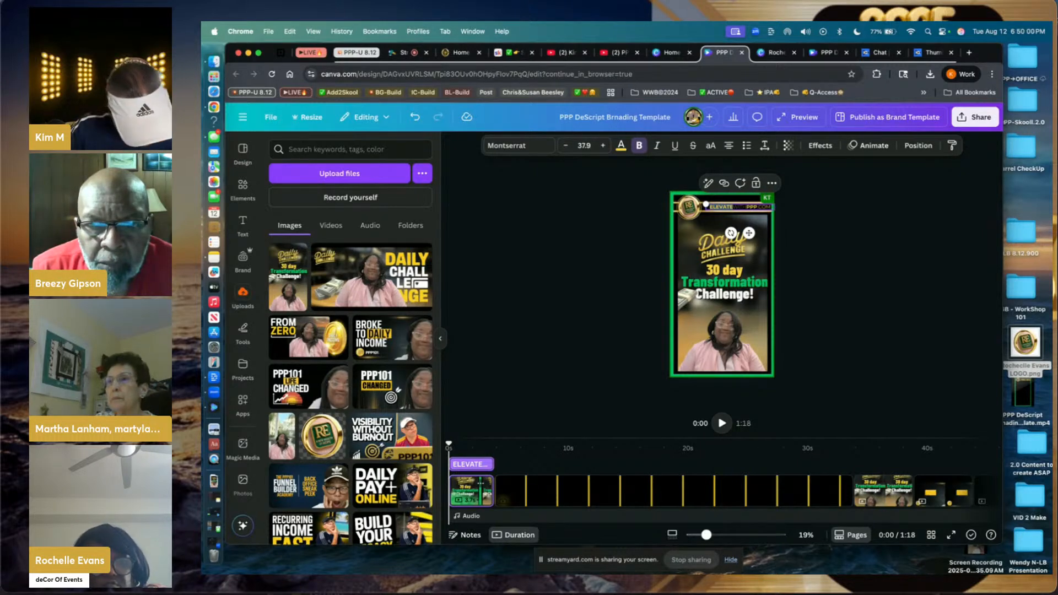
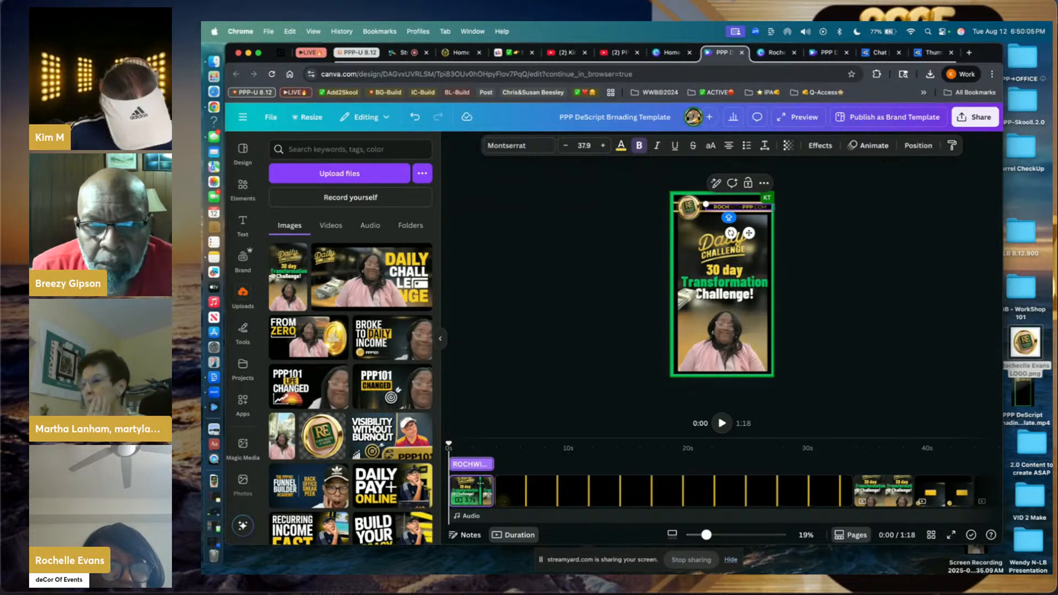
- Retype the header letters so it reads the presenter's website address instead
key(shift+Right)
key(shift+Right)
key(shift+Right)
key(shift+Right)
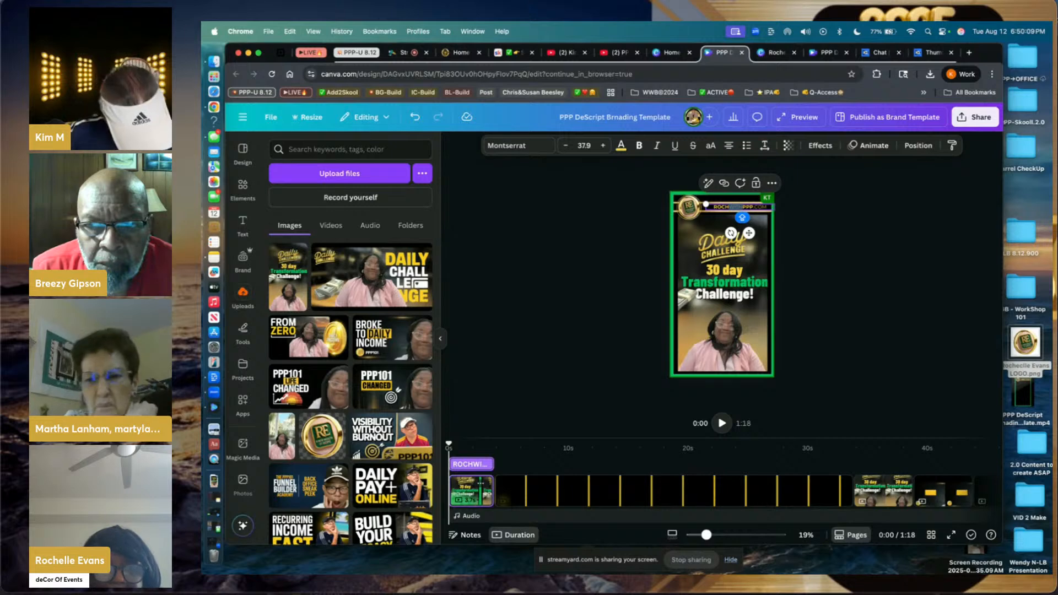
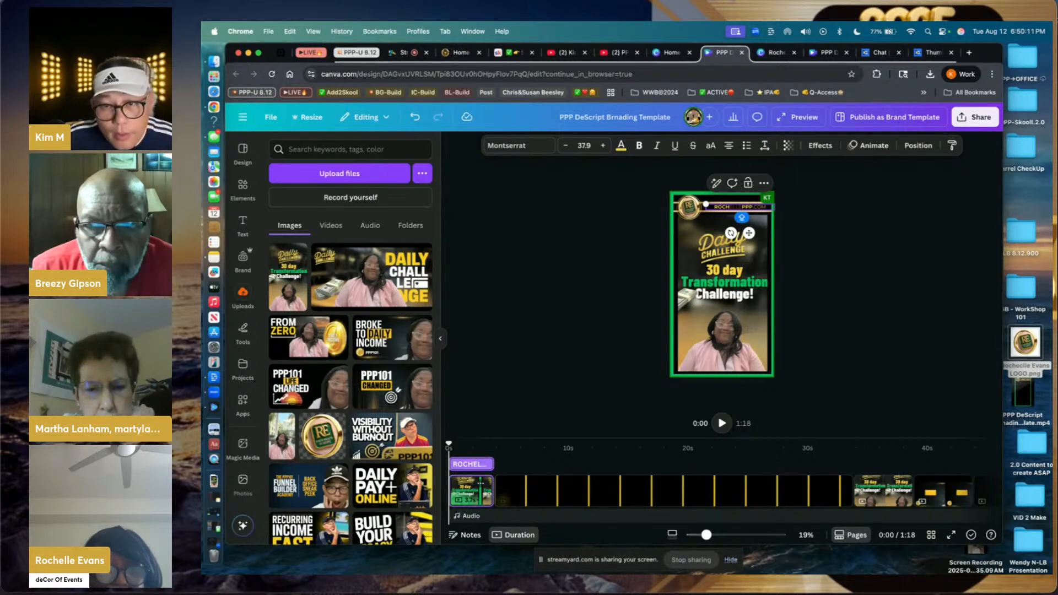
key(Right)
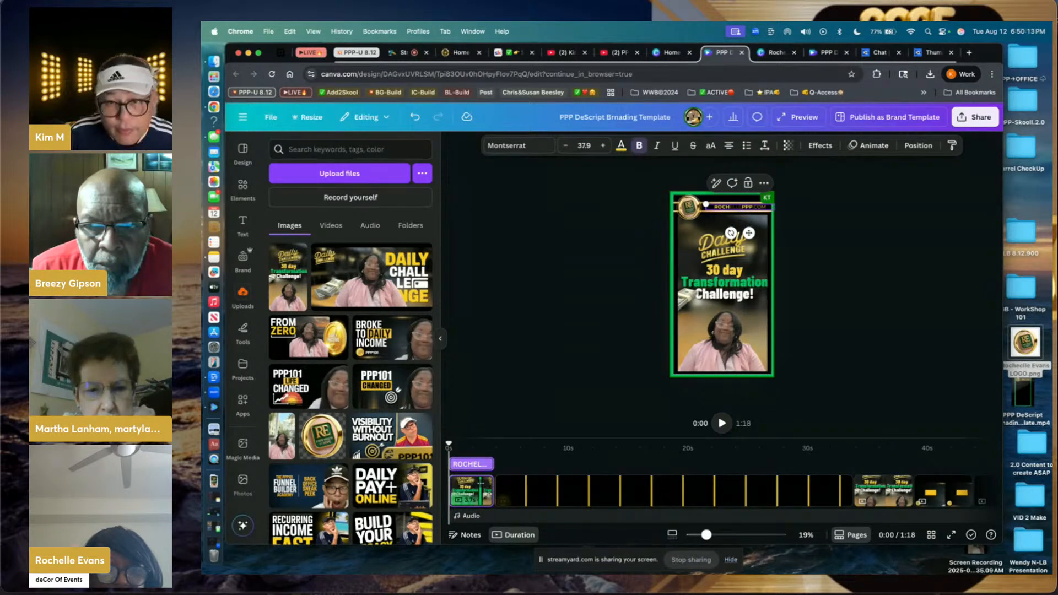
key(shift+Left)
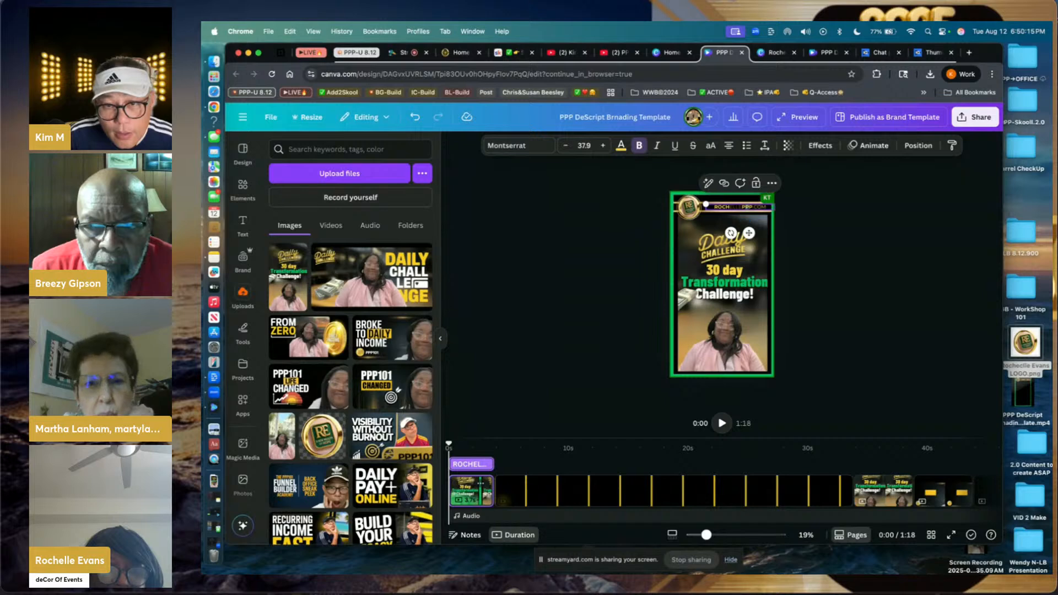
key(Right)
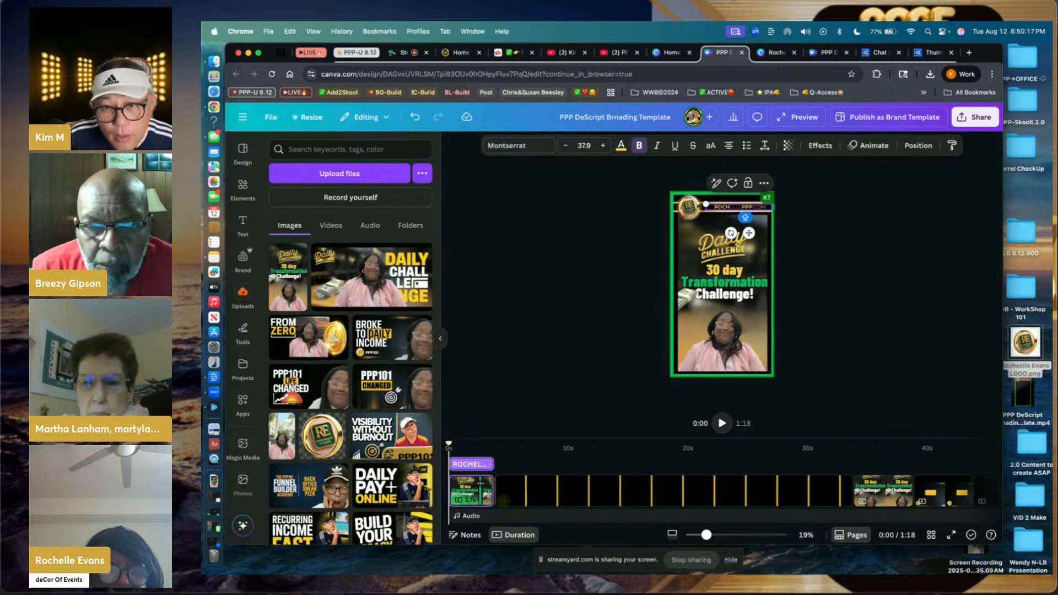
key(Left)
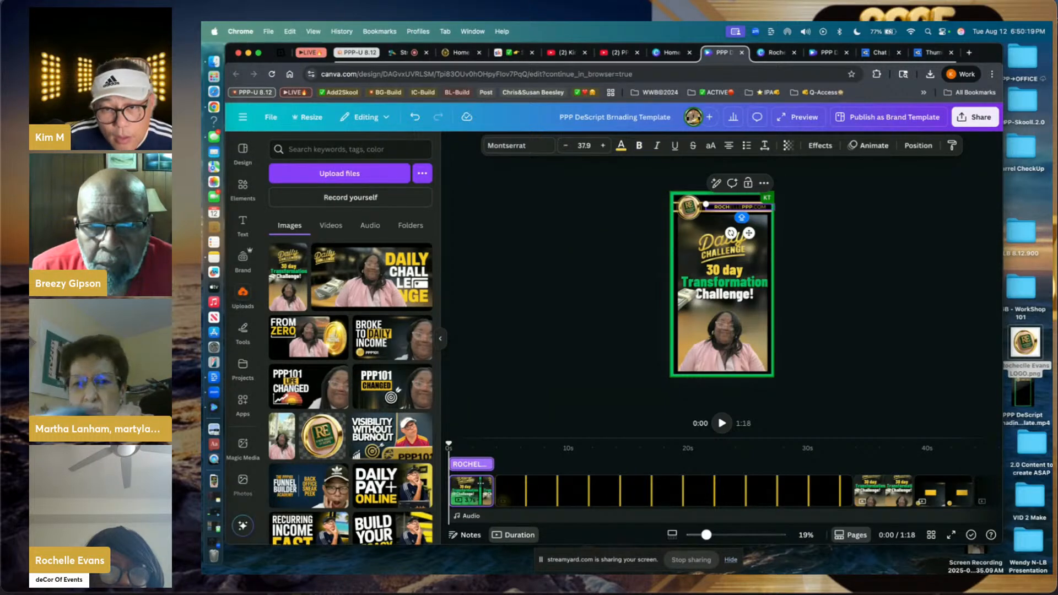
key(shift+Left)
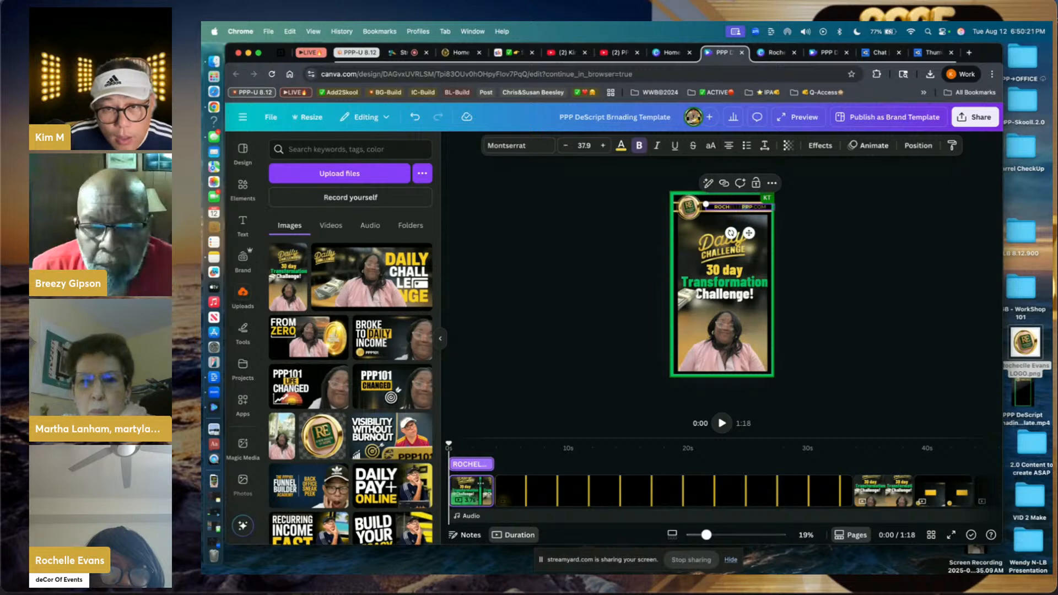
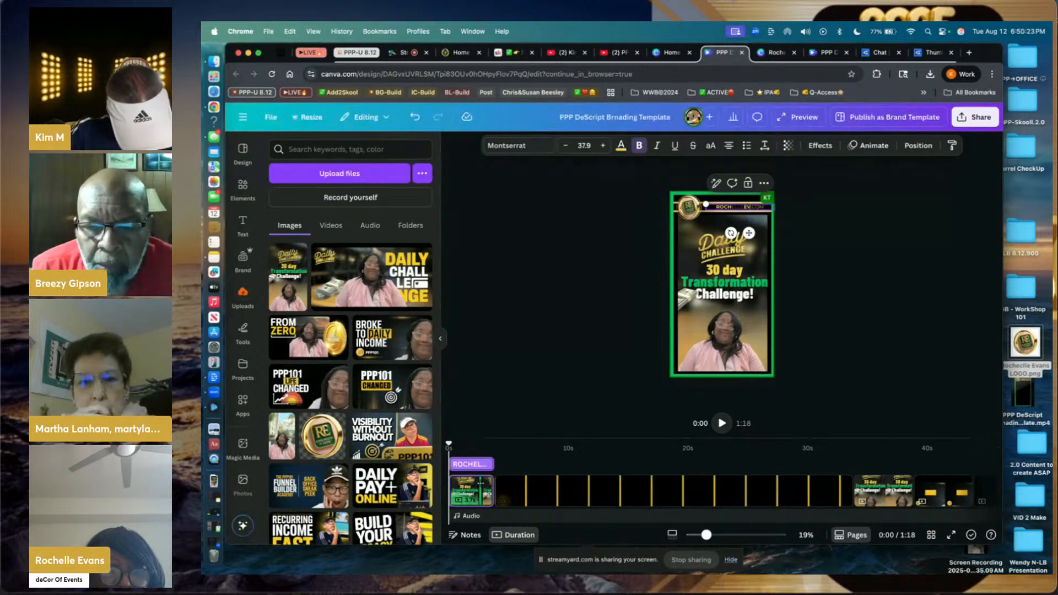
click(819, 245)
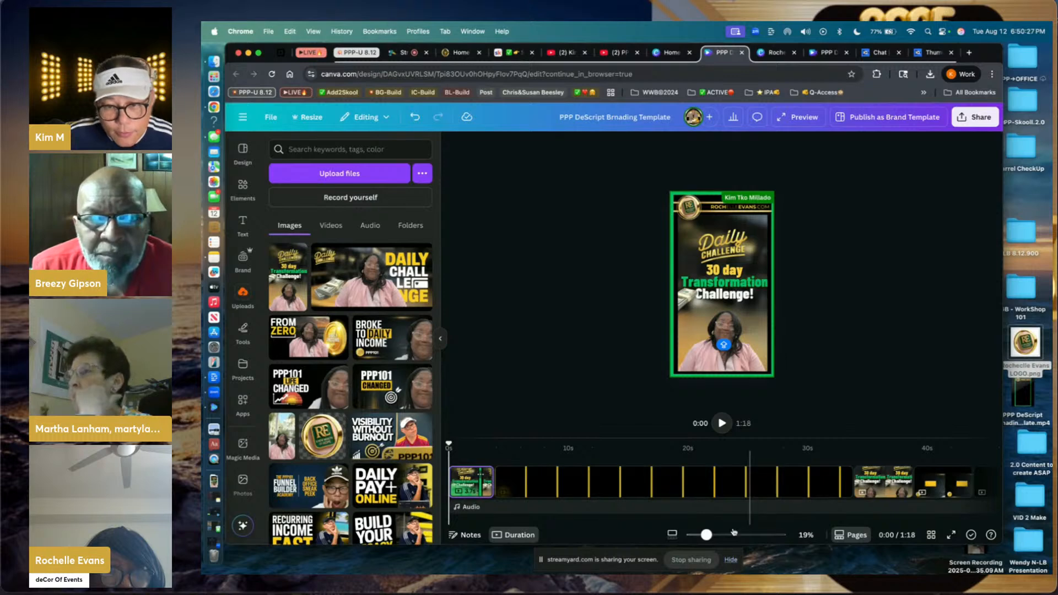
- Widen the website header text box and increase its font size to about 43.9
drag(706, 535, 741, 538)
scroll(732, 351, up, 5)
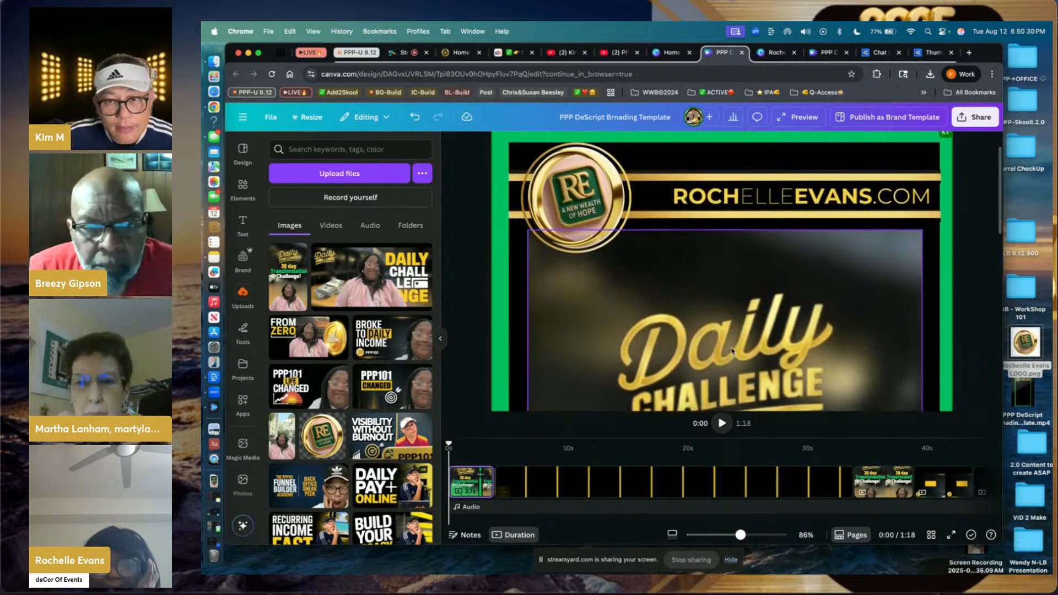
click(769, 197)
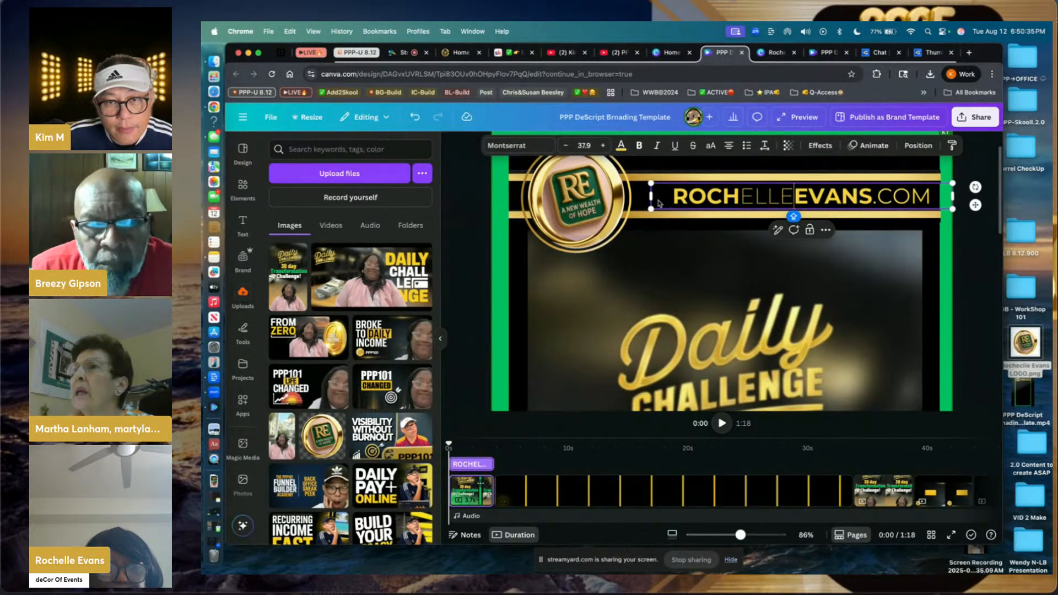
drag(652, 196, 632, 199)
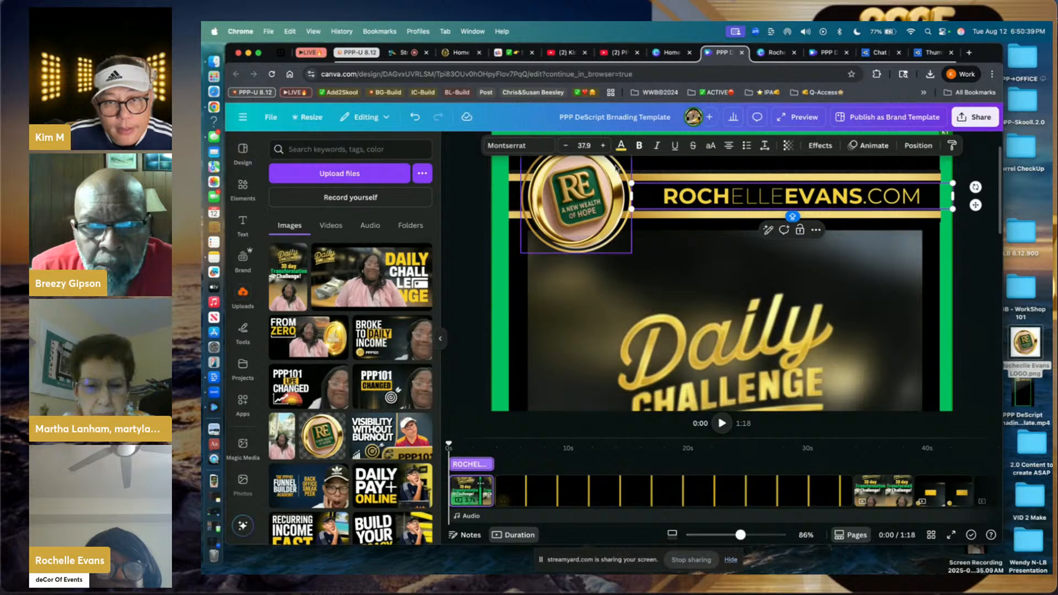
click(603, 146)
click(603, 146)
click(603, 146)
click(603, 145)
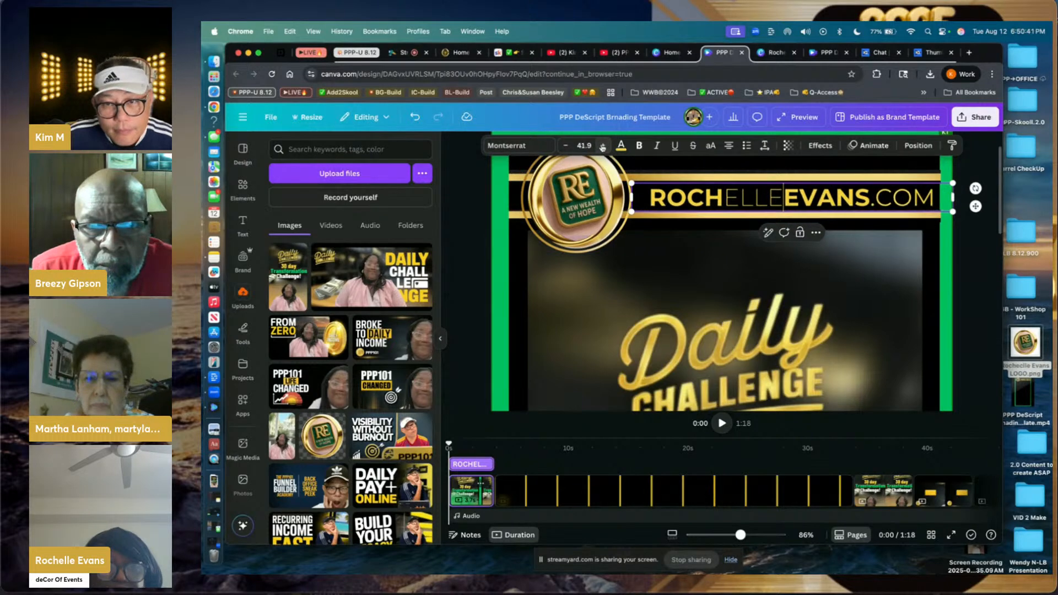
click(603, 145)
click(603, 146)
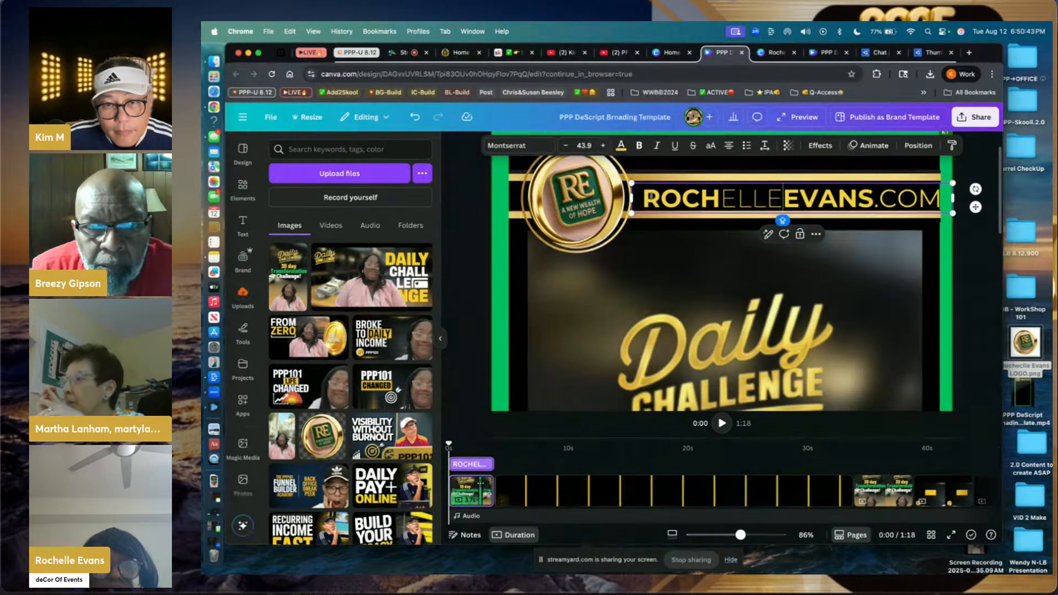
- Shift the small nearby element, then nudge the header text up and left
click(682, 200)
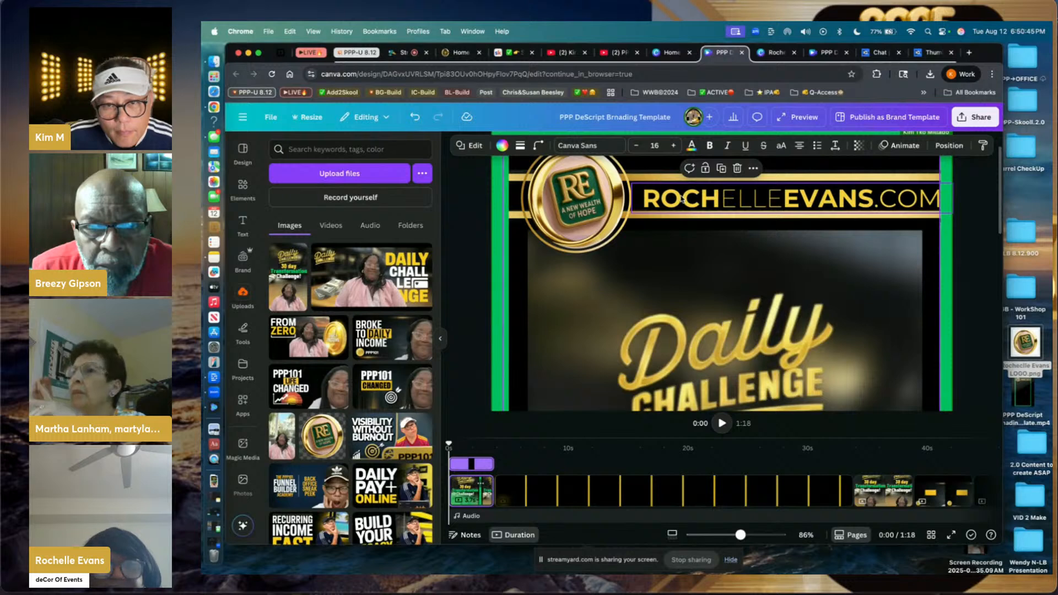
drag(682, 197, 681, 191)
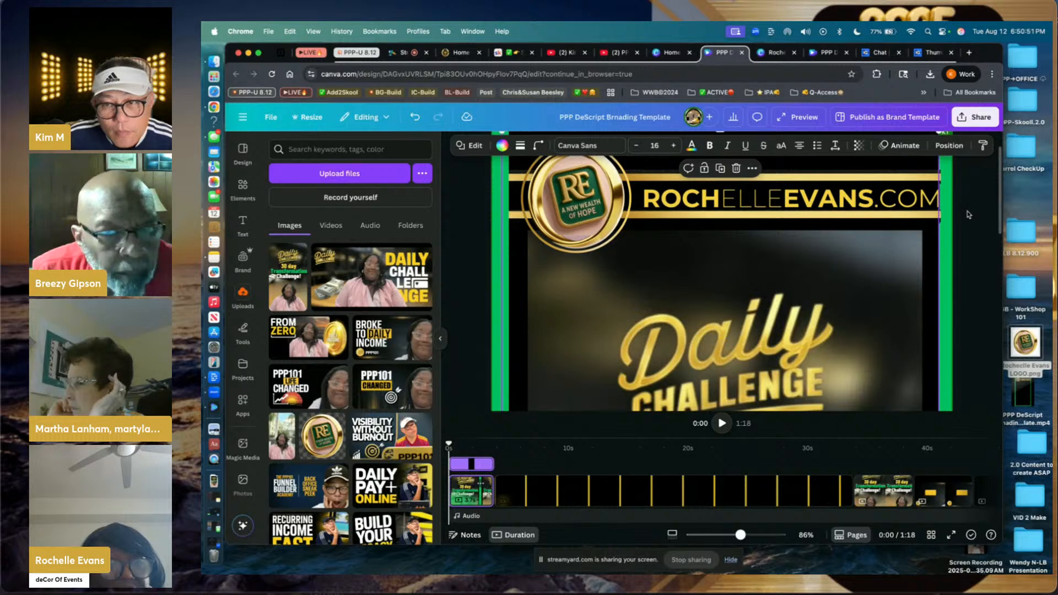
click(909, 206)
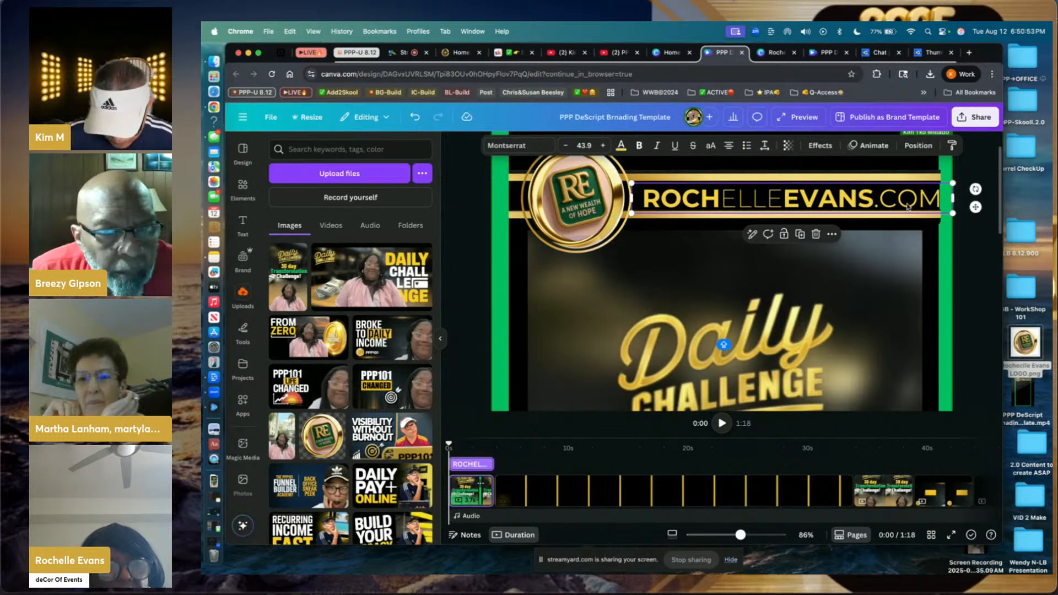
key(Up)
key(Up)
key(Up)
key(Up)
key(Up)
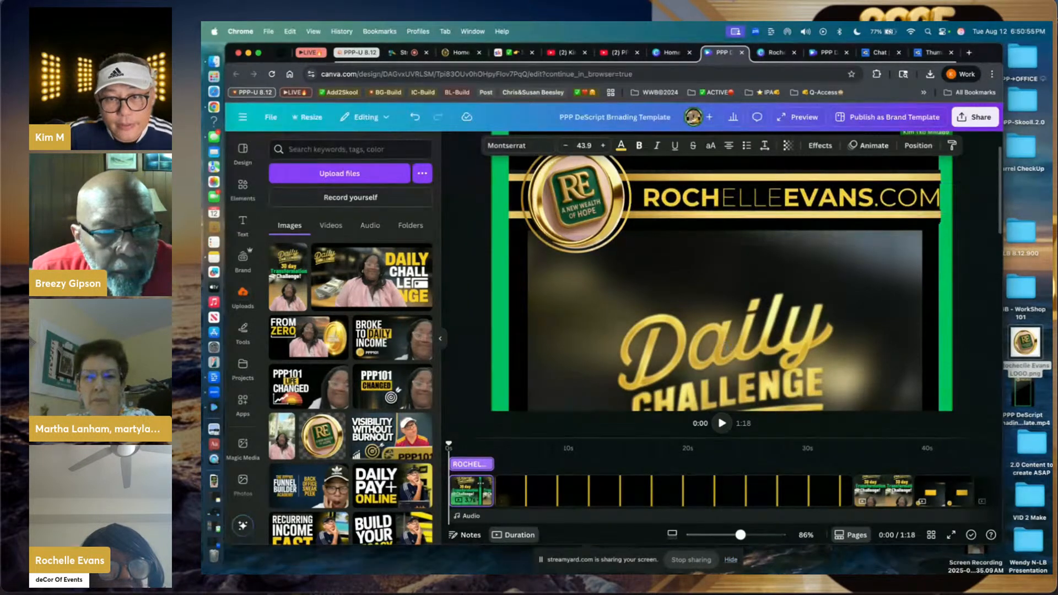
key(Left)
key(Left)
key(Left)
key(Left)
key(Left)
key(Left)
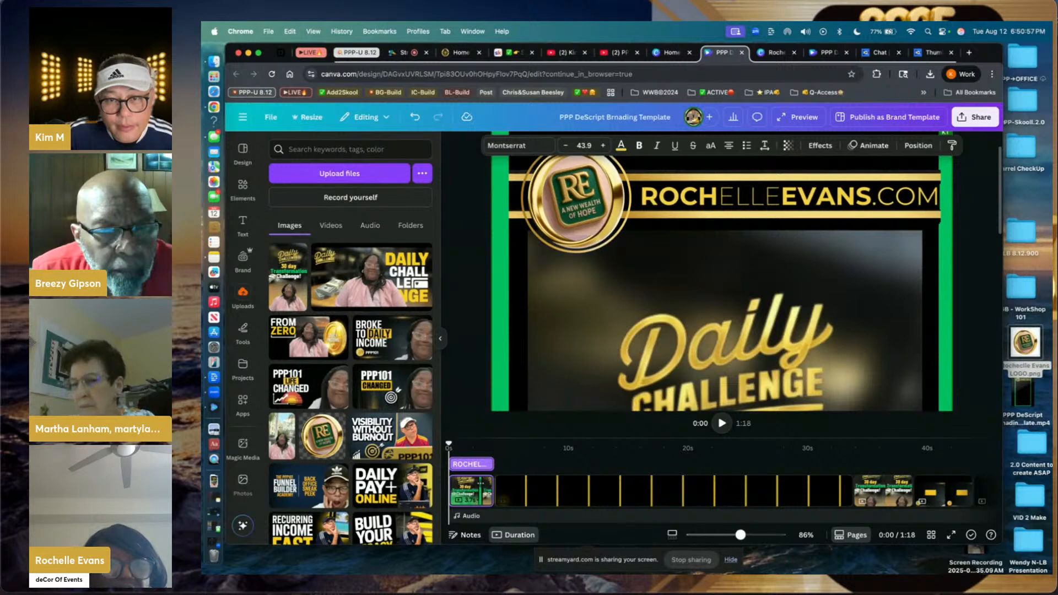
key(Left)
key(Left)
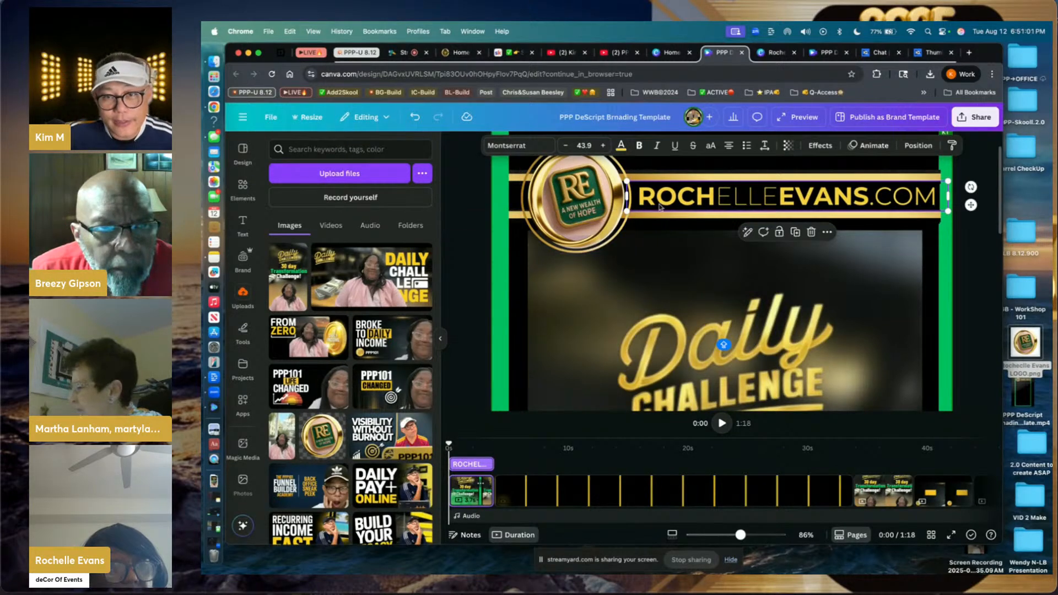
click(973, 168)
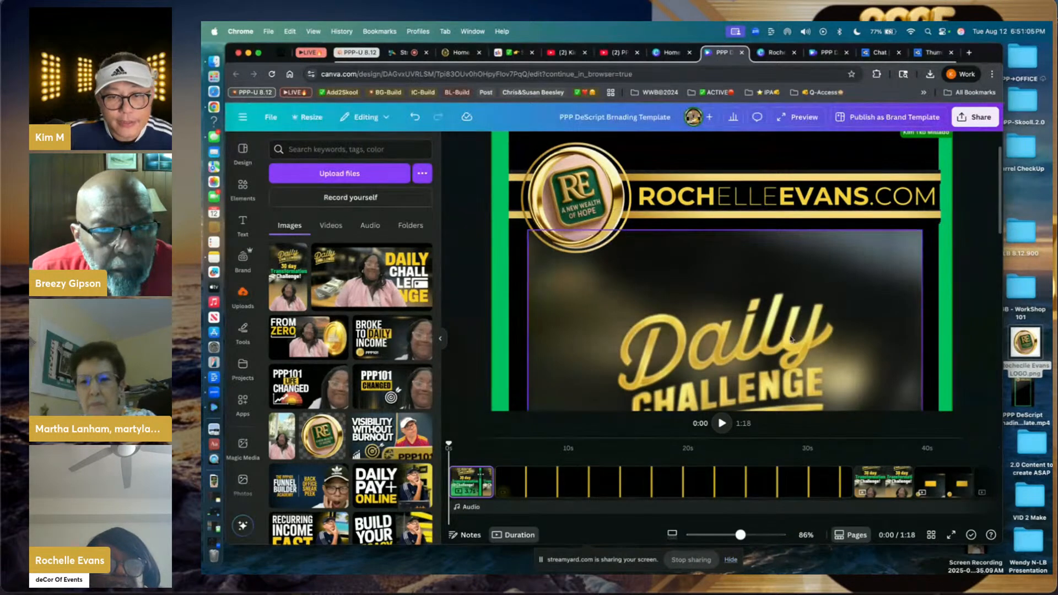
scroll(791, 339, down, 5)
scroll(791, 339, down, 2)
scroll(926, 216, up, 10)
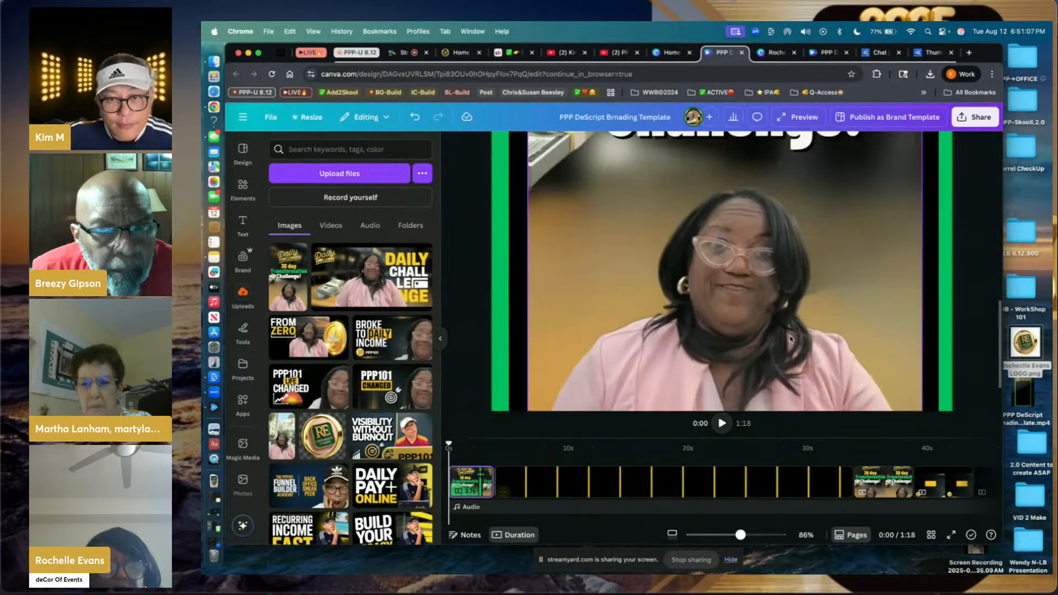
- Download the first-page branding design as a JPG and switch to Descript
click(975, 117)
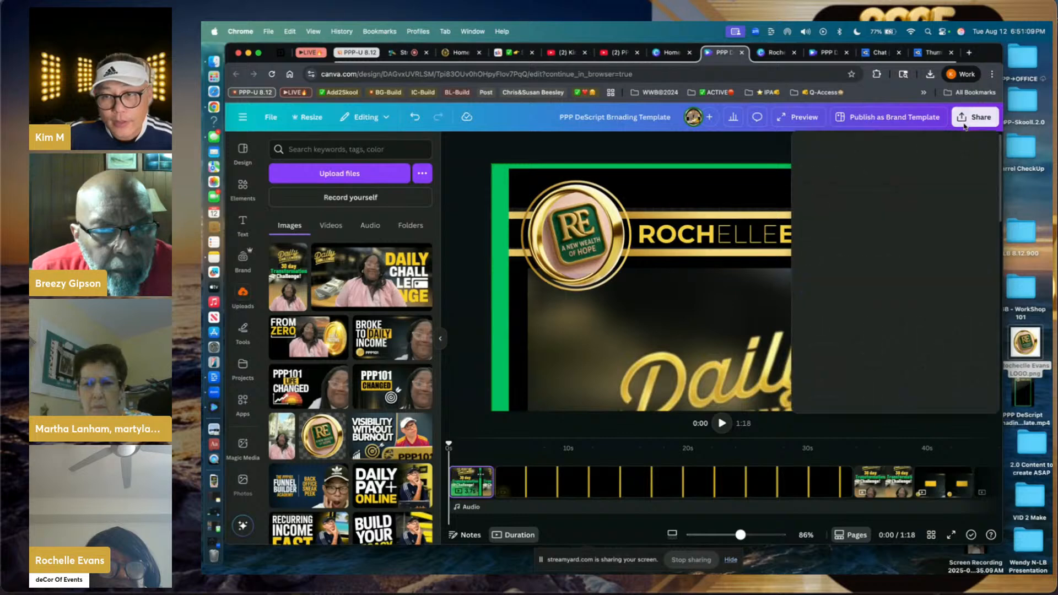
click(822, 324)
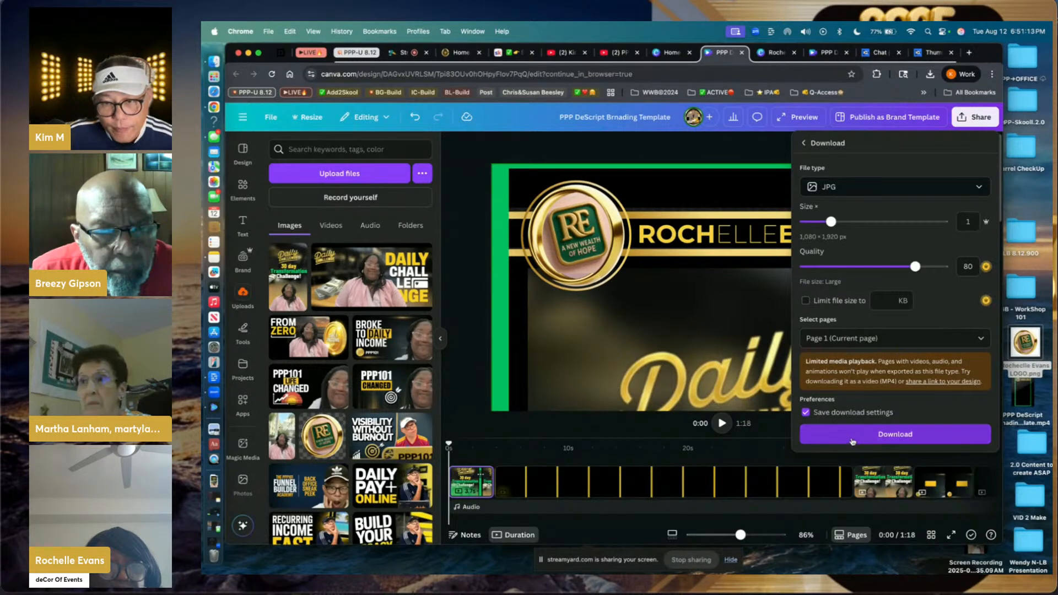
click(854, 437)
key(super+Tab)
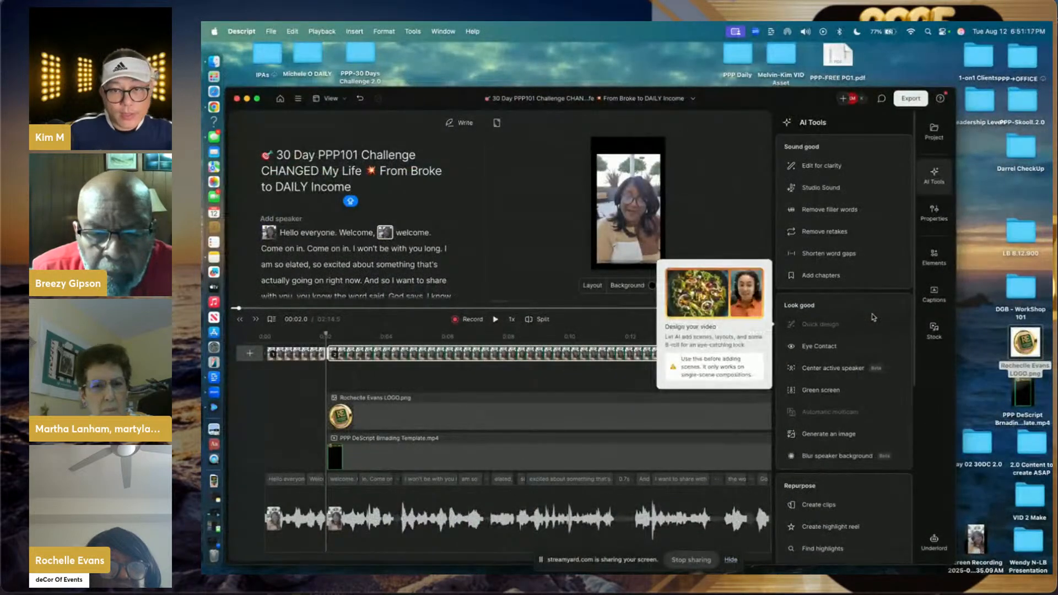
- Drag 'PPP DeScript Brnading Template (1).jpg' from Downloads onto the desktop, then return to Descript
click(397, 72)
click(330, 31)
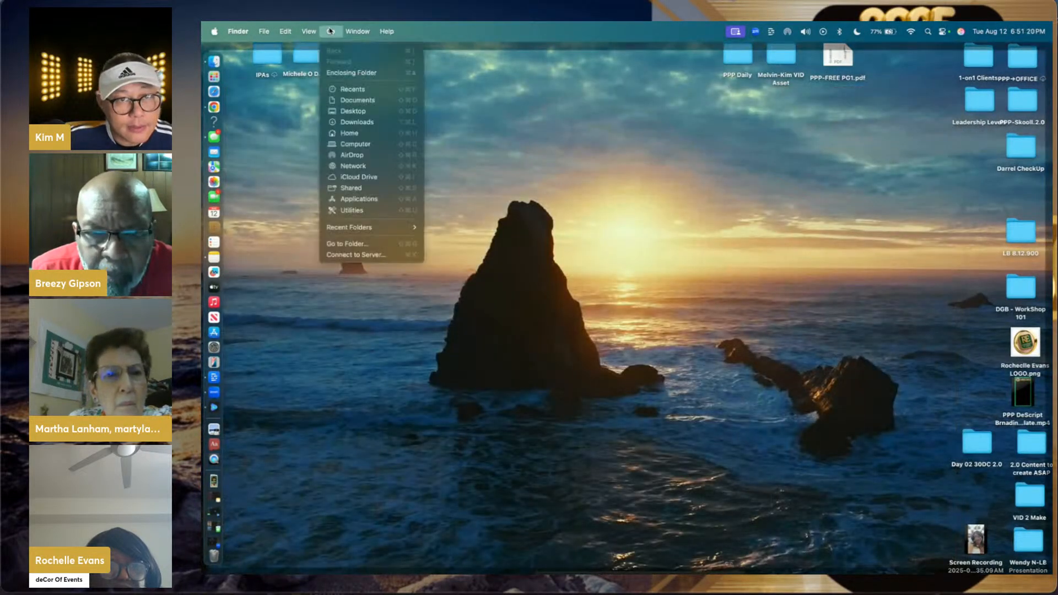
click(348, 122)
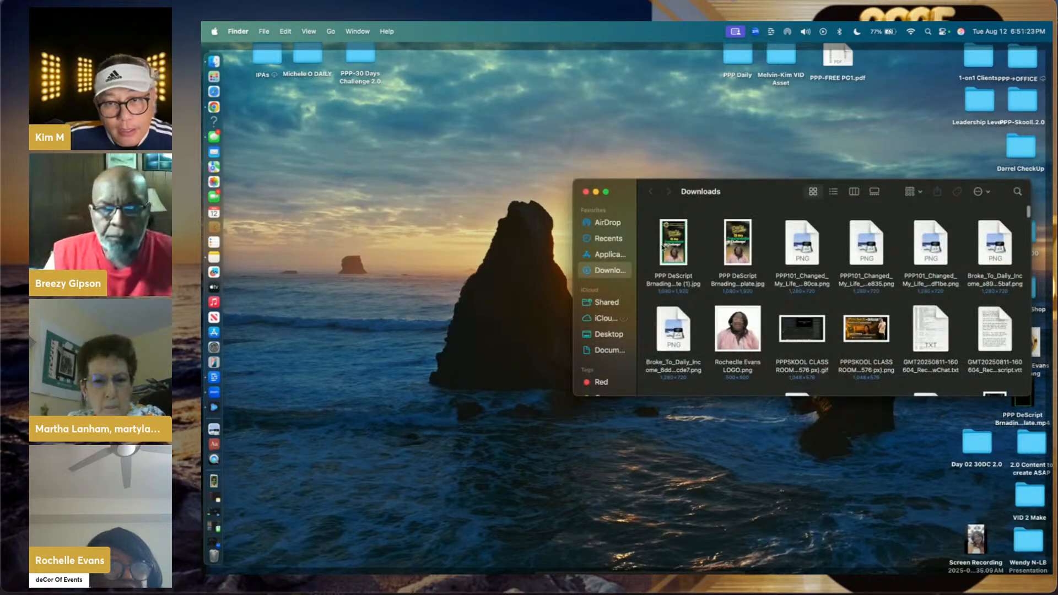
drag(663, 246, 970, 488)
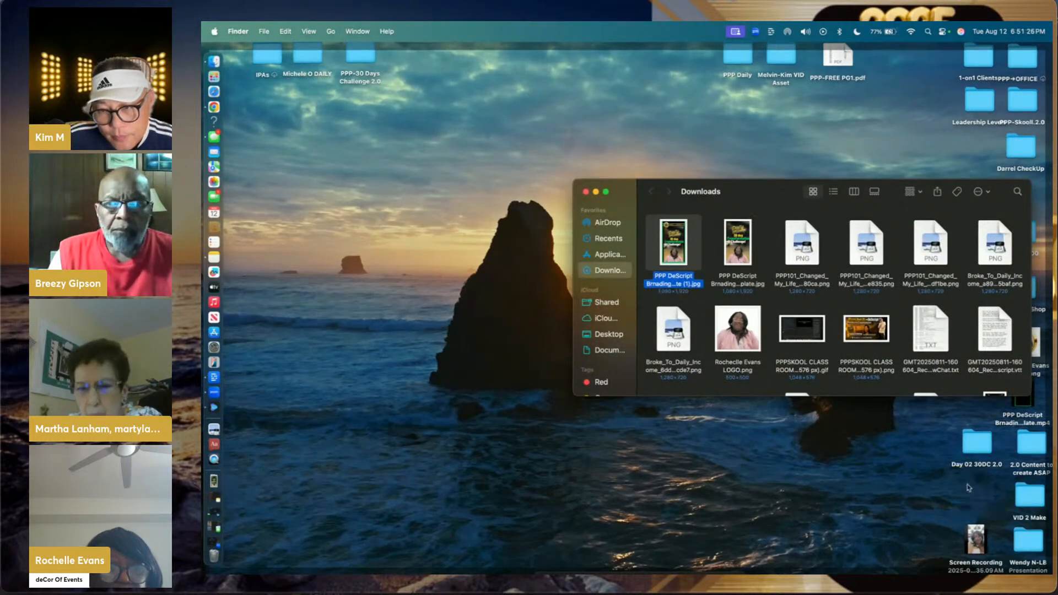
click(587, 192)
click(374, 153)
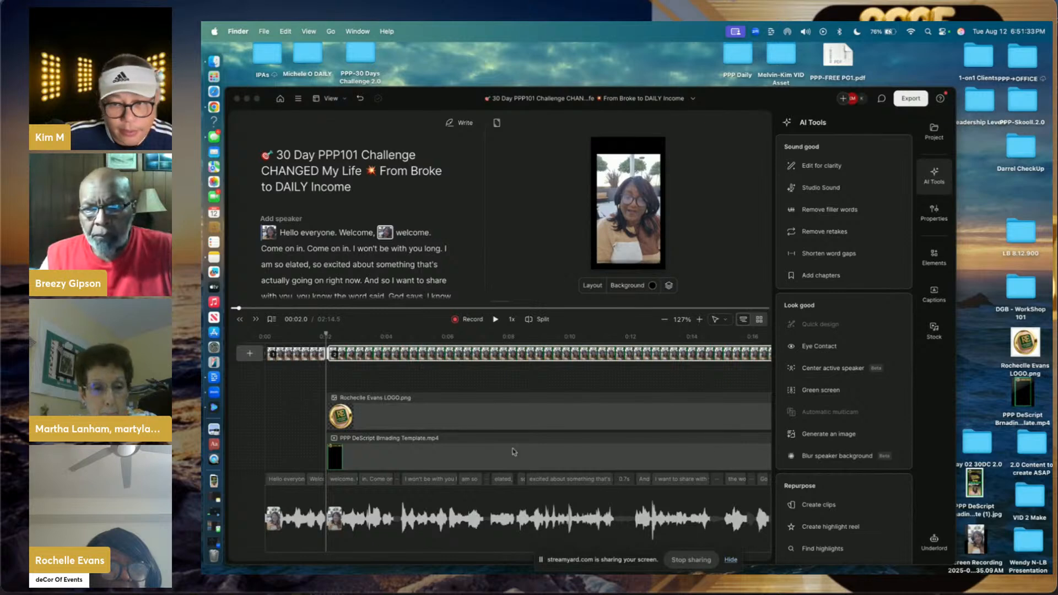
- Add the branding JPG at the timeline start, trim it to 2 seconds, and preview it
click(975, 487)
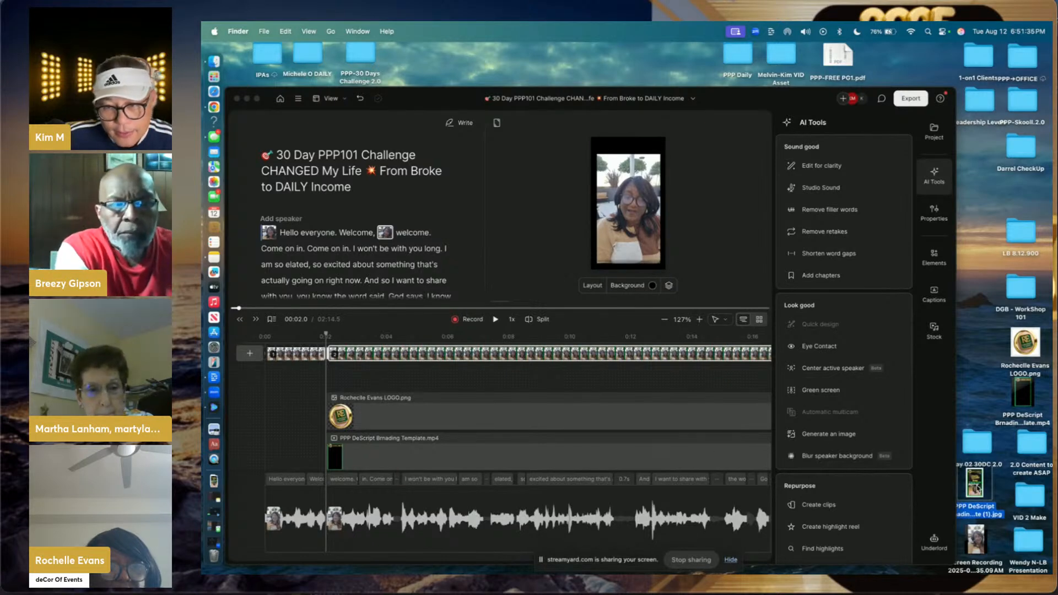
drag(977, 488, 292, 420)
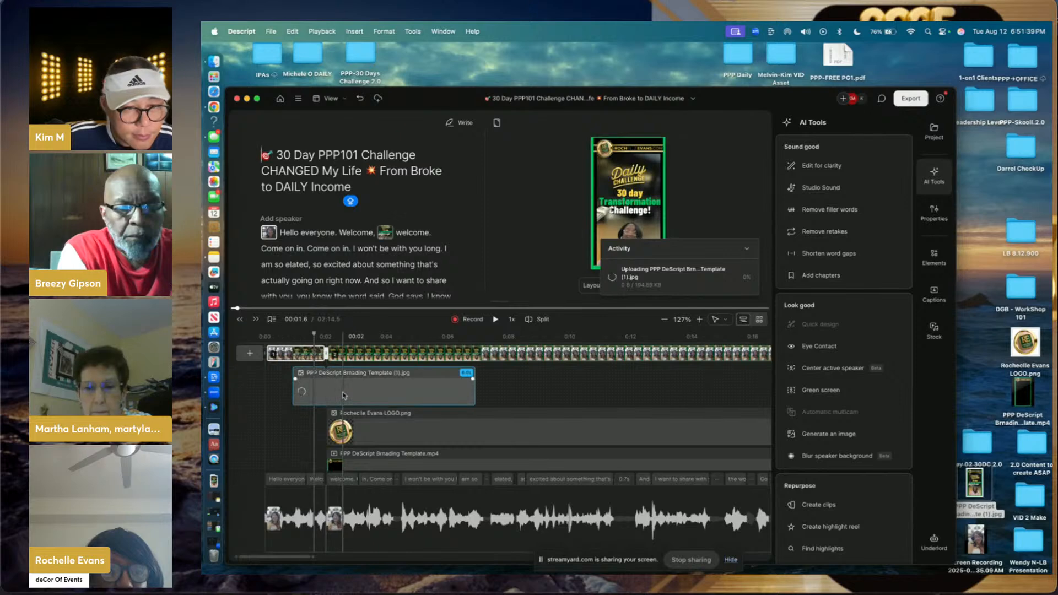
drag(375, 385, 349, 382)
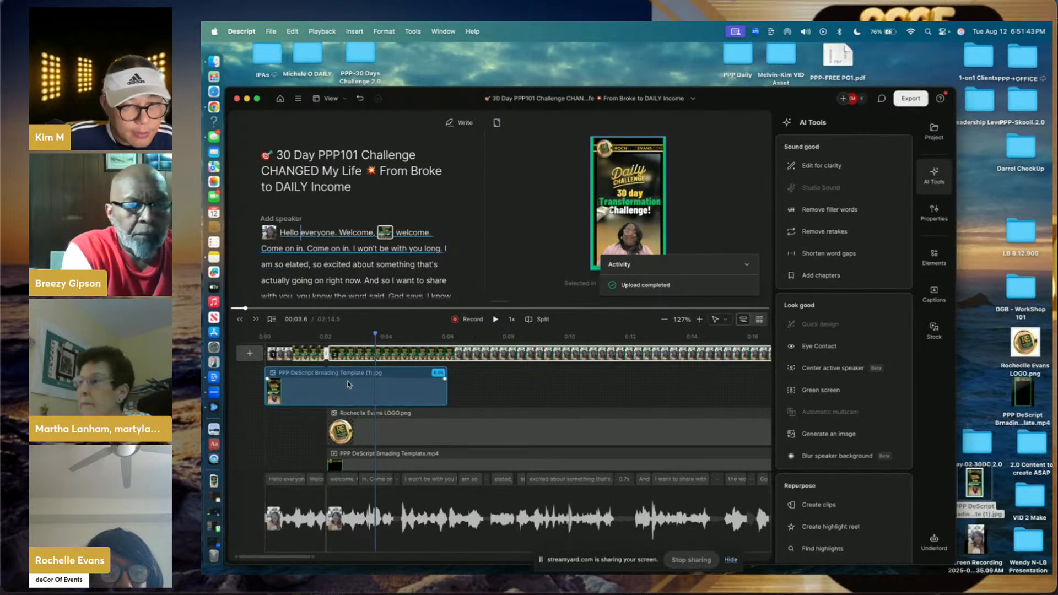
click(452, 393)
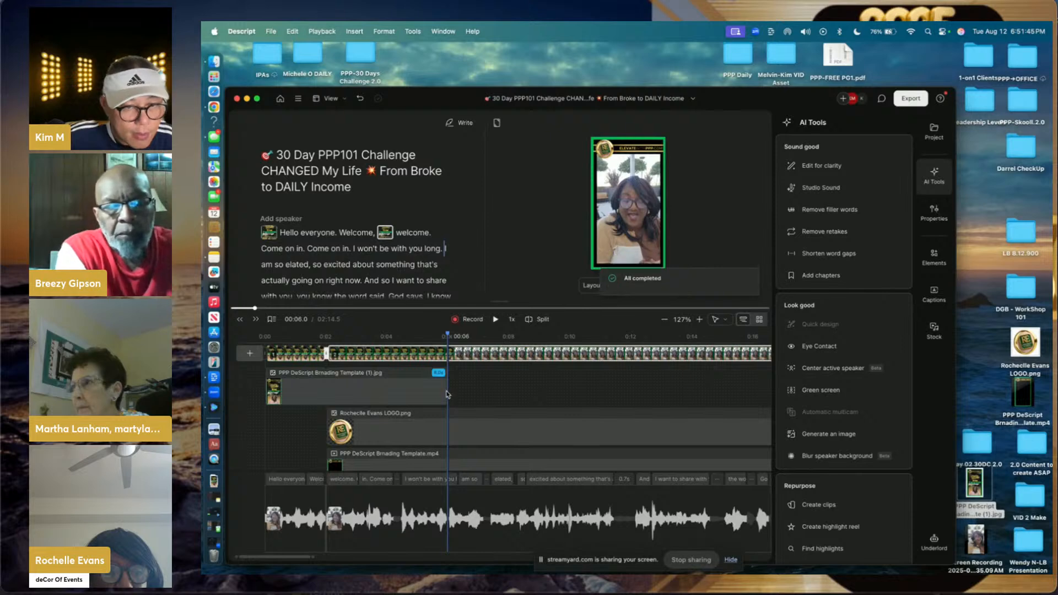
drag(443, 391, 321, 401)
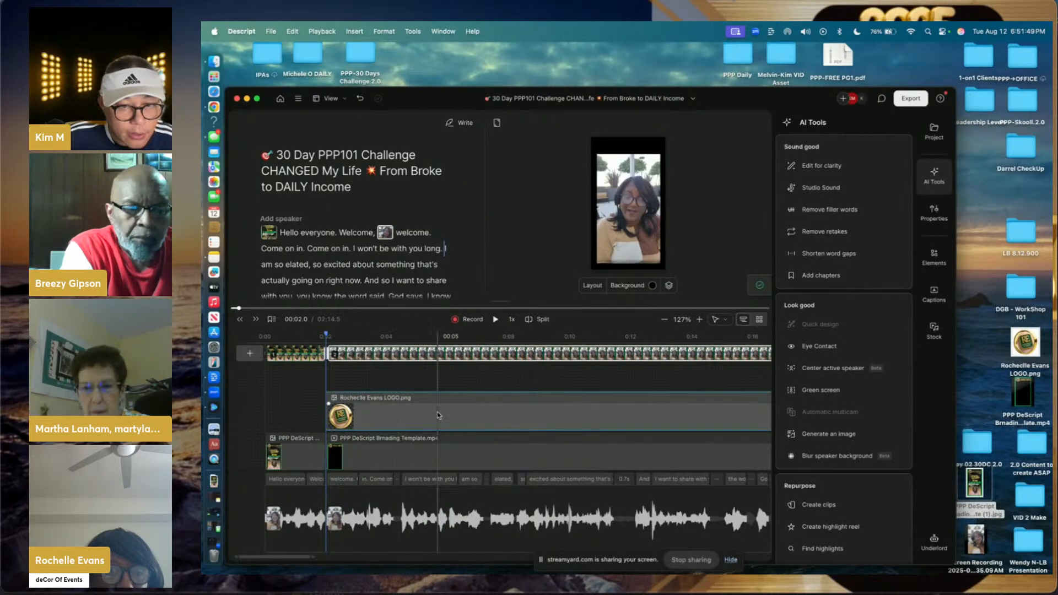
click(291, 452)
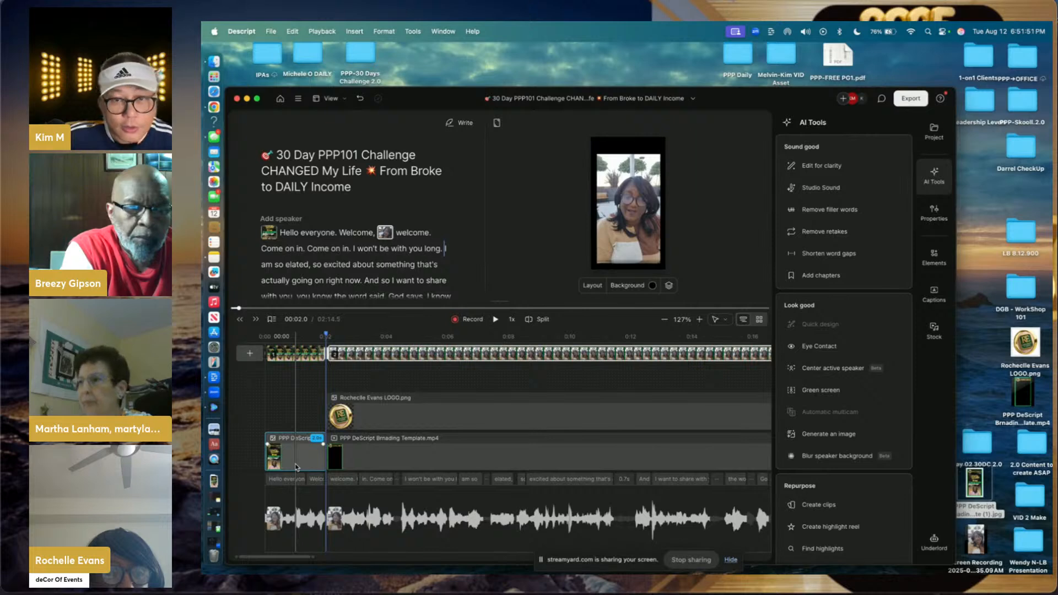
click(293, 456)
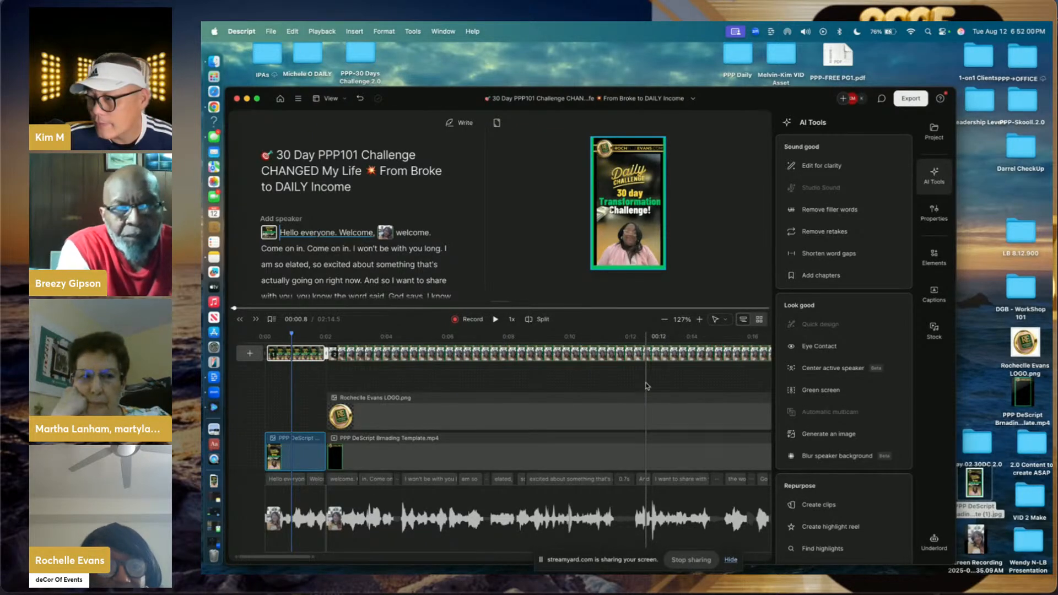
scroll(647, 386, right, 20)
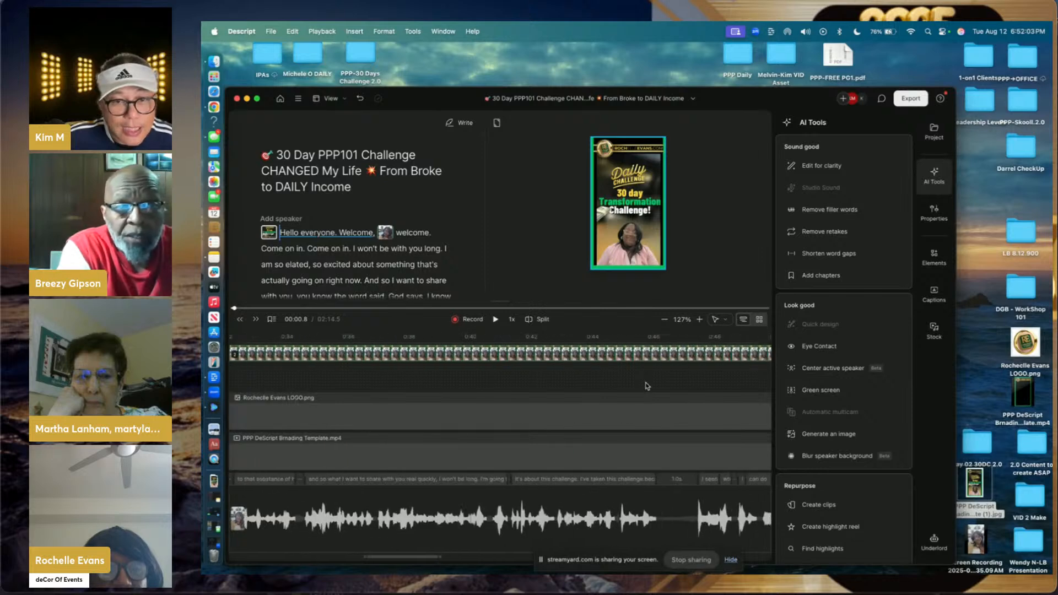
scroll(647, 386, right, 20)
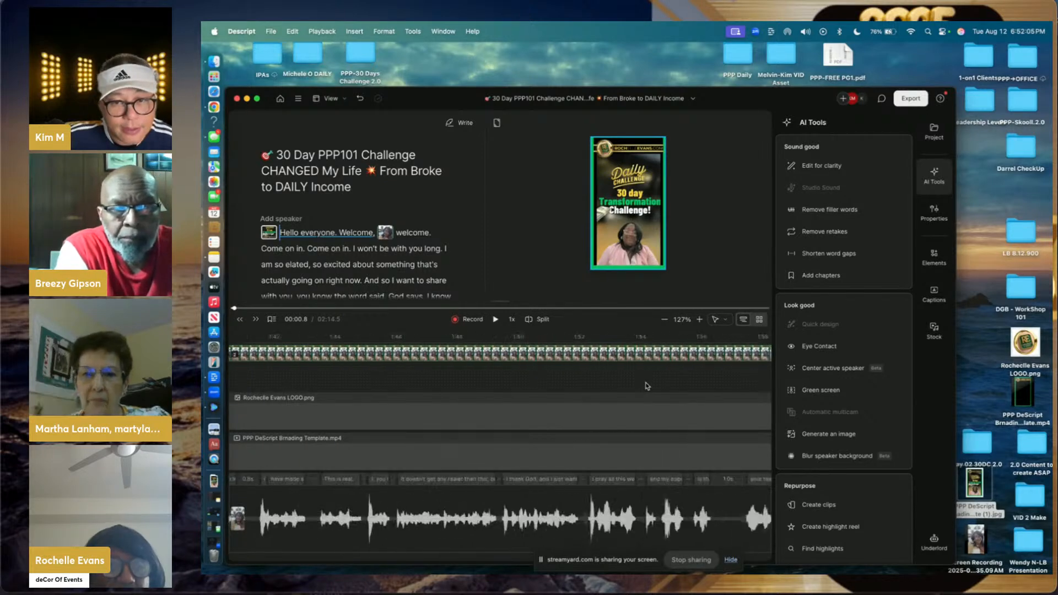
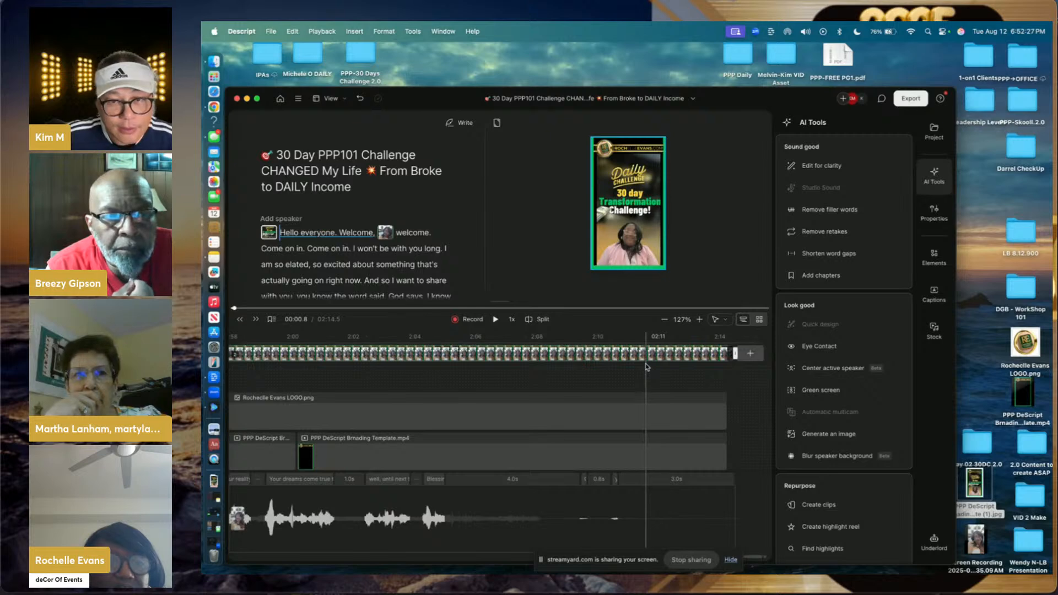
- Split off a new final scene at 02:11.6 and bring up the Elements panel
click(648, 366)
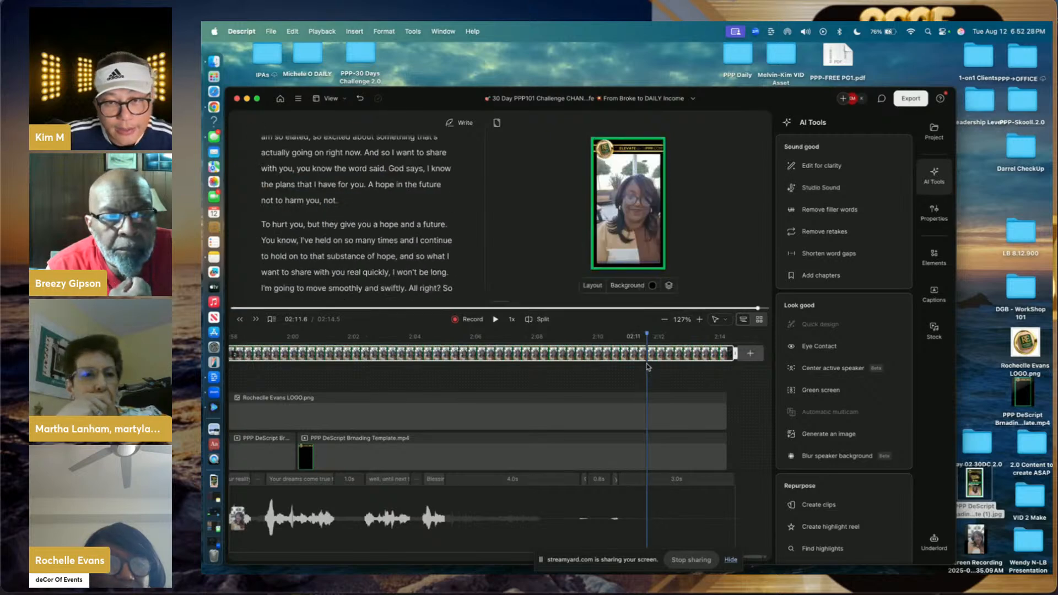
click(531, 320)
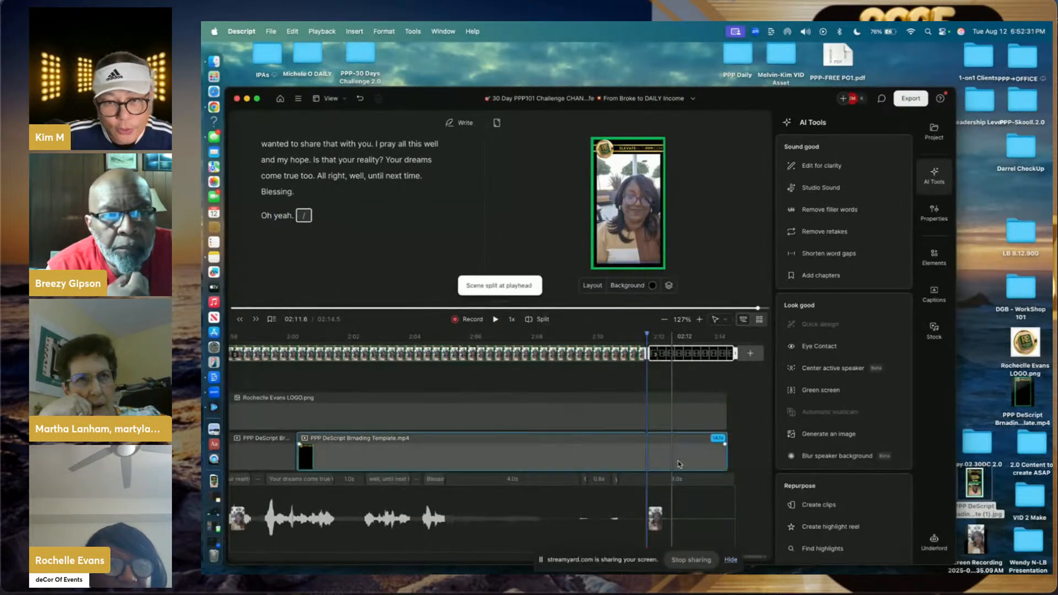
click(658, 423)
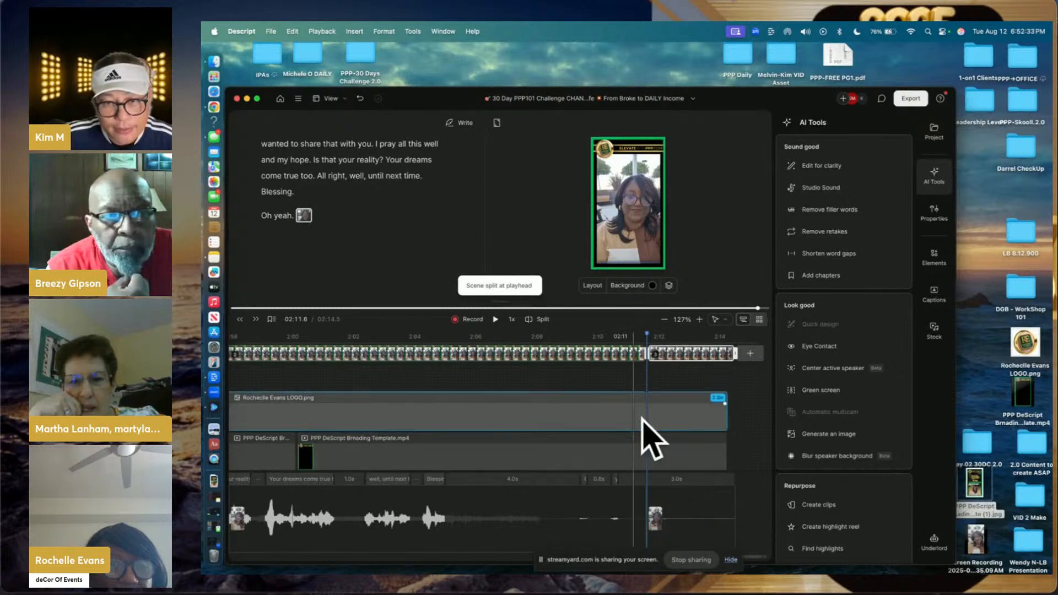
click(719, 241)
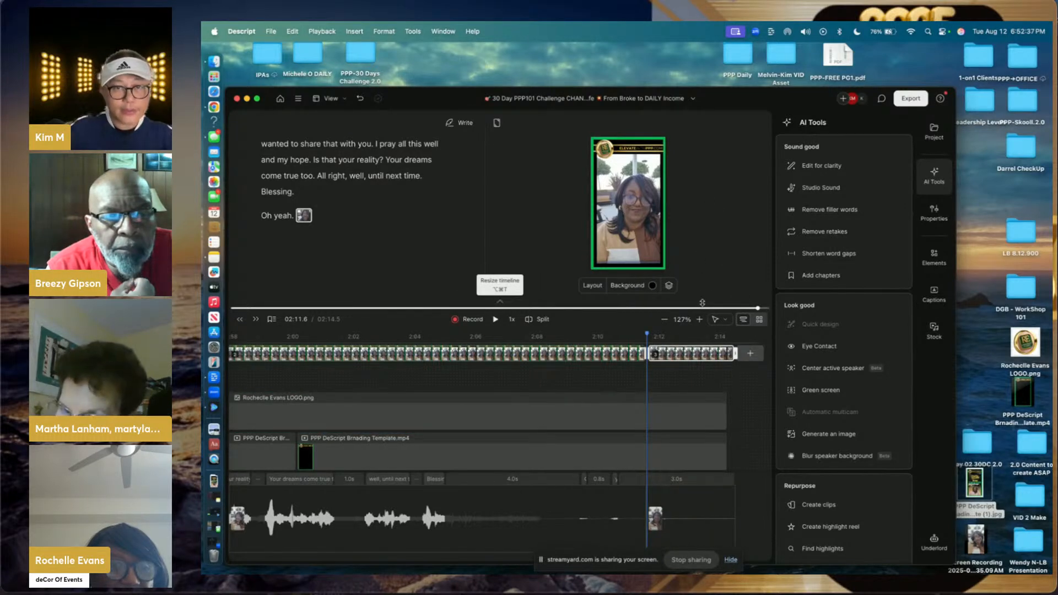
click(525, 424)
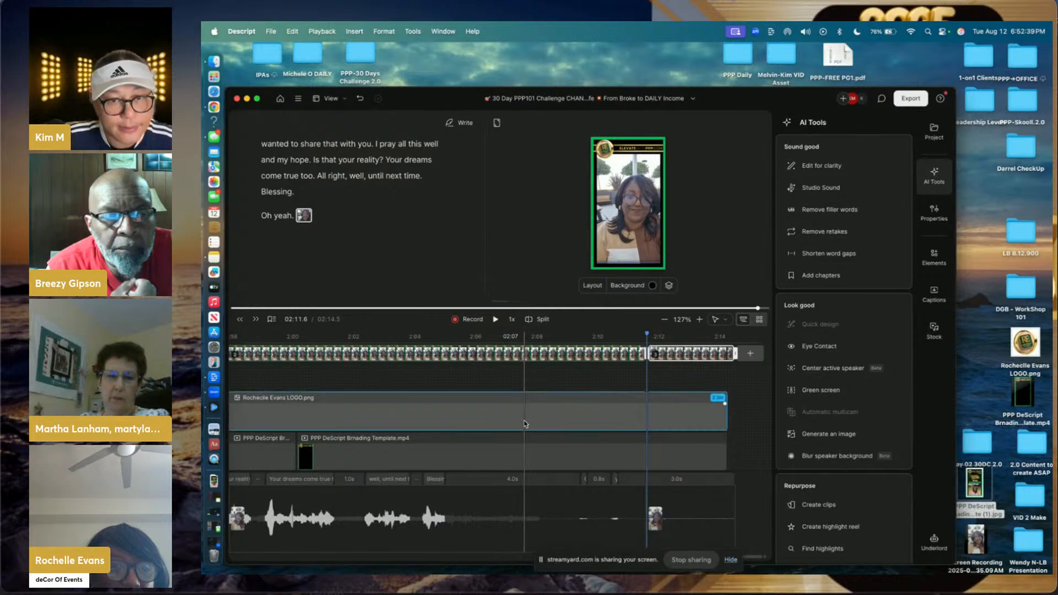
scroll(525, 424, left, 5)
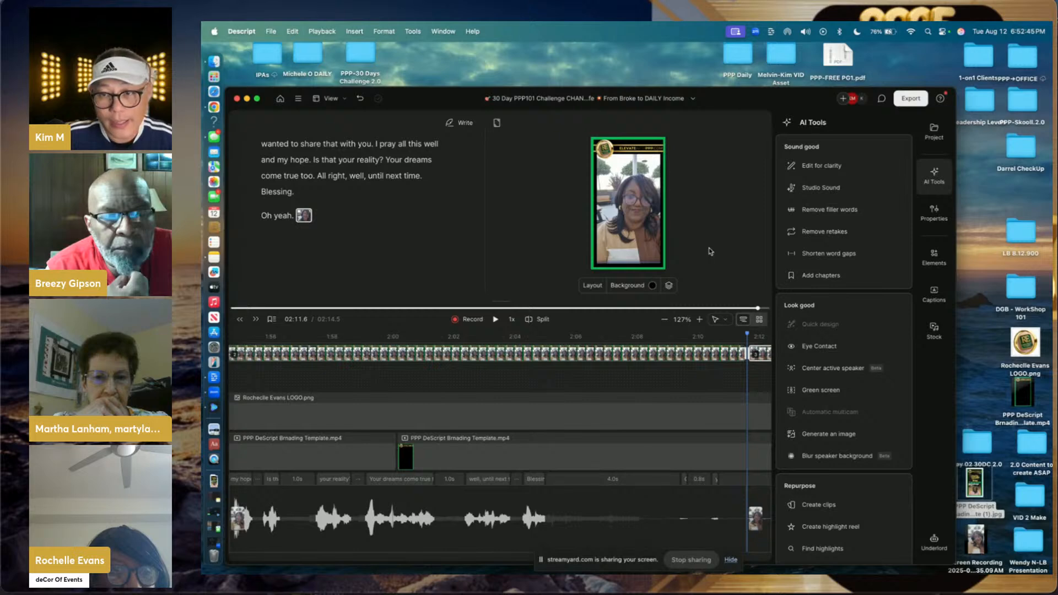
click(928, 265)
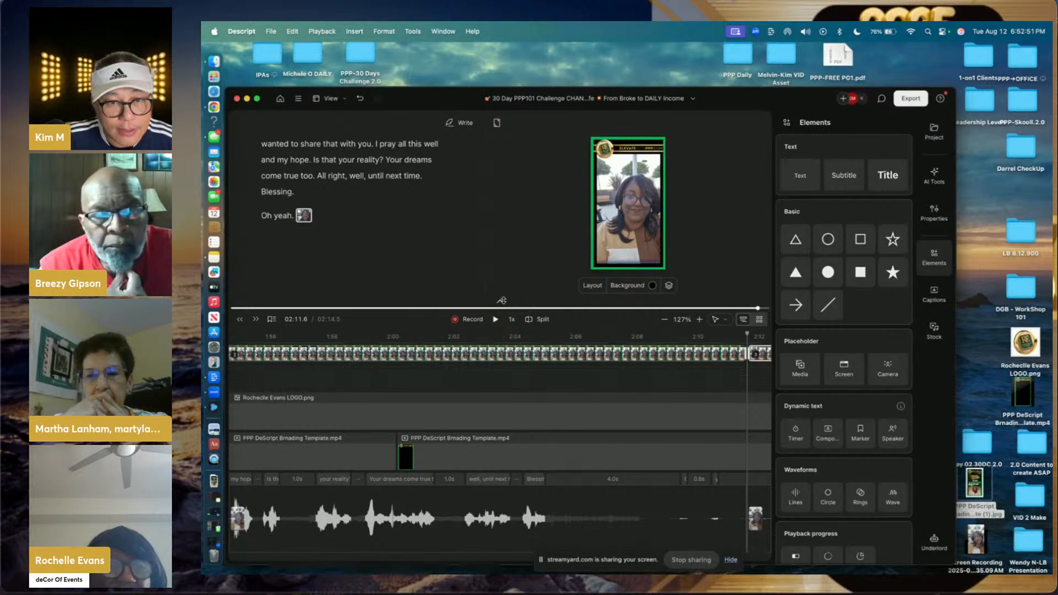
- Add a text box reading 'IF THIS IS YOU WANTING TO MAKE A CHANGE' to the final scene
drag(501, 301, 503, 445)
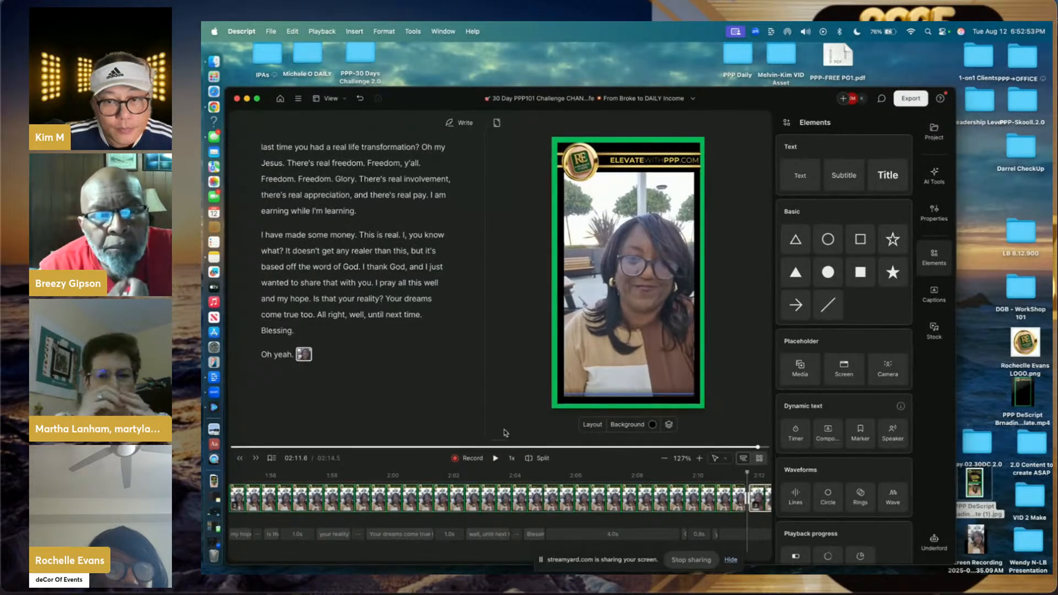
key(space)
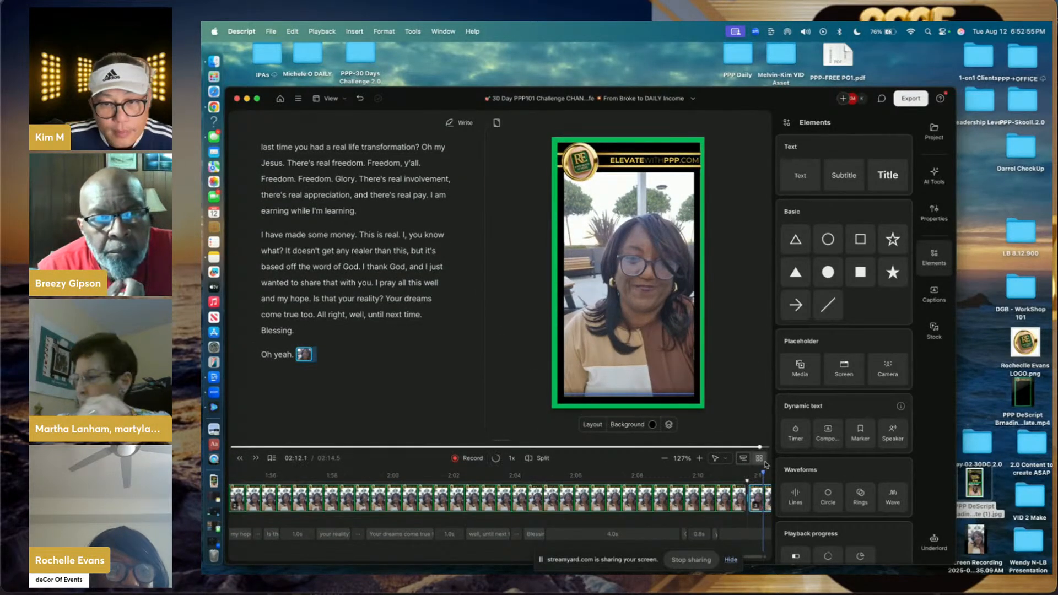
click(803, 175)
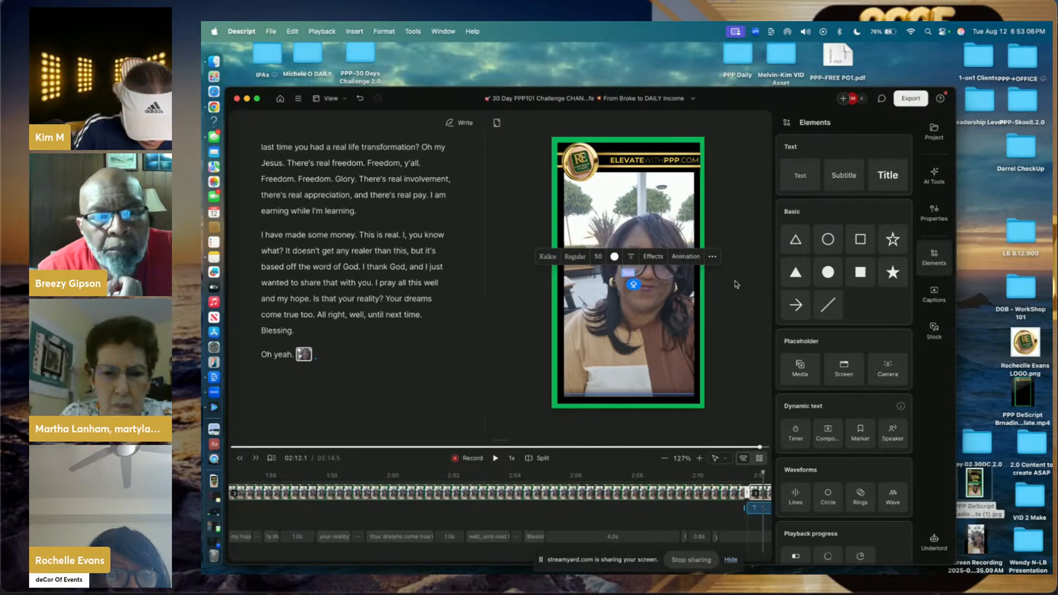
text(IF)
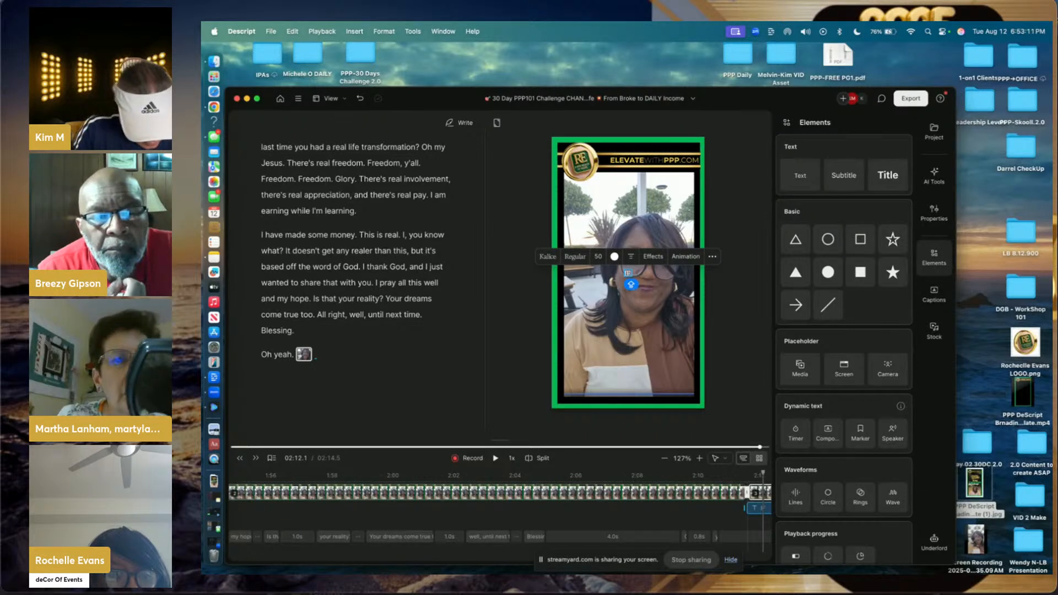
text( THIS IS)
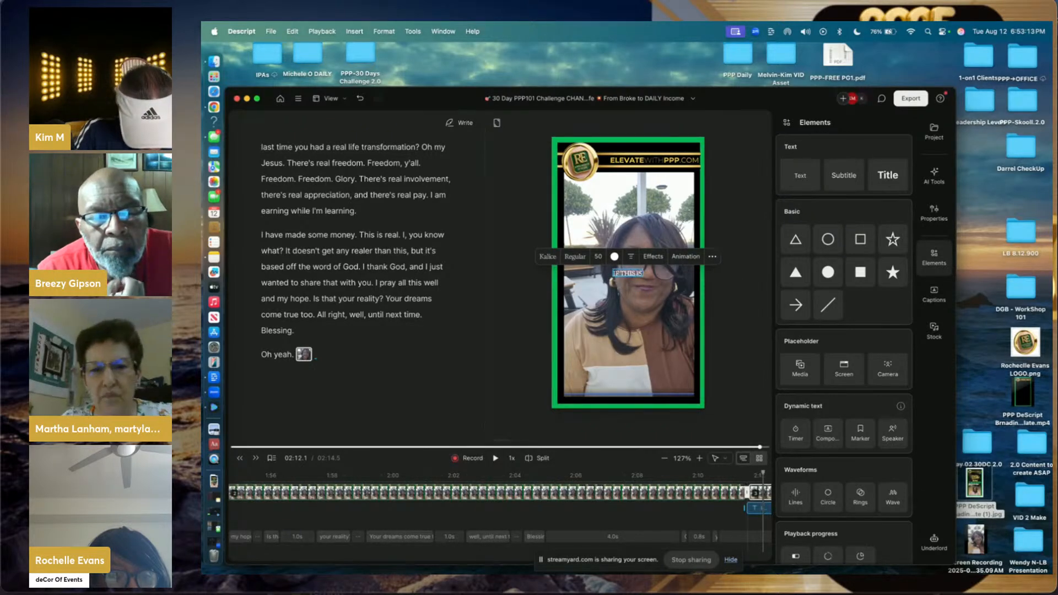
text( YOU)
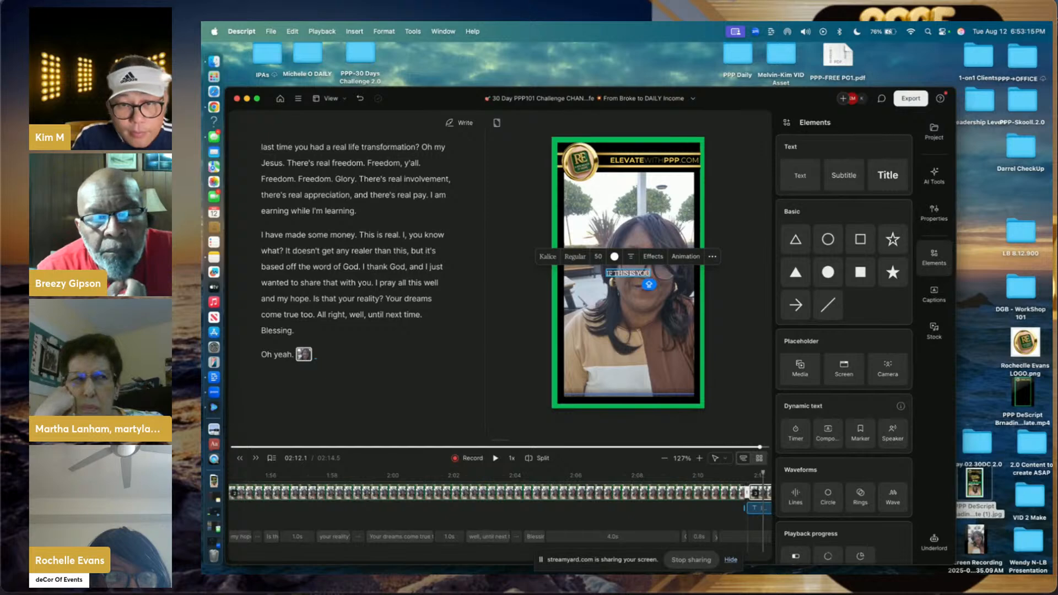
text( WANT)
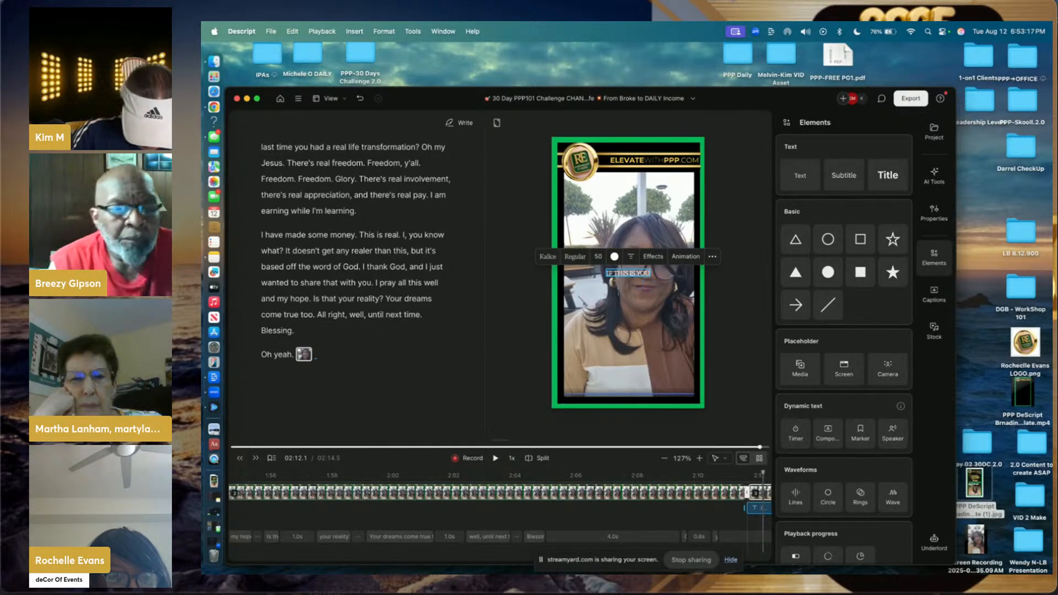
text(ING TO)
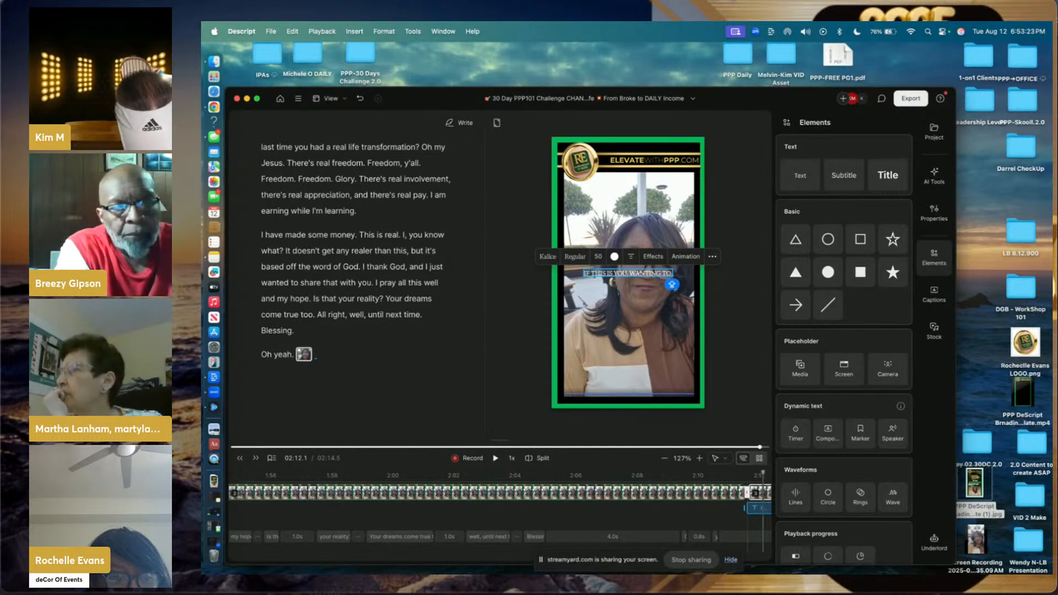
text( MAKE A)
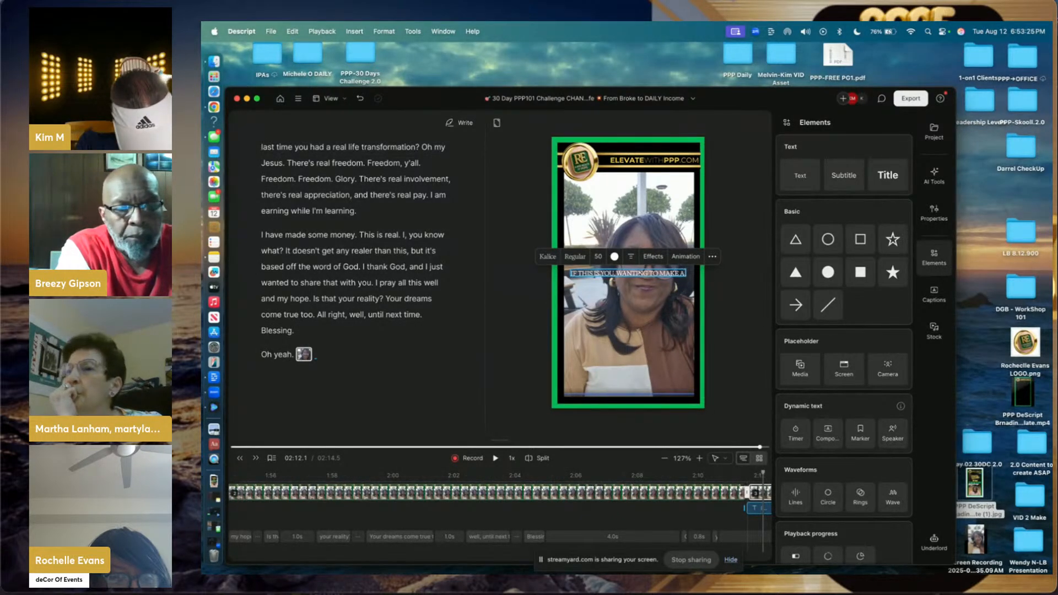
text( CHANGE)
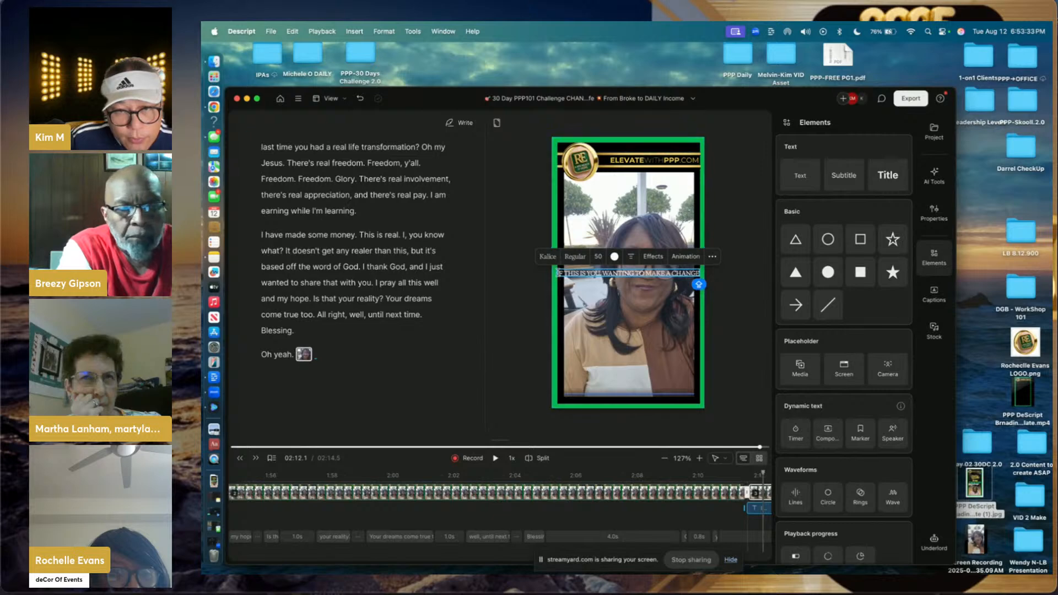
drag(601, 274, 602, 286)
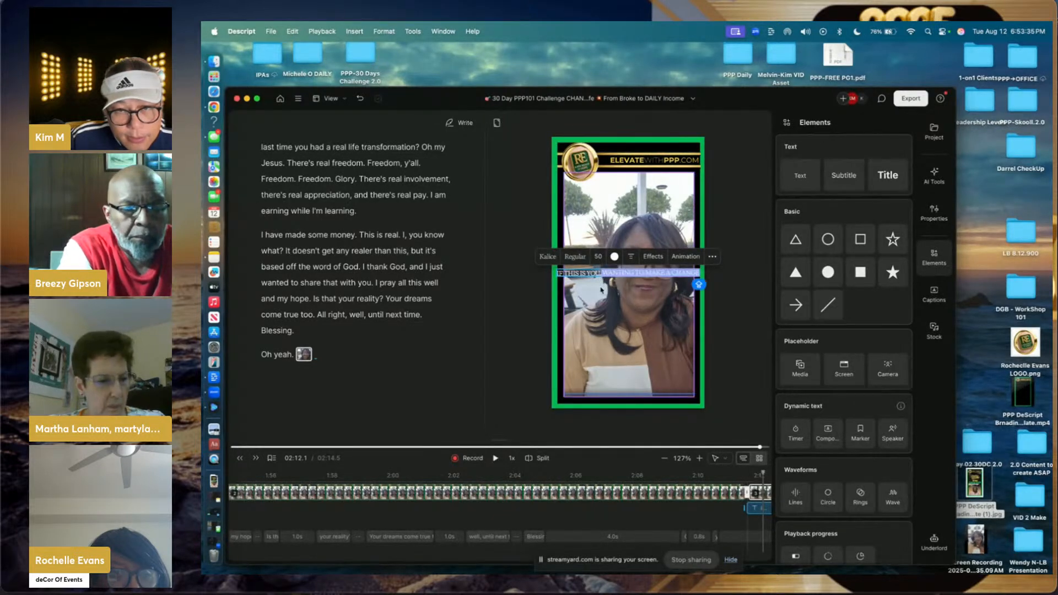
click(533, 285)
click(589, 278)
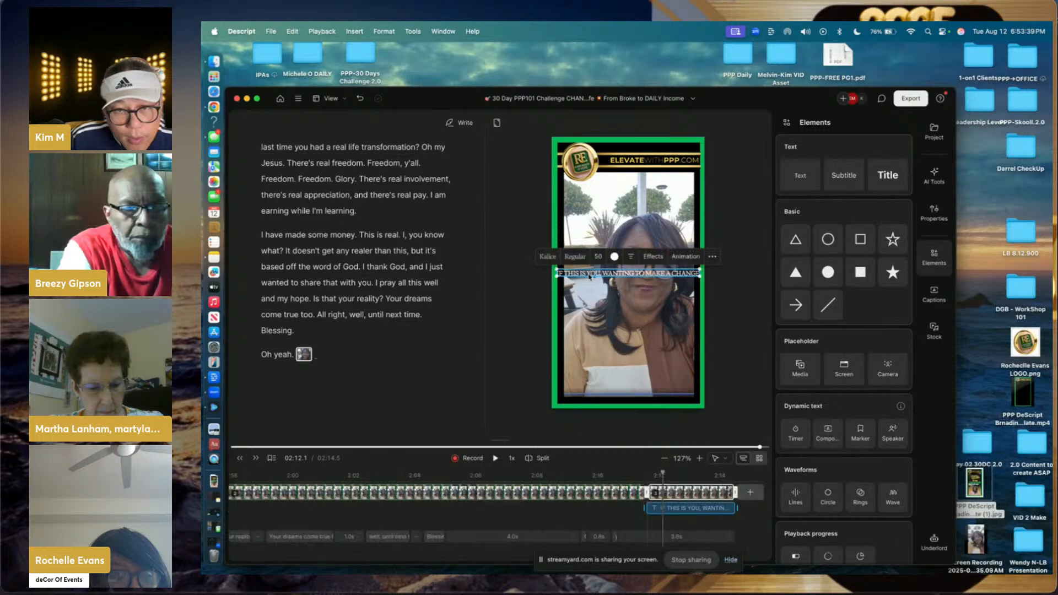
- Enlarge the title text box and set its font size to 100
drag(593, 268, 567, 280)
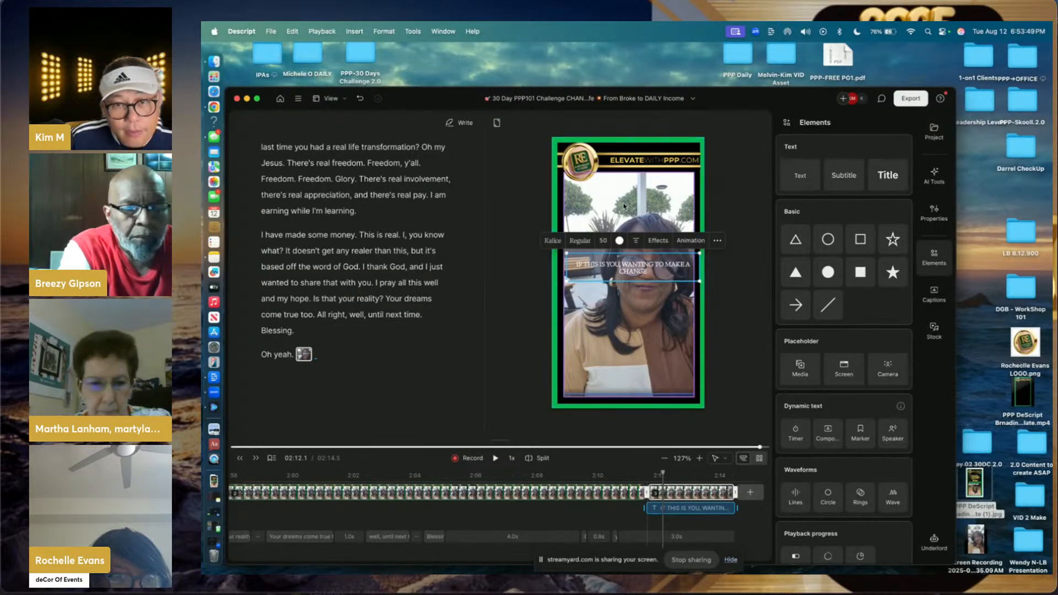
double_click(603, 240)
text(100)
key(Return)
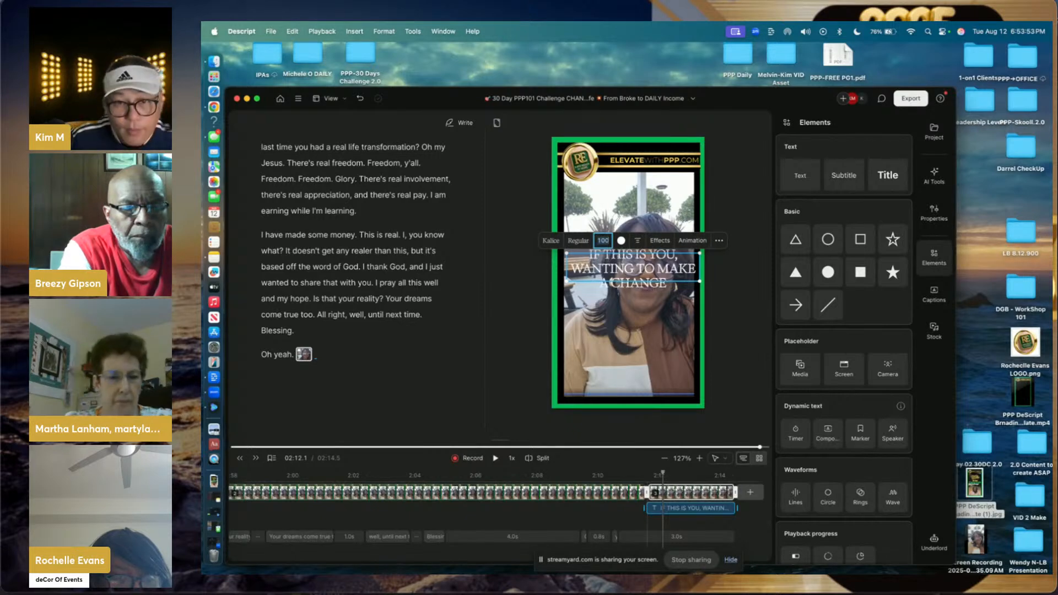
click(722, 291)
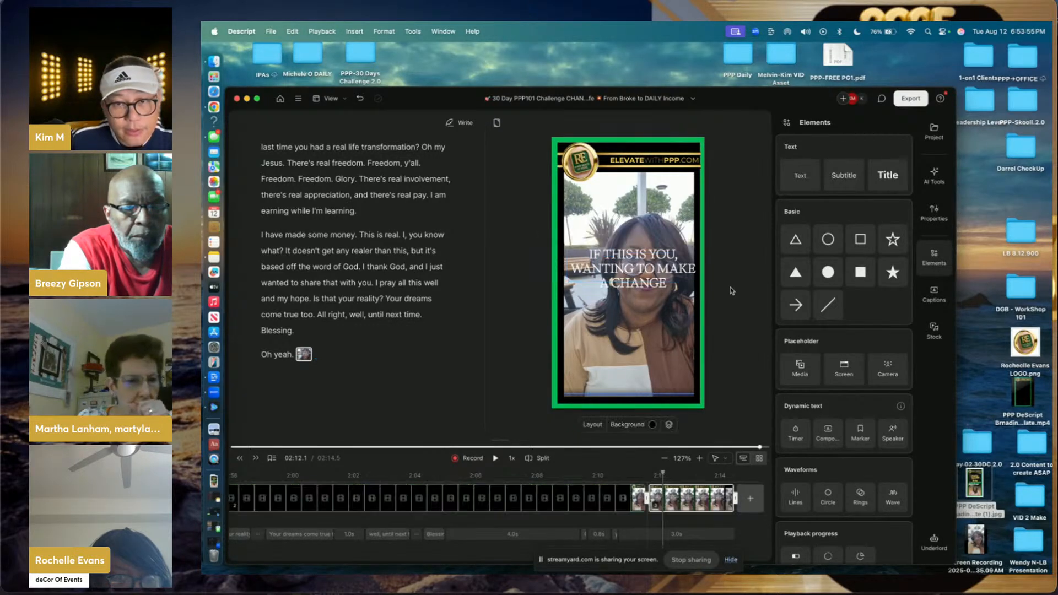
click(669, 281)
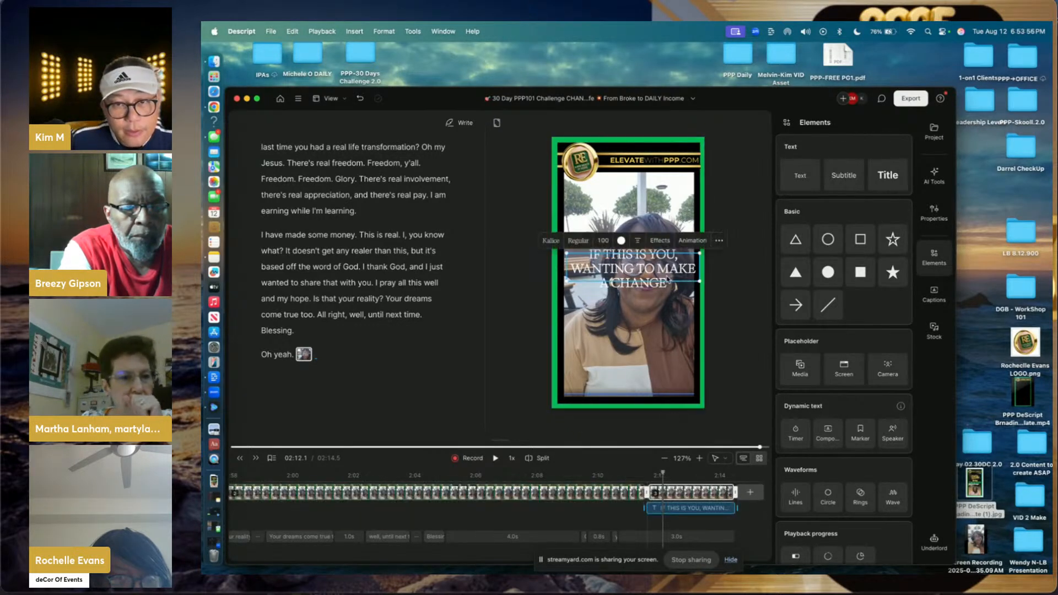
- Switch the title to Roboto Condensed Bold and narrow the box so it wraps to two lines
click(556, 241)
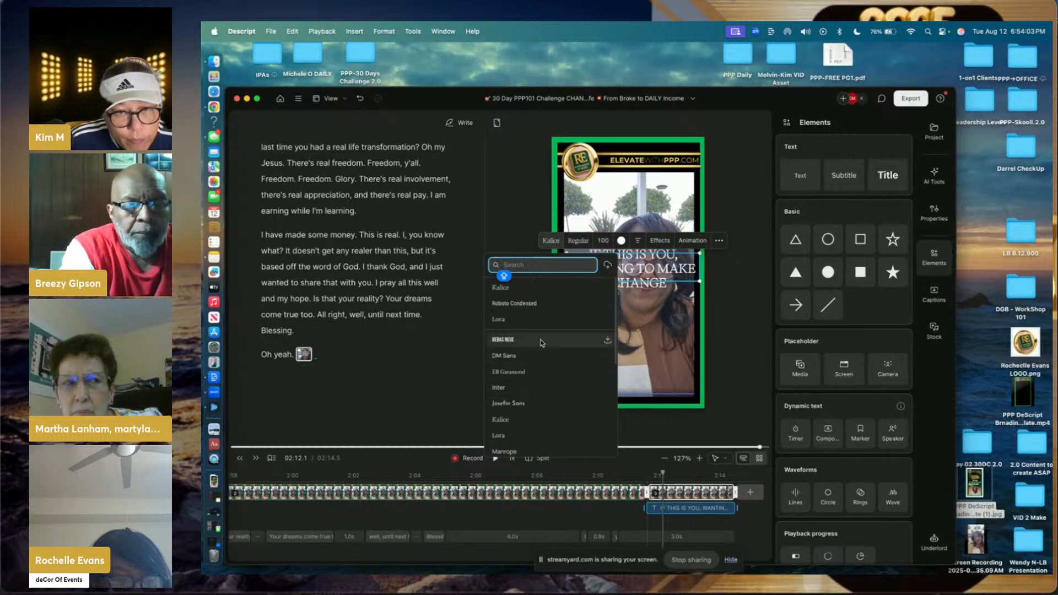
scroll(542, 343, down, 2)
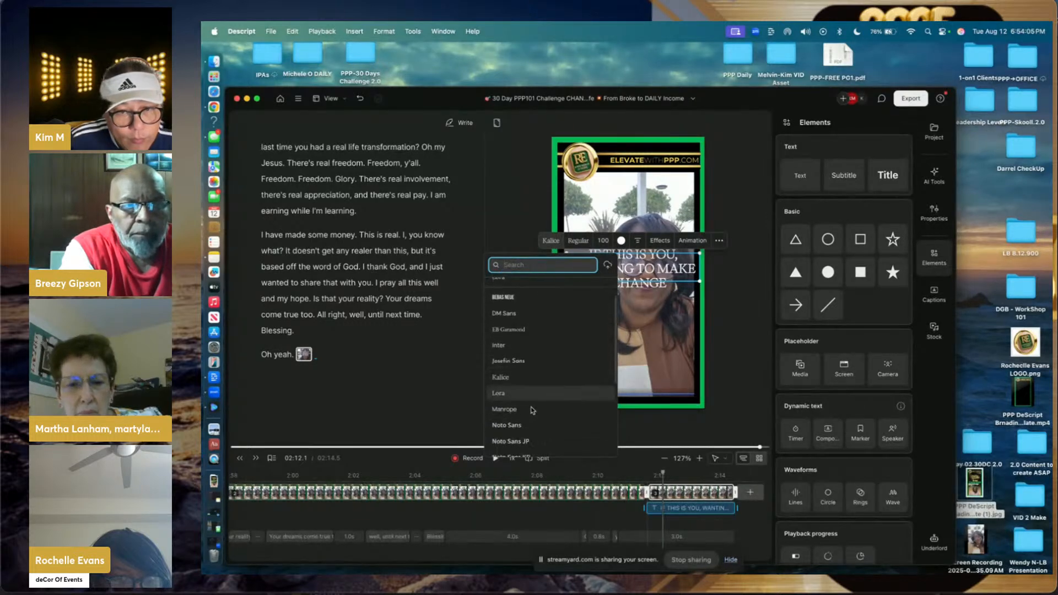
scroll(533, 410, down, 6)
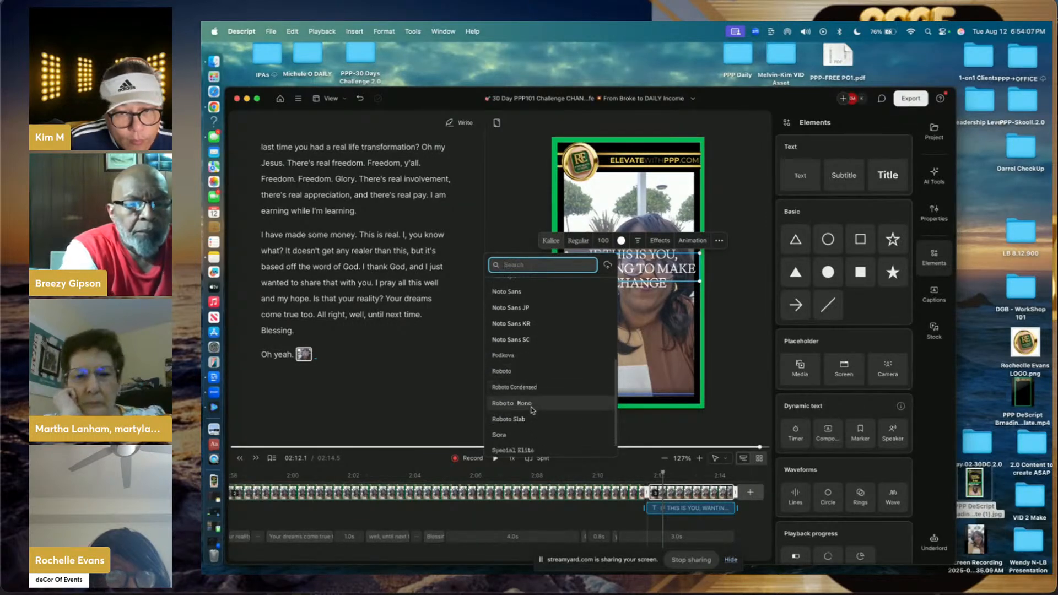
scroll(533, 410, down, 1)
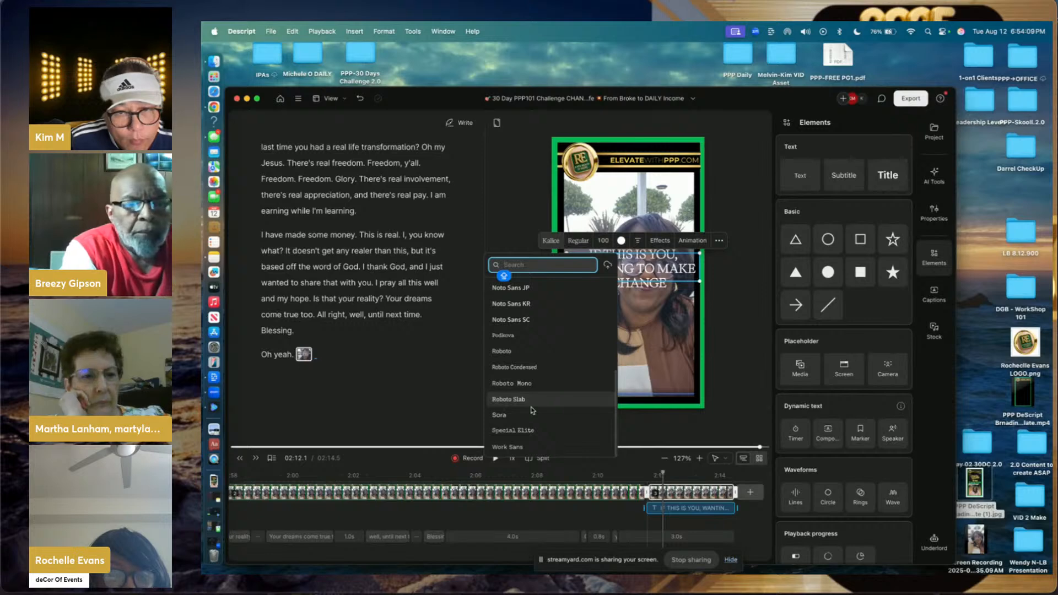
scroll(532, 410, up, 6)
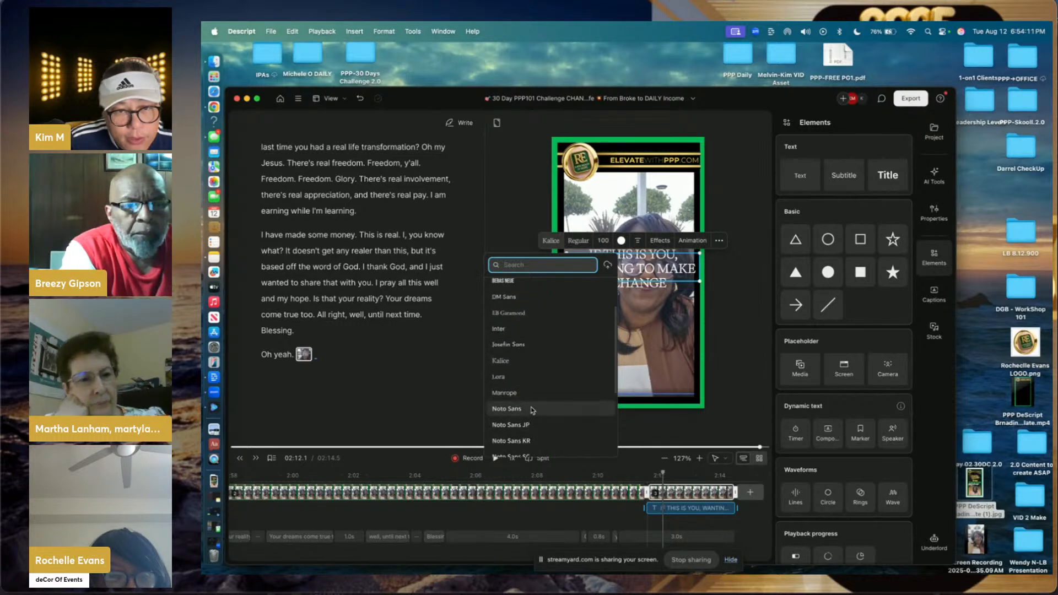
scroll(533, 410, up, 2)
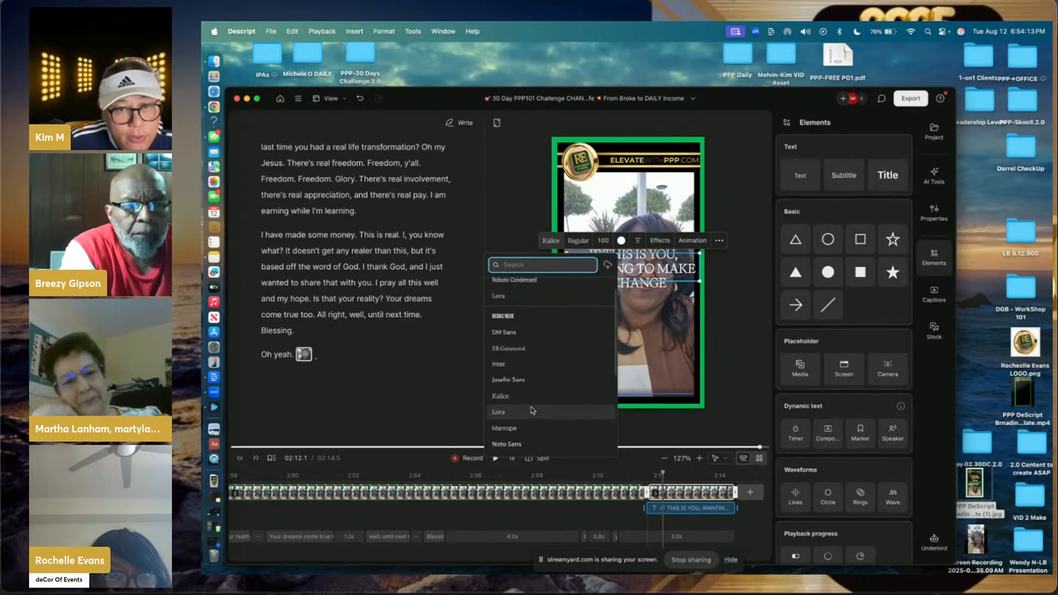
scroll(533, 410, up, 1)
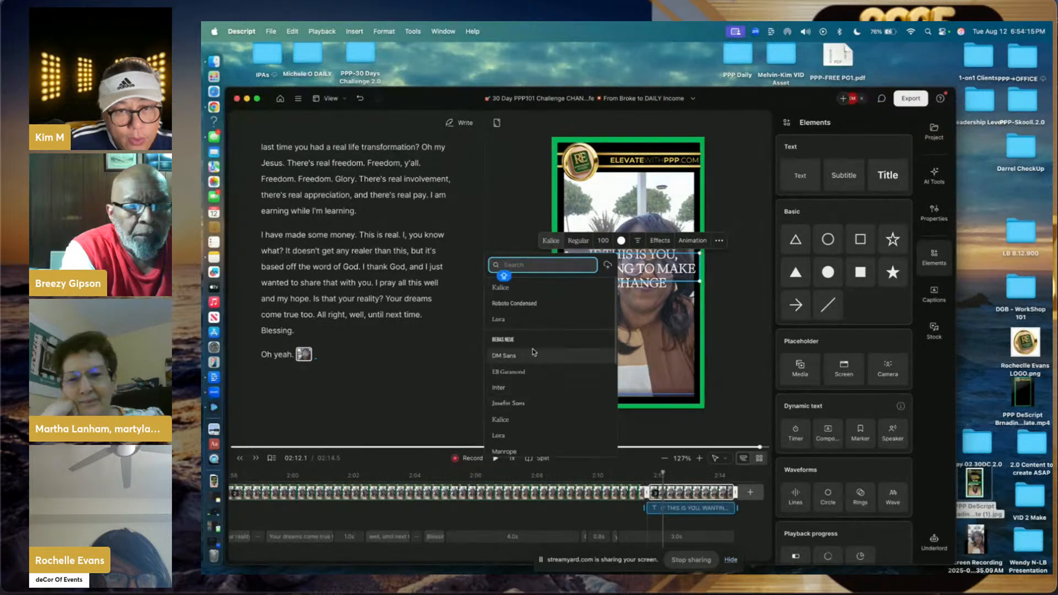
click(532, 303)
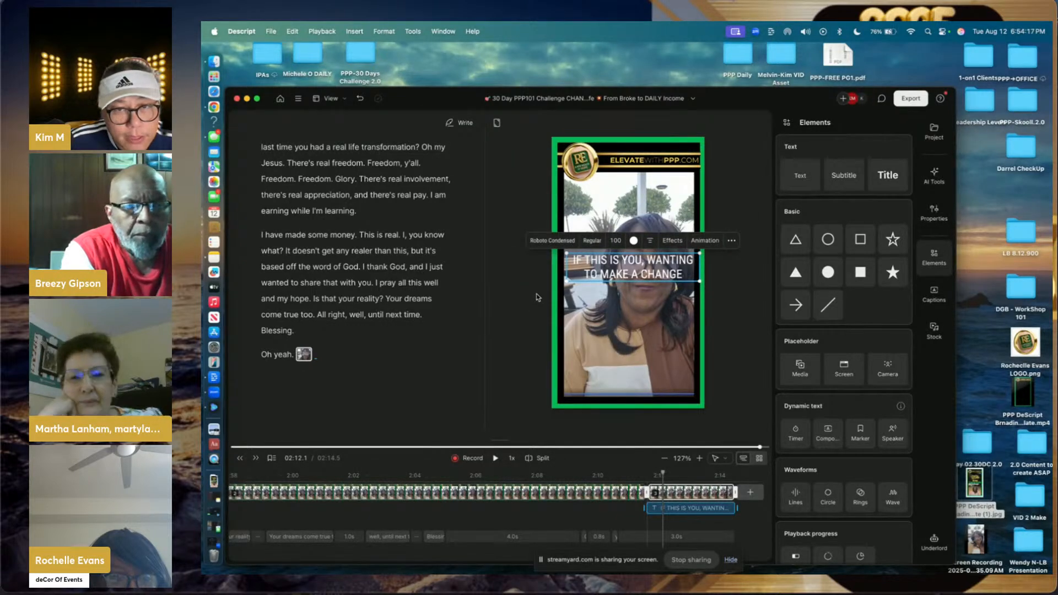
click(592, 241)
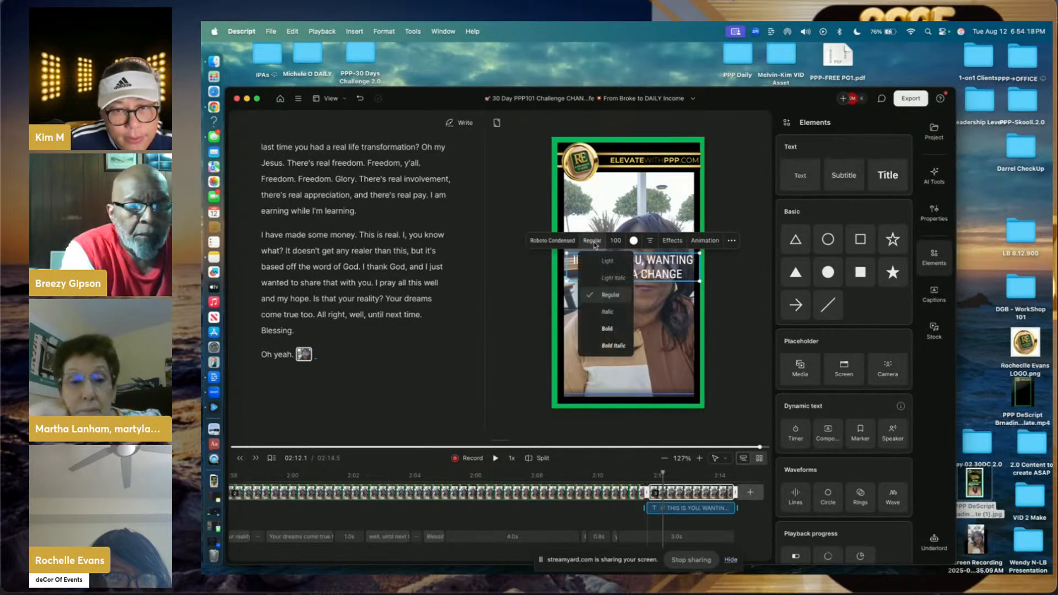
click(608, 330)
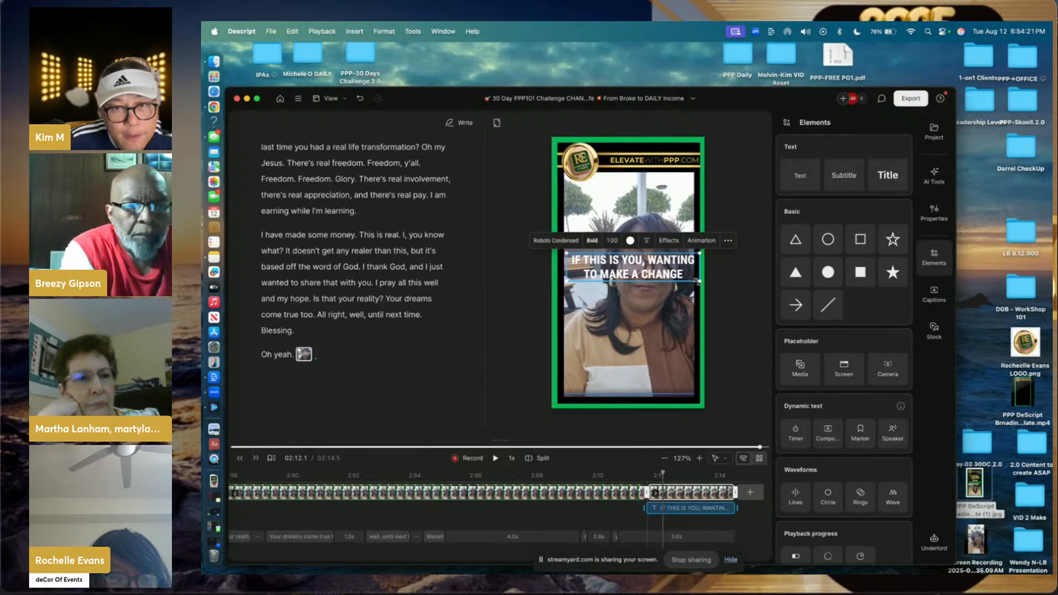
drag(699, 271, 690, 271)
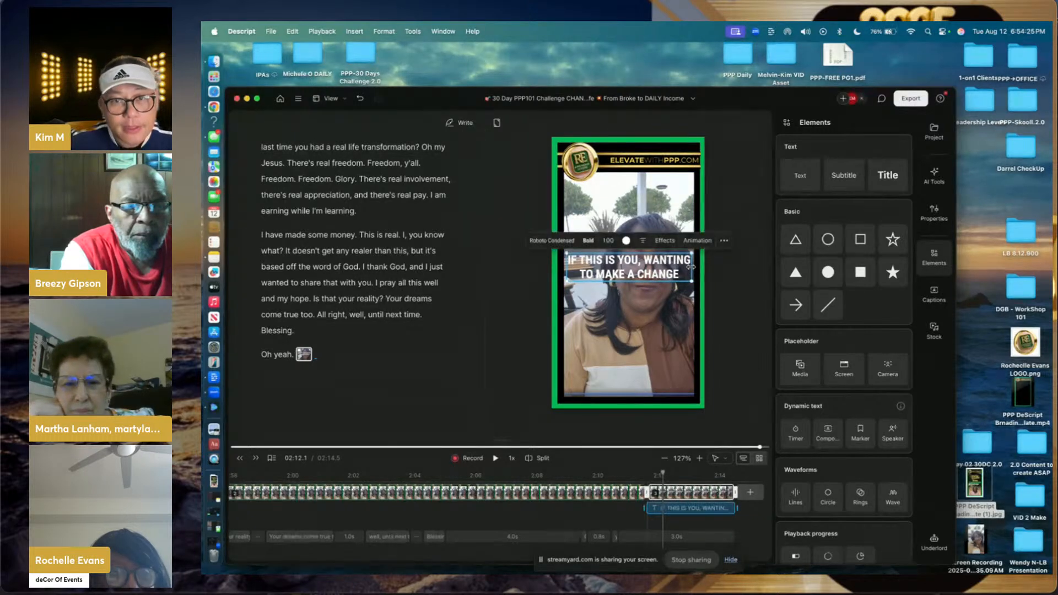
click(678, 197)
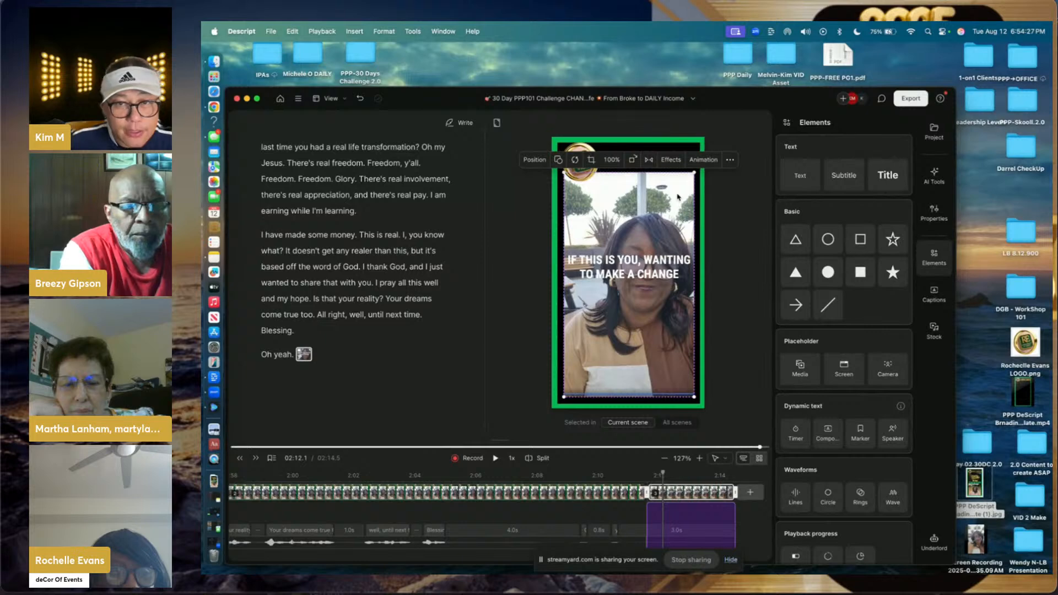
- Set the background video's opacity to 70%
click(731, 161)
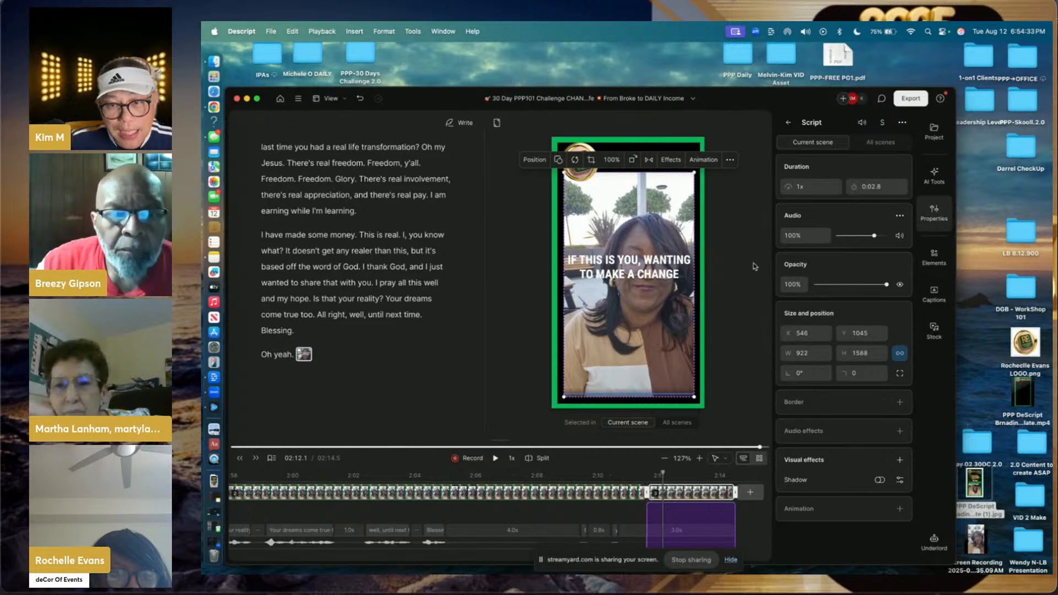
click(792, 285)
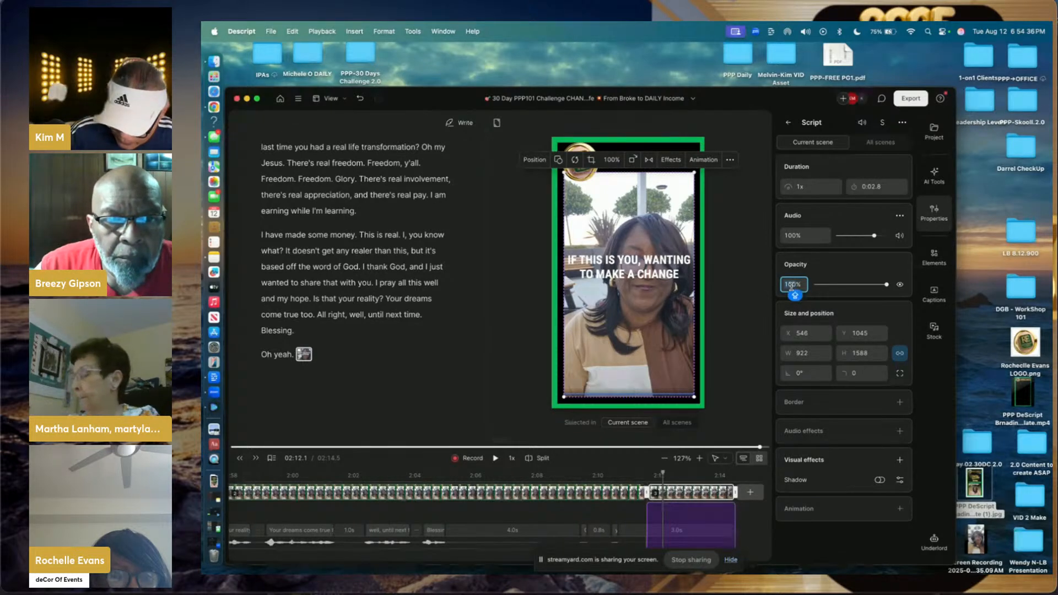
text(70)
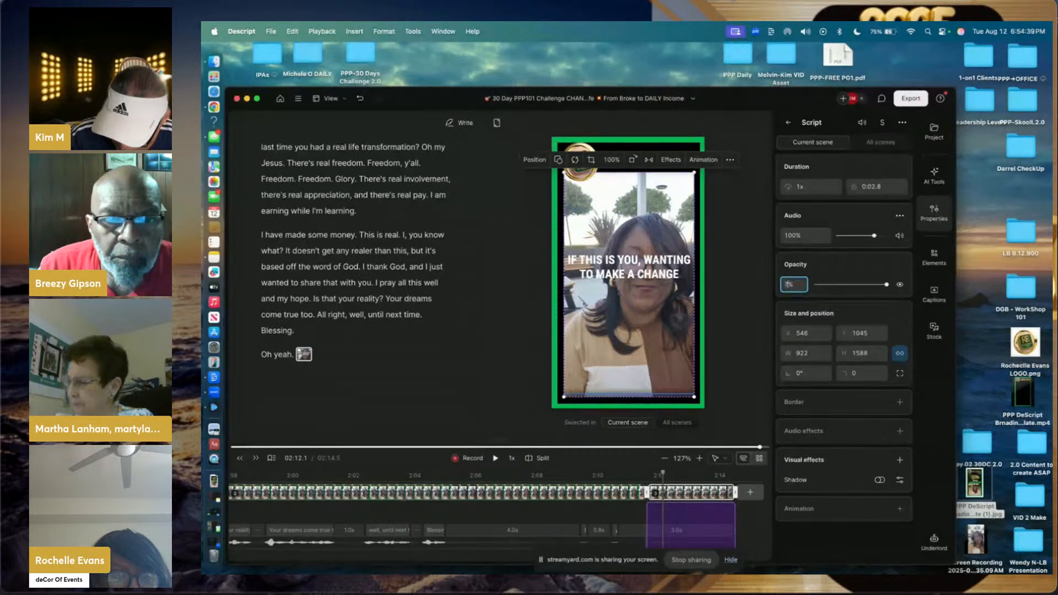
key(Return)
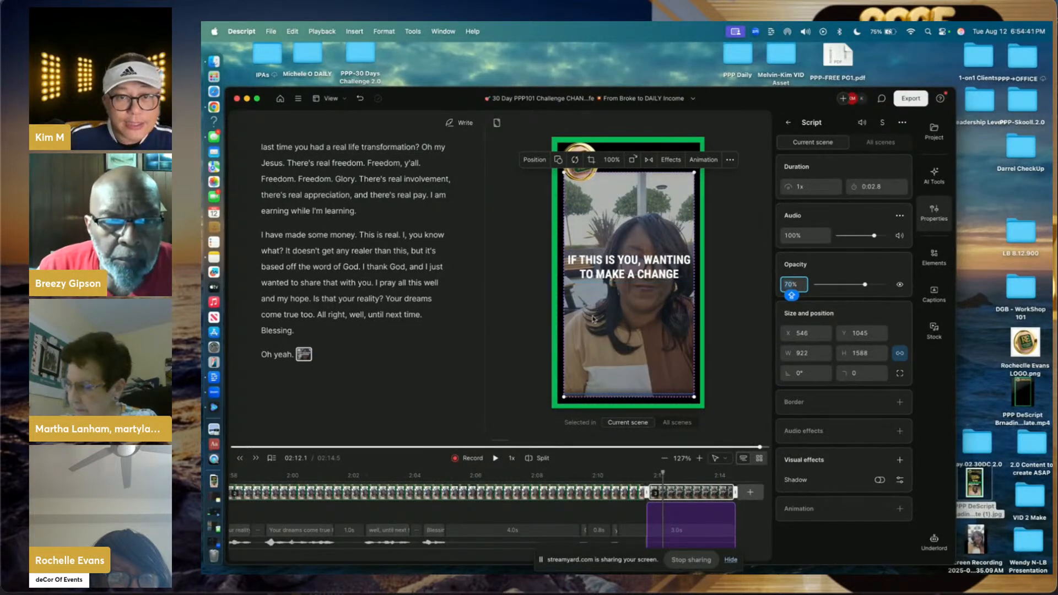
- Add a shadow to the title with a black colour at 100% opacity
click(635, 277)
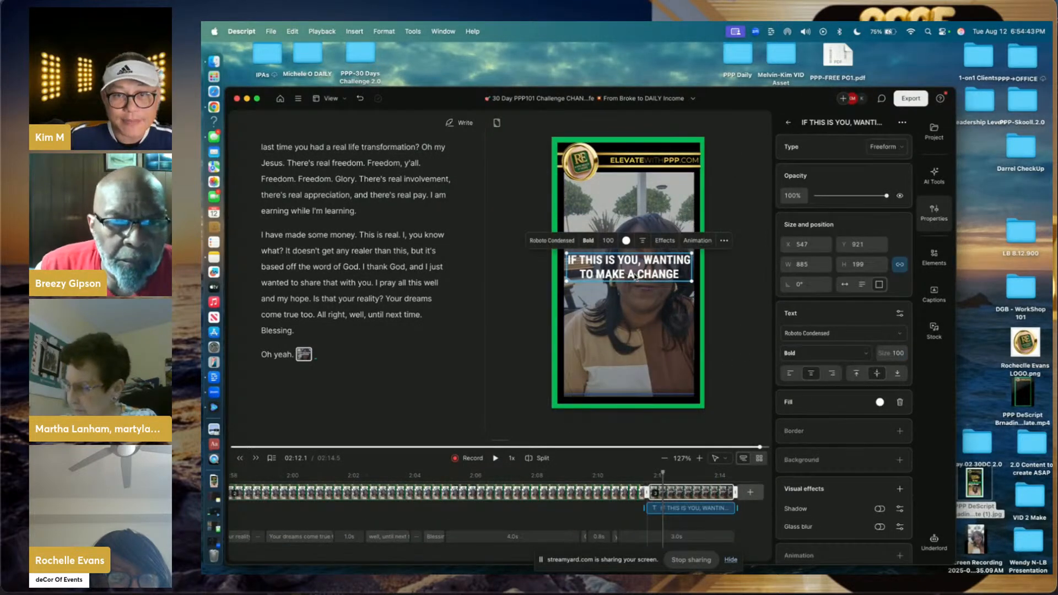
click(664, 241)
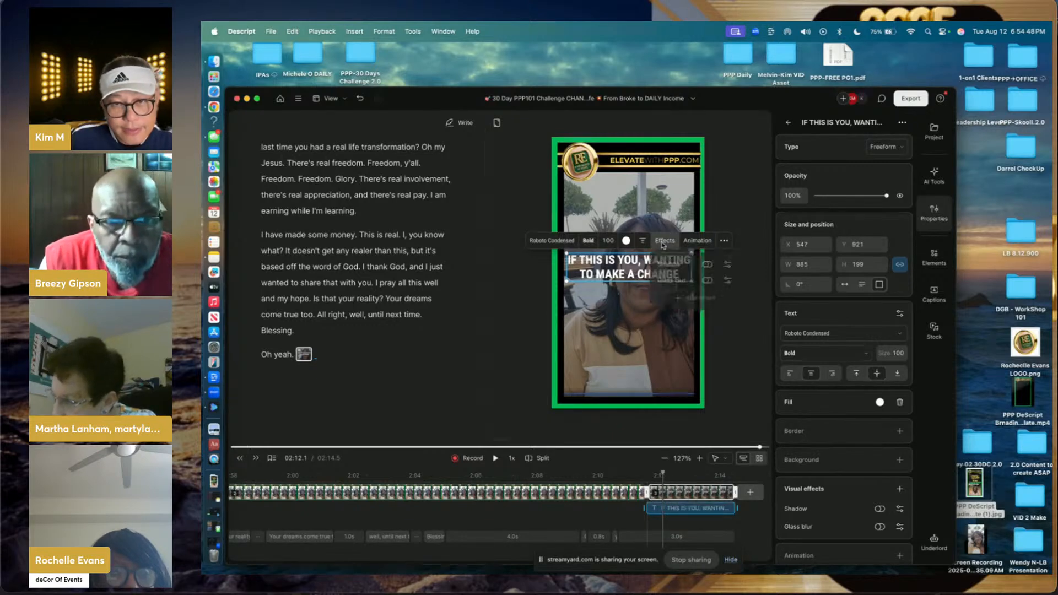
click(707, 266)
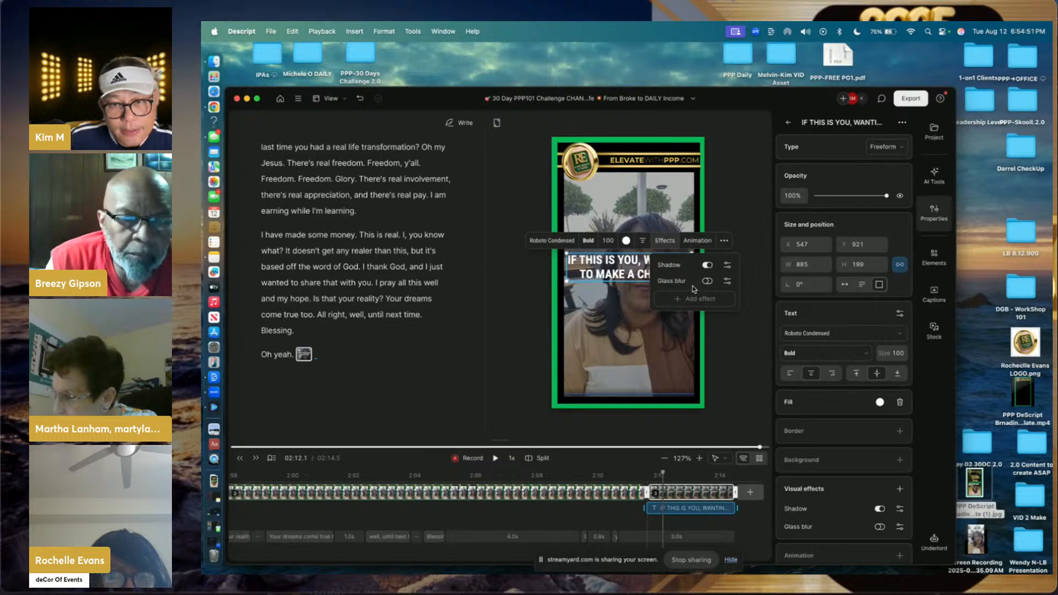
click(628, 242)
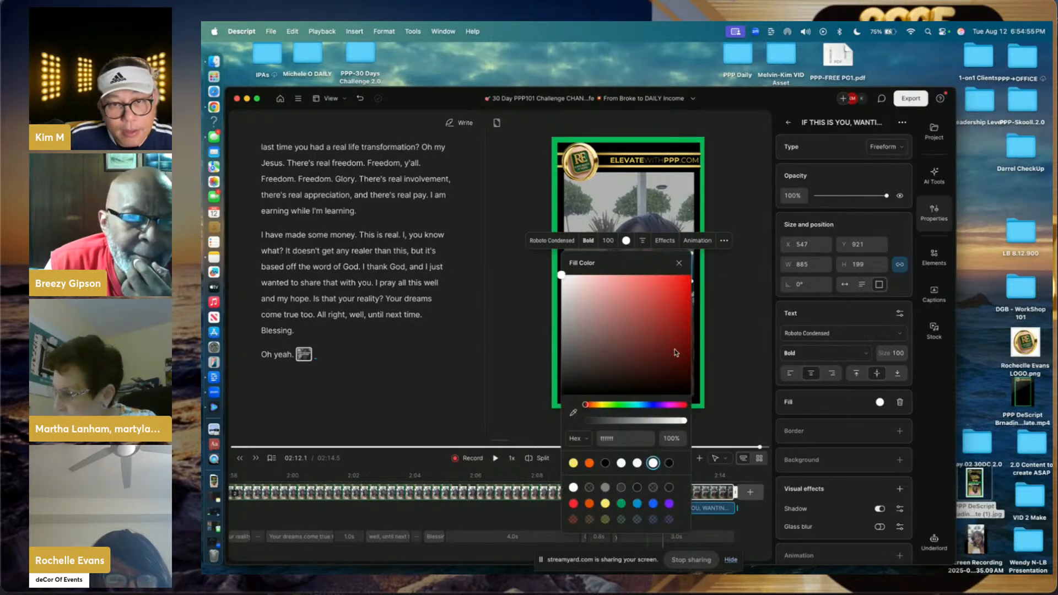
click(733, 292)
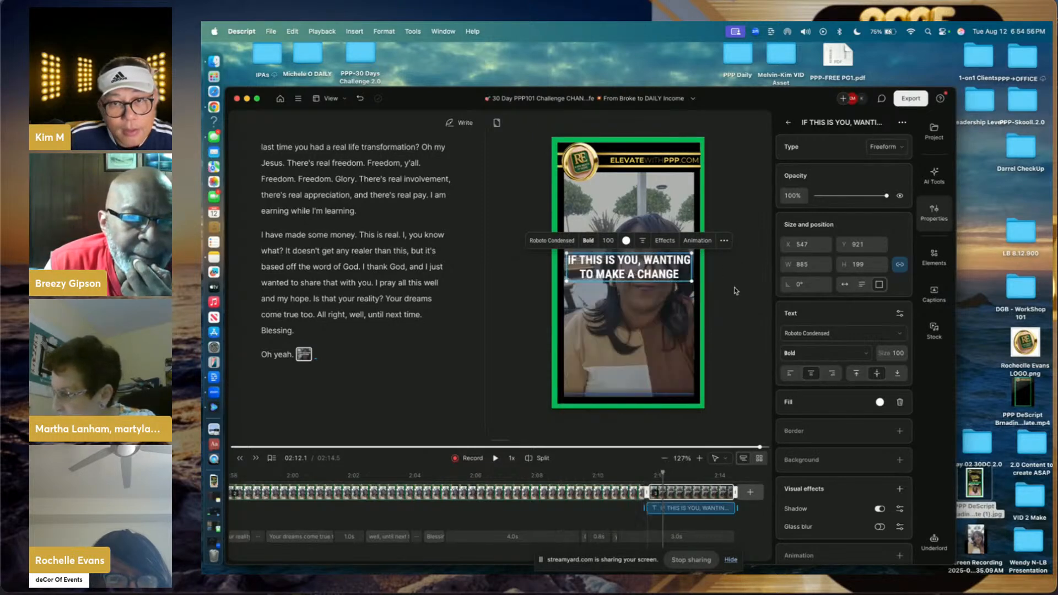
click(677, 269)
click(665, 240)
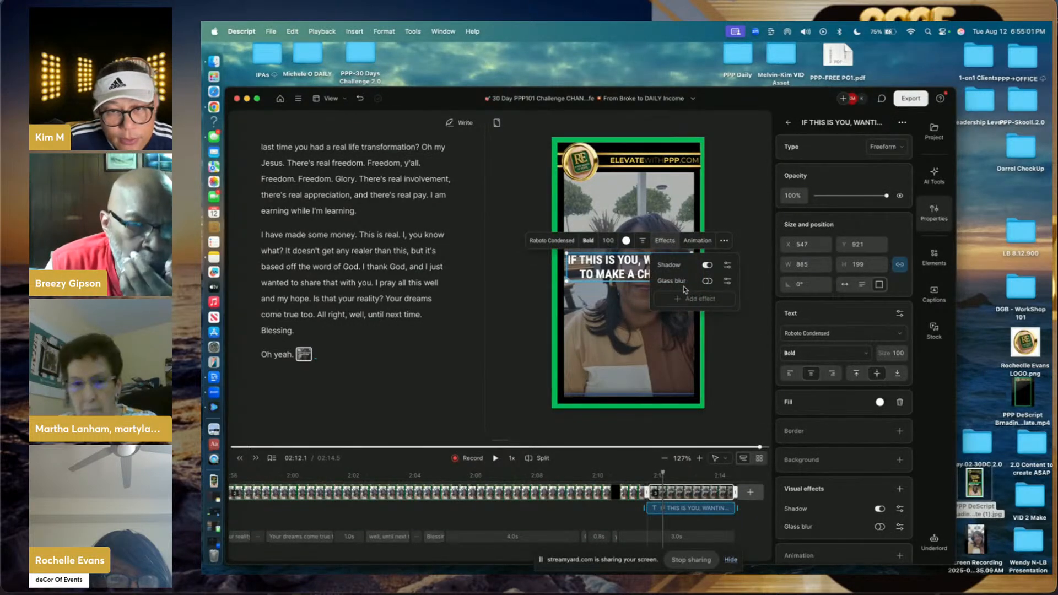
click(727, 266)
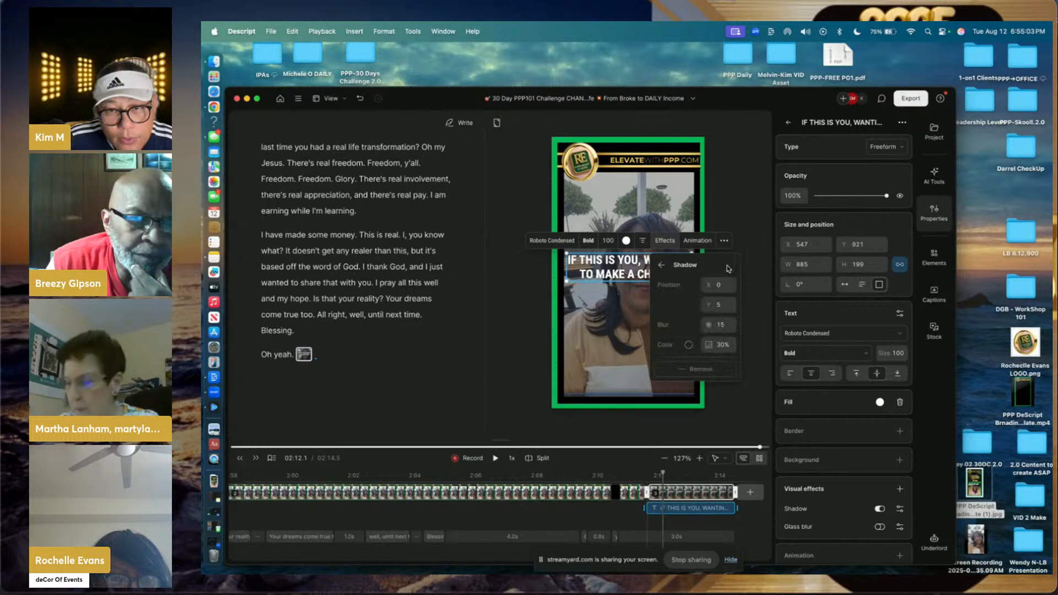
click(689, 345)
click(585, 271)
drag(586, 270, 645, 355)
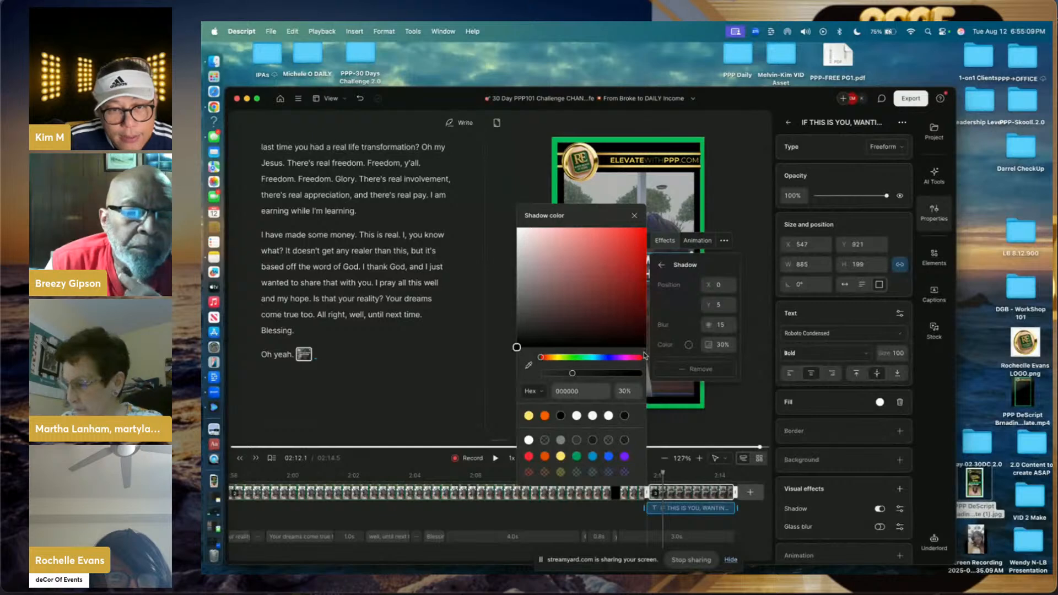
drag(575, 379, 646, 378)
click(726, 425)
click(727, 425)
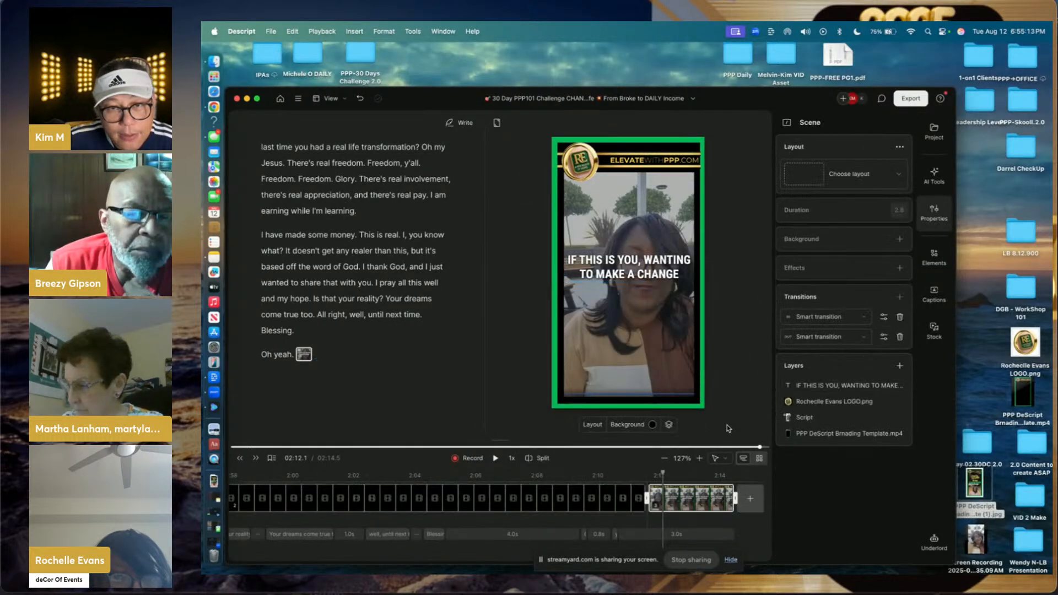
- Move the title to the top of the frame and lower the video opacity to 60%
drag(633, 255, 635, 195)
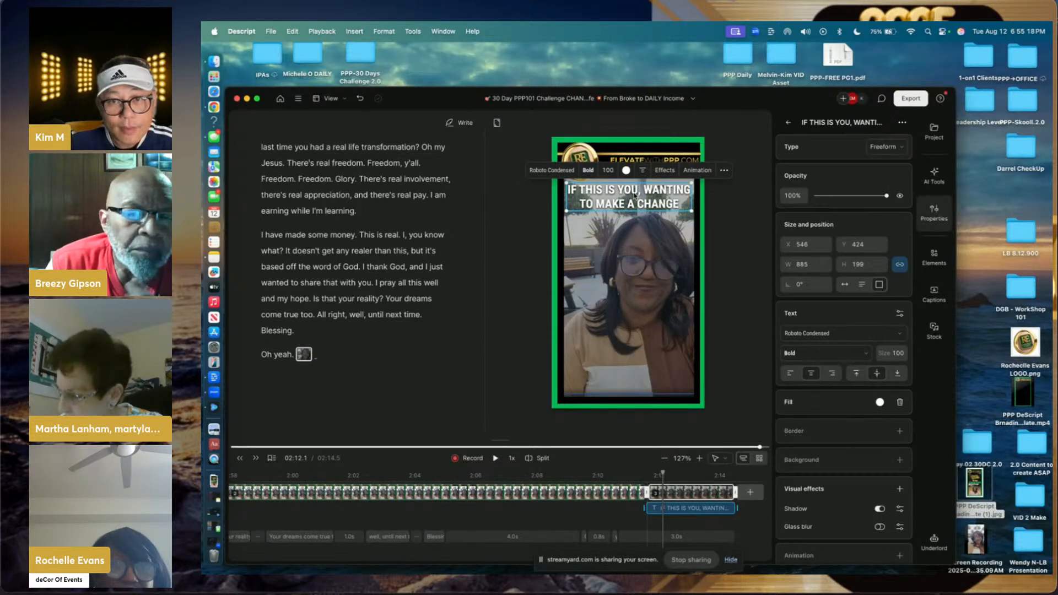
click(730, 220)
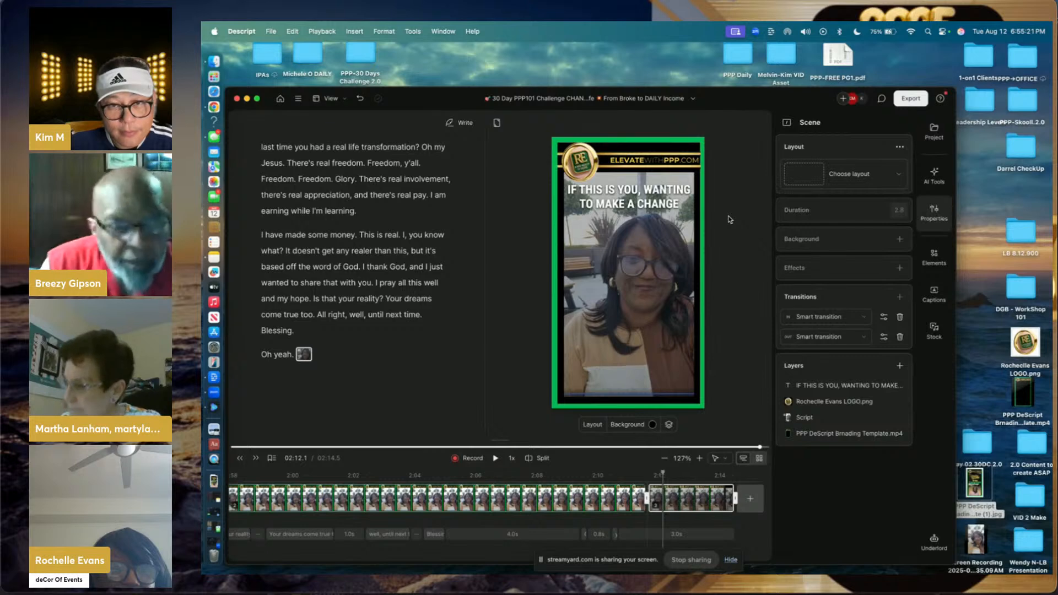
click(683, 247)
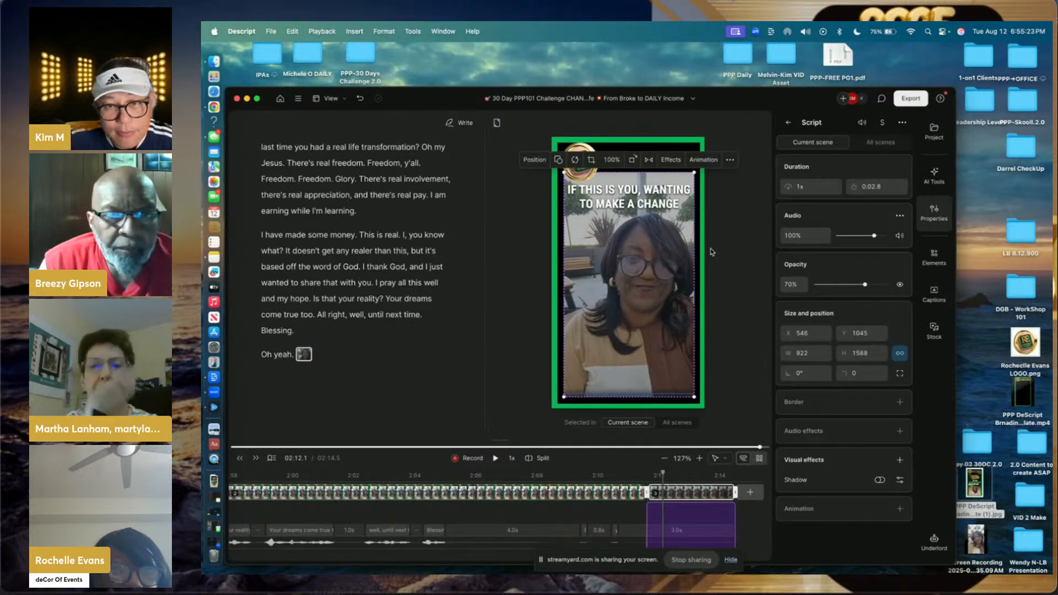
click(792, 288)
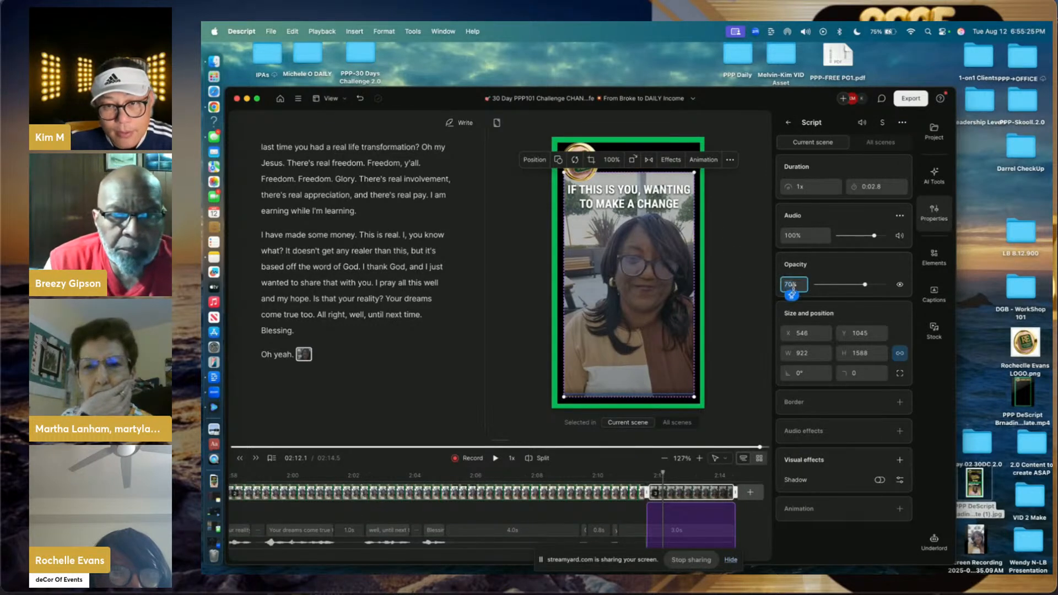
text(60)
key(Return)
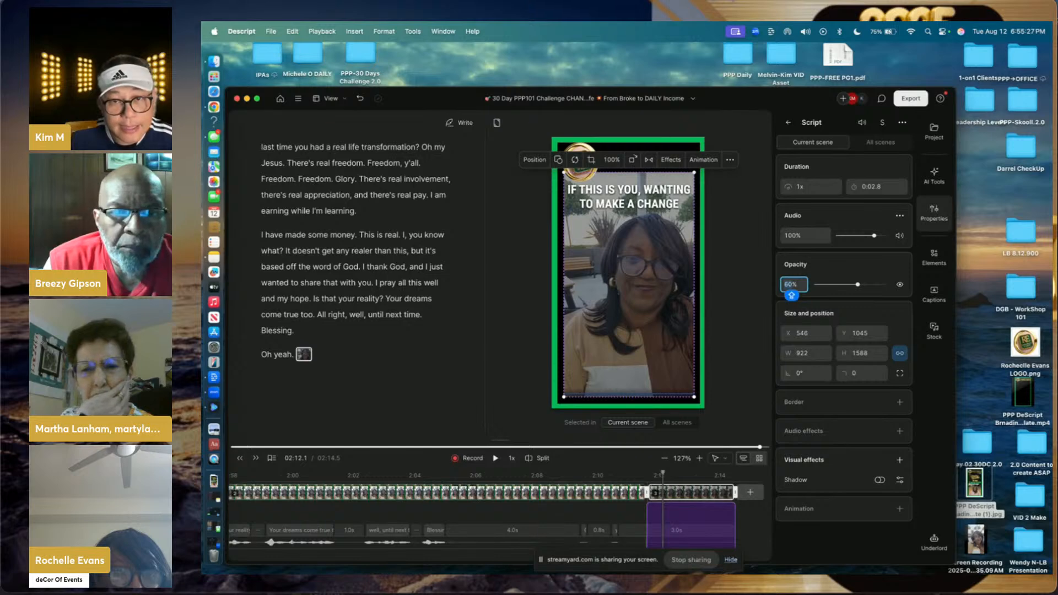
click(734, 301)
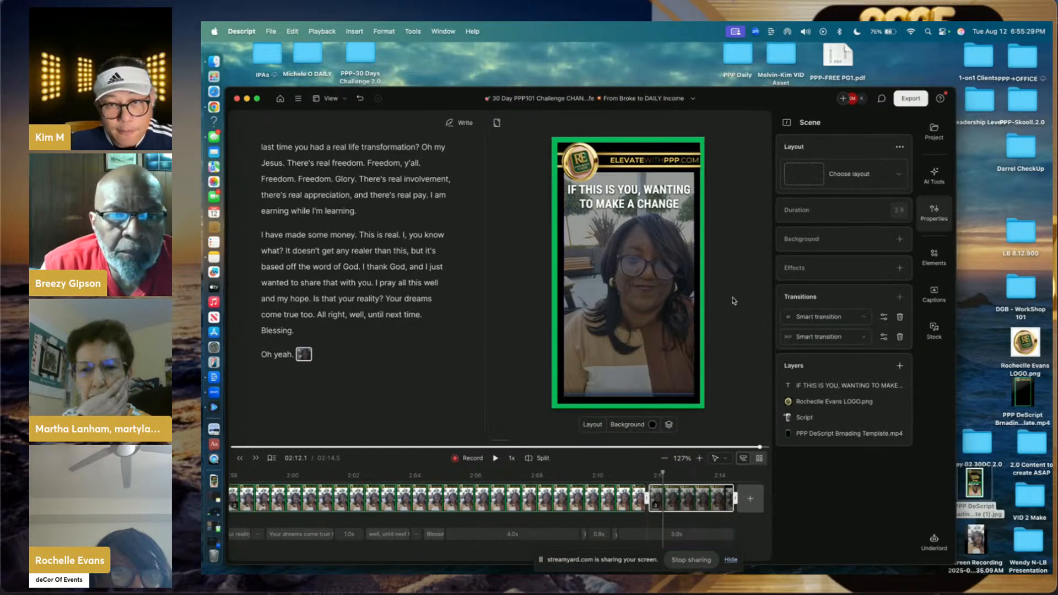
click(672, 205)
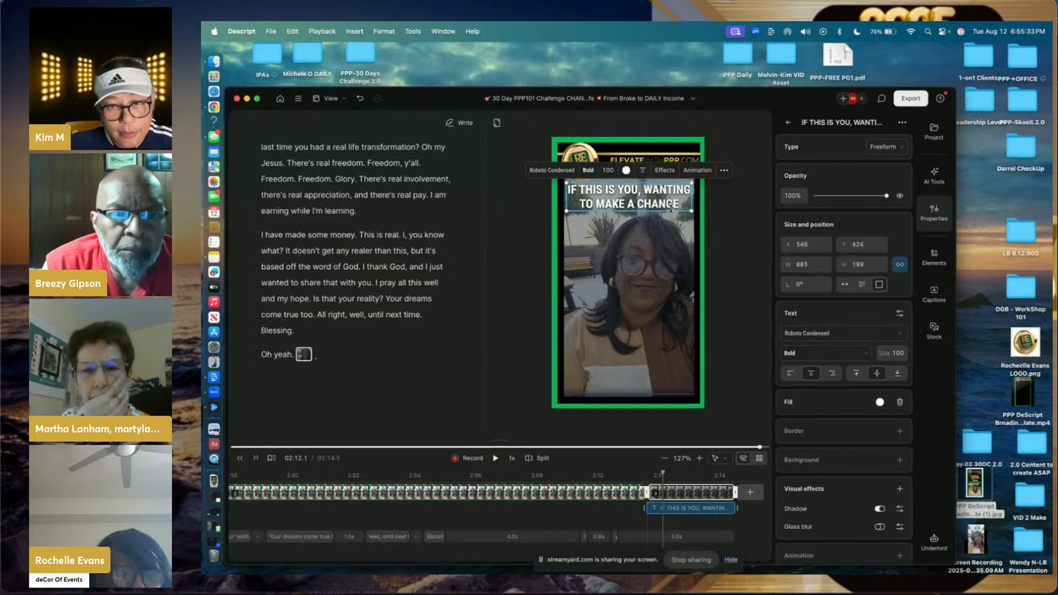
click(719, 209)
click(676, 207)
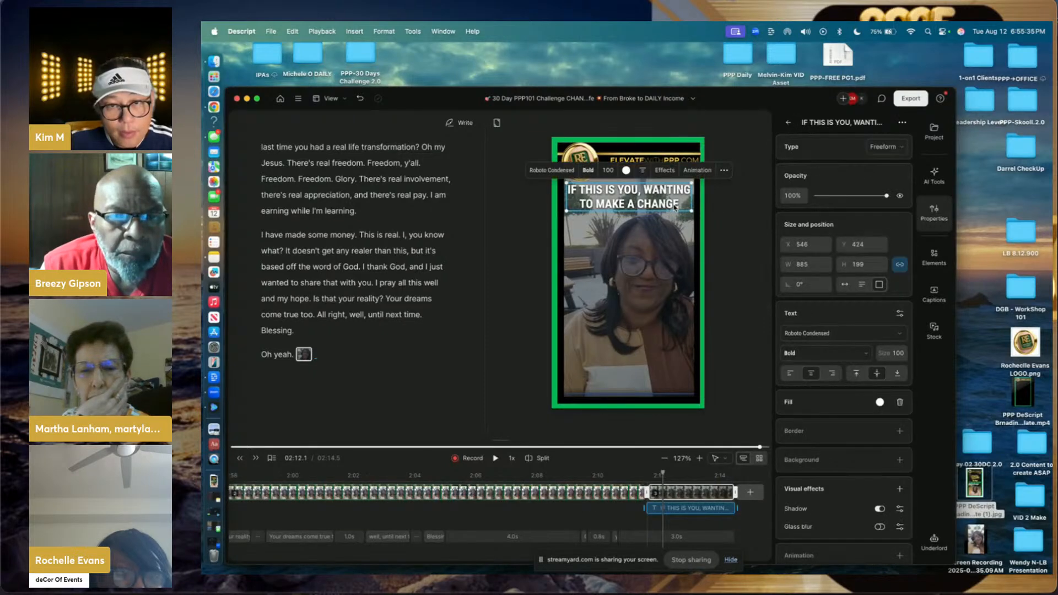
- Duplicate the title, move the copy lower, and retype it as DROP "ME" IN THE COMMENTS
right_click(676, 207)
click(703, 323)
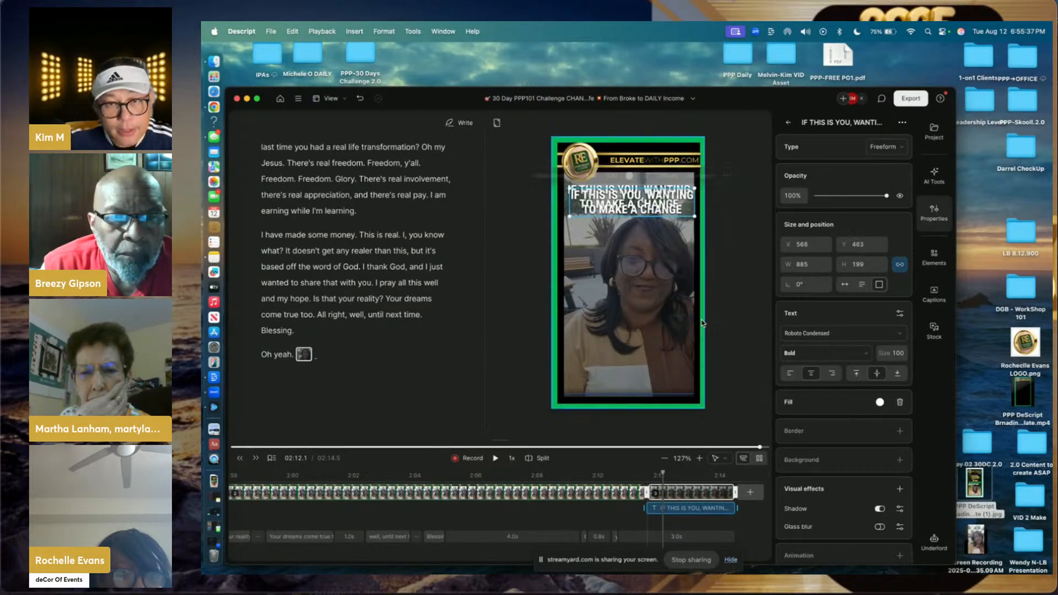
drag(652, 221, 650, 368)
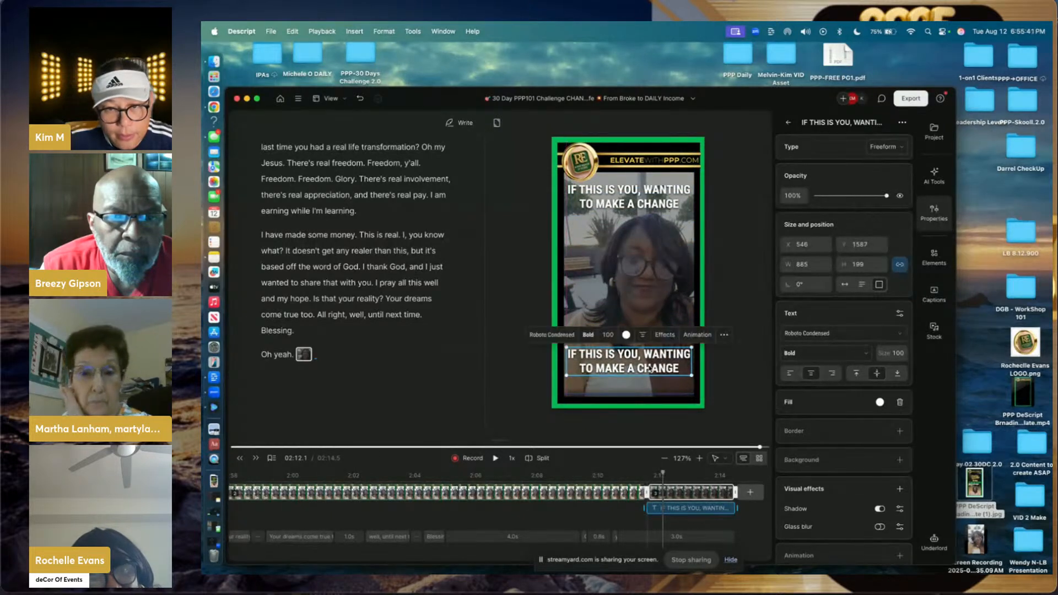
double_click(650, 368)
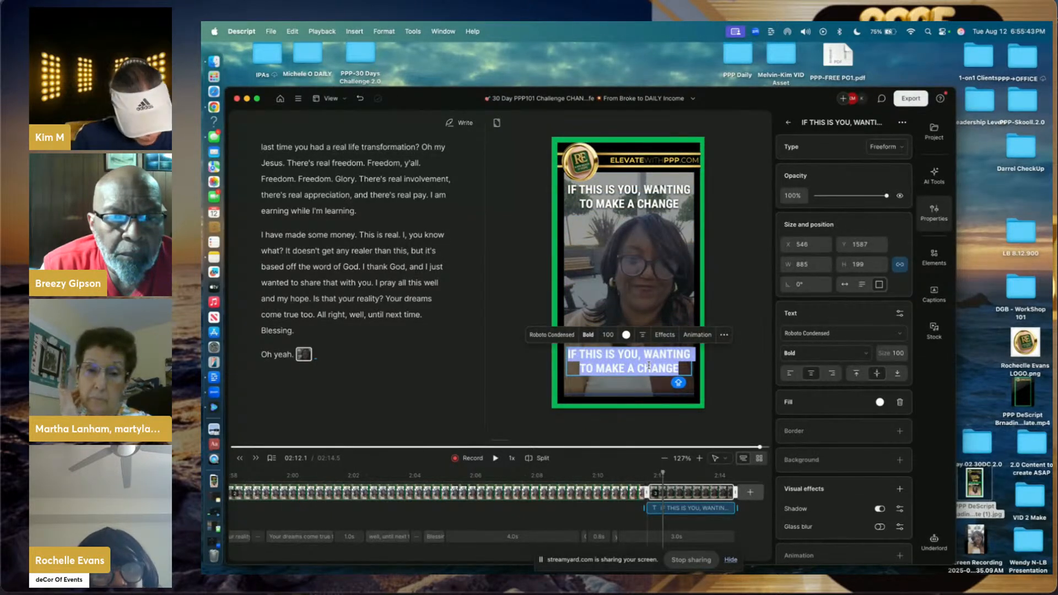
text(DROP)
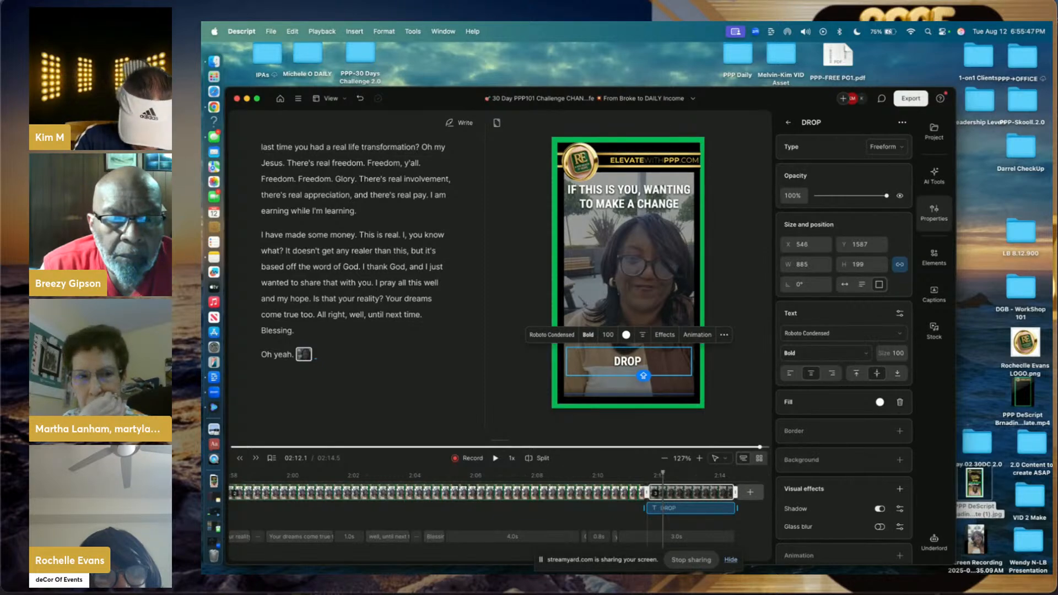
text( "ME)
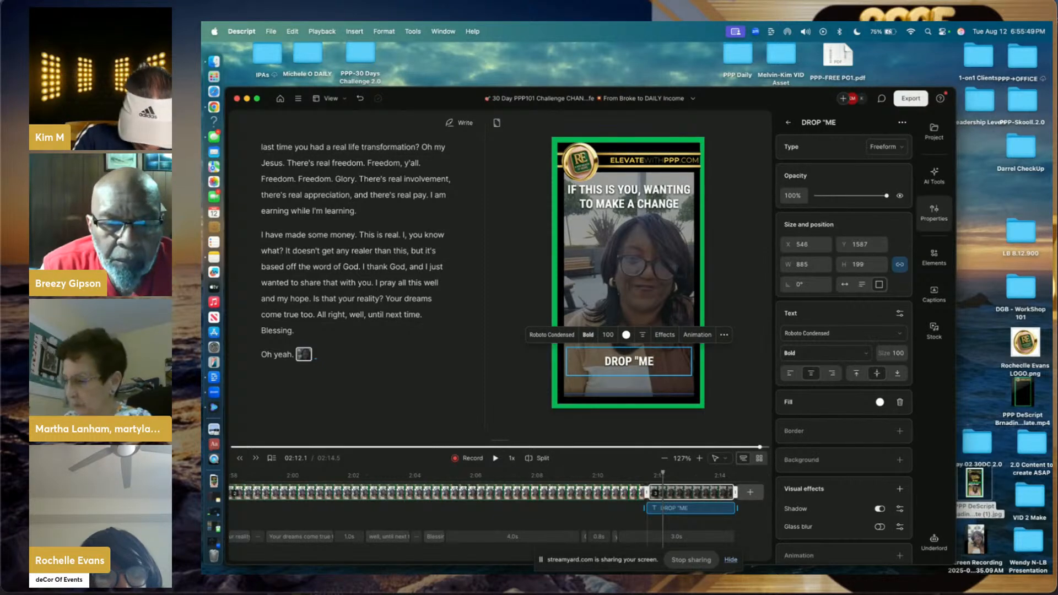
text(" IN)
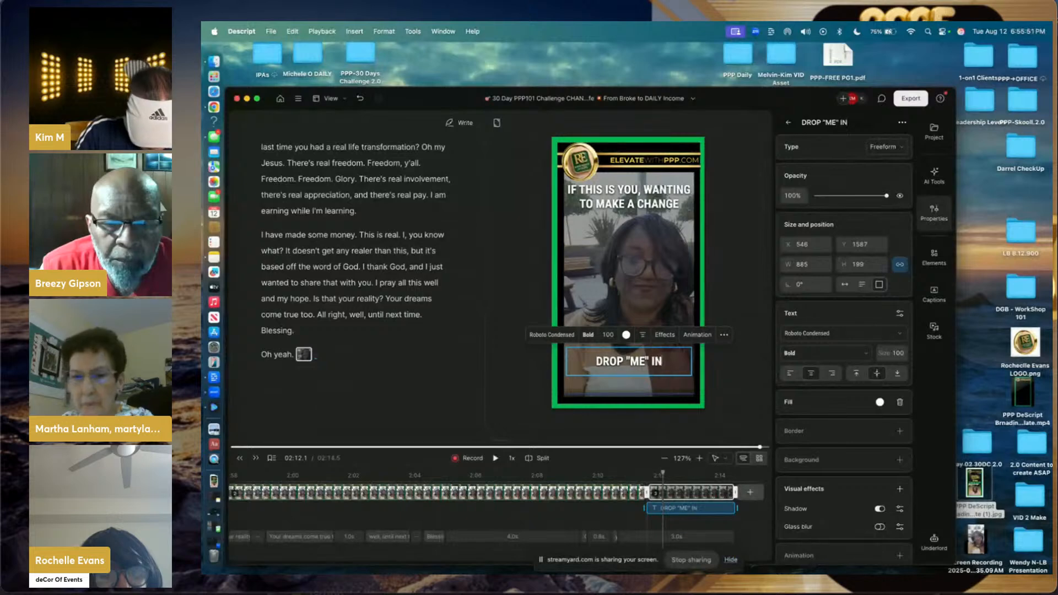
text( THE COMME)
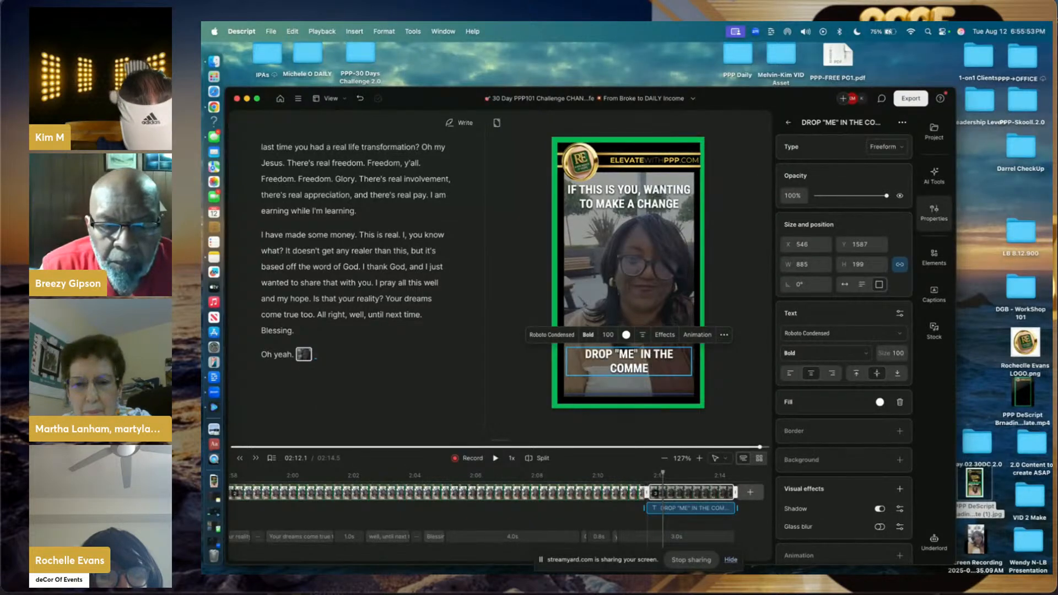
text(NTS)
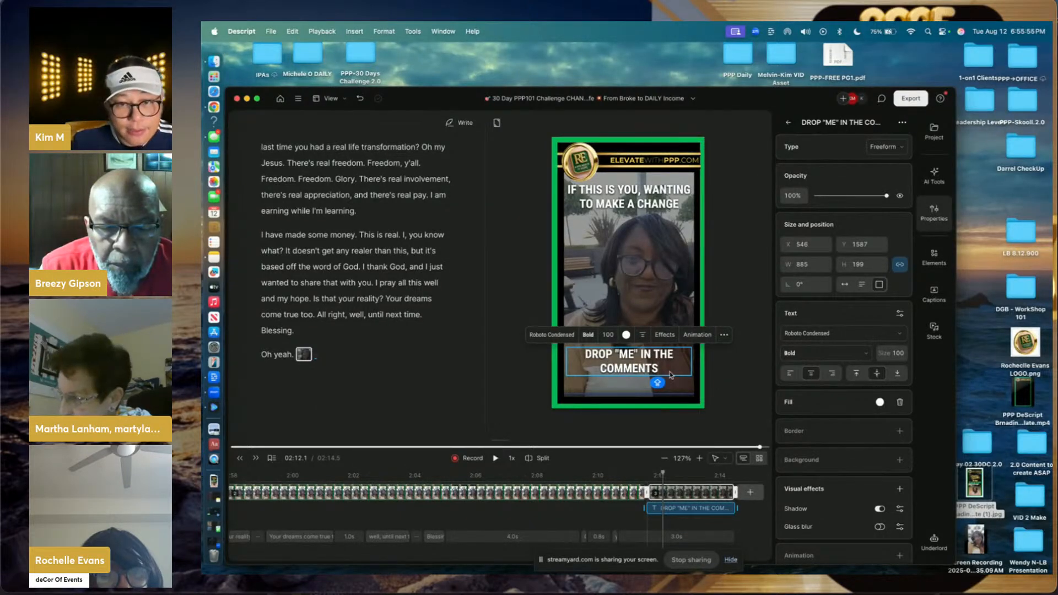
click(727, 373)
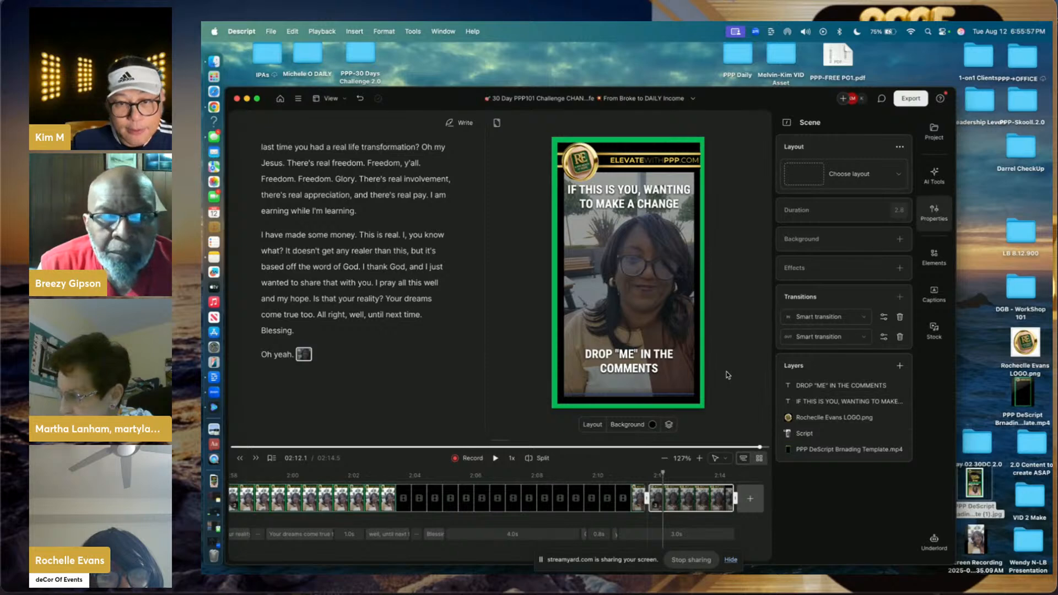
- Duplicate the call-to-action caption and edit the copy down to "ME"
click(642, 372)
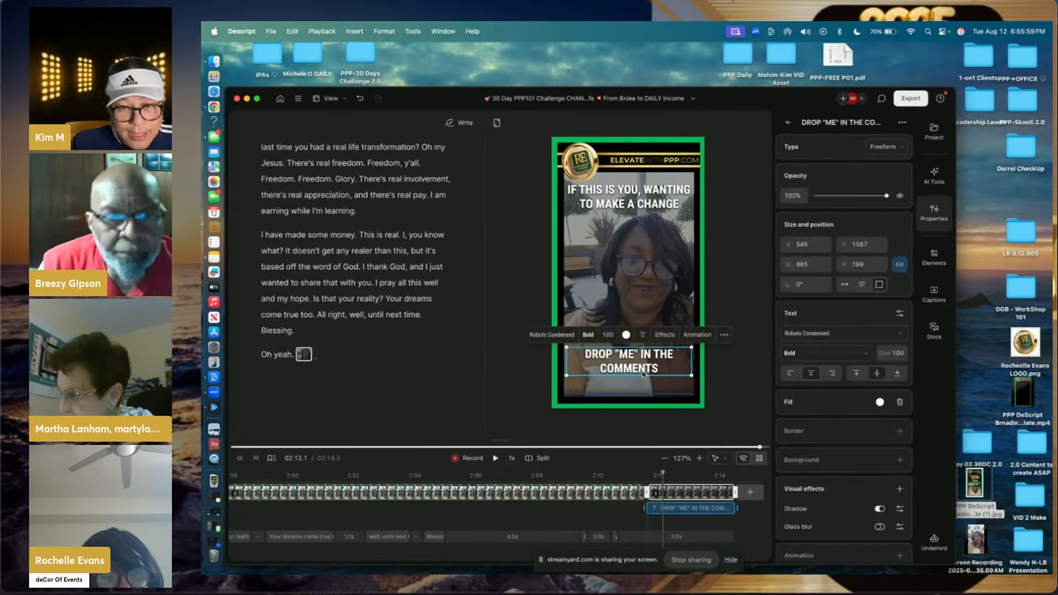
right_click(643, 374)
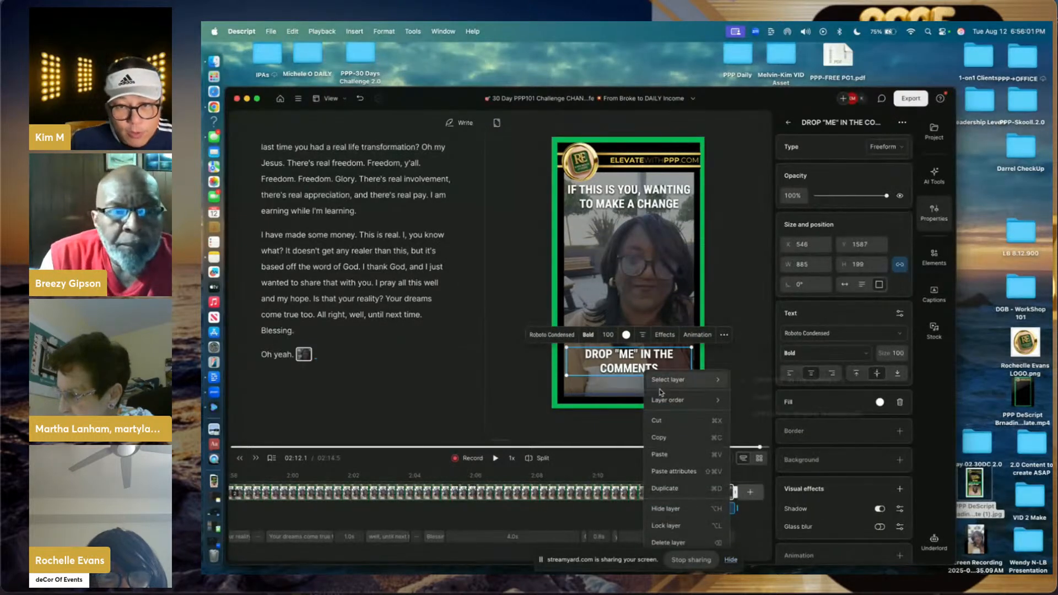
click(667, 488)
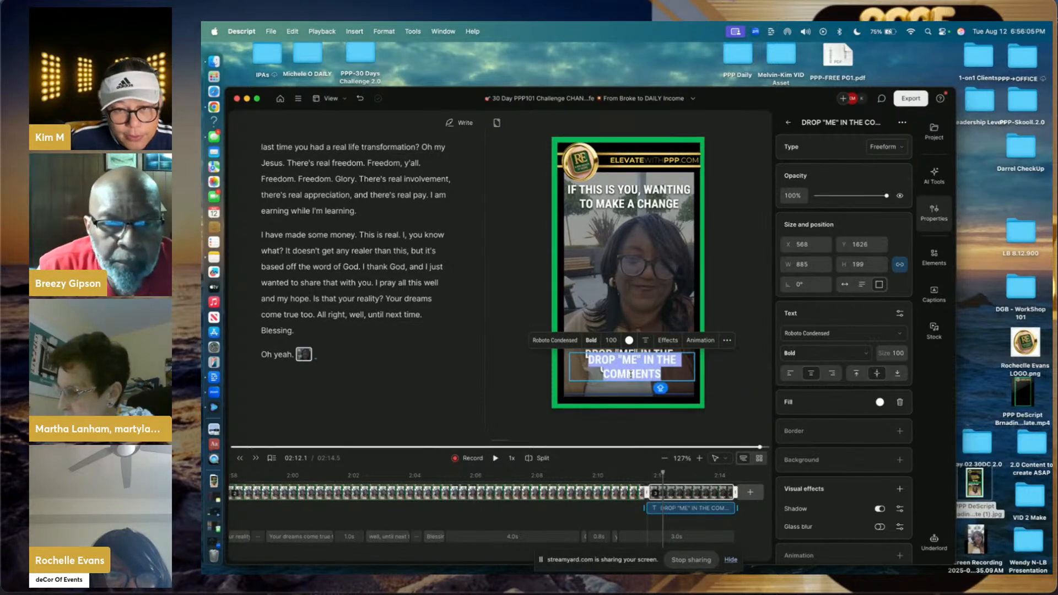
text("ME)
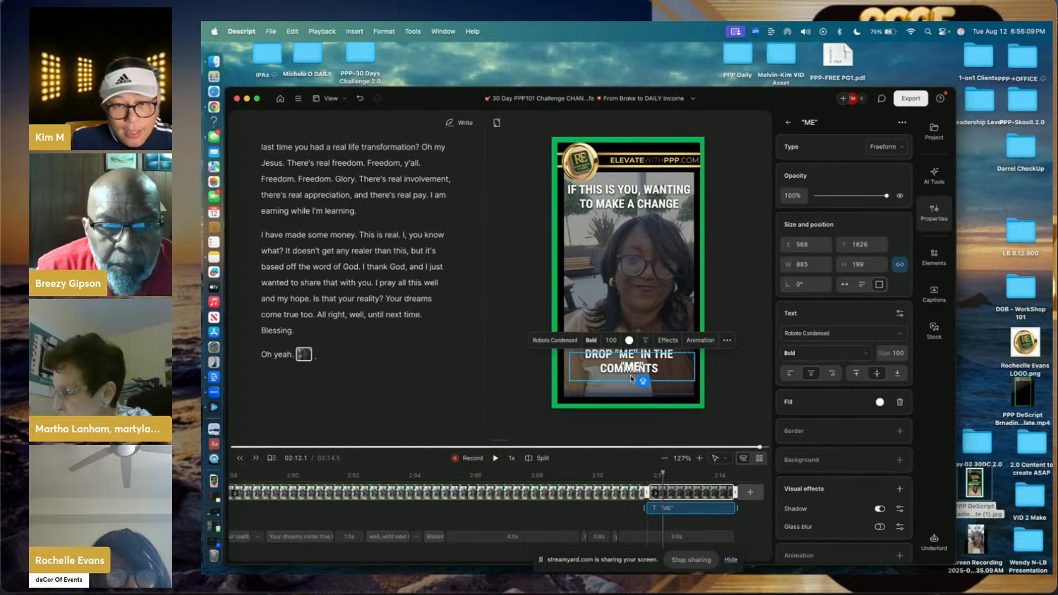
click(631, 386)
click(634, 374)
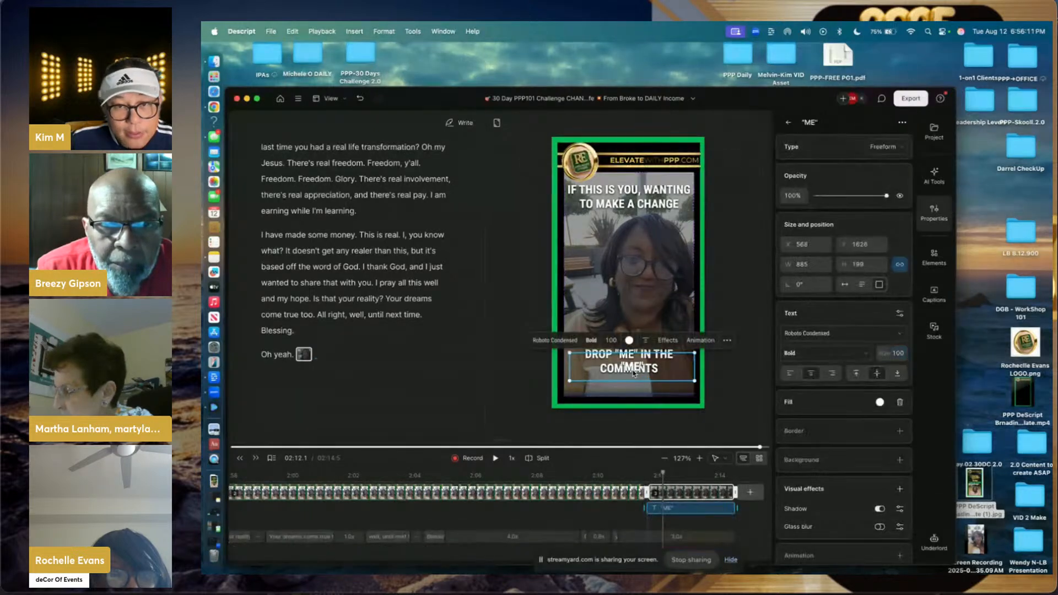
- Colour the ME text bright green #00ff61 and place it over ME in the caption
click(629, 341)
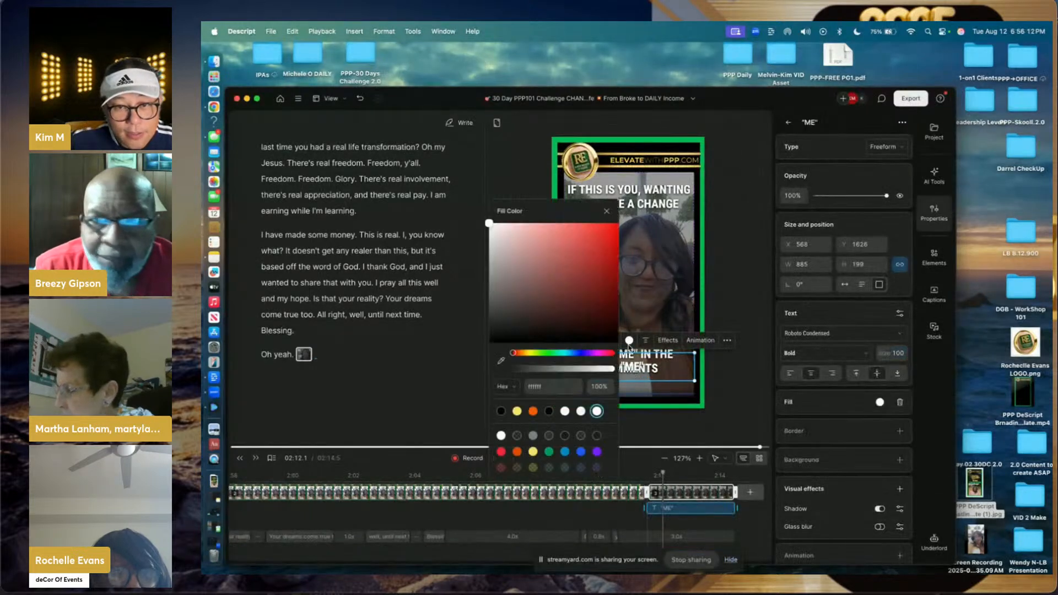
click(553, 355)
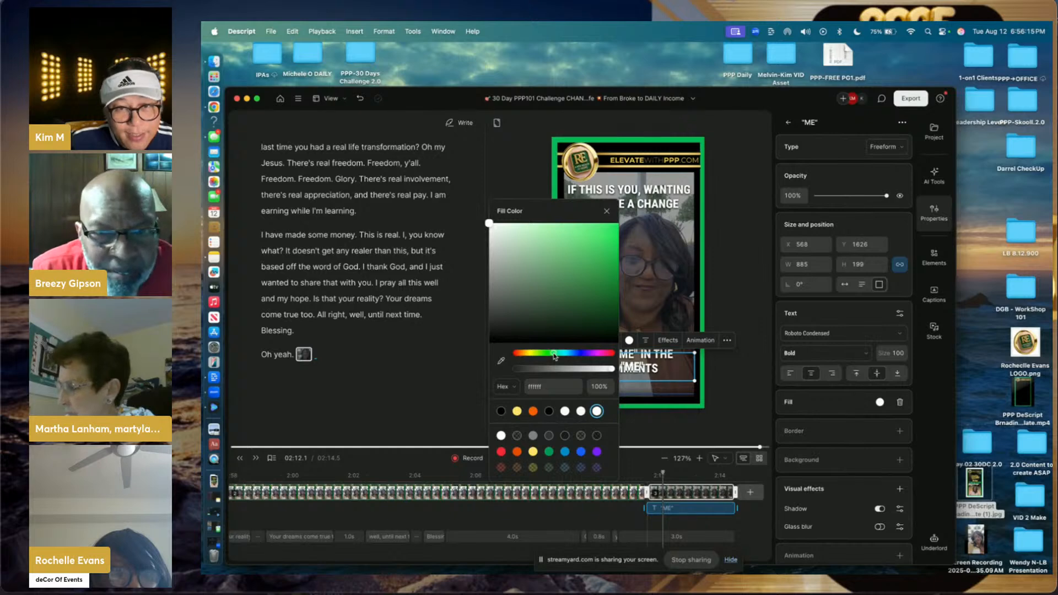
drag(575, 280, 622, 223)
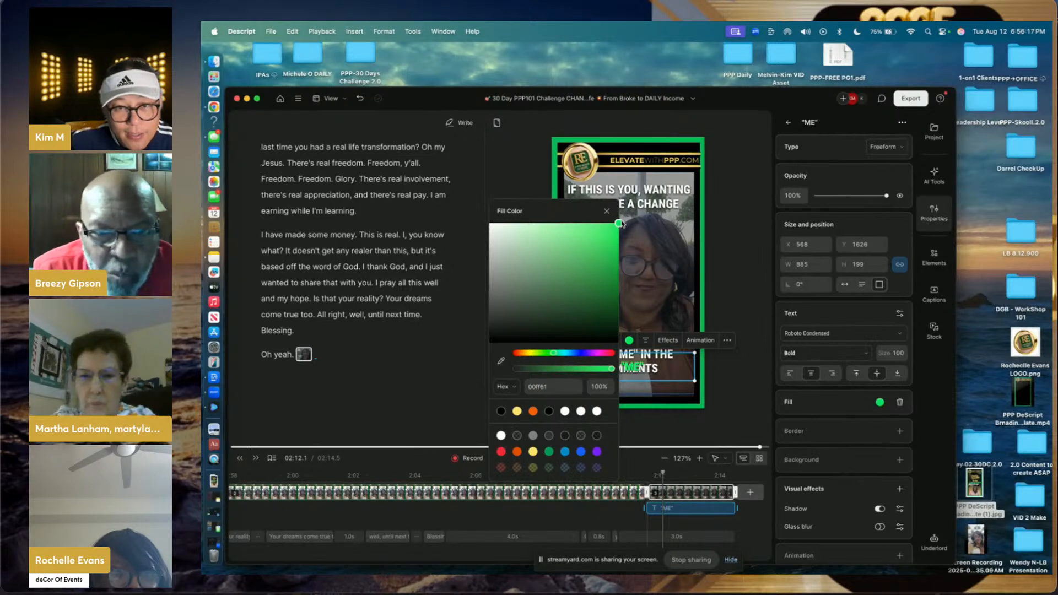
click(726, 225)
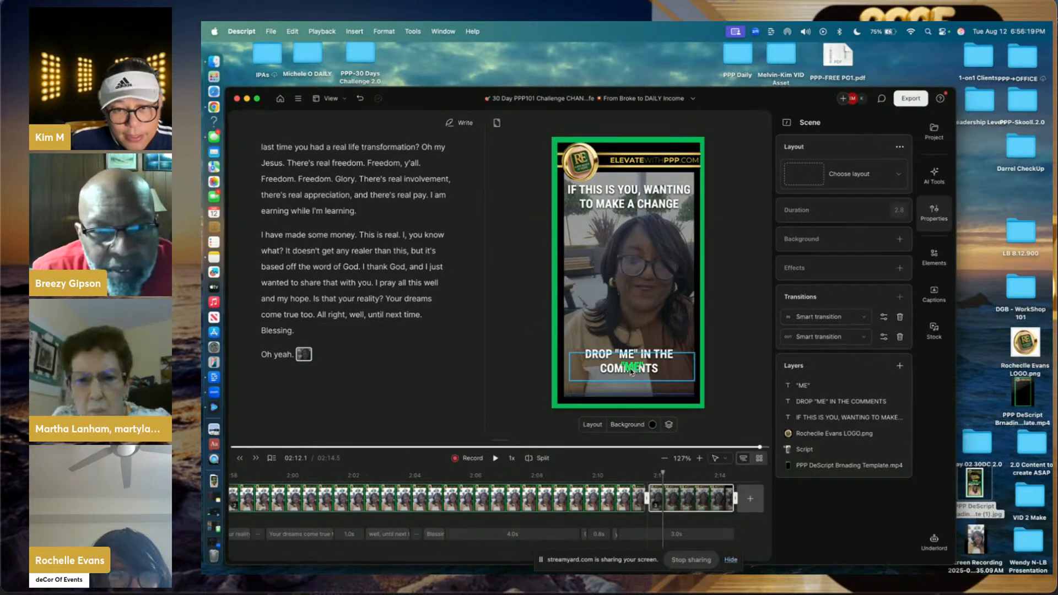
drag(631, 372, 625, 358)
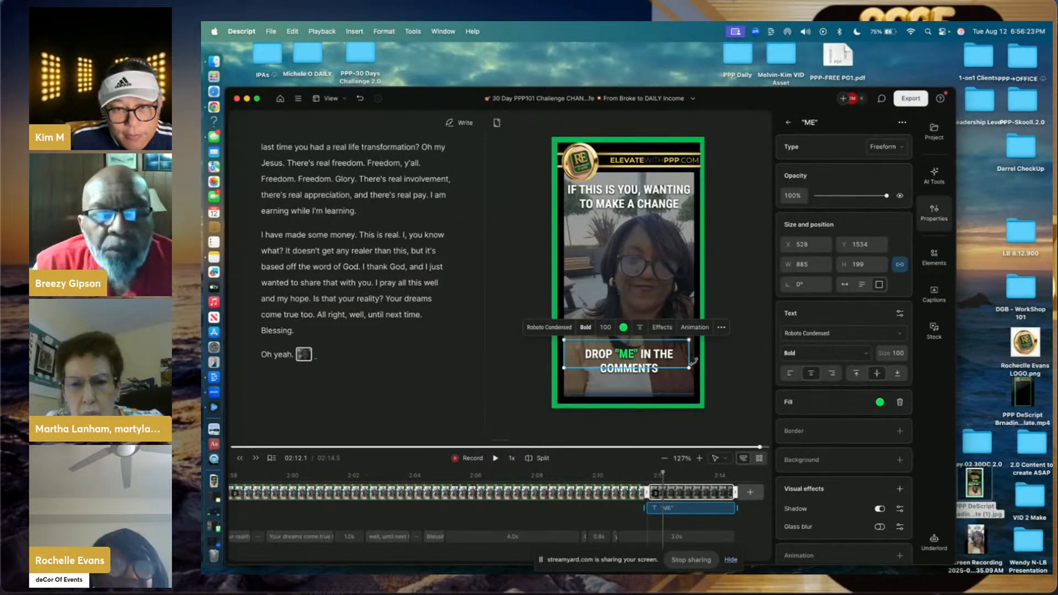
click(728, 362)
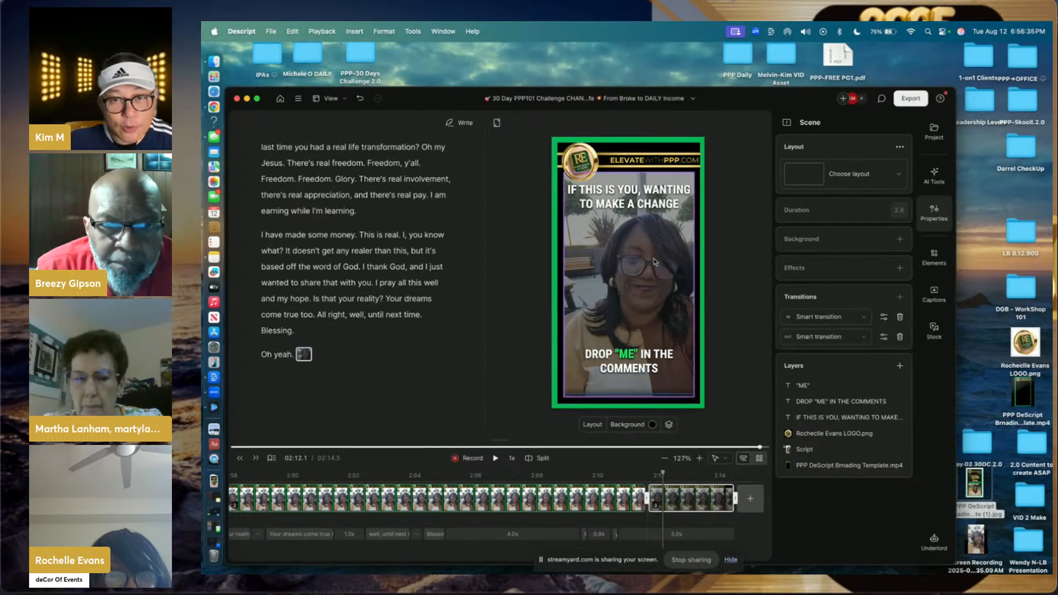
click(628, 206)
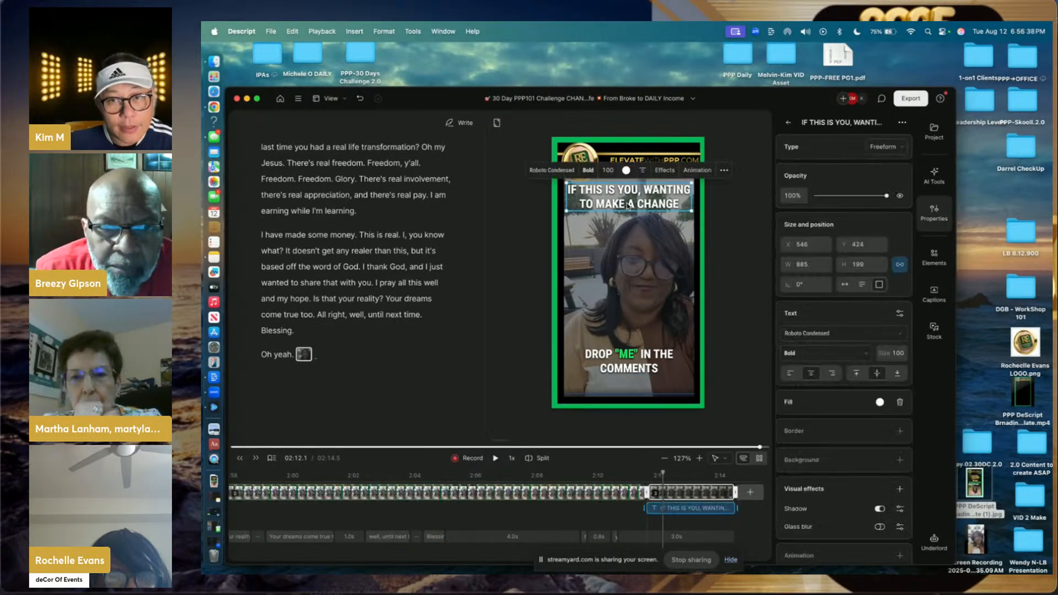
- Give the top caption, the green ME, and the call-to-action caption Wipe exit animations
click(701, 171)
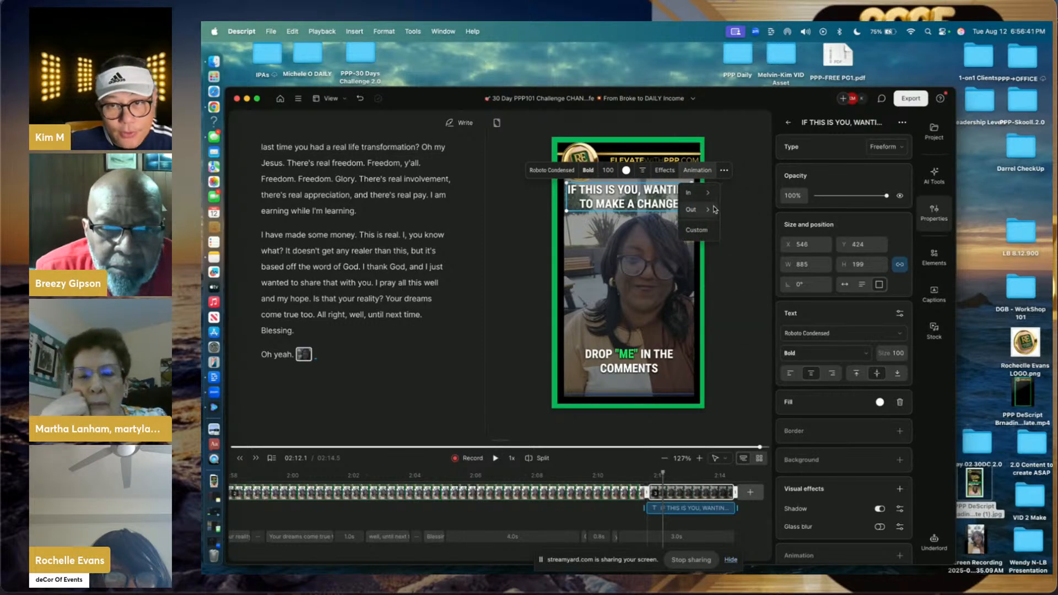
mouse_move(714, 210)
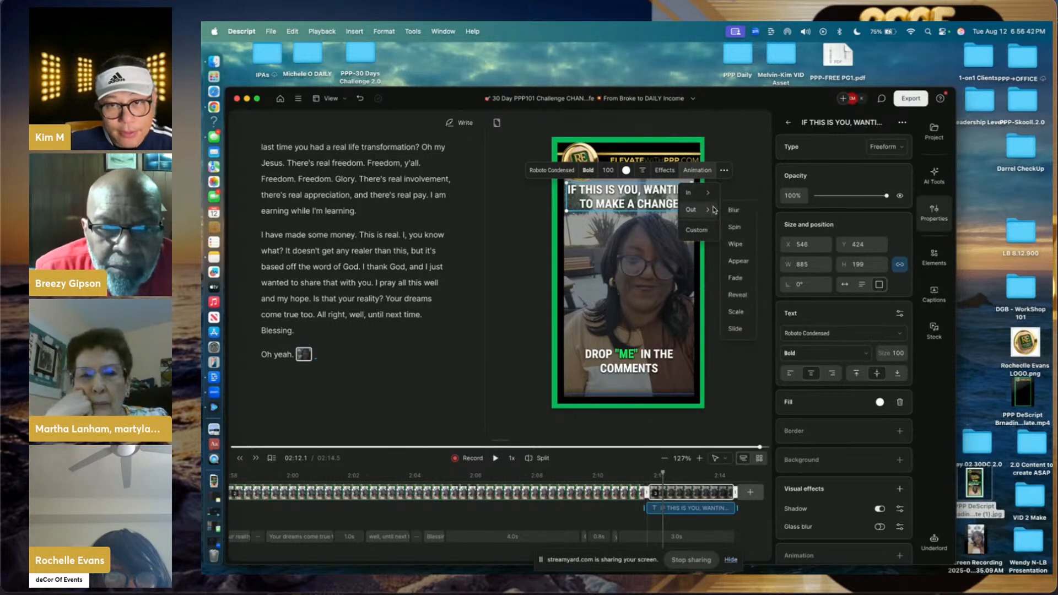
click(738, 244)
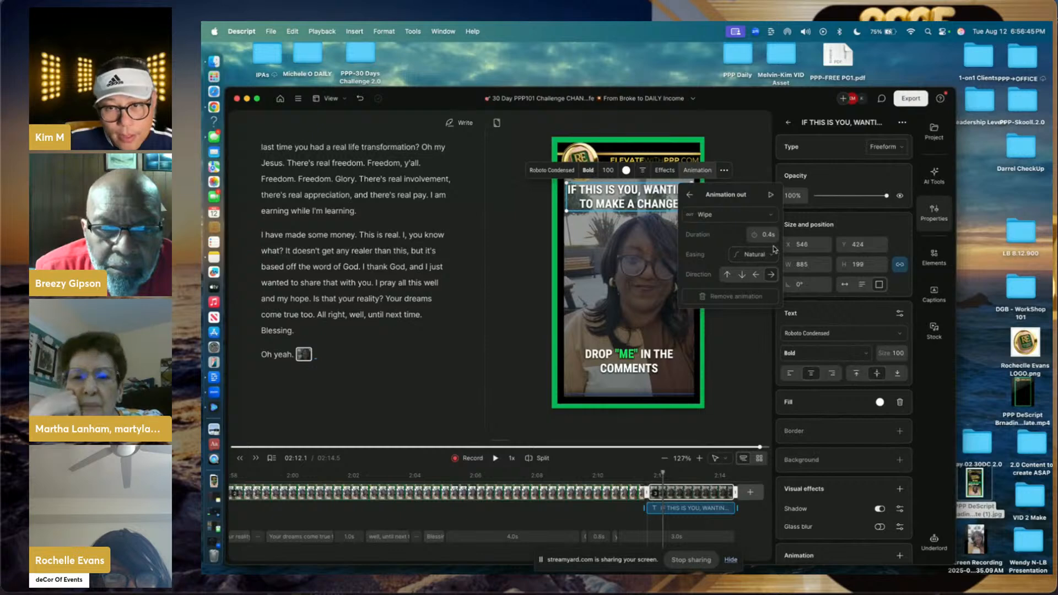
click(759, 315)
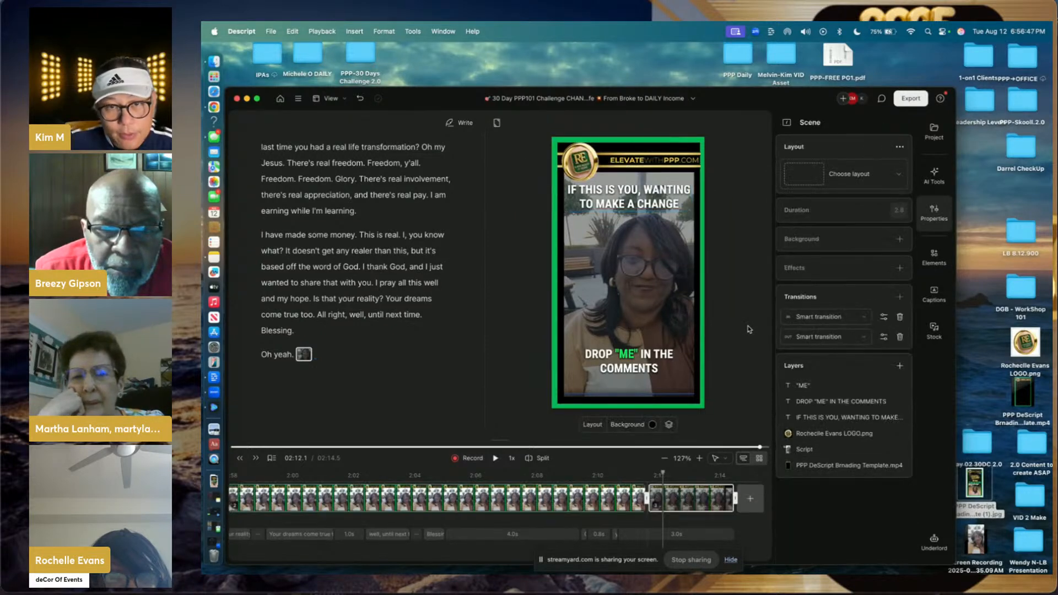
click(626, 358)
click(690, 329)
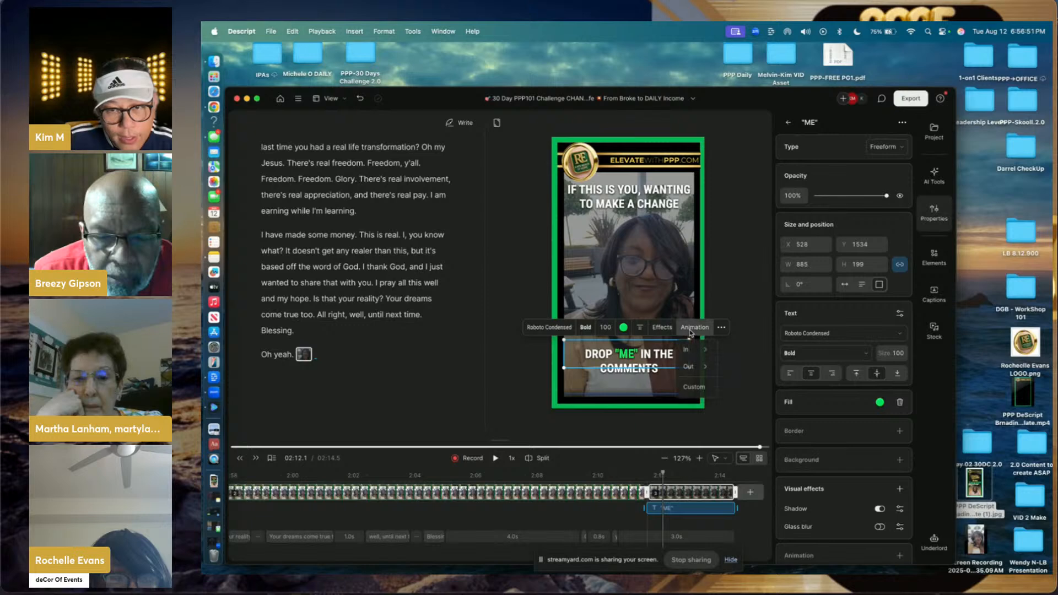
mouse_move(695, 373)
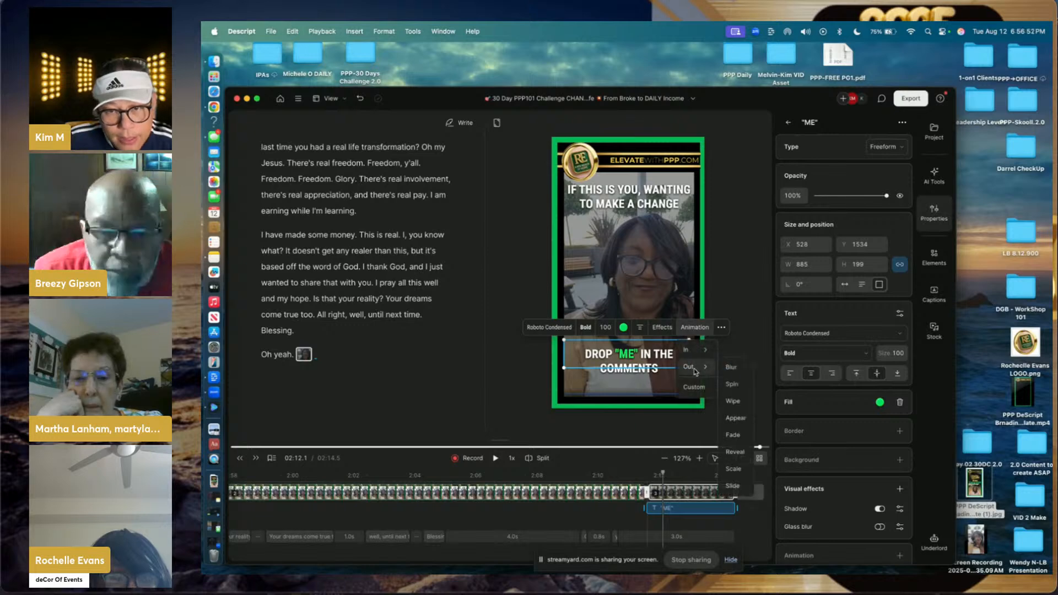
click(734, 402)
click(637, 373)
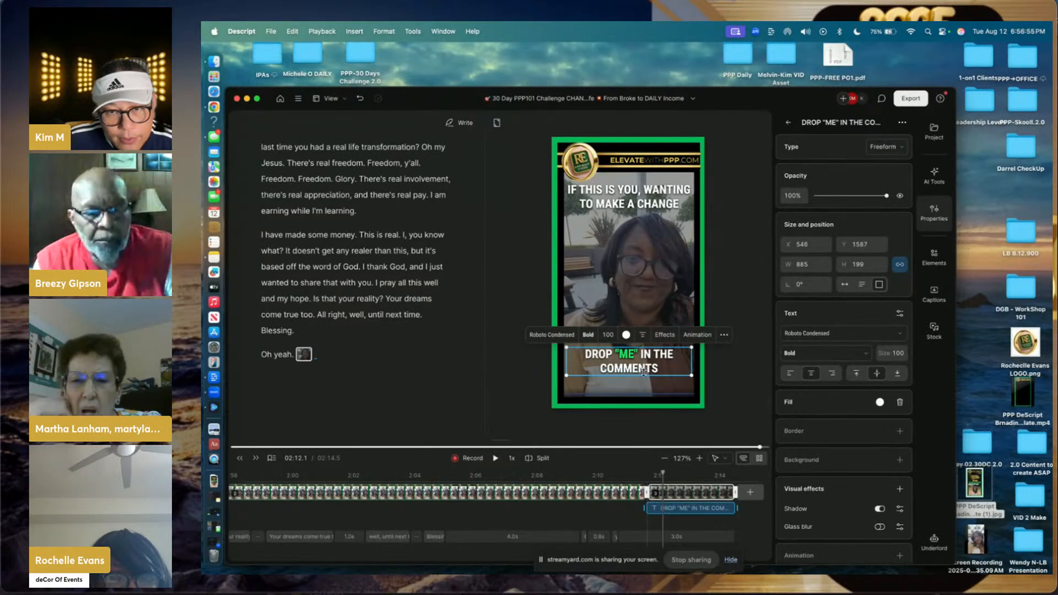
click(694, 336)
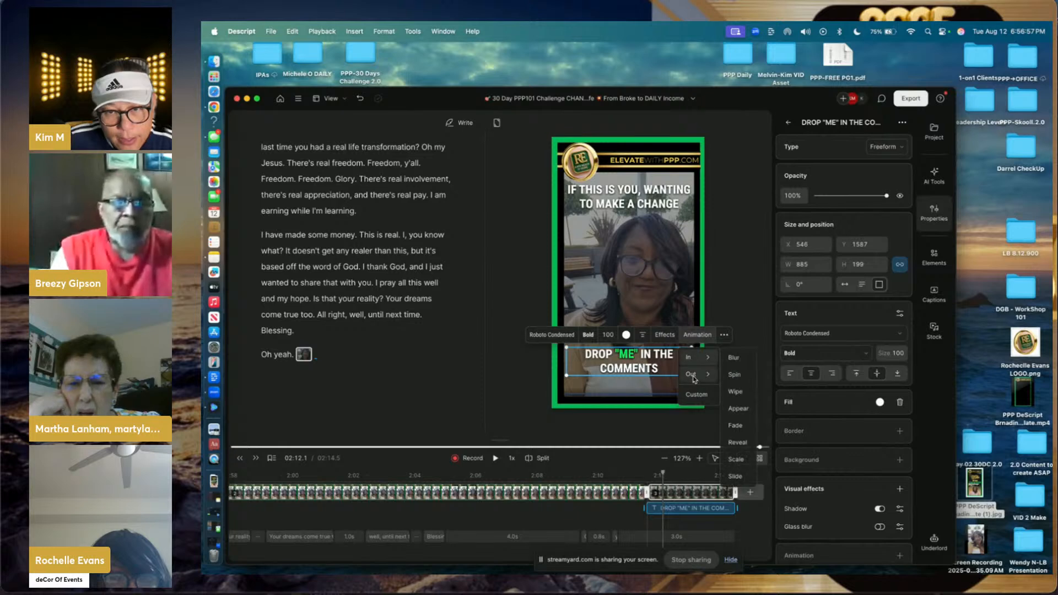
mouse_move(713, 378)
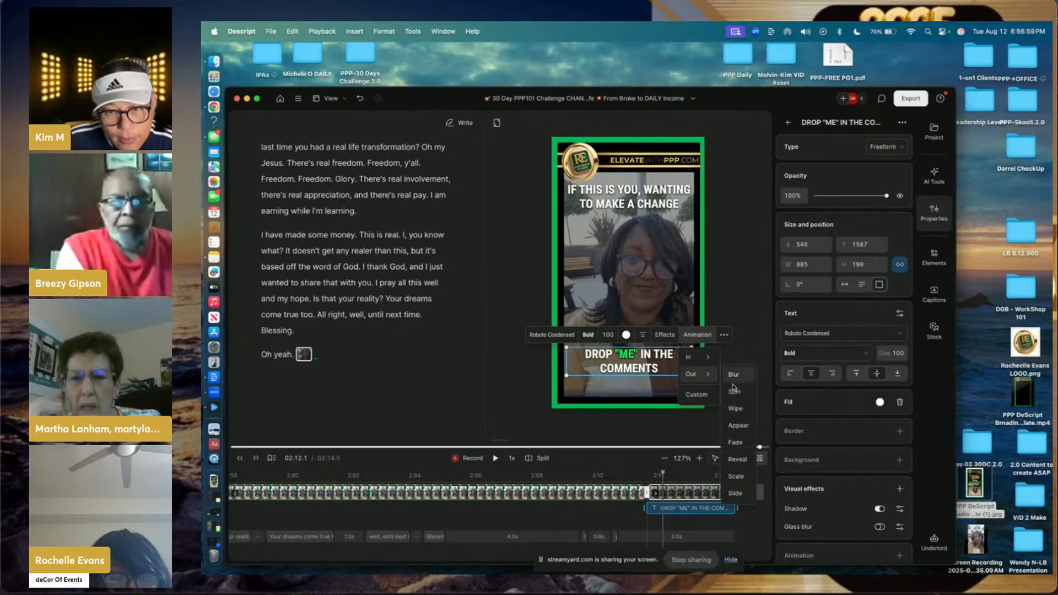
click(734, 413)
click(640, 436)
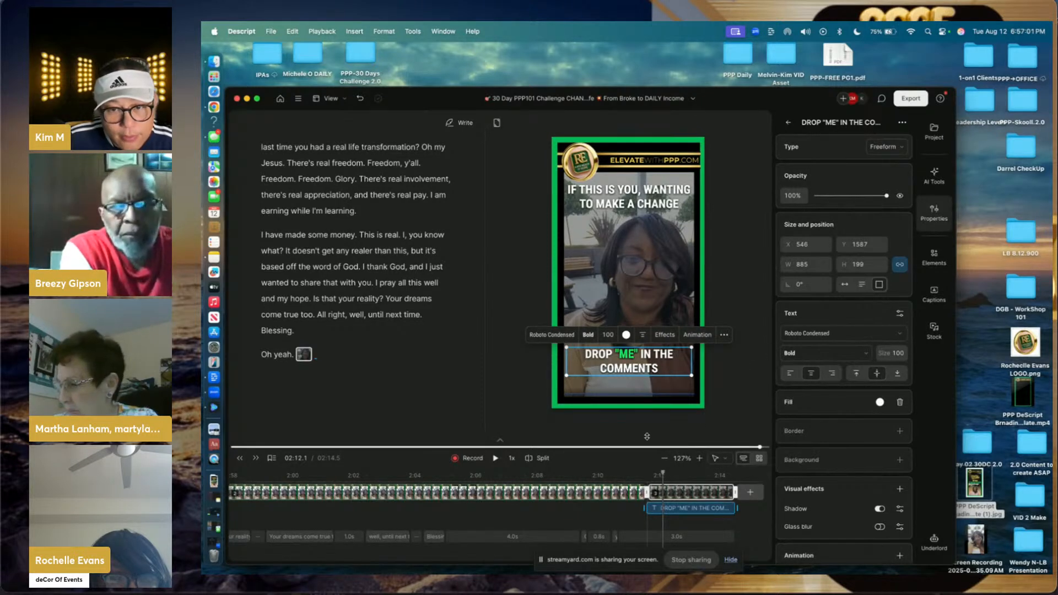
scroll(634, 485, left, 15)
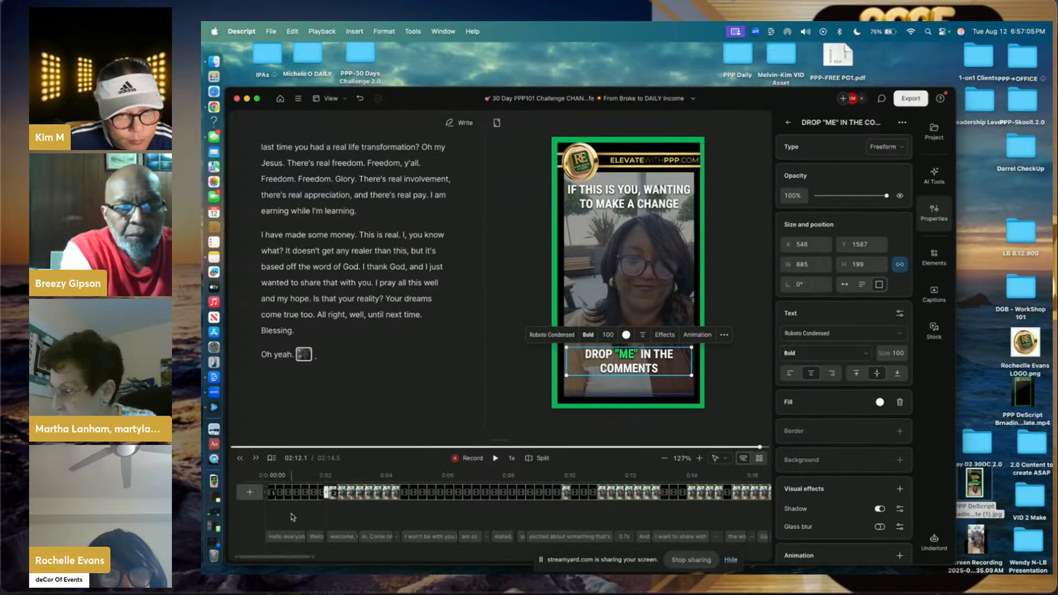
- Expand the timeline to reveal the logo, template and audio tracks, then play from the start
click(268, 491)
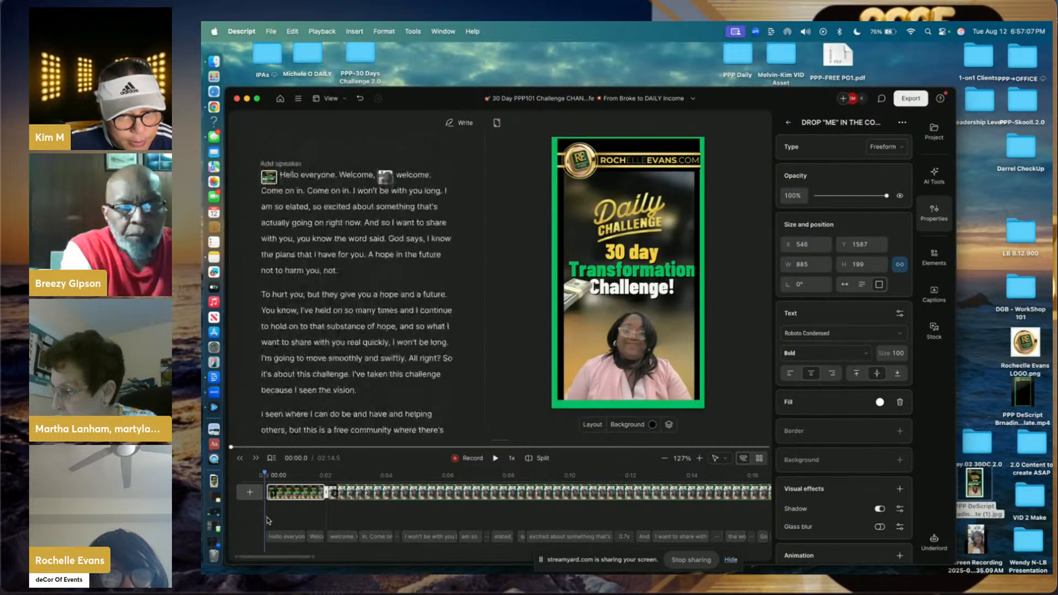
drag(500, 438, 502, 252)
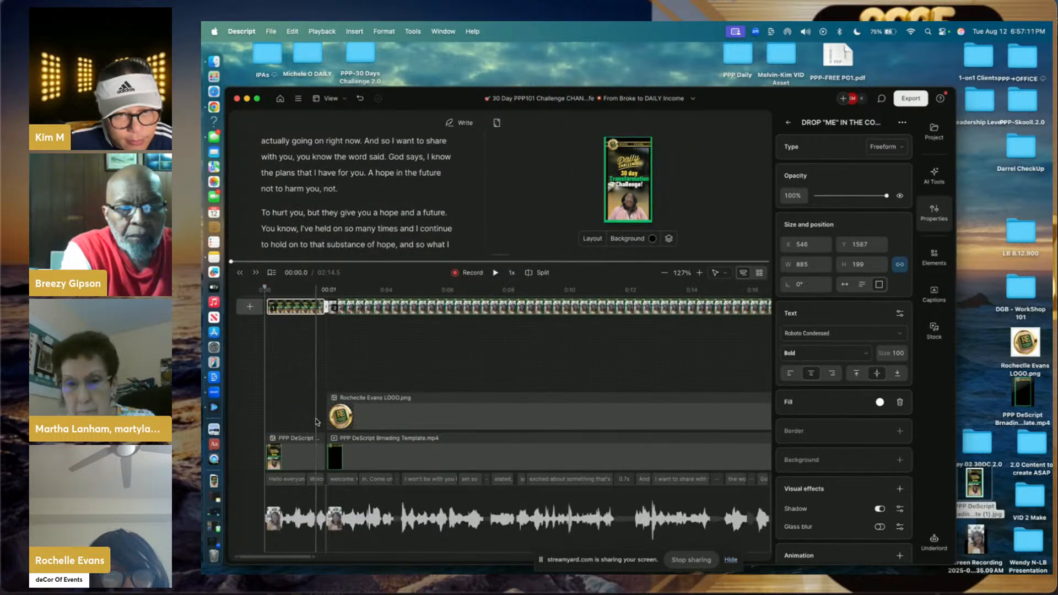
click(443, 404)
scroll(442, 404, right, 5)
scroll(442, 404, right, 15)
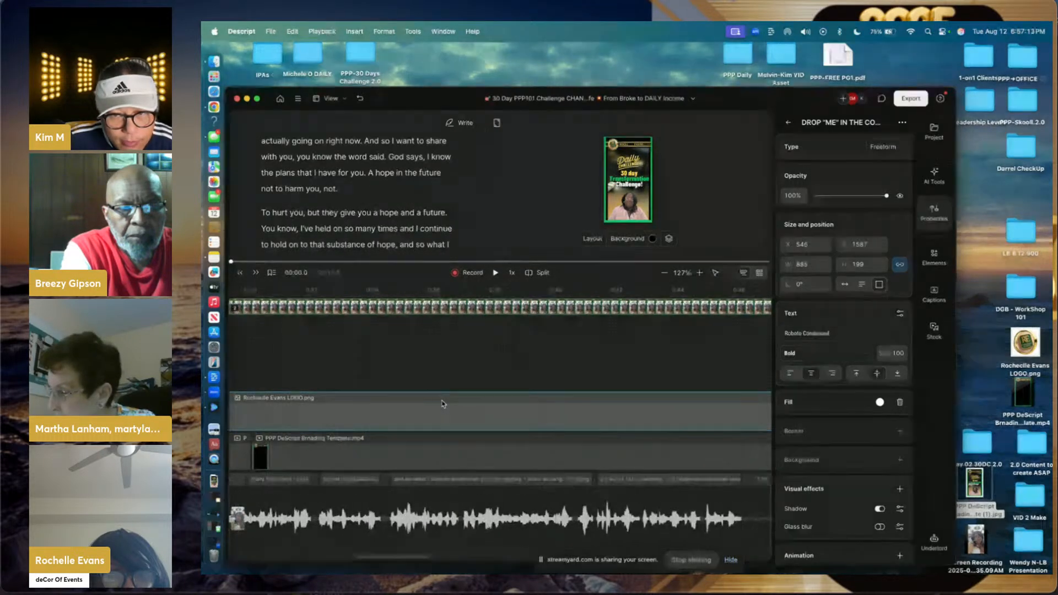
scroll(442, 404, right, 12)
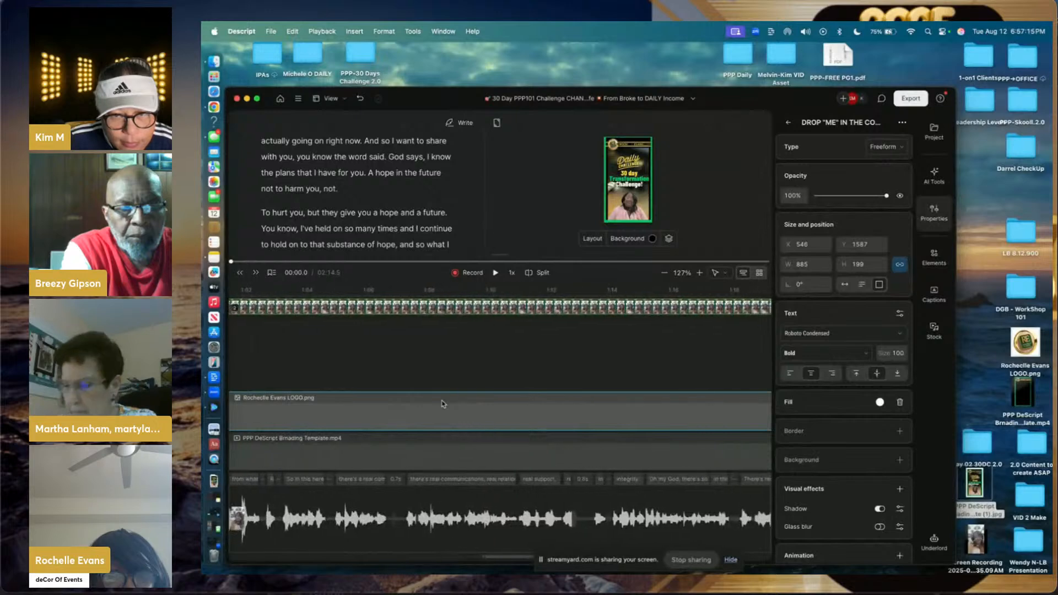
scroll(442, 404, right, 12)
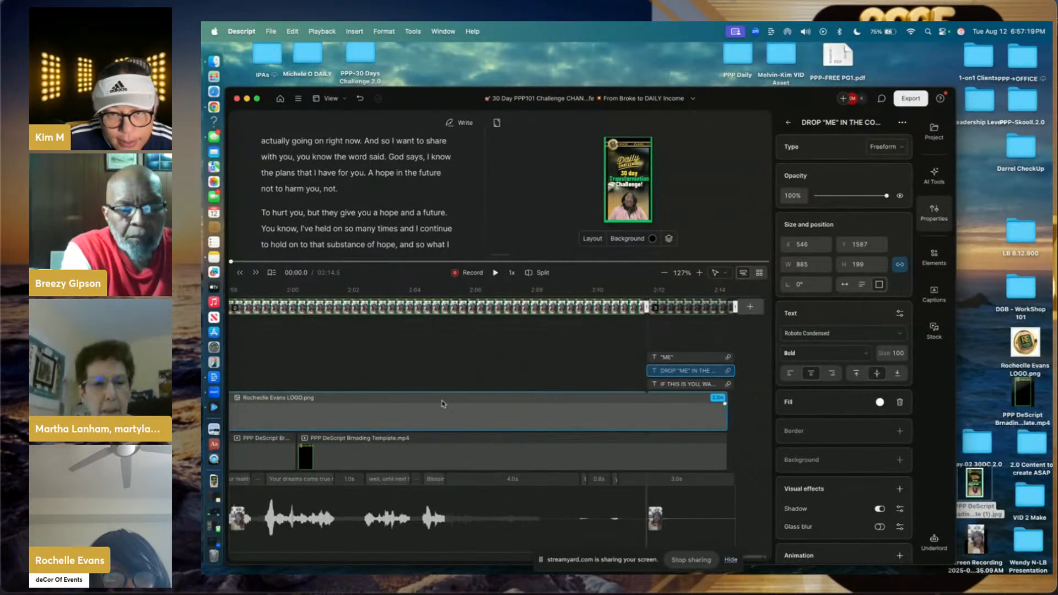
scroll(442, 404, left, 20)
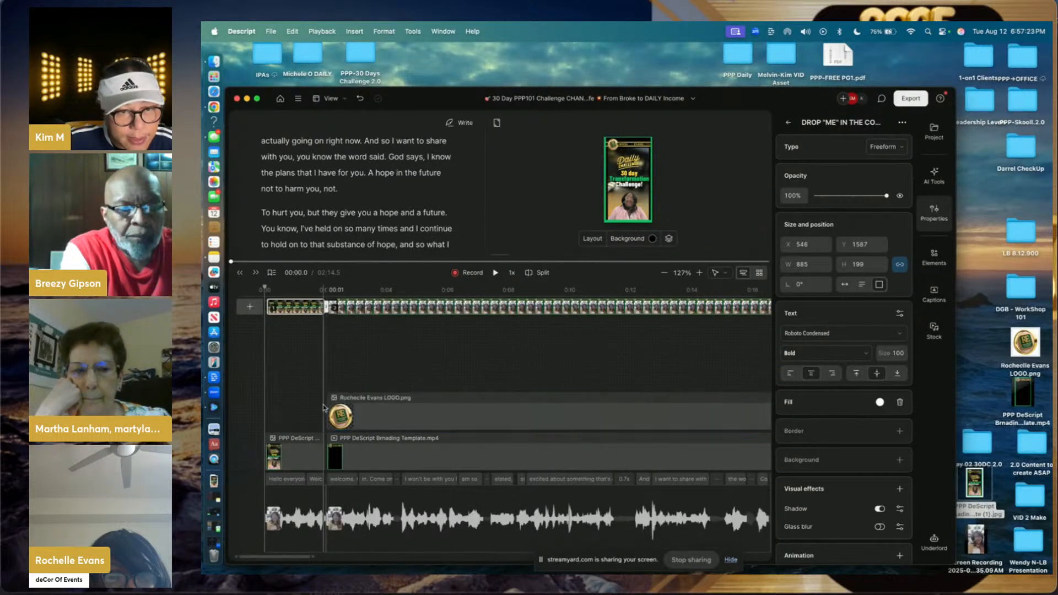
click(265, 414)
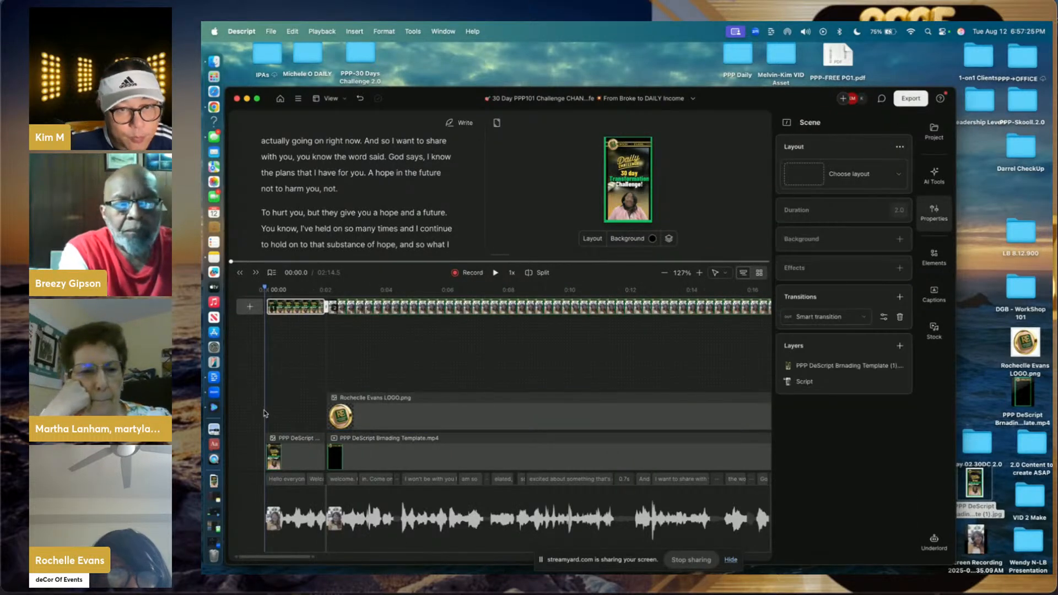
click(498, 272)
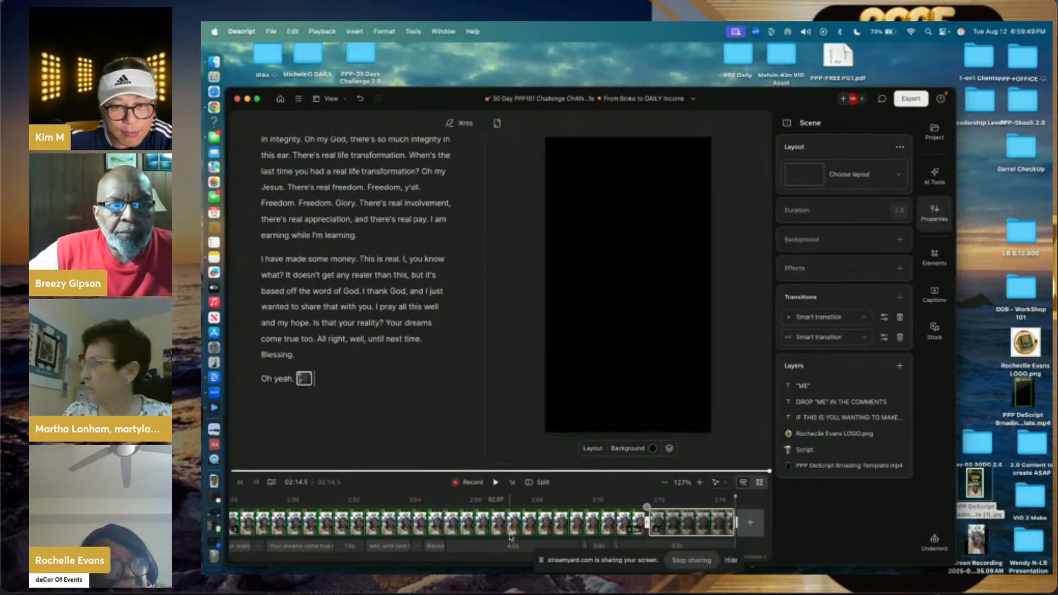
- Play through the closing scene and park the playhead at 02:05.0, right after 'Blessing'
click(493, 533)
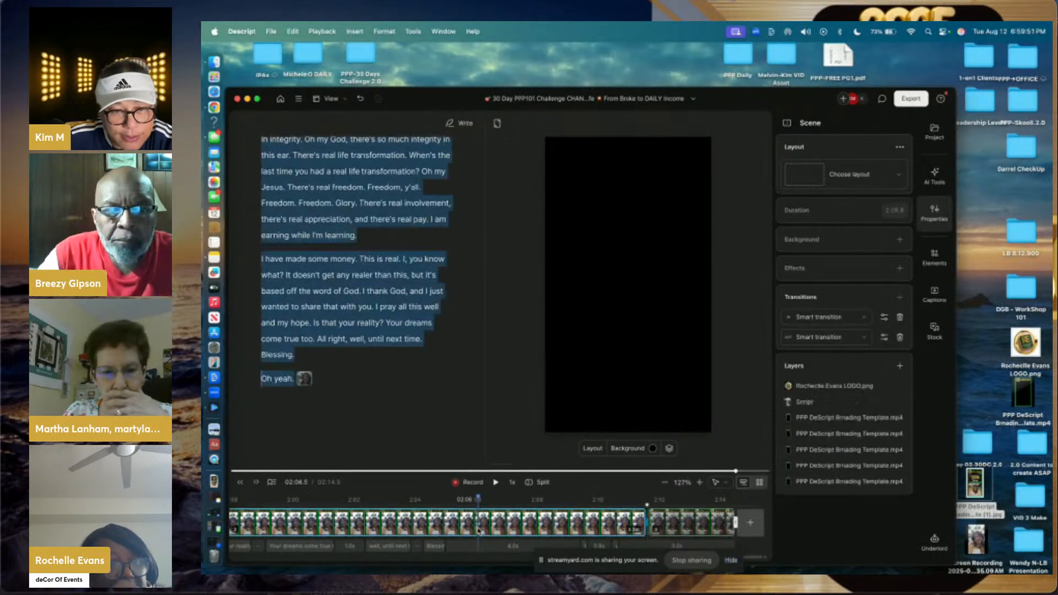
click(498, 482)
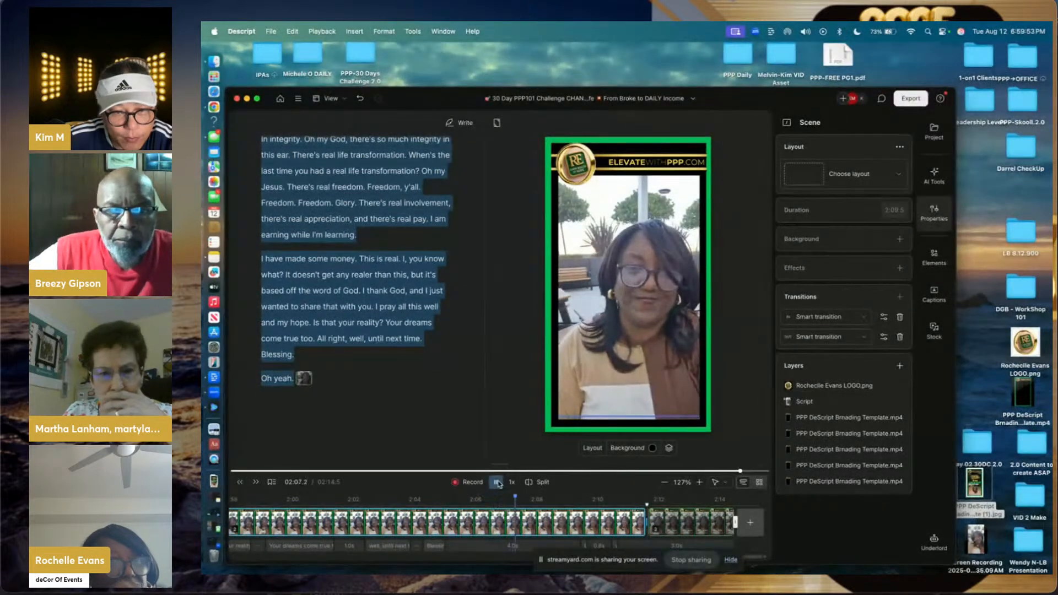
click(498, 482)
click(394, 500)
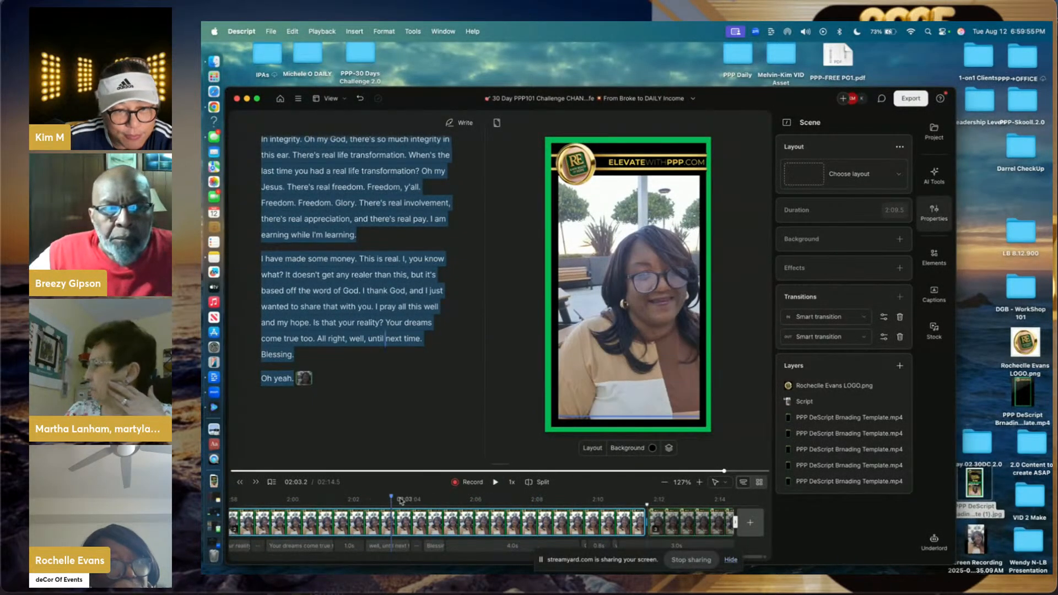
click(496, 483)
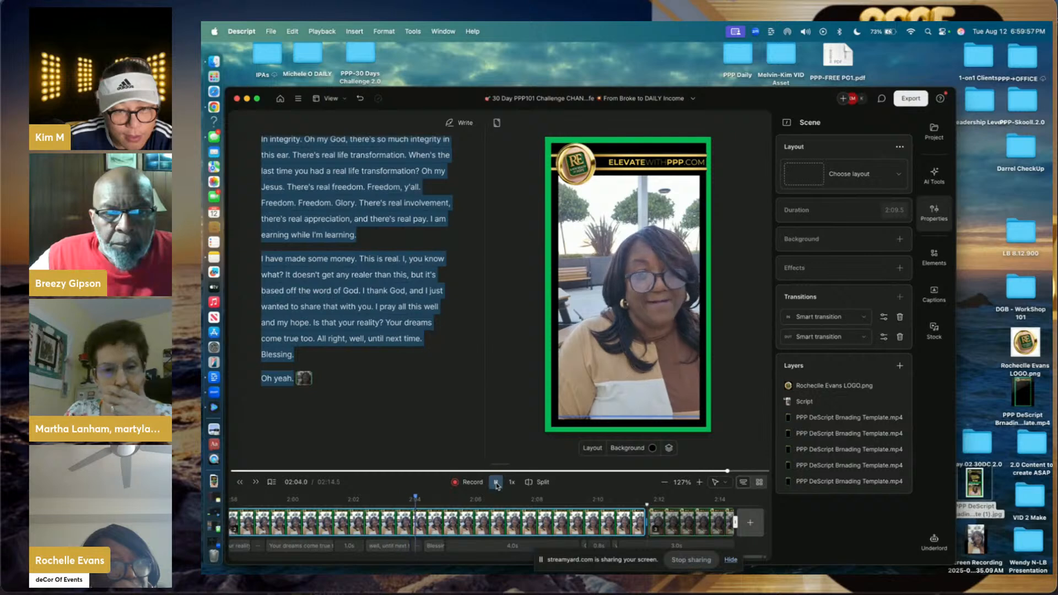
click(497, 484)
click(496, 483)
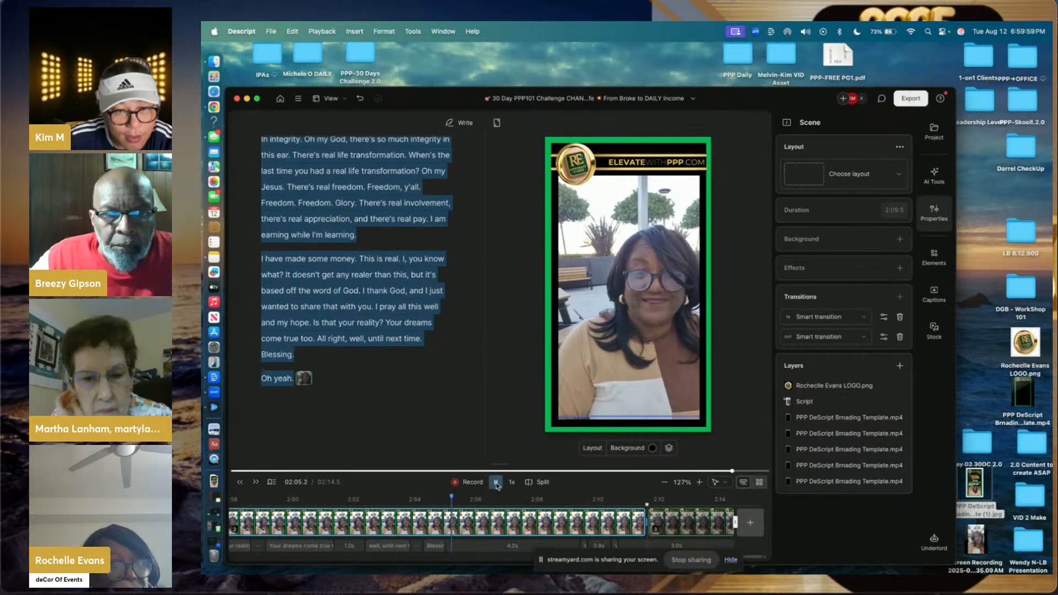
click(496, 483)
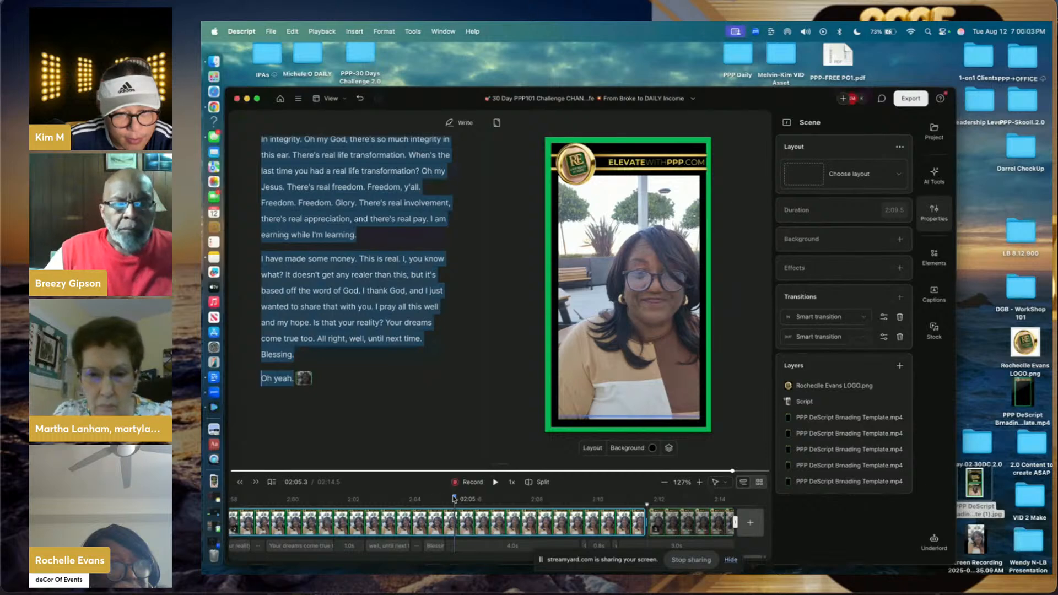
drag(455, 498, 448, 499)
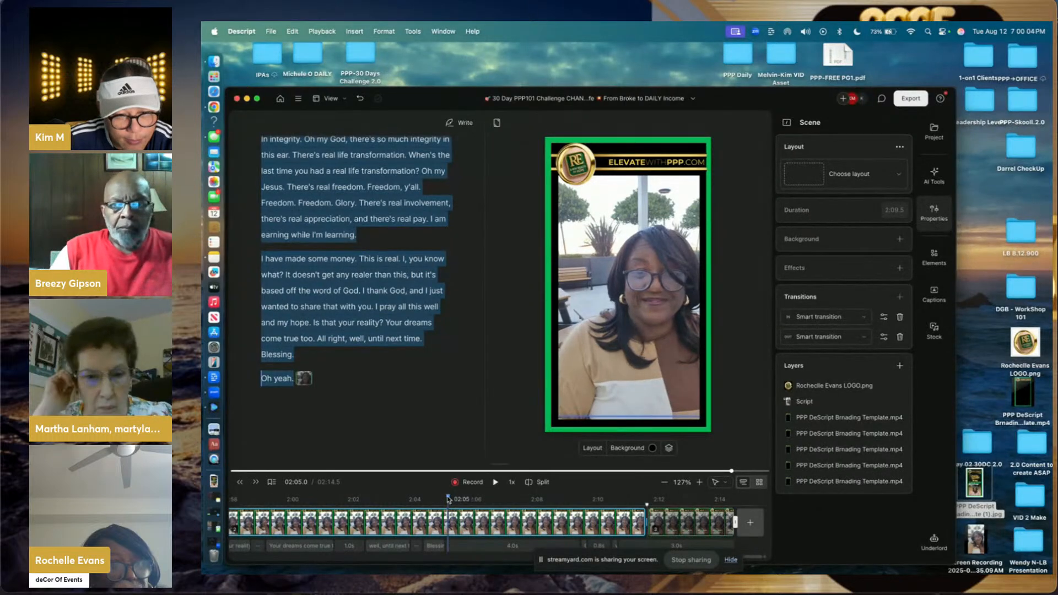
- Split at 02:05.0 and delete the 'Oh yeah.' clip, shortening the video to 02:07.9
click(531, 483)
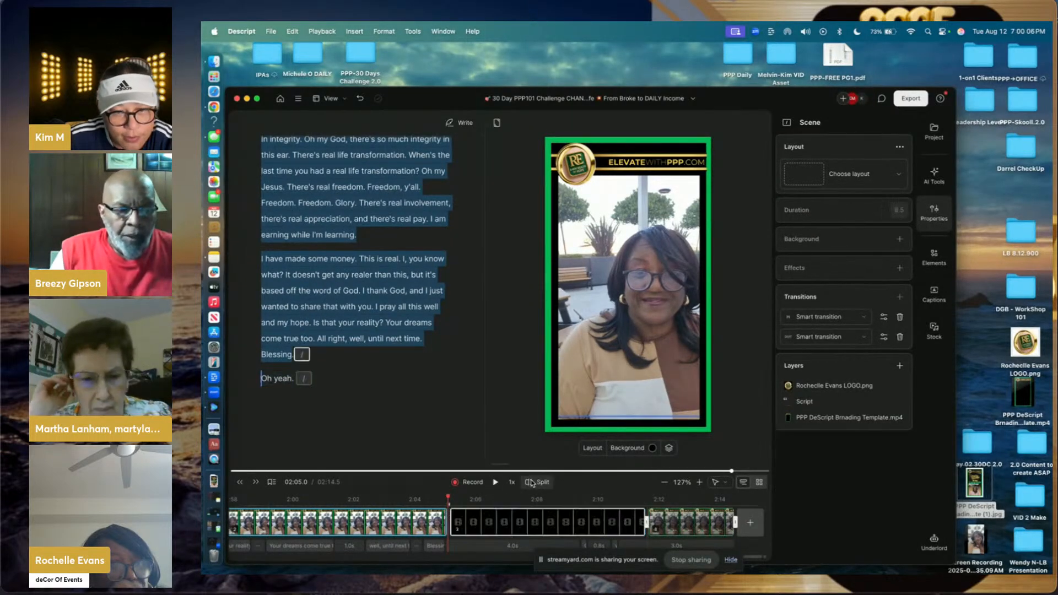
click(543, 526)
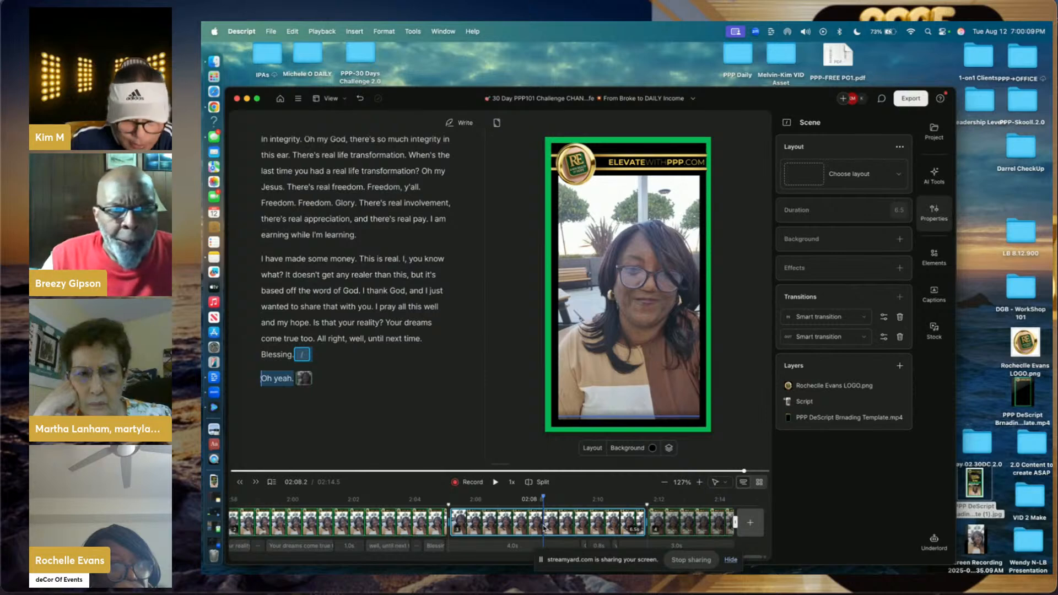
key(Delete)
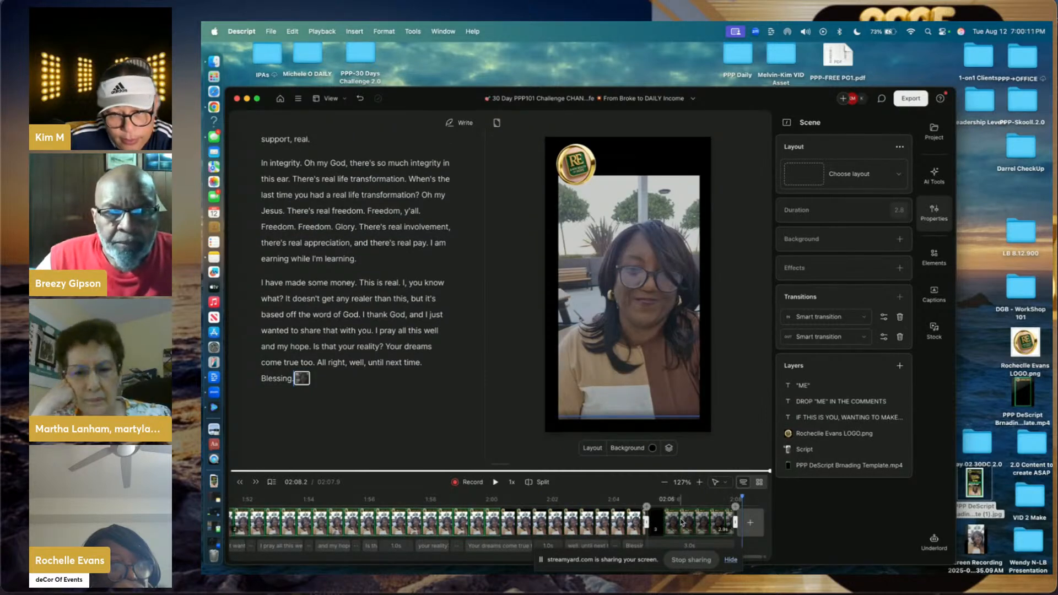
click(681, 523)
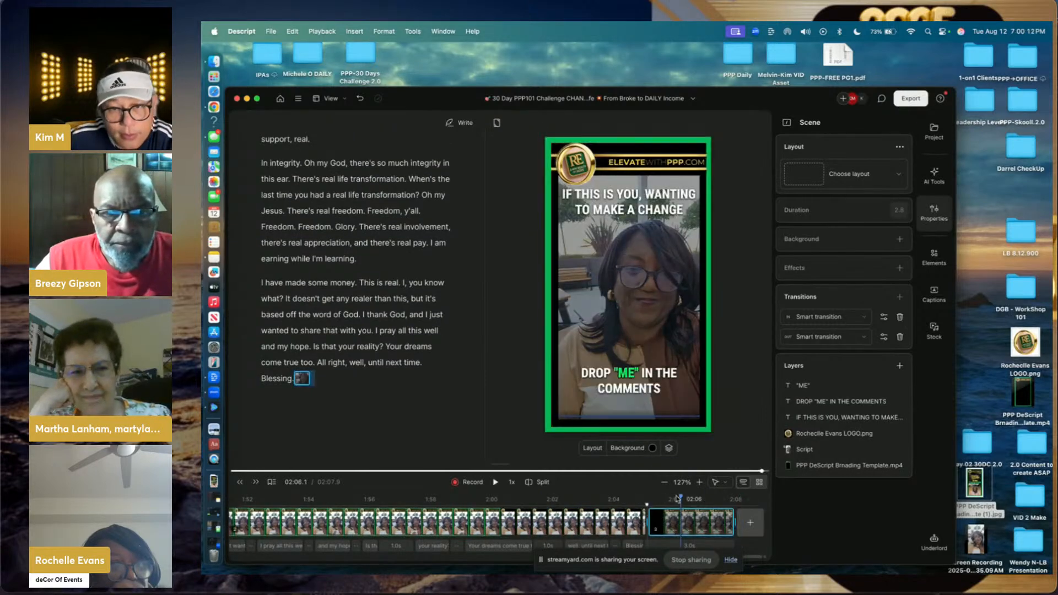
click(633, 269)
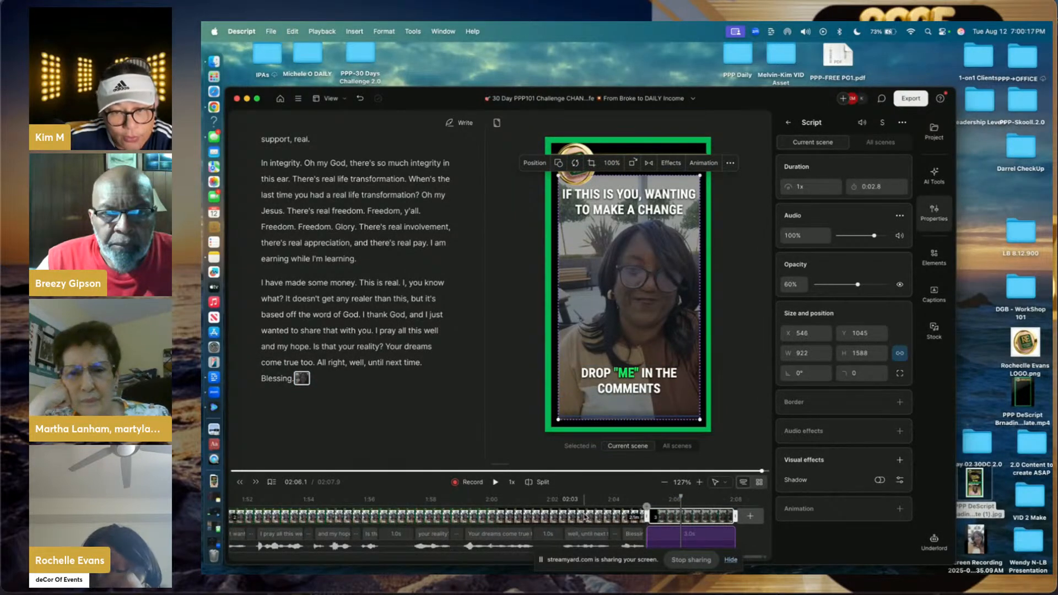
click(612, 211)
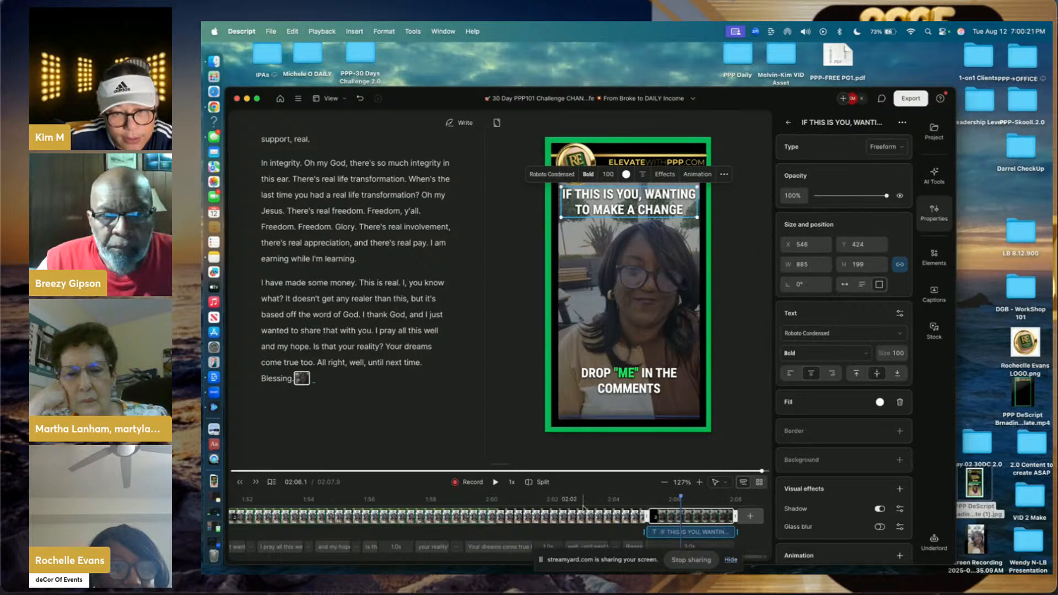
click(549, 528)
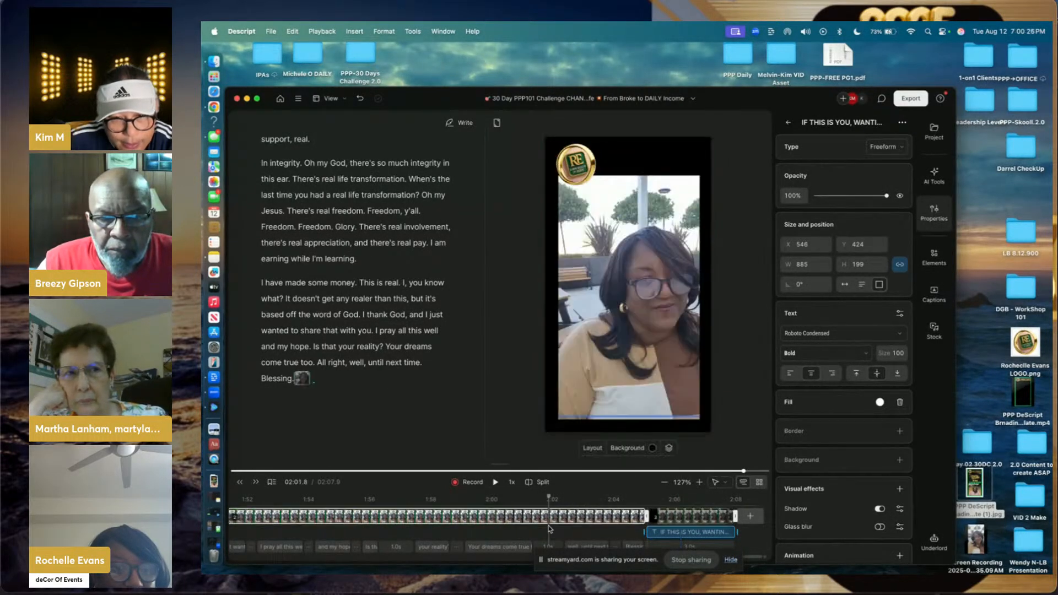
click(531, 484)
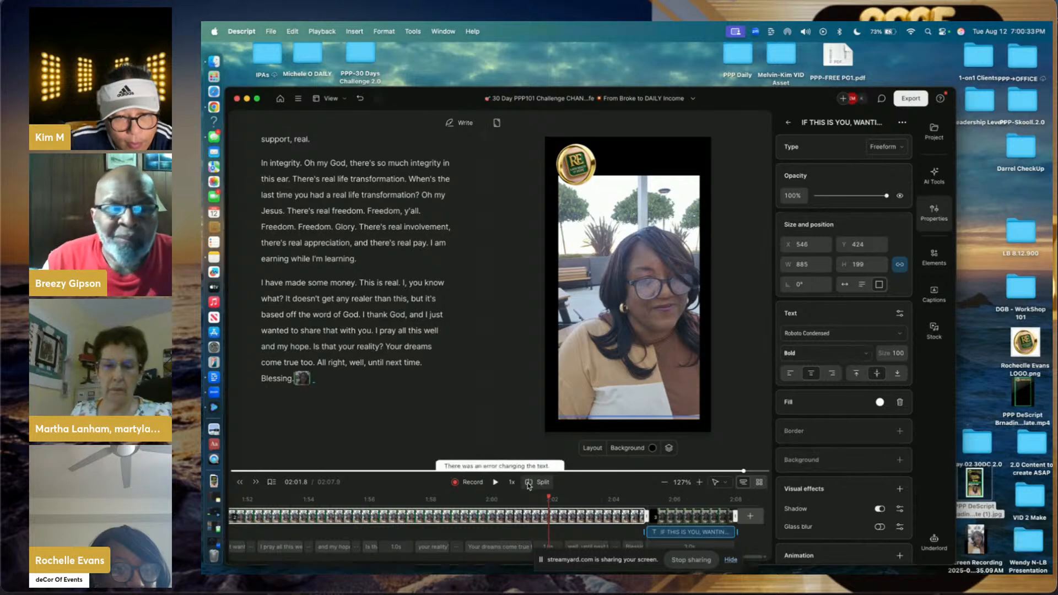
click(575, 514)
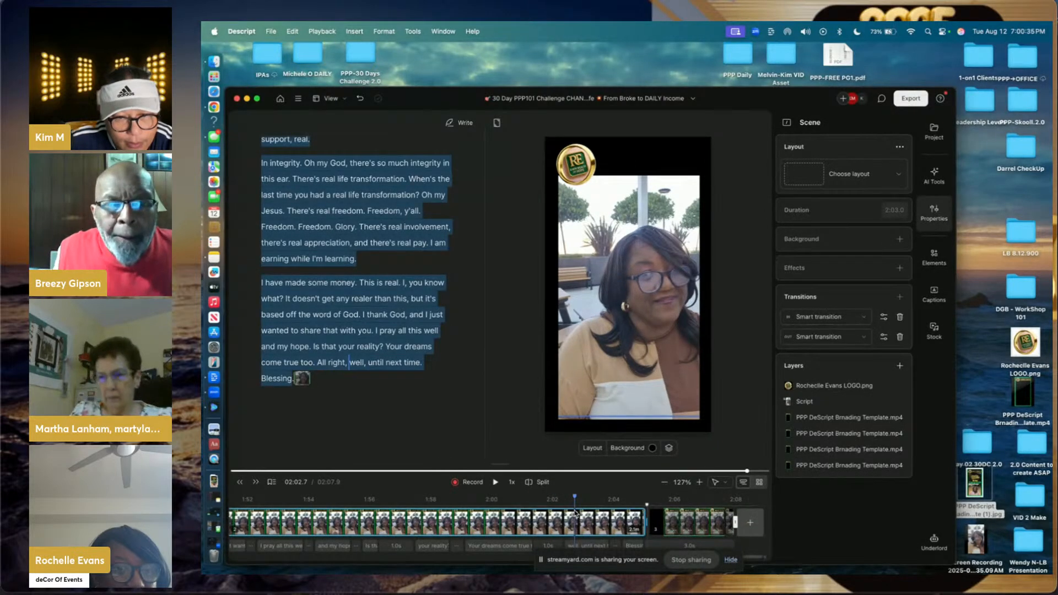
- Split the scene at 02:01.6 so 'well, until next time. Blessing' becomes its own scene
click(542, 521)
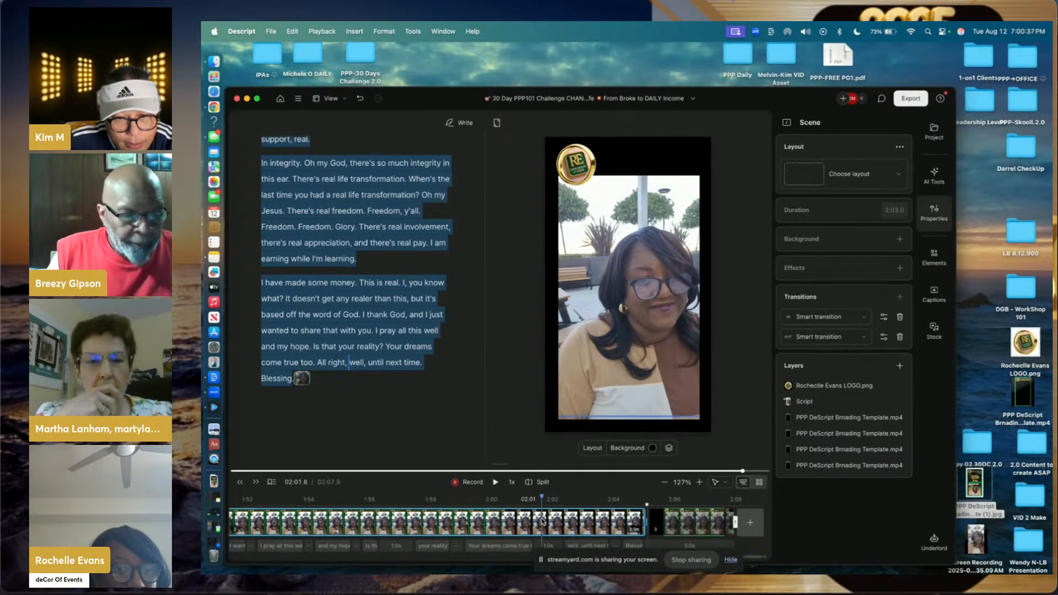
click(537, 482)
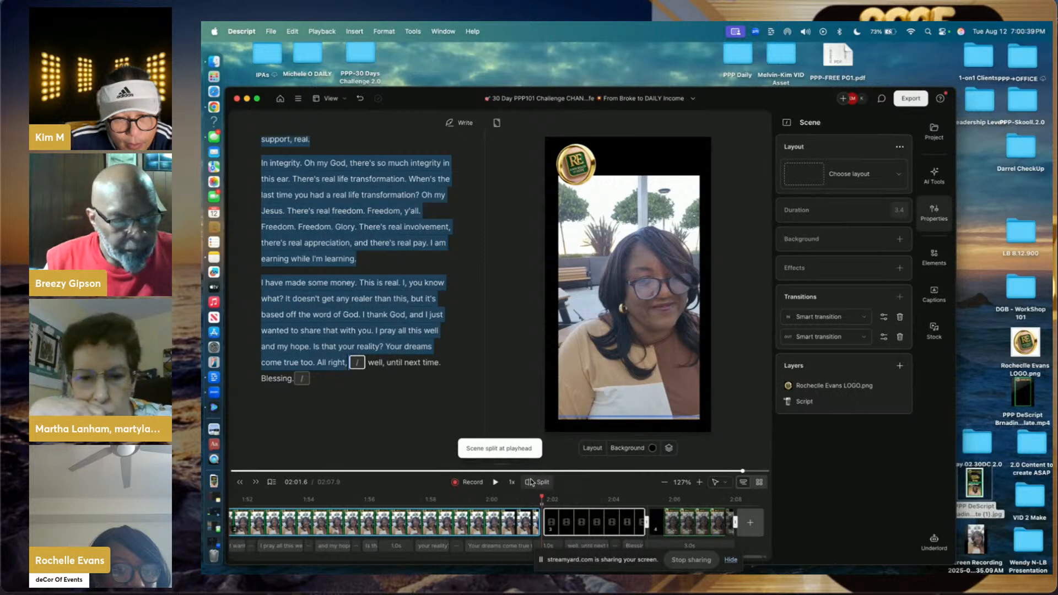
click(599, 518)
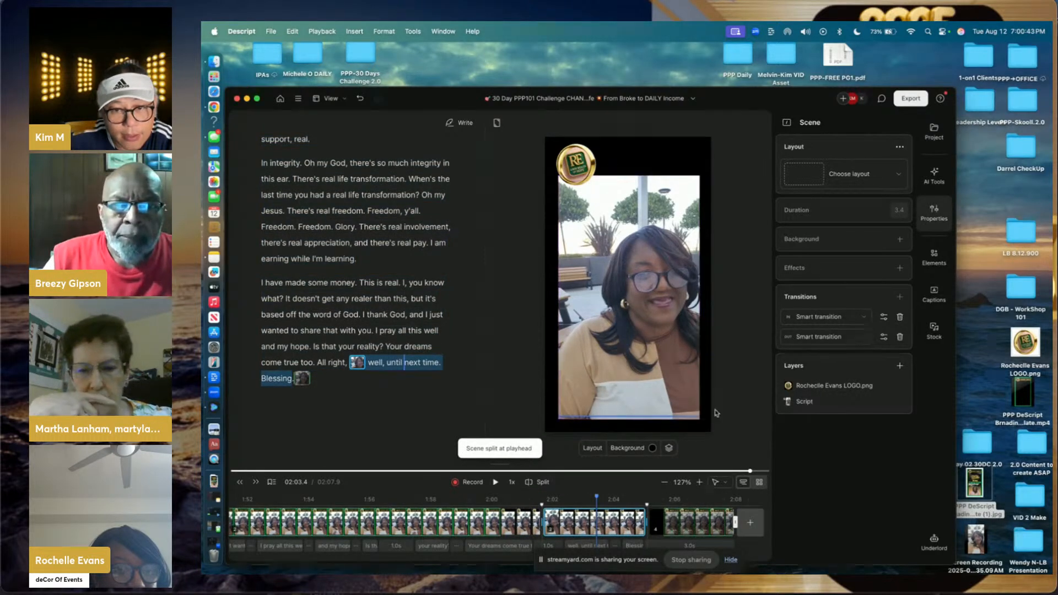
- Cut the 'IF THIS IS YOU, WANTING TO MAKE A CHANGE' headline out of the final branded scene
click(704, 523)
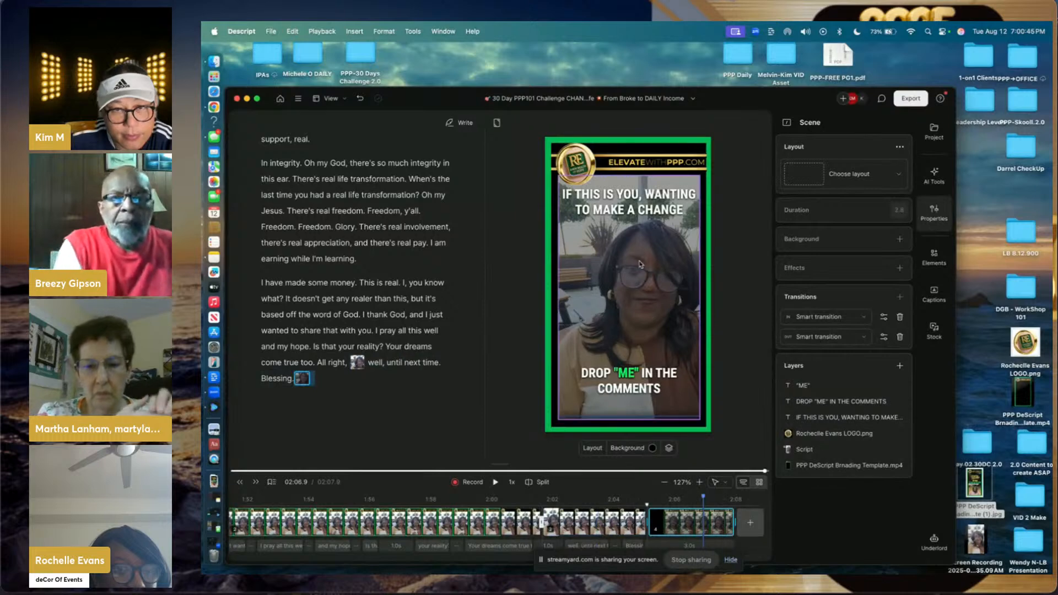
click(642, 211)
right_click(641, 210)
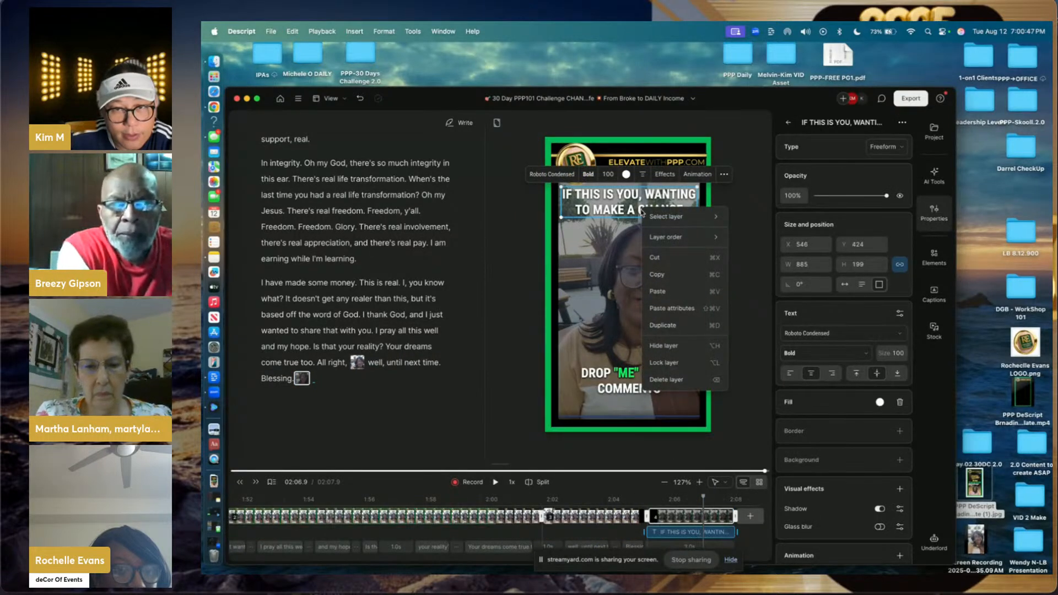
click(666, 380)
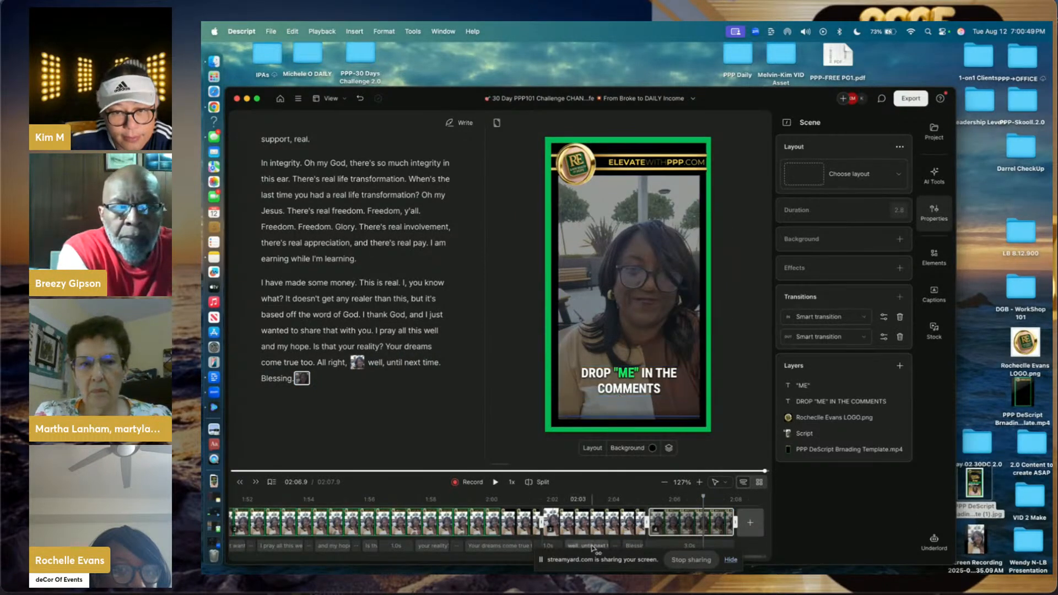
click(592, 306)
click(594, 518)
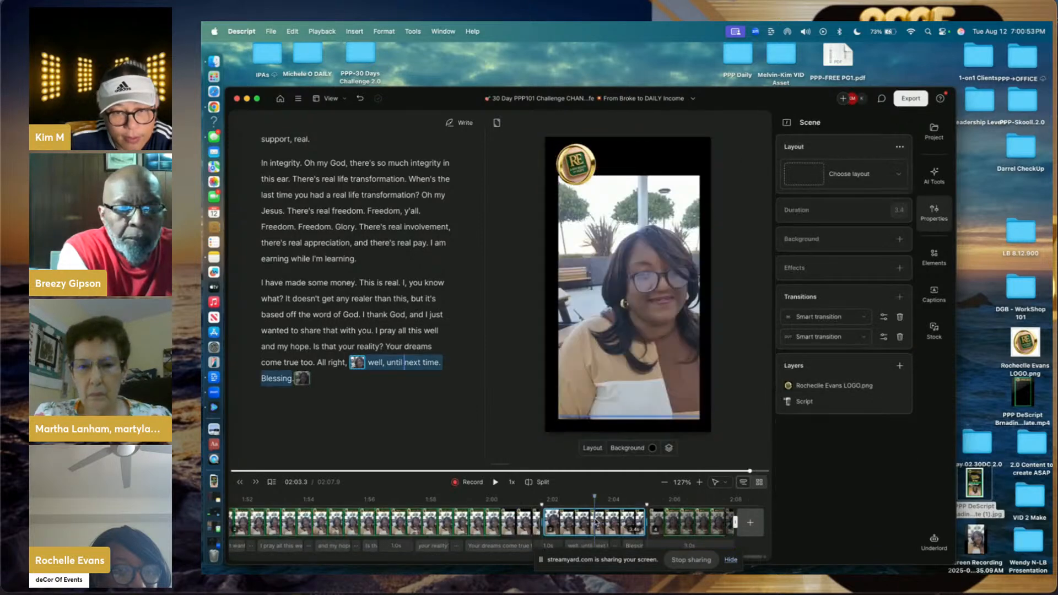
- Paste the headline into the earlier scene and set that clip's video opacity to 60%
right_click(601, 302)
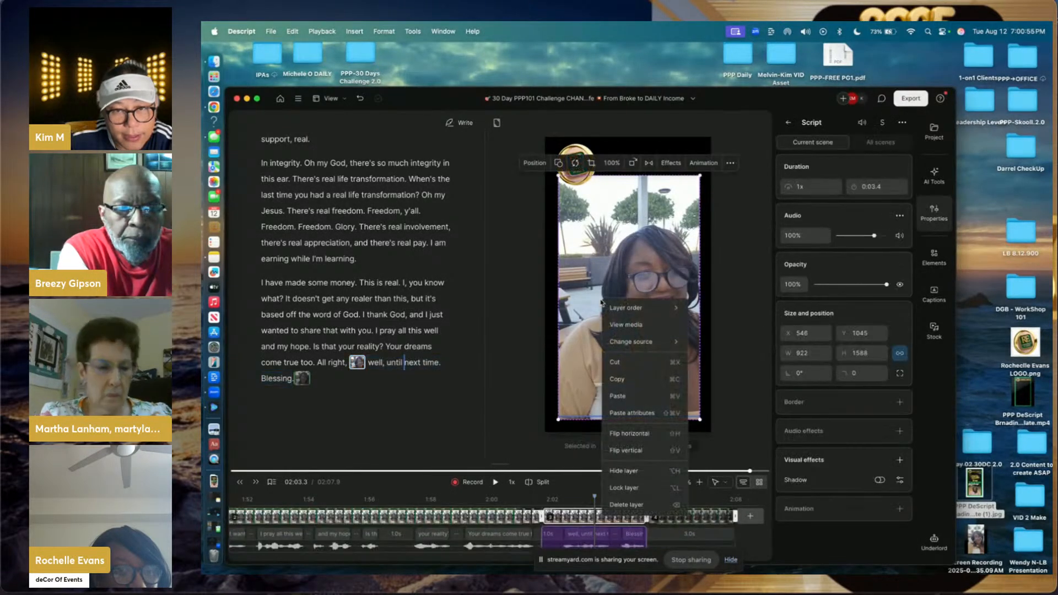
click(617, 394)
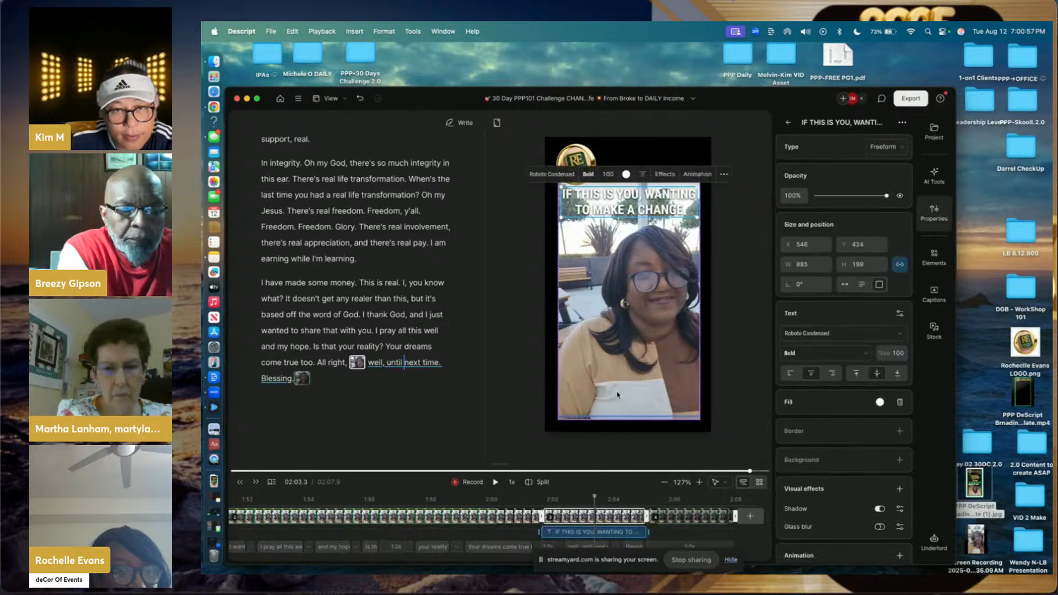
click(628, 292)
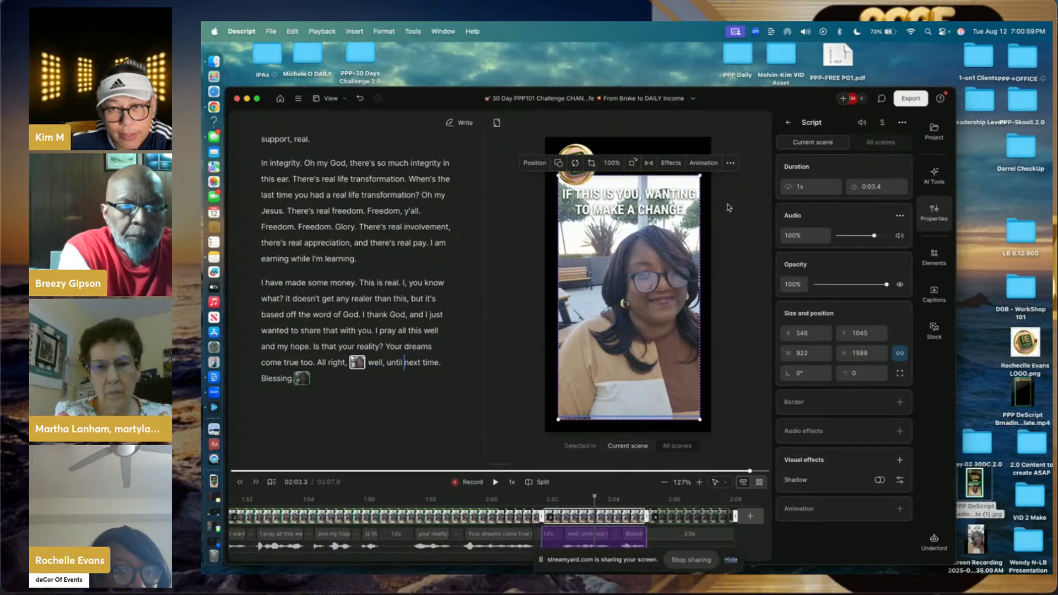
click(731, 164)
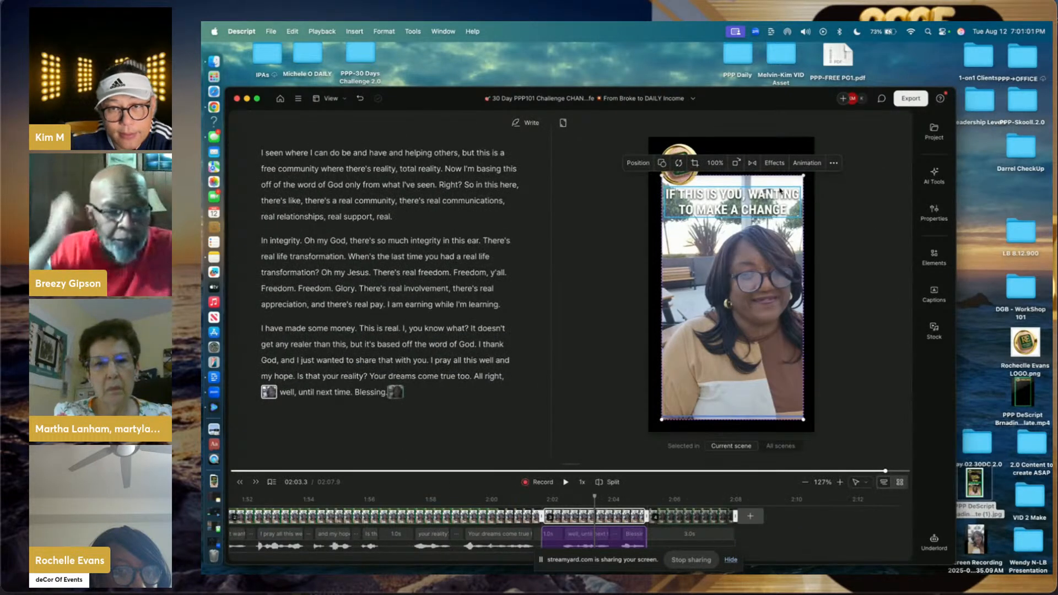
click(835, 164)
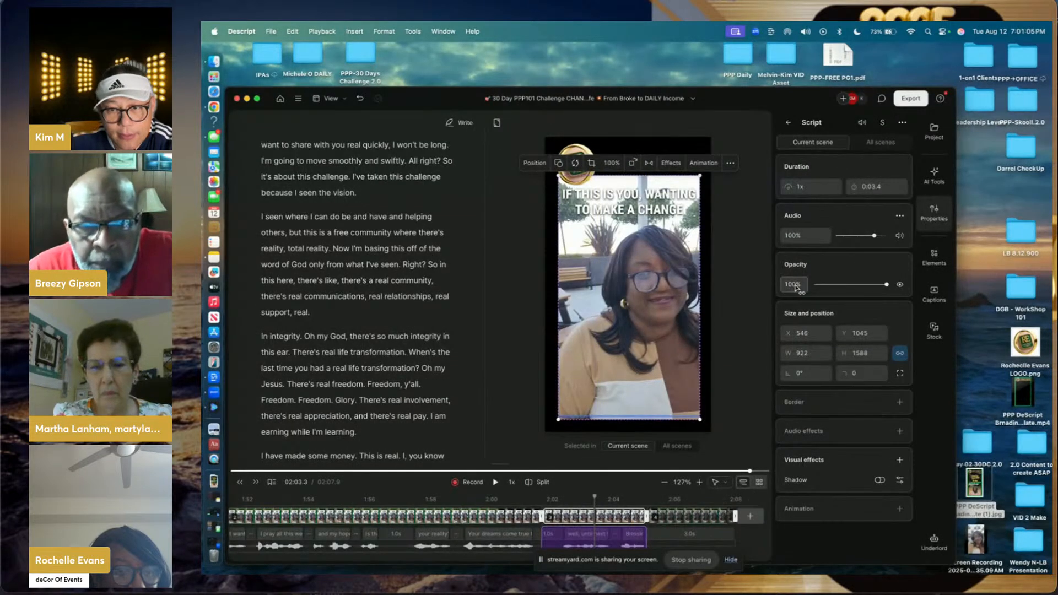
text(60)
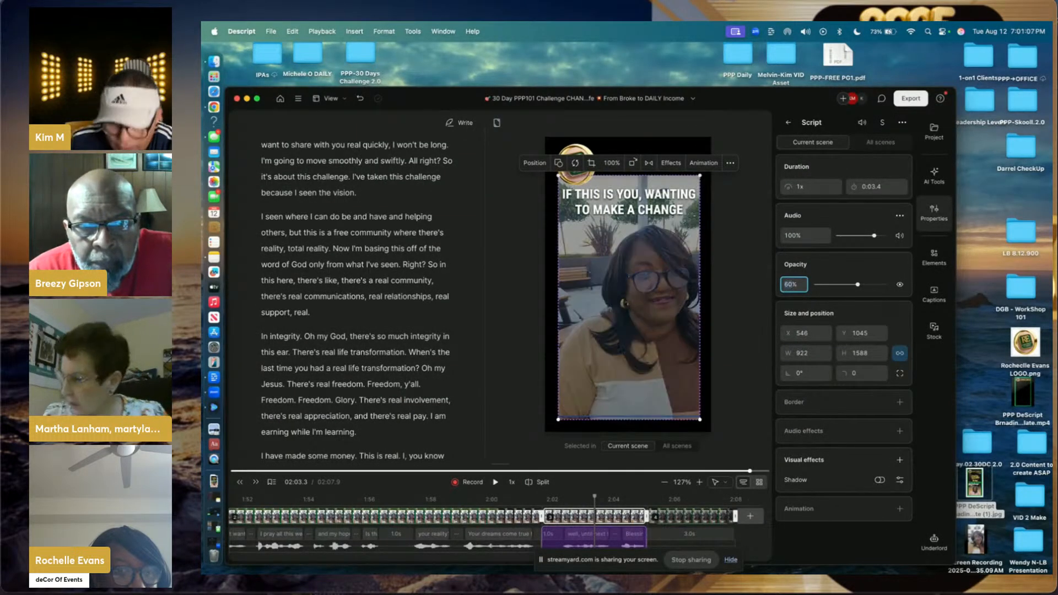
- Move the DROP "ME" IN THE COMMENTS text from the final scene into the earlier scene
click(698, 516)
click(636, 393)
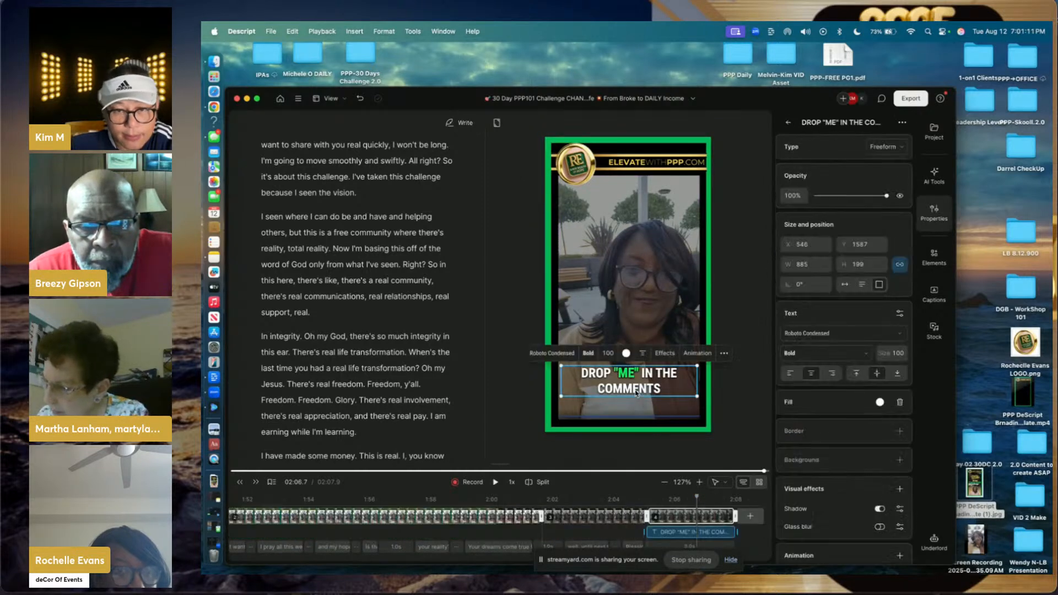
right_click(637, 393)
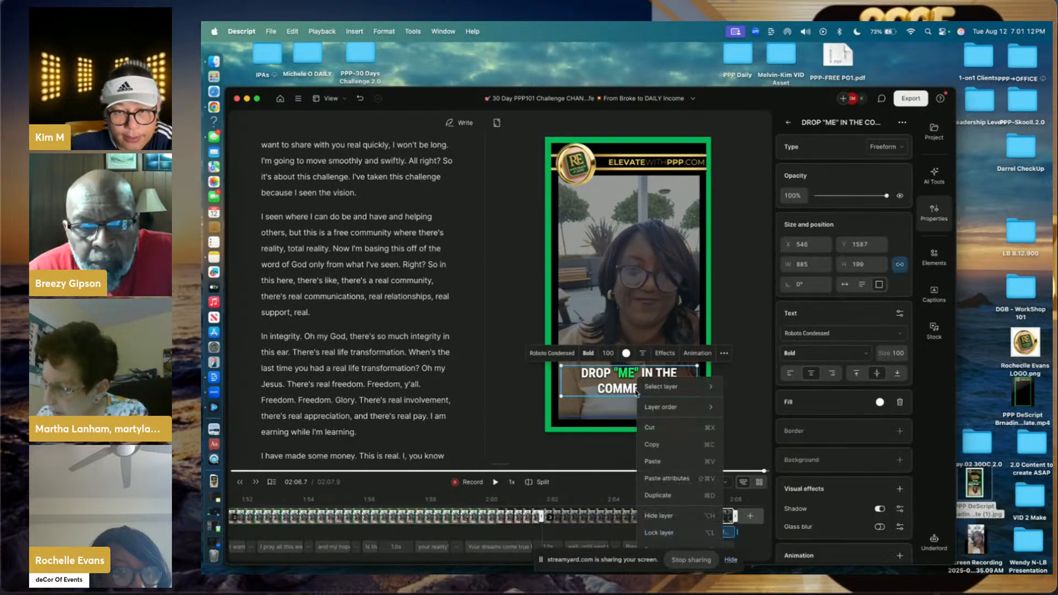
click(667, 428)
click(629, 510)
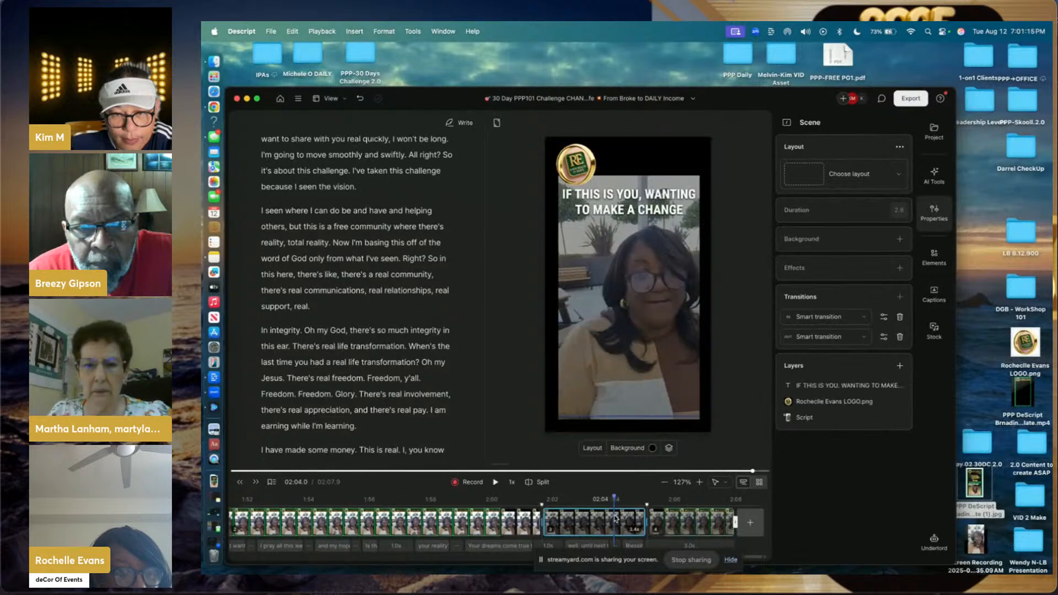
click(613, 356)
right_click(613, 357)
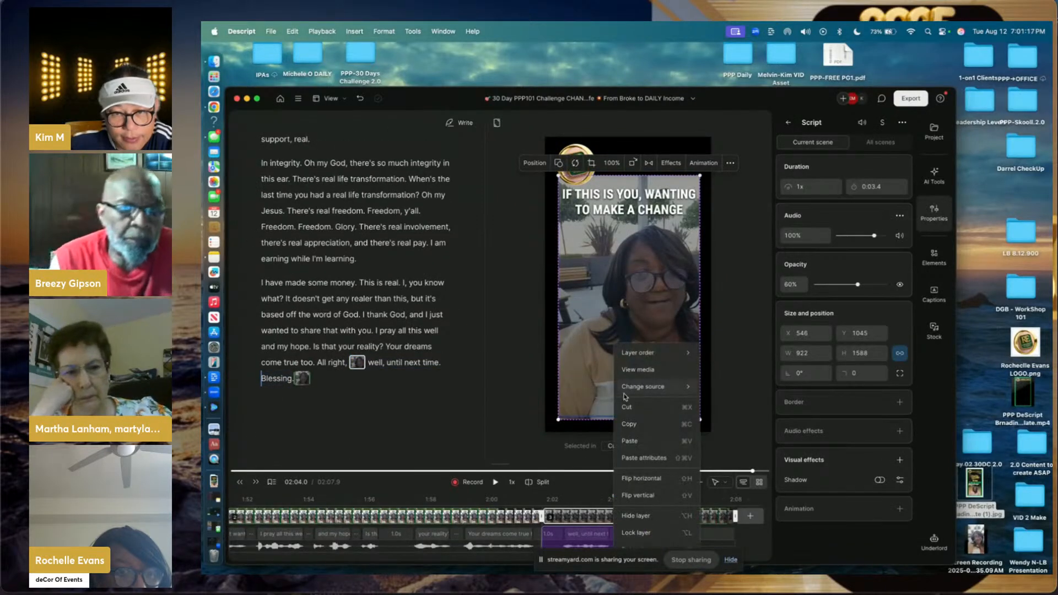
click(629, 441)
- Move the green ME word from the final scene onto the call-to-action in the earlier scene
click(673, 518)
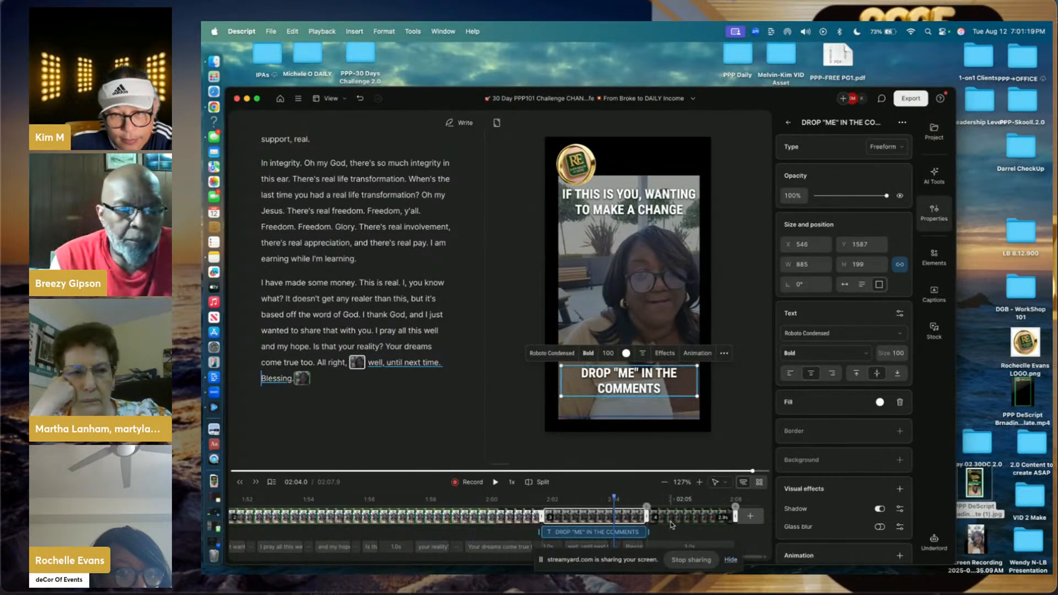
click(625, 387)
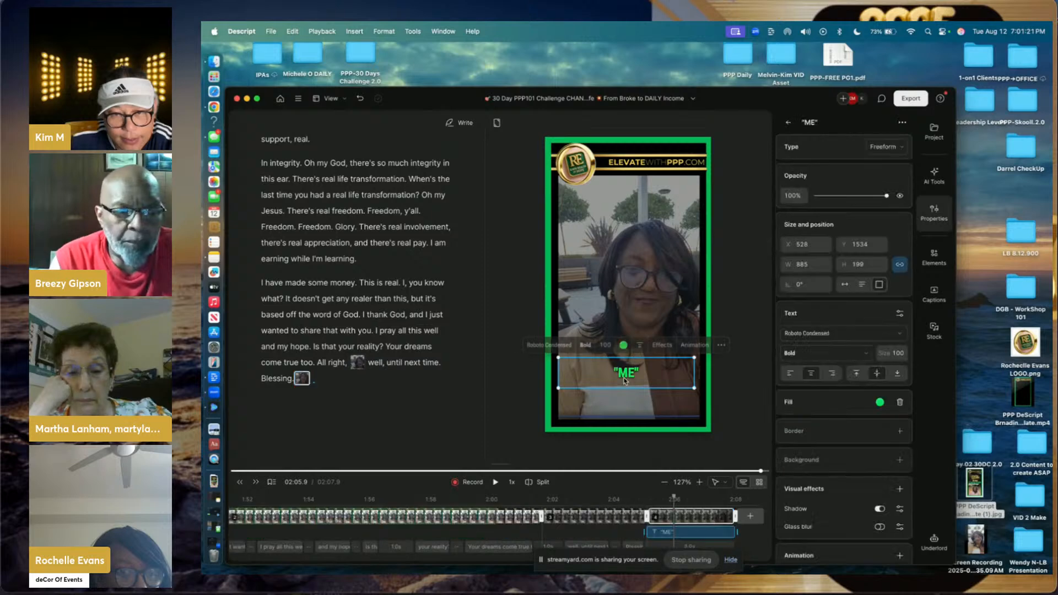
right_click(627, 379)
click(637, 425)
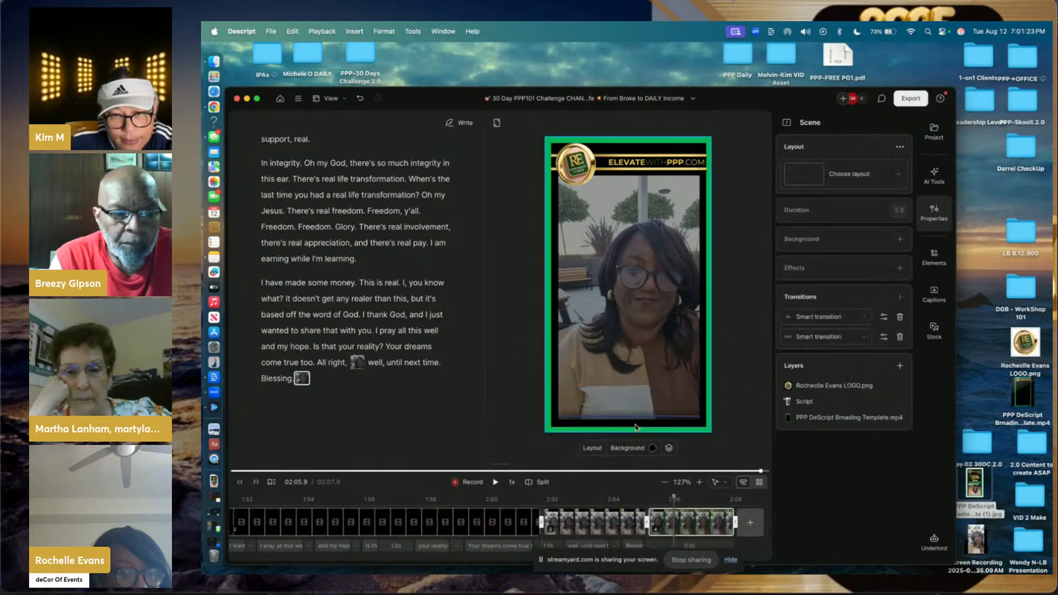
click(609, 522)
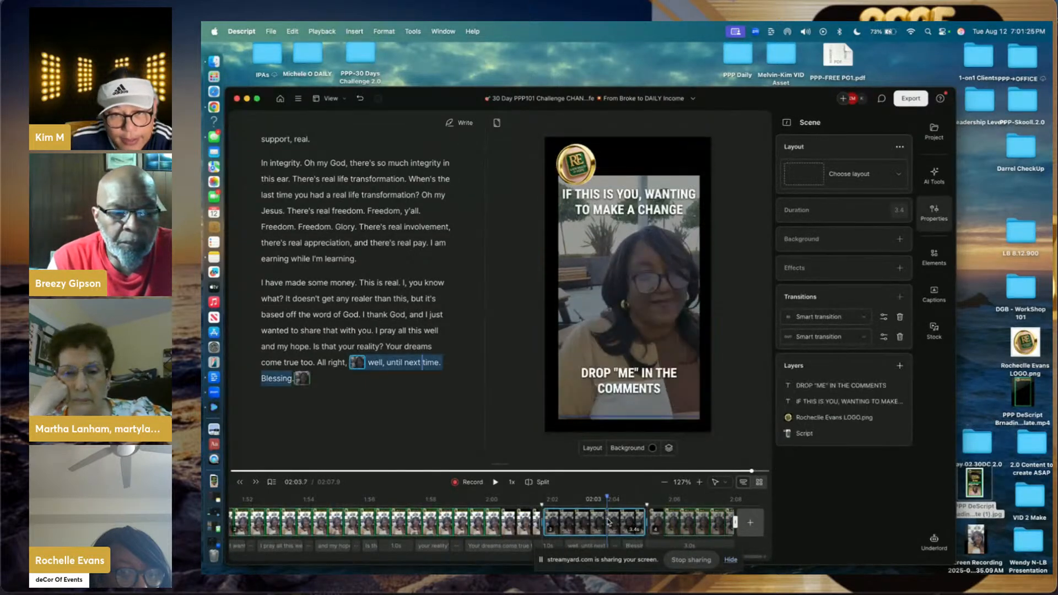
click(625, 389)
right_click(625, 388)
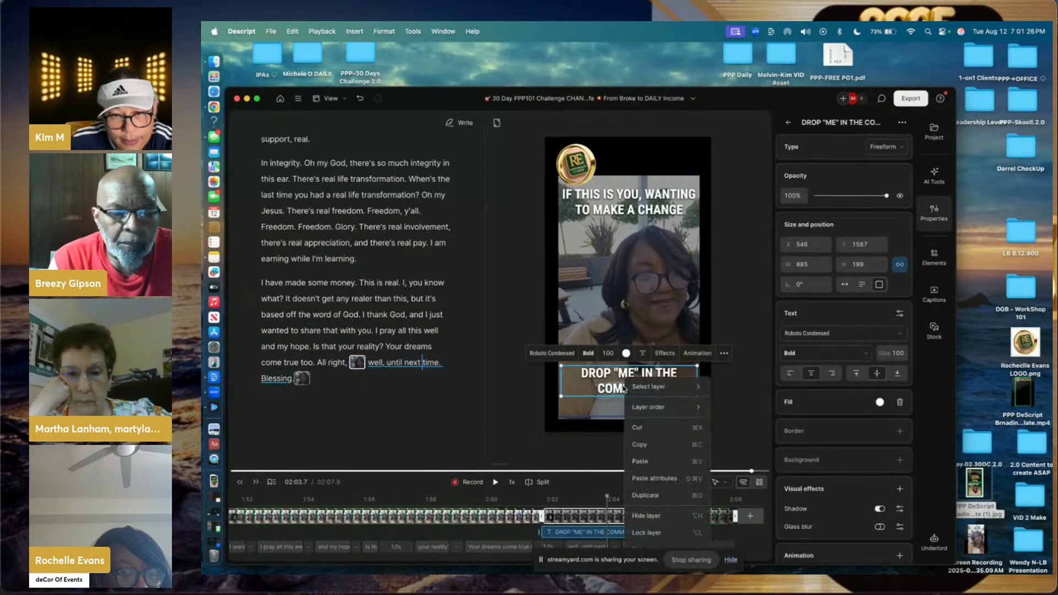
click(640, 462)
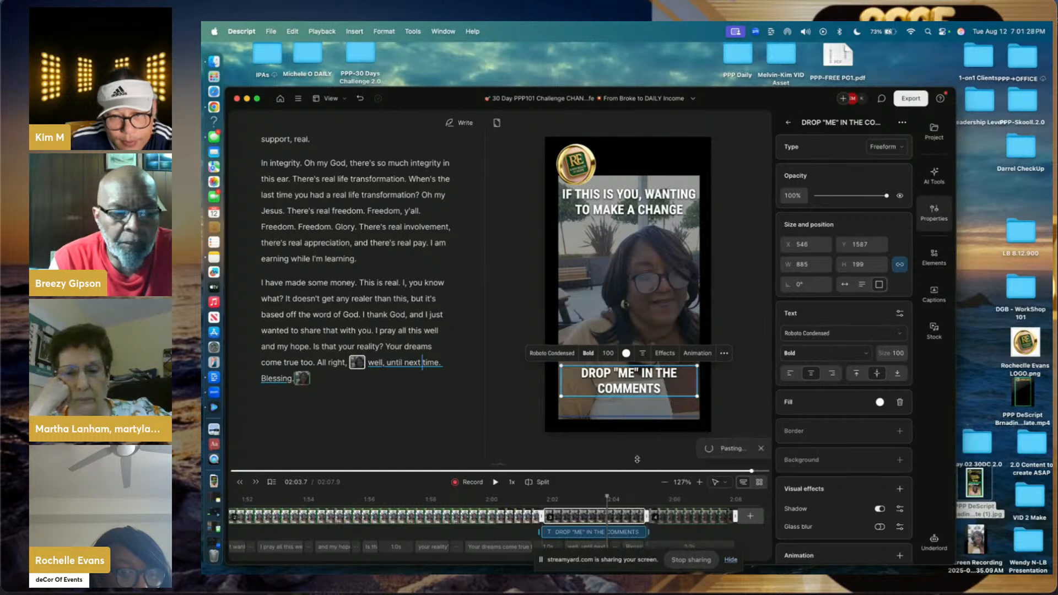
- Drag the call-to-action text higher in the frame and delete the now-empty final scene
click(633, 394)
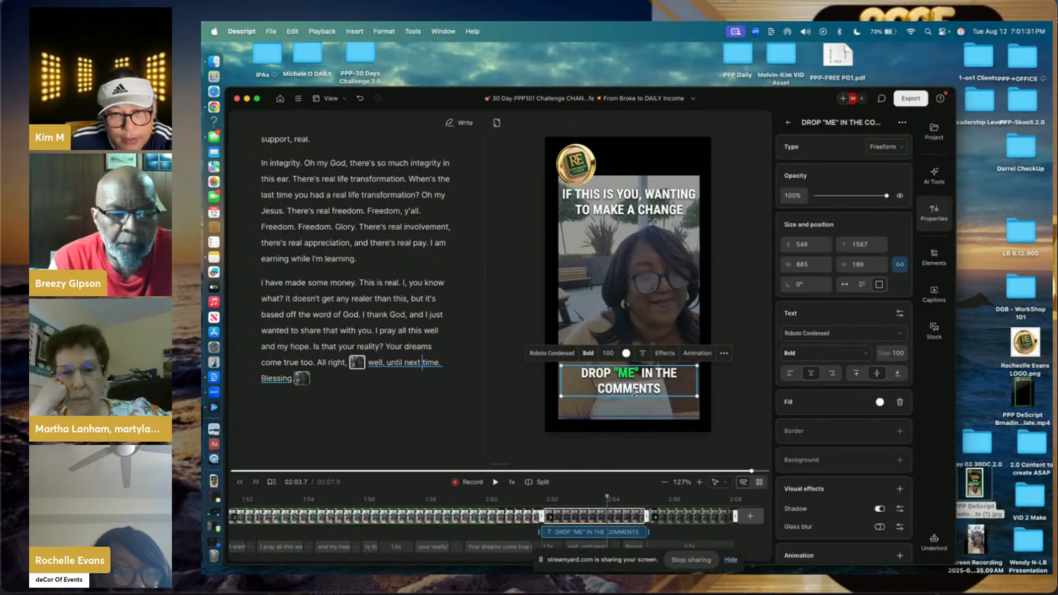
drag(635, 390, 629, 357)
click(628, 378)
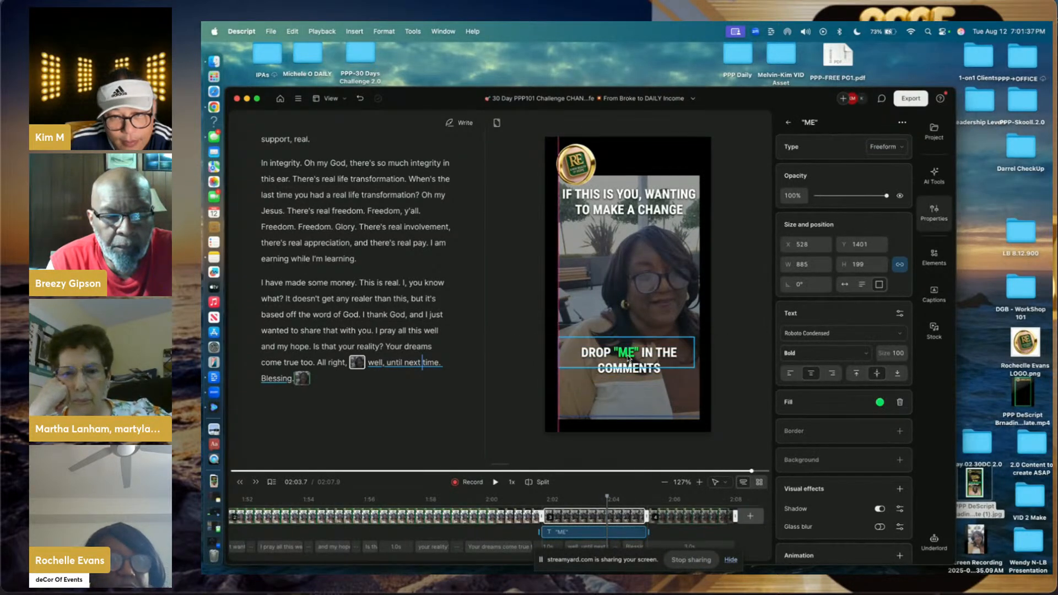
click(633, 439)
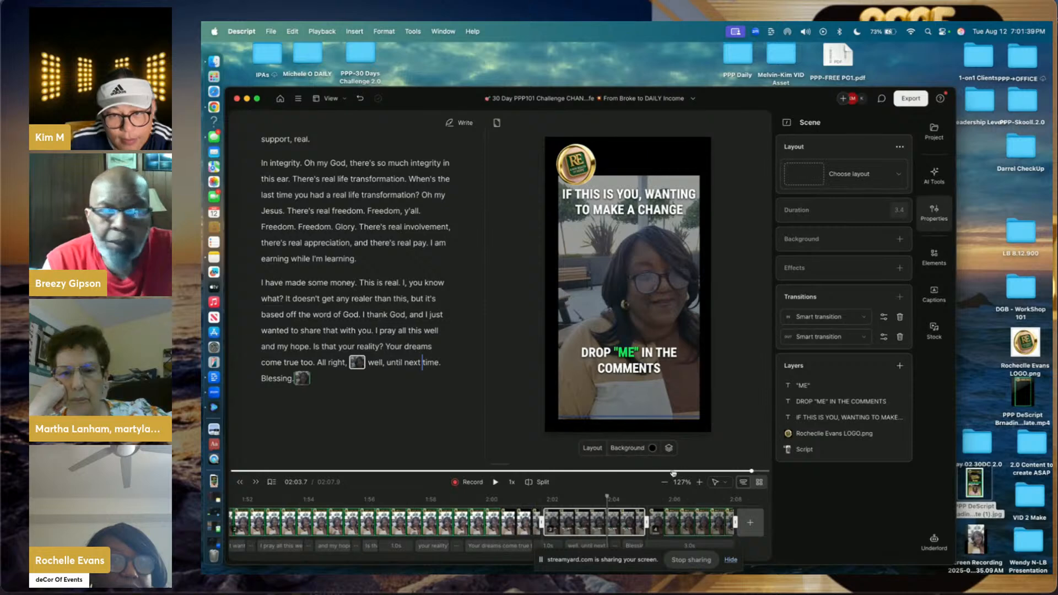
click(697, 522)
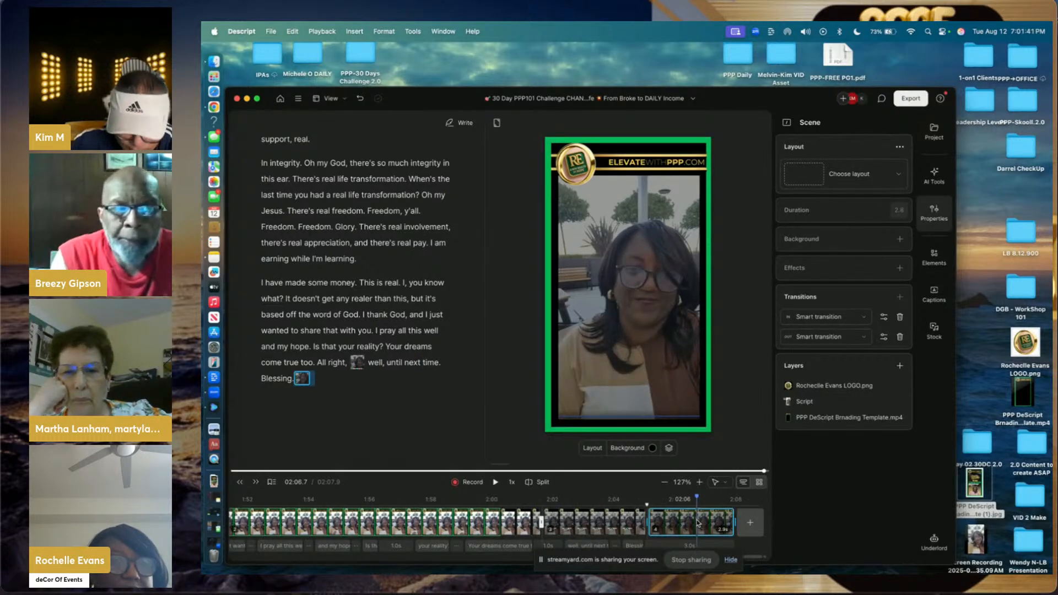
key(BackSpace)
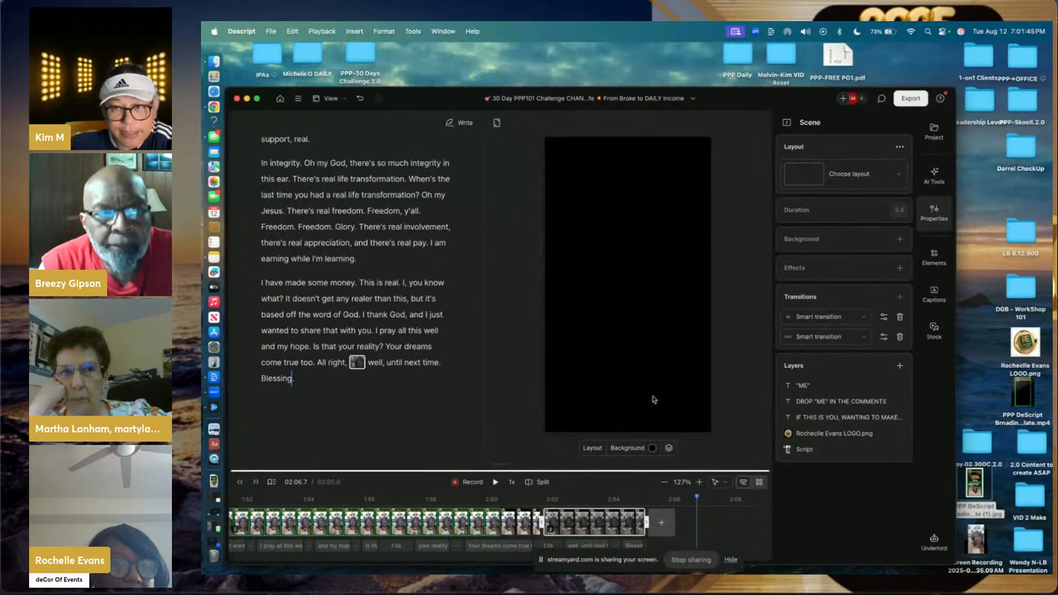
- Apply the Bold Italic: Green caption style to all scenes and return to the video's start
click(932, 289)
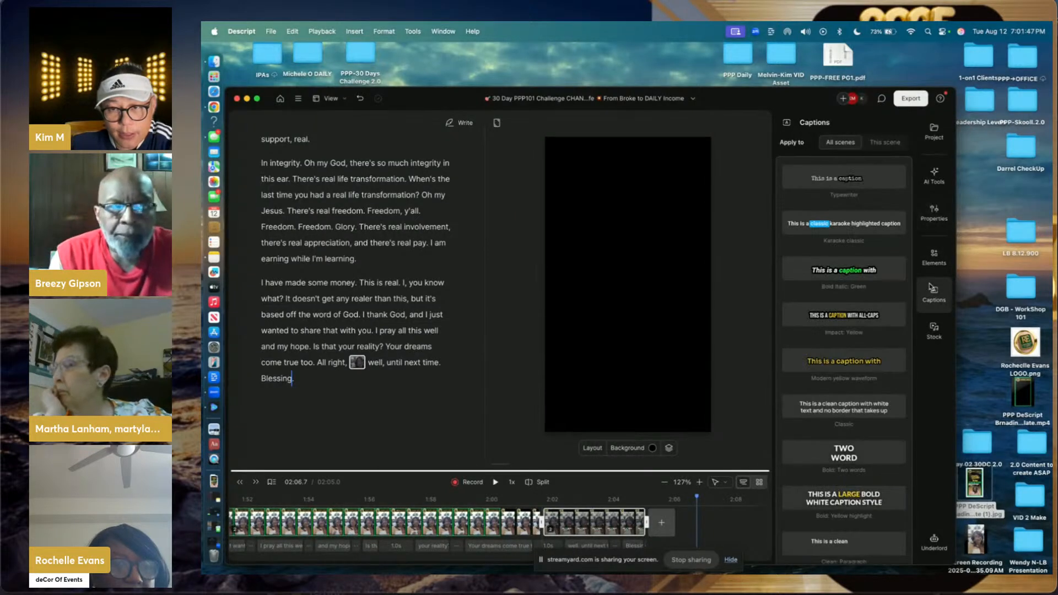
click(866, 276)
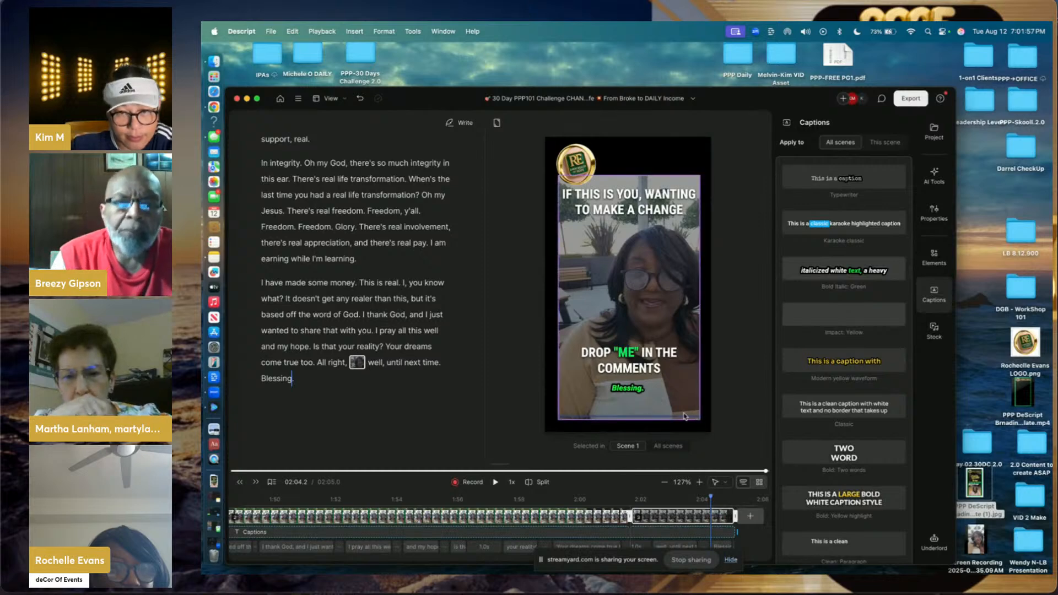
scroll(542, 531, left, 15)
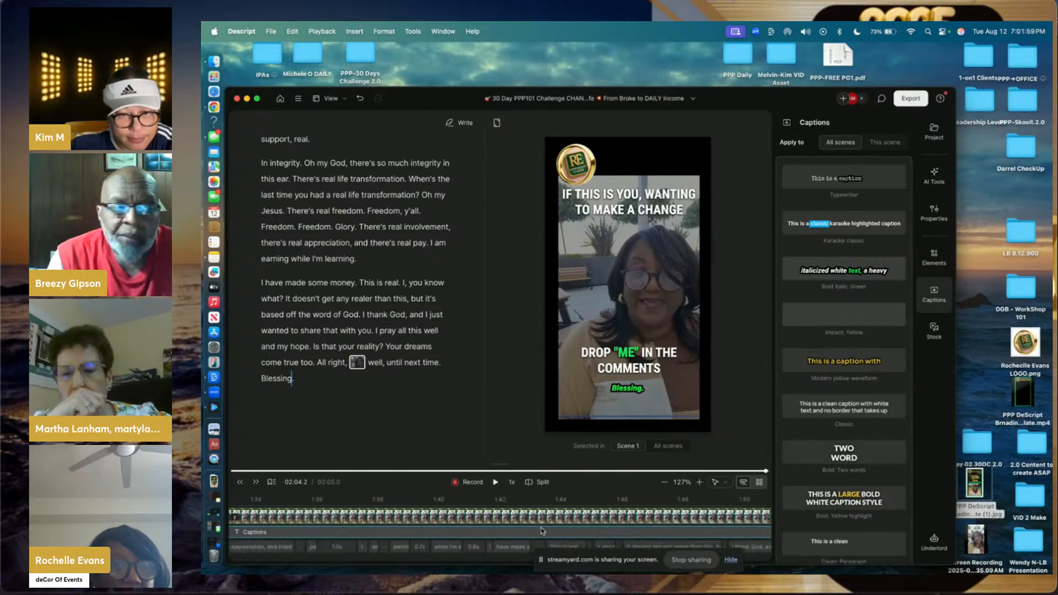
scroll(542, 531, left, 5)
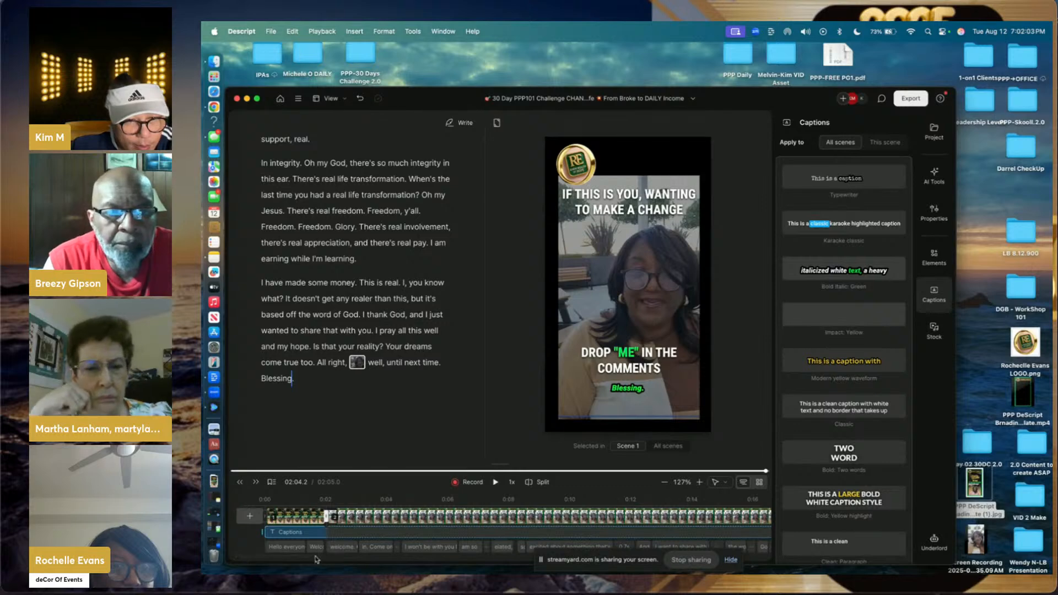
click(295, 532)
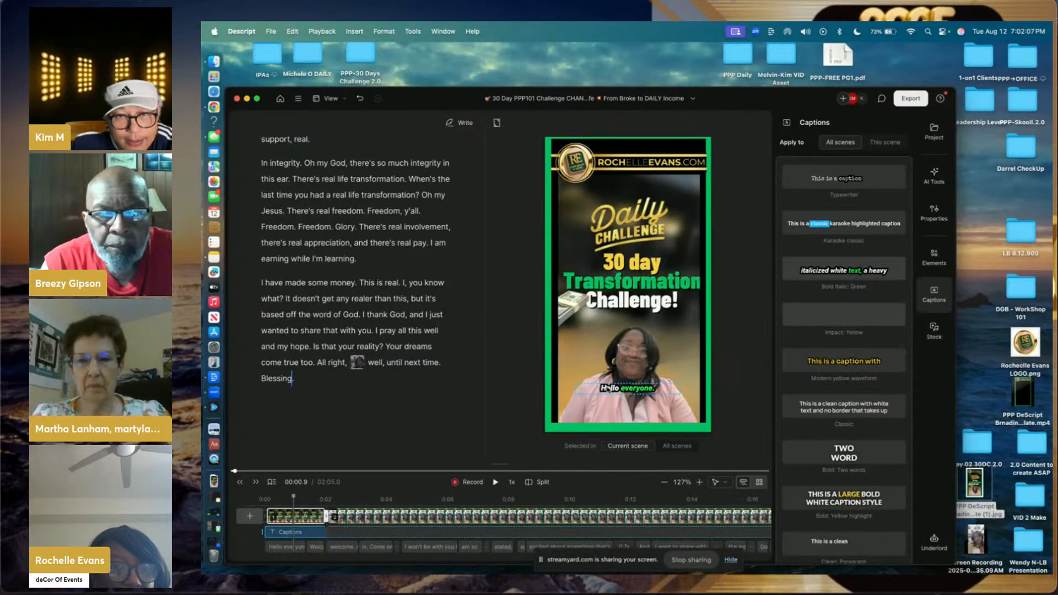
- Set the 'Hello everyone.' caption to size 100 and widen its box on both sides
click(607, 388)
drag(575, 393, 558, 405)
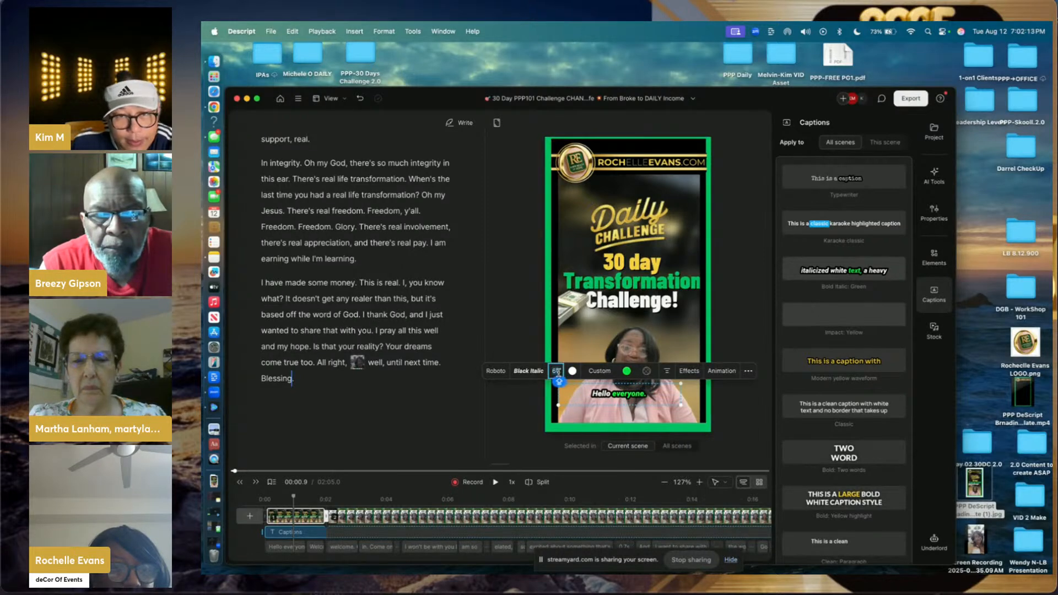
text(00)
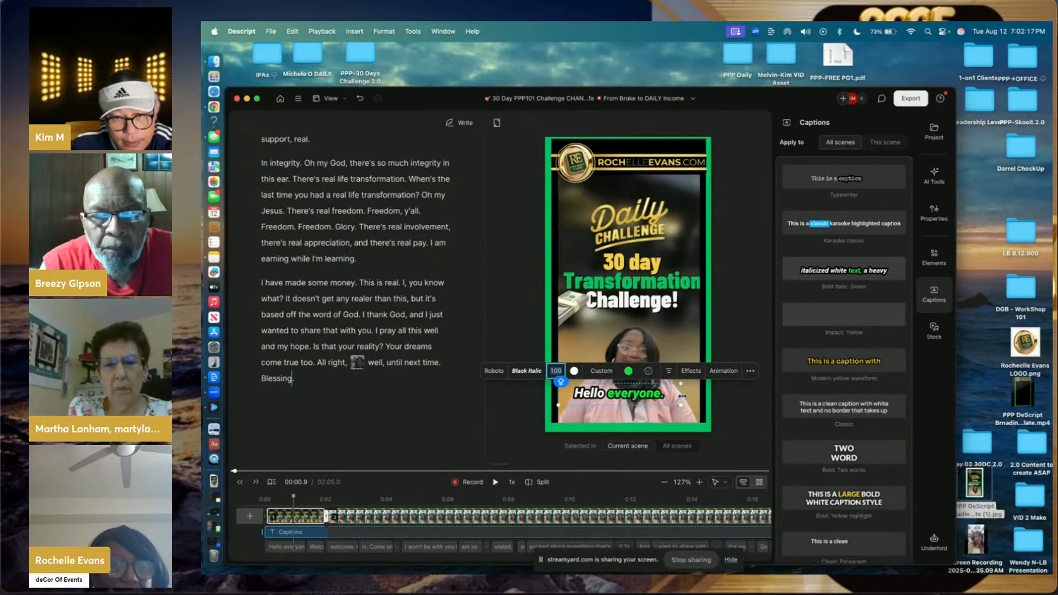
drag(682, 396, 707, 395)
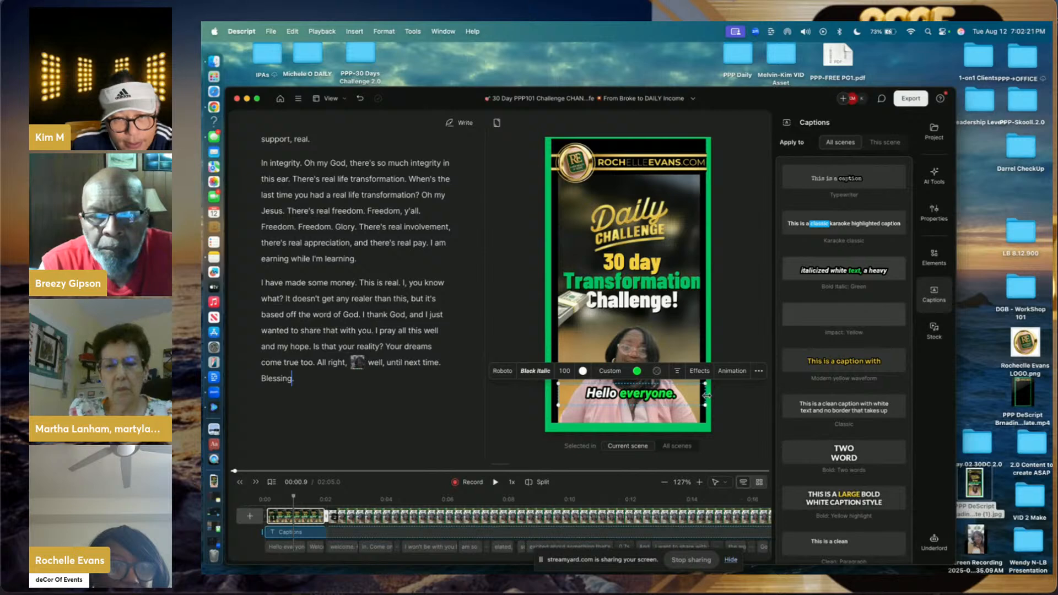
drag(558, 395, 553, 395)
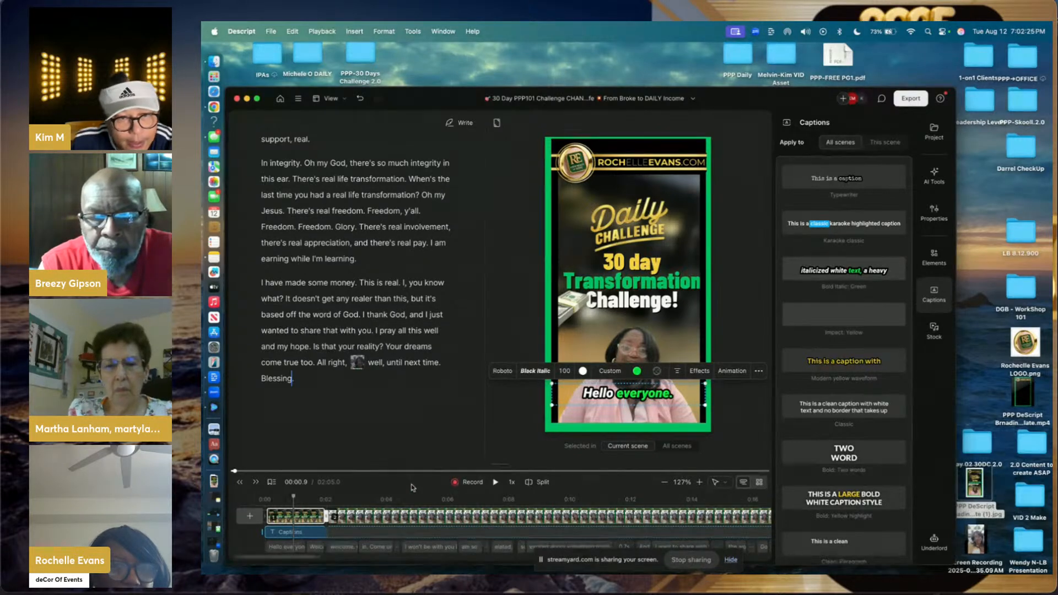
- Play the opening from the very start to check the enlarged caption
click(280, 499)
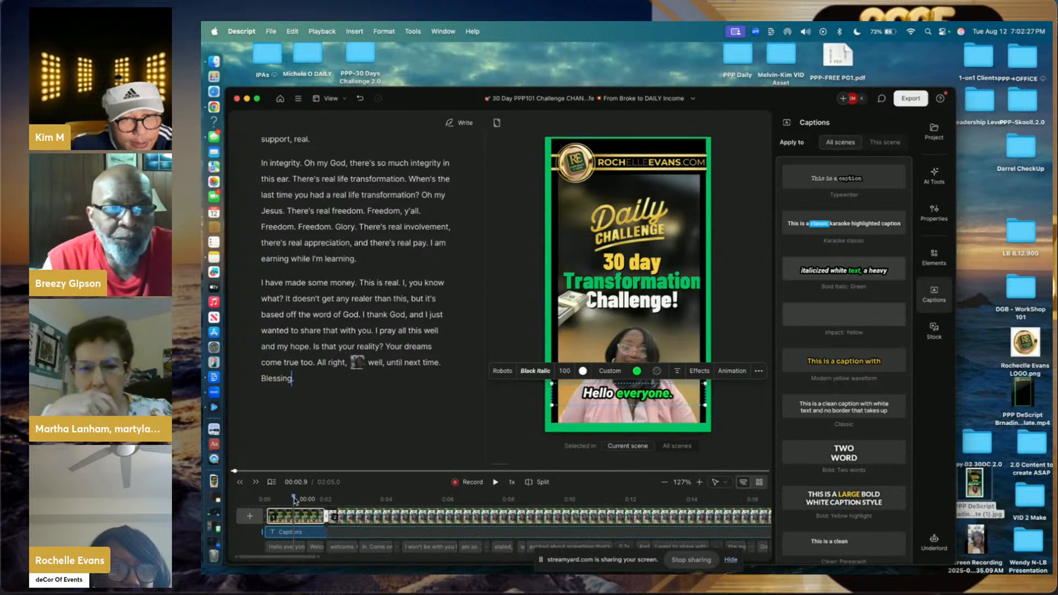
drag(279, 500, 268, 500)
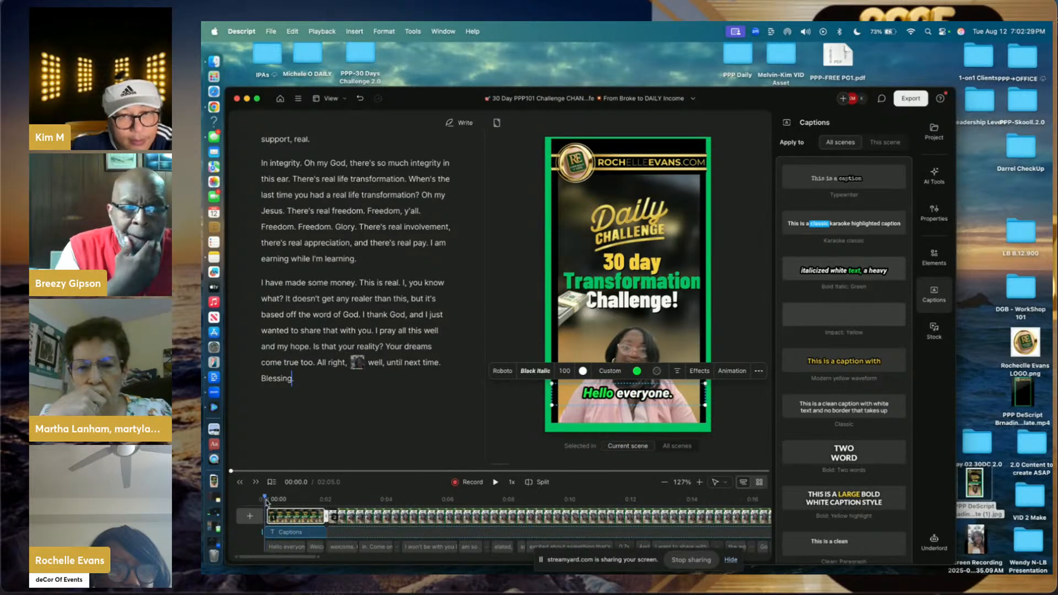
click(495, 483)
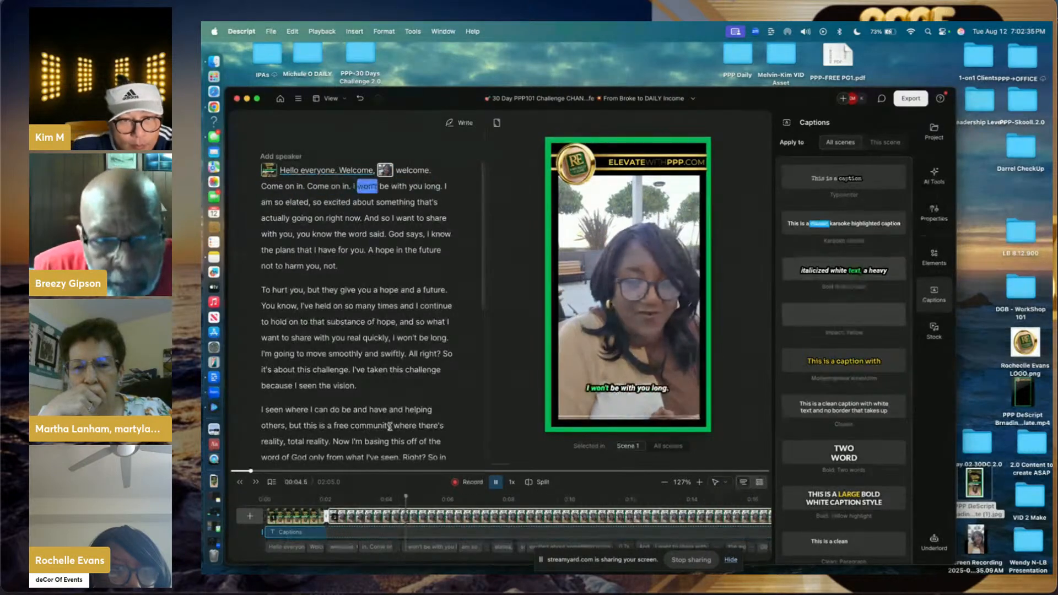
click(394, 513)
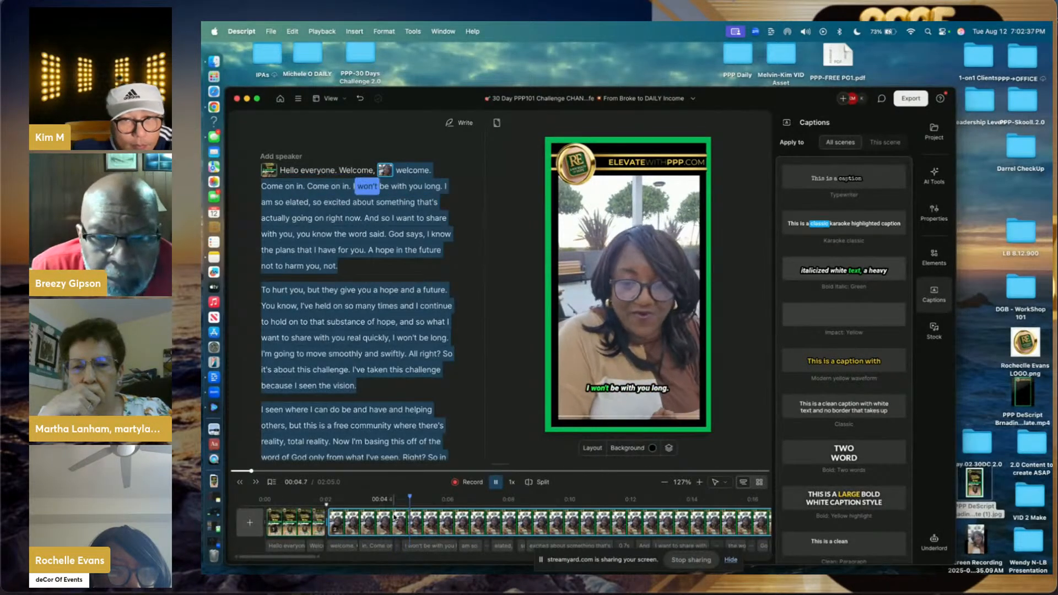
click(496, 483)
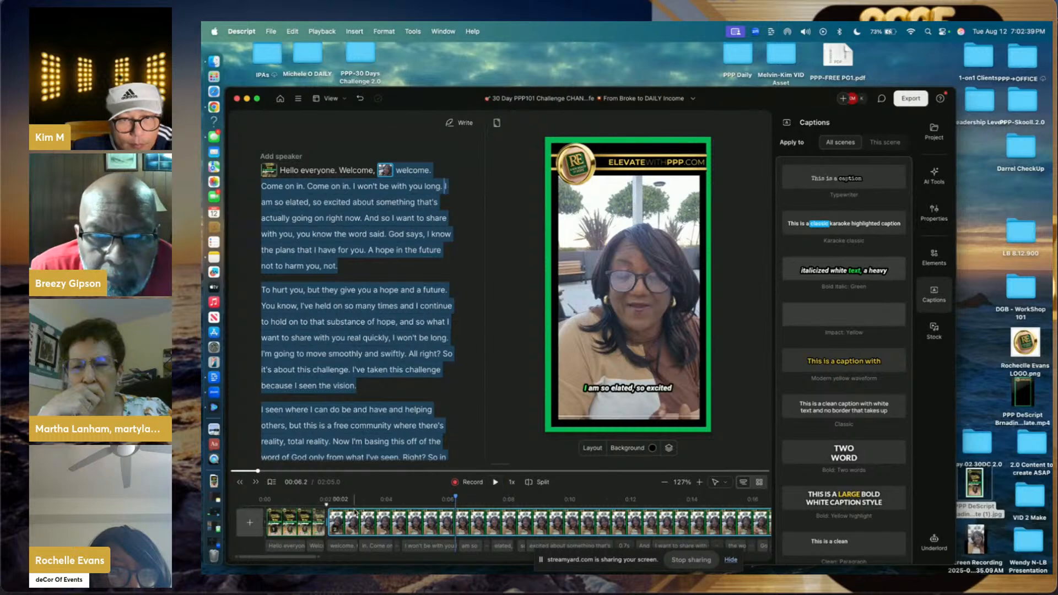
click(384, 500)
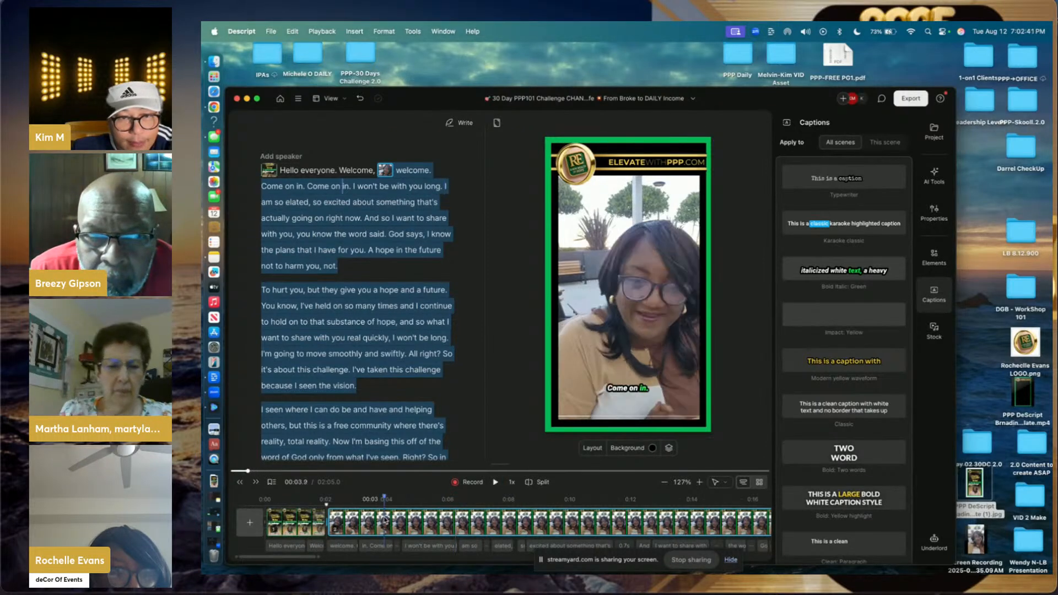
- Set the 'Come on in.' caption to size 100 and widen its box to the green border
click(623, 389)
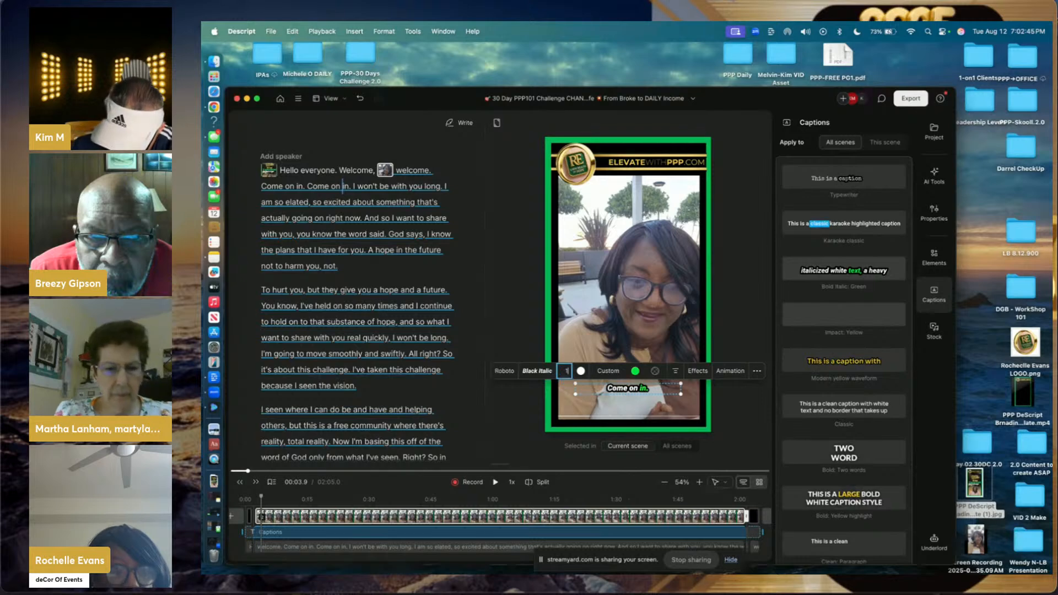
click(564, 370)
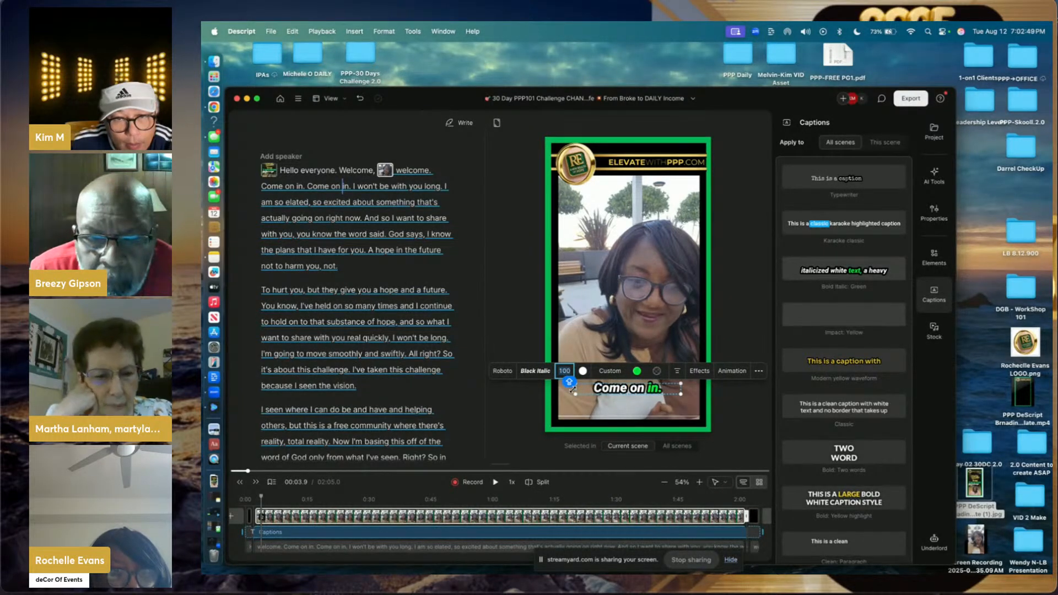
drag(574, 391, 550, 397)
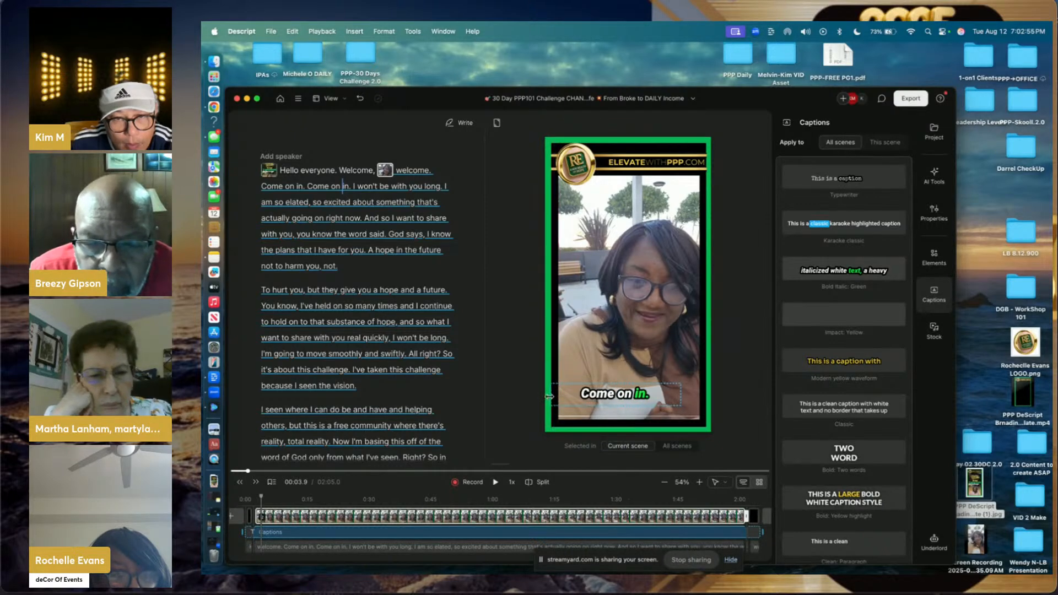
drag(681, 394, 705, 394)
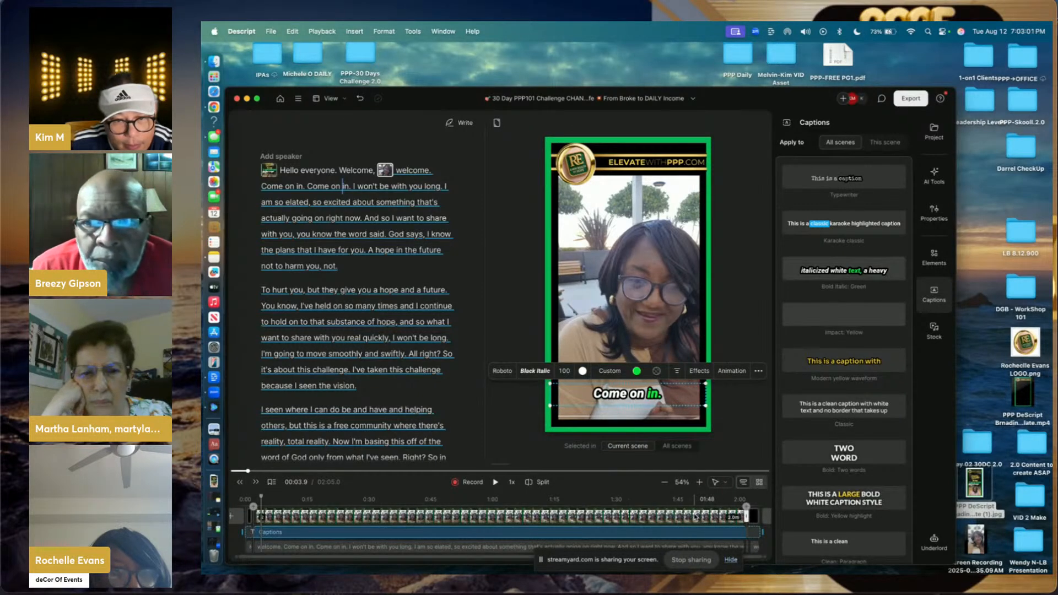
scroll(696, 516, right, 2)
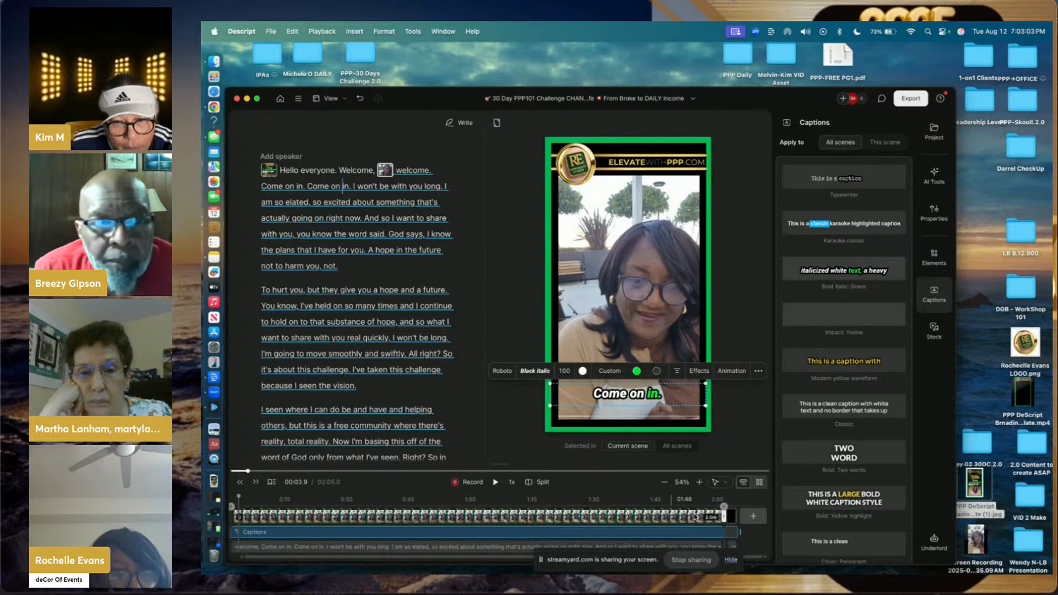
- Scrub through the timeline passages and return to the beginning of the video
click(667, 518)
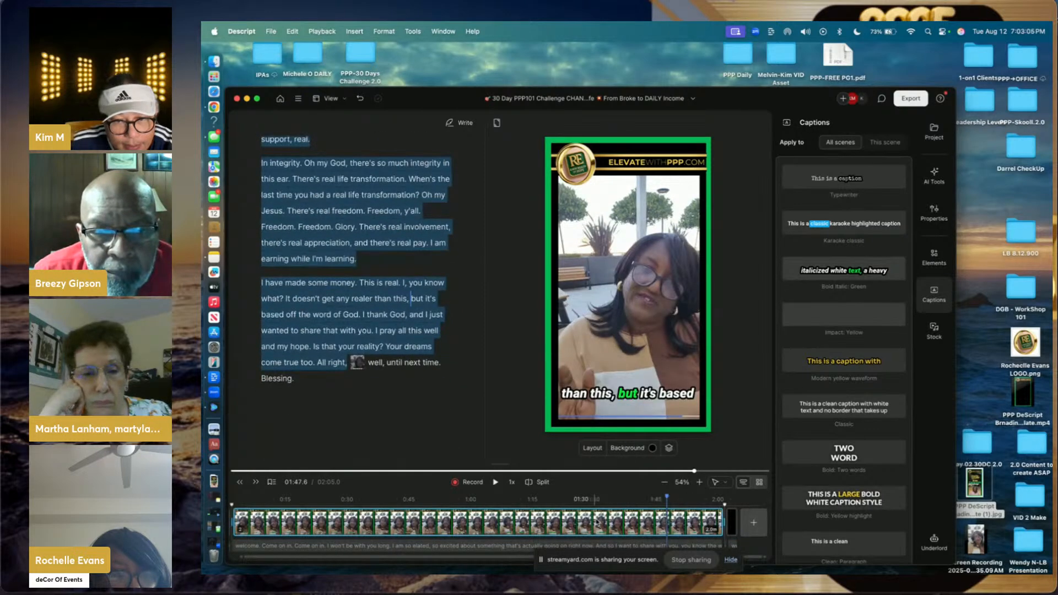
click(572, 529)
click(495, 534)
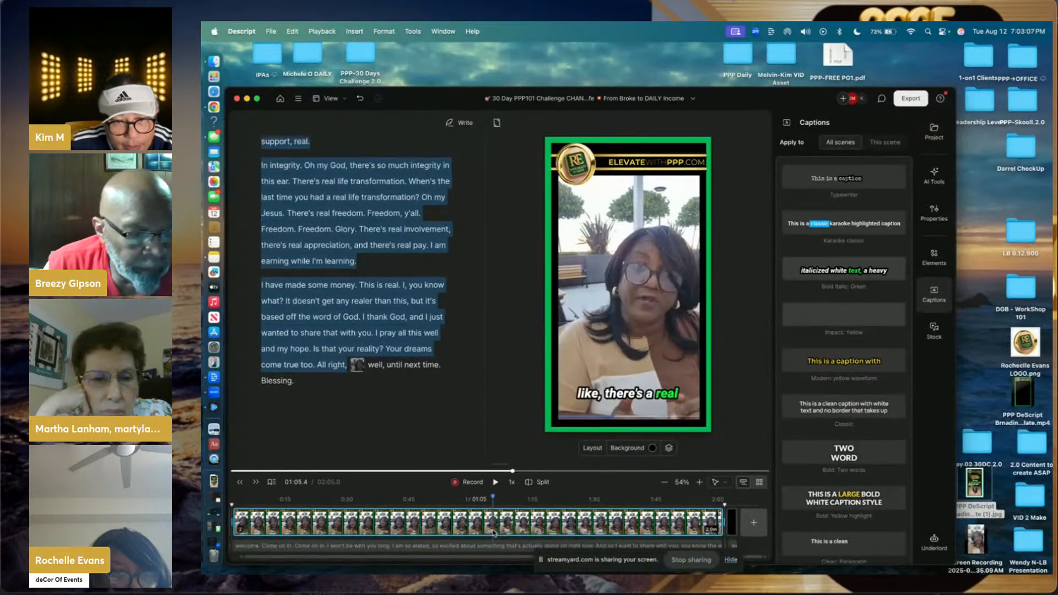
scroll(495, 534, left, 2)
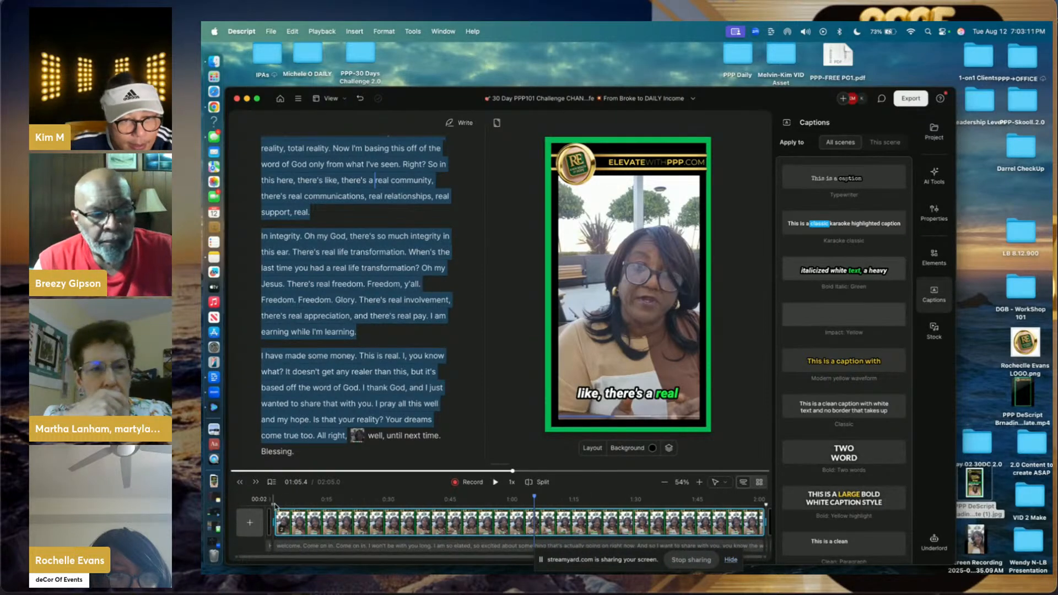
click(265, 541)
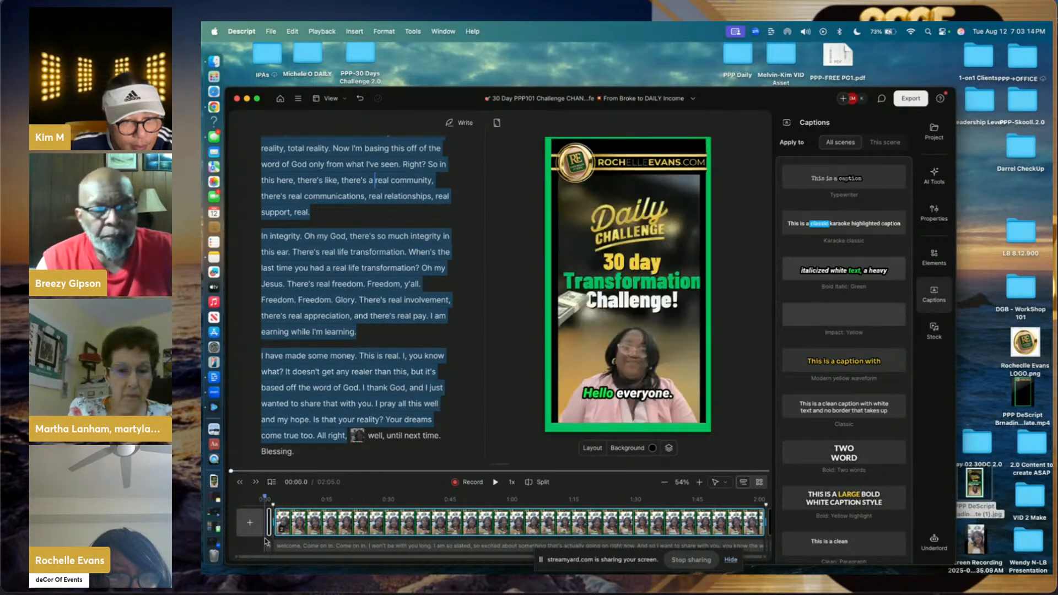
- Play the captioned video through, then export it as a Public web link at Max resolution
click(495, 483)
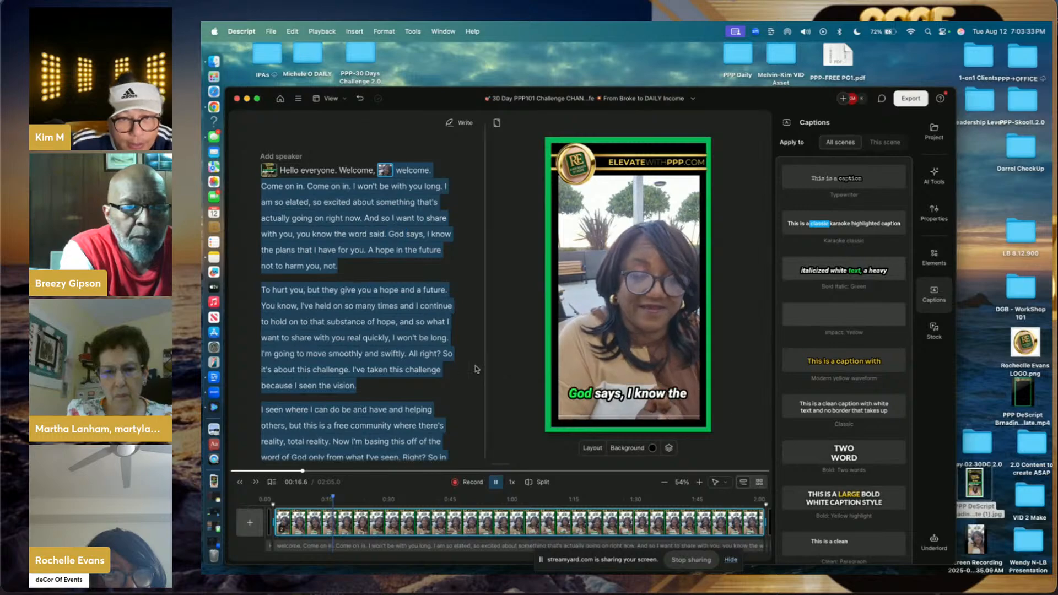
drag(336, 498, 704, 505)
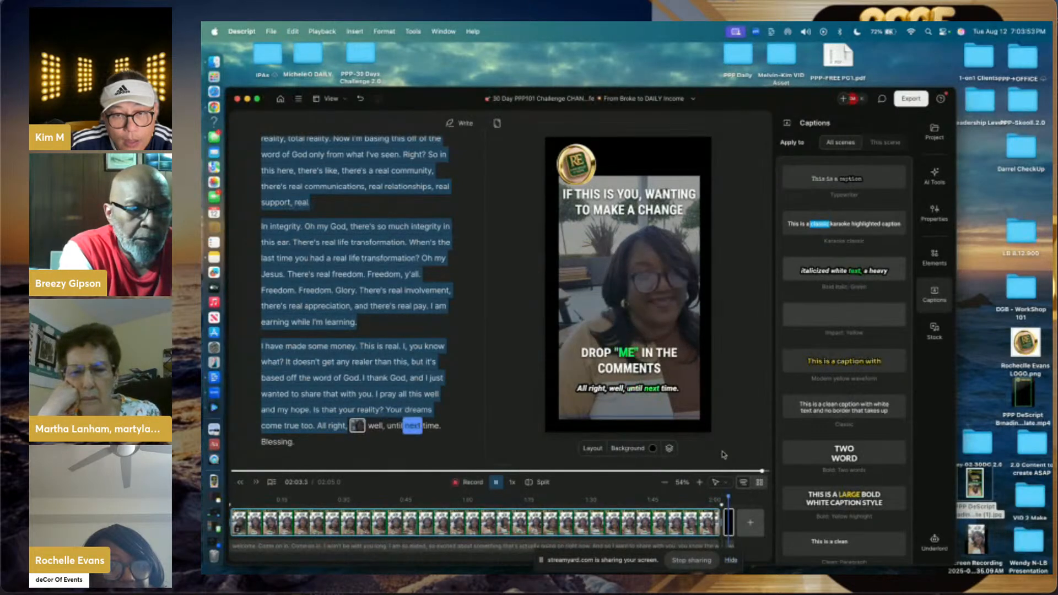
click(908, 100)
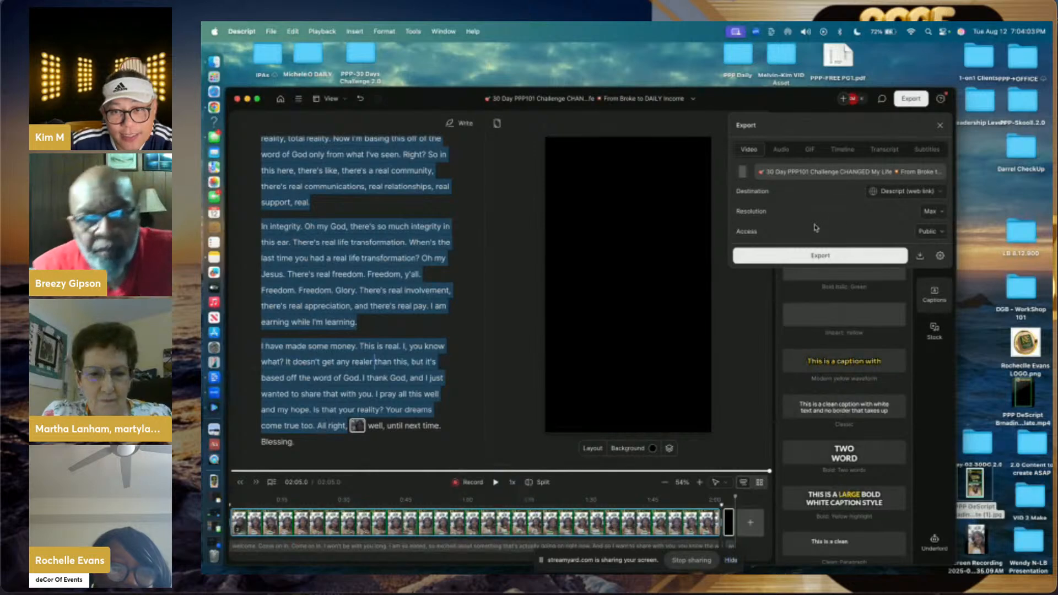
click(811, 255)
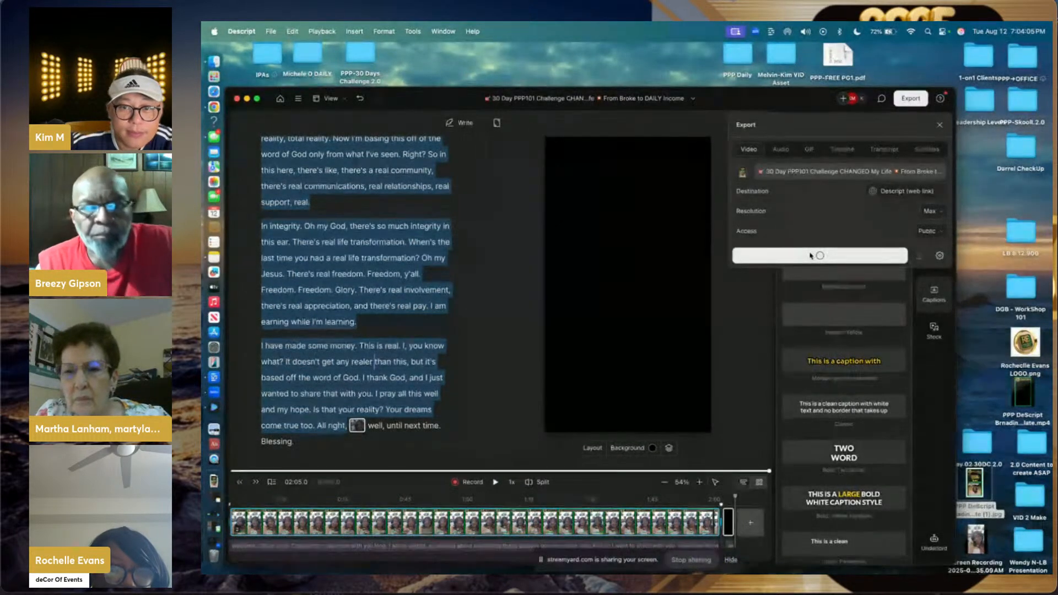